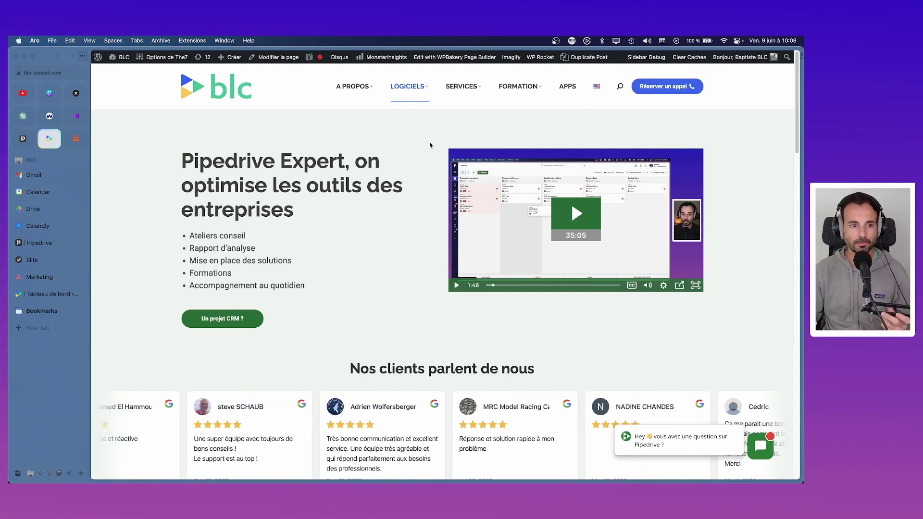
{"action": "mouse_move", "coordinate": [423, 92]}
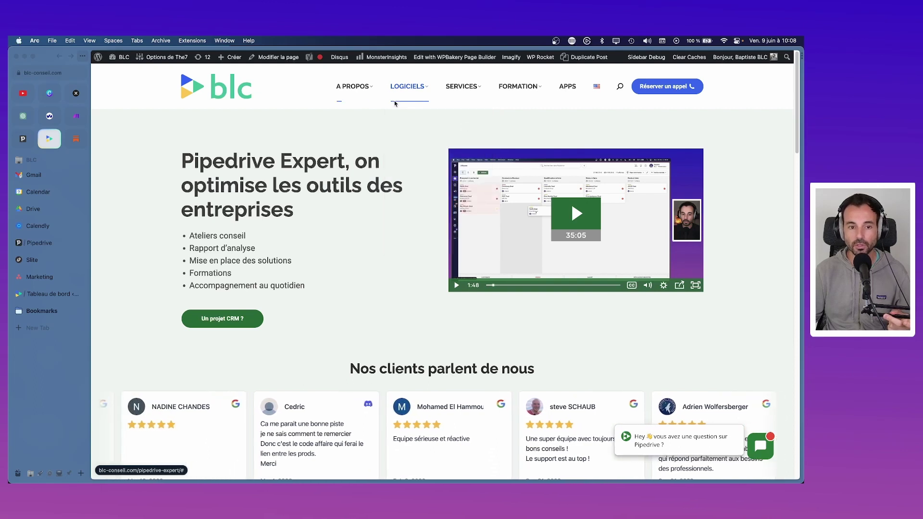
{"action": "mouse_move", "coordinate": [395, 103]}
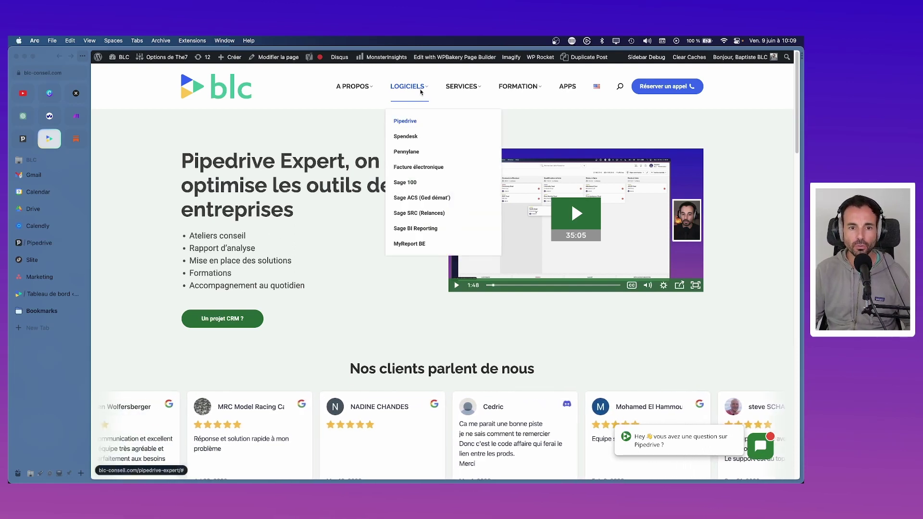
- Open agicap.com/fr in a new browser tab, dismiss the chat prompt and go to the site's Presse page
{"action": "key", "text": "cmd+t"}
{"action": "type", "text": "agicap.com/fr"}
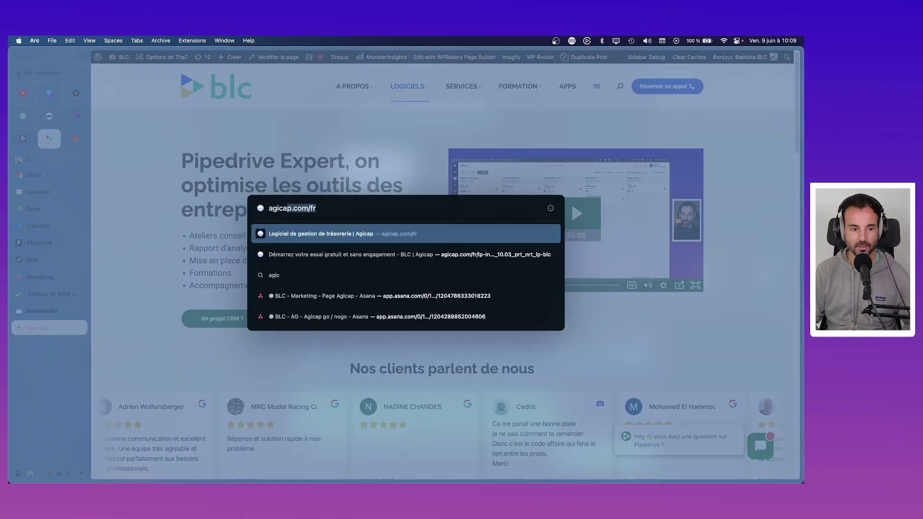
{"action": "key", "text": "Return"}
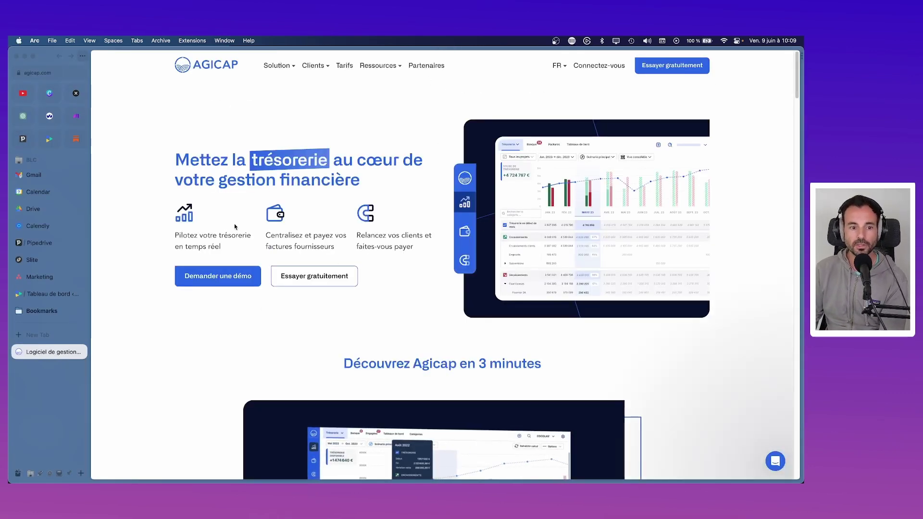
{"action": "scroll", "coordinate": [233, 230], "scroll_direction": "down", "scroll_amount": 15}
{"action": "scroll", "coordinate": [236, 232], "scroll_direction": "down", "scroll_amount": 15}
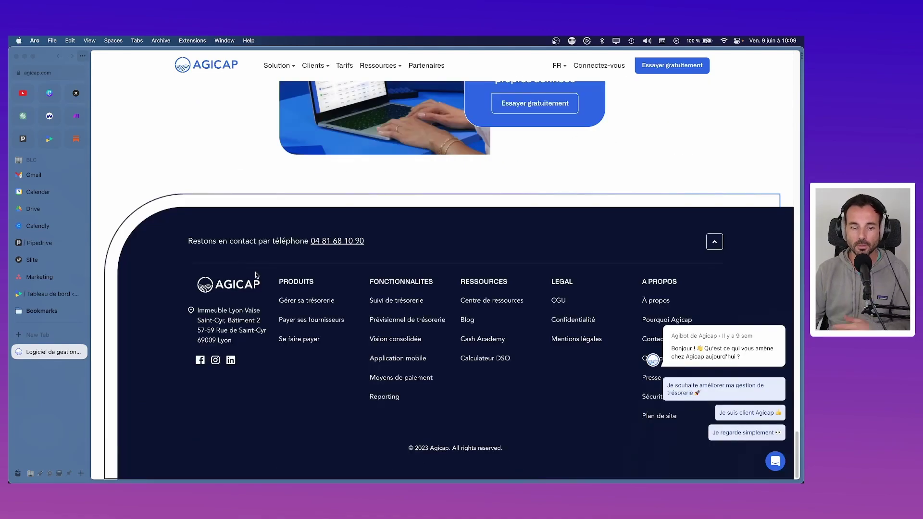
{"action": "left_click", "coordinate": [781, 325]}
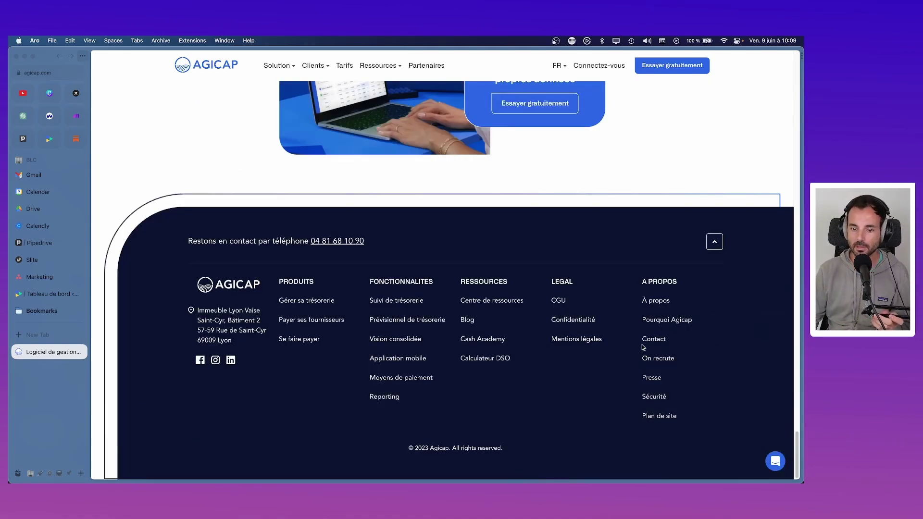
{"action": "left_click", "coordinate": [654, 380]}
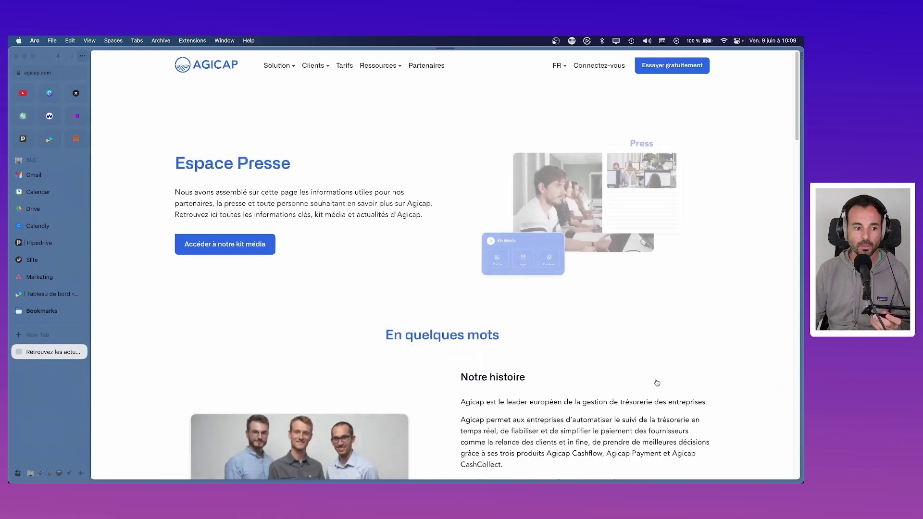
- Look through Agicap's press page and open its media kit
{"action": "scroll", "coordinate": [437, 324], "scroll_direction": "down", "scroll_amount": 5}
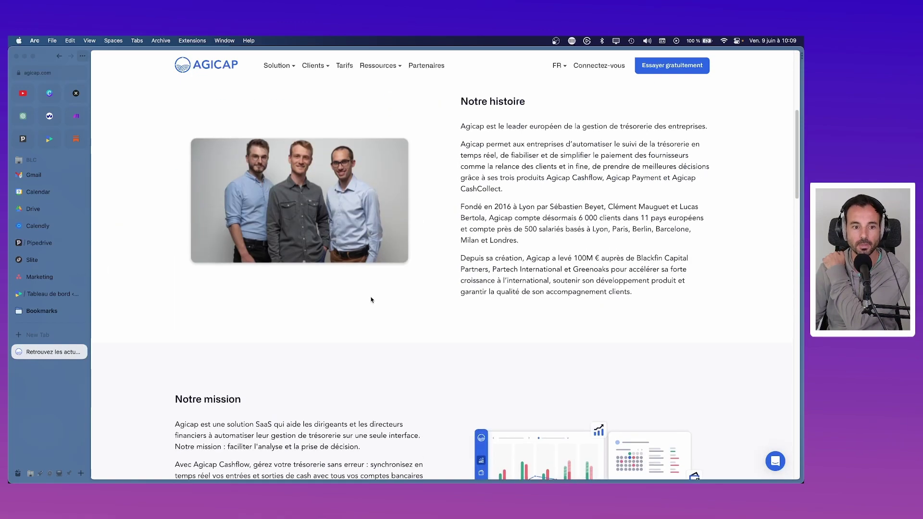
{"action": "scroll", "coordinate": [373, 301], "scroll_direction": "up", "scroll_amount": 5}
{"action": "scroll", "coordinate": [239, 225], "scroll_direction": "down", "scroll_amount": 10}
{"action": "scroll", "coordinate": [239, 225], "scroll_direction": "down", "scroll_amount": 10}
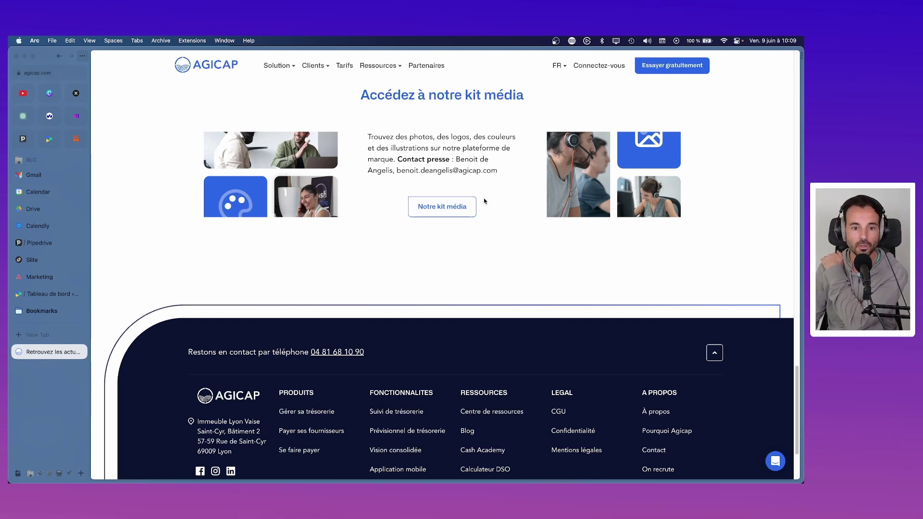
{"action": "left_click", "coordinate": [428, 207]}
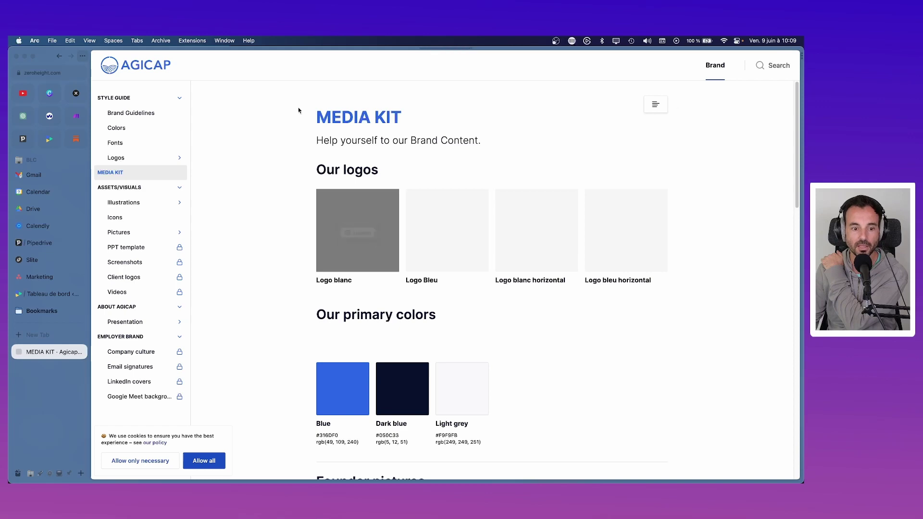
- Examine the media kit's founder and team pictures and its product illustrations for Cashflow and Cash Collect
{"action": "scroll", "coordinate": [441, 275], "scroll_direction": "down", "scroll_amount": 3}
{"action": "scroll", "coordinate": [441, 276], "scroll_direction": "down", "scroll_amount": 8}
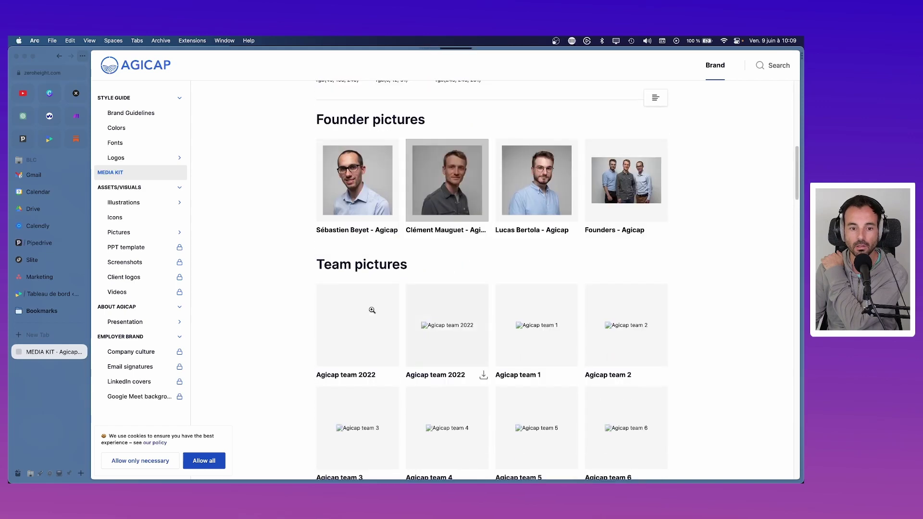
{"action": "scroll", "coordinate": [608, 247], "scroll_direction": "down", "scroll_amount": 10}
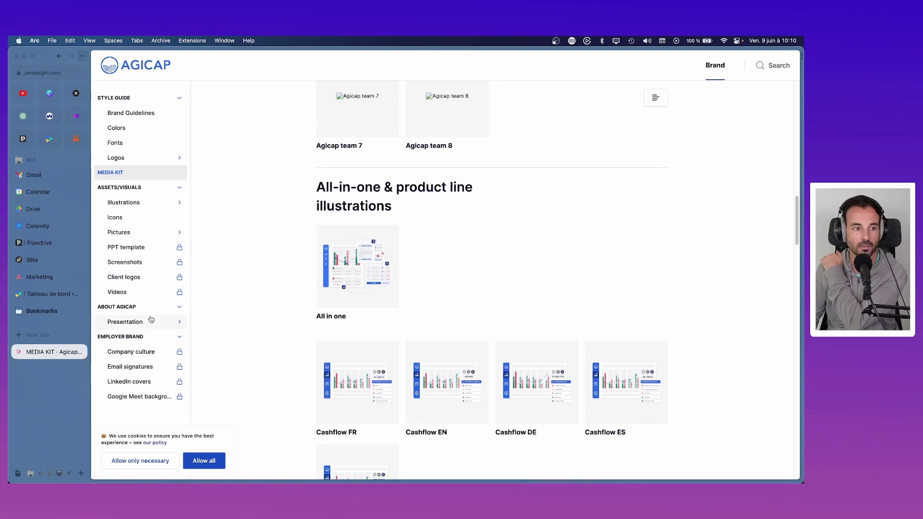
{"action": "scroll", "coordinate": [461, 216], "scroll_direction": "down", "scroll_amount": 3}
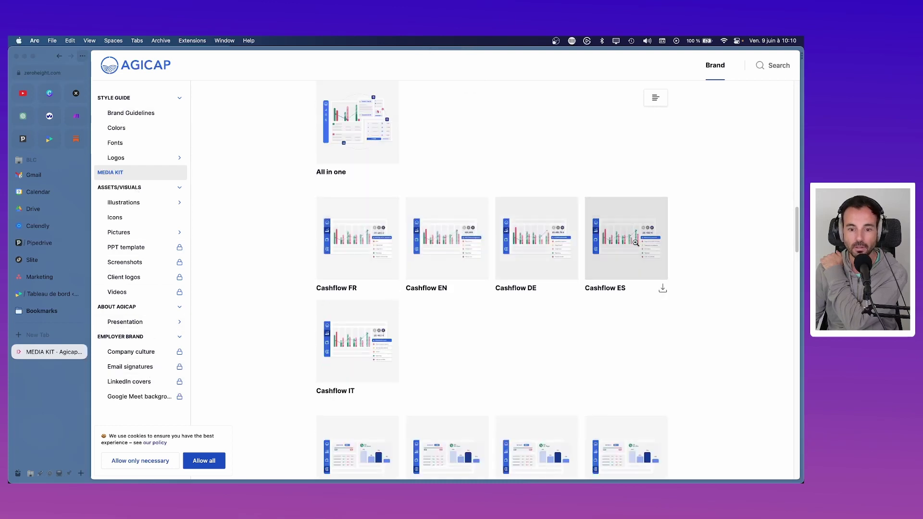
{"action": "scroll", "coordinate": [401, 269], "scroll_direction": "down", "scroll_amount": 2}
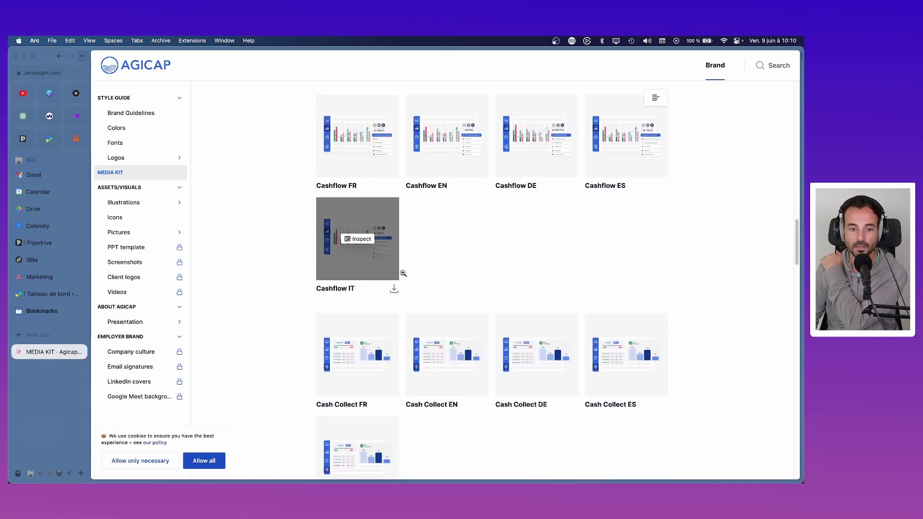
{"action": "scroll", "coordinate": [413, 284], "scroll_direction": "up", "scroll_amount": 2}
{"action": "scroll", "coordinate": [413, 281], "scroll_direction": "up", "scroll_amount": 10}
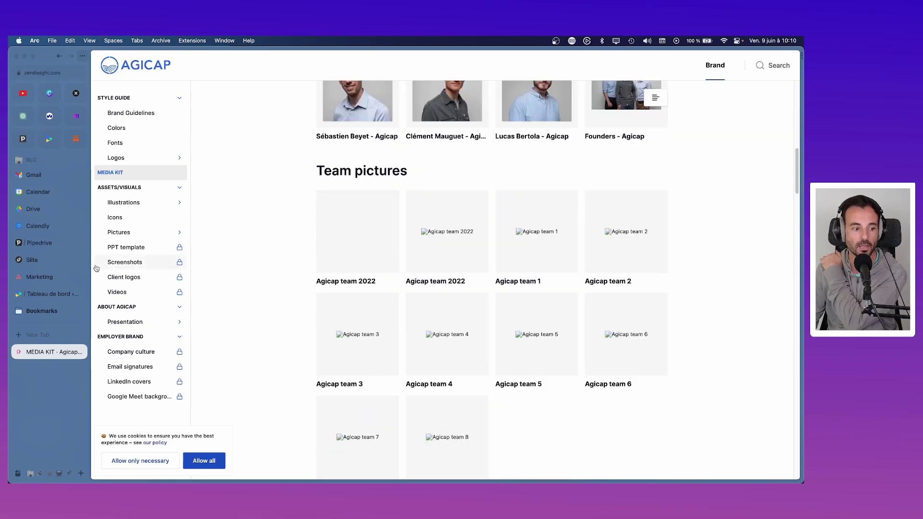
- Return to the BLC website and view its Spendesk software page followed by its Pennylane page
{"action": "left_click", "coordinate": [49, 139]}
{"action": "mouse_move", "coordinate": [407, 88]}
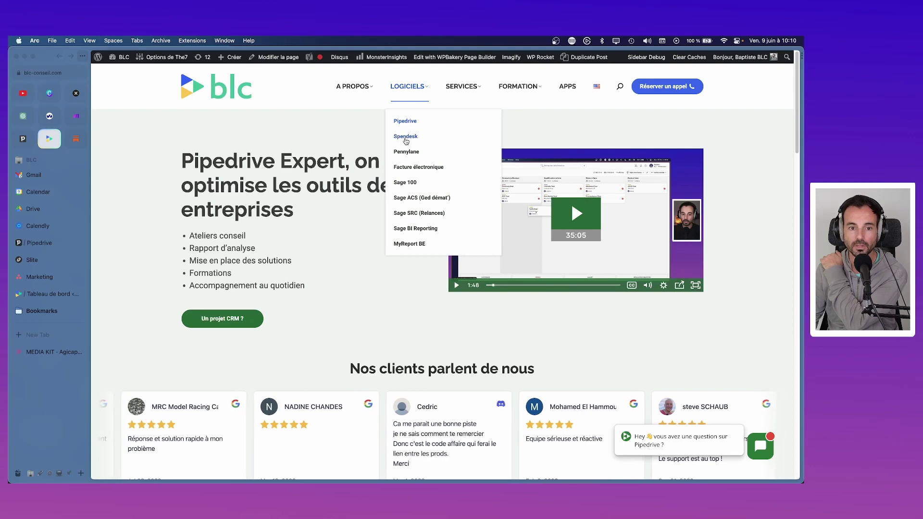
{"action": "left_click", "coordinate": [405, 136]}
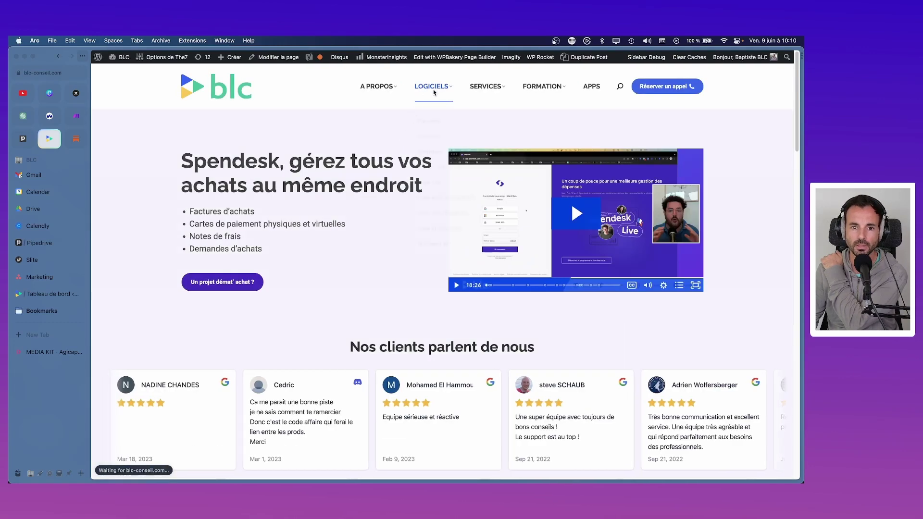
{"action": "left_click", "coordinate": [432, 152]}
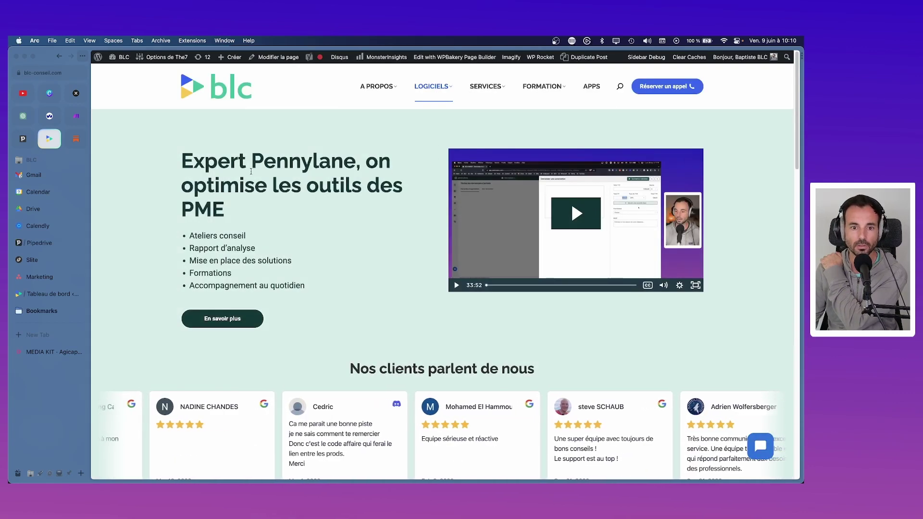
- Review the Pennylane page's structure, from the header and client reviews to the presentation, BLC services and image gallery
{"action": "scroll", "coordinate": [263, 195], "scroll_direction": "down", "scroll_amount": 2}
{"action": "scroll", "coordinate": [207, 298], "scroll_direction": "up", "scroll_amount": 2}
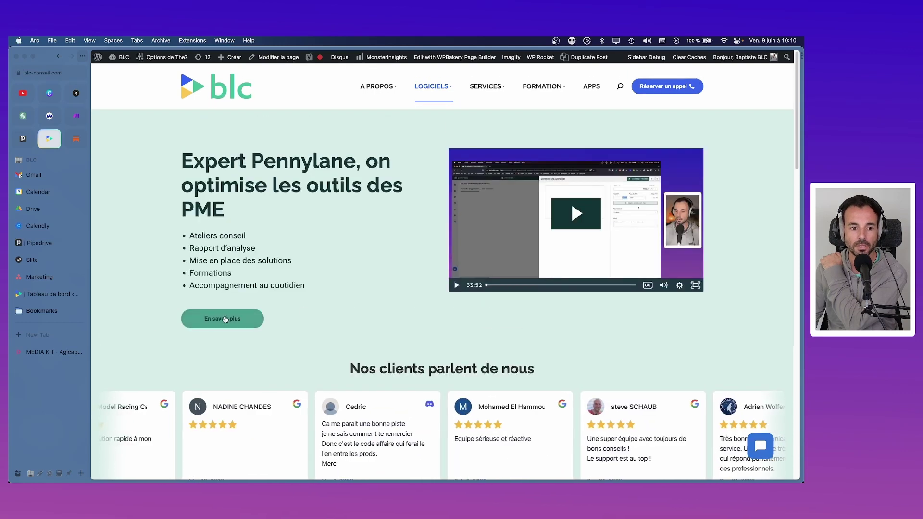
{"action": "scroll", "coordinate": [281, 232], "scroll_direction": "down", "scroll_amount": 5}
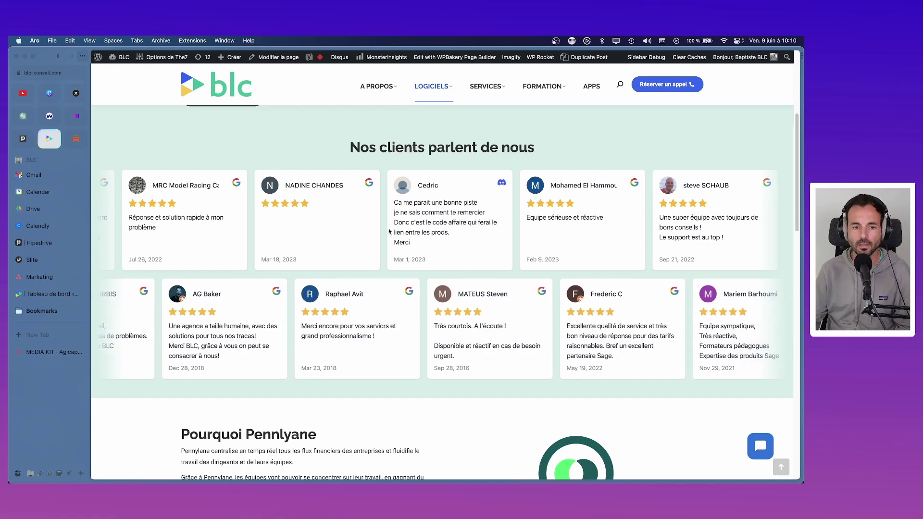
{"action": "scroll", "coordinate": [279, 260], "scroll_direction": "down", "scroll_amount": 5}
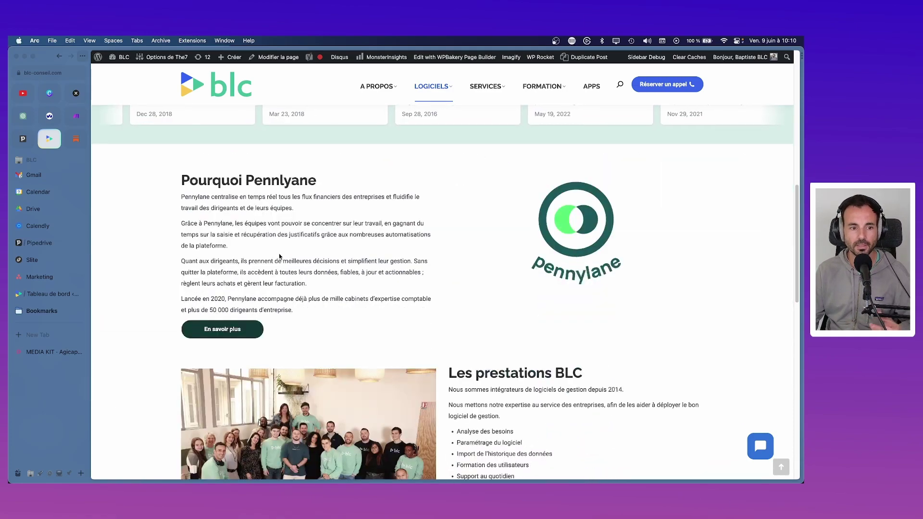
{"action": "scroll", "coordinate": [483, 286], "scroll_direction": "down", "scroll_amount": 4}
{"action": "scroll", "coordinate": [483, 286], "scroll_direction": "down", "scroll_amount": 4}
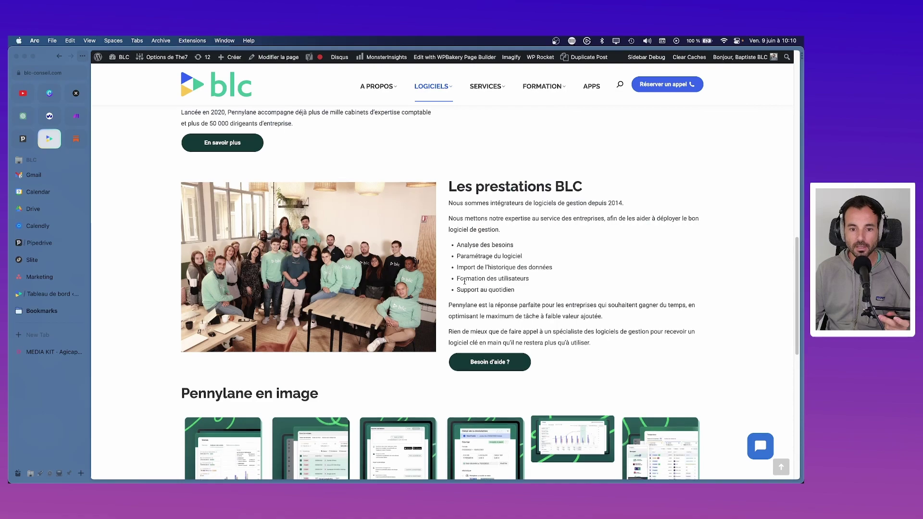
{"action": "scroll", "coordinate": [463, 285], "scroll_direction": "up", "scroll_amount": 6}
{"action": "scroll", "coordinate": [463, 285], "scroll_direction": "down", "scroll_amount": 5}
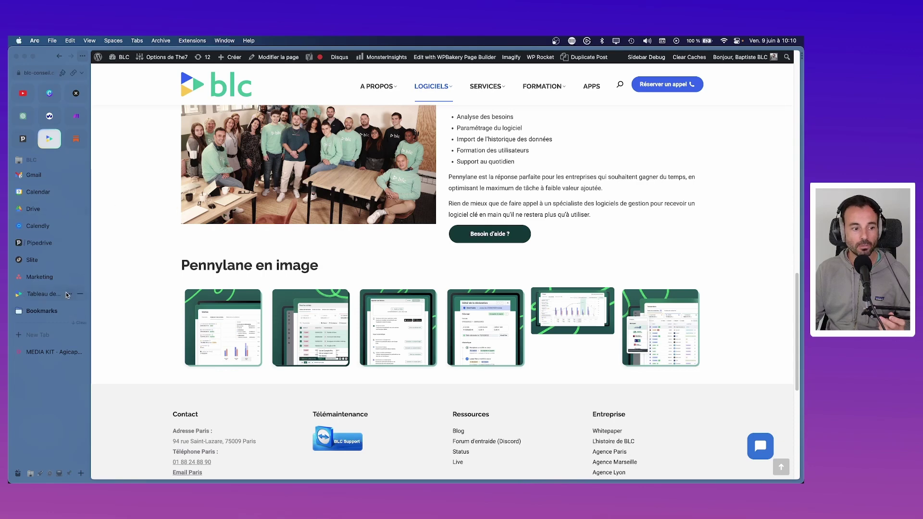
- Switch to the WordPress dashboard and search the site's pages for "pennylane"
{"action": "left_click", "coordinate": [36, 294]}
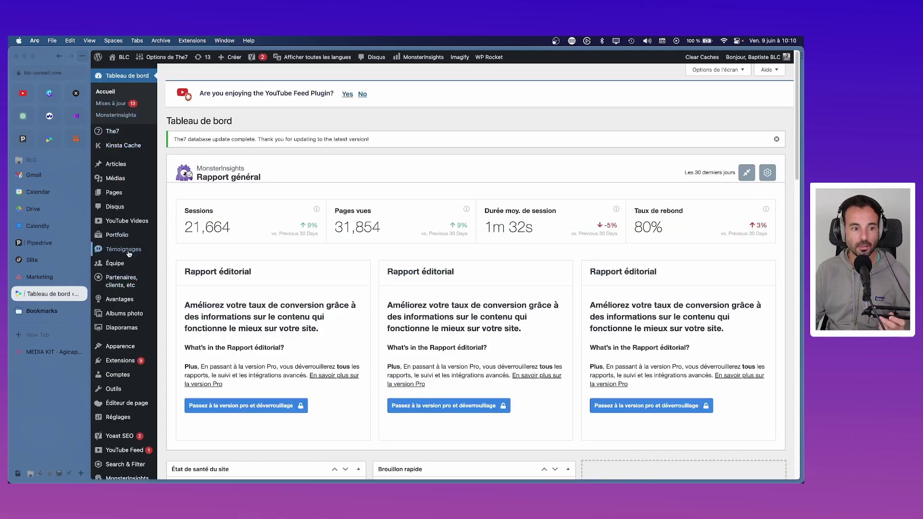
{"action": "left_click", "coordinate": [117, 193]}
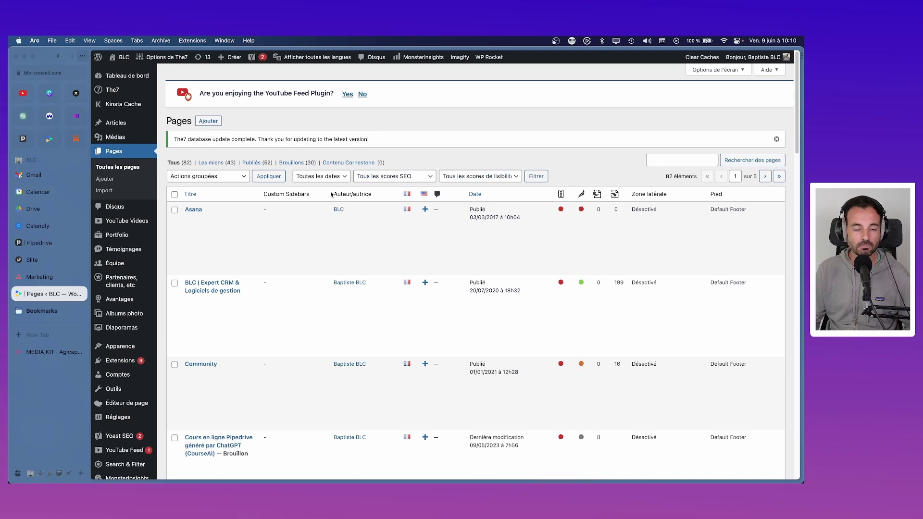
{"action": "mouse_move", "coordinate": [178, 224]}
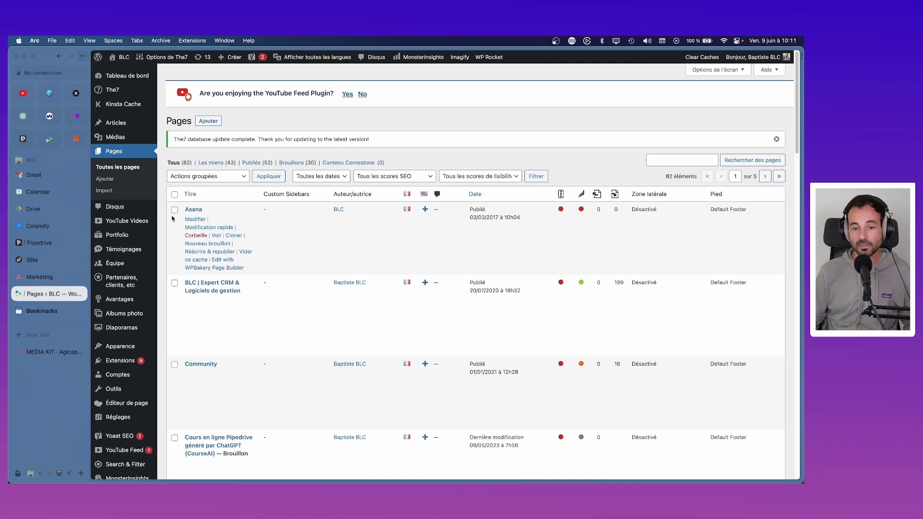
{"action": "left_click", "coordinate": [673, 155]}
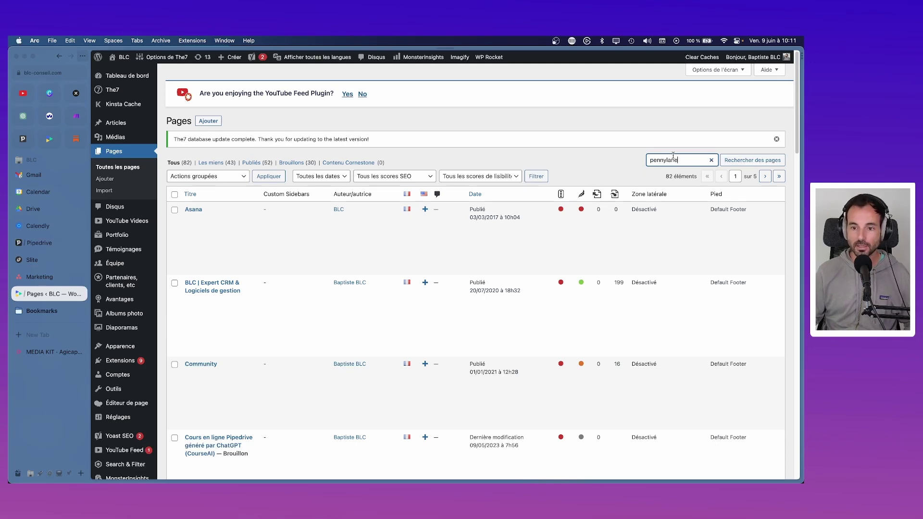
{"action": "type", "text": "pennylane"}
{"action": "key", "text": "Return"}
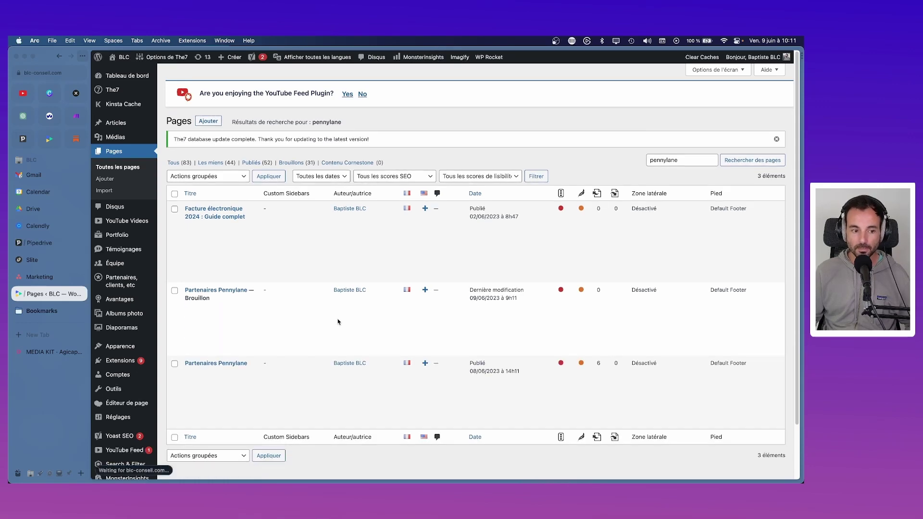
- Open the draft copy of Partenaires Pennylane for editing and change its title to "Partenaires Agicap"
{"action": "left_click", "coordinate": [216, 291]}
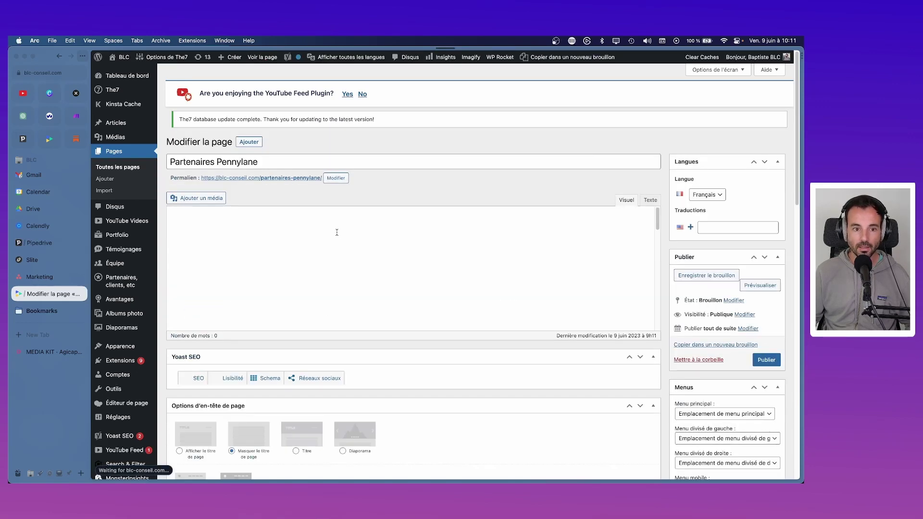
{"action": "double_click", "coordinate": [234, 163]}
{"action": "type", "text": "Agicap"}
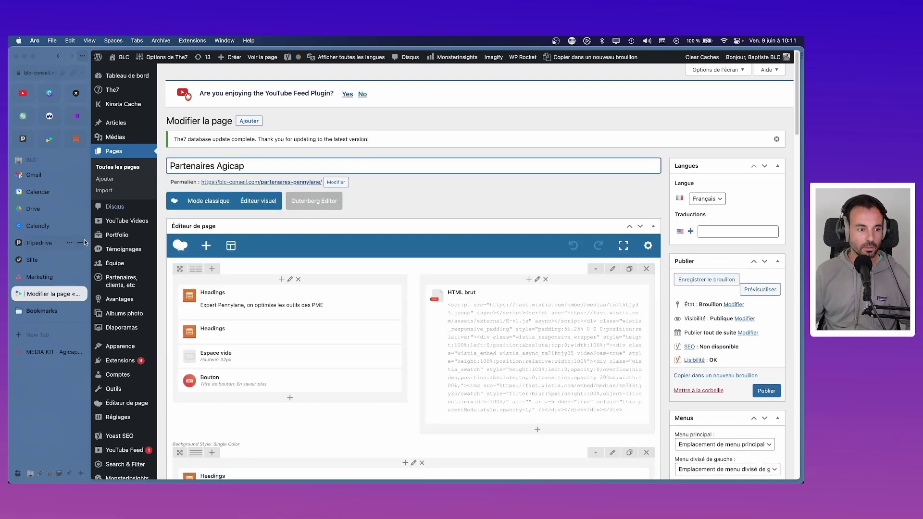
- Switch to the BLC - Marketing board in Asana, open the Page Agicap task's details and close them again
{"action": "left_click", "coordinate": [39, 277]}
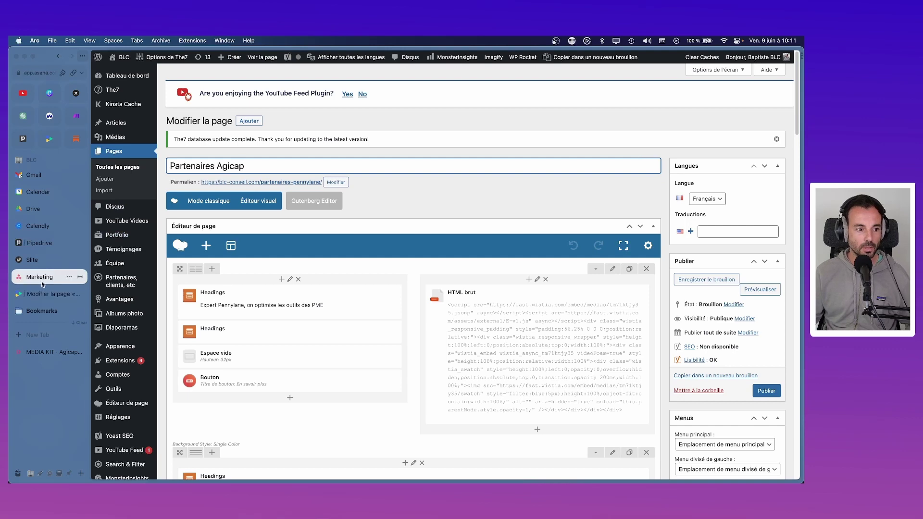
{"action": "left_click", "coordinate": [440, 135]}
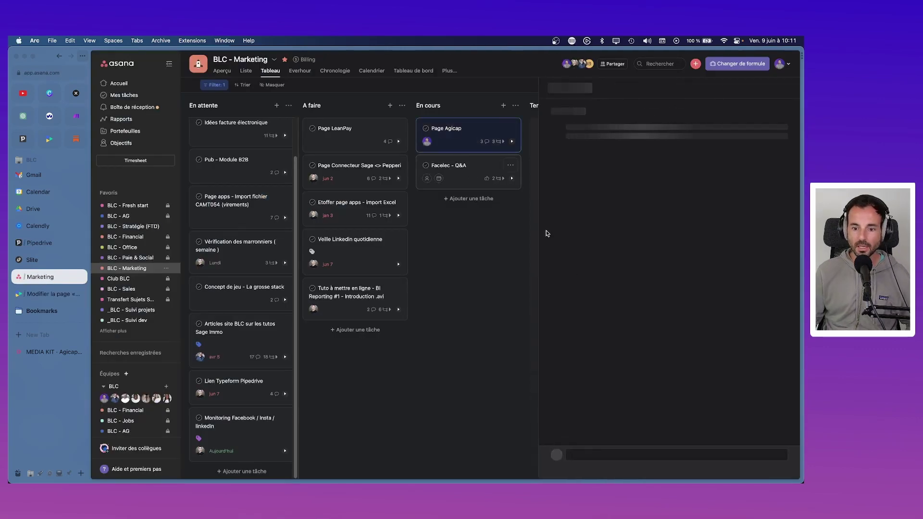
{"action": "left_click", "coordinate": [464, 268]}
- Add a task to the En cours column from the "Création d'une page web" template, named "Agicap - Création d'une page web"
{"action": "left_click", "coordinate": [460, 201]}
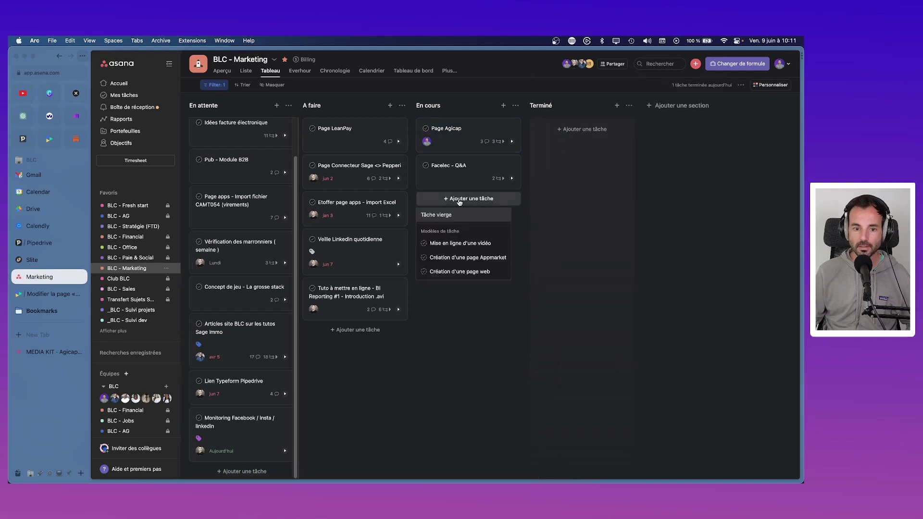
{"action": "left_click", "coordinate": [459, 272]}
{"action": "type", "text": "Agic"}
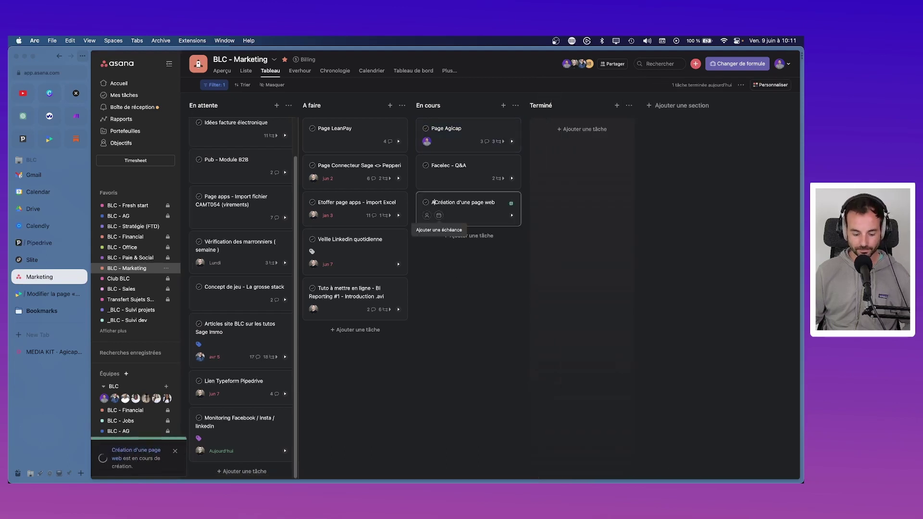
{"action": "type", "text": "ap -"}
{"action": "key", "text": "Return"}
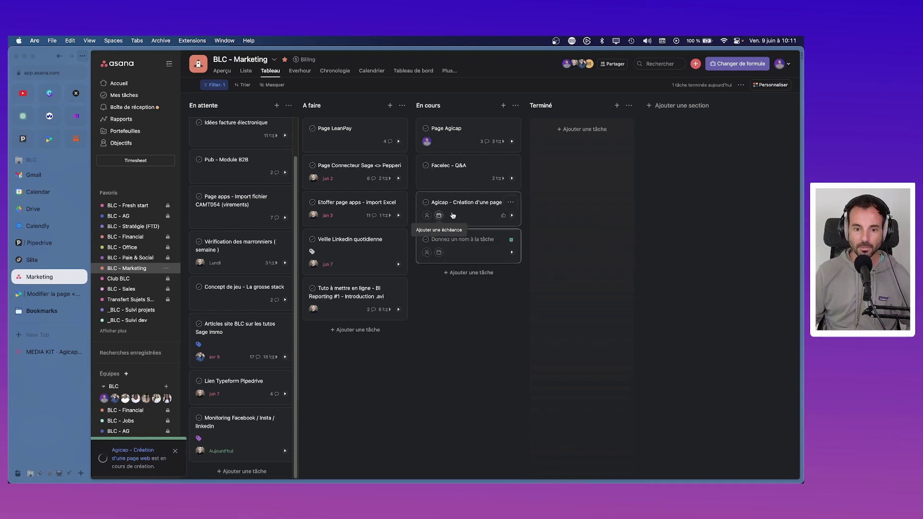
- Move the "Agicap - Création d'une page web" task to the A faire column and review its subtasks, closing its details when done
{"action": "left_click", "coordinate": [487, 288]}
{"action": "left_click", "coordinate": [484, 198]}
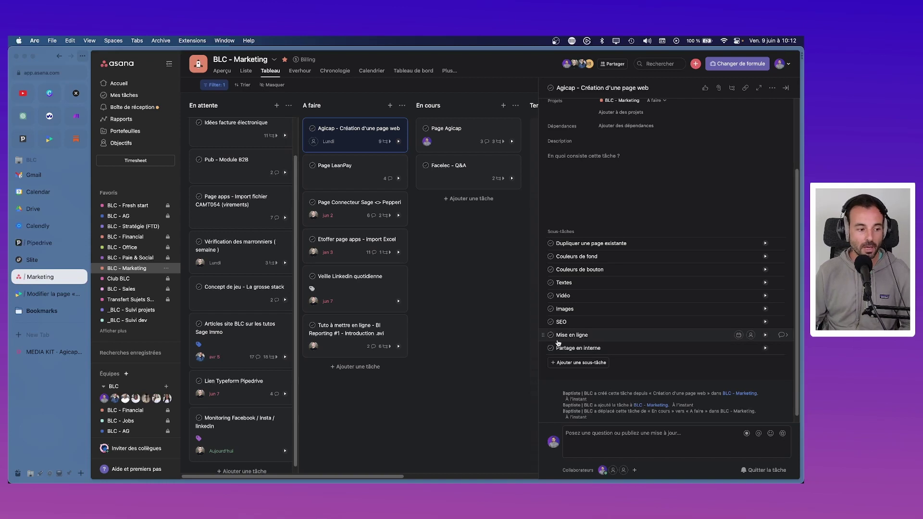
{"action": "left_click", "coordinate": [495, 293]}
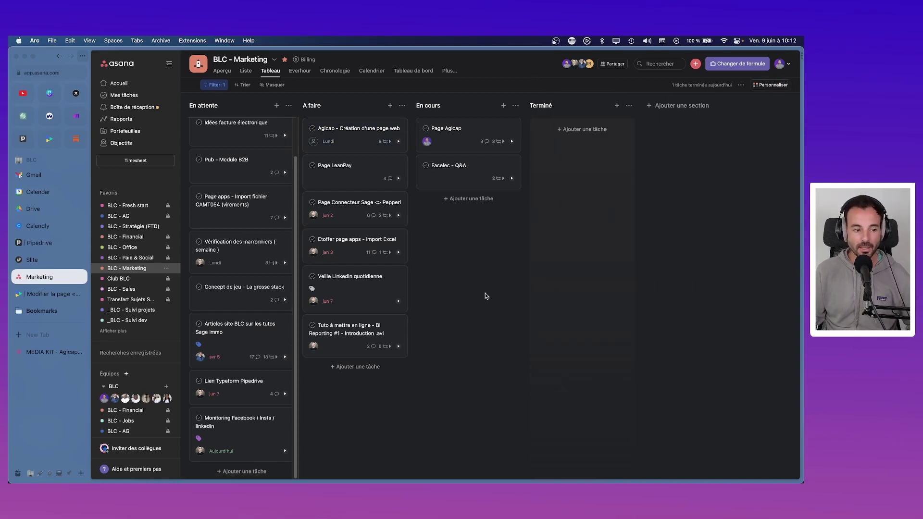
- Switch to the Agicap media kit and copy the light grey primary colour's hex code, #F9F9FB
{"action": "left_click", "coordinate": [44, 295]}
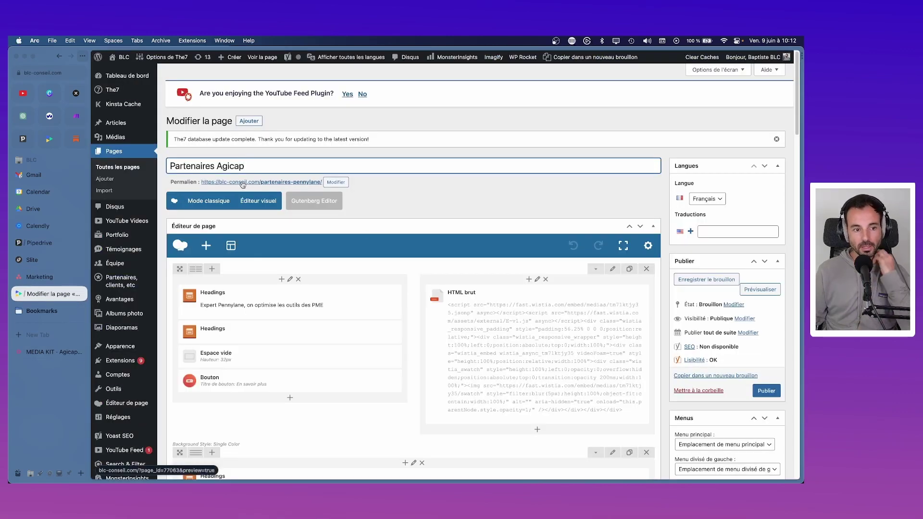
{"action": "left_click", "coordinate": [34, 354]}
{"action": "scroll", "coordinate": [438, 193], "scroll_direction": "up", "scroll_amount": 10}
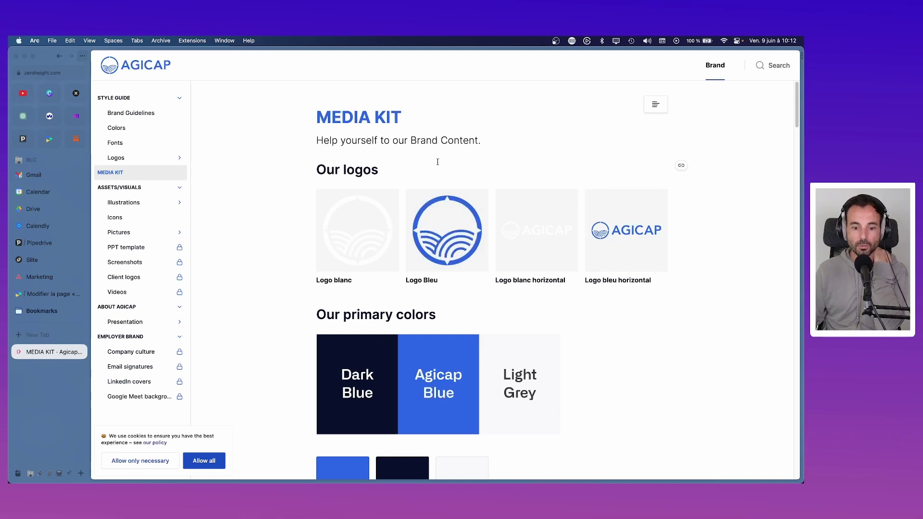
{"action": "scroll", "coordinate": [437, 162], "scroll_direction": "down", "scroll_amount": 3}
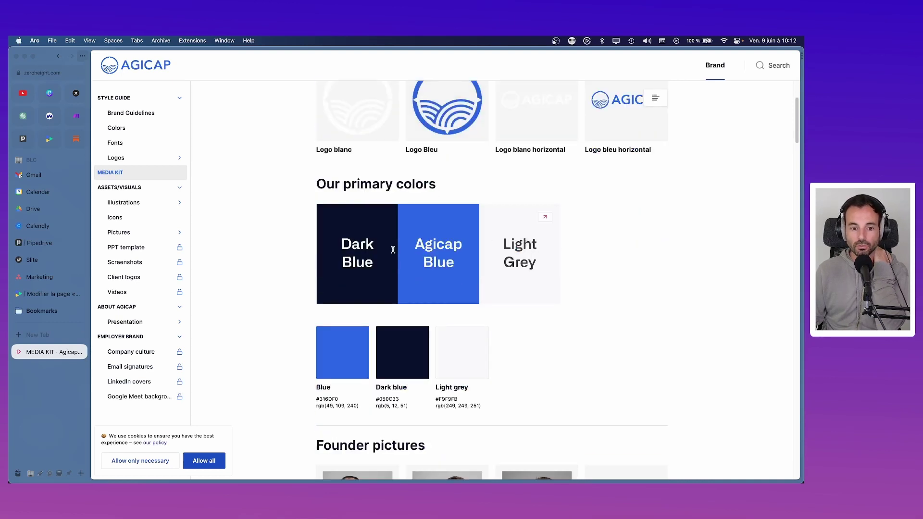
{"action": "left_click", "coordinate": [451, 399]}
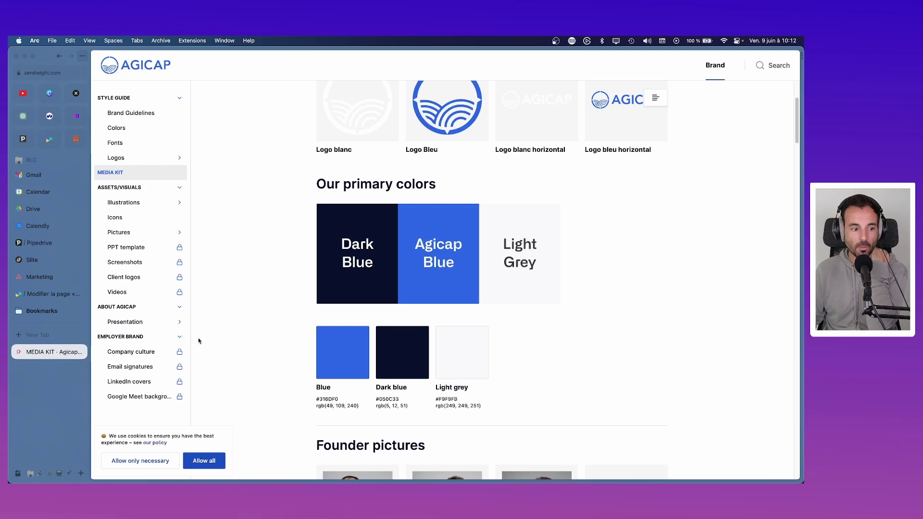
- Switch to the Partenaires Agicap page in WordPress, open its preview and examine the first section's current look
{"action": "left_click", "coordinate": [39, 293]}
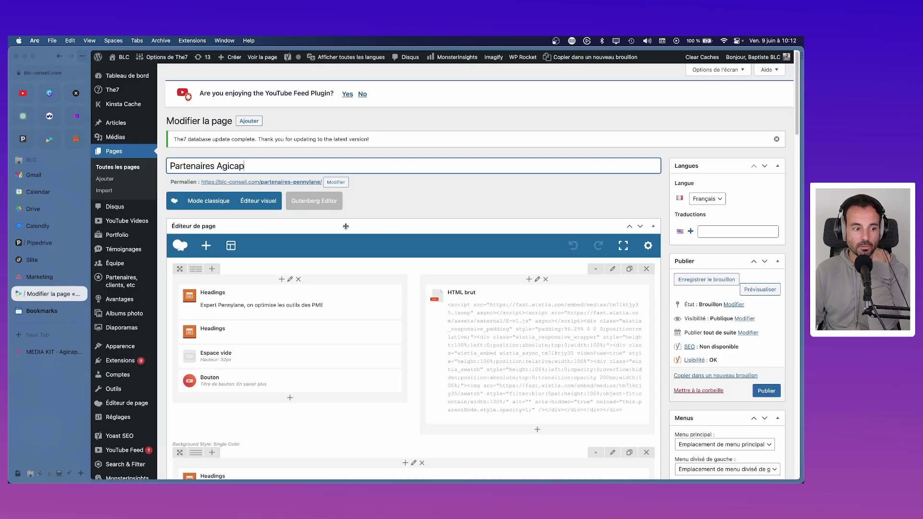
{"action": "left_click", "coordinate": [760, 289]}
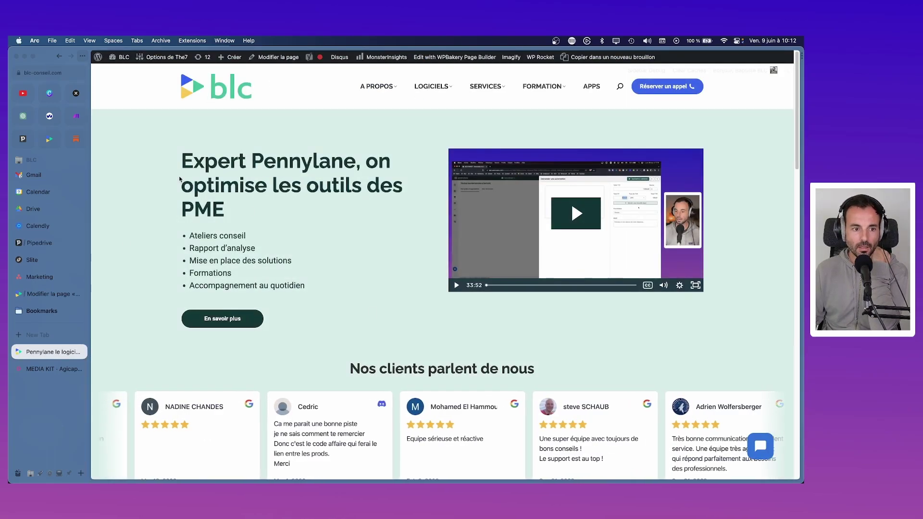
{"action": "scroll", "coordinate": [179, 178], "scroll_direction": "down", "scroll_amount": 3}
{"action": "scroll", "coordinate": [180, 178], "scroll_direction": "up", "scroll_amount": 3}
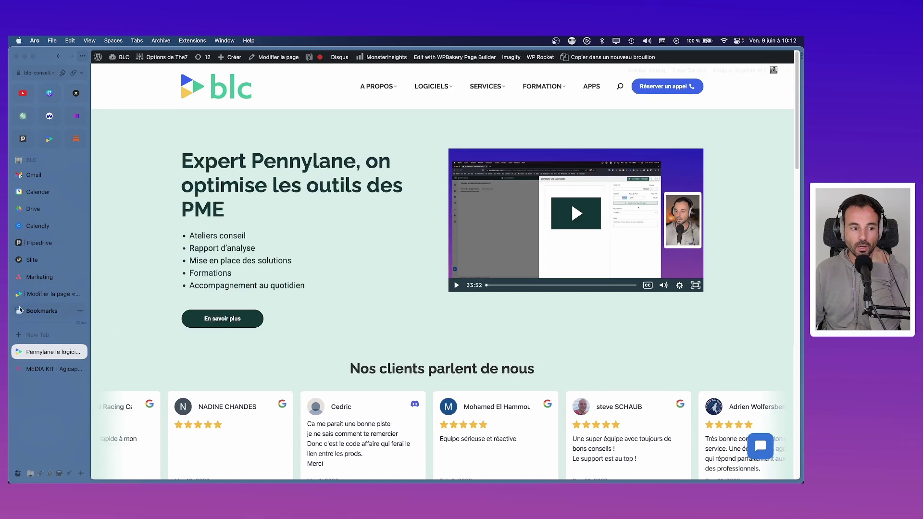
- Return to the page editor, set the first row's background colour to #F9F9FB and save the row settings
{"action": "left_click", "coordinate": [48, 293]}
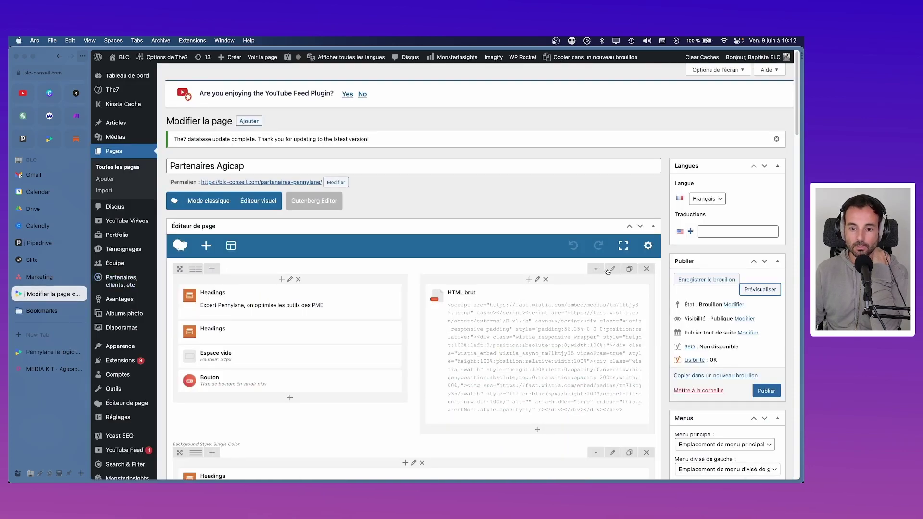
{"action": "left_click", "coordinate": [609, 270]}
{"action": "left_click", "coordinate": [203, 98]}
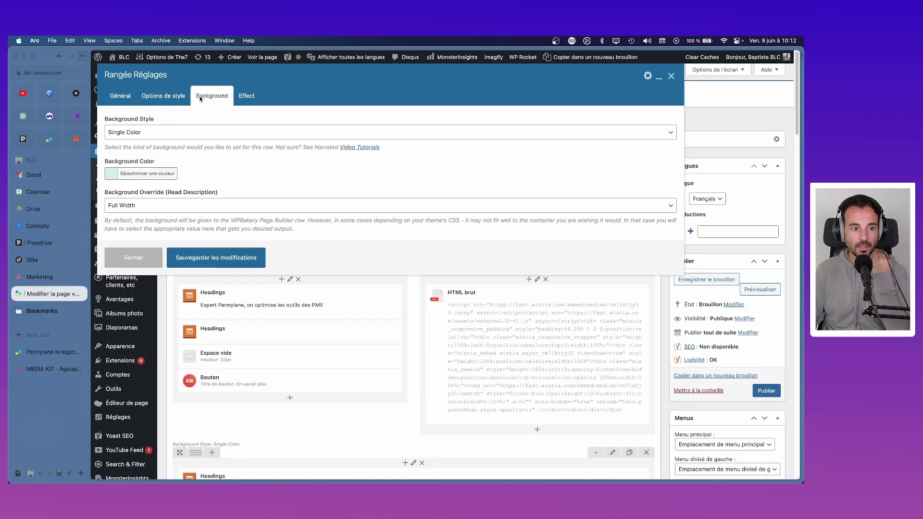
{"action": "left_click", "coordinate": [140, 173]}
{"action": "triple_click", "coordinate": [200, 177]}
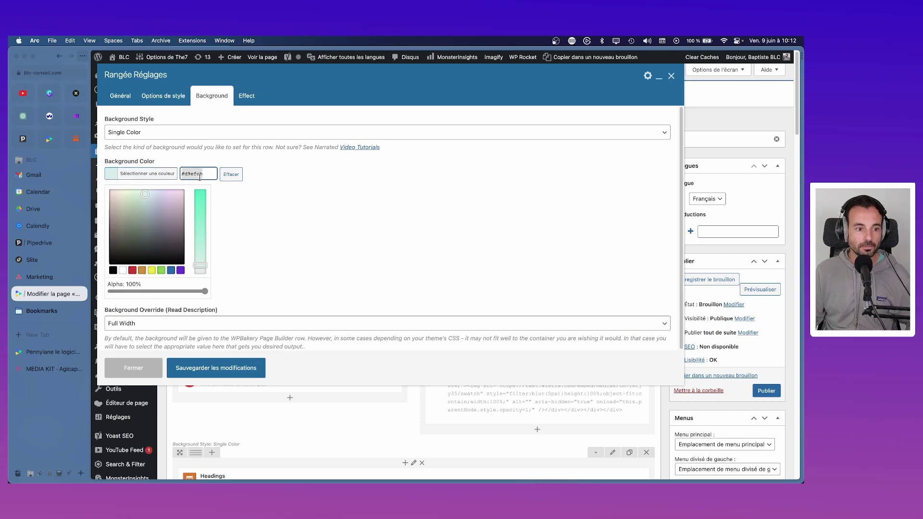
{"action": "key", "text": "super+v"}
{"action": "left_click", "coordinate": [264, 215]}
{"action": "scroll", "coordinate": [250, 221], "scroll_direction": "down", "scroll_amount": 1}
{"action": "left_click", "coordinate": [212, 260]}
- Set the background colour of the "Nos clients parlent de nous" row to #F9F9FB as well, checking the preview for the matching section
{"action": "scroll", "coordinate": [289, 261], "scroll_direction": "down", "scroll_amount": 5}
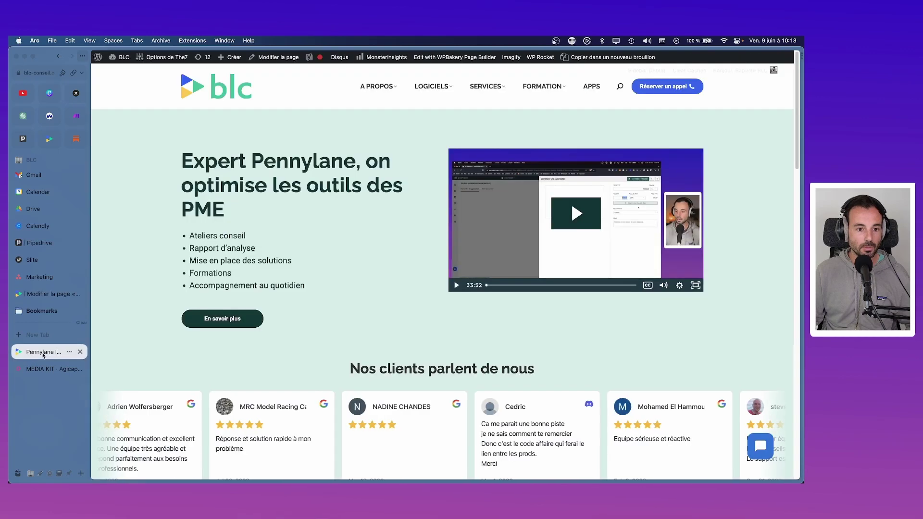
{"action": "left_click", "coordinate": [29, 352]}
{"action": "scroll", "coordinate": [291, 152], "scroll_direction": "down", "scroll_amount": 1}
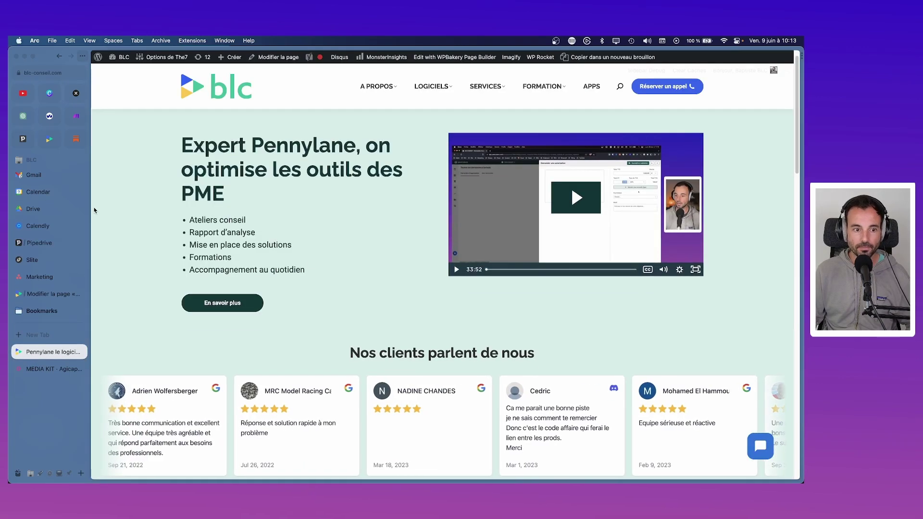
{"action": "scroll", "coordinate": [104, 319], "scroll_direction": "down", "scroll_amount": 4}
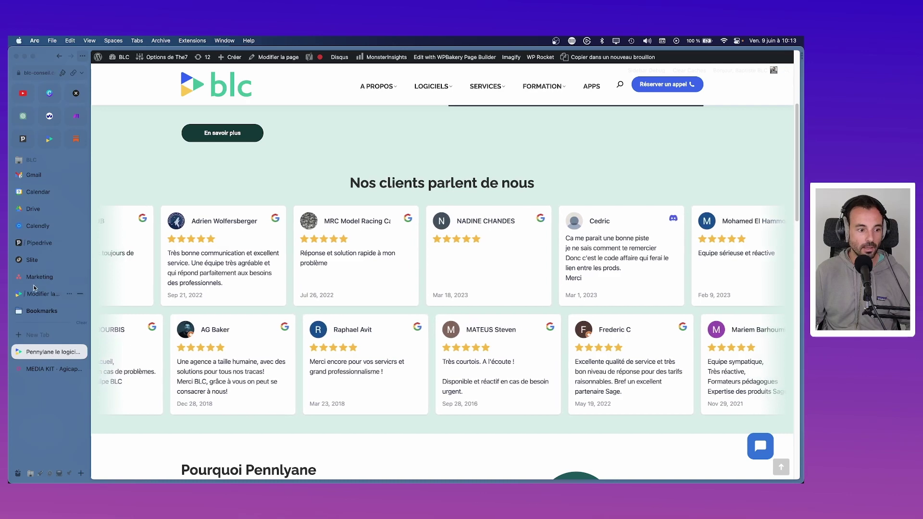
{"action": "key", "text": "ctrl+Tab"}
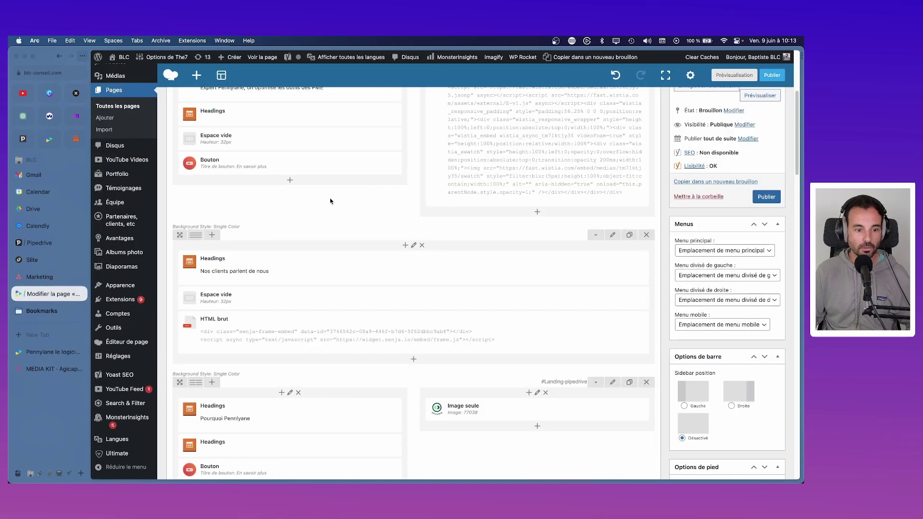
{"action": "left_click", "coordinate": [612, 236]}
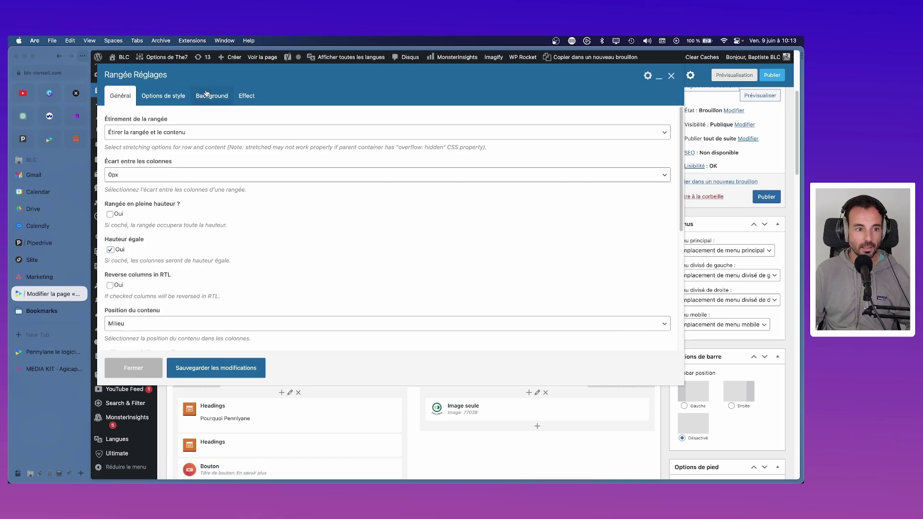
{"action": "left_click", "coordinate": [210, 96]}
{"action": "left_click", "coordinate": [157, 174]}
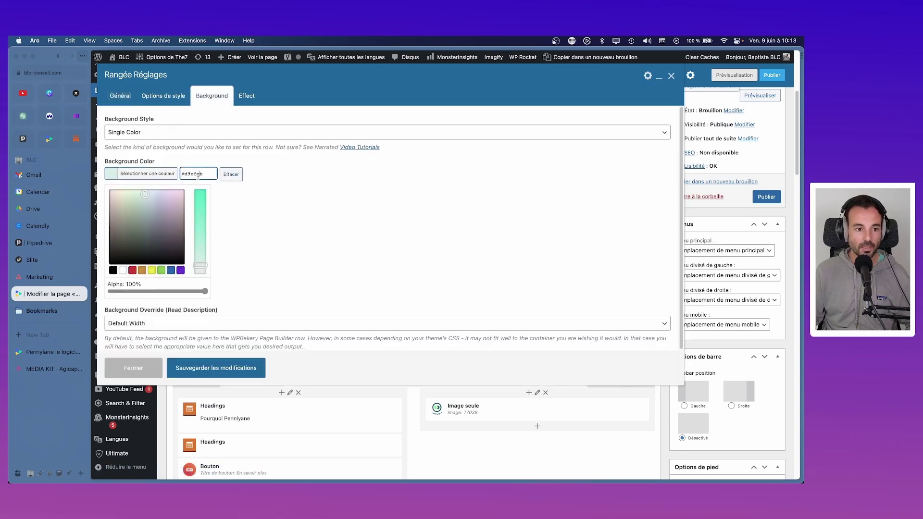
{"action": "left_click", "coordinate": [216, 233]}
{"action": "key", "text": "super+v"}
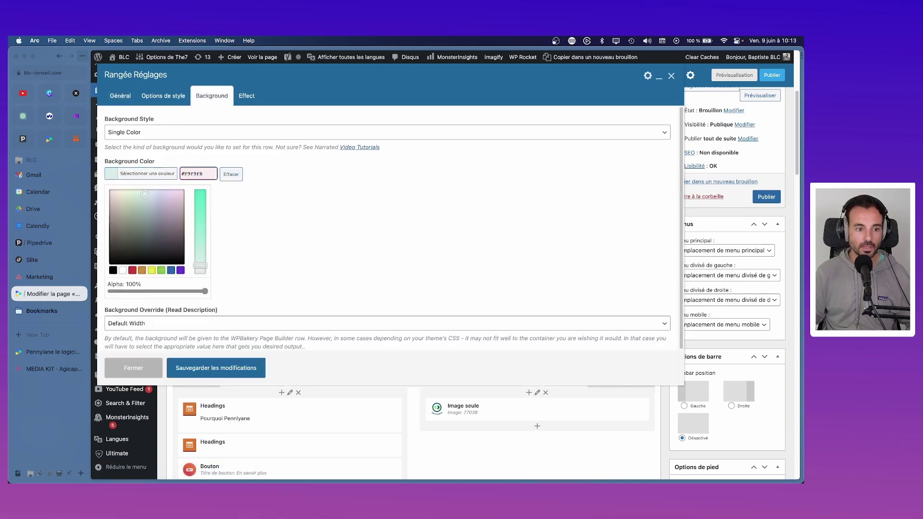
{"action": "left_click", "coordinate": [233, 360]}
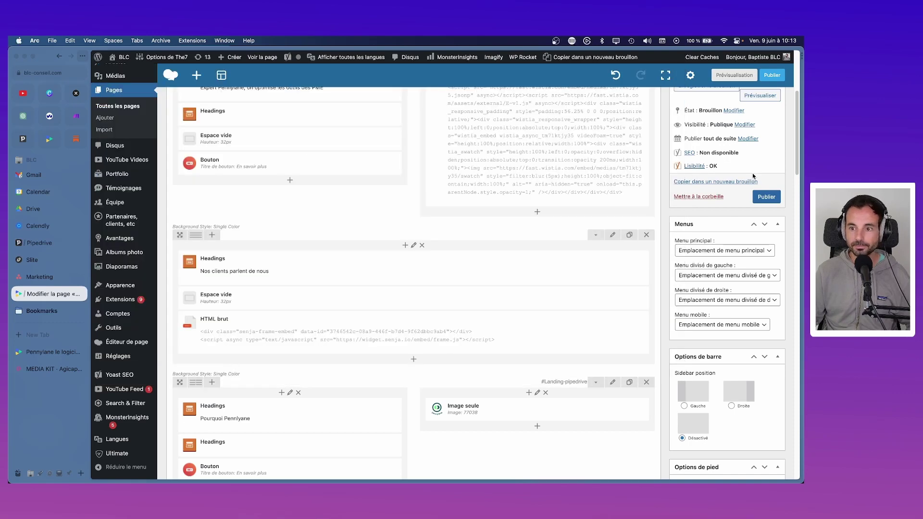
- Preview the updated page and examine its backgrounds, remaining Pennylane content and the bulleted service list under the main title
{"action": "left_click", "coordinate": [739, 76]}
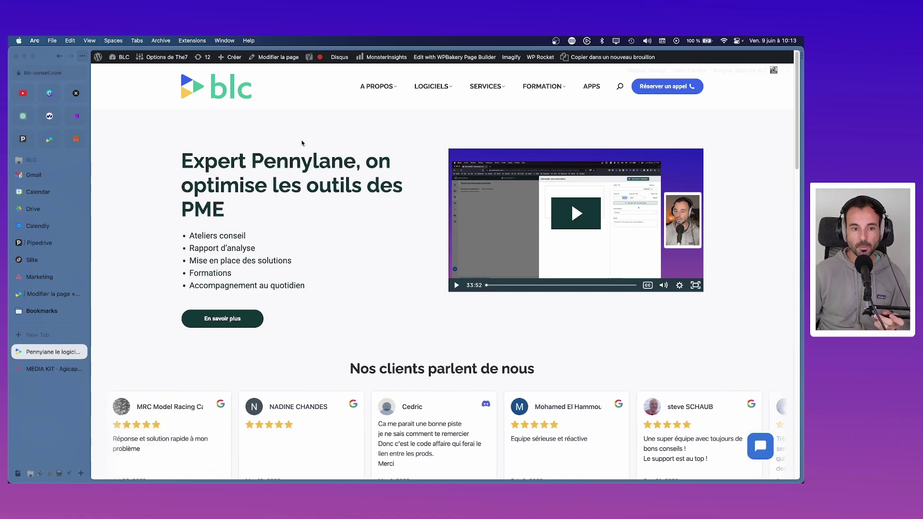
{"action": "scroll", "coordinate": [370, 219], "scroll_direction": "down", "scroll_amount": 15}
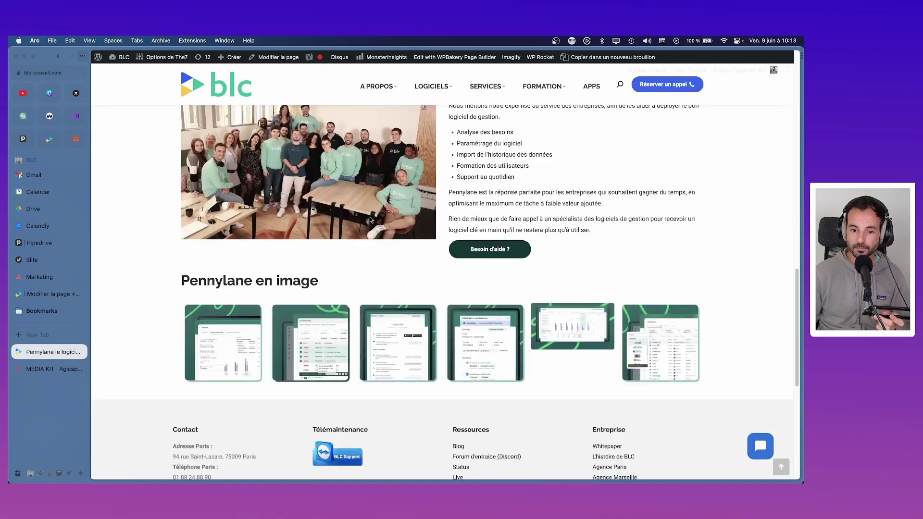
{"action": "scroll", "coordinate": [370, 220], "scroll_direction": "up", "scroll_amount": 12}
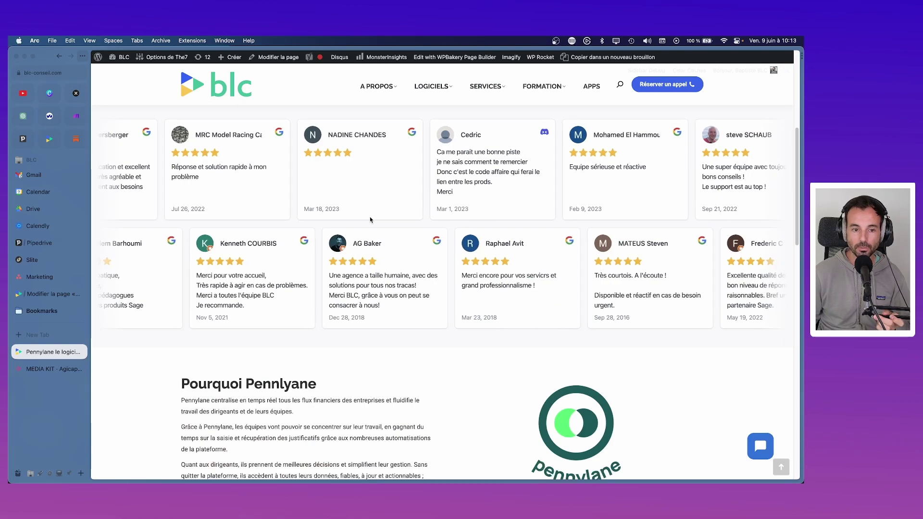
{"action": "scroll", "coordinate": [317, 144], "scroll_direction": "up", "scroll_amount": 5}
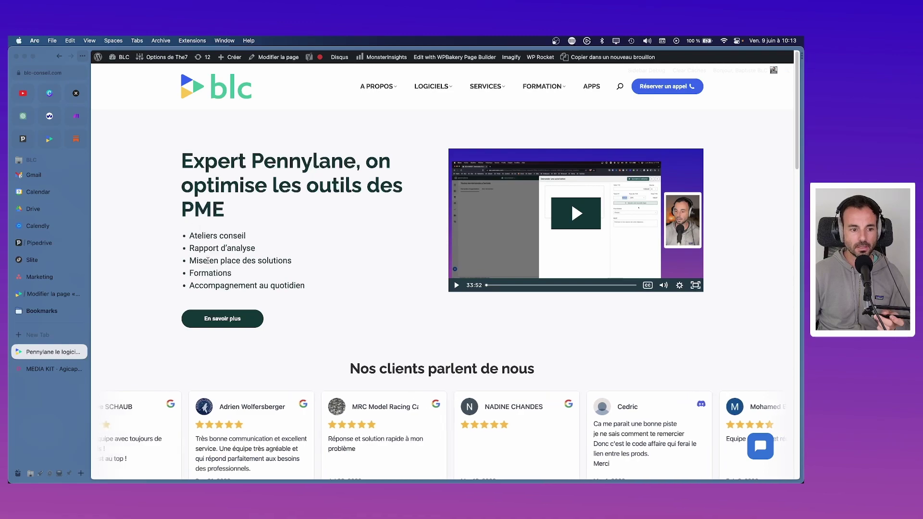
{"action": "scroll", "coordinate": [208, 260], "scroll_direction": "down", "scroll_amount": 6}
{"action": "scroll", "coordinate": [214, 257], "scroll_direction": "up", "scroll_amount": 3}
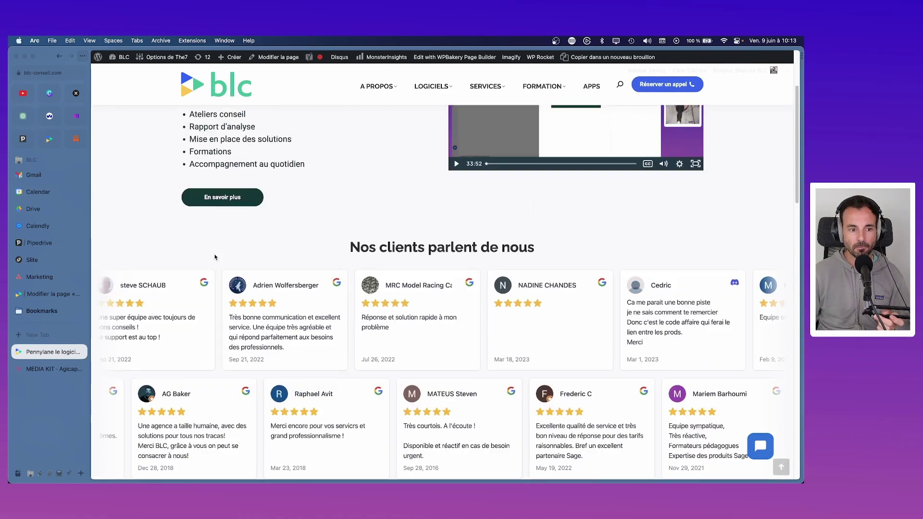
{"action": "scroll", "coordinate": [313, 168], "scroll_direction": "up", "scroll_amount": 1}
{"action": "left_click_drag", "start_coordinate": [308, 199], "coordinate": [182, 147]}
{"action": "scroll", "coordinate": [241, 202], "scroll_direction": "up", "scroll_amount": 2}
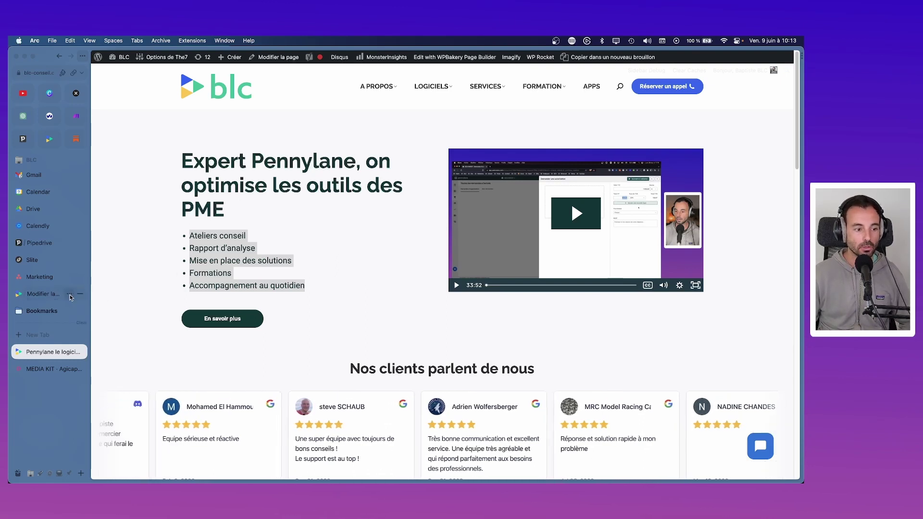
- Return to the page editor and replace "Pennylane" with "Agicap" in the title of the first row's top heading
{"action": "left_click", "coordinate": [35, 295]}
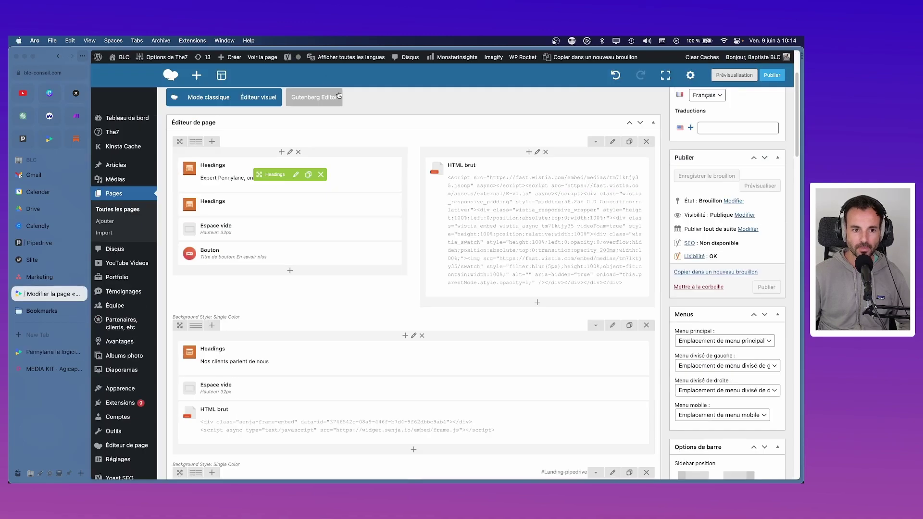
{"action": "scroll", "coordinate": [303, 277], "scroll_direction": "down", "scroll_amount": 10}
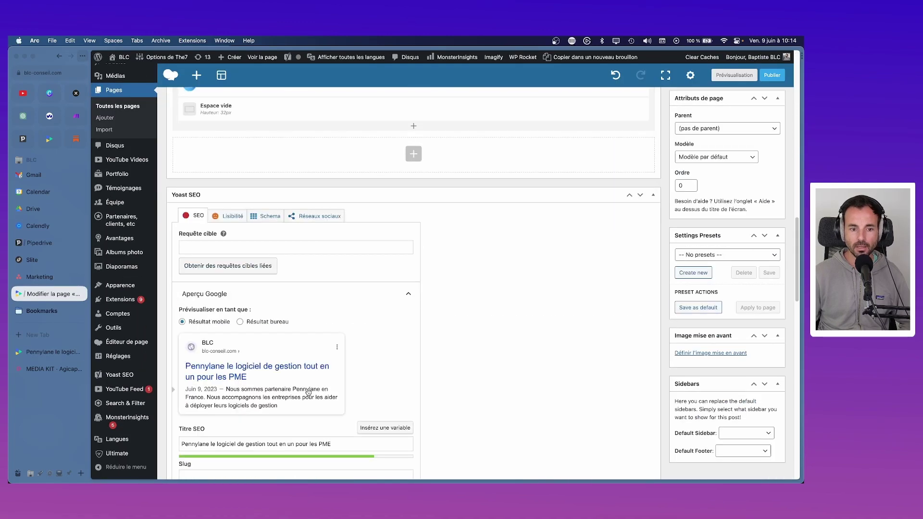
{"action": "scroll", "coordinate": [309, 392], "scroll_direction": "up", "scroll_amount": 5}
{"action": "scroll", "coordinate": [309, 391], "scroll_direction": "up", "scroll_amount": 10}
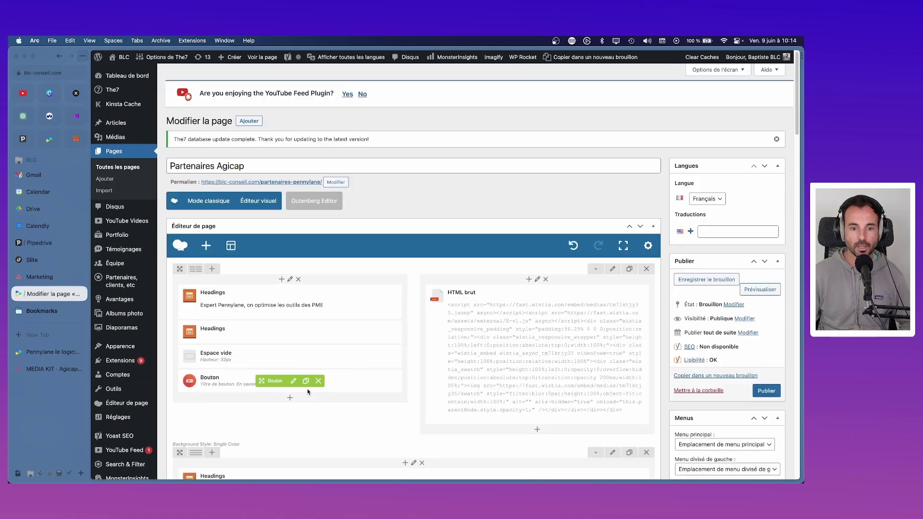
{"action": "scroll", "coordinate": [308, 391], "scroll_direction": "down", "scroll_amount": 2}
{"action": "left_click", "coordinate": [293, 266]}
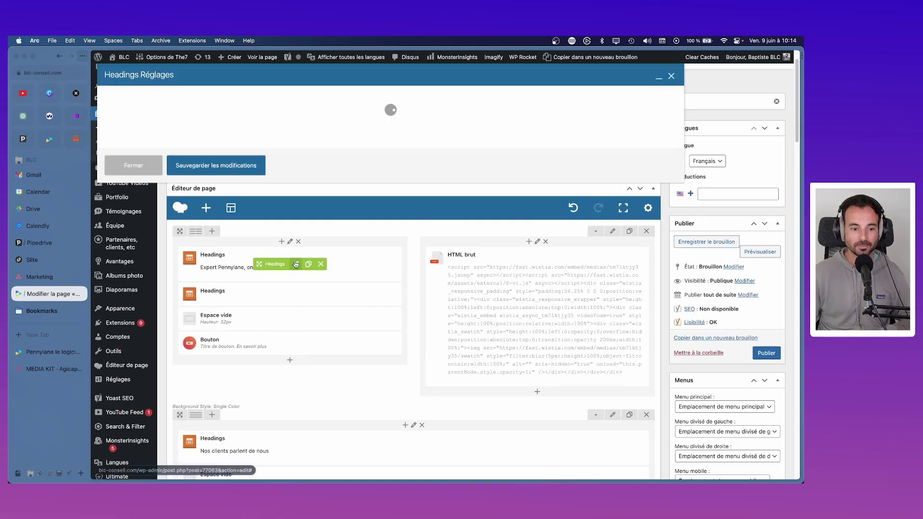
{"action": "double_click", "coordinate": [138, 172]}
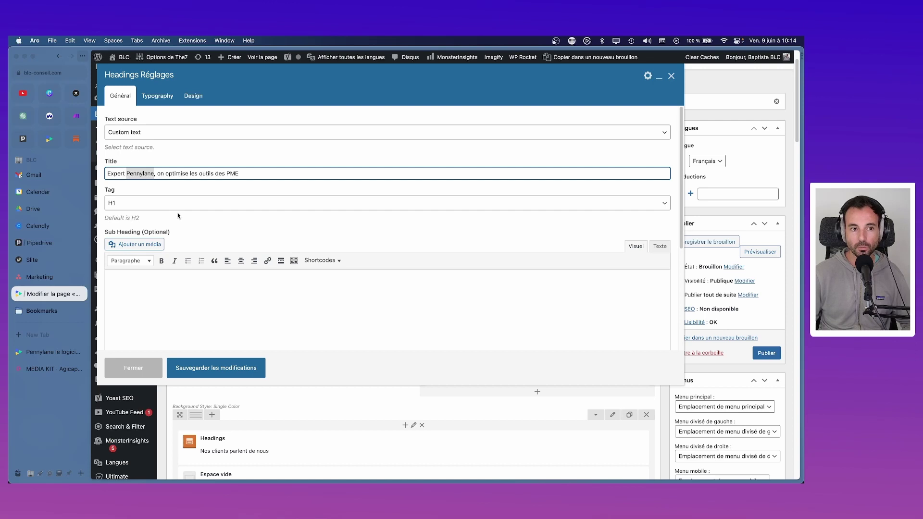
{"action": "type", "text": "A"}
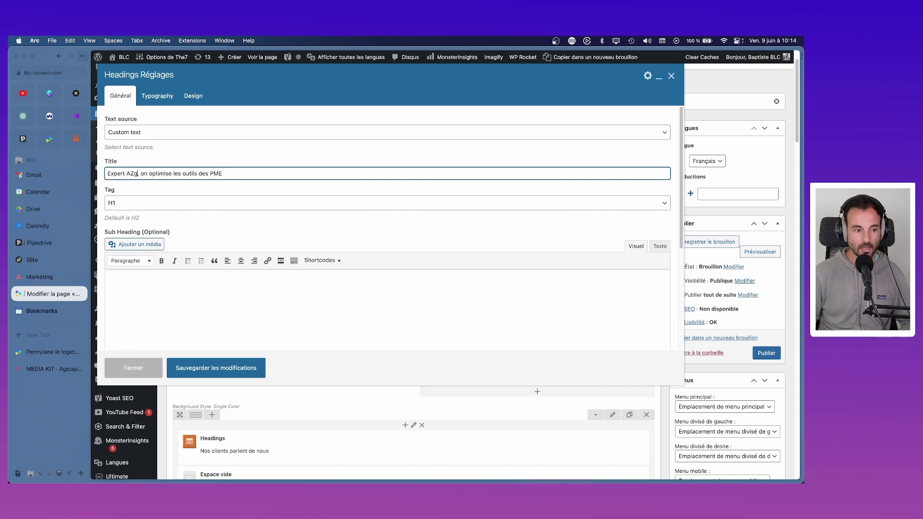
{"action": "type", "text": "gicap"}
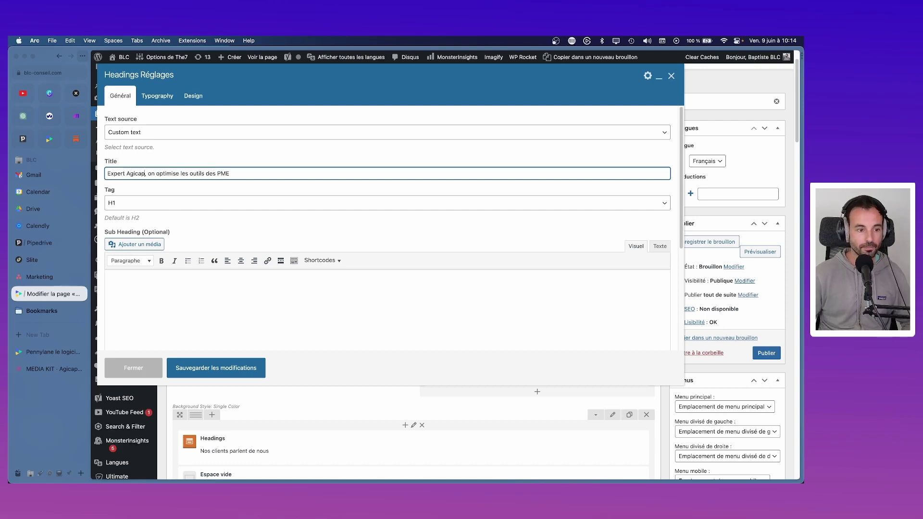
- Replace "les outils" with "la tréso" so the title reads "Expert Agicap, on optimise la tréso des PME", and save the heading
{"action": "left_click_drag", "start_coordinate": [208, 175], "coordinate": [181, 175]}
{"action": "type", "text": "la tréso"}
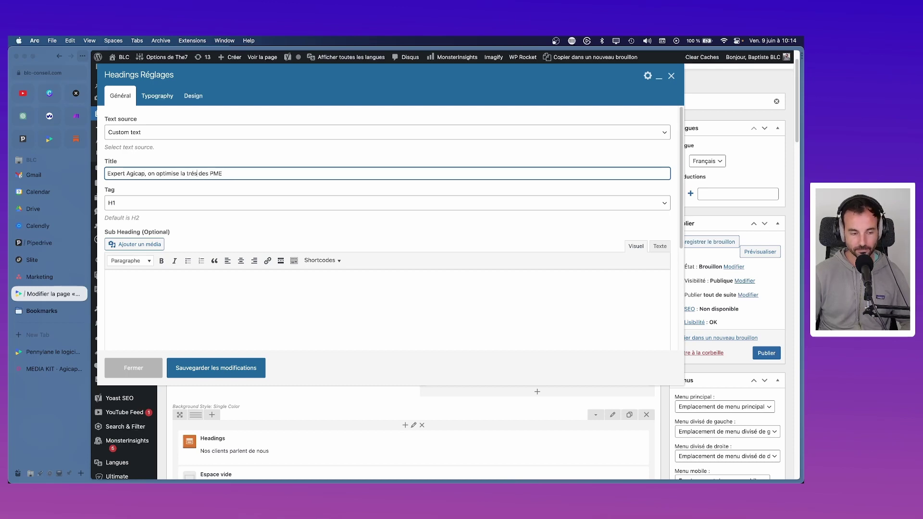
{"action": "scroll", "coordinate": [259, 287], "scroll_direction": "down", "scroll_amount": 1}
{"action": "scroll", "coordinate": [260, 287], "scroll_direction": "down", "scroll_amount": 3}
{"action": "left_click", "coordinate": [234, 363]}
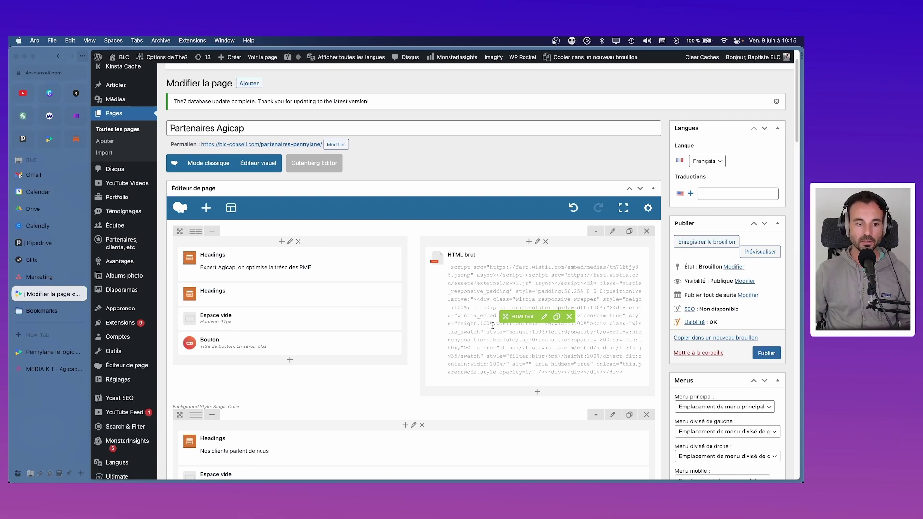
- Preview the updated page to check the new title and the service list, and return to the editor
{"action": "scroll", "coordinate": [216, 269], "scroll_direction": "down", "scroll_amount": 1}
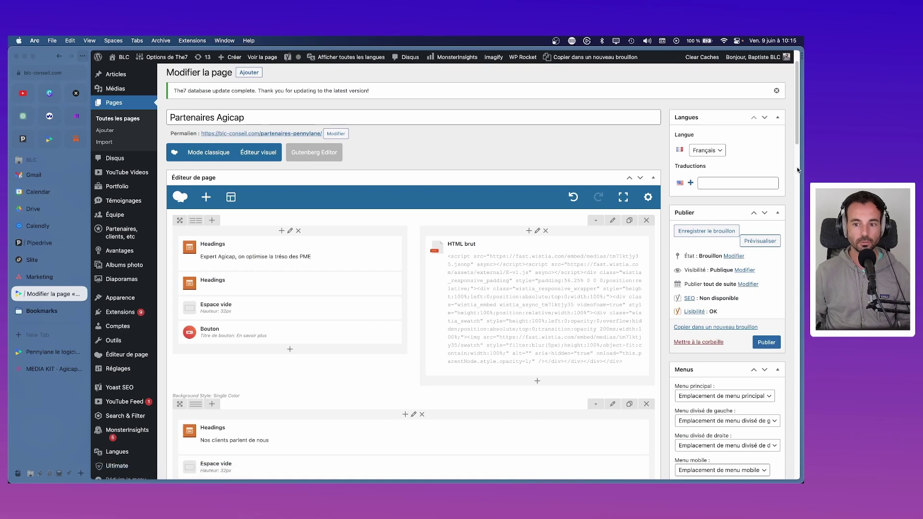
{"action": "left_click", "coordinate": [760, 241]}
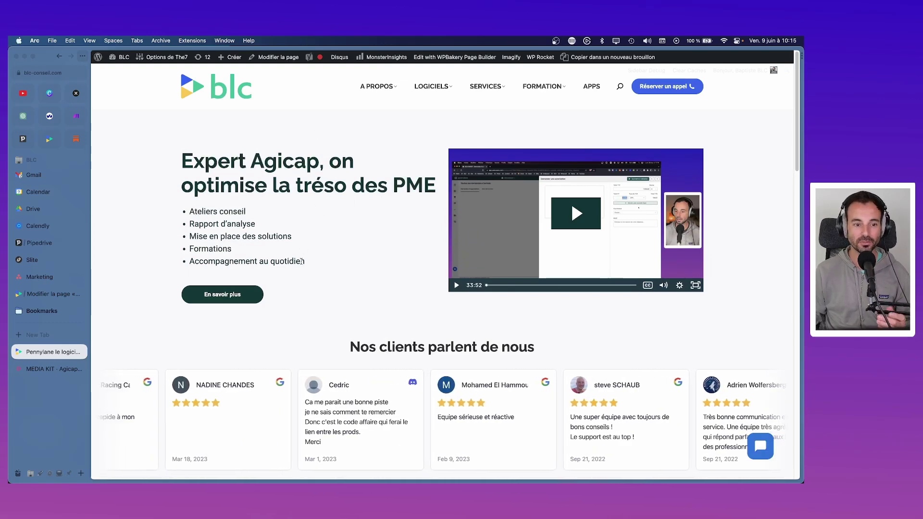
{"action": "key", "text": "ctrl+Tab"}
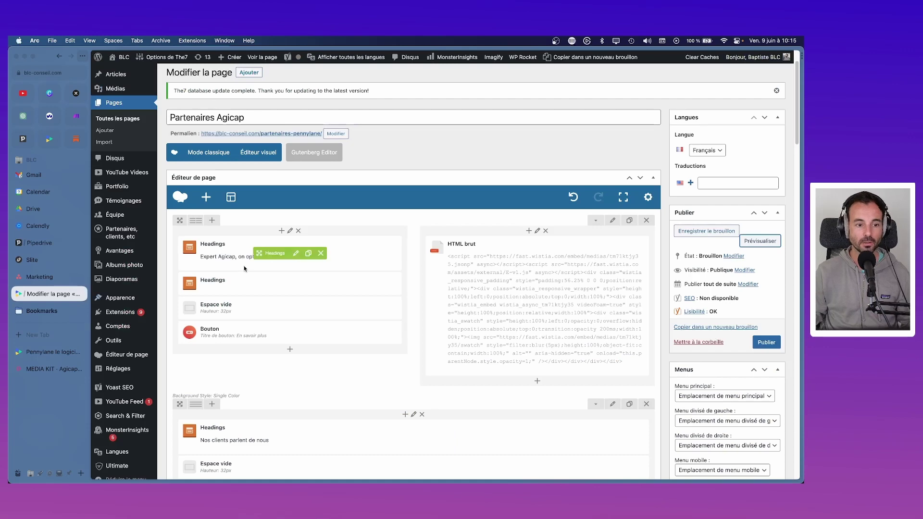
- Review the bulleted service list in the first row's second heading, and check the list and button in the page preview
{"action": "left_click", "coordinate": [298, 233]}
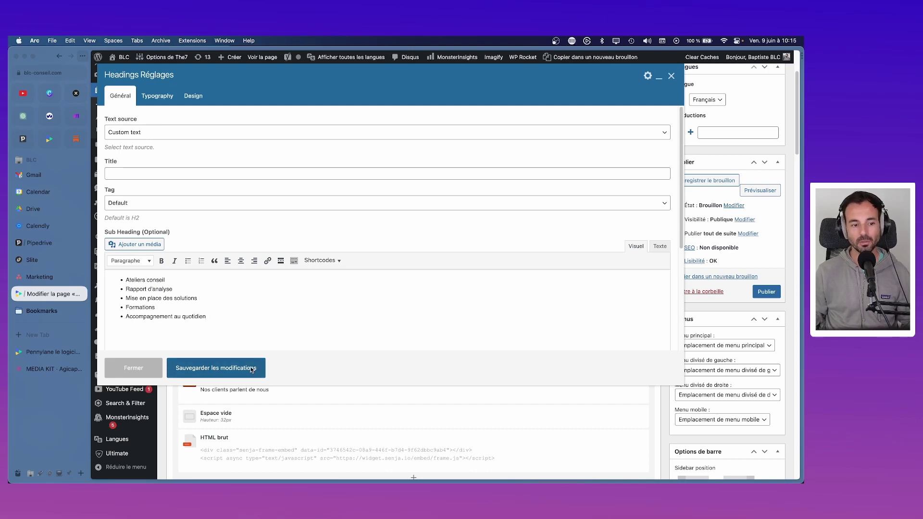
{"action": "left_click", "coordinate": [252, 368]}
{"action": "mouse_move", "coordinate": [124, 216]}
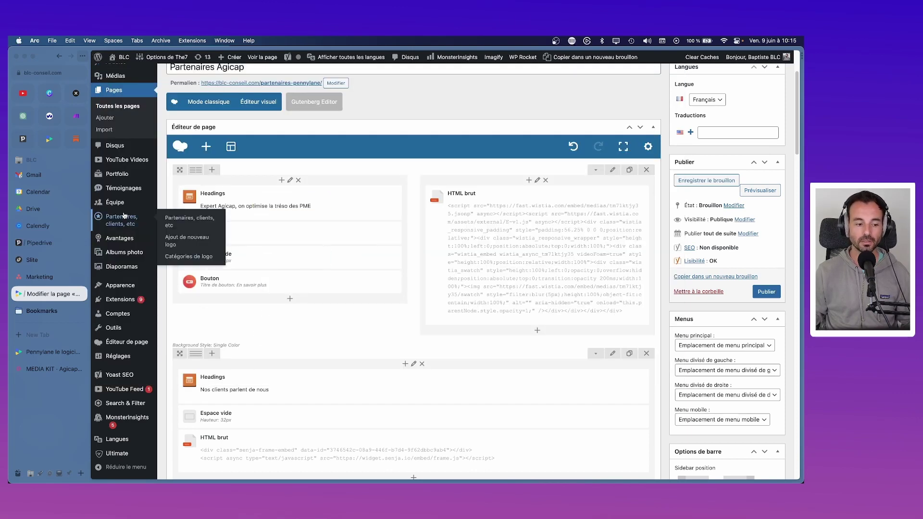
{"action": "left_click", "coordinate": [43, 352]}
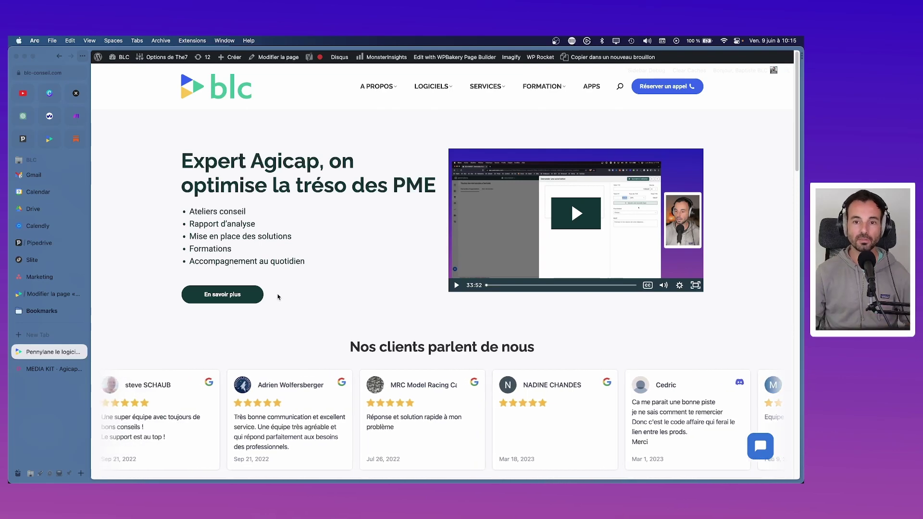
{"action": "mouse_move", "coordinate": [66, 356]}
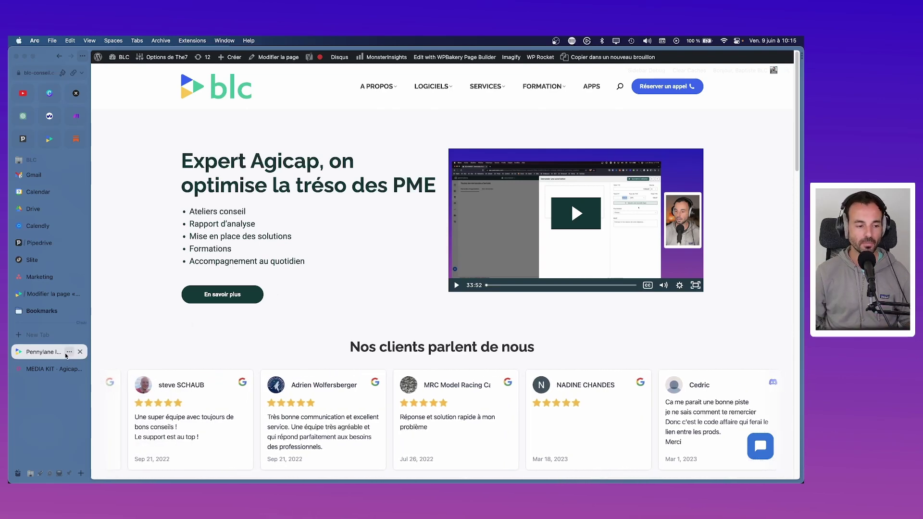
- Return to the page editor and examine the link URL in the settings of the "En savoir plus" button
{"action": "left_click", "coordinate": [50, 294]}
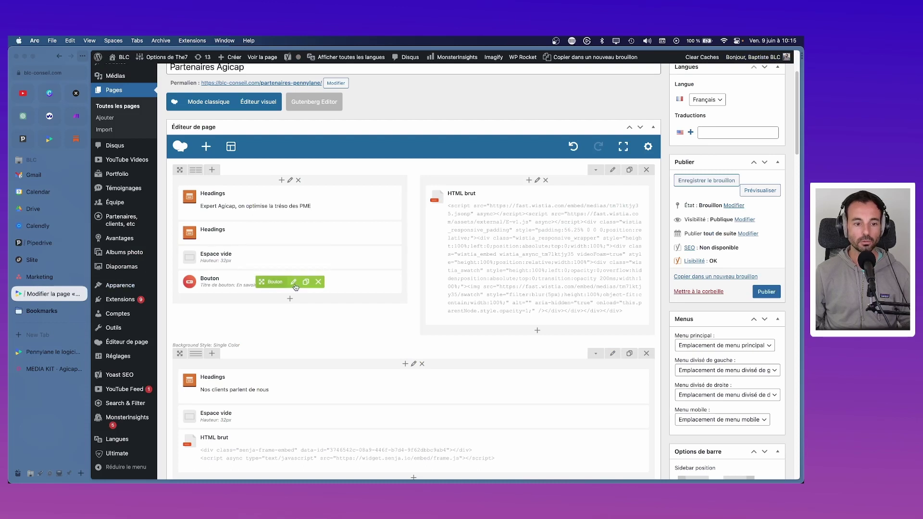
{"action": "left_click", "coordinate": [294, 283]}
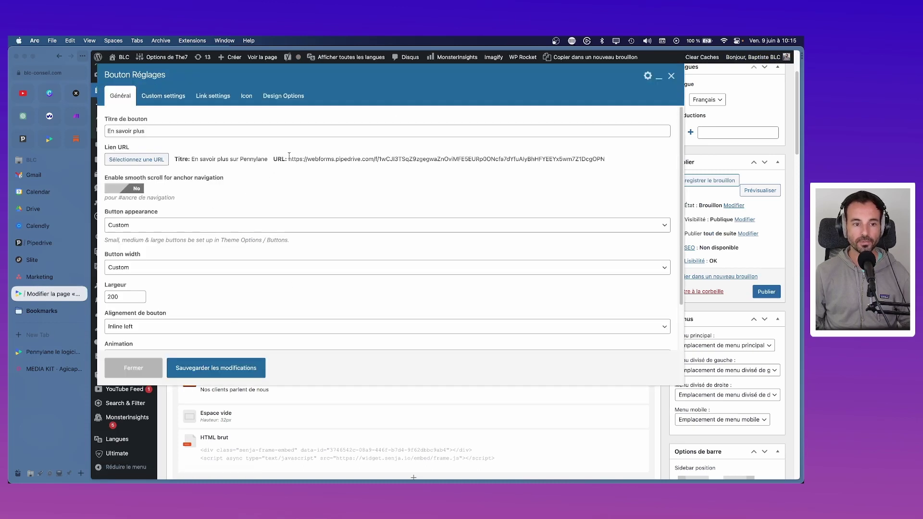
{"action": "left_click_drag", "start_coordinate": [289, 158], "coordinate": [635, 157]}
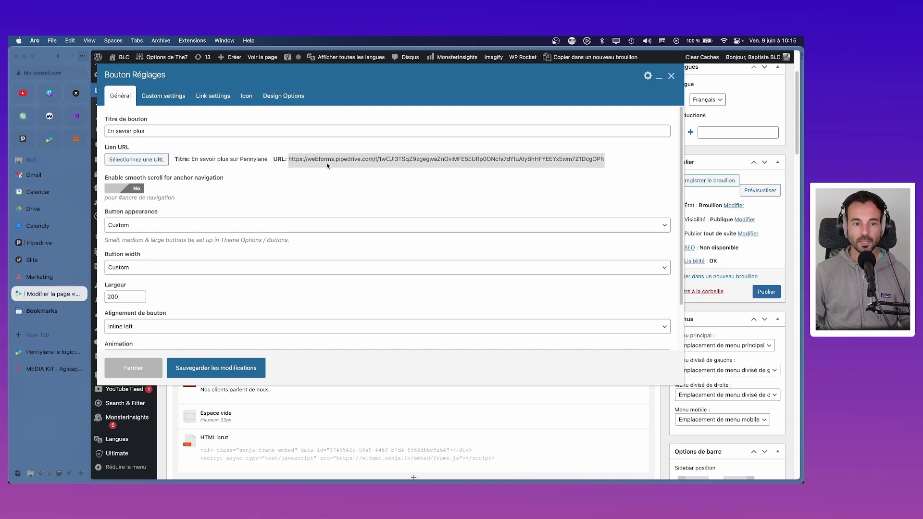
- Switch to Pipedrive, open the web forms in the Prospects section and look through the existing forms
{"action": "left_click", "coordinate": [39, 242]}
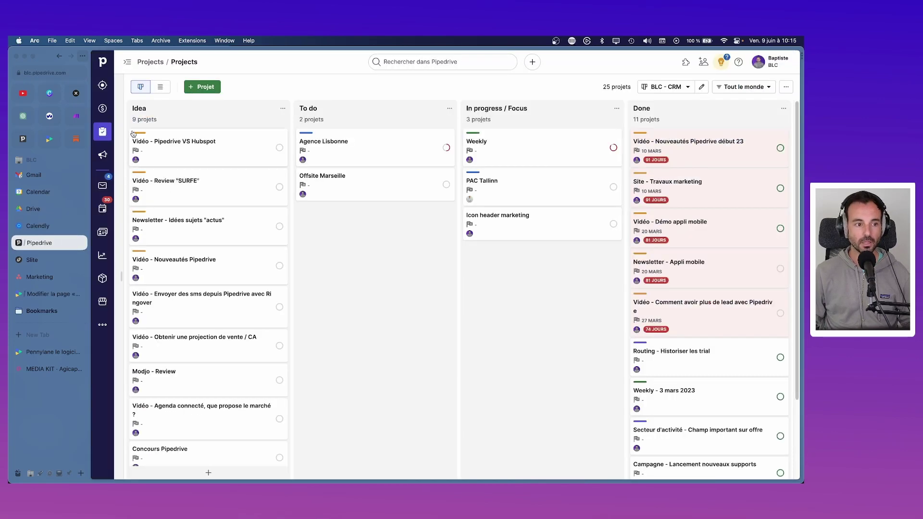
{"action": "left_click", "coordinate": [102, 85]}
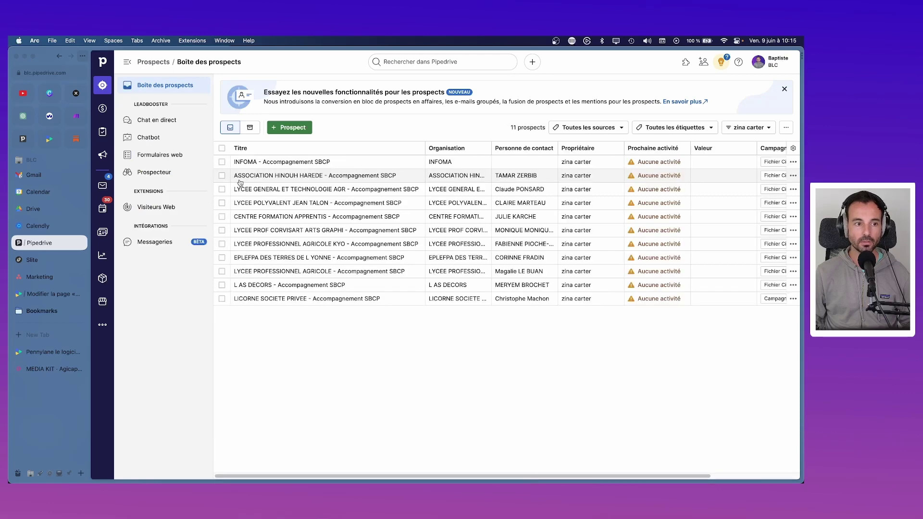
{"action": "left_click", "coordinate": [163, 156]}
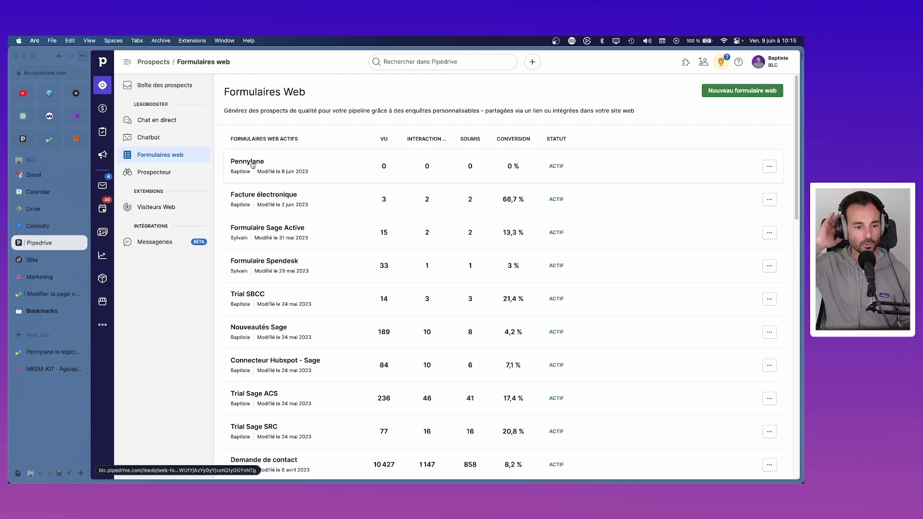
{"action": "scroll", "coordinate": [426, 361], "scroll_direction": "down", "scroll_amount": 10}
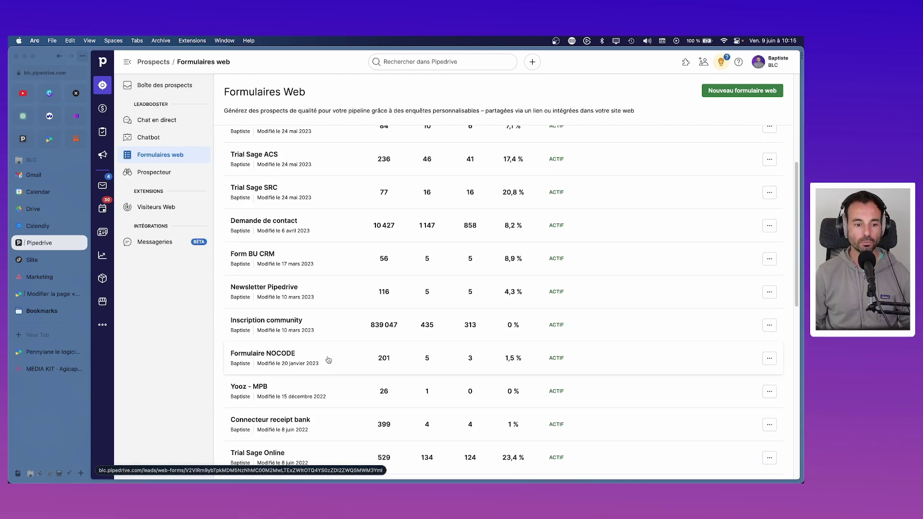
{"action": "scroll", "coordinate": [328, 360], "scroll_direction": "up", "scroll_amount": 10}
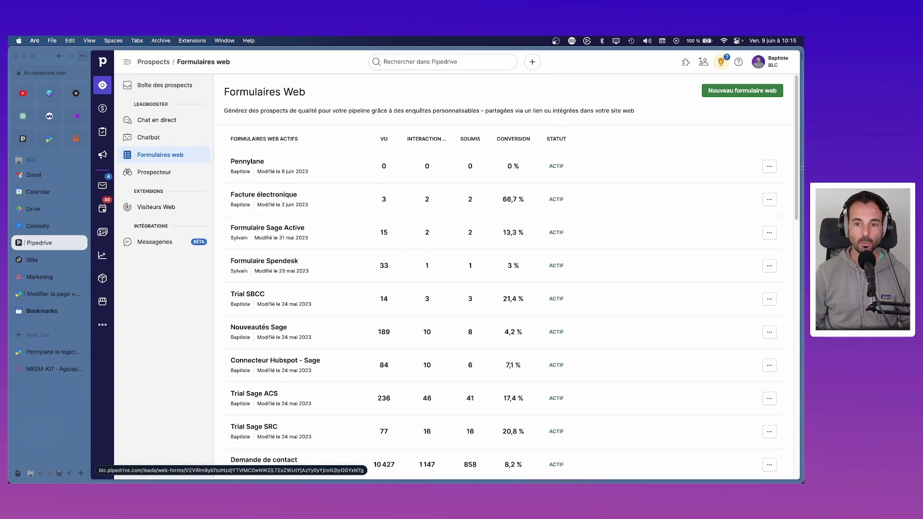
- Duplicate the Pennylane web form and open the copy for editing
{"action": "left_click", "coordinate": [770, 167]}
{"action": "left_click", "coordinate": [697, 209]}
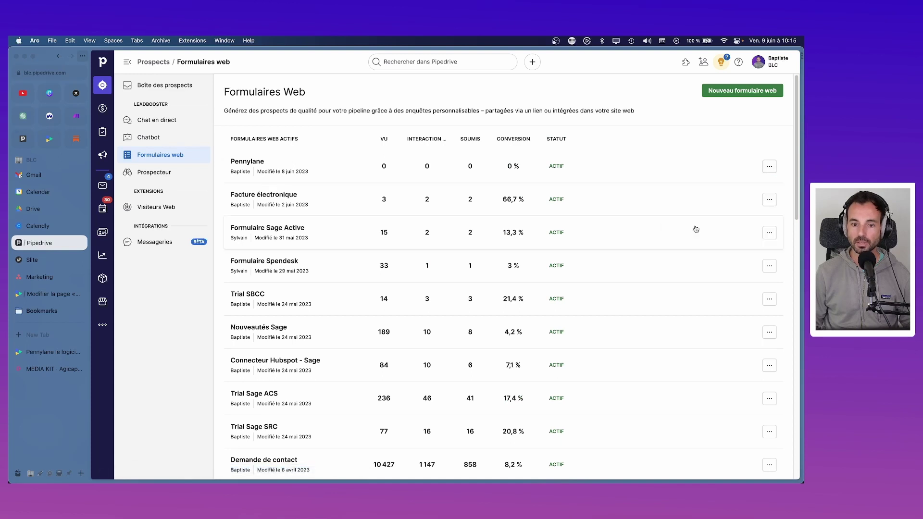
{"action": "left_click", "coordinate": [248, 160]}
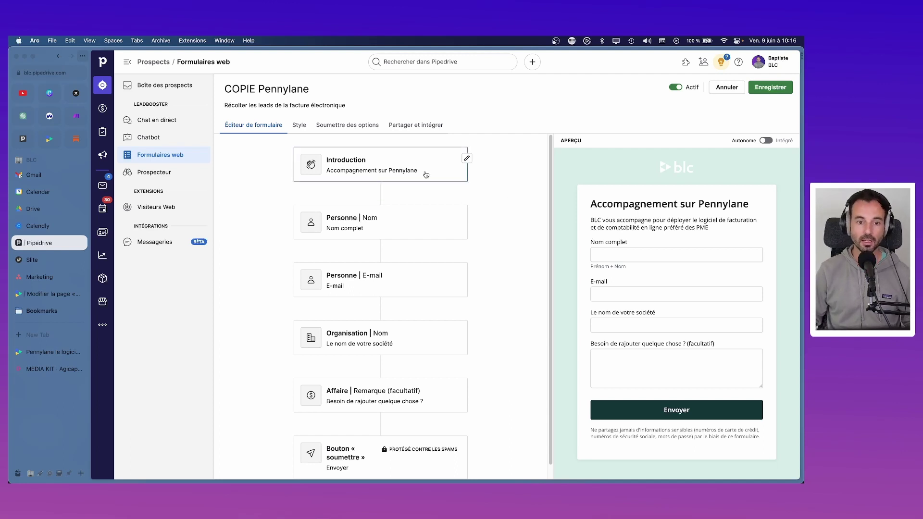
- Change the title of the copied form's introduction to "Accompagnement sur Agicap"
{"action": "left_click", "coordinate": [466, 158]}
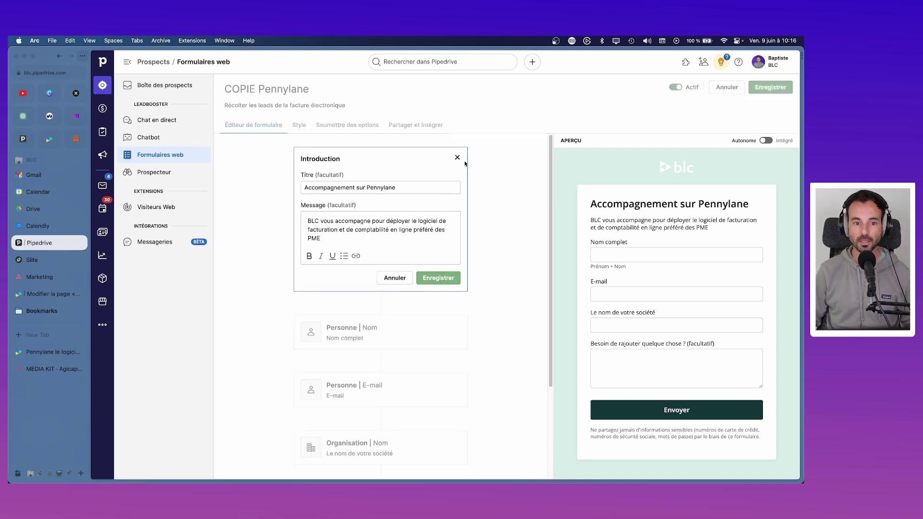
{"action": "double_click", "coordinate": [380, 187]}
{"action": "type", "text": "Agicaop"}
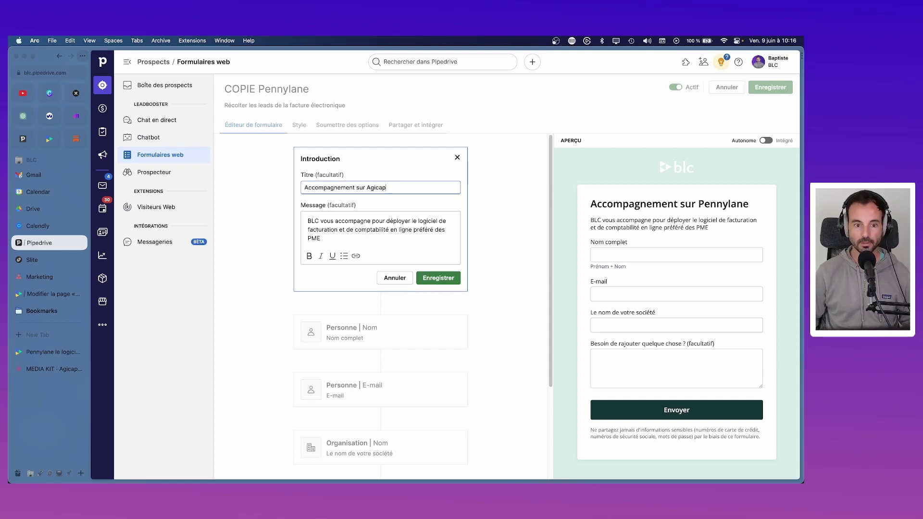
- Reword the introduction message to "BLC vous accompagne pour déployer le logiciel de trésorerie préféré des PME" and save the introduction
{"action": "double_click", "coordinate": [332, 231]}
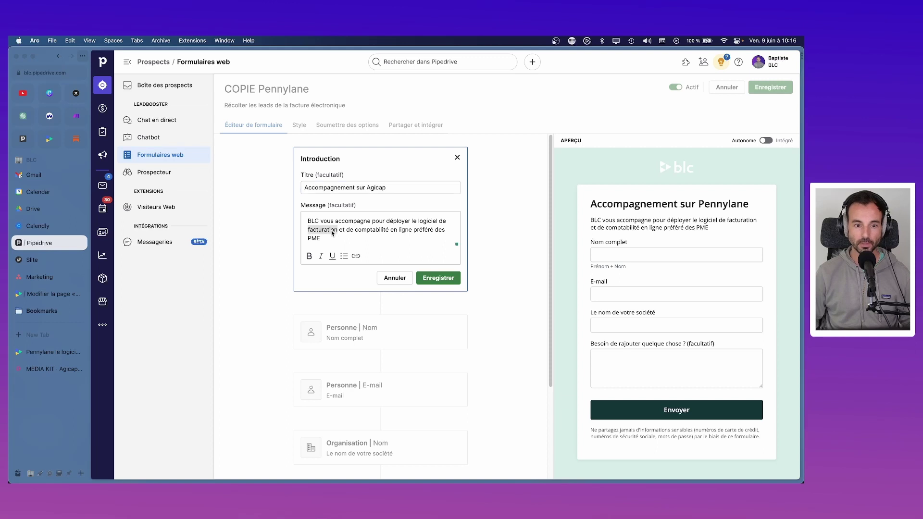
{"action": "type", "text": "tréso"}
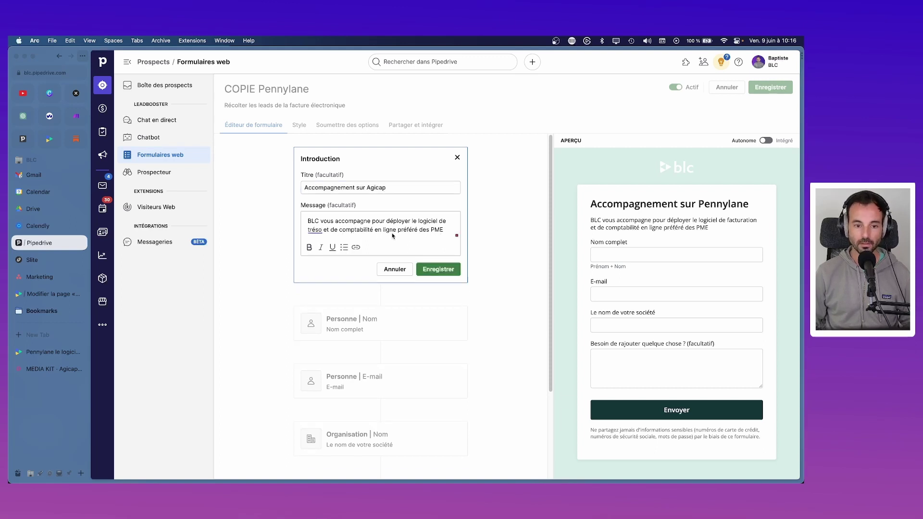
{"action": "left_click_drag", "start_coordinate": [398, 232], "coordinate": [323, 233]}
{"action": "key", "text": "BackSpace"}
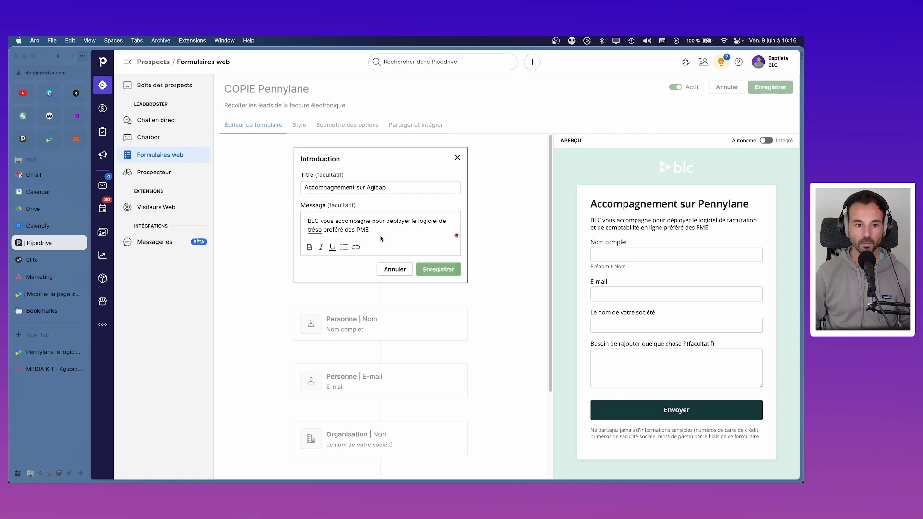
{"action": "type", "text": "rerie"}
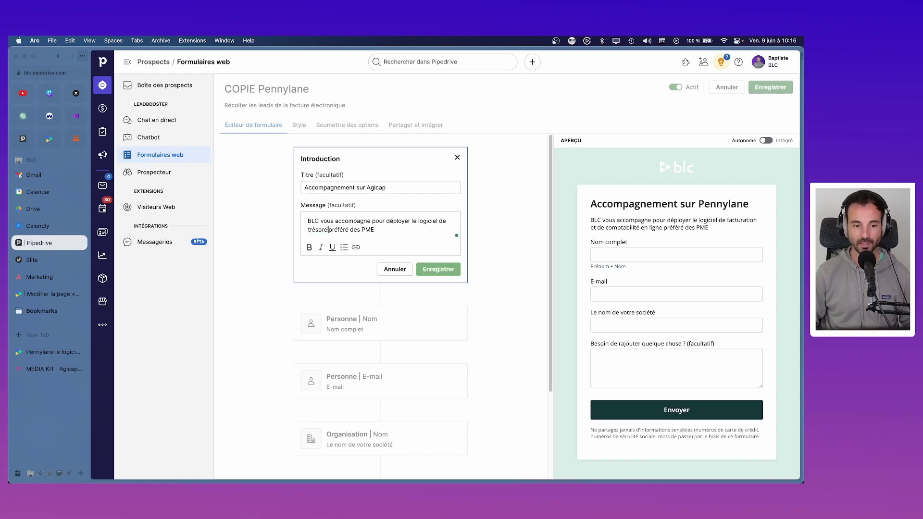
{"action": "left_click", "coordinate": [437, 269]}
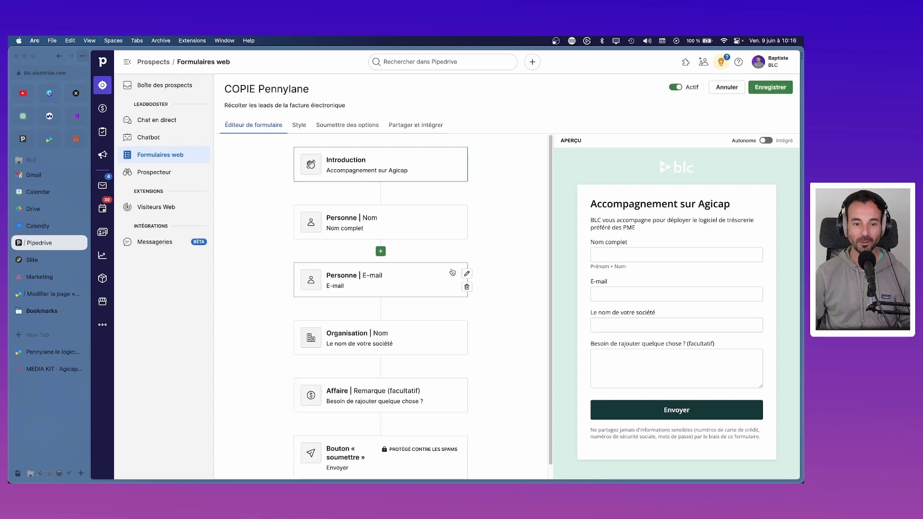
- Open the form's colour and background style settings, and copy the light grey code #F9F9FB from the Agicap media kit
{"action": "scroll", "coordinate": [377, 245], "scroll_direction": "down", "scroll_amount": 1}
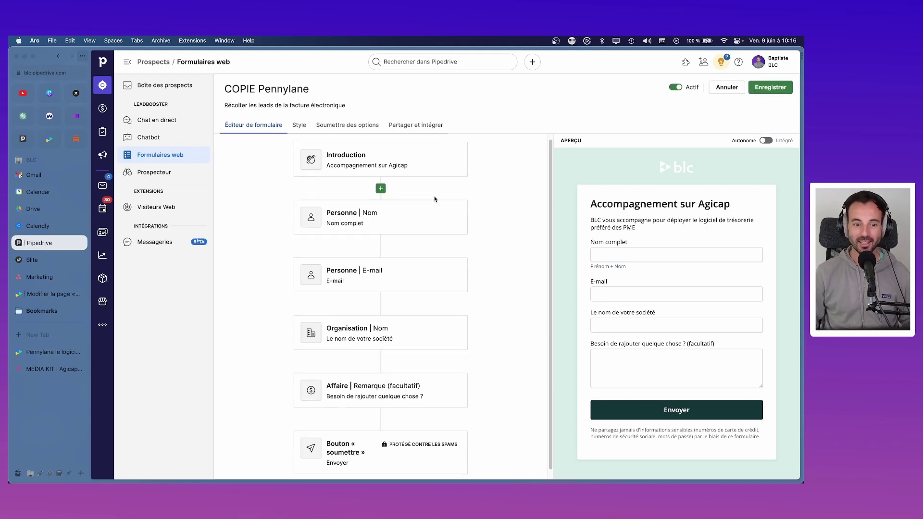
{"action": "left_click", "coordinate": [297, 126]}
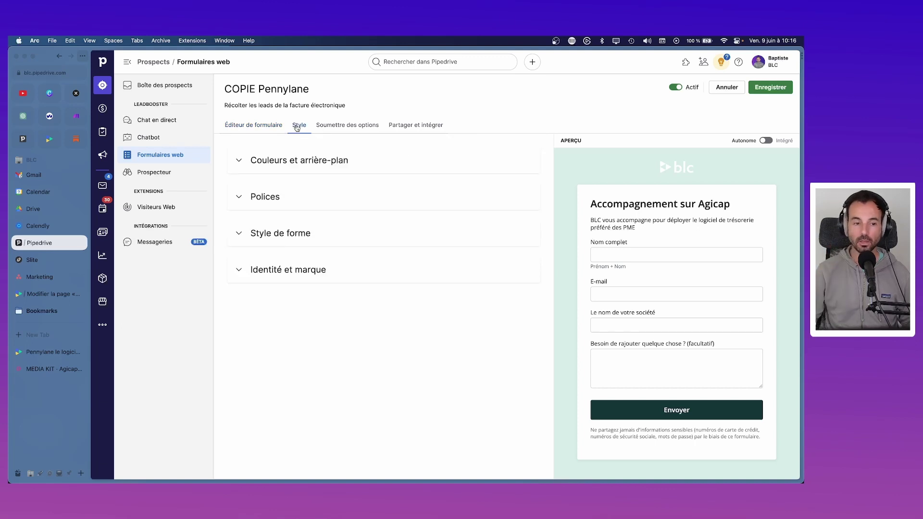
{"action": "left_click", "coordinate": [291, 161]}
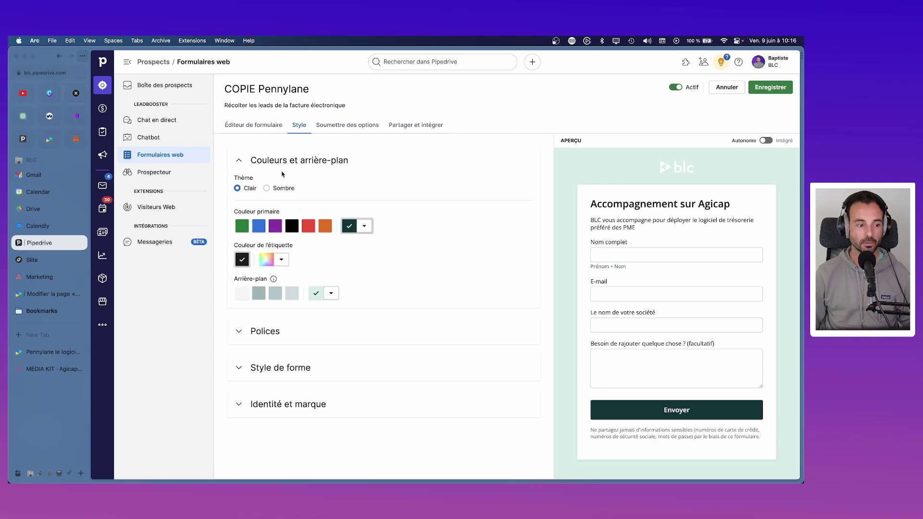
{"action": "left_click", "coordinate": [53, 369]}
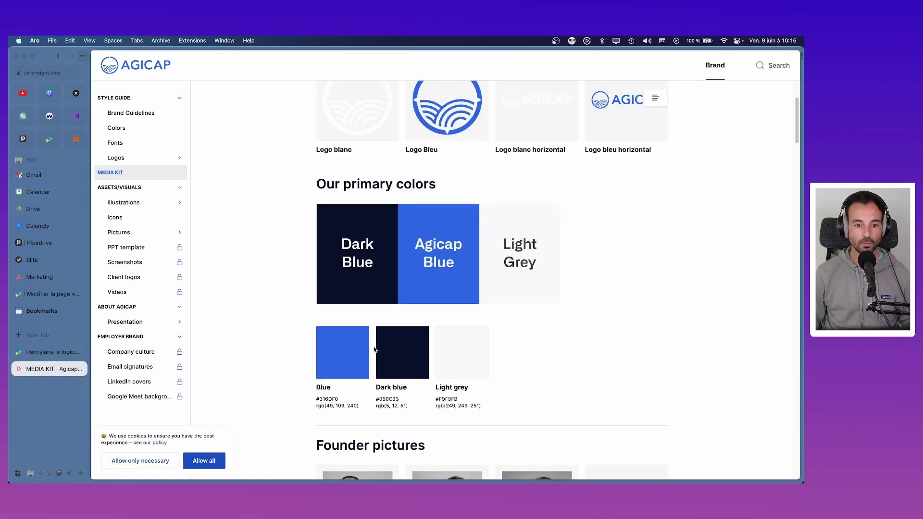
{"action": "left_click", "coordinate": [449, 401]}
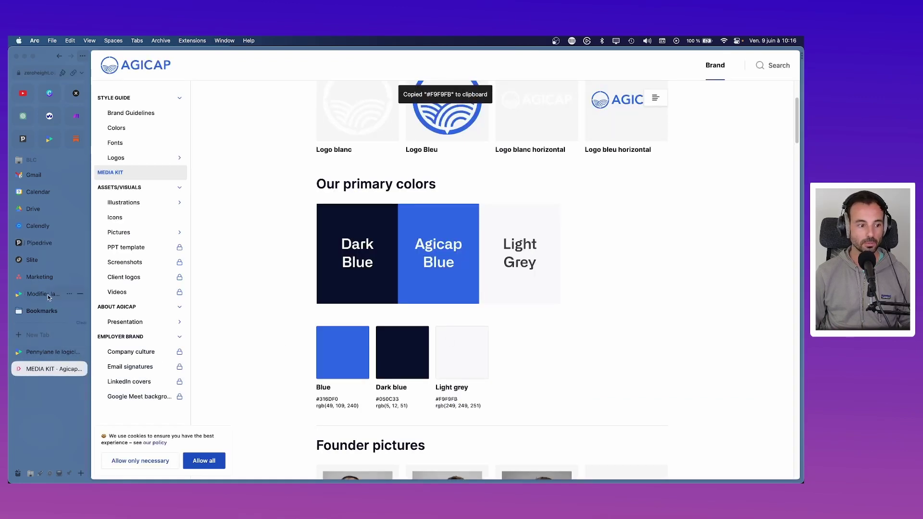
{"action": "left_click", "coordinate": [41, 239]}
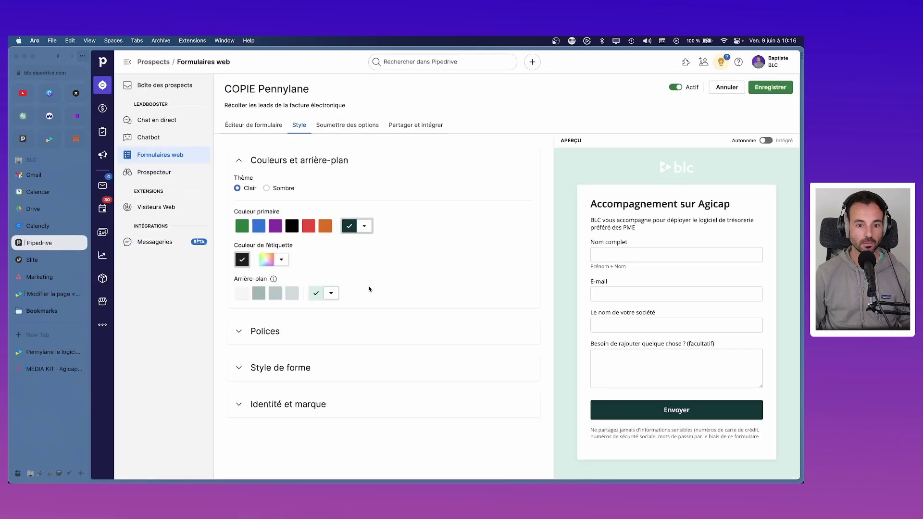
- Try to apply the copied light grey as the form's custom background colour
{"action": "left_click", "coordinate": [330, 292]}
{"action": "left_click", "coordinate": [354, 377]}
{"action": "key", "text": "super+v"}
{"action": "left_click", "coordinate": [430, 305]}
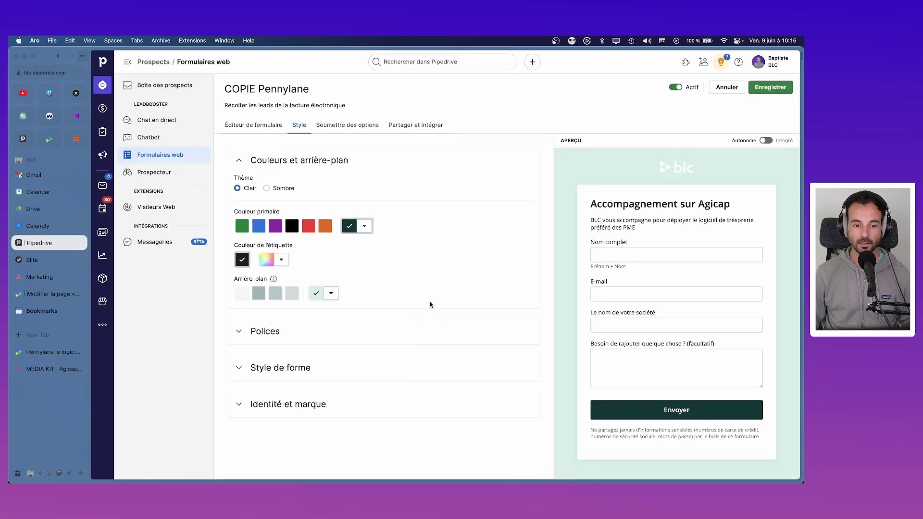
- Set the form's custom background colour to #F9F9FB
{"action": "left_click", "coordinate": [332, 293]}
{"action": "key", "text": "super+a"}
{"action": "key", "text": "super+v"}
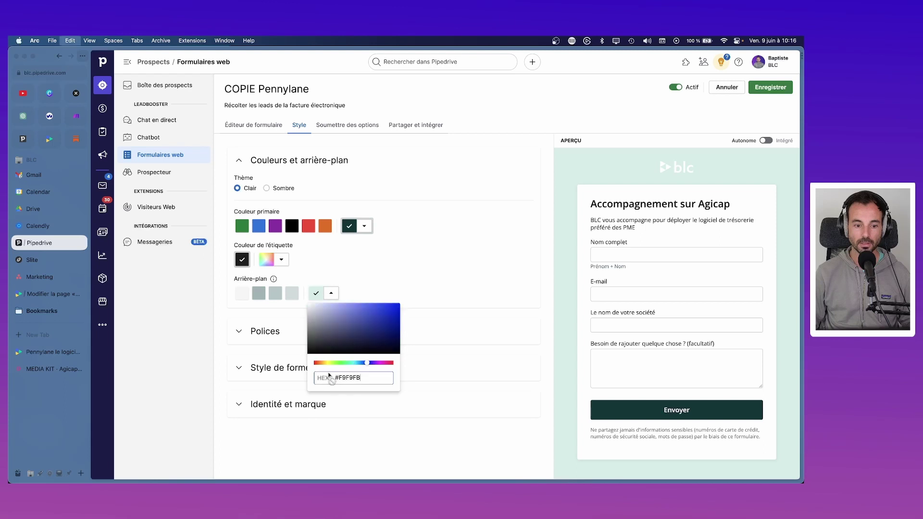
{"action": "left_click", "coordinate": [433, 262]}
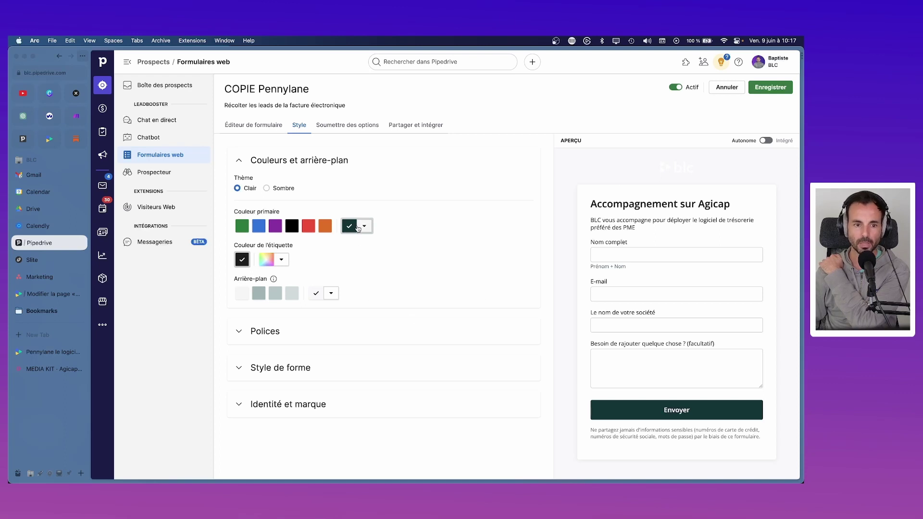
- Compare the brand colours used on the Agicap media kit, pennylane.com and agicap.com/fr, and close the Pennylane home page
{"action": "left_click", "coordinate": [53, 369]}
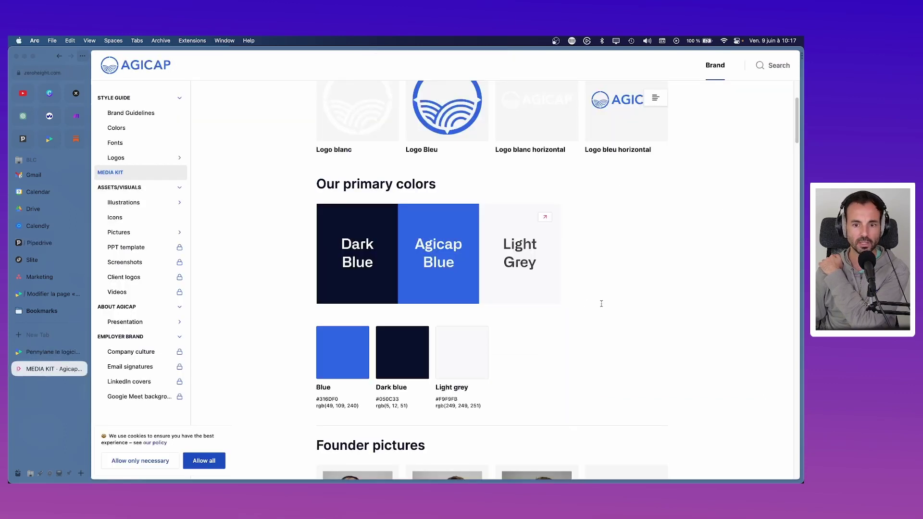
{"action": "key", "text": "super+t"}
{"action": "type", "text": "pennylane.com"}
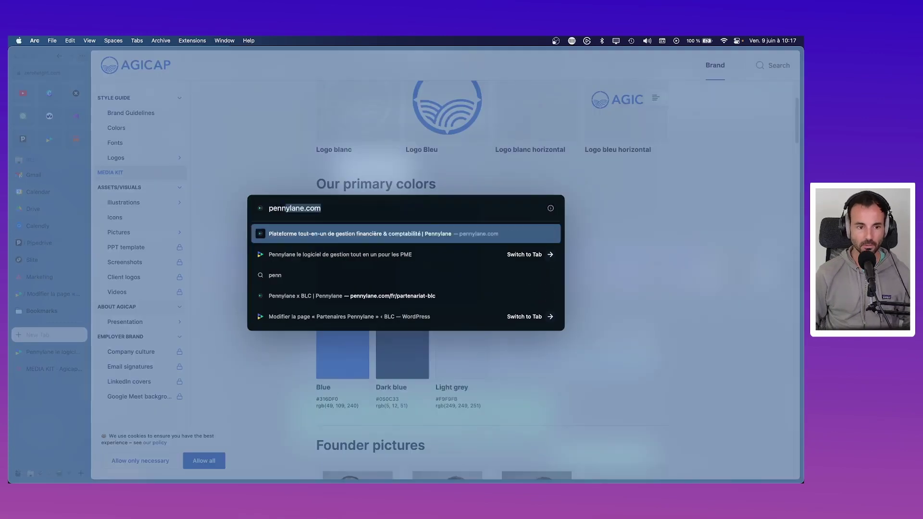
{"action": "key", "text": "Return"}
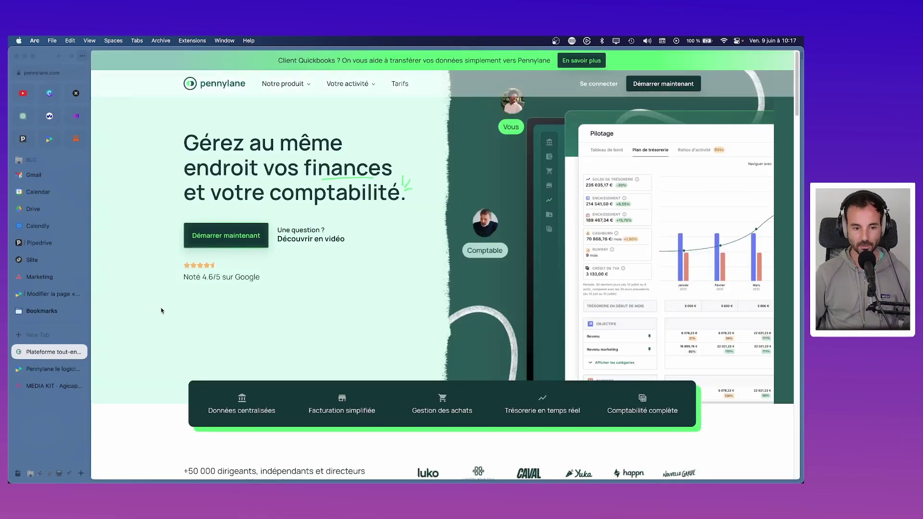
{"action": "key", "text": "super+t"}
{"action": "type", "text": "agicap.com/fr"}
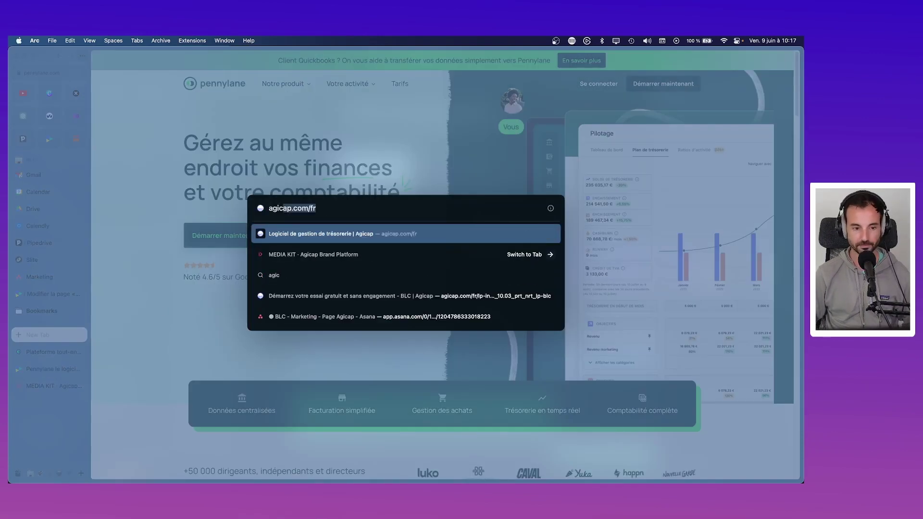
{"action": "key", "text": "Return"}
{"action": "left_click", "coordinate": [80, 369]}
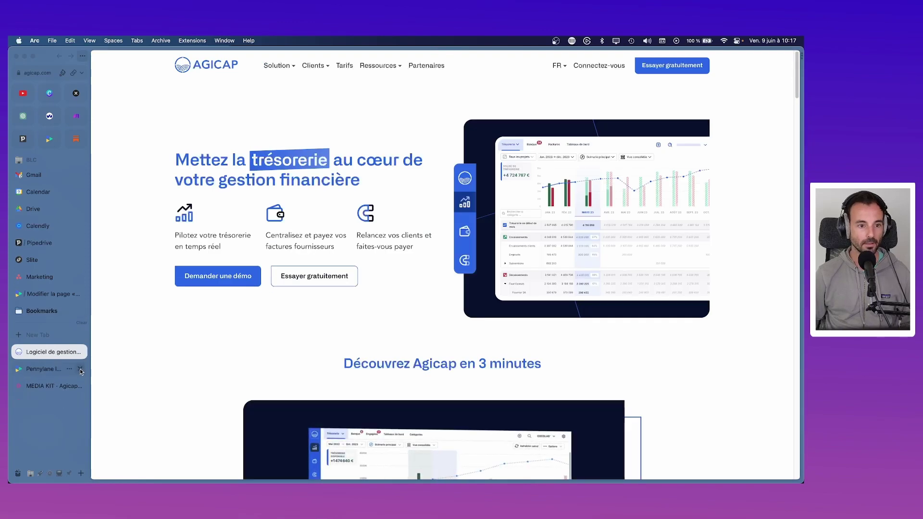
- Copy the primary blue code #316DF0 from the Agicap media kit
{"action": "left_click", "coordinate": [40, 386]}
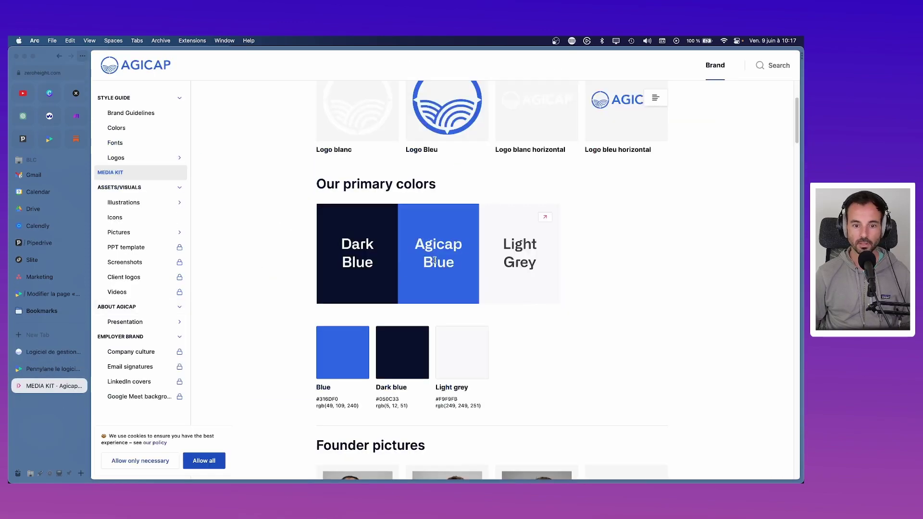
{"action": "scroll", "coordinate": [434, 260], "scroll_direction": "up", "scroll_amount": 3}
{"action": "scroll", "coordinate": [431, 331], "scroll_direction": "down", "scroll_amount": 4}
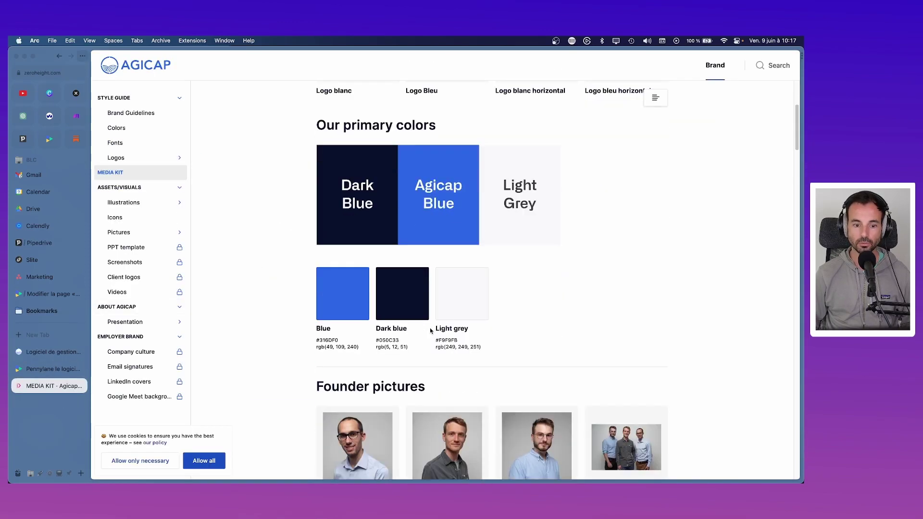
{"action": "left_click", "coordinate": [330, 340]}
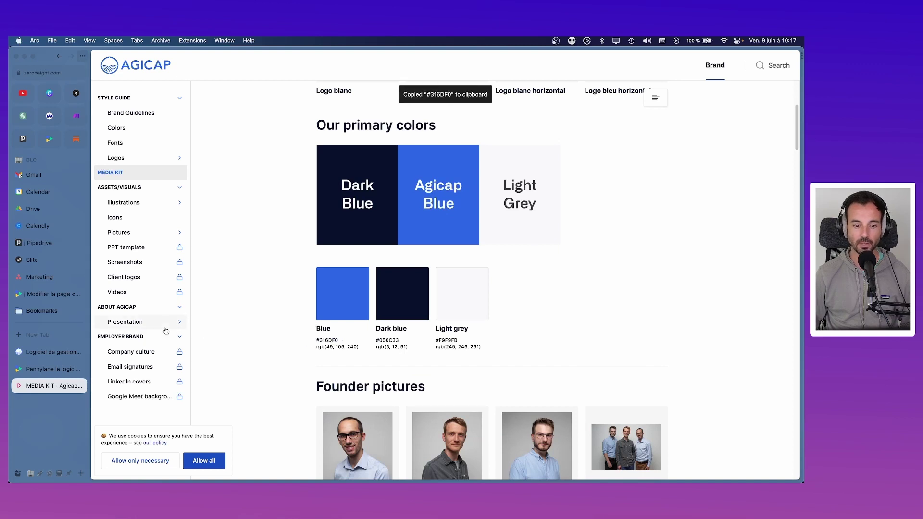
- Return to the Pipedrive web form and set its custom primary colour to the copied blue, #316DF0
{"action": "left_click", "coordinate": [46, 298]}
{"action": "left_click", "coordinate": [37, 241]}
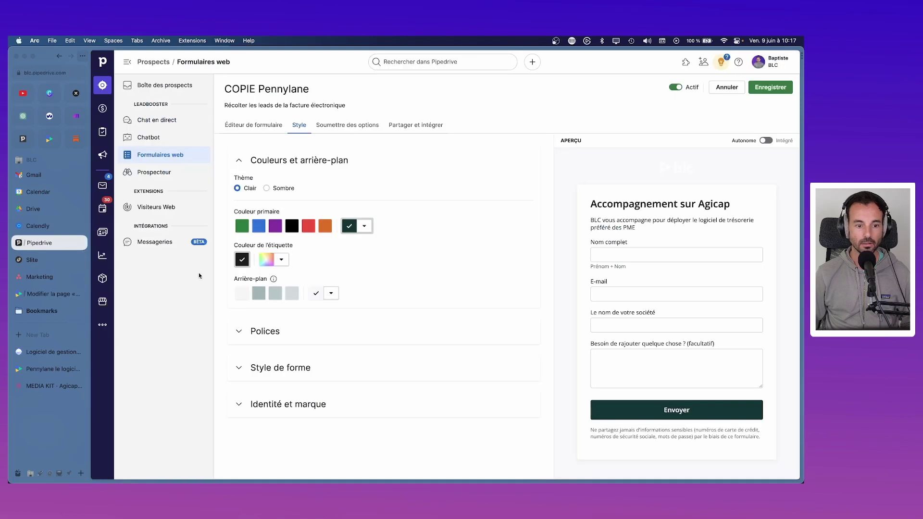
{"action": "left_click", "coordinate": [365, 227]}
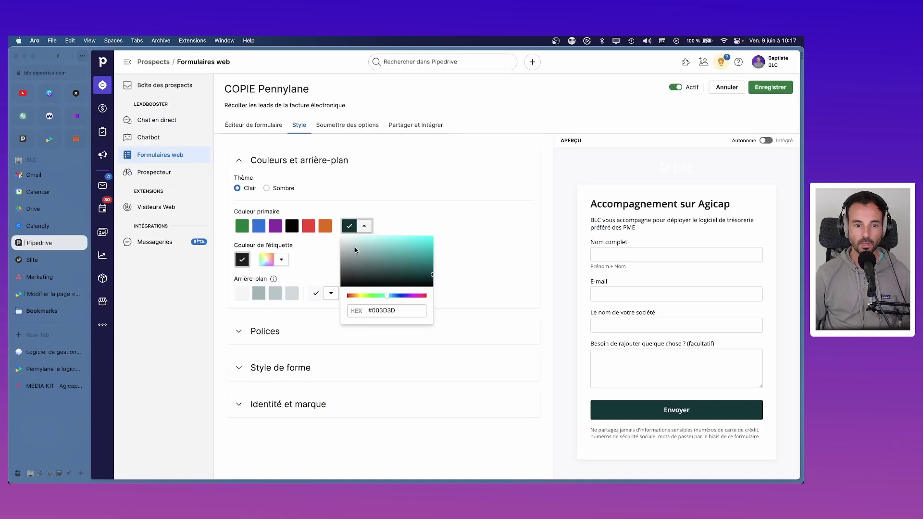
{"action": "triple_click", "coordinate": [384, 311]}
{"action": "key", "text": "super+v"}
{"action": "left_click", "coordinate": [479, 285]}
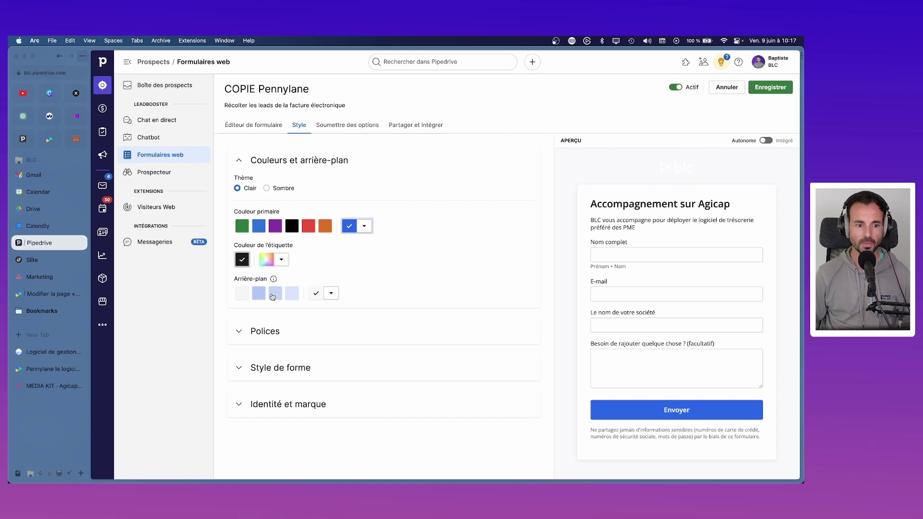
- Open the form's shape style and identity and brand settings, and start replacing the logo with a file from iCloud Drive
{"action": "left_click", "coordinate": [282, 367]}
{"action": "scroll", "coordinate": [284, 375], "scroll_direction": "down", "scroll_amount": 2}
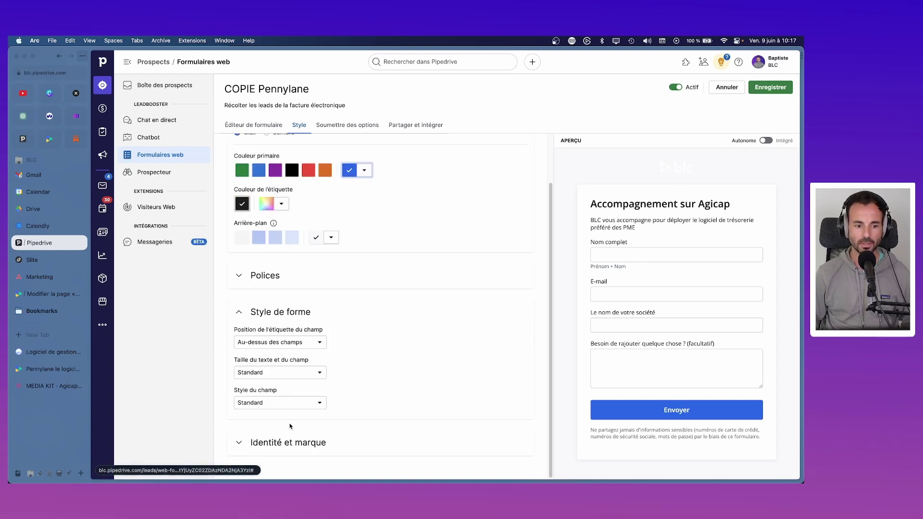
{"action": "left_click", "coordinate": [289, 442]}
{"action": "scroll", "coordinate": [289, 442], "scroll_direction": "down", "scroll_amount": 5}
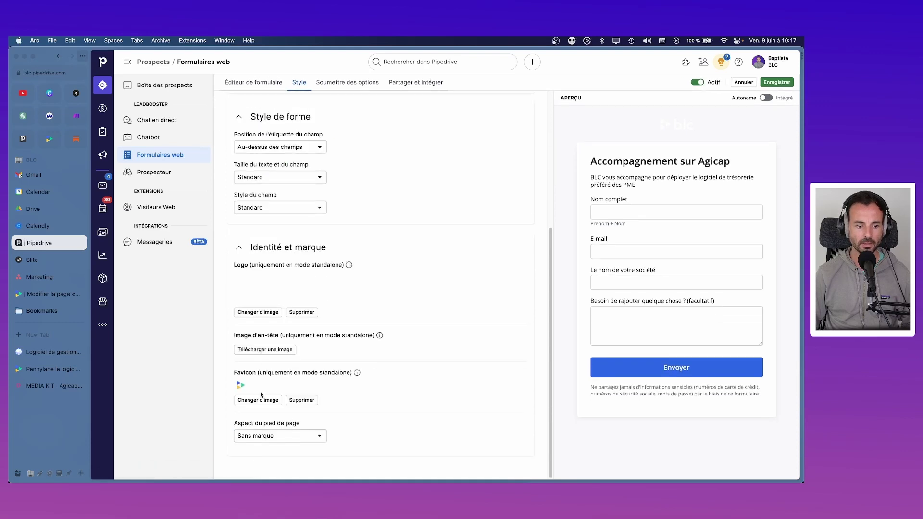
{"action": "left_click", "coordinate": [258, 313]}
{"action": "left_click", "coordinate": [209, 309]}
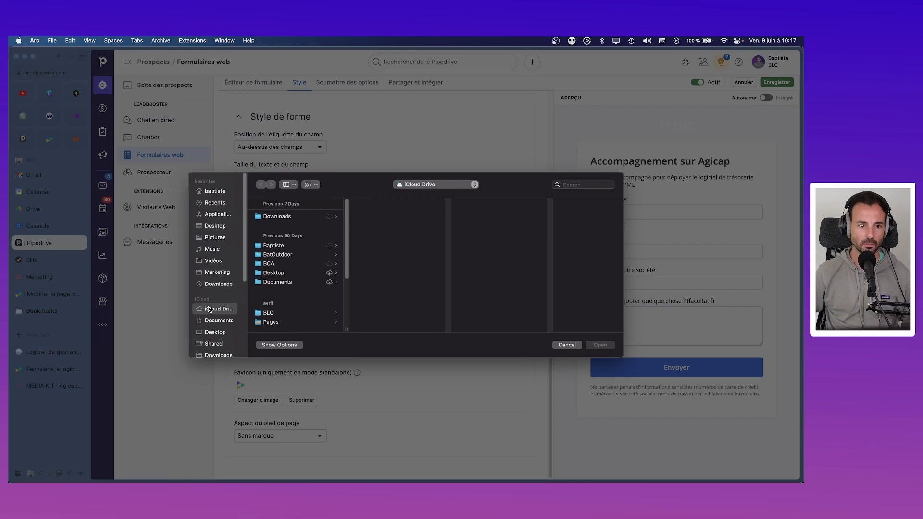
- Browse through the BLC and Marketing folders to the Logo folder in the file picker
{"action": "key", "text": "Down"}
{"action": "key", "text": "Down"}
{"action": "key", "text": "Down"}
{"action": "key", "text": "Down"}
{"action": "key", "text": "Down"}
{"action": "key", "text": "Down"}
{"action": "key", "text": "Down"}
{"action": "key", "text": "Right"}
{"action": "key", "text": "Right"}
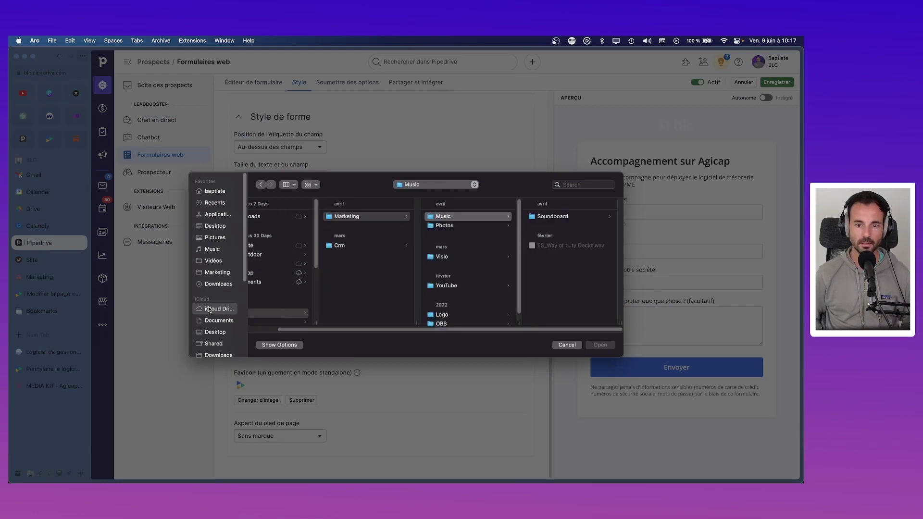
{"action": "key", "text": "Down"}
{"action": "key", "text": "Down"}
{"action": "key", "text": "Down"}
{"action": "key", "text": "Down"}
{"action": "key", "text": "Down"}
{"action": "key", "text": "Up"}
{"action": "key", "text": "Right"}
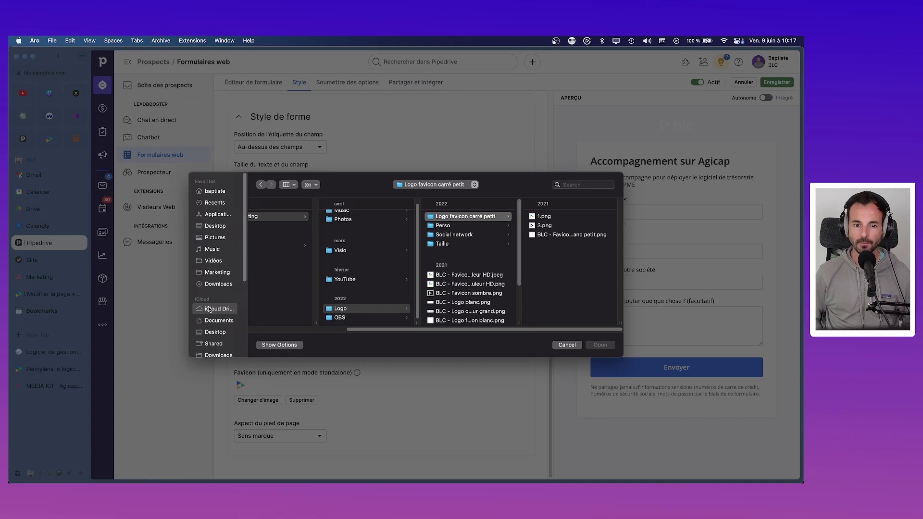
- Choose "BLC - Logo noir.png" as the form's new logo
{"action": "key", "text": "Down"}
{"action": "key", "text": "Down"}
{"action": "key", "text": "Down"}
{"action": "key", "text": "Down"}
{"action": "key", "text": "Down"}
{"action": "key", "text": "Down"}
{"action": "key", "text": "Down"}
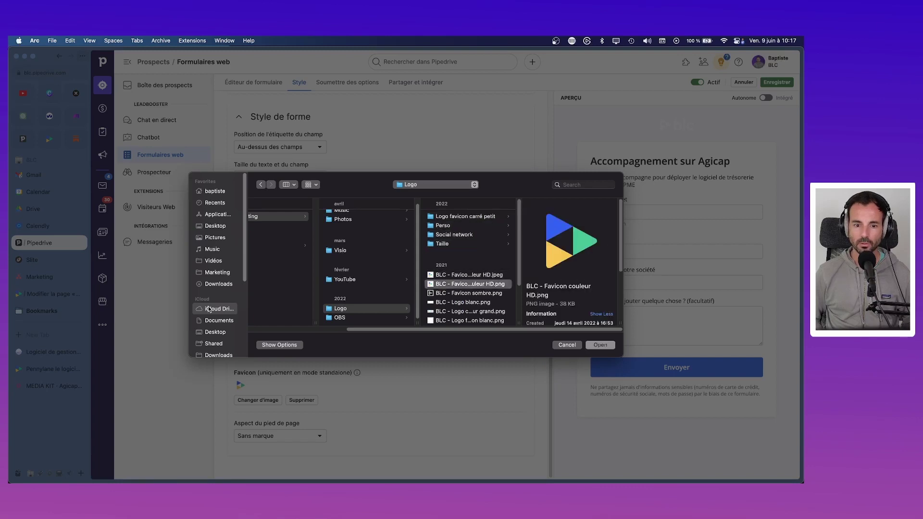
{"action": "key", "text": "Down"}
{"action": "key", "text": "Down"}
{"action": "key", "text": "Down"}
{"action": "key", "text": "Down"}
{"action": "key", "text": "Down"}
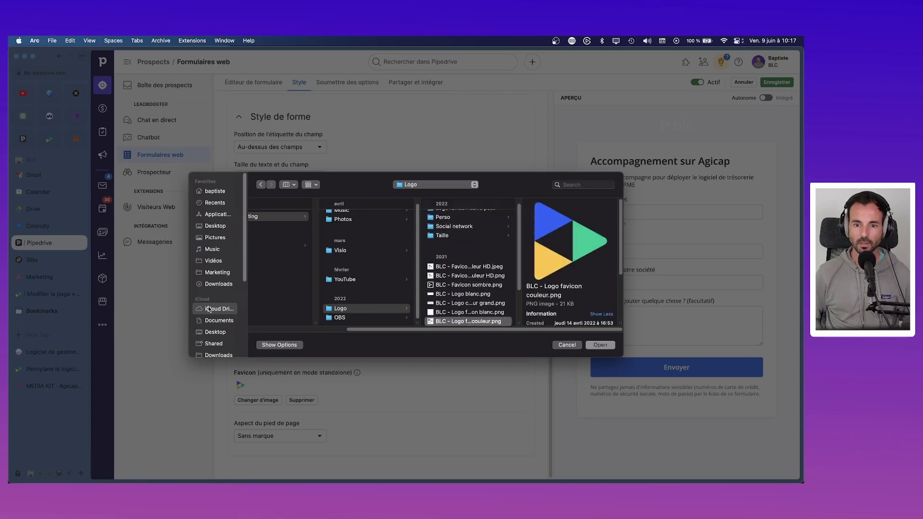
{"action": "key", "text": "Up"}
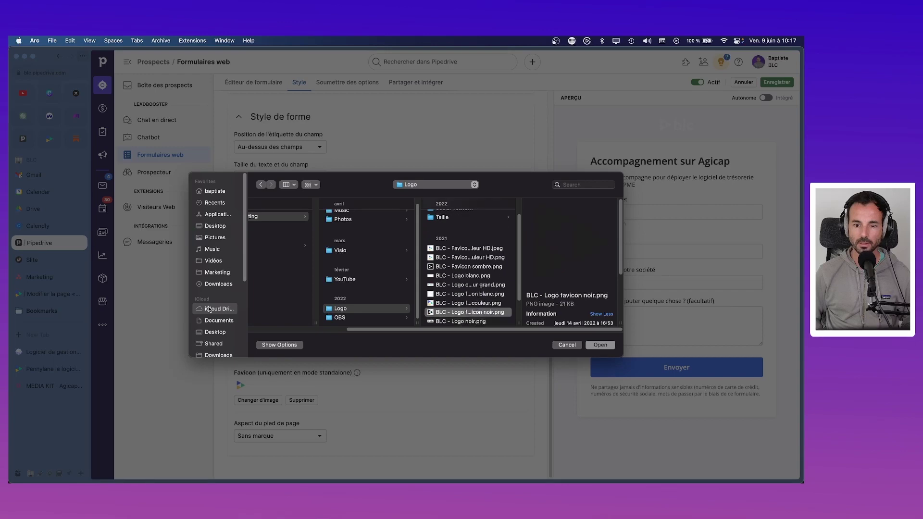
{"action": "key", "text": "Down"}
{"action": "key", "text": "Return"}
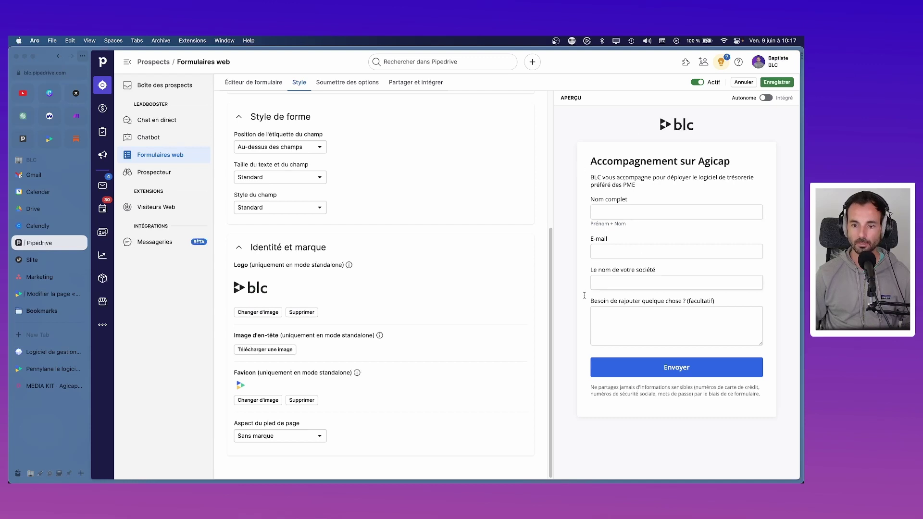
- Change the deal title prefix in the form's submission options to AGICAP
{"action": "scroll", "coordinate": [344, 269], "scroll_direction": "up", "scroll_amount": 5}
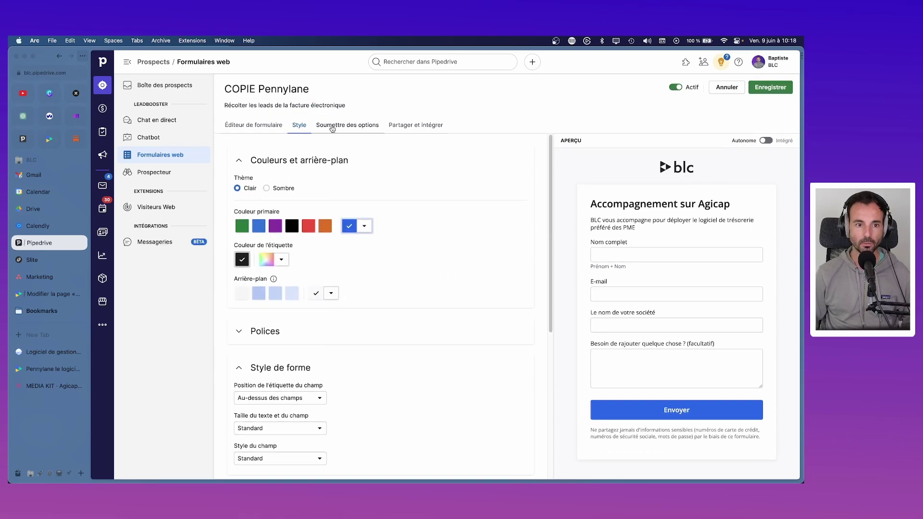
{"action": "left_click", "coordinate": [347, 125]}
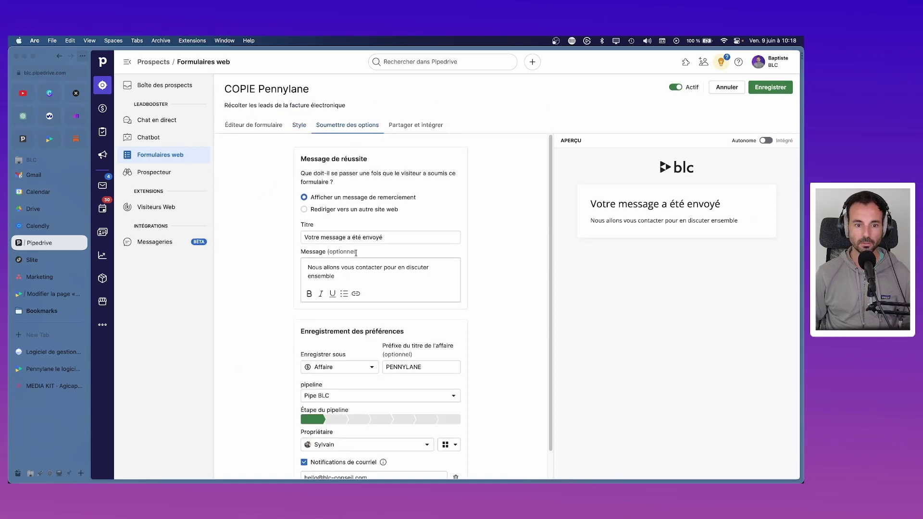
{"action": "scroll", "coordinate": [358, 269], "scroll_direction": "down", "scroll_amount": 1}
{"action": "double_click", "coordinate": [408, 339]}
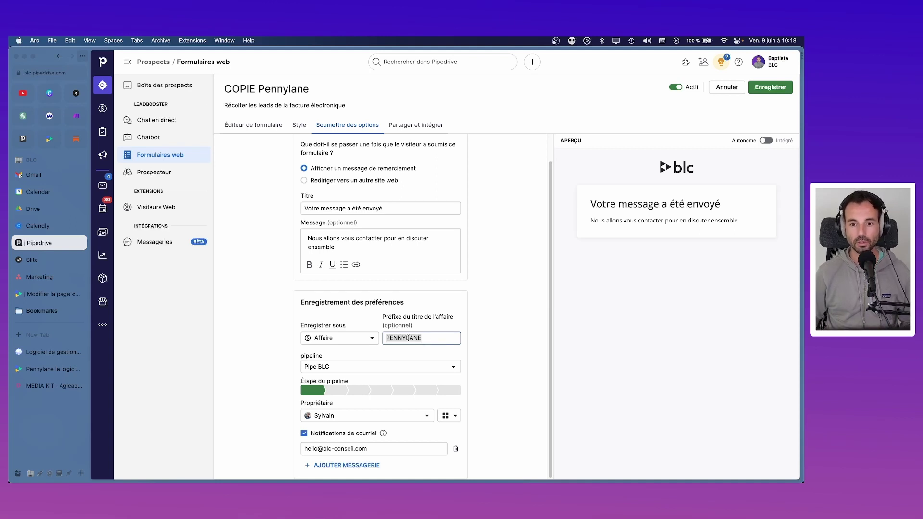
{"action": "type", "text": "AGICAP"}
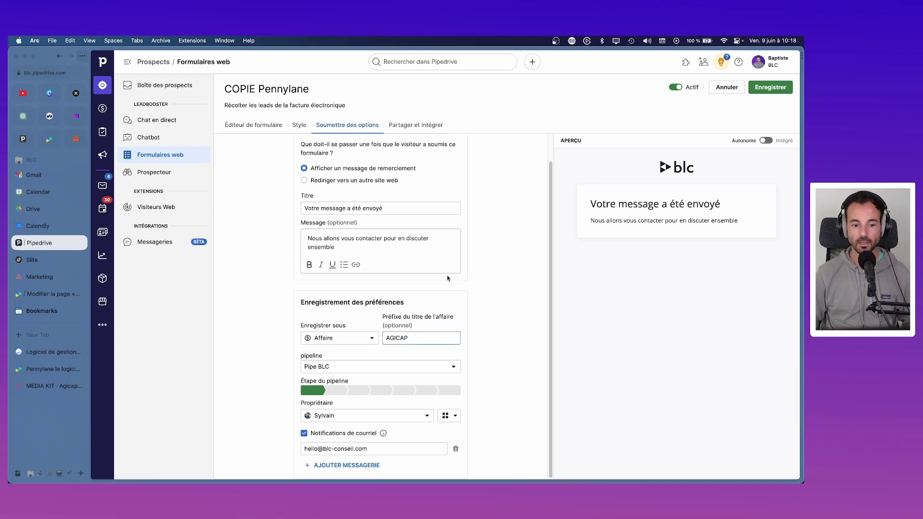
{"action": "left_click", "coordinate": [484, 301]}
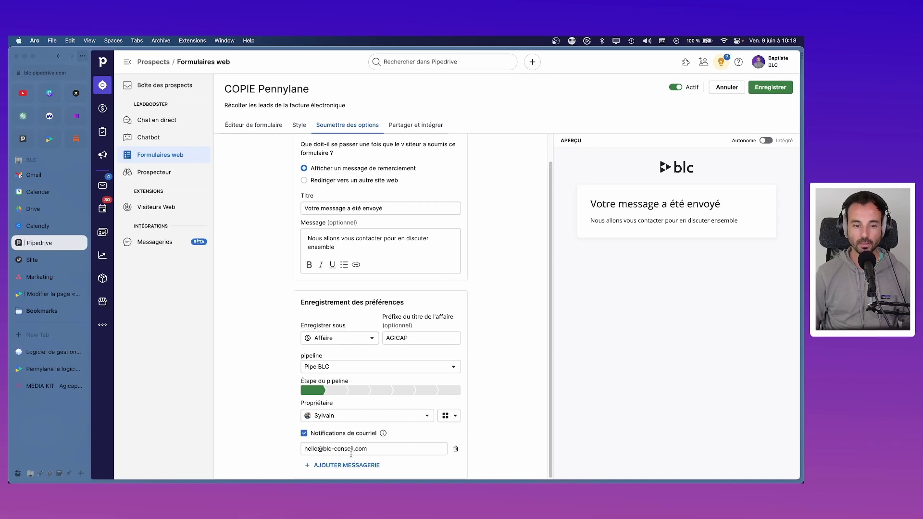
- Open the form's sharing and embedding settings, and rename the form to "Agicap"
{"action": "left_click", "coordinate": [416, 125]}
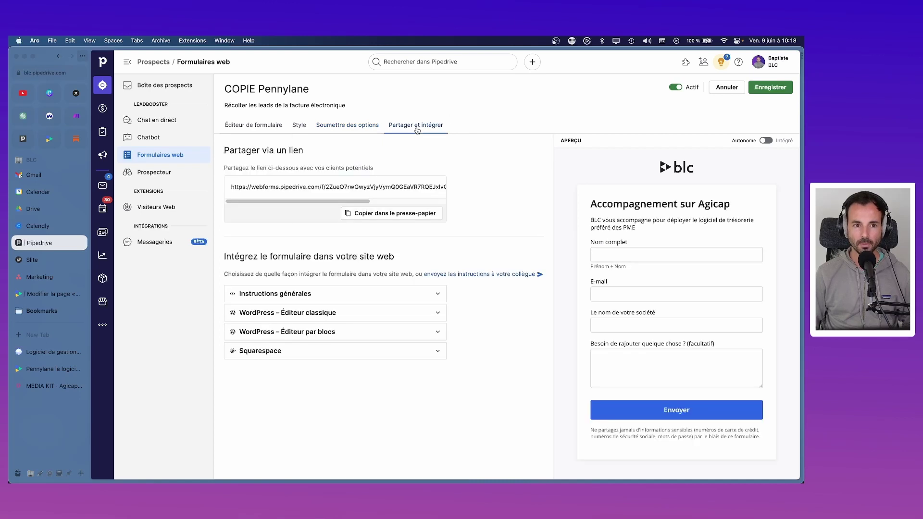
{"action": "left_click", "coordinate": [318, 89]}
{"action": "key", "text": "super+a"}
{"action": "type", "text": "A"}
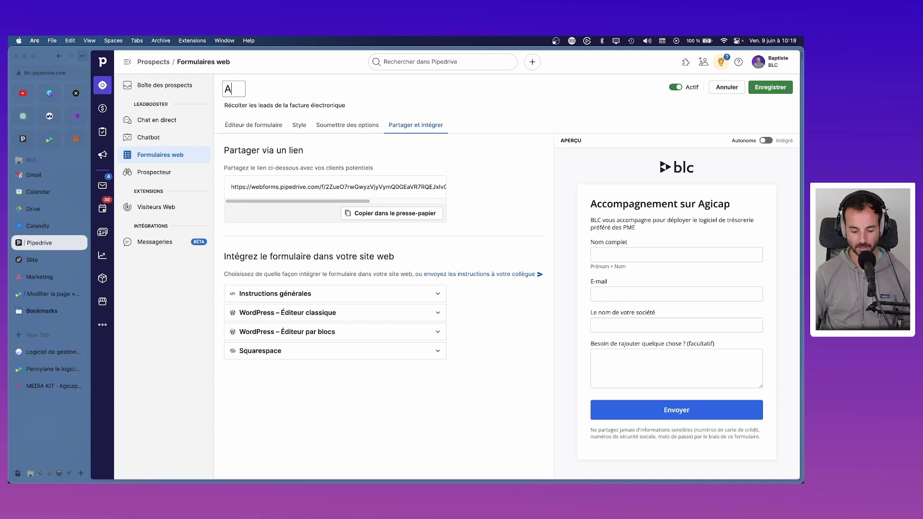
{"action": "type", "text": "gicap"}
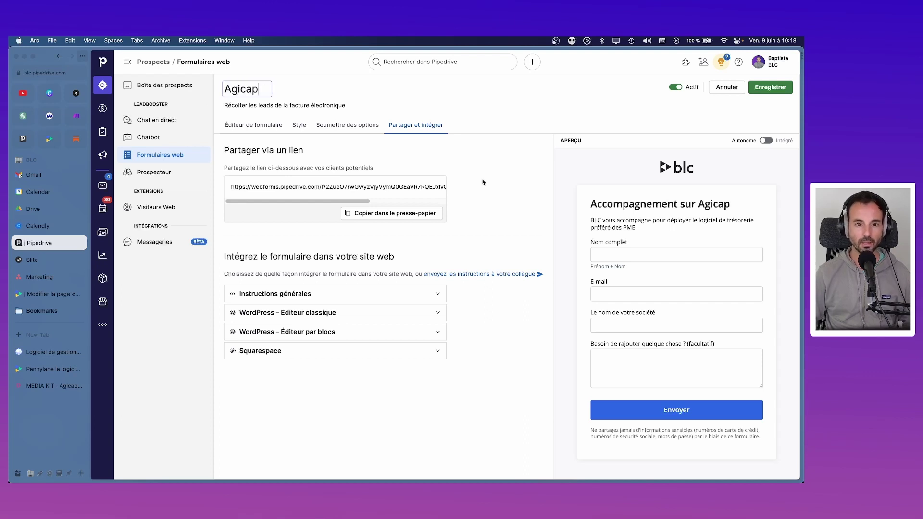
{"action": "left_click", "coordinate": [483, 182]}
- Copy the form's share link and paste it as the destination URL of the WordPress page's "En savoir plus" button
{"action": "left_click", "coordinate": [382, 215]}
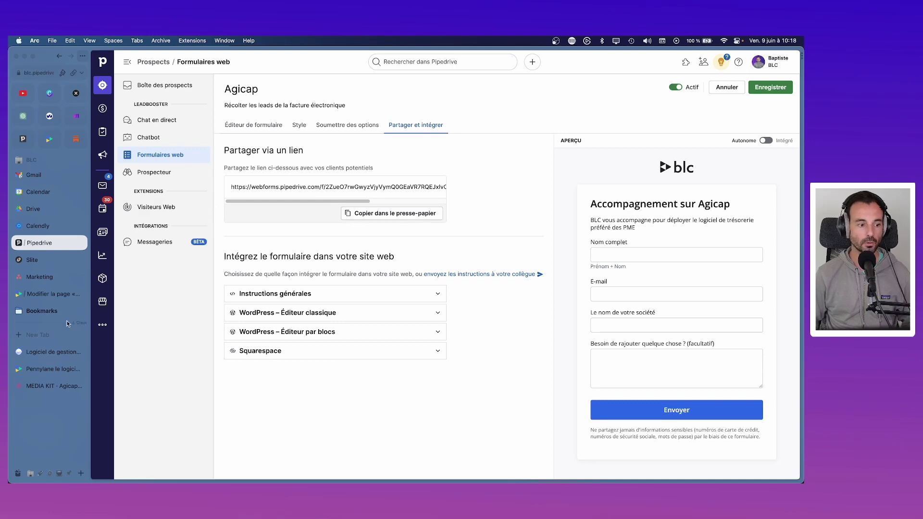
{"action": "left_click", "coordinate": [54, 369]}
{"action": "left_click", "coordinate": [48, 293]}
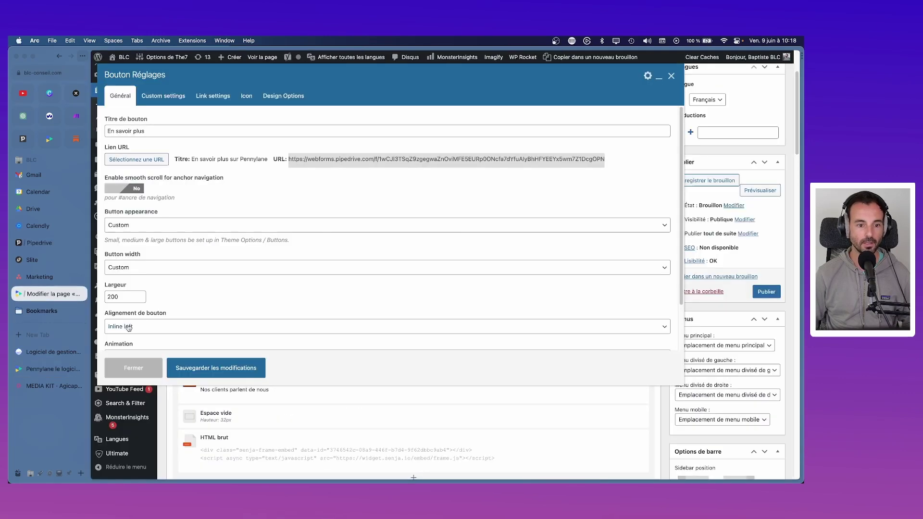
{"action": "left_click", "coordinate": [155, 160]}
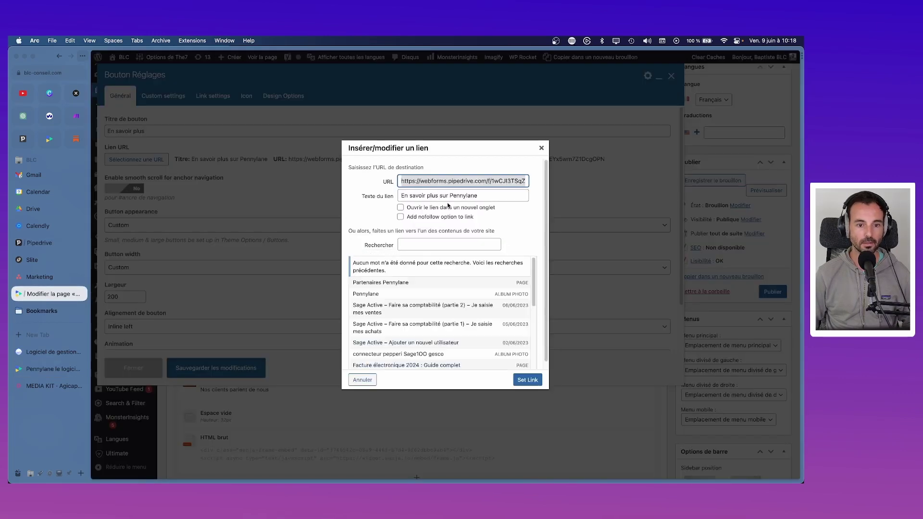
{"action": "key", "text": "super+v"}
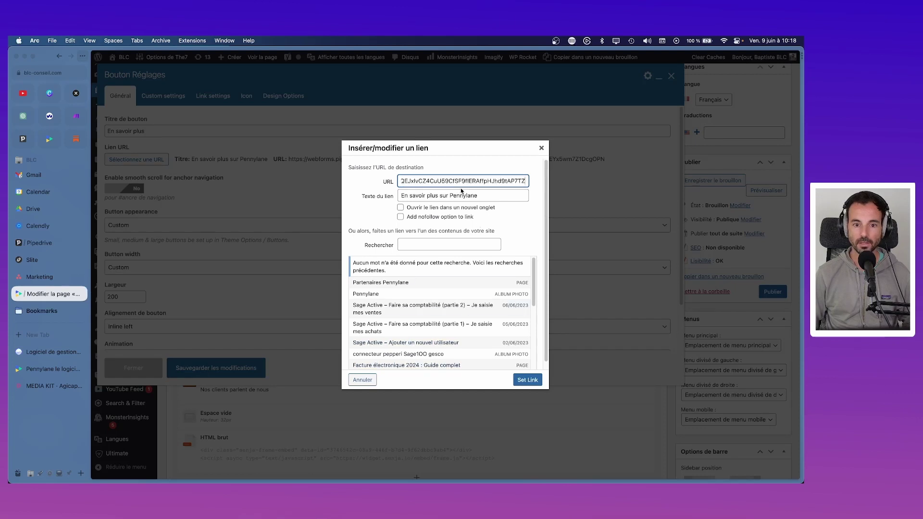
- Change the button's link text to "En savoir plus sur Agicap", save the button settings and preview the page
{"action": "double_click", "coordinate": [461, 193]}
{"action": "type", "text": "Agicap"}
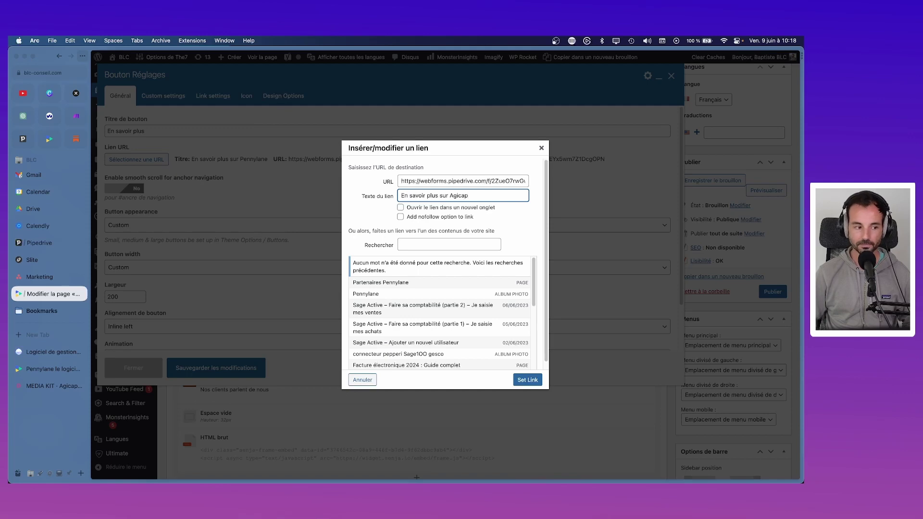
{"action": "left_click", "coordinate": [527, 379]}
{"action": "left_click", "coordinate": [243, 368]}
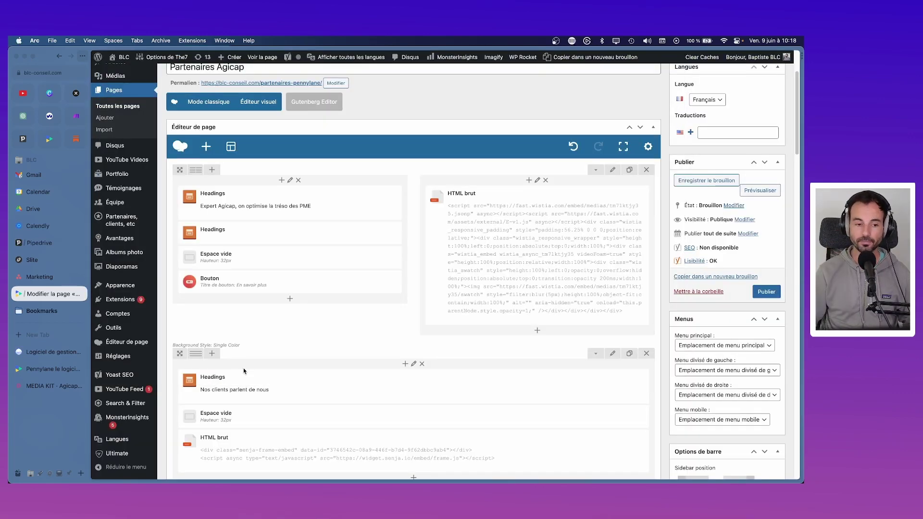
{"action": "left_click", "coordinate": [769, 190]}
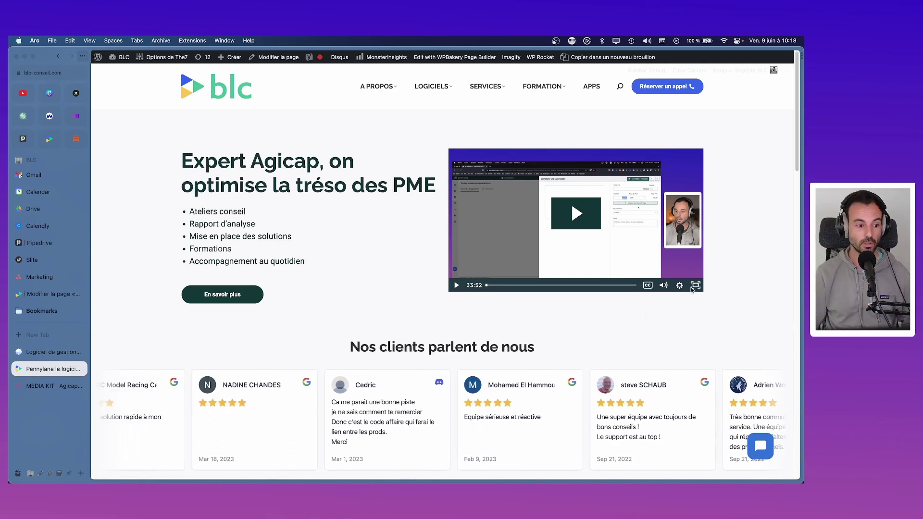
- Review the colours on the Agicap website, and copy the Dark blue code #050C33 from the Agicap media kit
{"action": "left_click", "coordinate": [43, 356]}
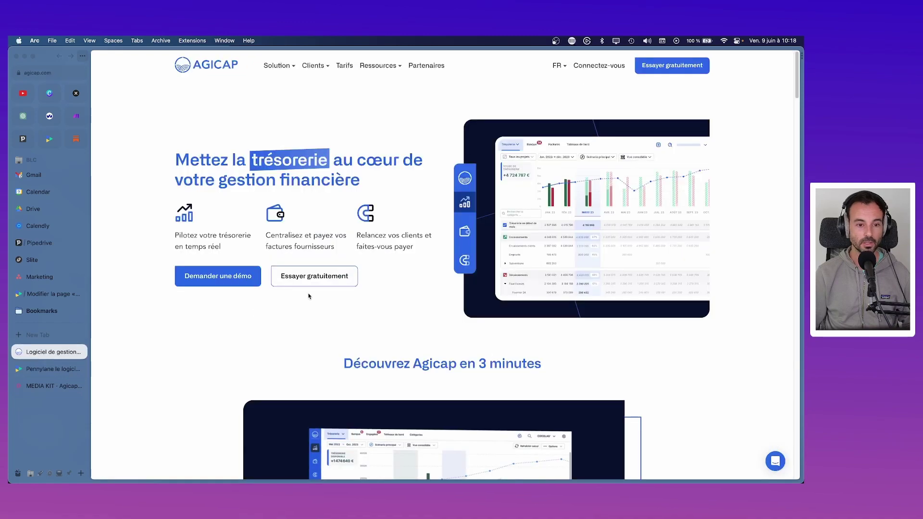
{"action": "scroll", "coordinate": [333, 251], "scroll_direction": "down", "scroll_amount": 10}
{"action": "scroll", "coordinate": [334, 250], "scroll_direction": "down", "scroll_amount": 6}
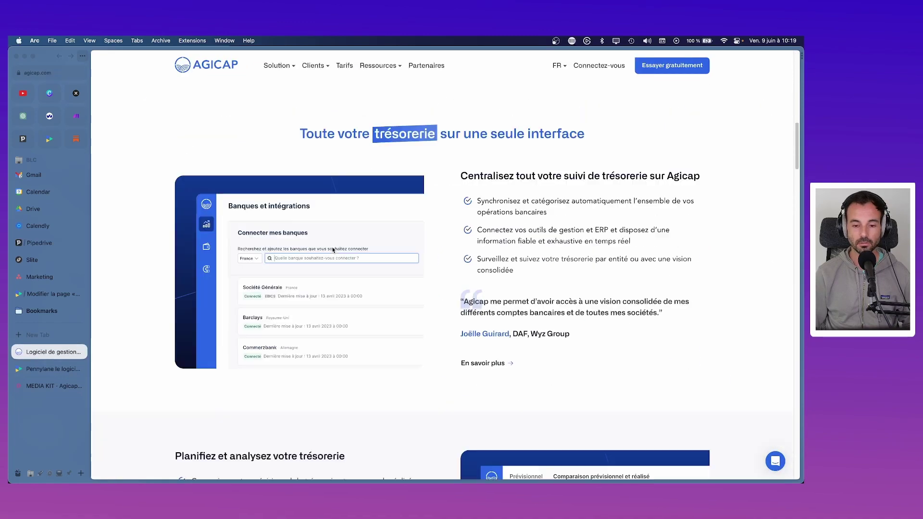
{"action": "scroll", "coordinate": [333, 248], "scroll_direction": "up", "scroll_amount": 15}
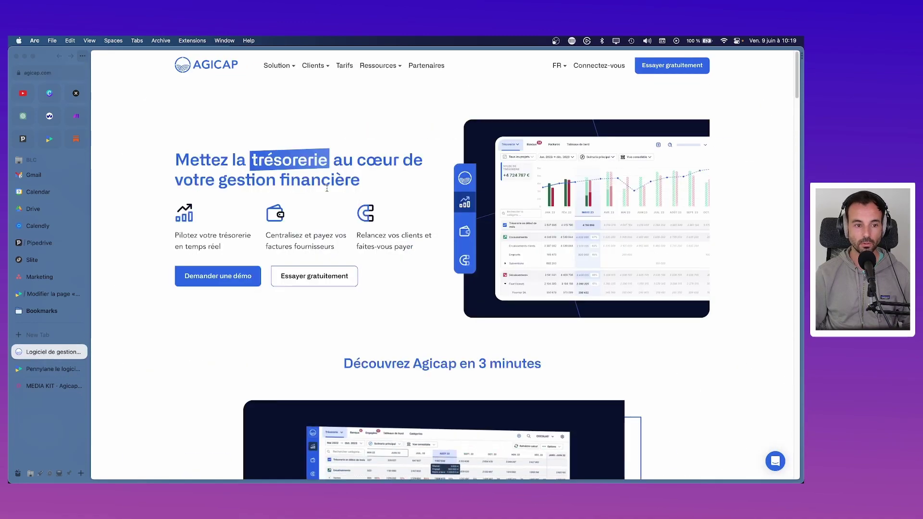
{"action": "key", "text": "ctrl+Tab"}
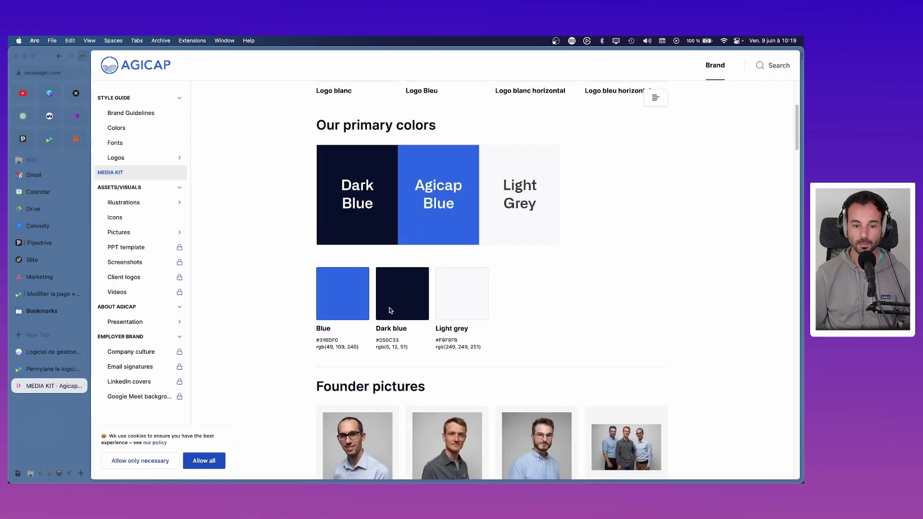
{"action": "left_click", "coordinate": [389, 339]}
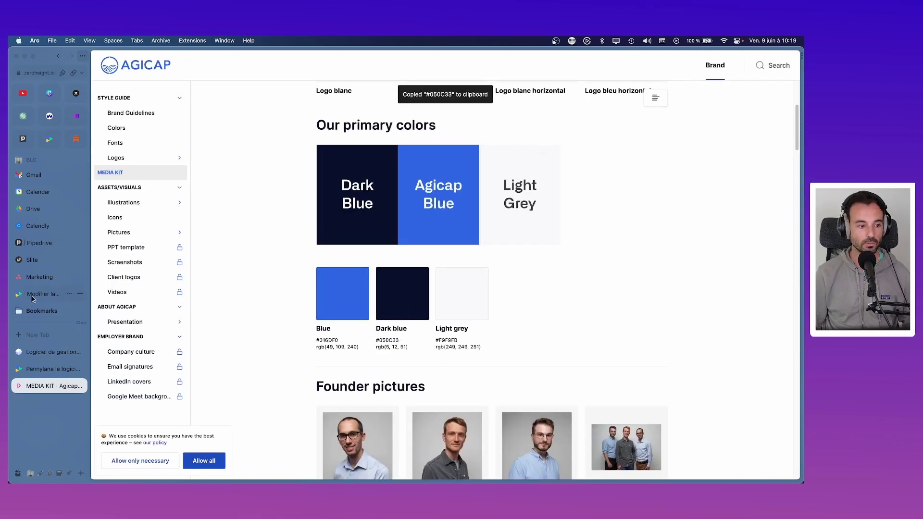
- Compare the partner page preview's colours with those of the Agicap website's home page
{"action": "left_click", "coordinate": [32, 298]}
{"action": "left_click", "coordinate": [53, 369]}
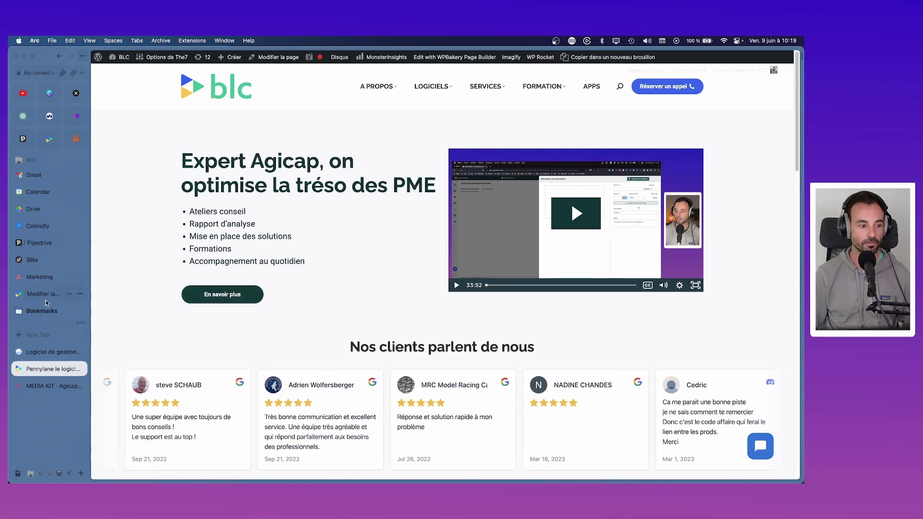
{"action": "left_click", "coordinate": [53, 352]}
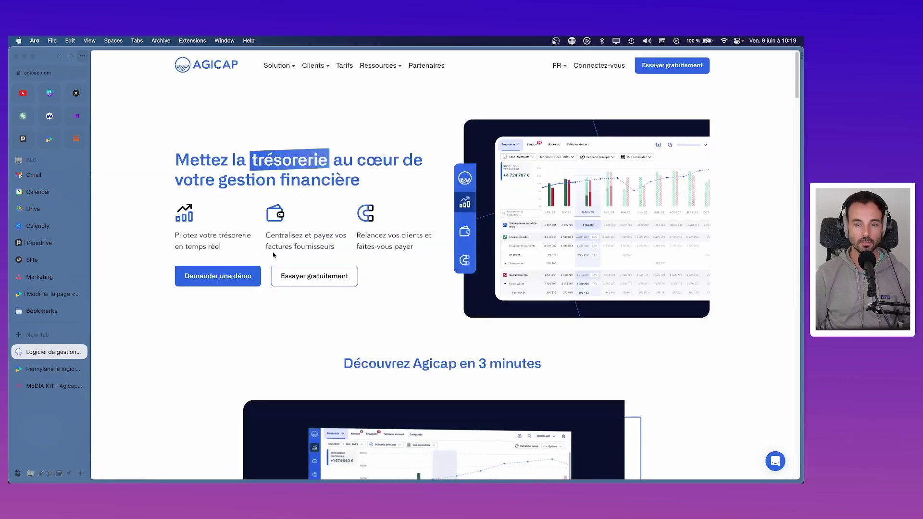
{"action": "scroll", "coordinate": [273, 256], "scroll_direction": "down", "scroll_amount": 8}
{"action": "scroll", "coordinate": [274, 258], "scroll_direction": "up", "scroll_amount": 8}
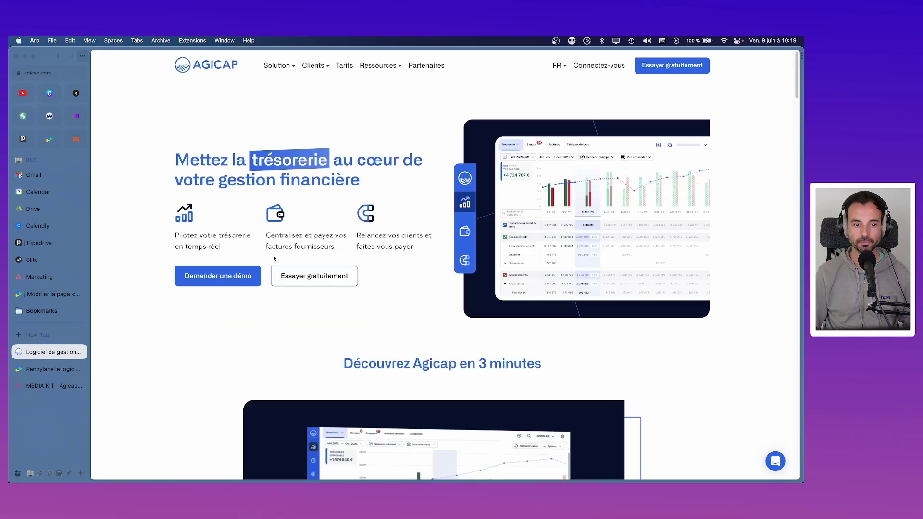
- Copy the Blue code #316DF0 from the Agicap media kit and save it as the main heading's font color
{"action": "left_click", "coordinate": [53, 386]}
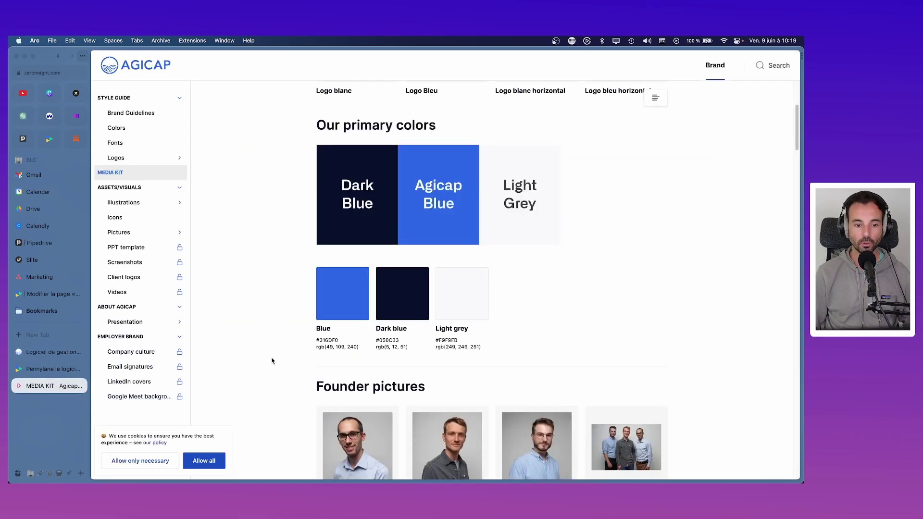
{"action": "left_click", "coordinate": [324, 333]}
{"action": "left_click", "coordinate": [52, 369]}
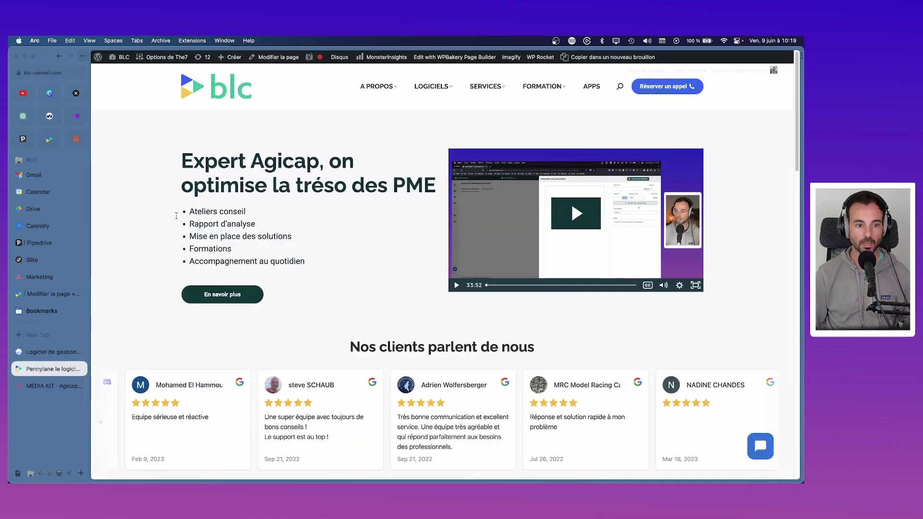
{"action": "left_click", "coordinate": [52, 294]}
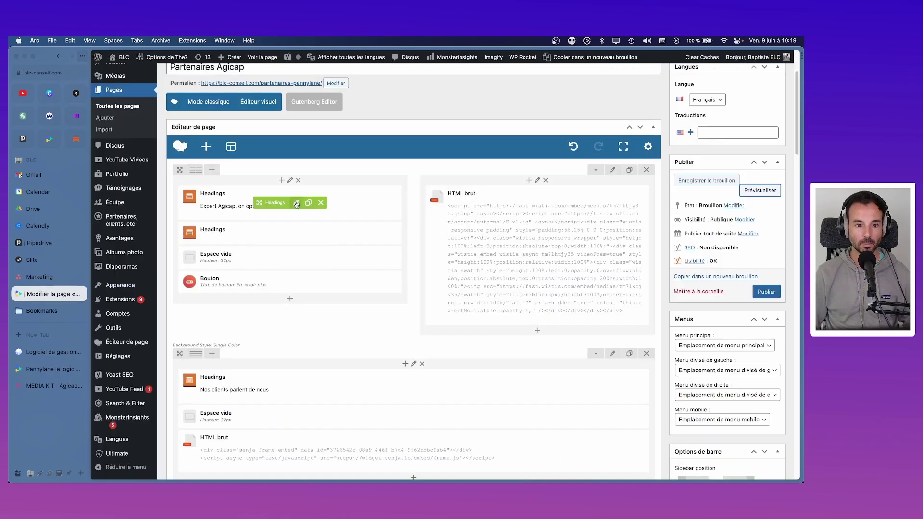
{"action": "left_click", "coordinate": [297, 204]}
{"action": "left_click", "coordinate": [157, 95]}
{"action": "left_click", "coordinate": [148, 251]}
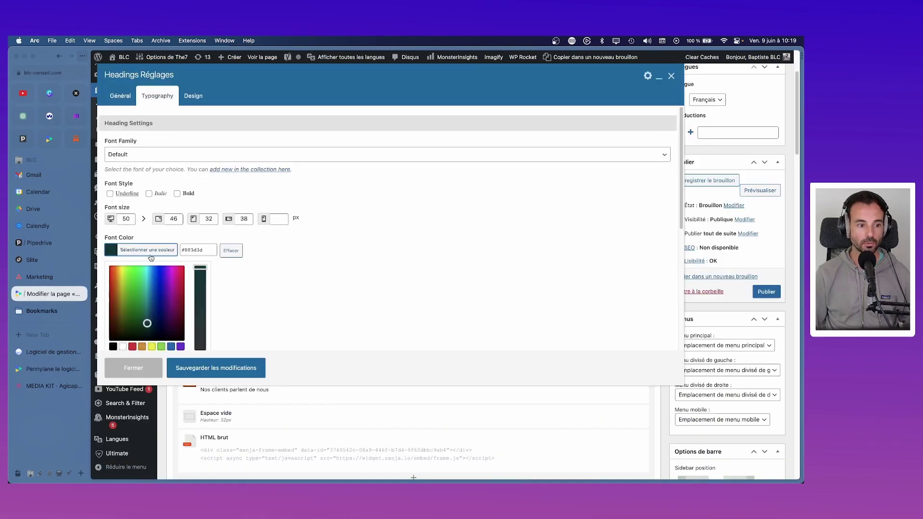
{"action": "left_click", "coordinate": [198, 250]}
{"action": "key", "text": "ctrl+v"}
{"action": "left_click", "coordinate": [237, 272]}
{"action": "scroll", "coordinate": [200, 277], "scroll_direction": "down", "scroll_amount": 3}
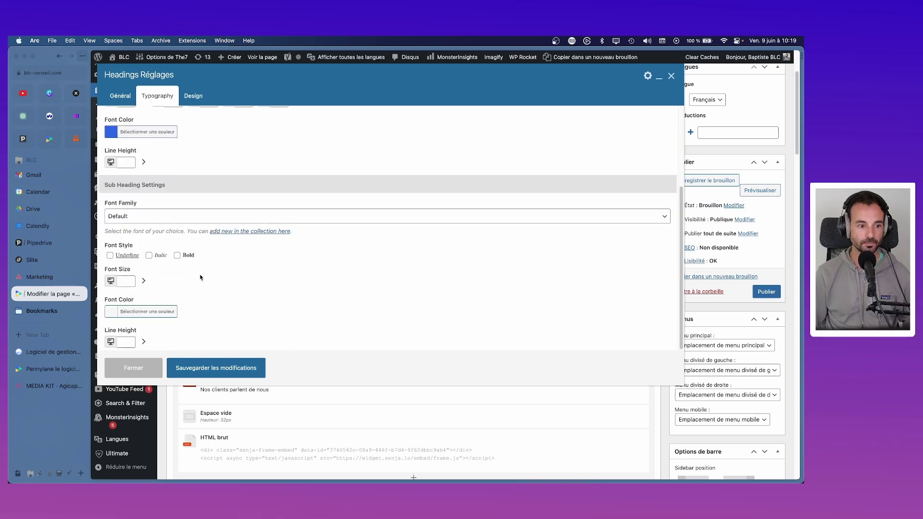
{"action": "left_click", "coordinate": [224, 367]}
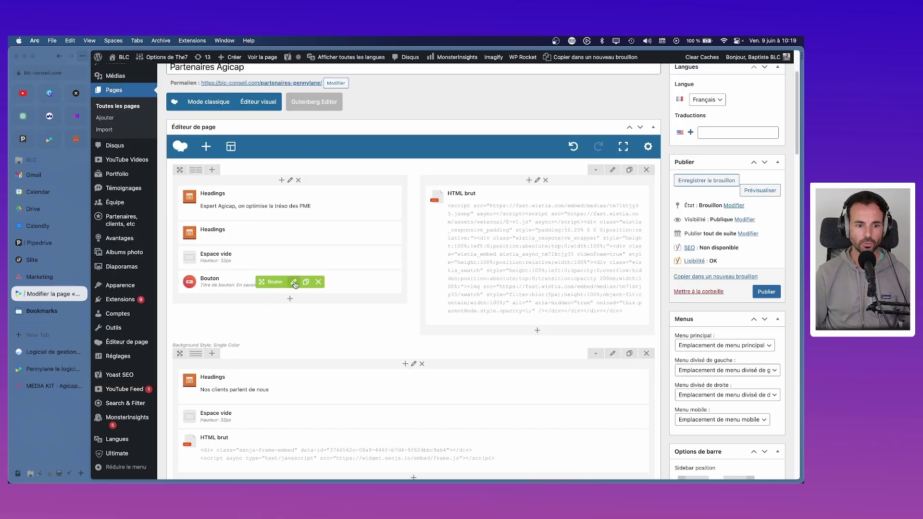
- Set the "En savoir plus" button's normal background color to #316DF0 in its custom settings
{"action": "left_click", "coordinate": [293, 283]}
{"action": "left_click", "coordinate": [164, 96]}
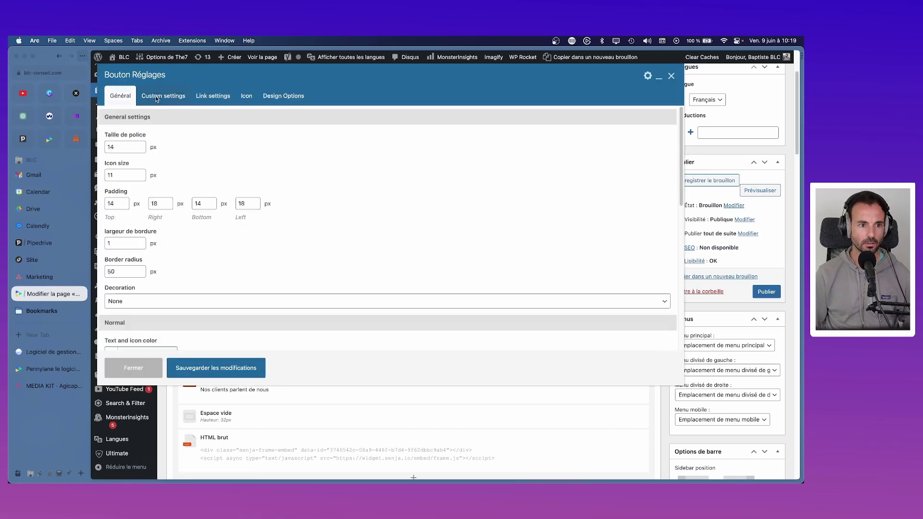
{"action": "scroll", "coordinate": [164, 219], "scroll_direction": "down", "scroll_amount": 5}
{"action": "left_click", "coordinate": [167, 259]}
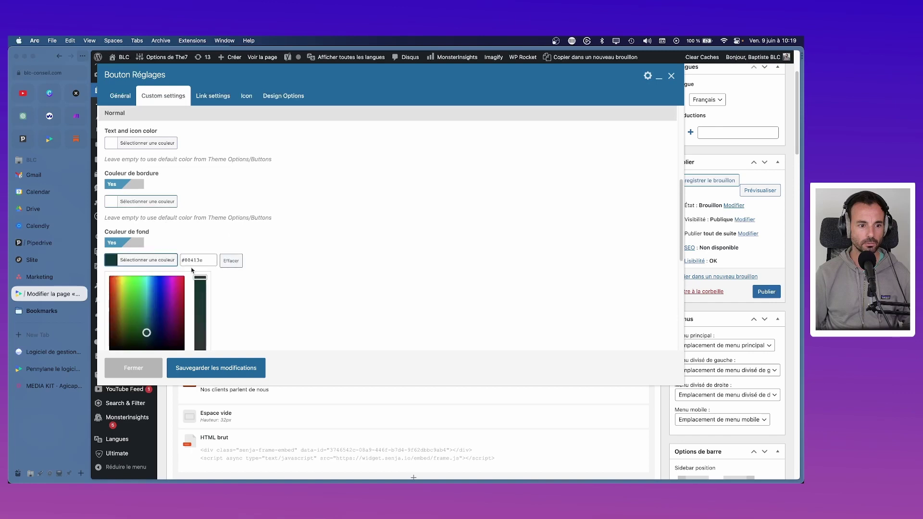
{"action": "left_click", "coordinate": [198, 260]}
{"action": "key", "text": "super+v"}
{"action": "scroll", "coordinate": [215, 287], "scroll_direction": "down", "scroll_amount": 3}
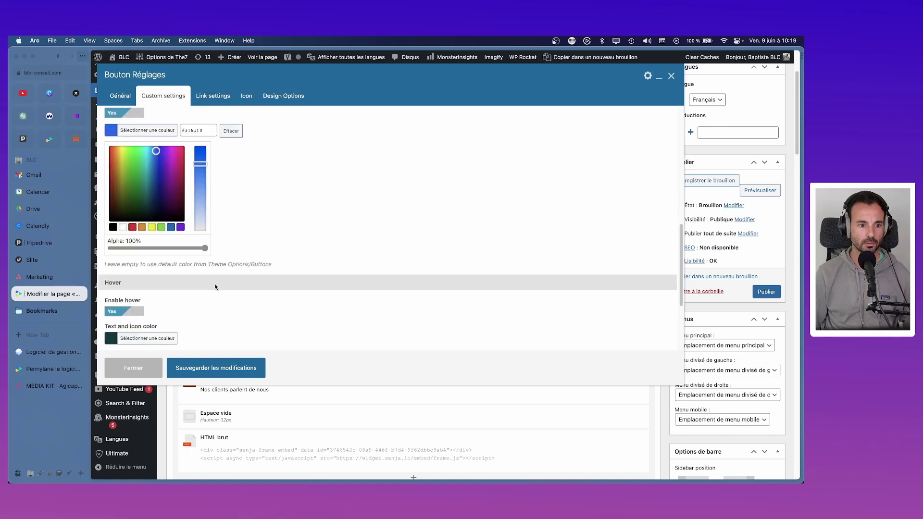
- Set the button's hover text and icon color to #316DF0
{"action": "left_click", "coordinate": [153, 339]}
{"action": "left_click", "coordinate": [197, 219]}
{"action": "key", "text": "super+v"}
{"action": "left_click", "coordinate": [257, 263]}
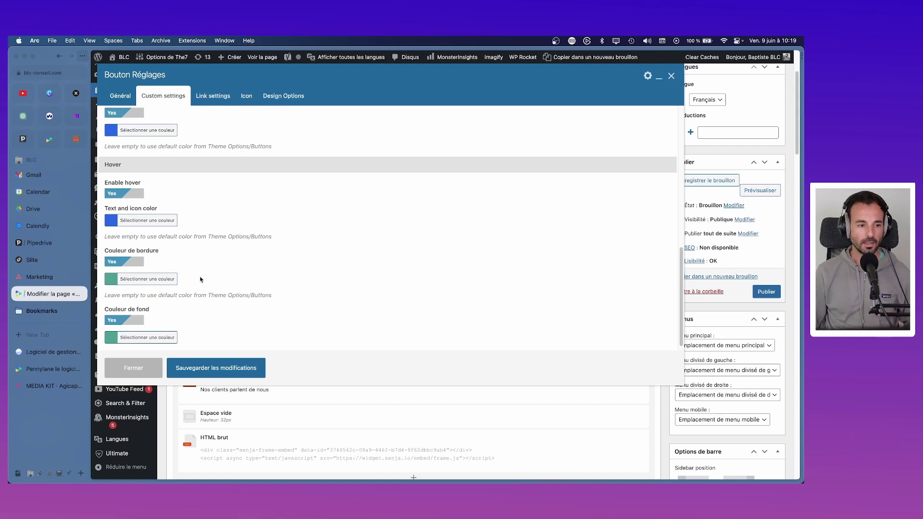
{"action": "left_click", "coordinate": [152, 221]}
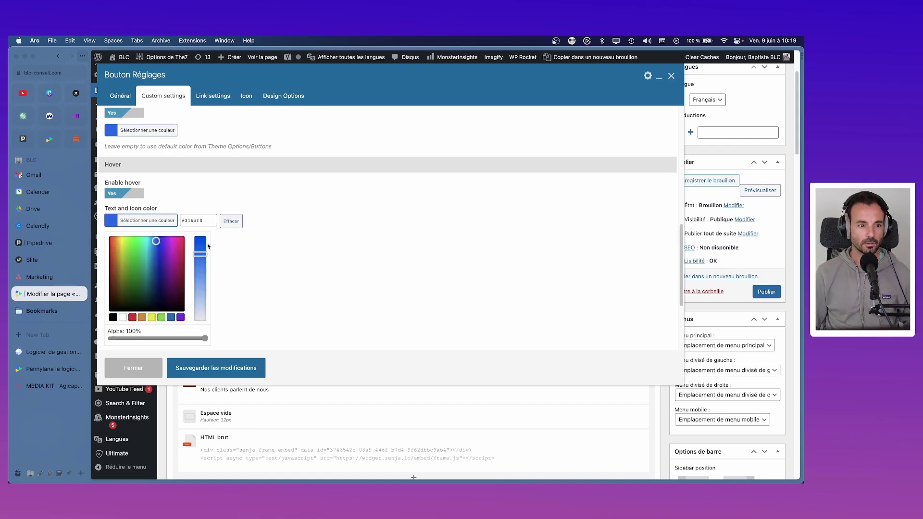
{"action": "left_click", "coordinate": [272, 262]}
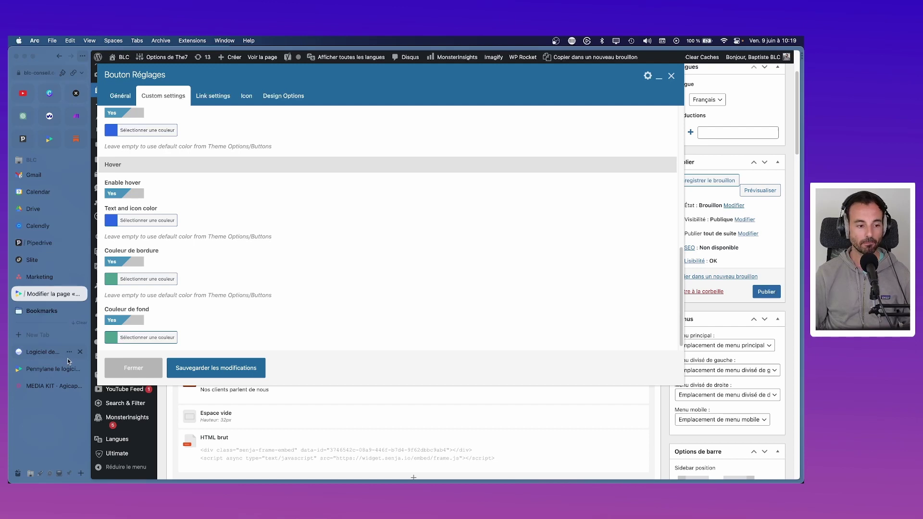
- Recheck the Agicap website's colours, copy the Dark blue code #050C33 from the media kit and return to the button settings
{"action": "left_click", "coordinate": [54, 385]}
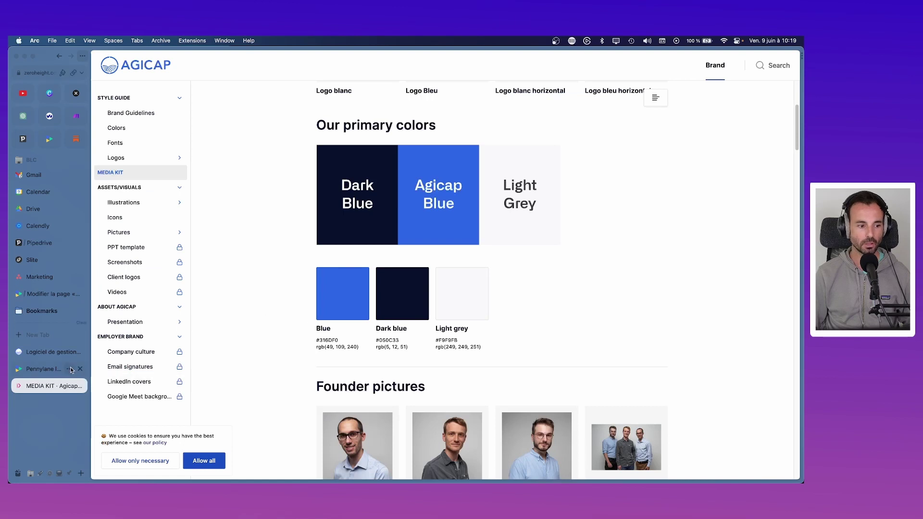
{"action": "left_click", "coordinate": [53, 351]}
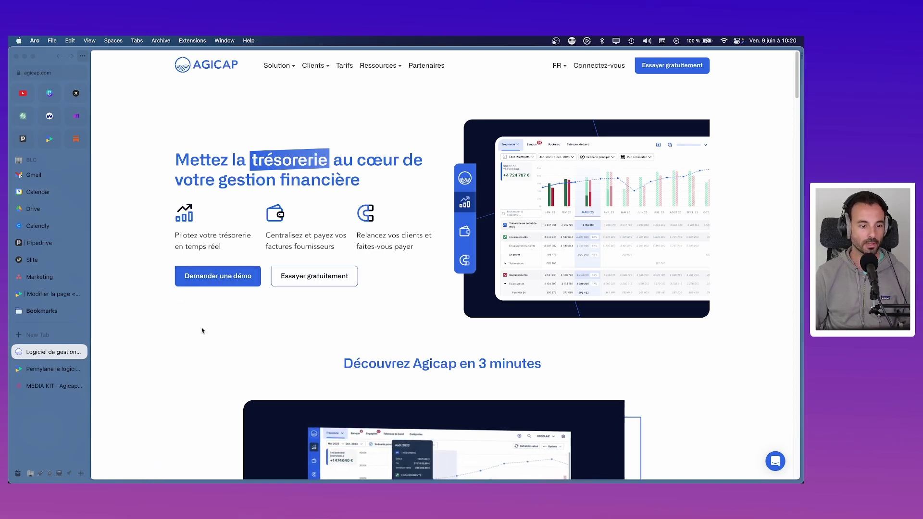
{"action": "left_click", "coordinate": [43, 368]}
{"action": "left_click", "coordinate": [45, 386]}
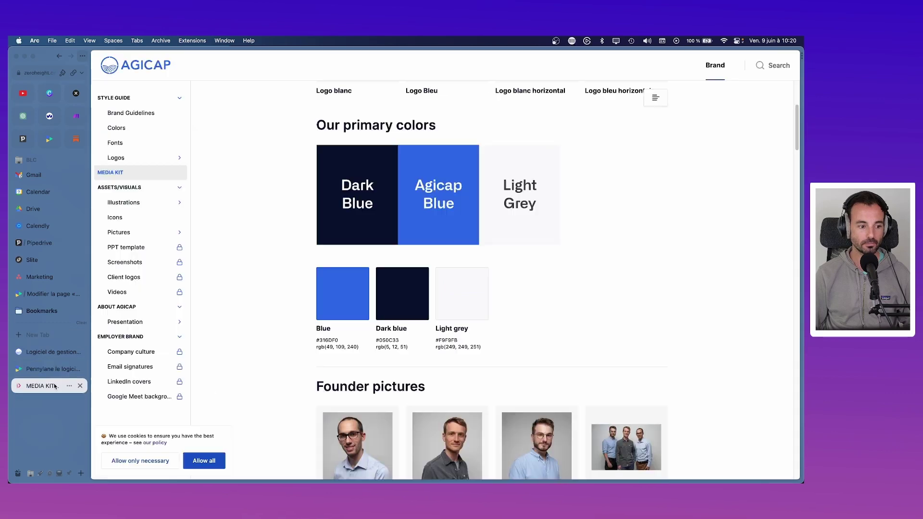
{"action": "left_click", "coordinate": [392, 341]}
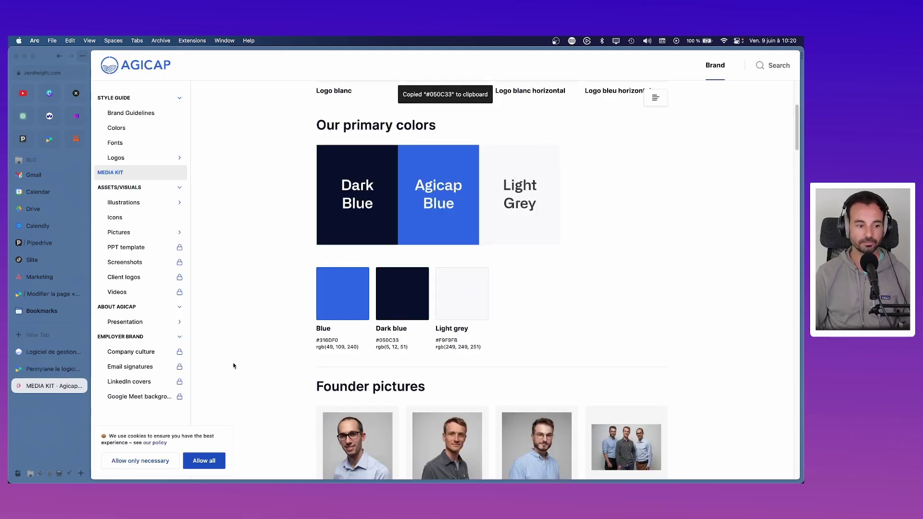
{"action": "left_click", "coordinate": [45, 294]}
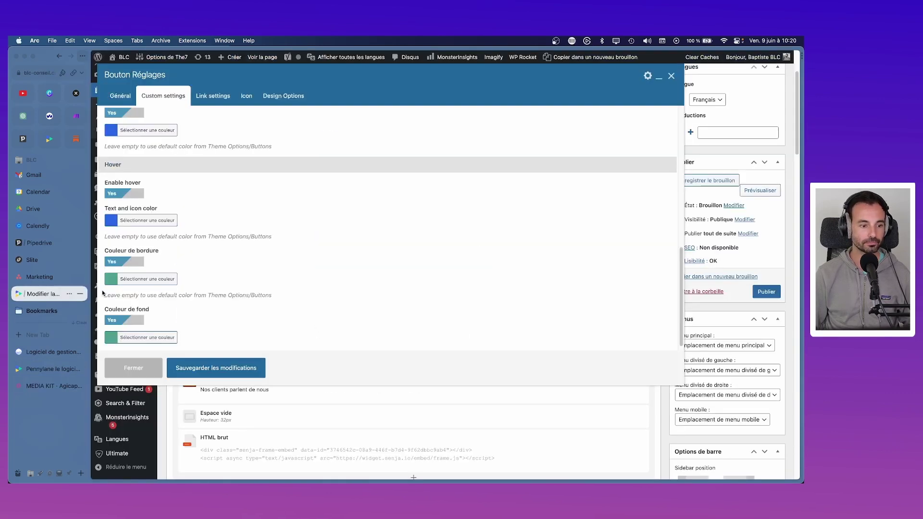
- Set the button's hover border color to #050C33
{"action": "left_click", "coordinate": [157, 281]}
{"action": "left_click", "coordinate": [192, 279]}
{"action": "key", "text": "super+v"}
{"action": "left_click", "coordinate": [212, 319]}
{"action": "scroll", "coordinate": [212, 319], "scroll_direction": "down", "scroll_amount": 1}
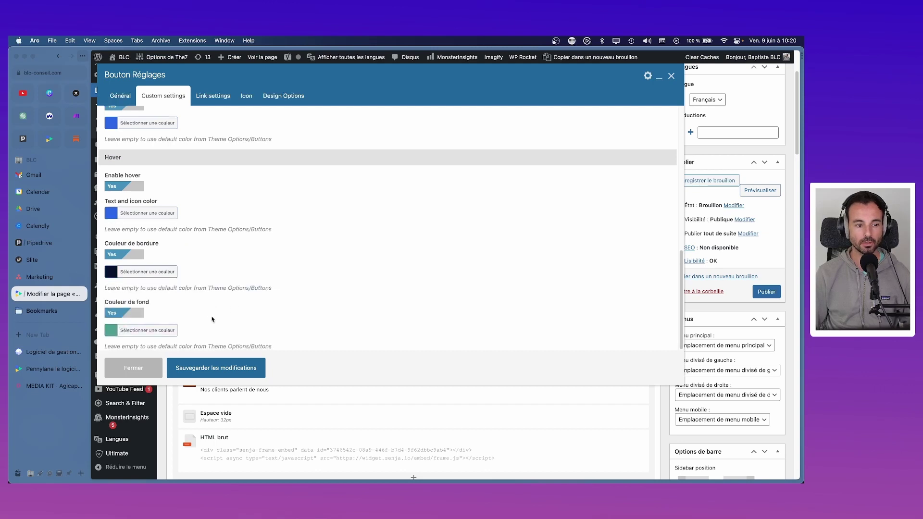
- Set the button's hover background color to #050C33 and save the button settings
{"action": "left_click", "coordinate": [177, 329]}
{"action": "left_click", "coordinate": [197, 329]}
{"action": "key", "text": "super+v"}
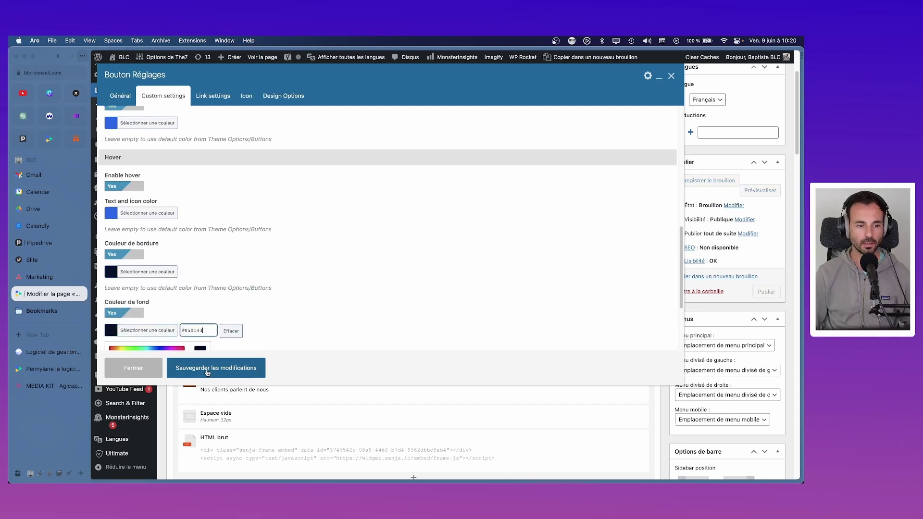
{"action": "left_click", "coordinate": [209, 370]}
- Save the draft, publish the Agicap partner page and check the heading and button colours in the reloaded preview
{"action": "left_click", "coordinate": [711, 183]}
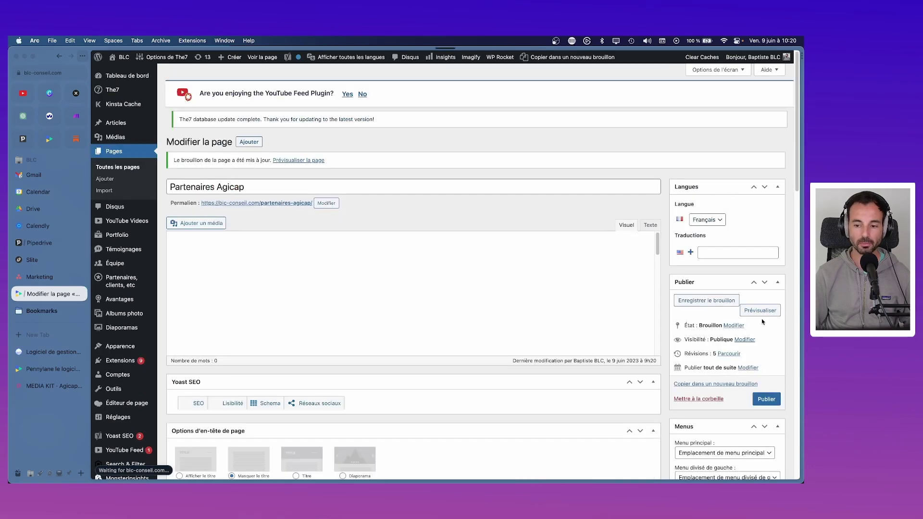
{"action": "left_click", "coordinate": [766, 411]}
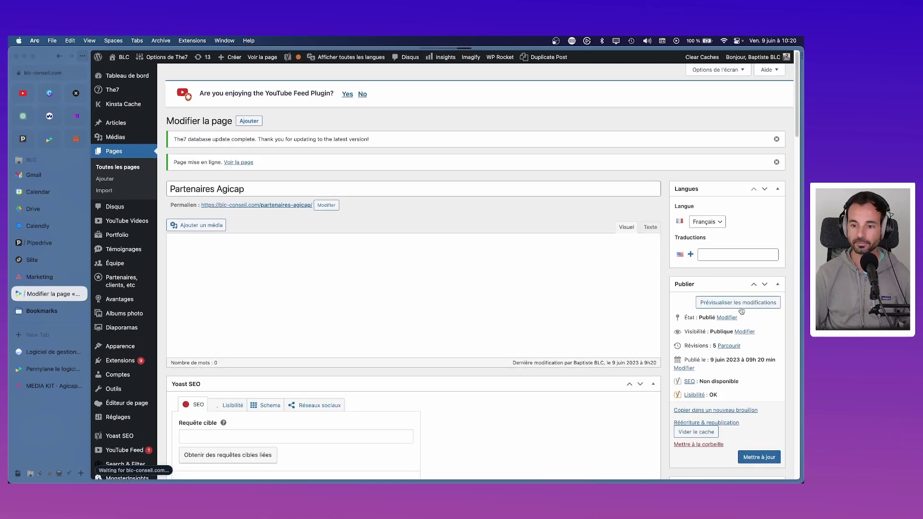
{"action": "left_click", "coordinate": [742, 307]}
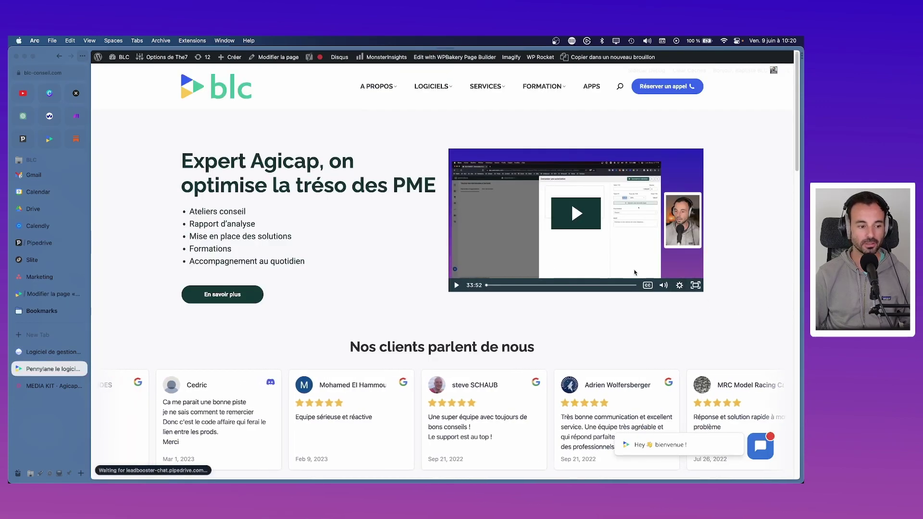
{"action": "key", "text": "super+r"}
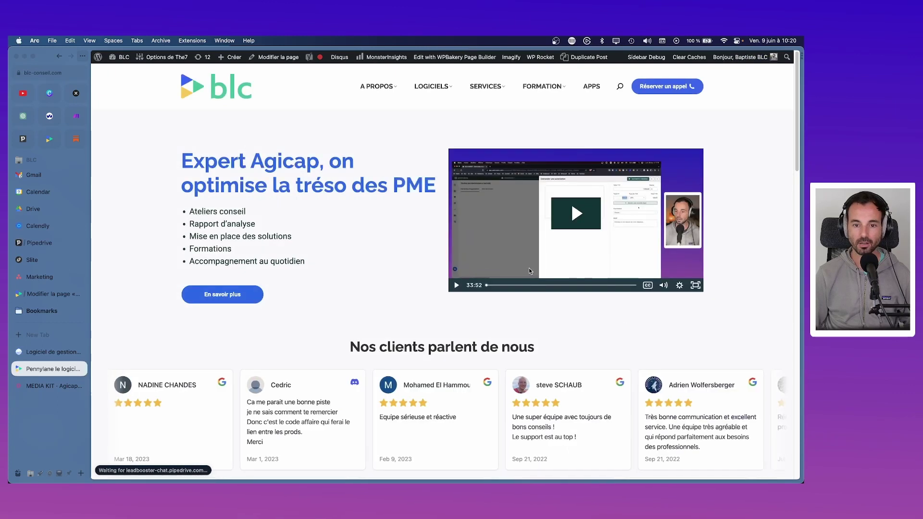
{"action": "left_click", "coordinate": [216, 296]}
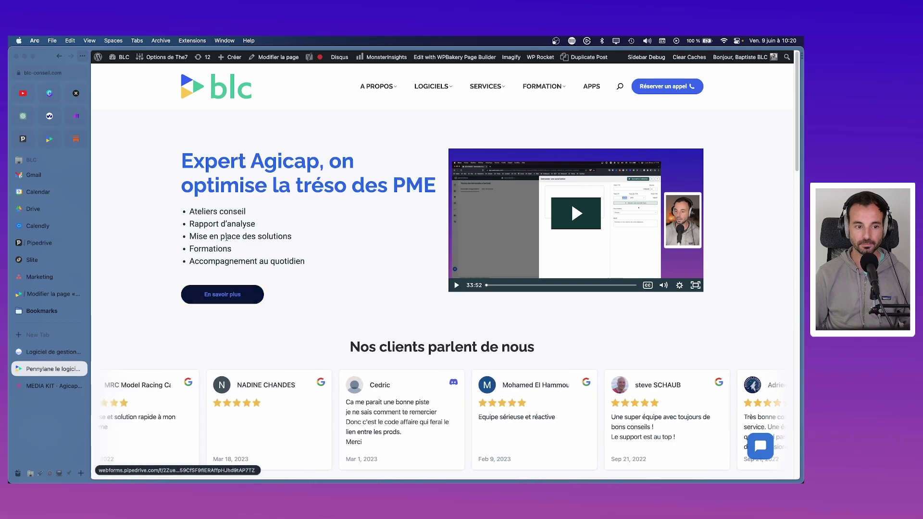
{"action": "scroll", "coordinate": [497, 268], "scroll_direction": "down", "scroll_amount": 3}
{"action": "scroll", "coordinate": [499, 268], "scroll_direction": "up", "scroll_amount": 3}
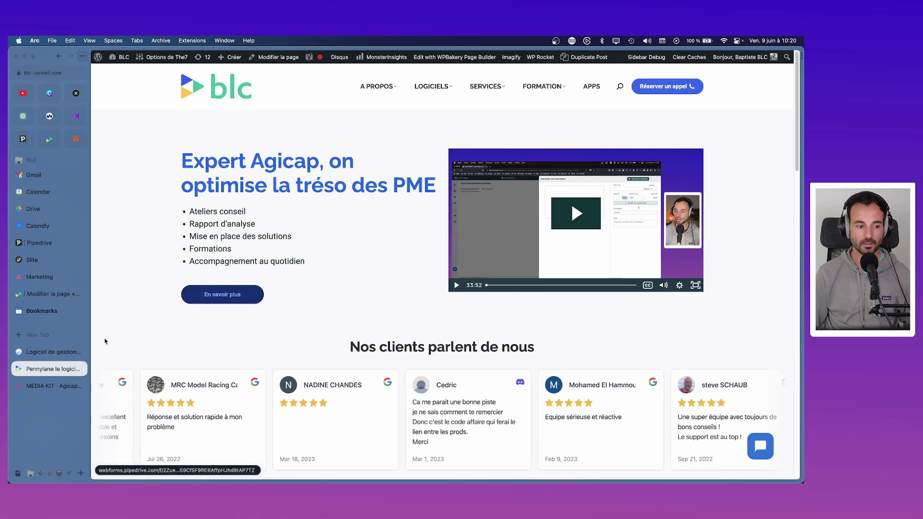
- Set the hover text and icon color of the En savoir plus button to white and save the button settings
{"action": "left_click", "coordinate": [50, 295]}
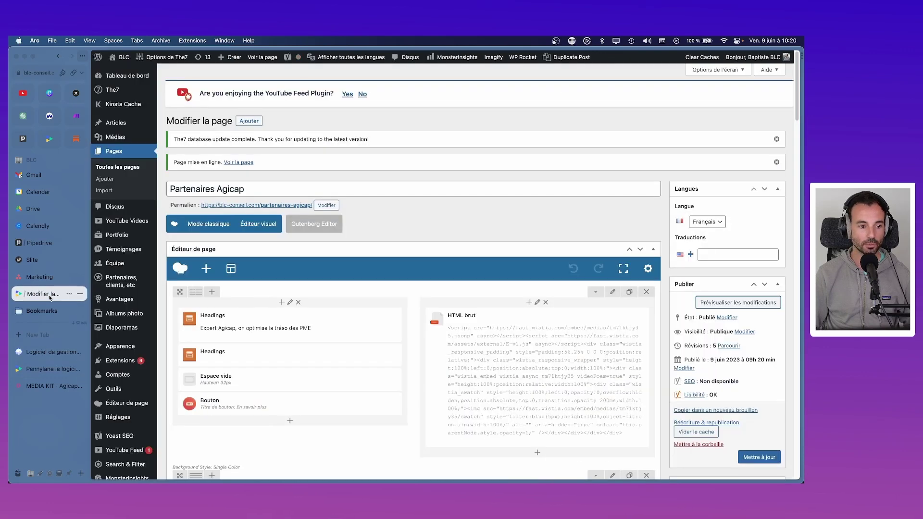
{"action": "scroll", "coordinate": [299, 323], "scroll_direction": "down", "scroll_amount": 5}
{"action": "left_click", "coordinate": [294, 193]}
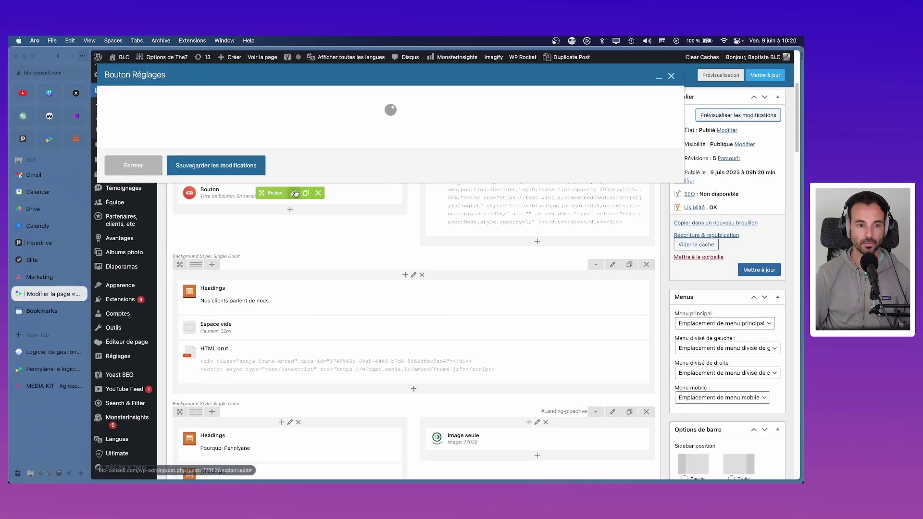
{"action": "left_click", "coordinate": [162, 96]}
{"action": "scroll", "coordinate": [190, 257], "scroll_direction": "down", "scroll_amount": 5}
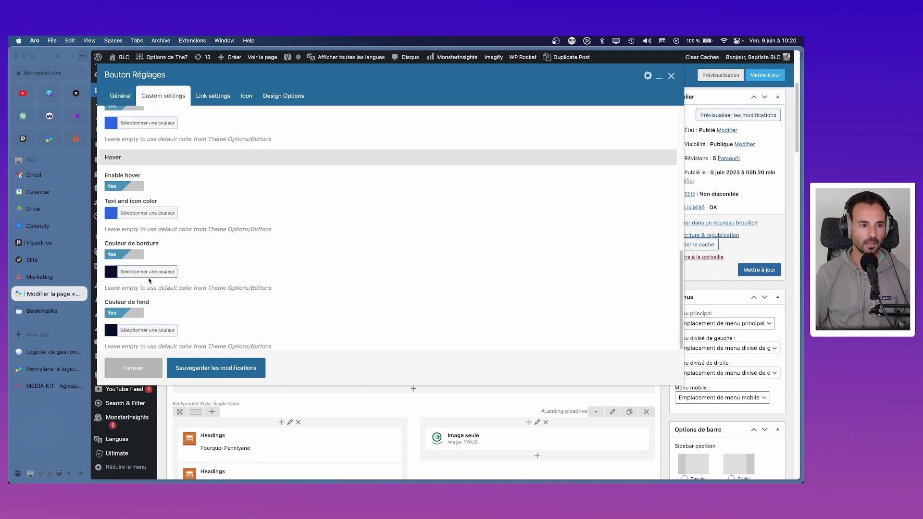
{"action": "left_click", "coordinate": [151, 214]}
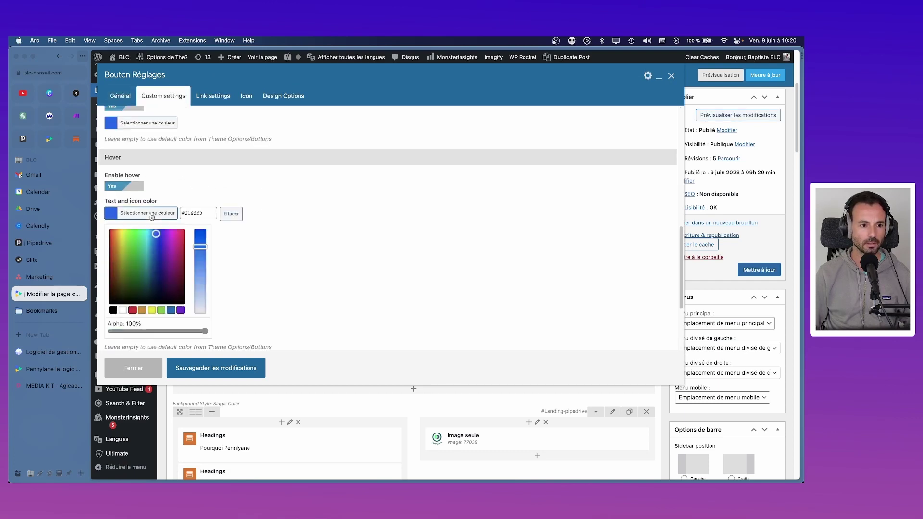
{"action": "left_click", "coordinate": [122, 310]}
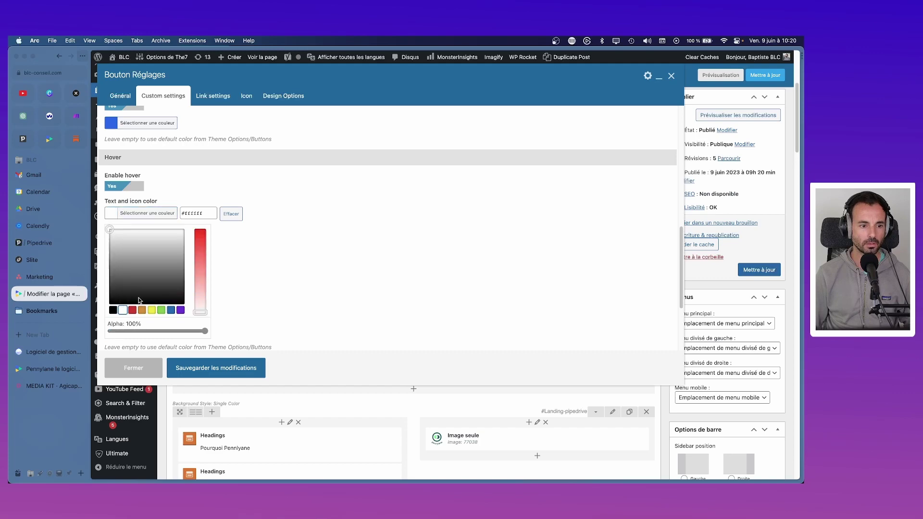
{"action": "left_click", "coordinate": [225, 369]}
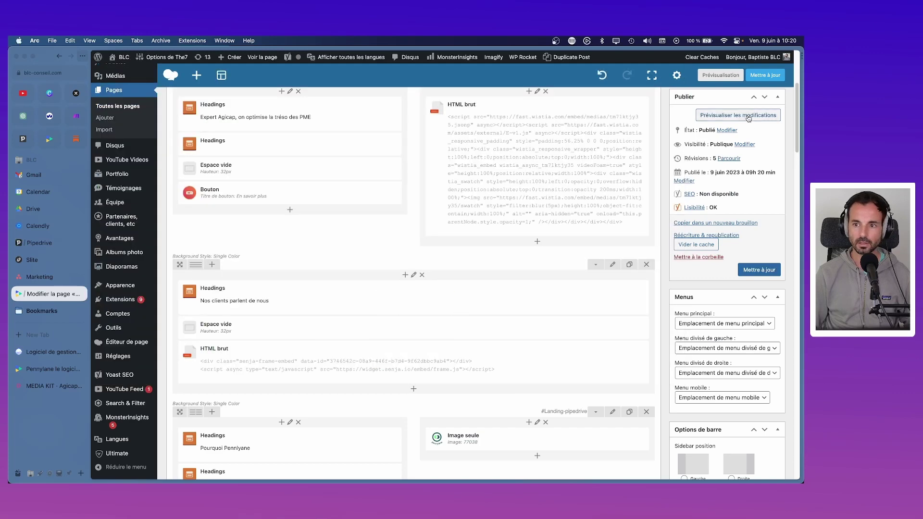
- Preview the page changes and review the layout from the Agicap heading down to the Pourquoi Pennylane section
{"action": "left_click", "coordinate": [745, 116]}
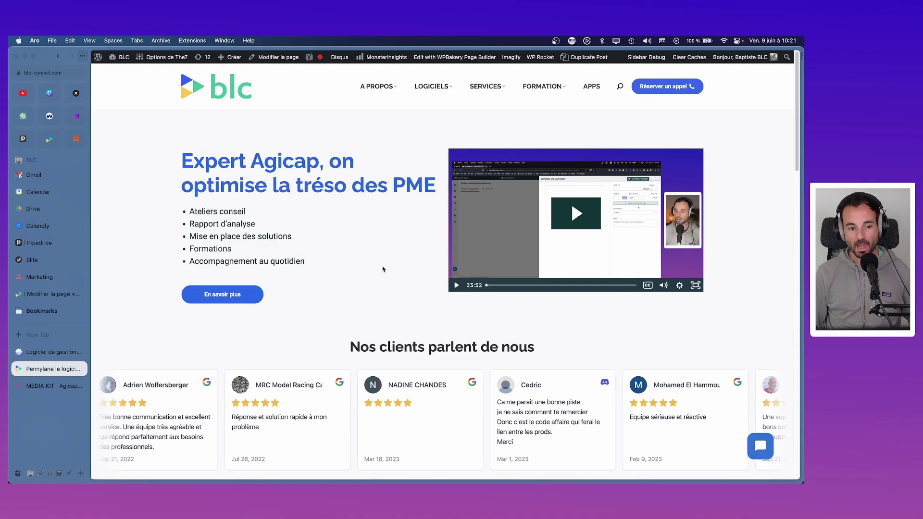
{"action": "scroll", "coordinate": [375, 263], "scroll_direction": "down", "scroll_amount": 1}
{"action": "scroll", "coordinate": [375, 263], "scroll_direction": "up", "scroll_amount": 1}
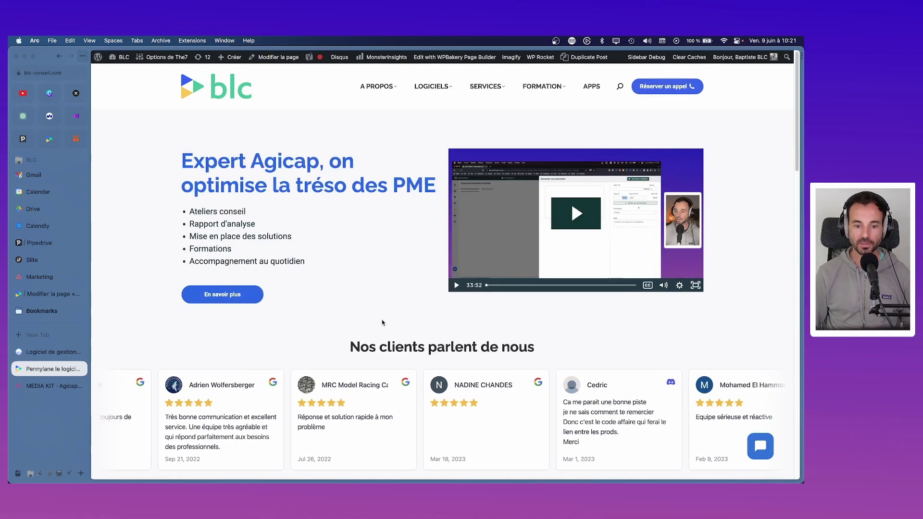
{"action": "scroll", "coordinate": [382, 319], "scroll_direction": "down", "scroll_amount": 5}
{"action": "scroll", "coordinate": [381, 324], "scroll_direction": "down", "scroll_amount": 5}
{"action": "scroll", "coordinate": [182, 214], "scroll_direction": "up", "scroll_amount": 6}
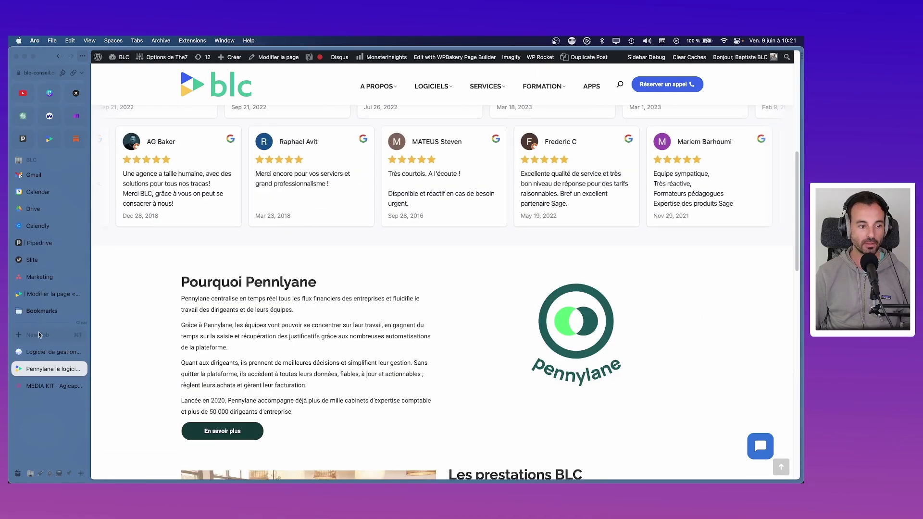
- Compare the first row's elements in the page editor with the Agicap heading and video in the preview
{"action": "left_click", "coordinate": [41, 294]}
{"action": "scroll", "coordinate": [269, 245], "scroll_direction": "up", "scroll_amount": 3}
{"action": "scroll", "coordinate": [273, 320], "scroll_direction": "down", "scroll_amount": 2}
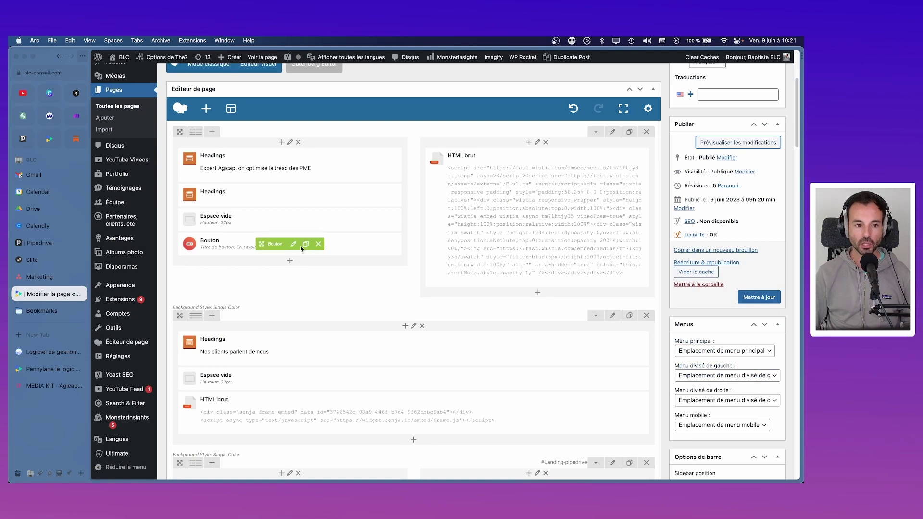
{"action": "mouse_move", "coordinate": [443, 203]}
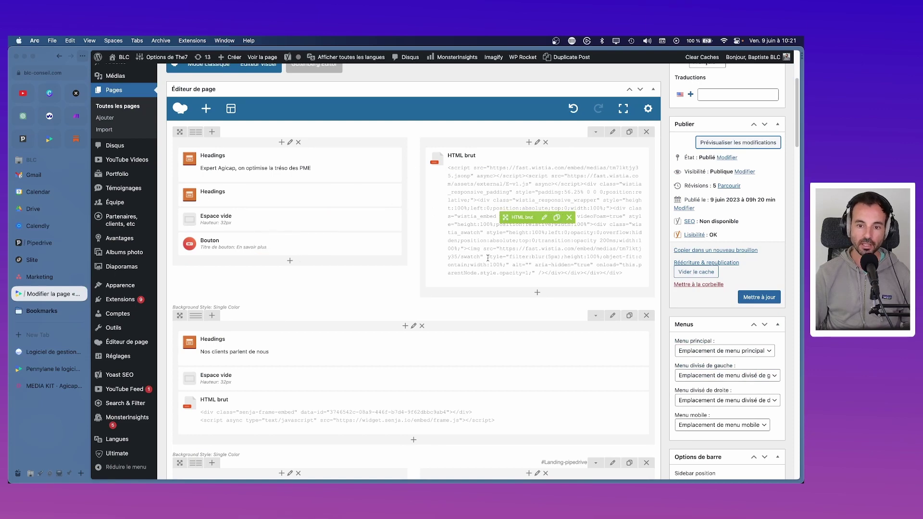
{"action": "left_click", "coordinate": [53, 369]}
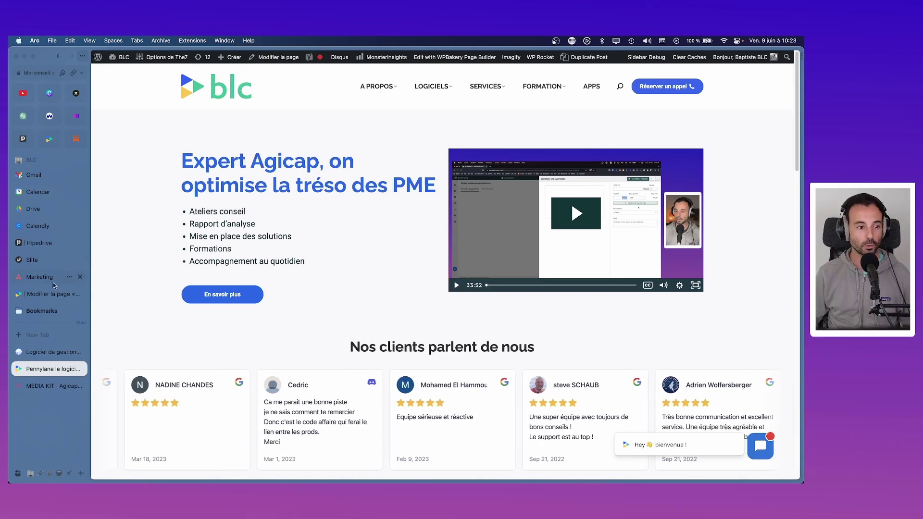
{"action": "left_click", "coordinate": [42, 293]}
{"action": "left_click", "coordinate": [50, 369]}
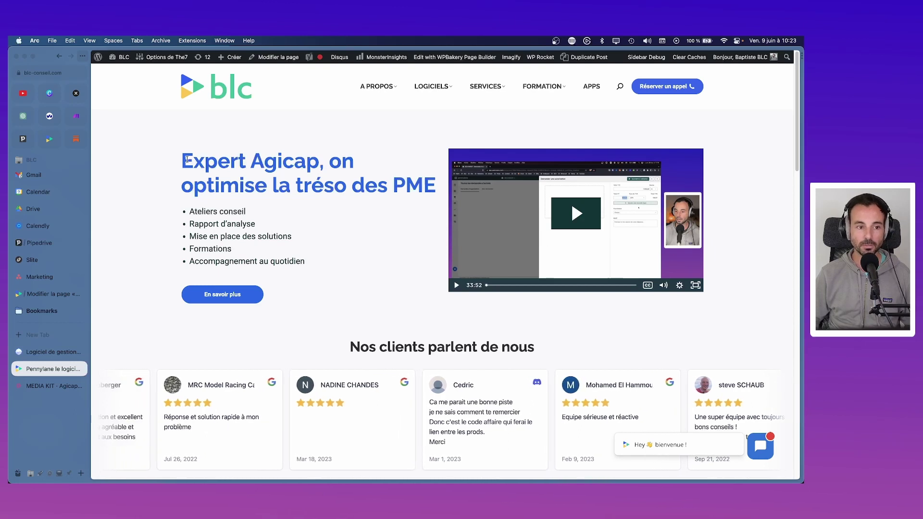
{"action": "left_click_drag", "start_coordinate": [184, 157], "coordinate": [440, 195]}
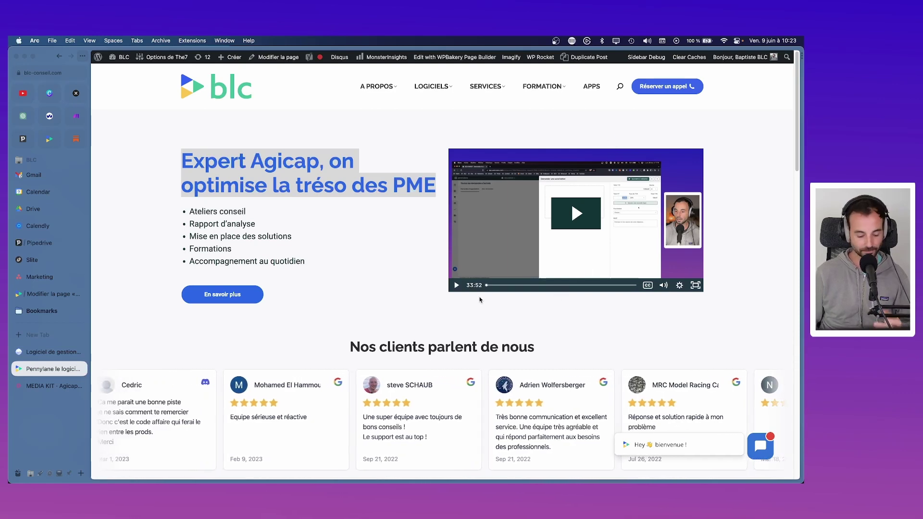
- Open wistia.com in a new tab and sign in to the BLC account with Google
{"action": "key", "text": "super+t"}
{"action": "type", "text": "w"}
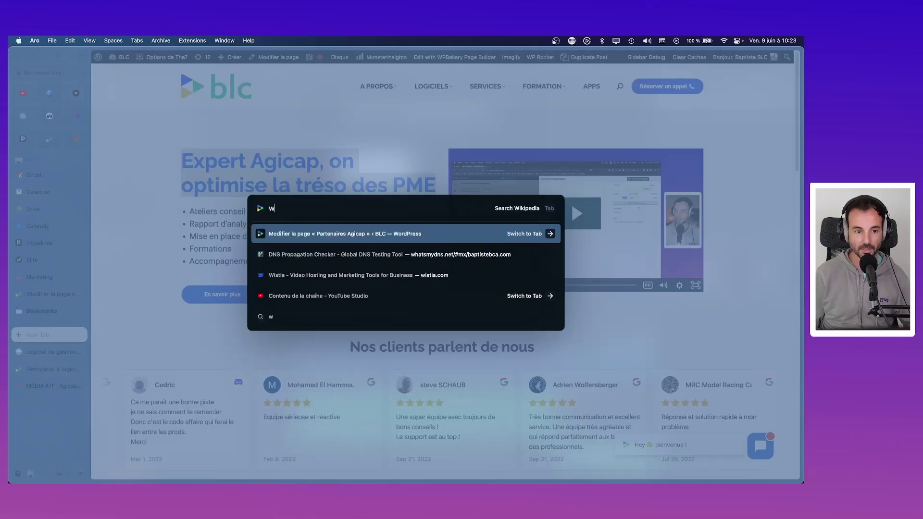
{"action": "type", "text": "istia.com"}
{"action": "key", "text": "Return"}
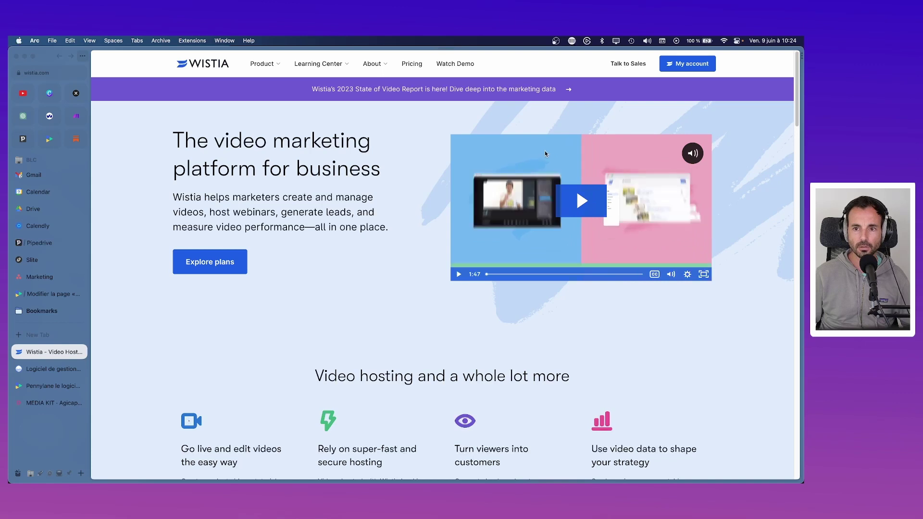
{"action": "left_click", "coordinate": [672, 67]}
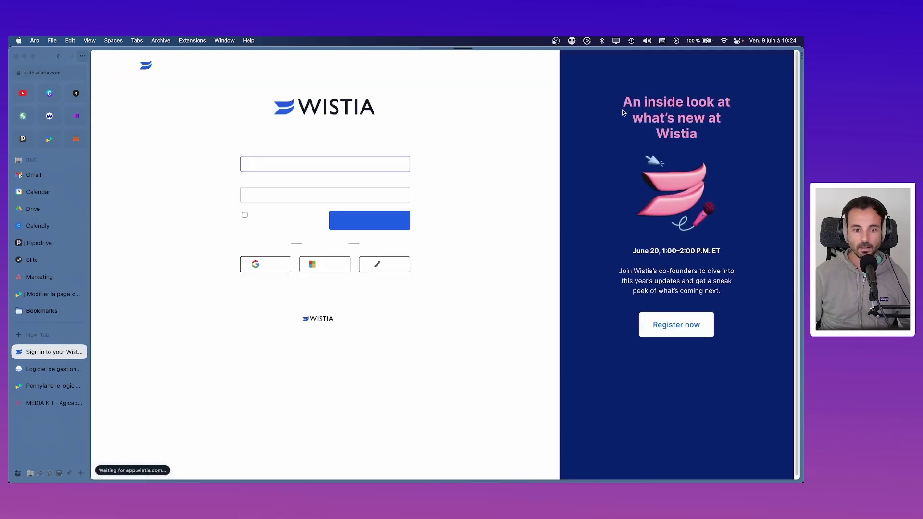
{"action": "left_click", "coordinate": [270, 265]}
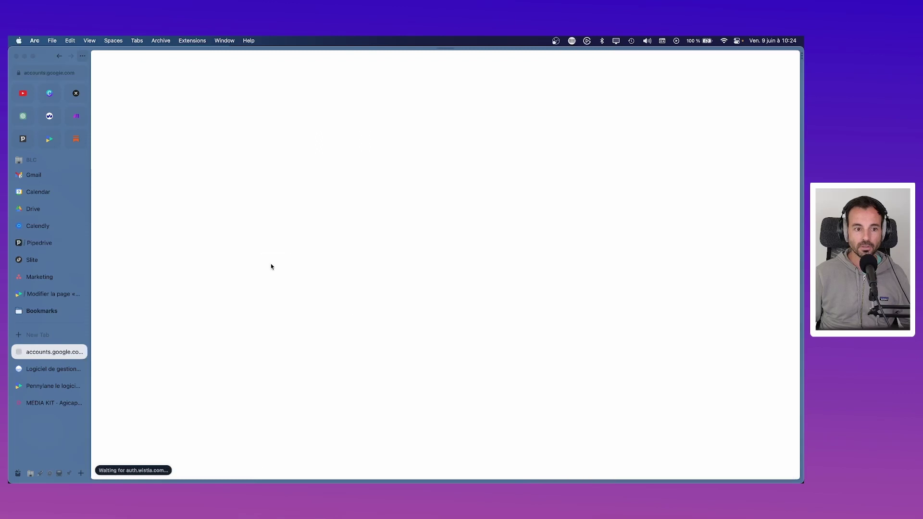
{"action": "left_click", "coordinate": [425, 219]}
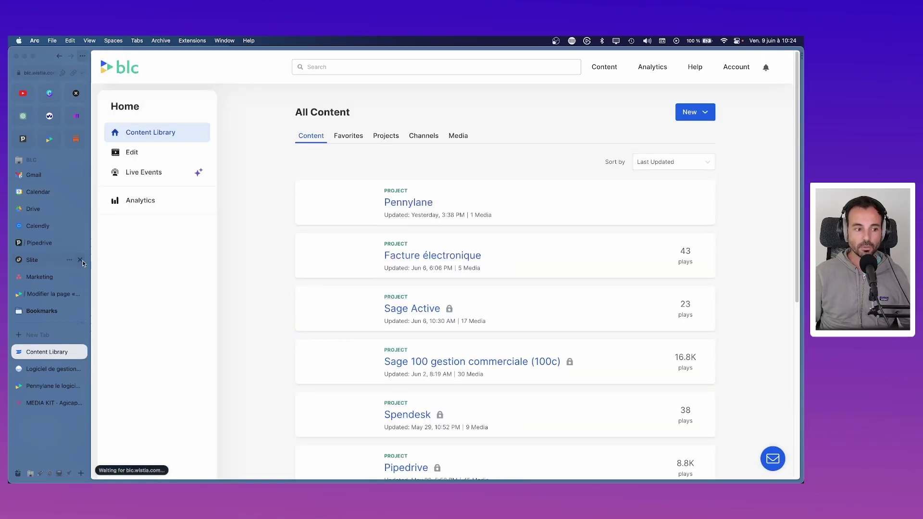
- Check the video on the page preview and search the Wistia content library for an Agicap video
{"action": "left_click", "coordinate": [49, 388]}
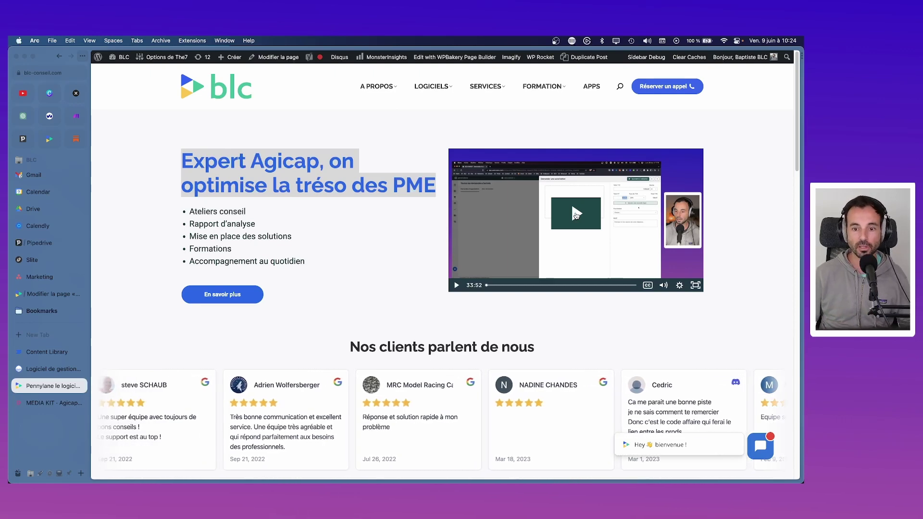
{"action": "left_click", "coordinate": [65, 349]}
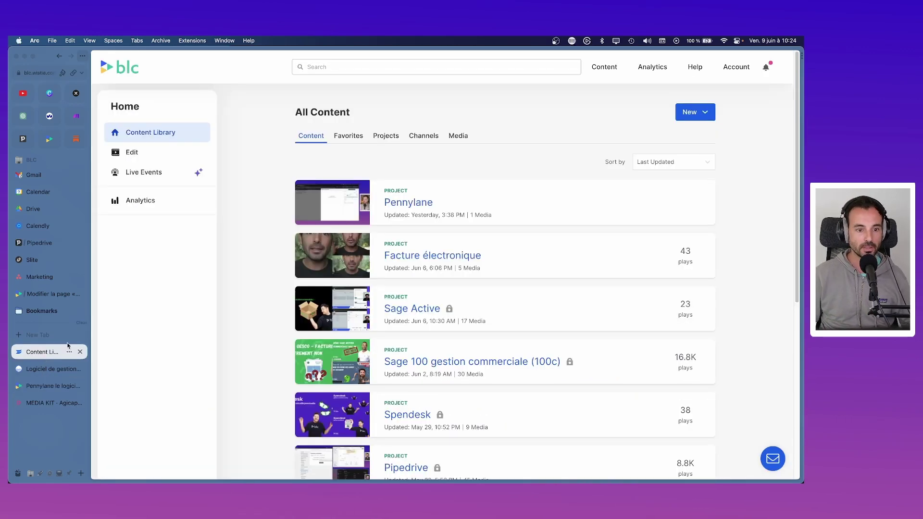
{"action": "left_click", "coordinate": [385, 71]}
{"action": "type", "text": "agicap"}
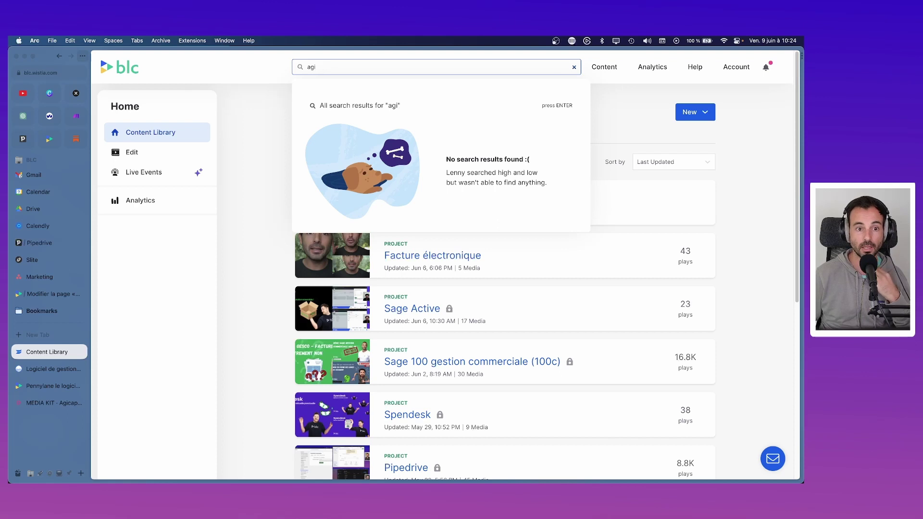
{"action": "key", "text": "BackSpace"}
{"action": "key", "text": "BackSpace"}
{"action": "key", "text": "BackSpace"}
{"action": "key", "text": "Escape"}
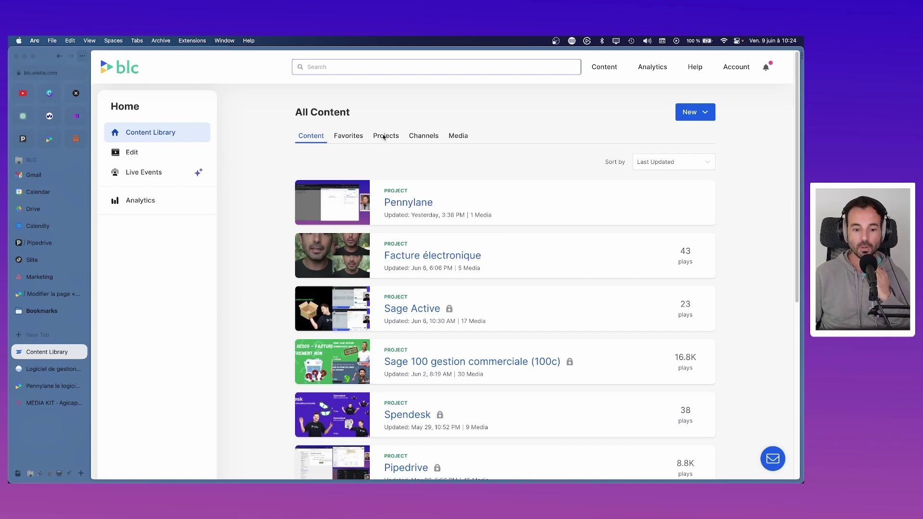
{"action": "scroll", "coordinate": [383, 139], "scroll_direction": "down", "scroll_amount": 3}
{"action": "scroll", "coordinate": [380, 250], "scroll_direction": "up", "scroll_amount": 3}
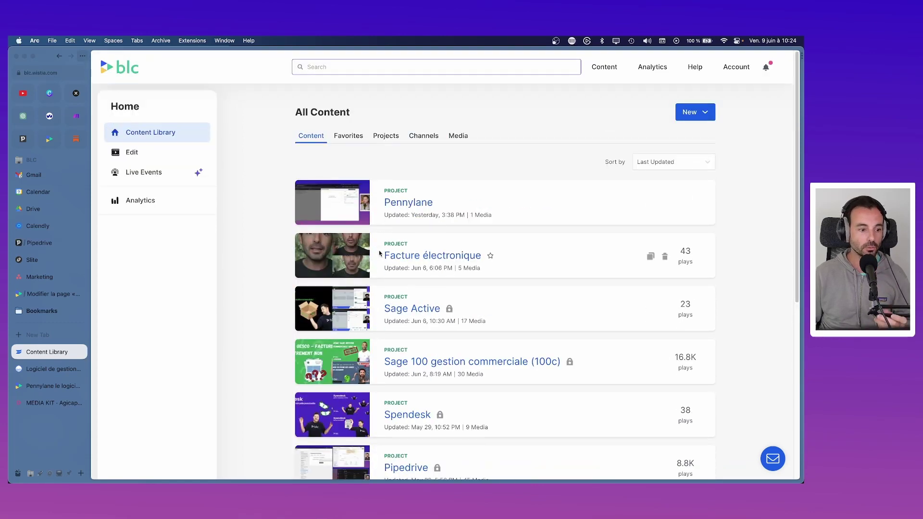
{"action": "left_click", "coordinate": [44, 294]}
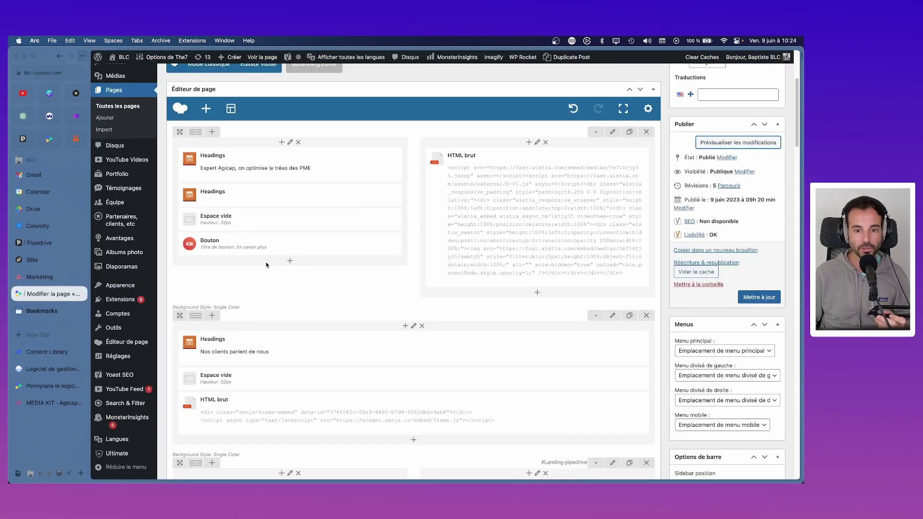
{"action": "left_click", "coordinate": [54, 384]}
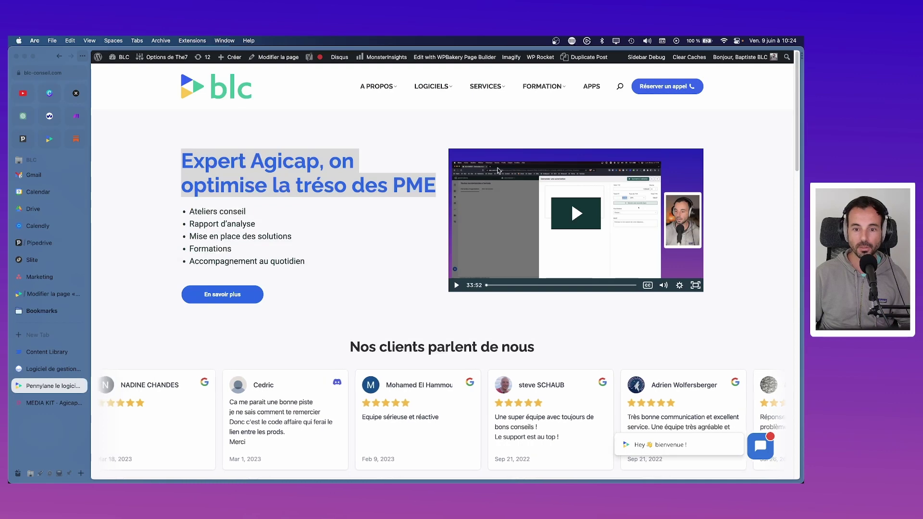
- In Asana's "Agicap - Création d'une page web" task, complete the subtasks Dupliquer une page existante, Couleurs de fond and Couleurs de bouton
{"action": "left_click", "coordinate": [46, 283]}
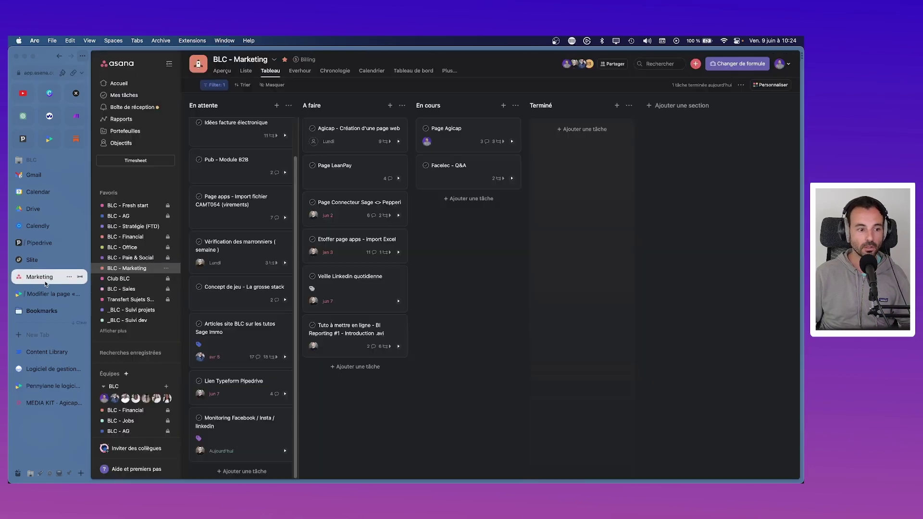
{"action": "left_click", "coordinate": [465, 150]}
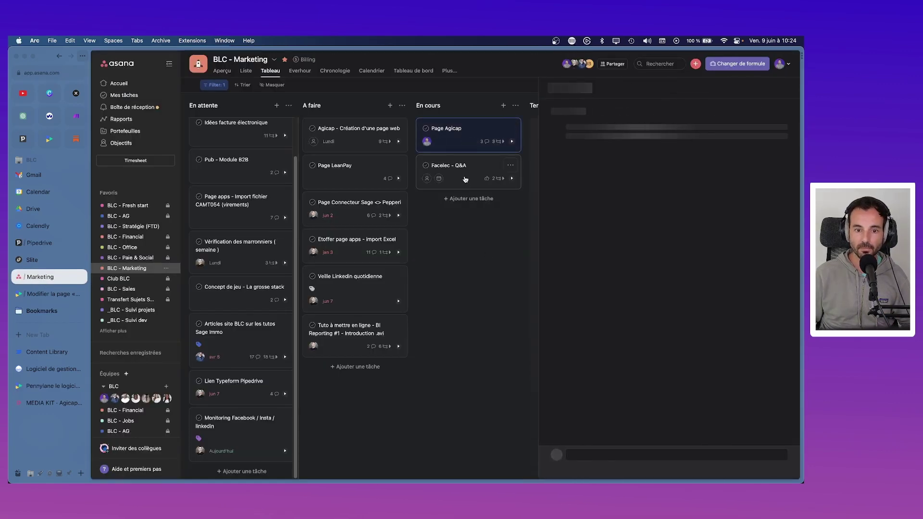
{"action": "left_click", "coordinate": [336, 142]}
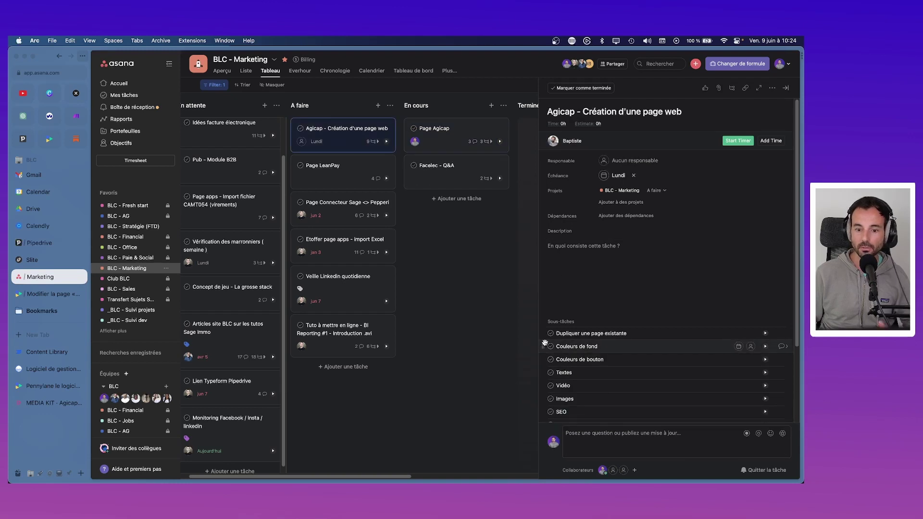
{"action": "left_click", "coordinate": [550, 333]}
{"action": "left_click", "coordinate": [550, 346]}
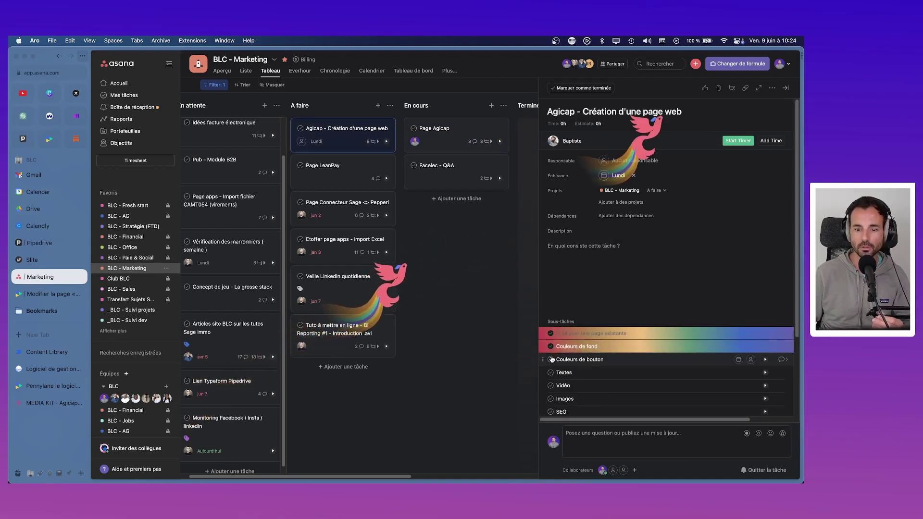
{"action": "left_click", "coordinate": [550, 359]}
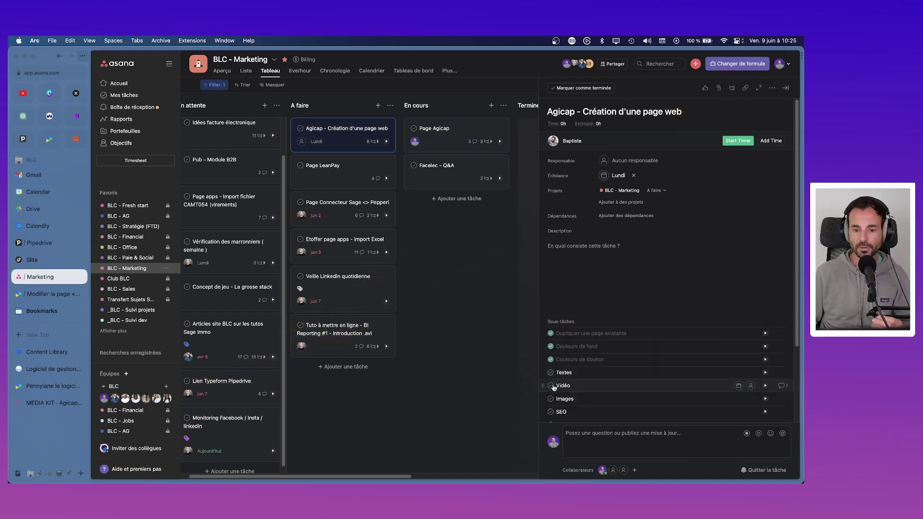
- Review the preview's client testimonials section, Agicap heading and the En savoir plus button's hover colours
{"action": "left_click", "coordinate": [50, 387]}
{"action": "scroll", "coordinate": [355, 172], "scroll_direction": "down", "scroll_amount": 5}
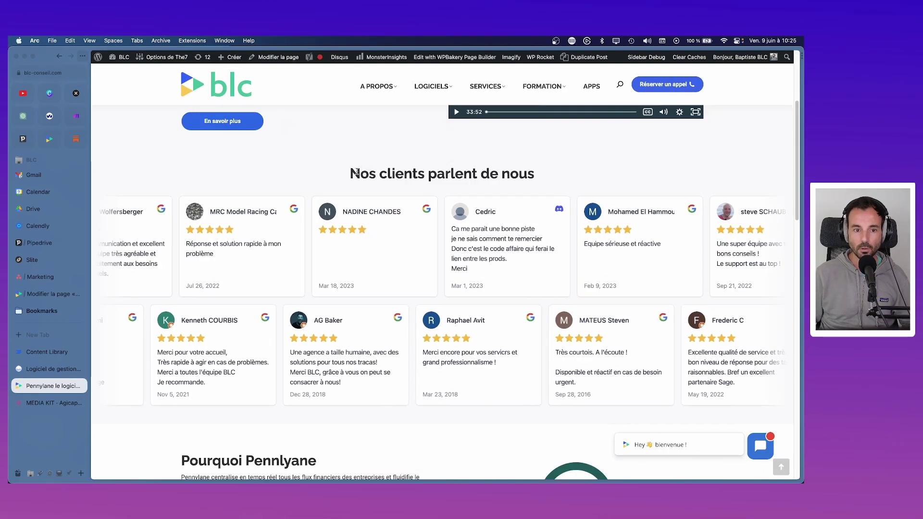
{"action": "left_click_drag", "start_coordinate": [350, 173], "coordinate": [631, 314]}
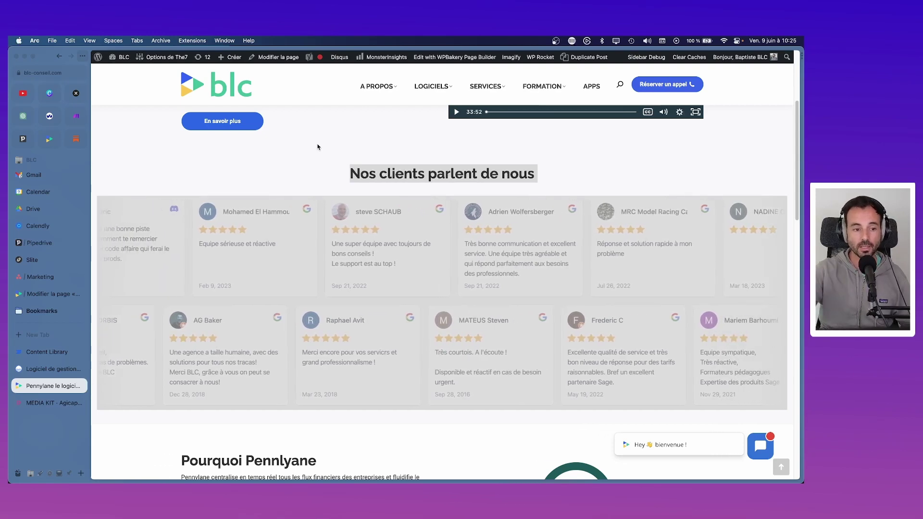
{"action": "scroll", "coordinate": [278, 135], "scroll_direction": "up", "scroll_amount": 4}
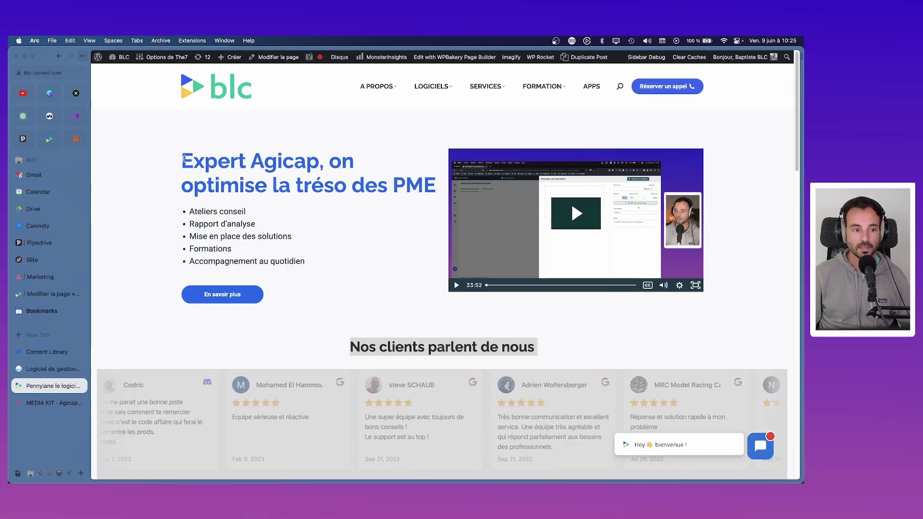
{"action": "scroll", "coordinate": [269, 240], "scroll_direction": "down", "scroll_amount": 2}
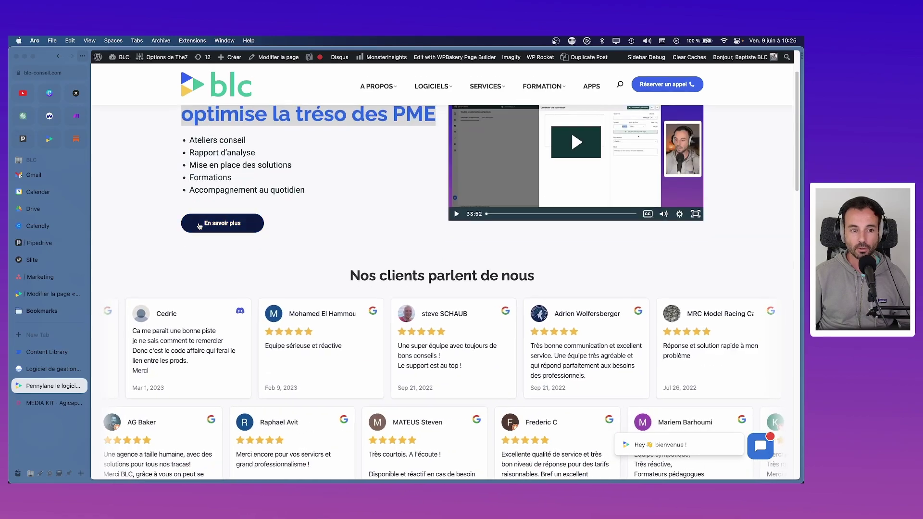
- Review the remaining preview sections, then inspect the typography settings of the "Nos clients parlent de nous" heading in the page editor
{"action": "scroll", "coordinate": [646, 415], "scroll_direction": "down", "scroll_amount": 7}
{"action": "scroll", "coordinate": [647, 415], "scroll_direction": "down", "scroll_amount": 5}
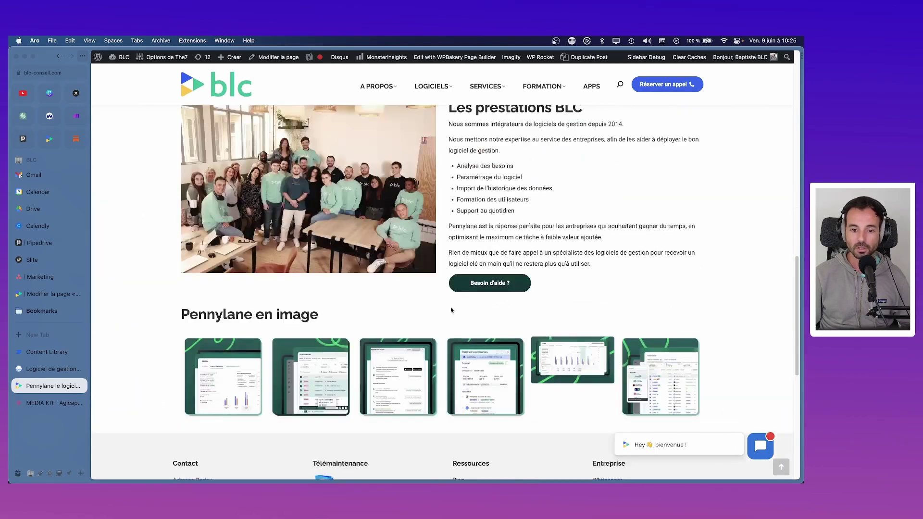
{"action": "scroll", "coordinate": [283, 193], "scroll_direction": "up", "scroll_amount": 4}
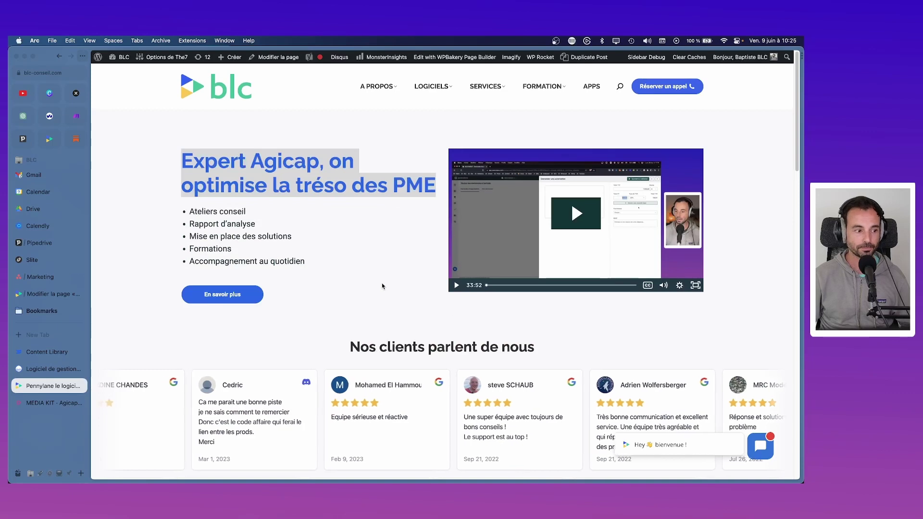
{"action": "left_click", "coordinate": [46, 299]}
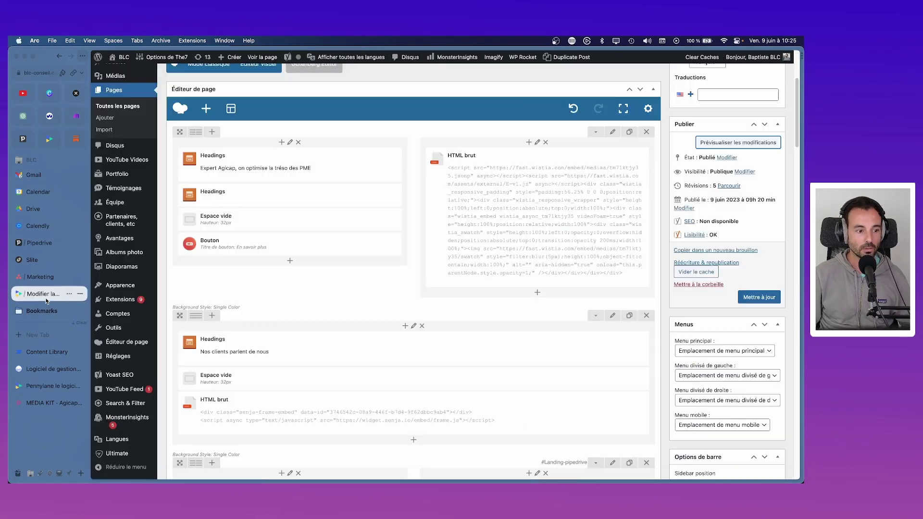
{"action": "scroll", "coordinate": [355, 185], "scroll_direction": "down", "scroll_amount": 4}
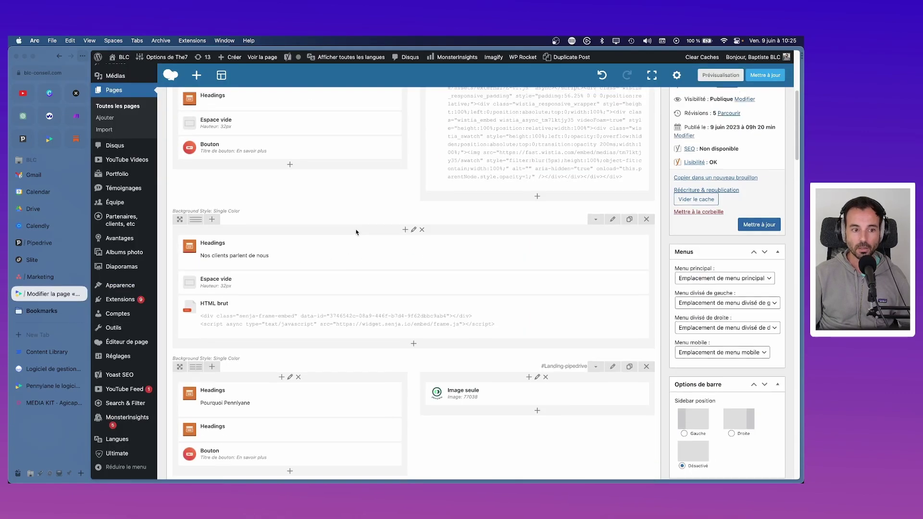
{"action": "scroll", "coordinate": [357, 233], "scroll_direction": "up", "scroll_amount": 1}
{"action": "left_click", "coordinate": [419, 265]}
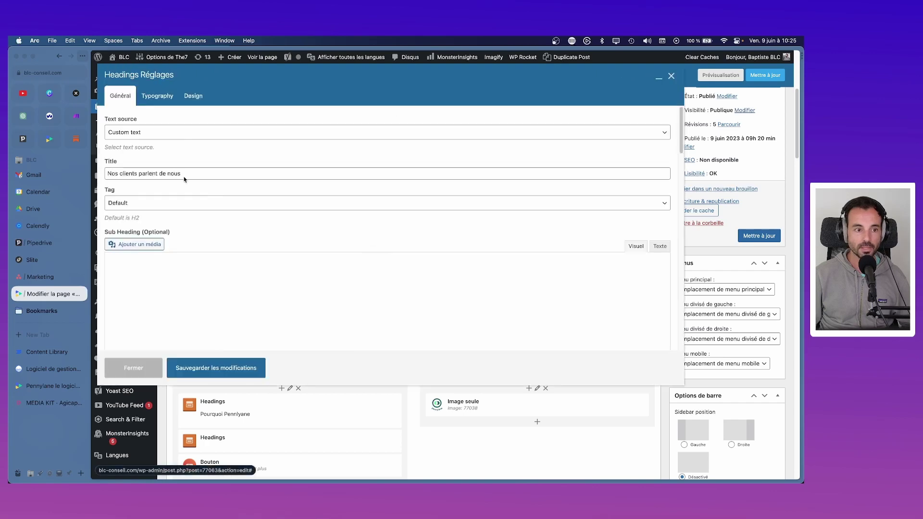
{"action": "left_click", "coordinate": [152, 100]}
{"action": "scroll", "coordinate": [140, 226], "scroll_direction": "down", "scroll_amount": 5}
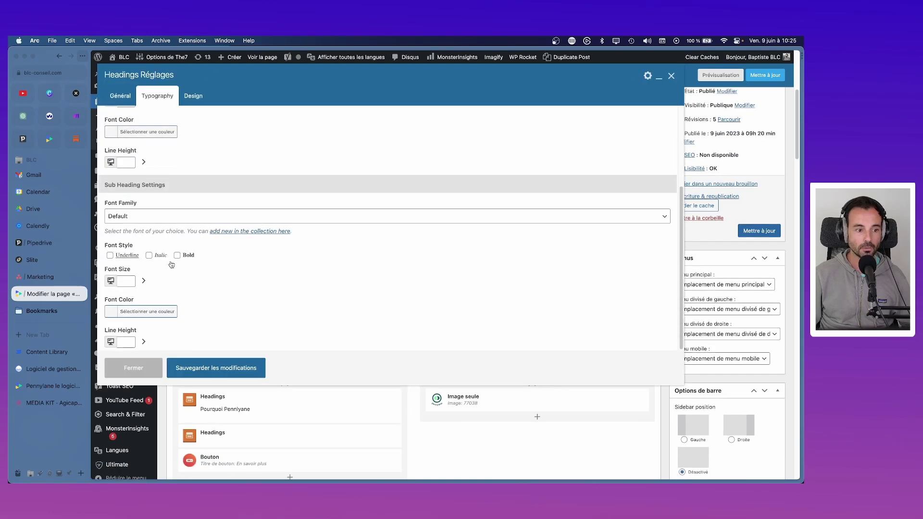
{"action": "scroll", "coordinate": [138, 223], "scroll_direction": "up", "scroll_amount": 4}
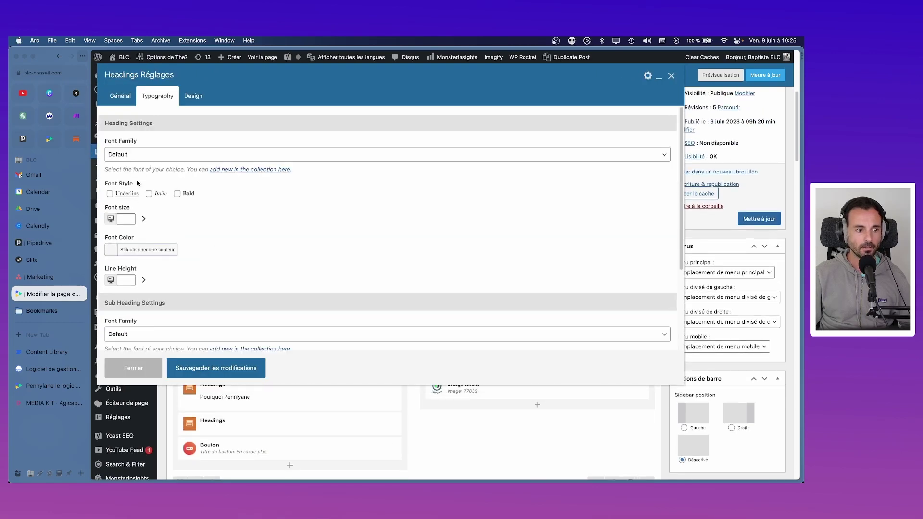
{"action": "left_click", "coordinate": [215, 369]}
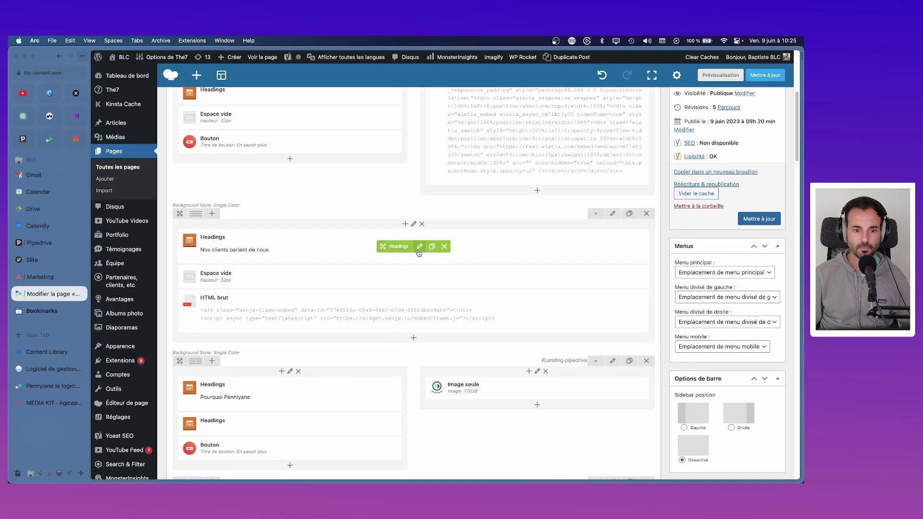
- Set the "Nos clients parlent de nous" heading's font colour to Agicap blue #316DF0, copied from the Agicap media kit, and save the element
{"action": "left_click", "coordinate": [419, 247]}
{"action": "left_click", "coordinate": [157, 97]}
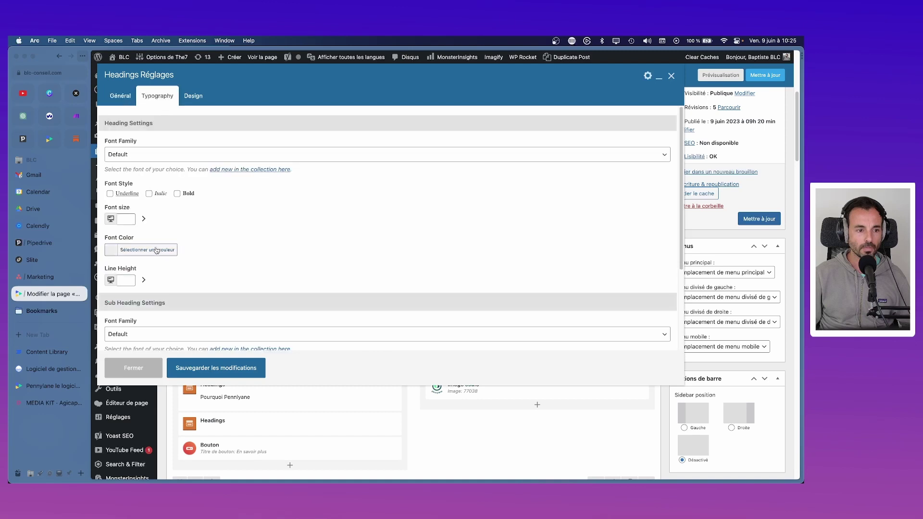
{"action": "scroll", "coordinate": [154, 249], "scroll_direction": "down", "scroll_amount": 3}
{"action": "scroll", "coordinate": [155, 250], "scroll_direction": "up", "scroll_amount": 3}
{"action": "scroll", "coordinate": [152, 217], "scroll_direction": "down", "scroll_amount": 1}
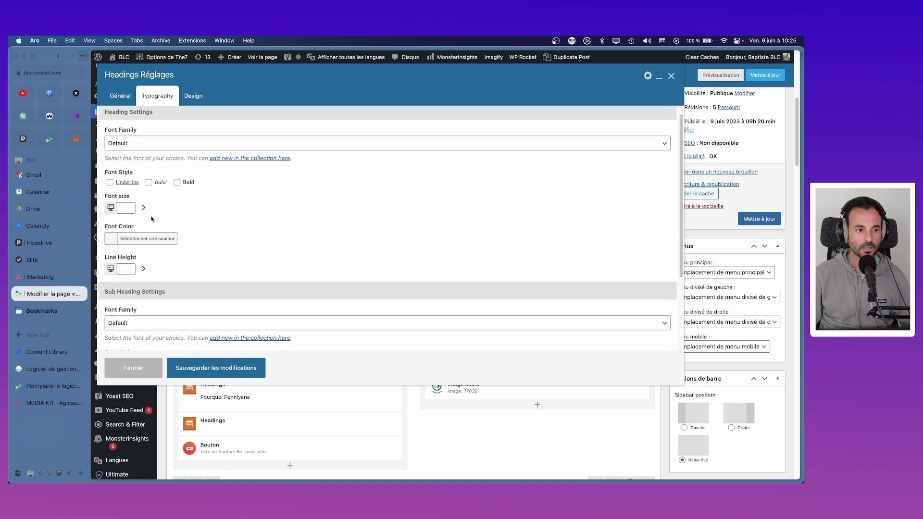
{"action": "left_click", "coordinate": [158, 240]}
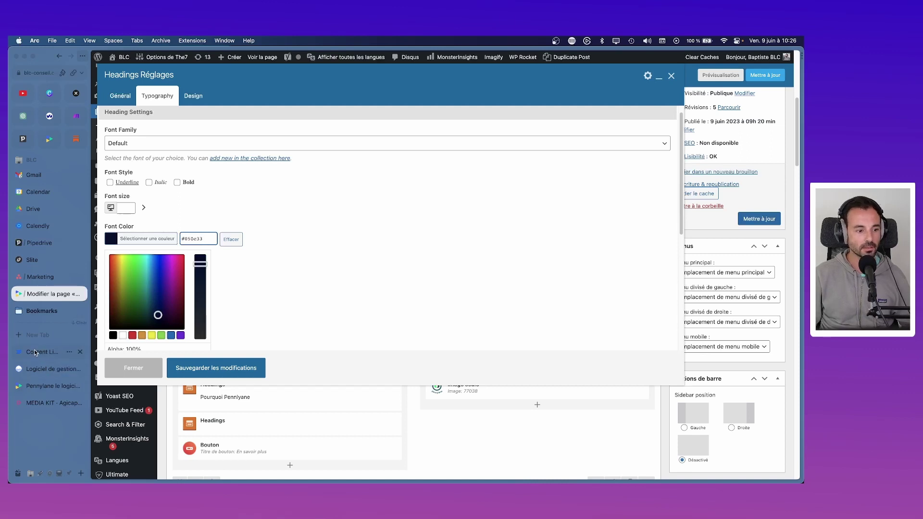
{"action": "left_click", "coordinate": [48, 369]}
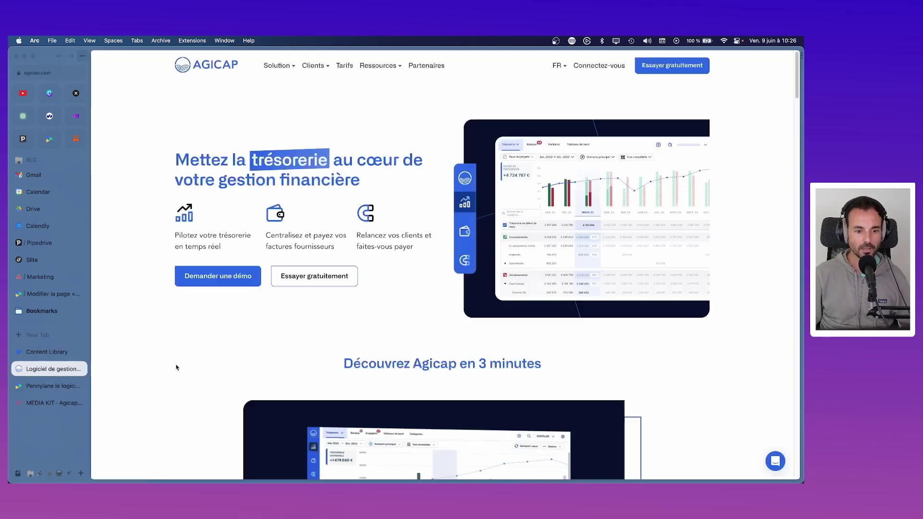
{"action": "left_click", "coordinate": [36, 403]}
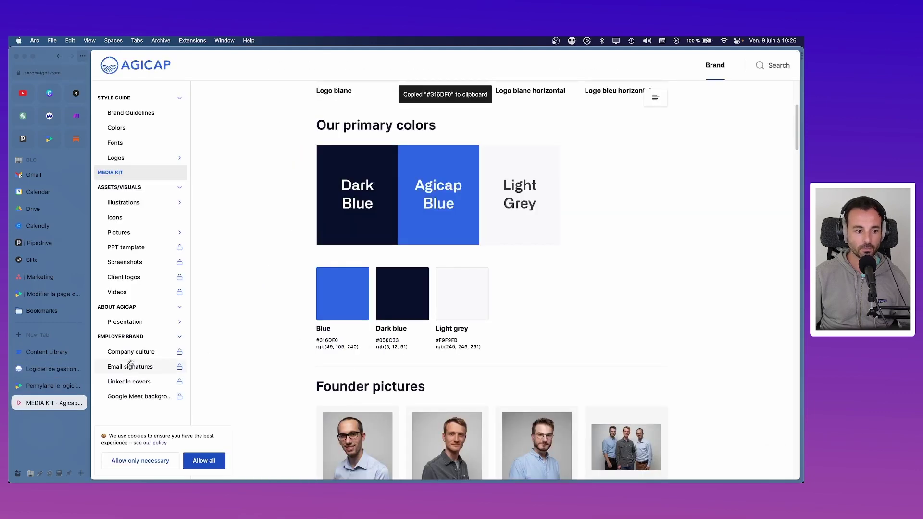
{"action": "left_click", "coordinate": [48, 293]}
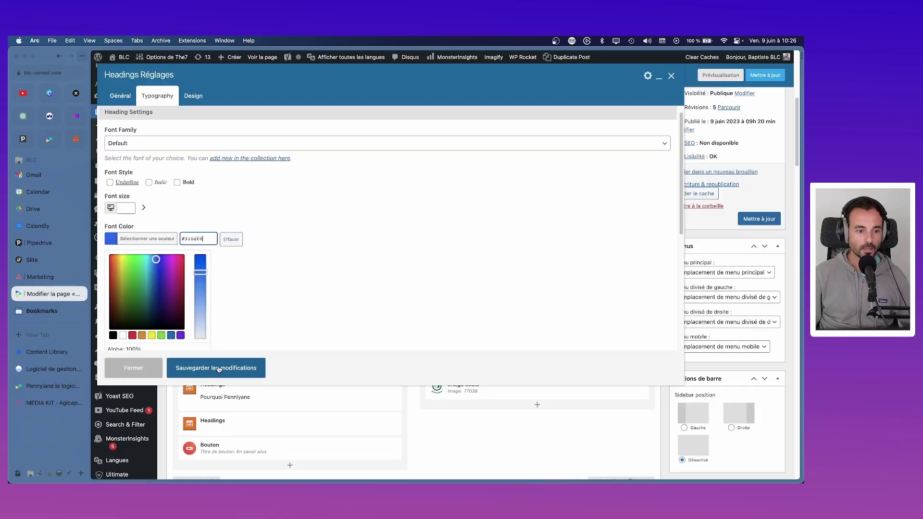
{"action": "left_click", "coordinate": [218, 368]}
- Preview the page and check the colour of the testimonials heading and the content down to the "Pourquoi Pennlyane" section
{"action": "left_click", "coordinate": [720, 75]}
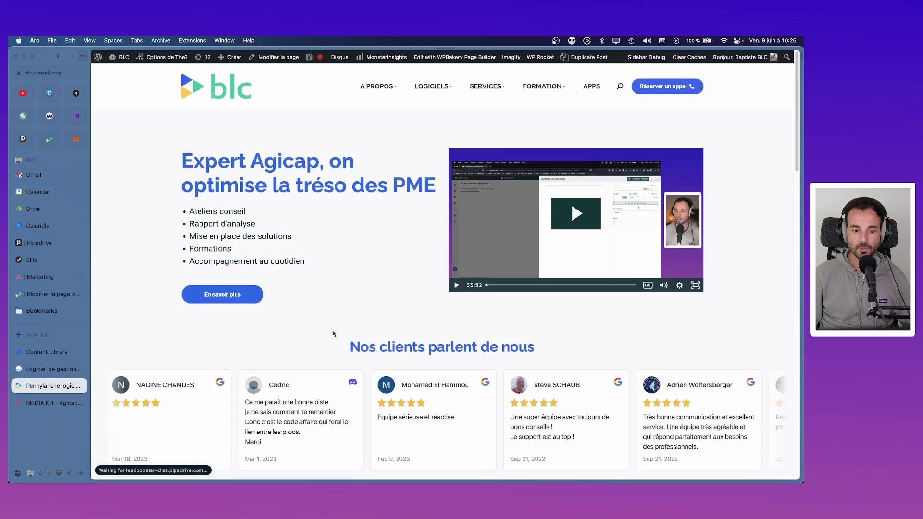
{"action": "scroll", "coordinate": [578, 354], "scroll_direction": "down", "scroll_amount": 3}
{"action": "scroll", "coordinate": [578, 354], "scroll_direction": "up", "scroll_amount": 3}
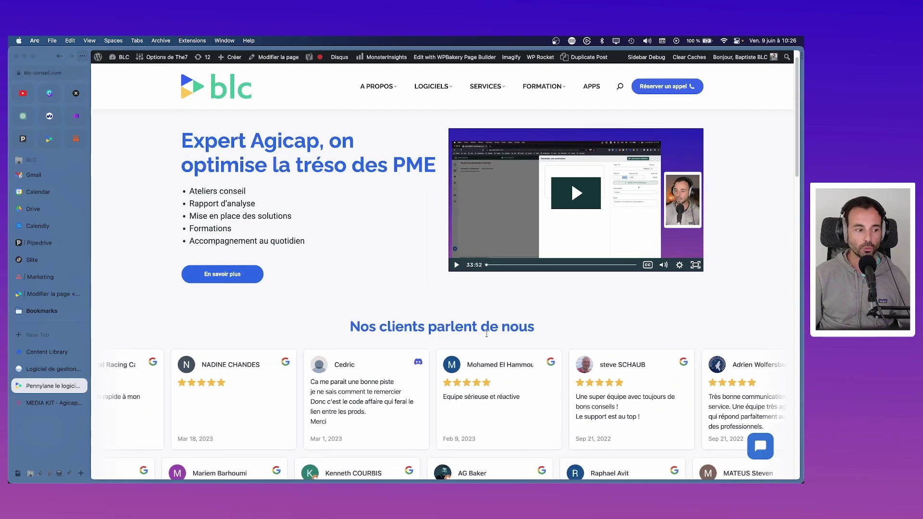
{"action": "scroll", "coordinate": [486, 333], "scroll_direction": "down", "scroll_amount": 3}
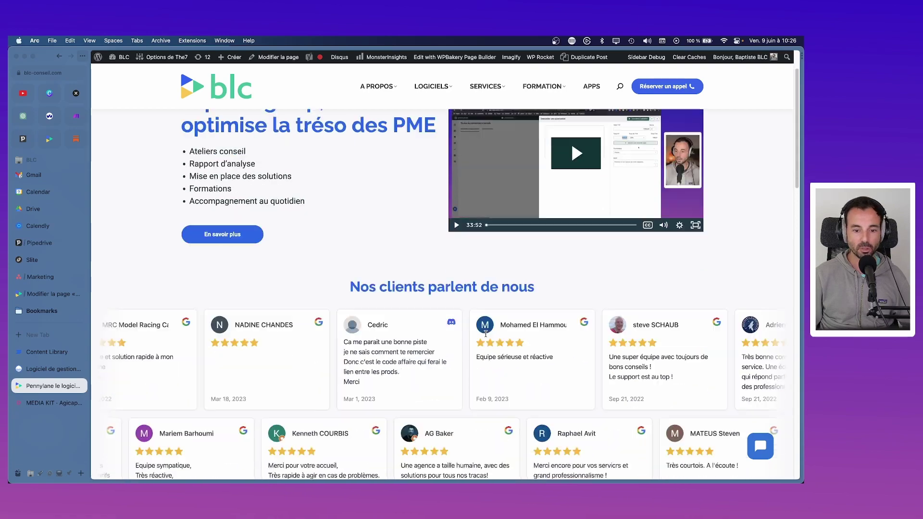
{"action": "scroll", "coordinate": [485, 336], "scroll_direction": "up", "scroll_amount": 4}
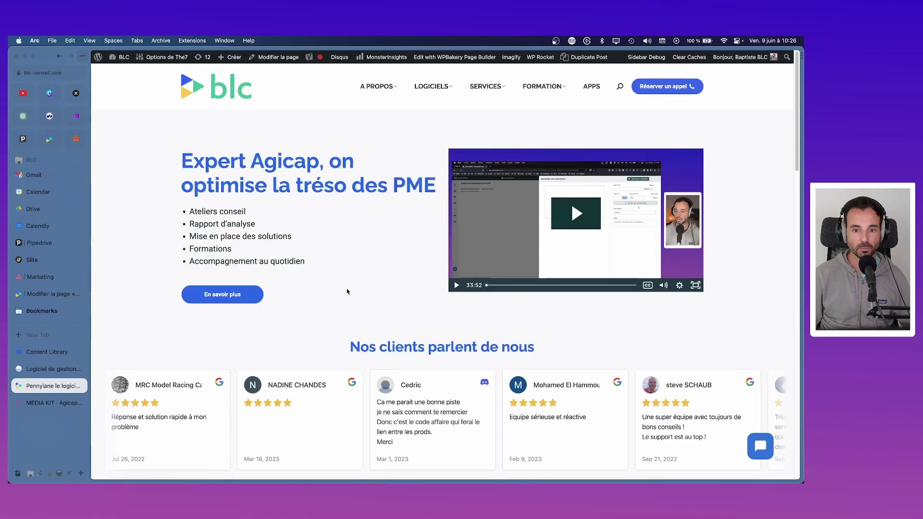
{"action": "scroll", "coordinate": [287, 297], "scroll_direction": "down", "scroll_amount": 7}
{"action": "scroll", "coordinate": [287, 297], "scroll_direction": "up", "scroll_amount": 6}
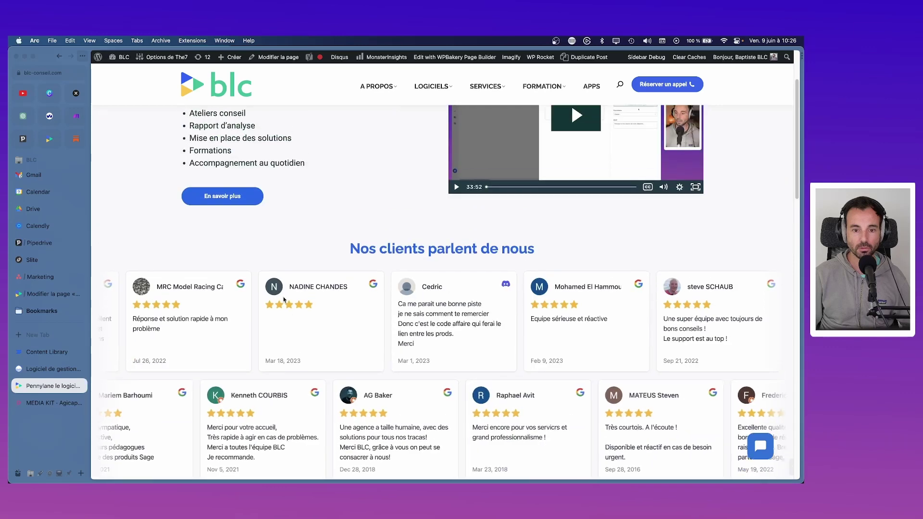
{"action": "scroll", "coordinate": [287, 297], "scroll_direction": "down", "scroll_amount": 6}
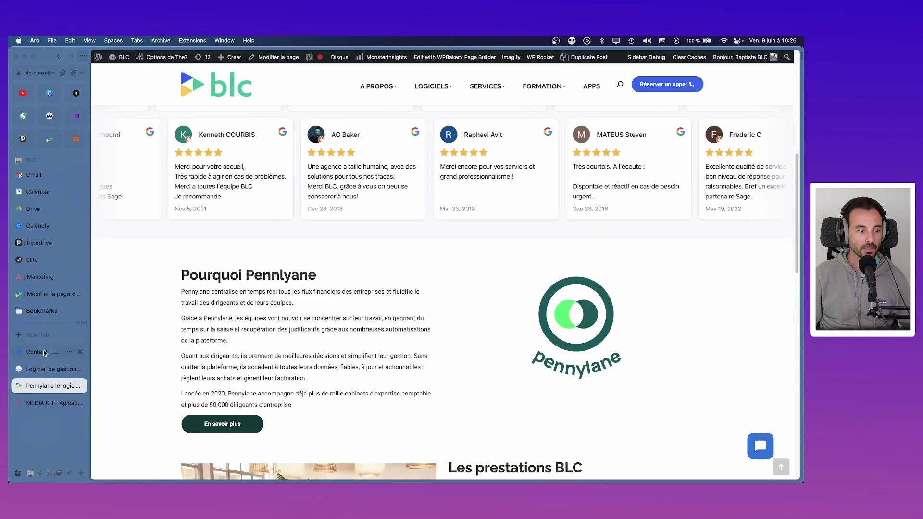
- Set the "Pourquoi Pennlyane" heading's font colour to Agicap blue #316DF0 and save the element
{"action": "left_click", "coordinate": [49, 294]}
{"action": "scroll", "coordinate": [348, 257], "scroll_direction": "down", "scroll_amount": 2}
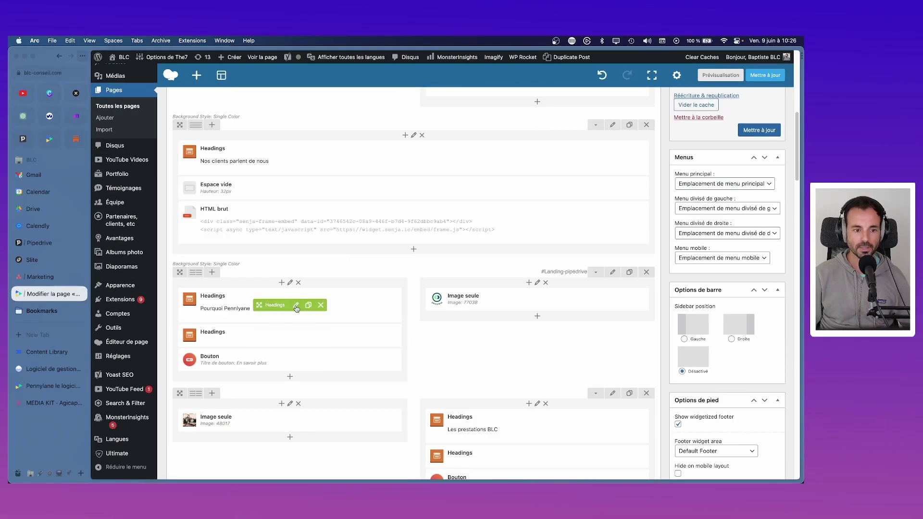
{"action": "left_click", "coordinate": [297, 308]}
{"action": "left_click", "coordinate": [157, 96]}
{"action": "left_click", "coordinate": [170, 251]}
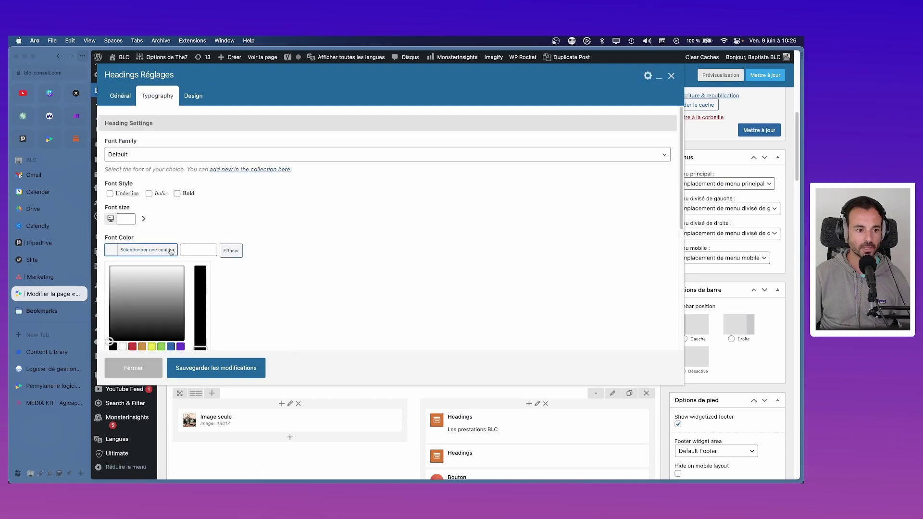
{"action": "left_click", "coordinate": [222, 366]}
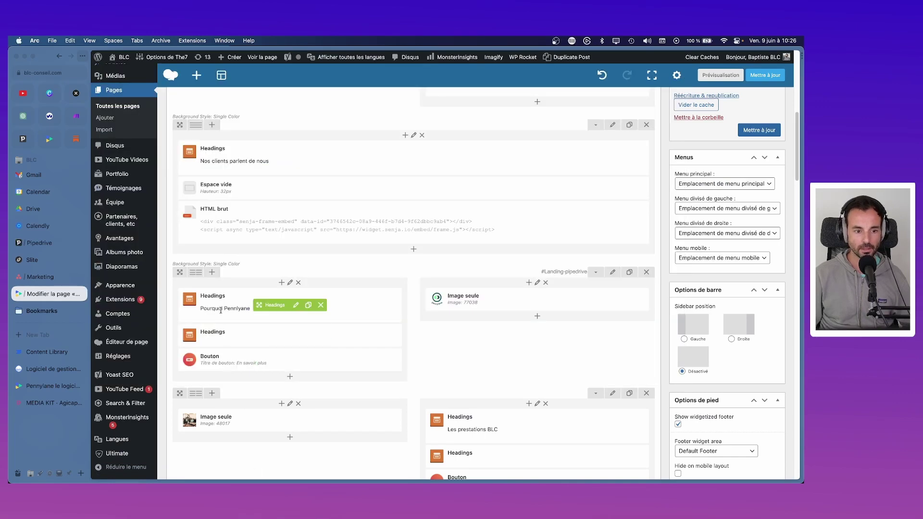
- Set the font colour of the "Les prestations BLC" heading to the same Agicap blue and save the element
{"action": "scroll", "coordinate": [367, 326], "scroll_direction": "down", "scroll_amount": 2}
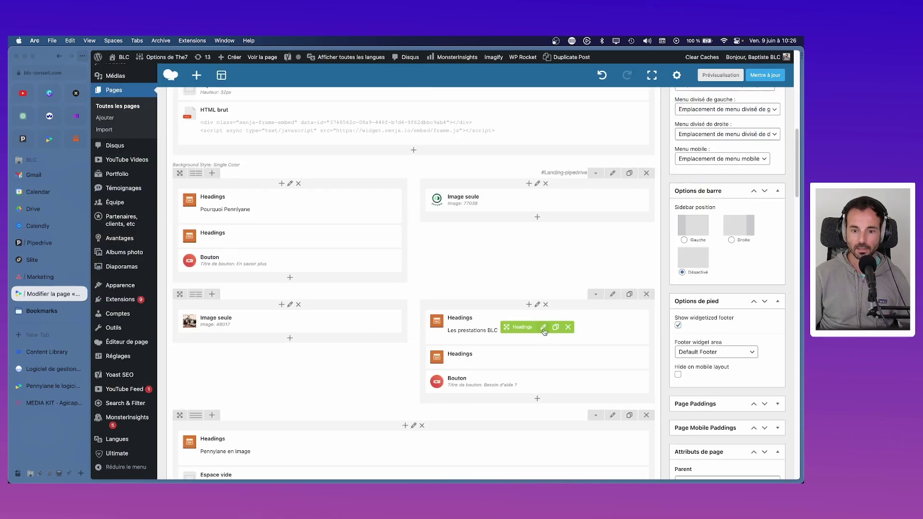
{"action": "left_click", "coordinate": [543, 328]}
{"action": "scroll", "coordinate": [175, 266], "scroll_direction": "down", "scroll_amount": 5}
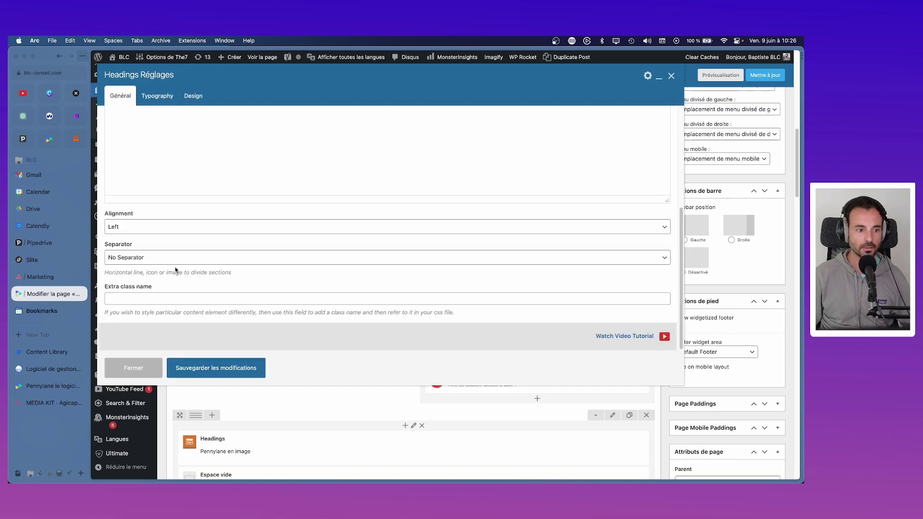
{"action": "left_click", "coordinate": [162, 99]}
{"action": "scroll", "coordinate": [190, 263], "scroll_direction": "down", "scroll_amount": 3}
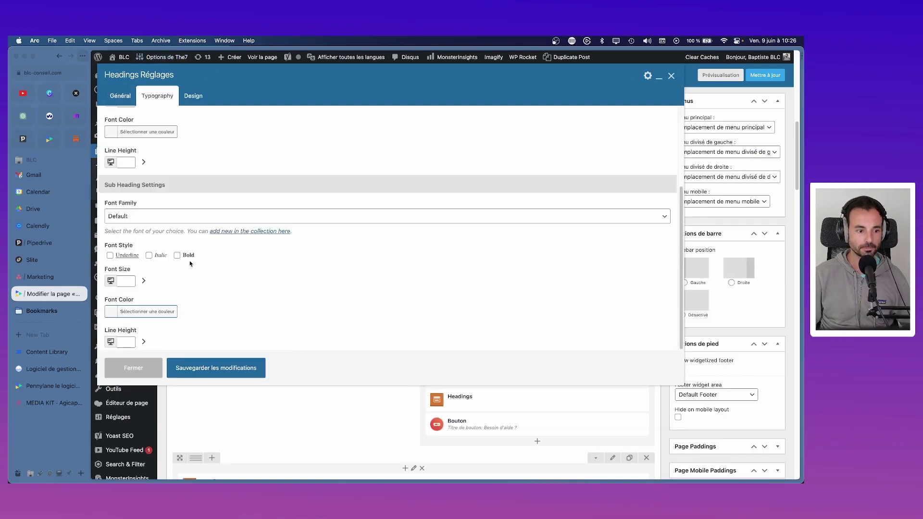
{"action": "scroll", "coordinate": [163, 299], "scroll_direction": "up", "scroll_amount": 3}
{"action": "left_click", "coordinate": [149, 250]}
{"action": "left_click", "coordinate": [178, 253]}
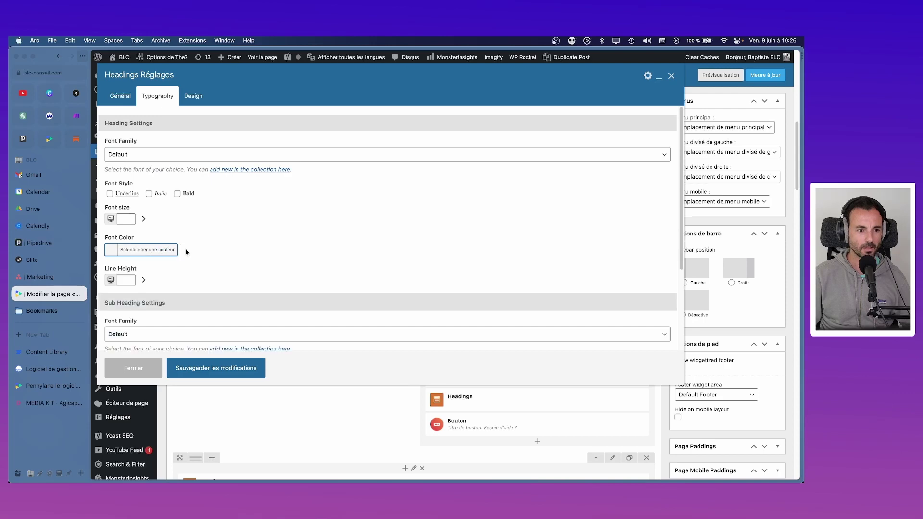
{"action": "left_click", "coordinate": [173, 250]}
{"action": "left_click", "coordinate": [171, 346]}
{"action": "left_click", "coordinate": [221, 367]}
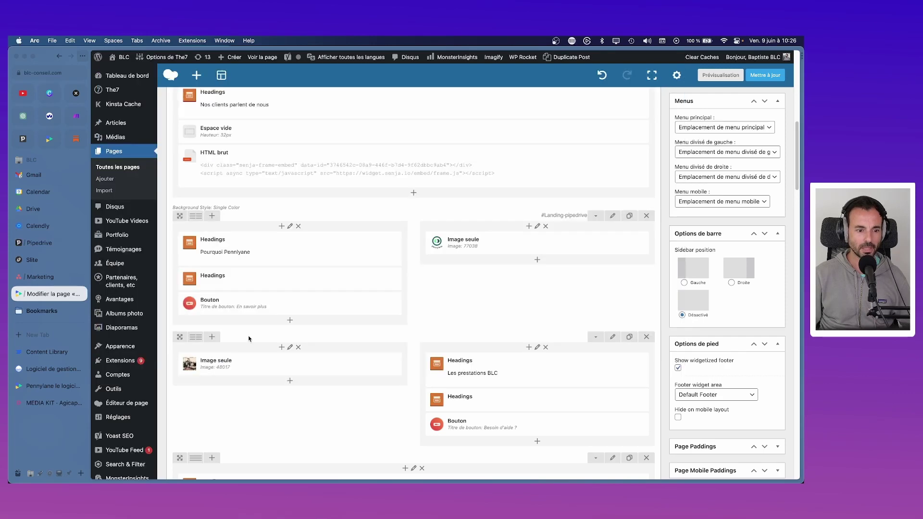
- Reload the page preview and review the heading colours, service list, Pennylane description and "Les prestations BLC" section
{"action": "left_click", "coordinate": [707, 77]}
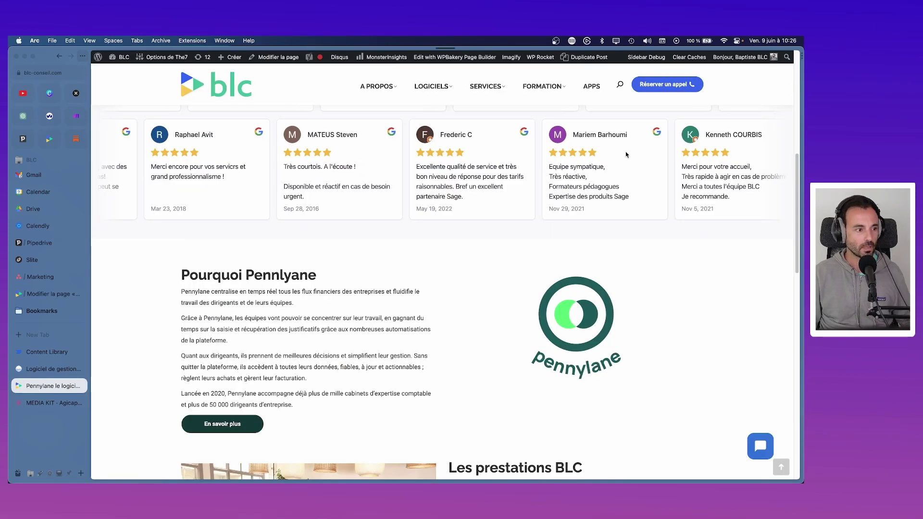
{"action": "key", "text": "super+r"}
{"action": "scroll", "coordinate": [296, 240], "scroll_direction": "down", "scroll_amount": 3}
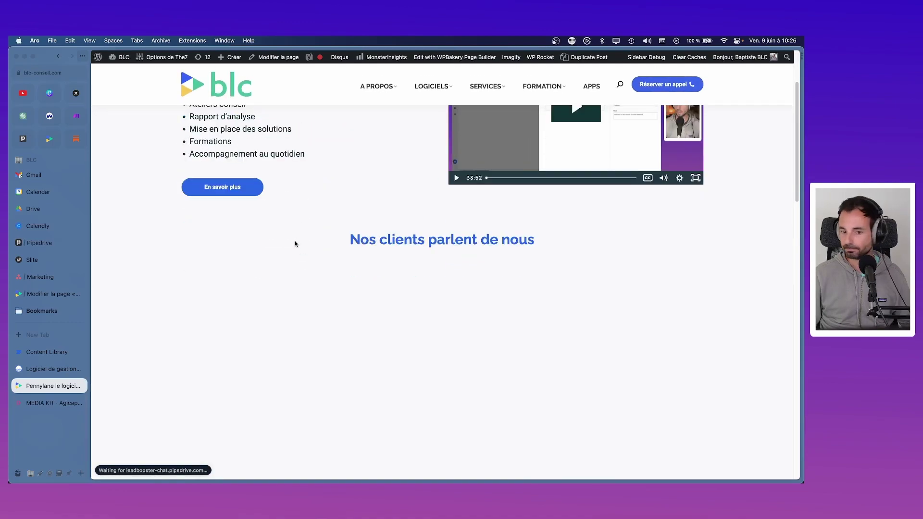
{"action": "scroll", "coordinate": [295, 244], "scroll_direction": "down", "scroll_amount": 5}
{"action": "scroll", "coordinate": [291, 244], "scroll_direction": "up", "scroll_amount": 7}
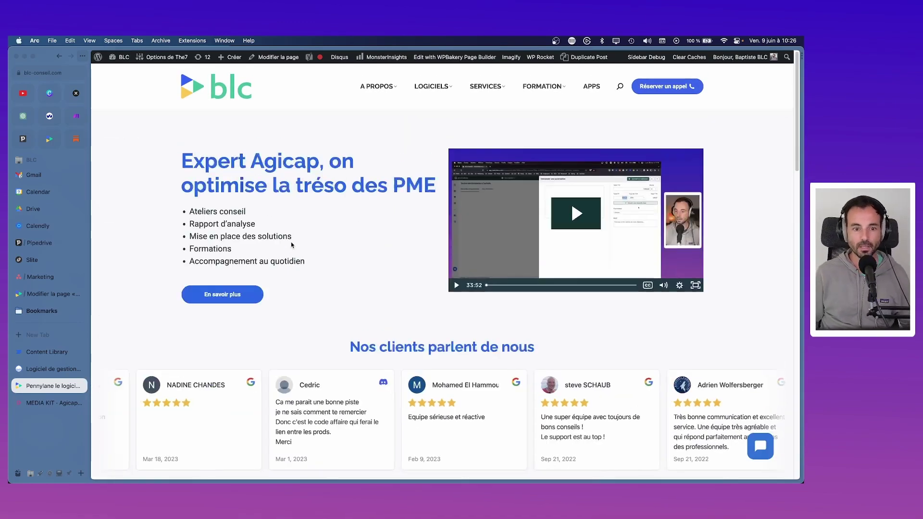
{"action": "scroll", "coordinate": [293, 243], "scroll_direction": "down", "scroll_amount": 2}
{"action": "scroll", "coordinate": [288, 241], "scroll_direction": "up", "scroll_amount": 2}
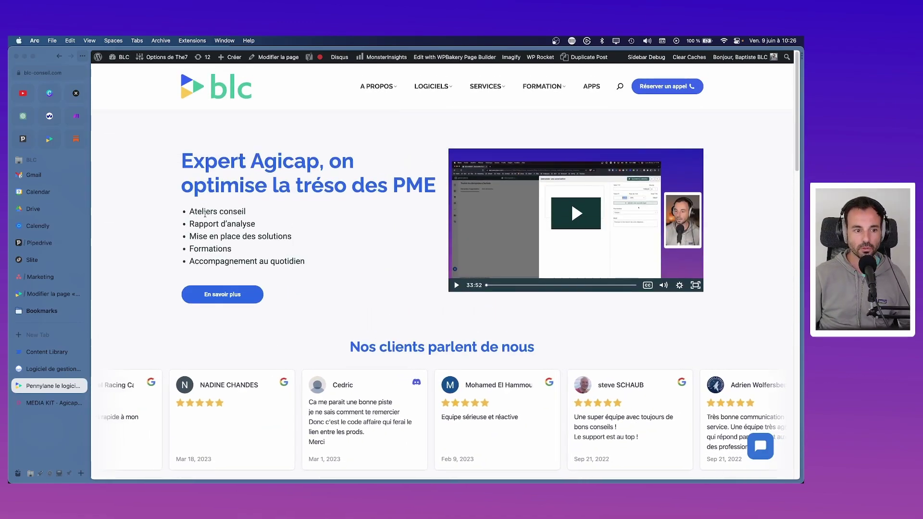
{"action": "left_click_drag", "start_coordinate": [189, 212], "coordinate": [306, 261]}
{"action": "scroll", "coordinate": [307, 260], "scroll_direction": "down", "scroll_amount": 6}
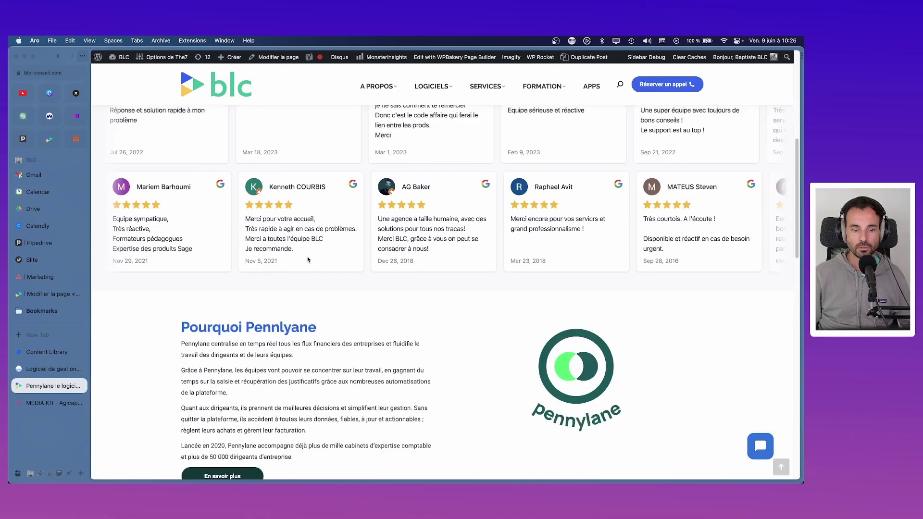
{"action": "scroll", "coordinate": [189, 329], "scroll_direction": "down", "scroll_amount": 1}
{"action": "left_click_drag", "start_coordinate": [181, 333], "coordinate": [316, 409]}
{"action": "scroll", "coordinate": [304, 395], "scroll_direction": "down", "scroll_amount": 5}
- Copy the dark blue colour code #050C33 from the Agicap media kit
{"action": "left_click", "coordinate": [42, 372]}
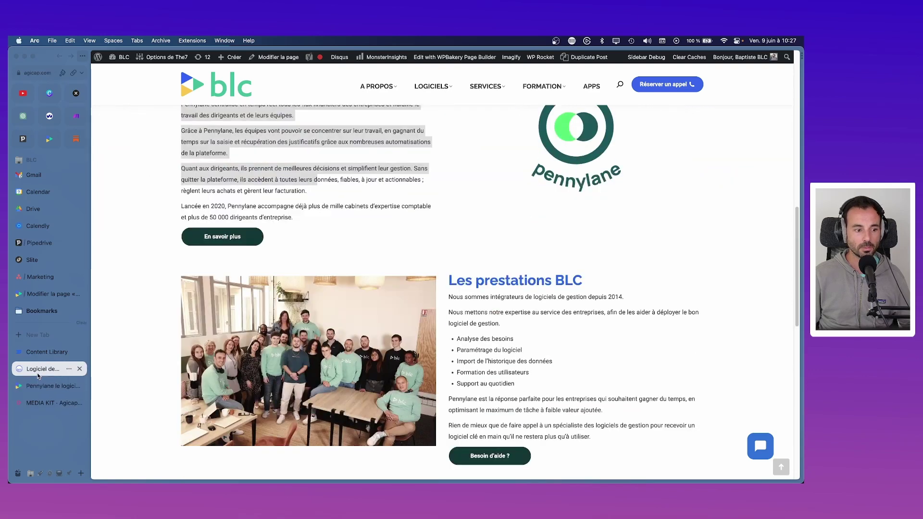
{"action": "left_click", "coordinate": [62, 403]}
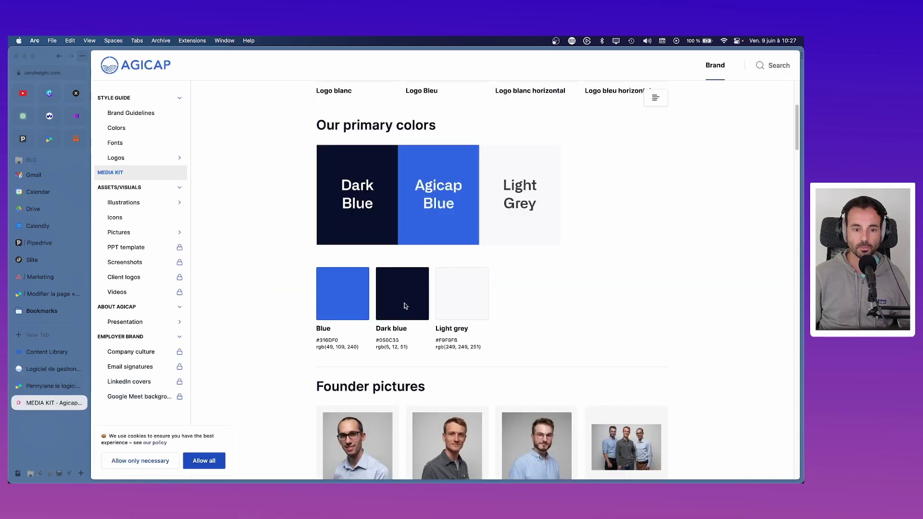
{"action": "left_click", "coordinate": [389, 341]}
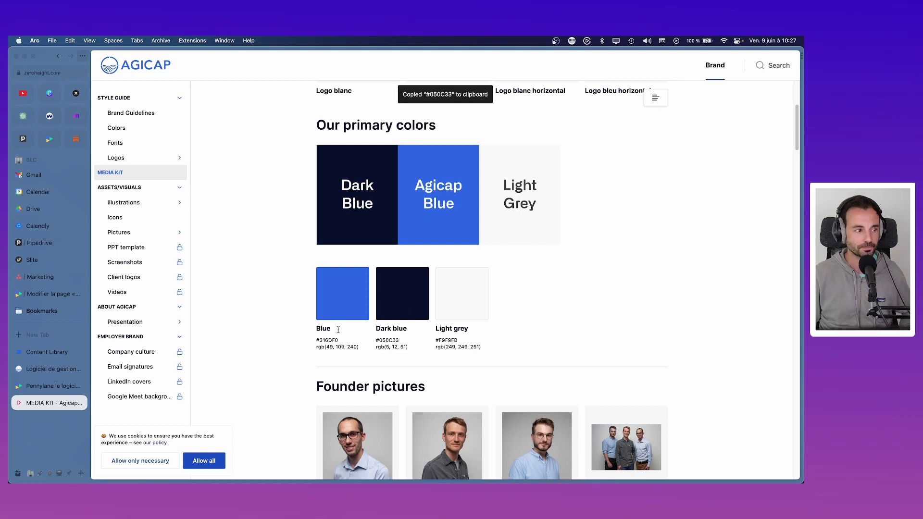
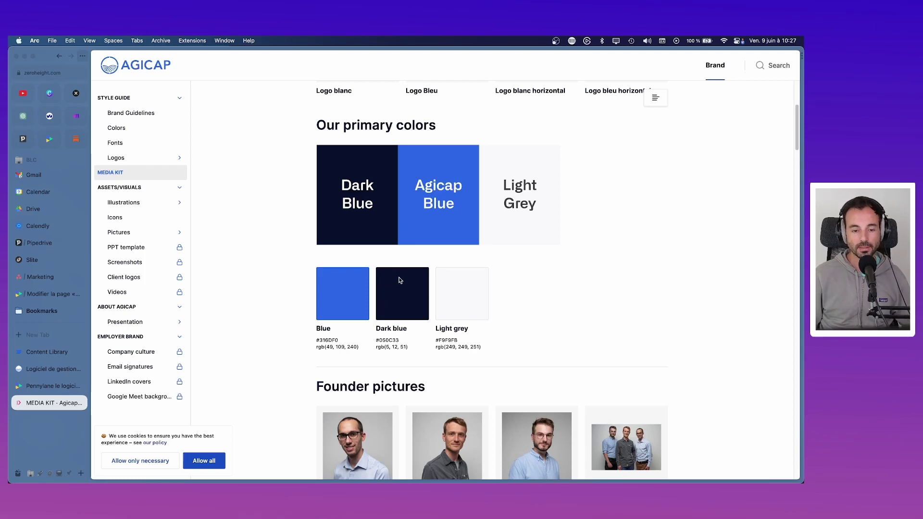
- In the page editor, set the sub-heading font colour of the untitled element under the "Expert Agicap" title to #050C33
{"action": "left_click", "coordinate": [51, 294]}
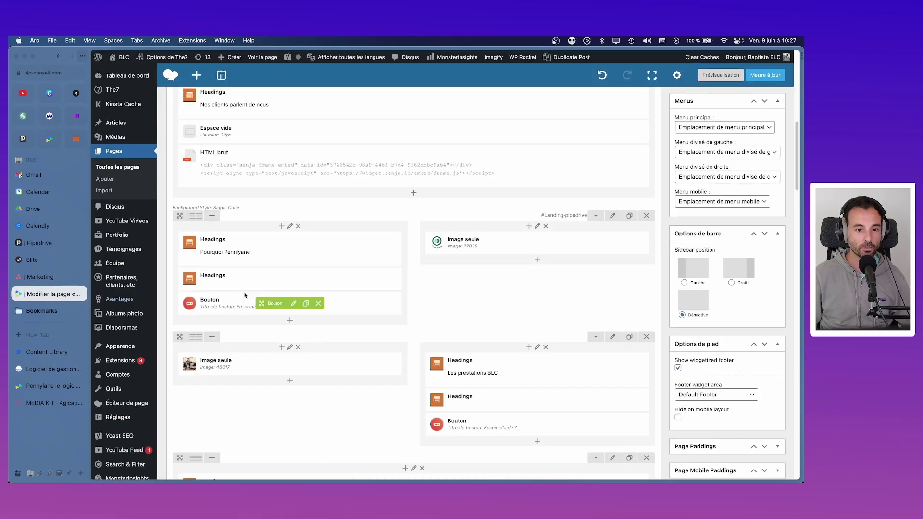
{"action": "scroll", "coordinate": [272, 291], "scroll_direction": "up", "scroll_amount": 3}
{"action": "scroll", "coordinate": [275, 289], "scroll_direction": "down", "scroll_amount": 3}
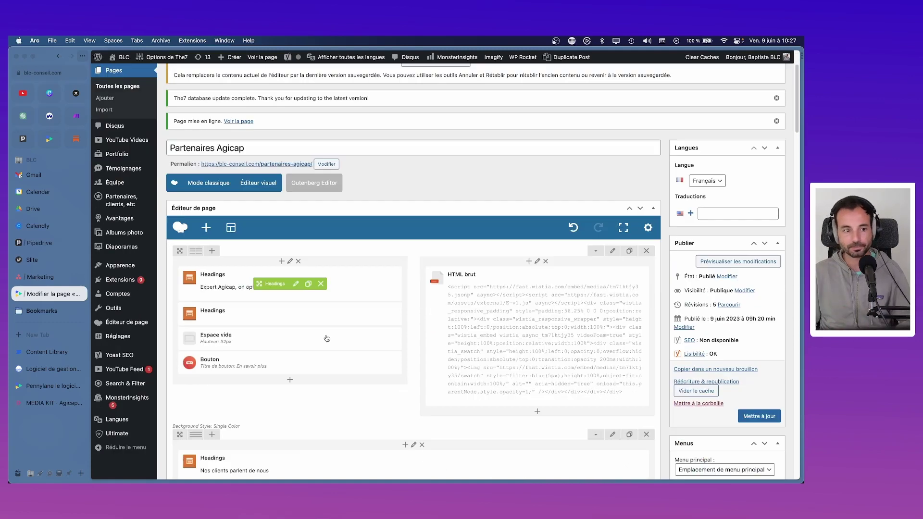
{"action": "left_click", "coordinate": [314, 323]}
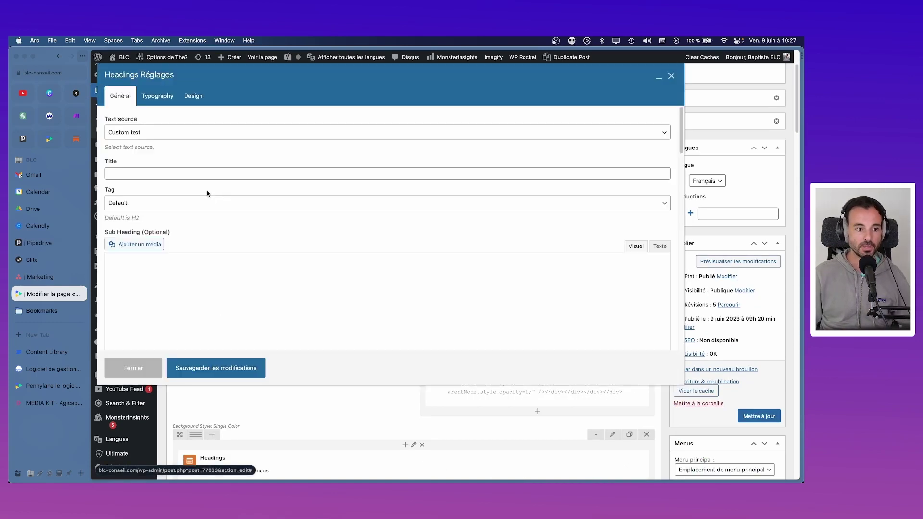
{"action": "left_click", "coordinate": [157, 97]}
{"action": "scroll", "coordinate": [146, 217], "scroll_direction": "down", "scroll_amount": 1}
{"action": "scroll", "coordinate": [147, 218], "scroll_direction": "down", "scroll_amount": 3}
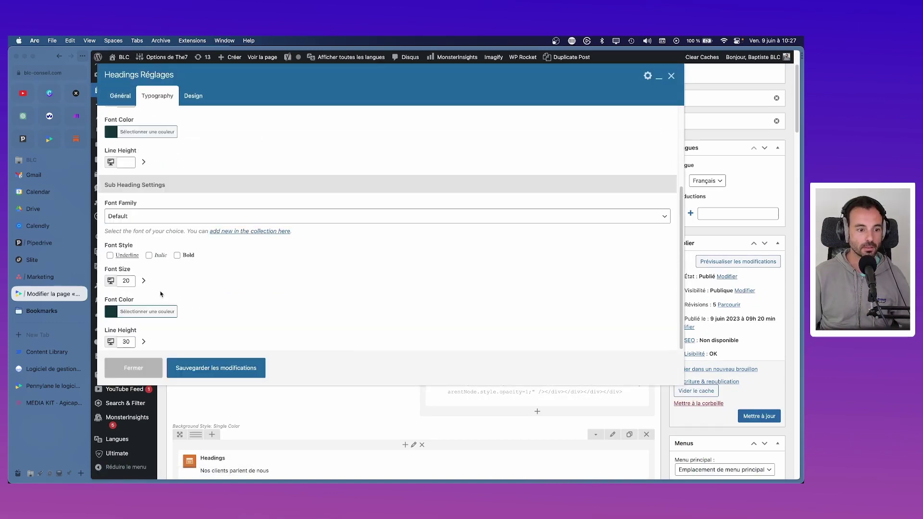
{"action": "left_click", "coordinate": [159, 312]}
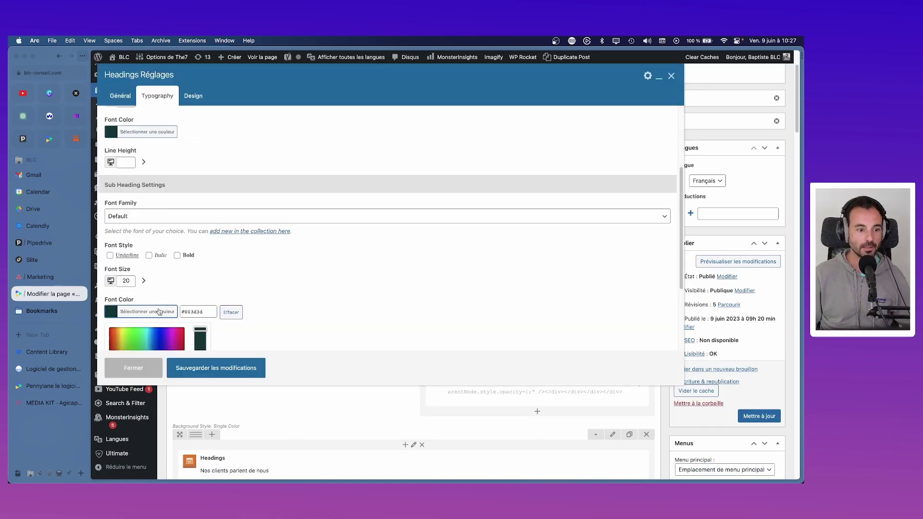
{"action": "triple_click", "coordinate": [197, 311]}
{"action": "type", "text": "#050c33"}
{"action": "left_click", "coordinate": [208, 292]}
- Set the same element's main heading font colour to #050C33 and save the element
{"action": "scroll", "coordinate": [155, 233], "scroll_direction": "up", "scroll_amount": 3}
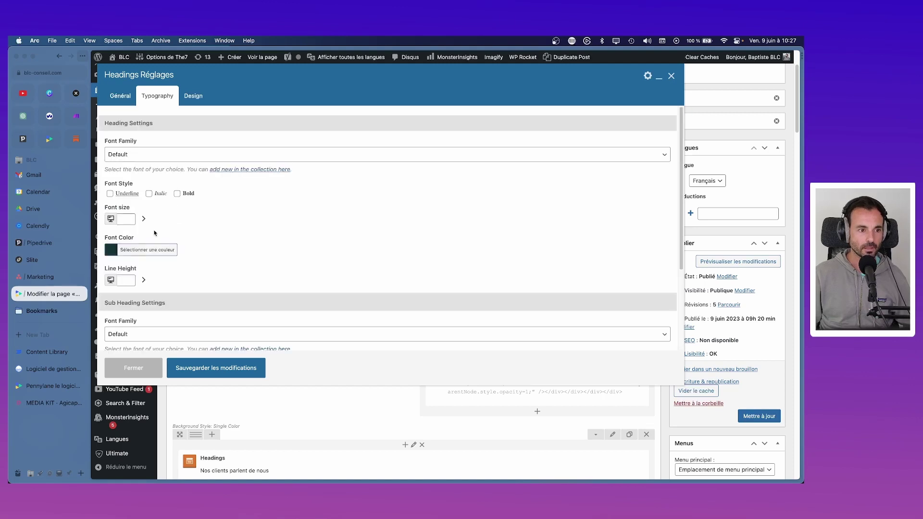
{"action": "left_click", "coordinate": [155, 251]}
{"action": "triple_click", "coordinate": [197, 250]}
{"action": "type", "text": "#050c33"}
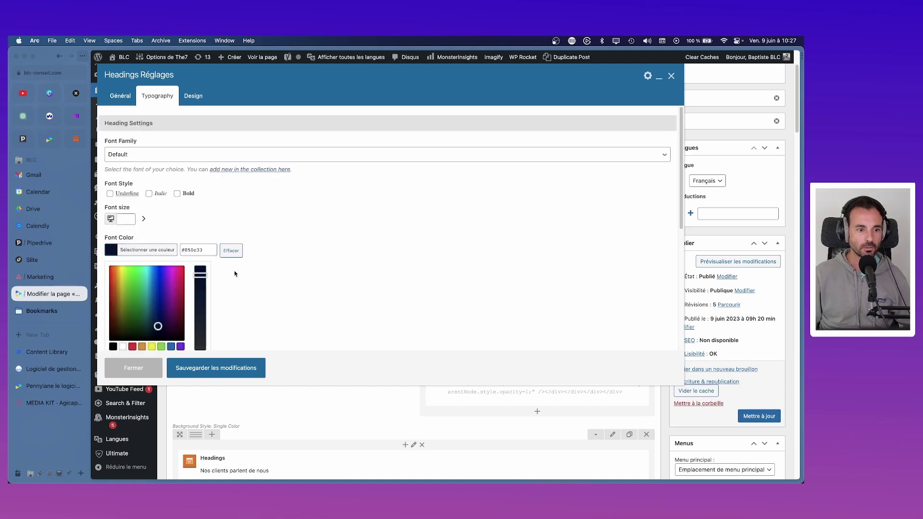
{"action": "left_click", "coordinate": [220, 361]}
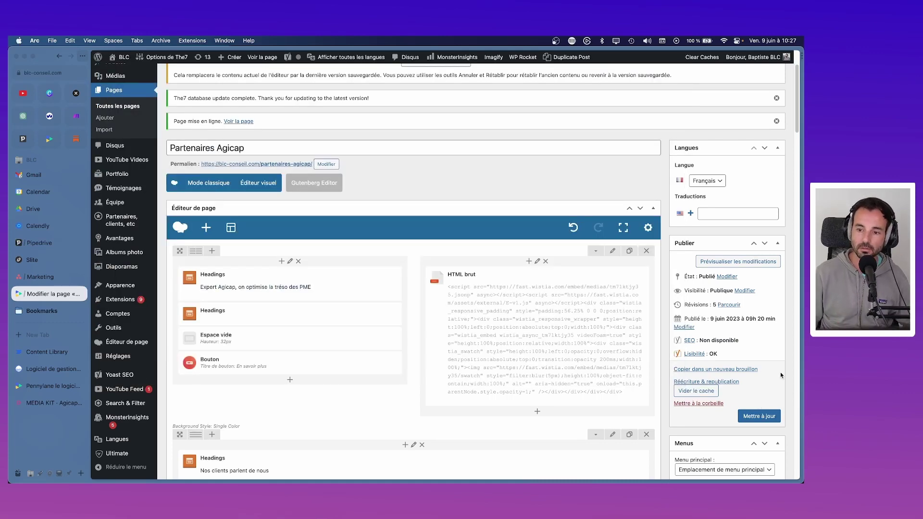
- Preview the page and check the service list colour and the buttons in the "Pourquoi Pennlyane" and "Les prestations BLC" sections
{"action": "left_click", "coordinate": [711, 258]}
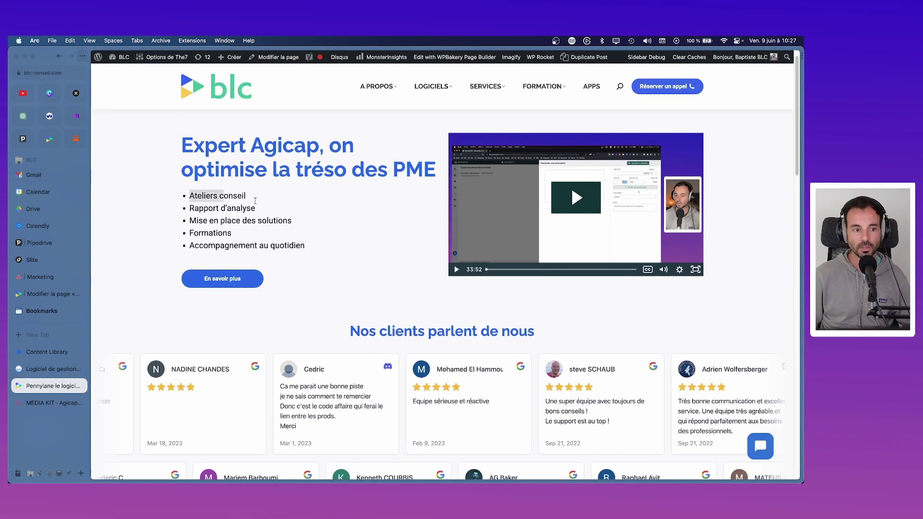
{"action": "left_click_drag", "start_coordinate": [188, 192], "coordinate": [314, 261]}
{"action": "scroll", "coordinate": [314, 261], "scroll_direction": "down", "scroll_amount": 10}
{"action": "scroll", "coordinate": [303, 292], "scroll_direction": "up", "scroll_amount": 3}
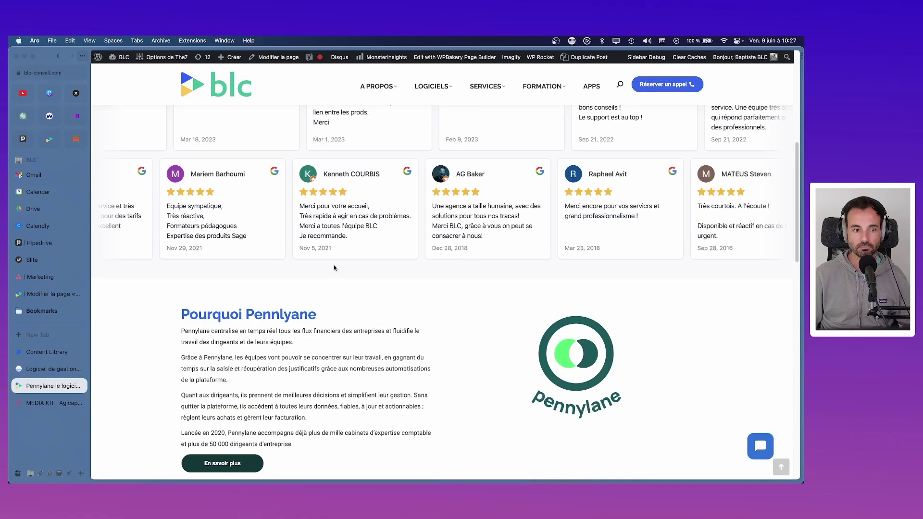
{"action": "scroll", "coordinate": [303, 293], "scroll_direction": "down", "scroll_amount": 4}
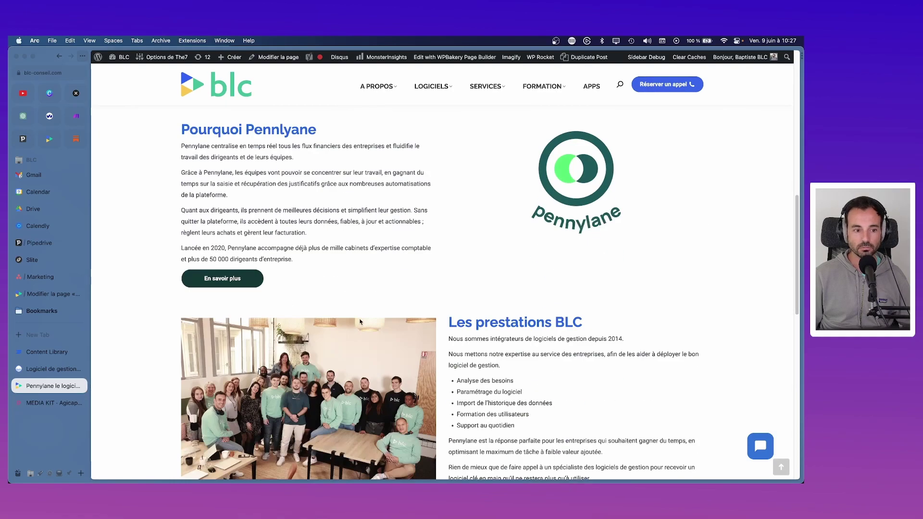
{"action": "scroll", "coordinate": [360, 321], "scroll_direction": "up", "scroll_amount": 7}
{"action": "scroll", "coordinate": [337, 298], "scroll_direction": "down", "scroll_amount": 3}
{"action": "scroll", "coordinate": [317, 284], "scroll_direction": "up", "scroll_amount": 4}
{"action": "scroll", "coordinate": [300, 268], "scroll_direction": "down", "scroll_amount": 3}
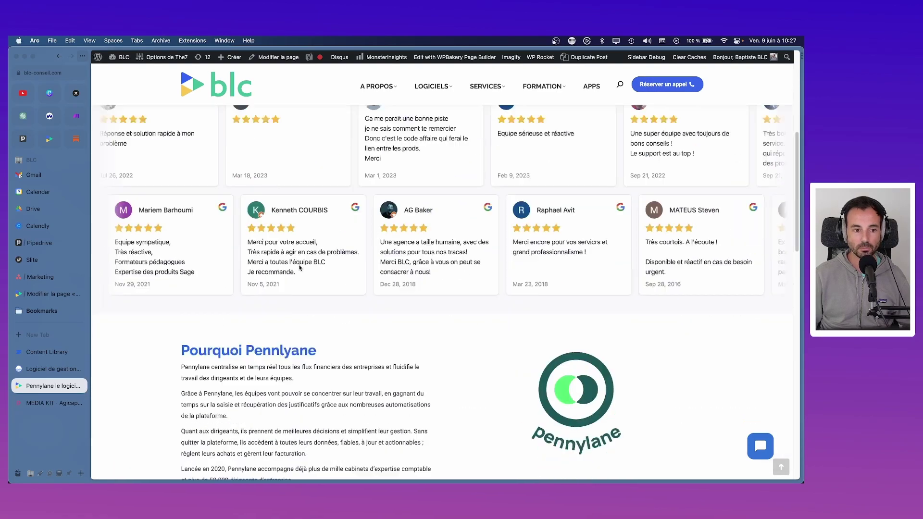
- Duplicate the first section's "En savoir plus" button, move the copy into the "Pourquoi Pennlyane" column and delete that column's old button
{"action": "left_click", "coordinate": [26, 290]}
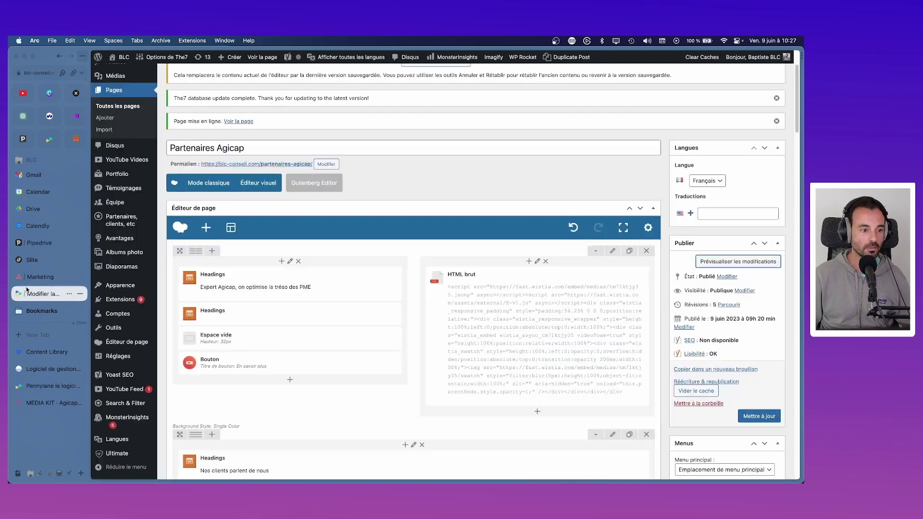
{"action": "scroll", "coordinate": [293, 250], "scroll_direction": "down", "scroll_amount": 5}
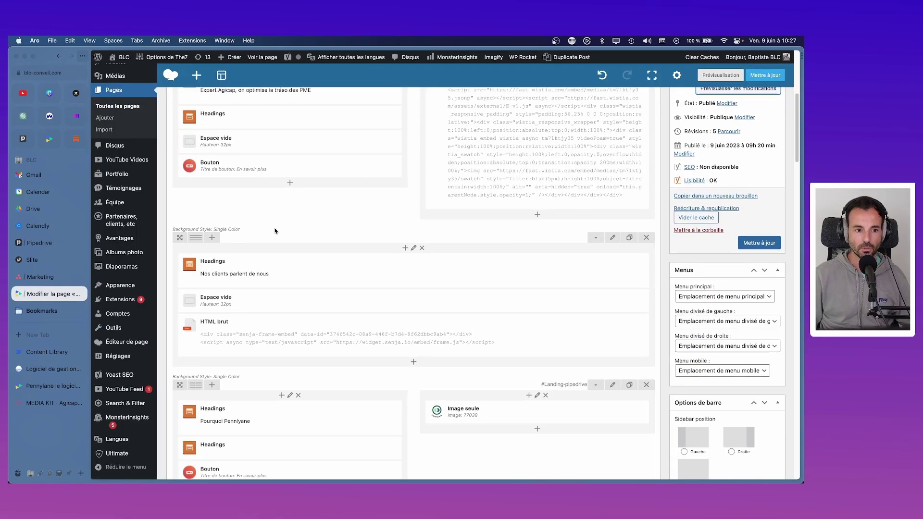
{"action": "mouse_move", "coordinate": [277, 167]}
{"action": "left_click", "coordinate": [304, 167]}
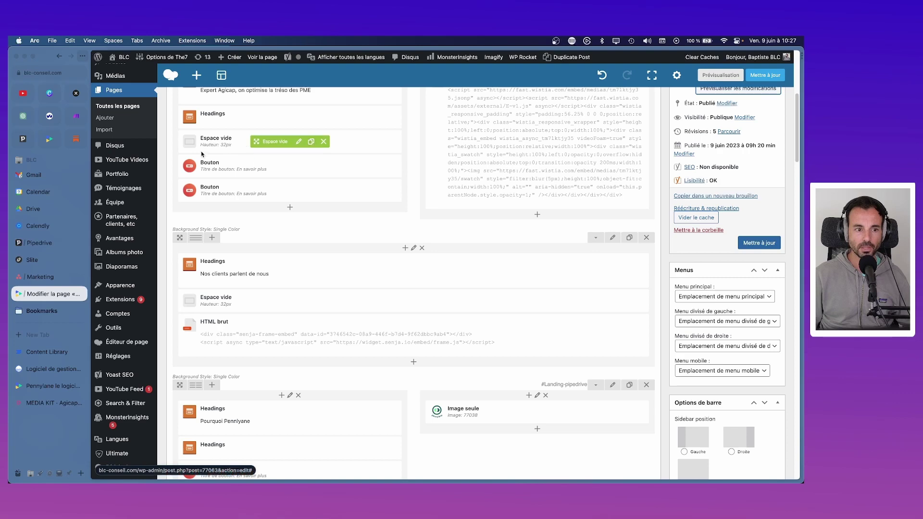
{"action": "scroll", "coordinate": [291, 169], "scroll_direction": "down", "scroll_amount": 3}
{"action": "scroll", "coordinate": [291, 169], "scroll_direction": "up", "scroll_amount": 3}
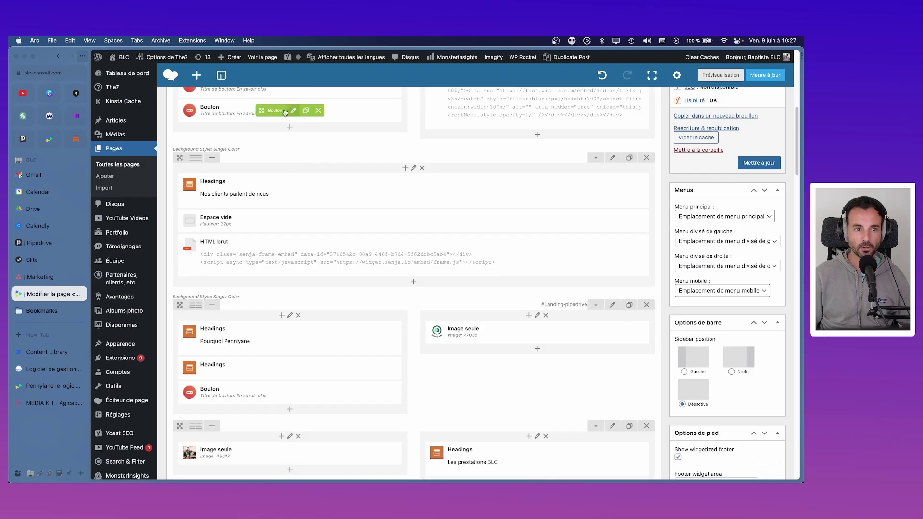
{"action": "left_click_drag", "start_coordinate": [262, 112], "coordinate": [248, 374]}
{"action": "scroll", "coordinate": [464, 341], "scroll_direction": "down", "scroll_amount": 2}
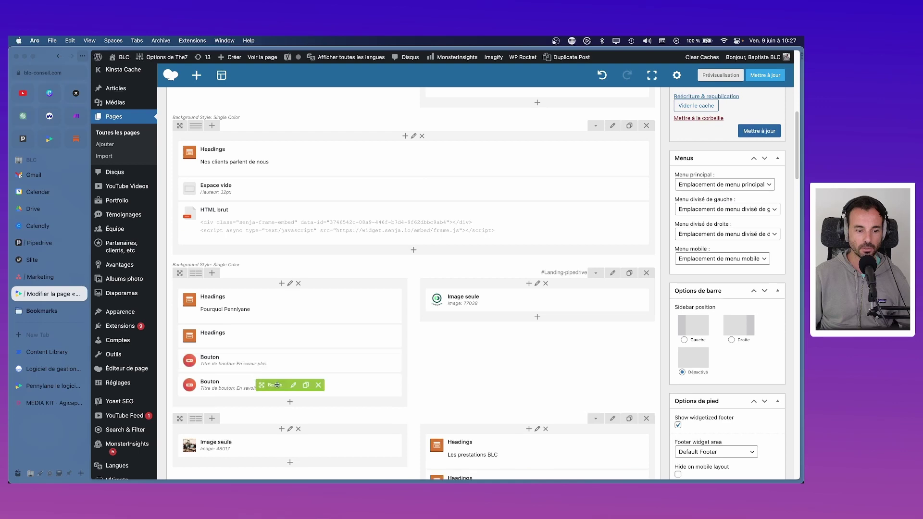
{"action": "left_click", "coordinate": [317, 386]}
- Place a copy of the "En savoir plus" button in the "Les prestations BLC" column and delete its "Besoin d'aide ?" button
{"action": "scroll", "coordinate": [324, 368], "scroll_direction": "down", "scroll_amount": 5}
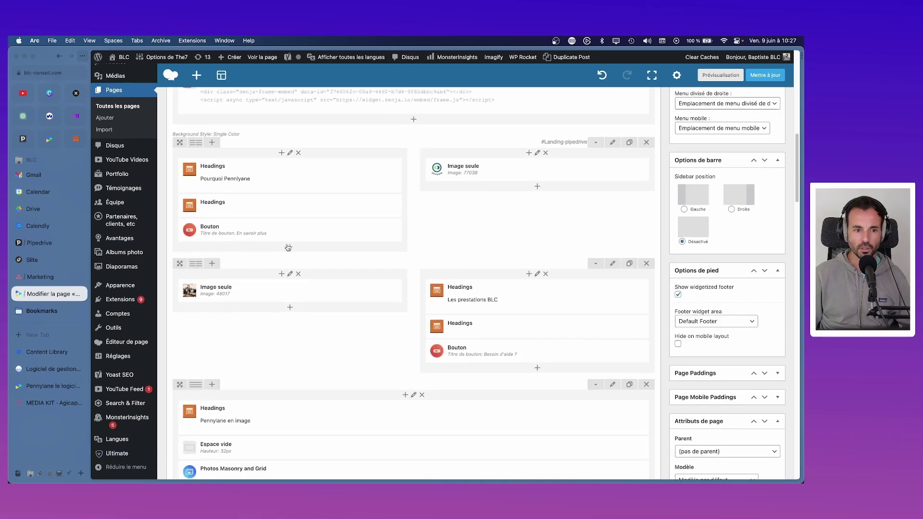
{"action": "left_click", "coordinate": [307, 230]}
{"action": "left_click_drag", "start_coordinate": [286, 255], "coordinate": [486, 366]}
{"action": "left_click", "coordinate": [566, 377]}
{"action": "scroll", "coordinate": [529, 362], "scroll_direction": "down", "scroll_amount": 4}
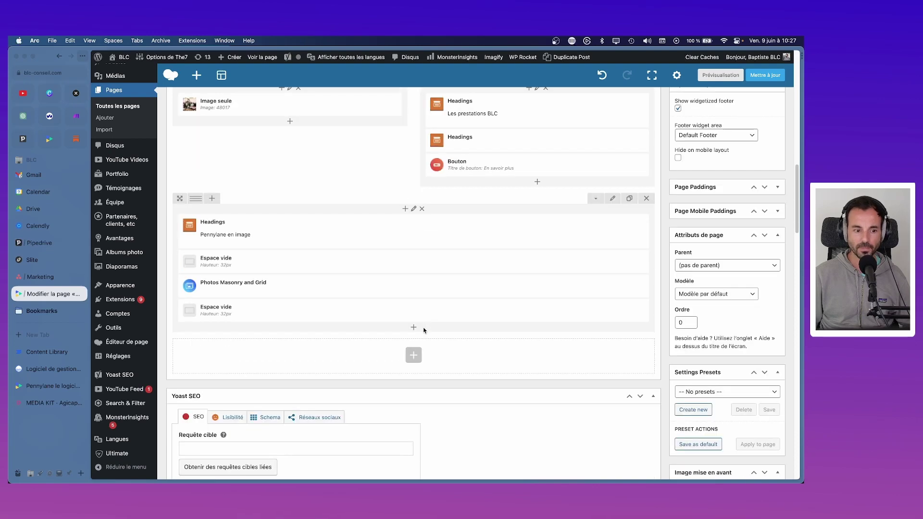
- Set the sub-heading font colour of the description element under "Pourquoi Pennlyane" to Agicap dark blue #050C33 and save it
{"action": "scroll", "coordinate": [428, 330], "scroll_direction": "up", "scroll_amount": 10}
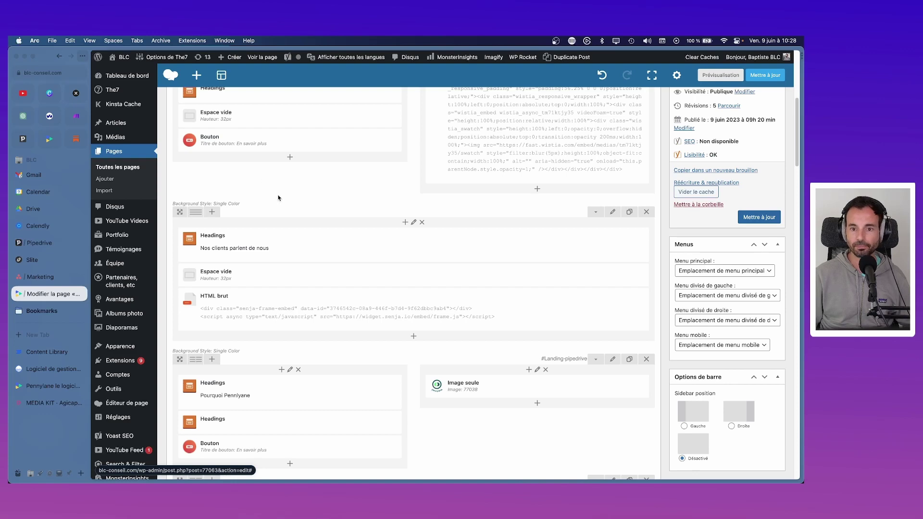
{"action": "scroll", "coordinate": [299, 224], "scroll_direction": "down", "scroll_amount": 1}
{"action": "scroll", "coordinate": [296, 289], "scroll_direction": "down", "scroll_amount": 3}
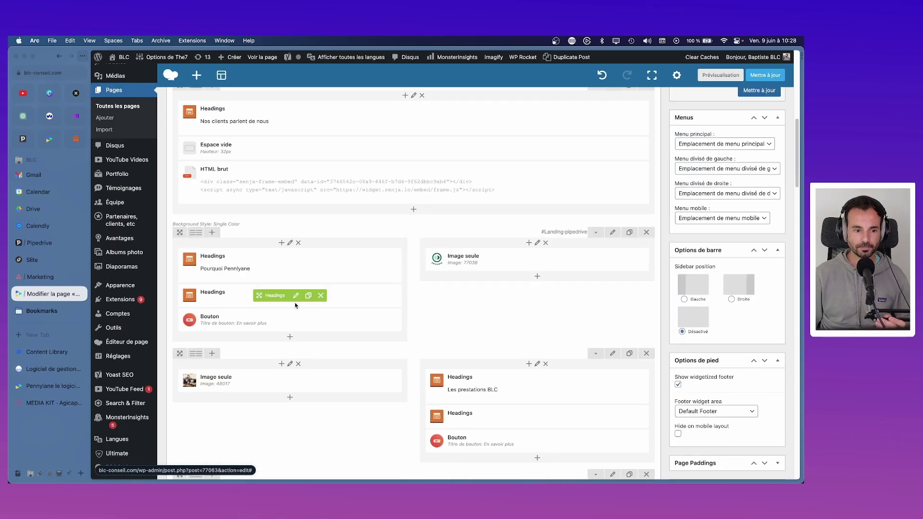
{"action": "left_click", "coordinate": [295, 295]}
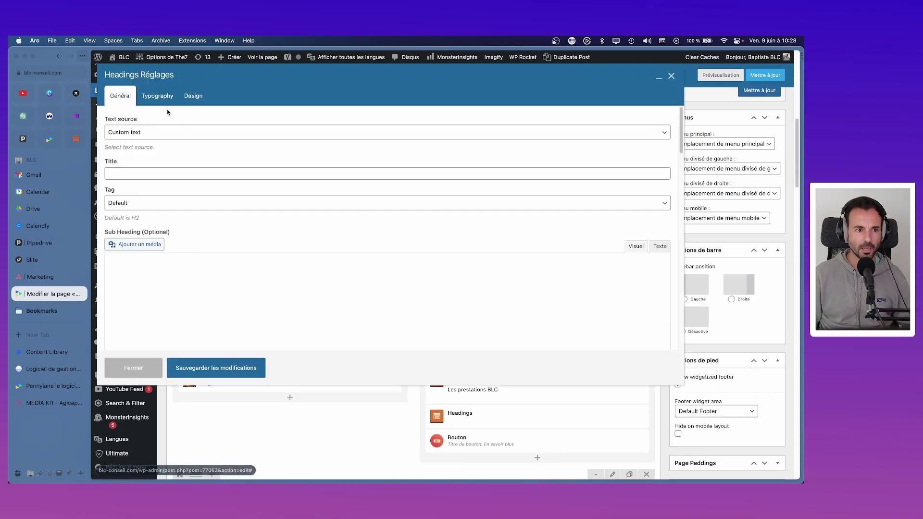
{"action": "left_click", "coordinate": [157, 95]}
{"action": "scroll", "coordinate": [192, 279], "scroll_direction": "down", "scroll_amount": 4}
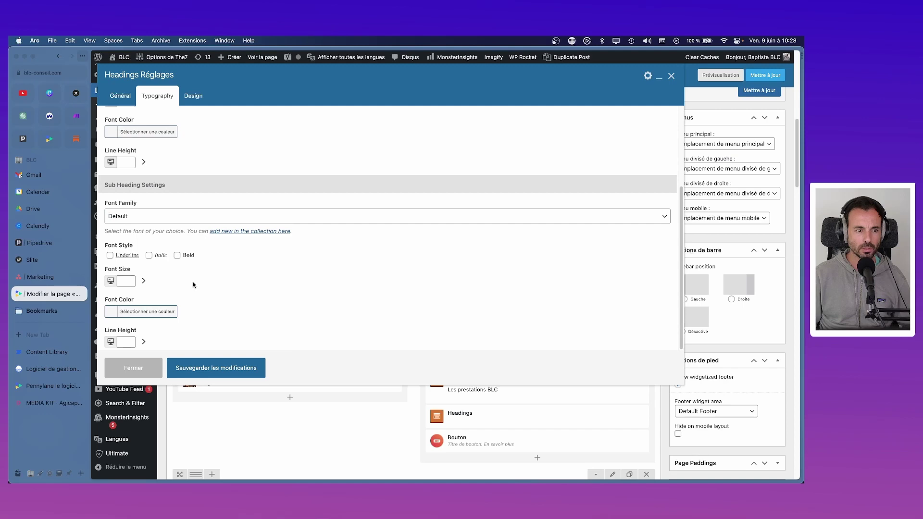
{"action": "left_click", "coordinate": [155, 312]}
{"action": "left_click", "coordinate": [207, 349]}
{"action": "left_click", "coordinate": [244, 355]}
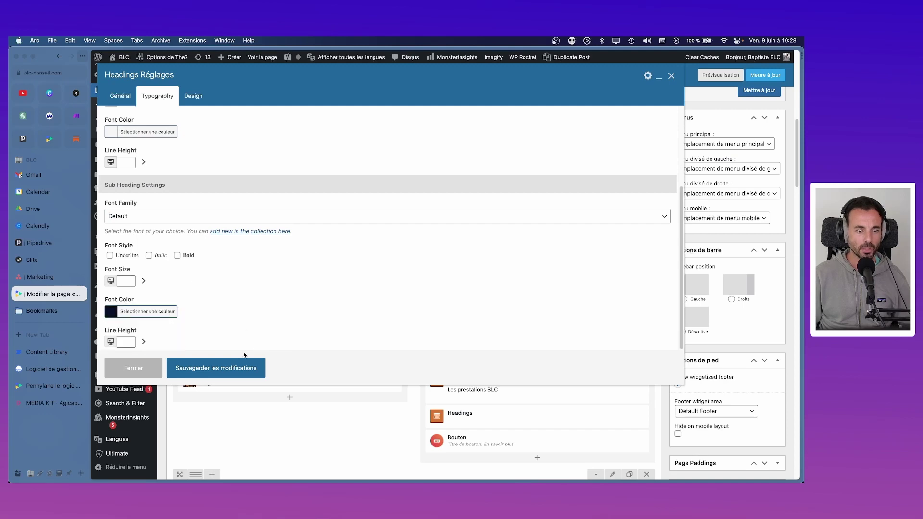
{"action": "left_click", "coordinate": [239, 366]}
{"action": "scroll", "coordinate": [498, 275], "scroll_direction": "down", "scroll_amount": 3}
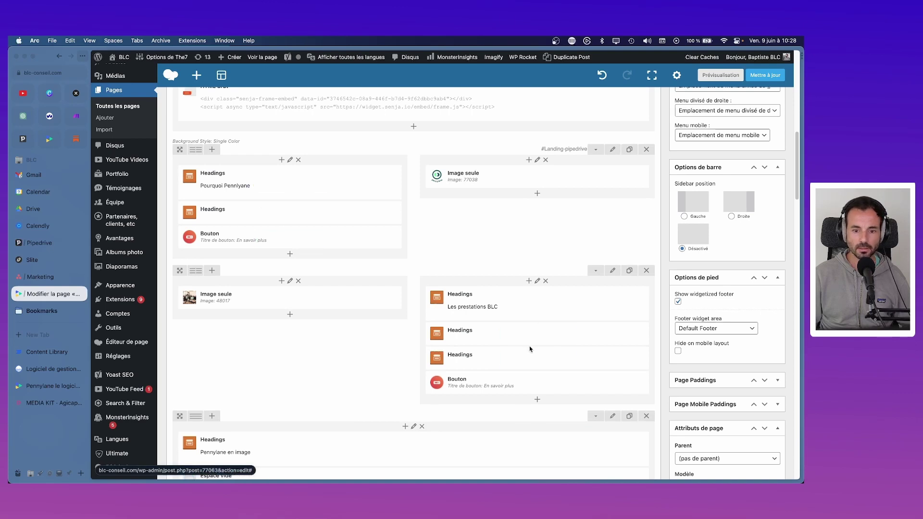
- Remove the surplus Headings elements from the Les prestations BLC column, keeping one between its title and the button
{"action": "left_click", "coordinate": [555, 358]}
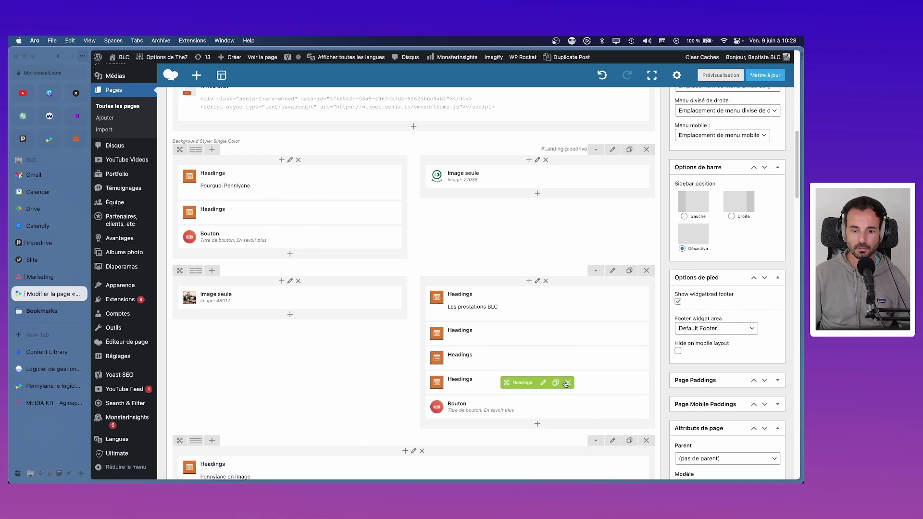
{"action": "left_click", "coordinate": [568, 383]}
{"action": "left_click", "coordinate": [568, 359]}
- Set the sub heading font color of the remaining text heading under Les prestations BLC to #050c33 and save the changes
{"action": "left_click", "coordinate": [543, 335]}
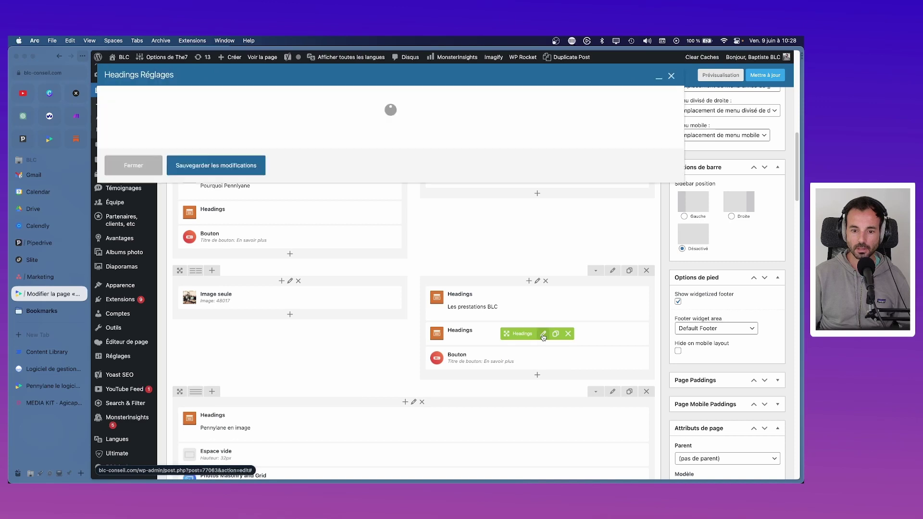
{"action": "left_click", "coordinate": [154, 98]}
{"action": "scroll", "coordinate": [186, 262], "scroll_direction": "down", "scroll_amount": 5}
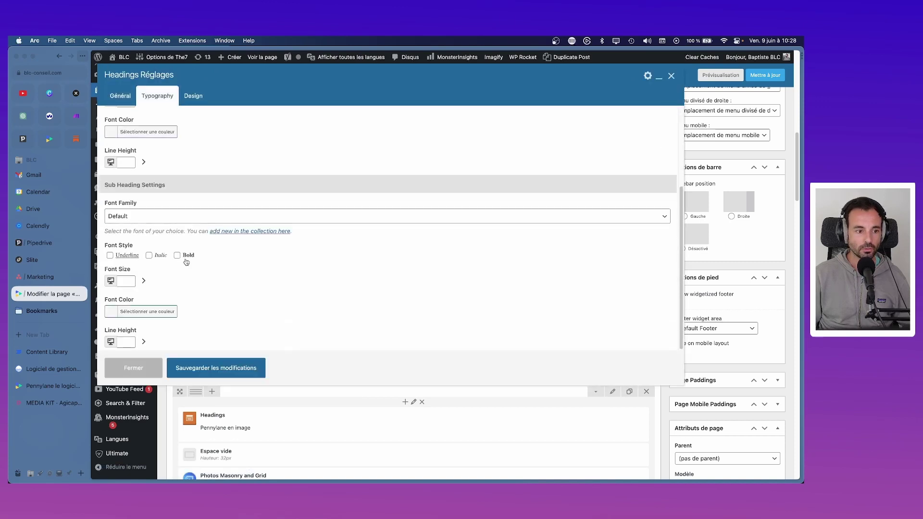
{"action": "left_click", "coordinate": [147, 311]}
{"action": "left_click", "coordinate": [198, 311]}
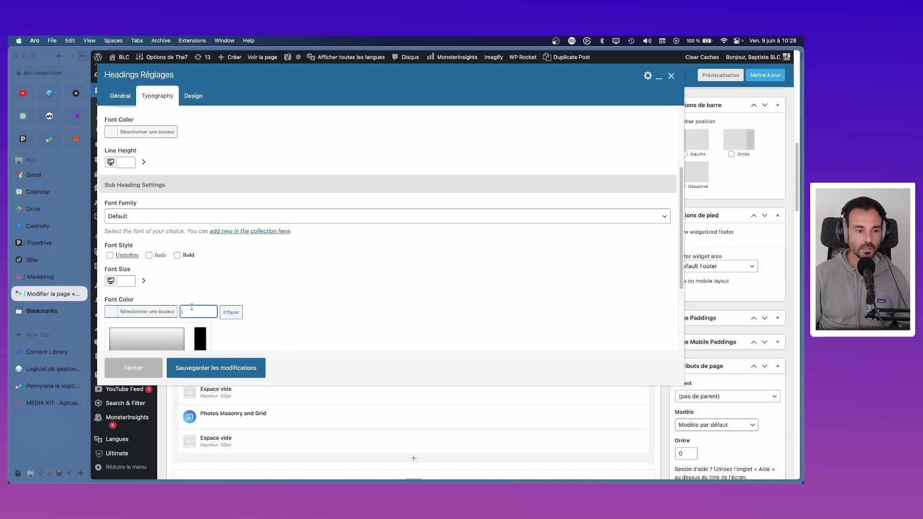
{"action": "type", "text": "#050c33"}
{"action": "left_click", "coordinate": [225, 369]}
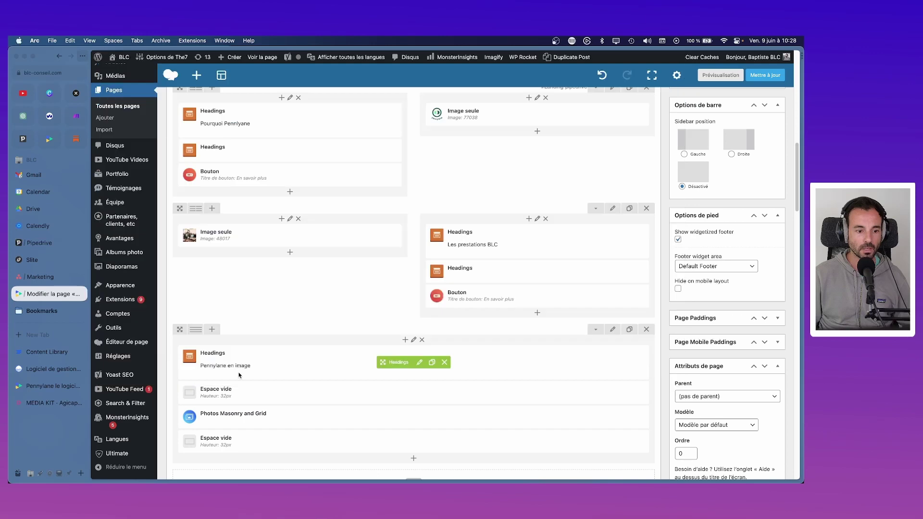
- Preview the page and examine the headings and body text from the banner down to the Pennylane en image section
{"action": "left_click", "coordinate": [721, 76]}
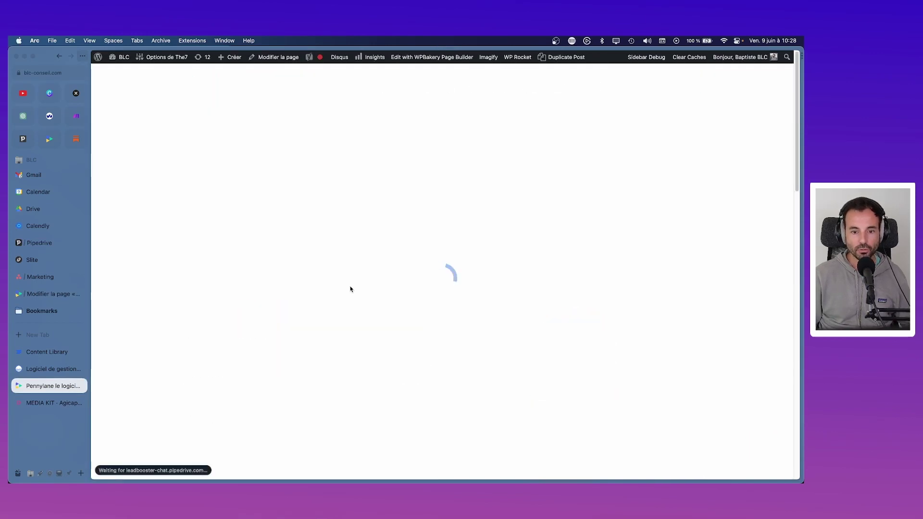
{"action": "scroll", "coordinate": [200, 230], "scroll_direction": "down", "scroll_amount": 5}
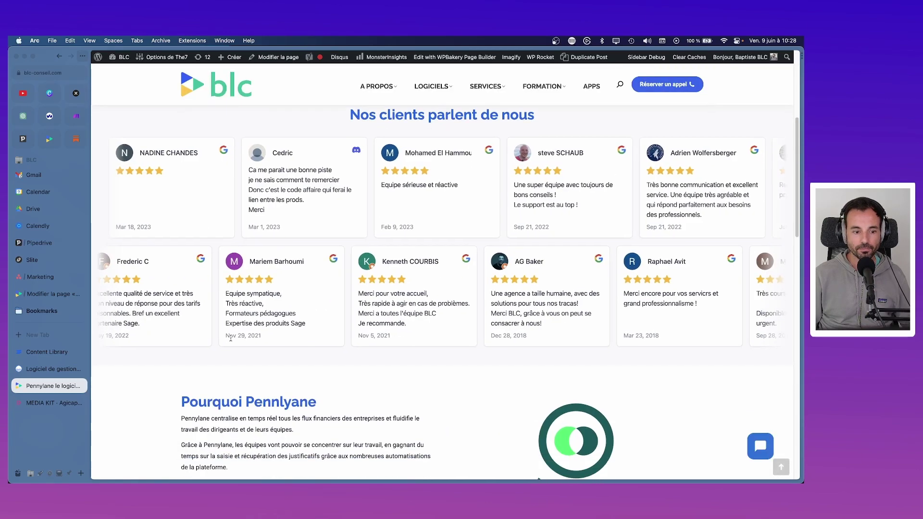
{"action": "scroll", "coordinate": [231, 338], "scroll_direction": "down", "scroll_amount": 4}
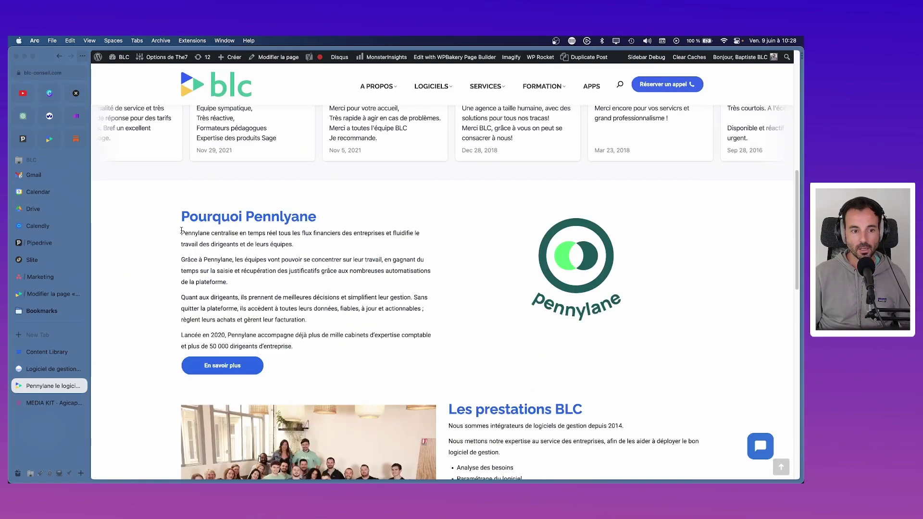
{"action": "left_click_drag", "start_coordinate": [181, 231], "coordinate": [316, 346]}
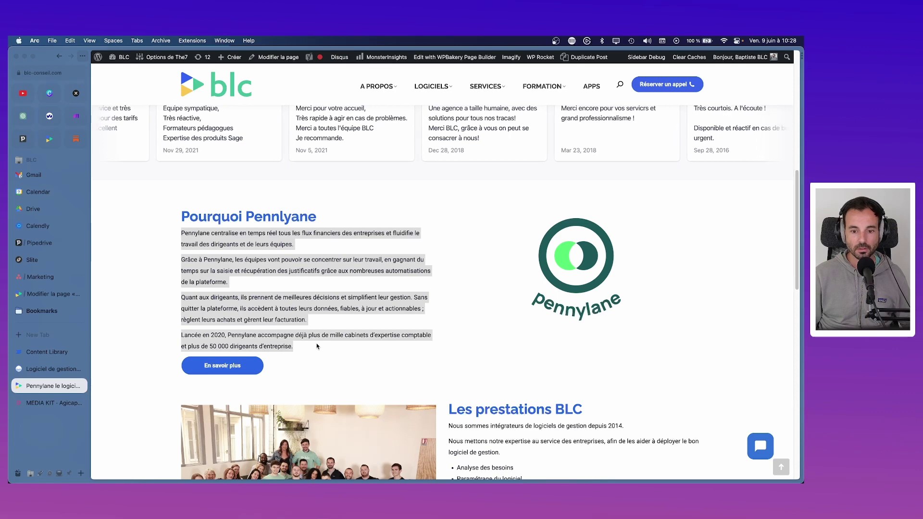
{"action": "scroll", "coordinate": [523, 344], "scroll_direction": "down", "scroll_amount": 4}
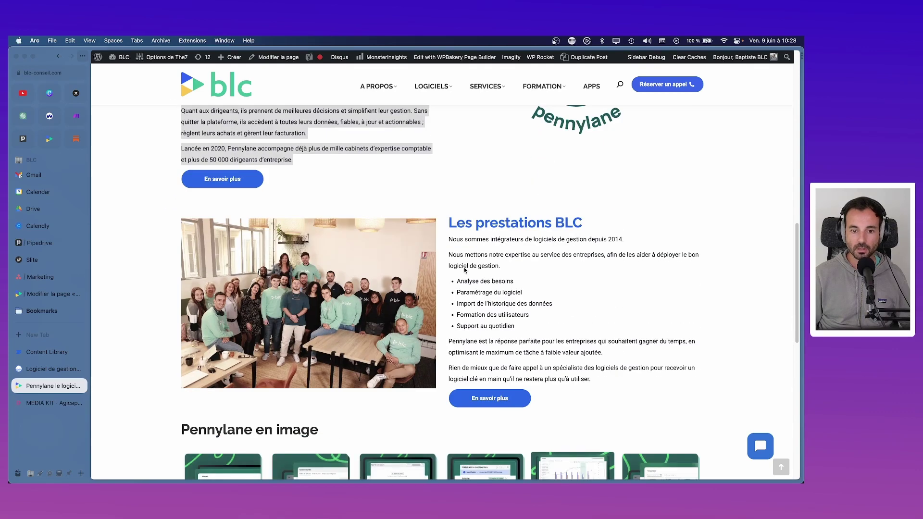
{"action": "left_click_drag", "start_coordinate": [450, 240], "coordinate": [567, 352]}
{"action": "scroll", "coordinate": [560, 344], "scroll_direction": "down", "scroll_amount": 3}
{"action": "scroll", "coordinate": [560, 345], "scroll_direction": "up", "scroll_amount": 15}
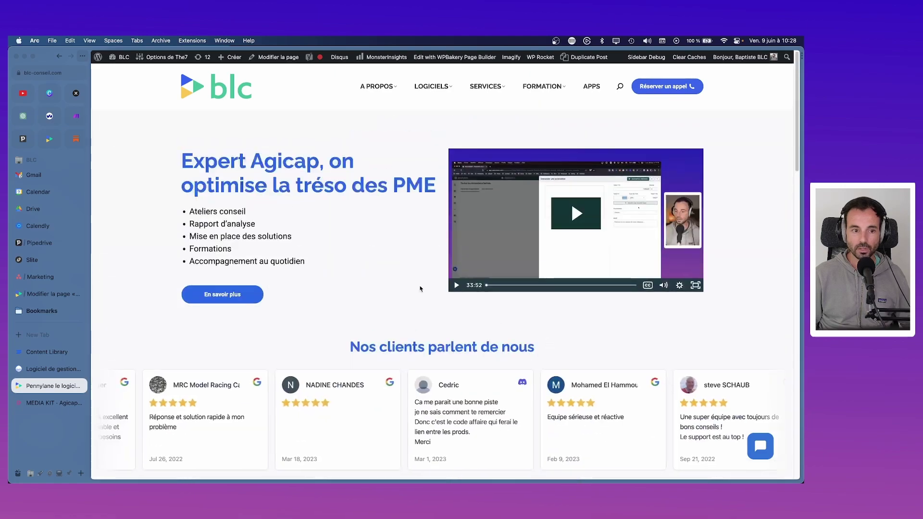
{"action": "scroll", "coordinate": [392, 329], "scroll_direction": "down", "scroll_amount": 7}
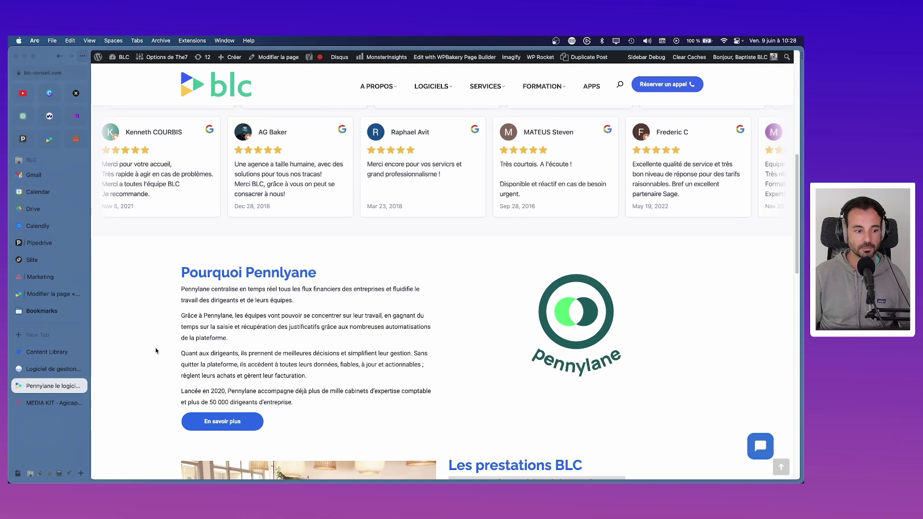
{"action": "left_click", "coordinate": [53, 403]}
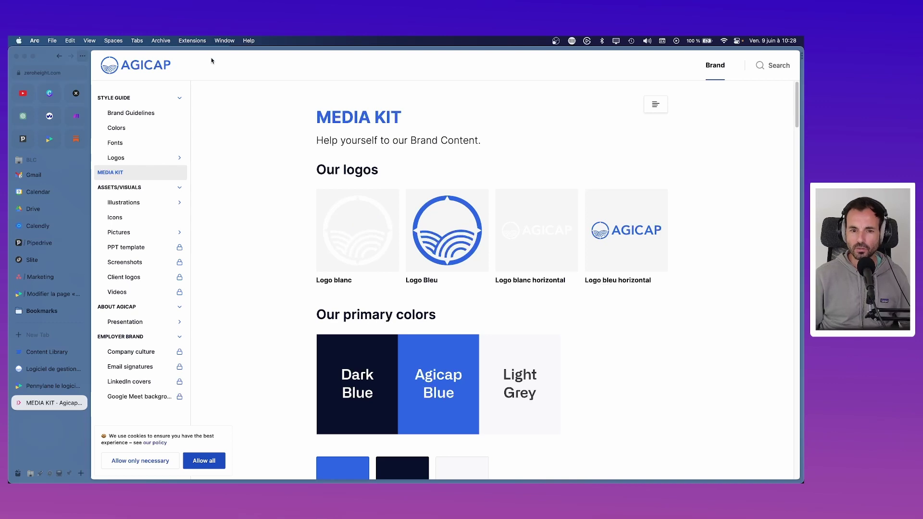
{"action": "left_click", "coordinate": [44, 297]}
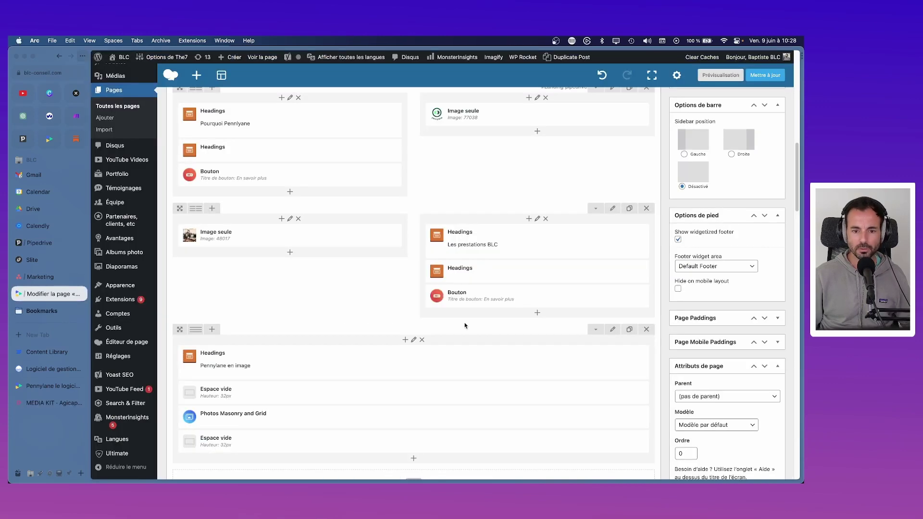
{"action": "left_click", "coordinate": [49, 387]}
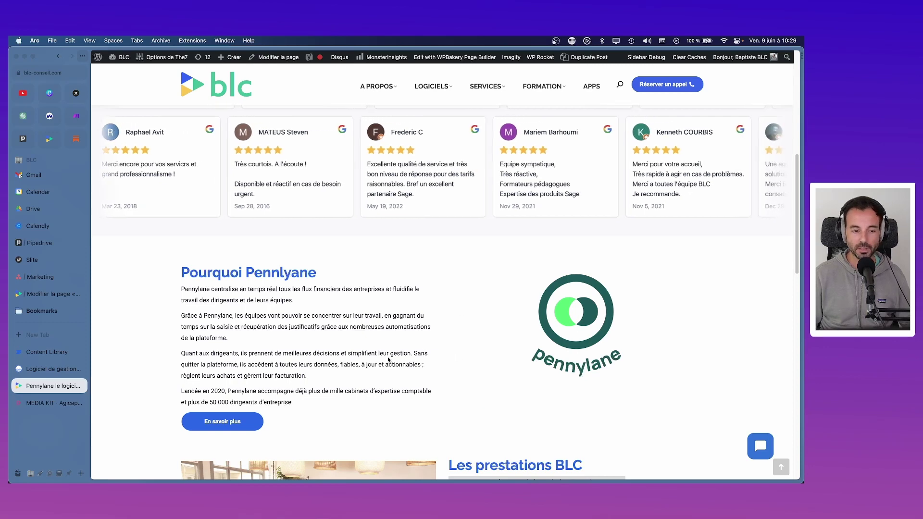
{"action": "key", "text": "ctrl+Tab"}
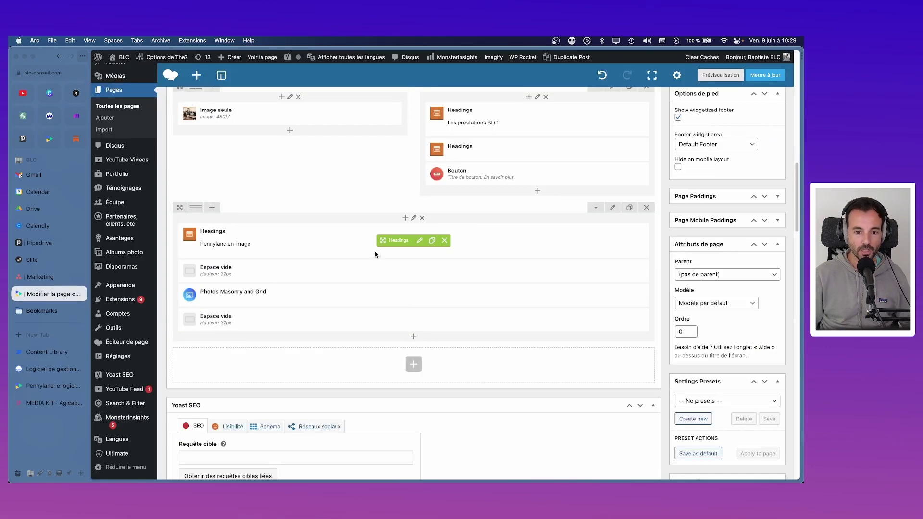
{"action": "scroll", "coordinate": [380, 256], "scroll_direction": "up", "scroll_amount": 10}
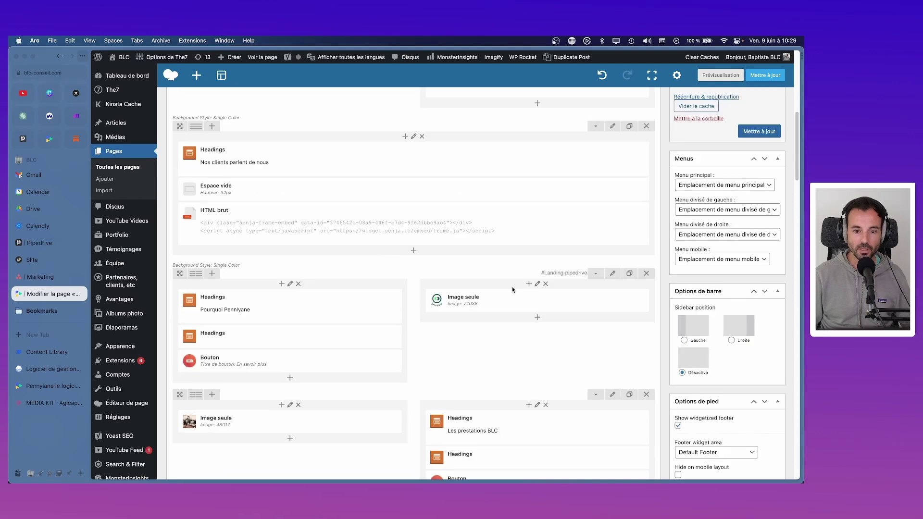
{"action": "mouse_move", "coordinate": [193, 279]}
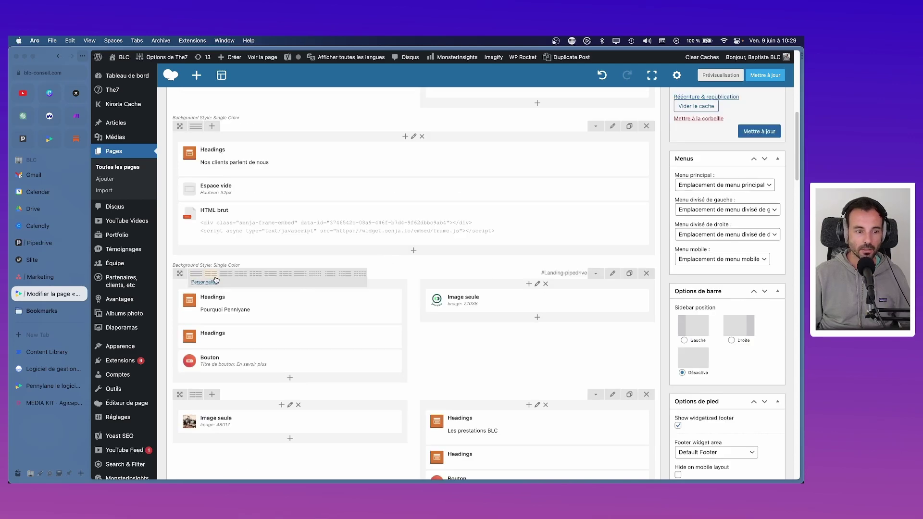
{"action": "mouse_move", "coordinate": [570, 305]}
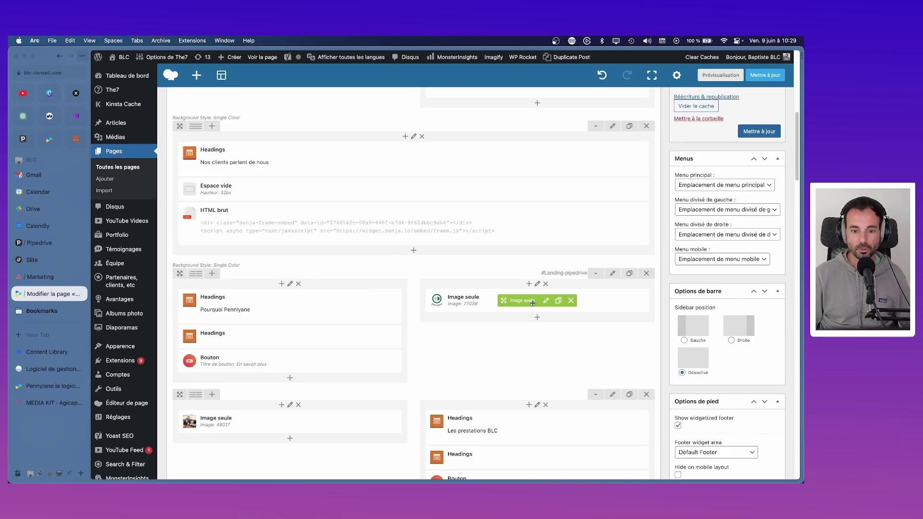
- Download the Logo bleu horizontal assets from the Agicap media kit page
{"action": "left_click", "coordinate": [37, 408]}
{"action": "mouse_move", "coordinate": [646, 235]}
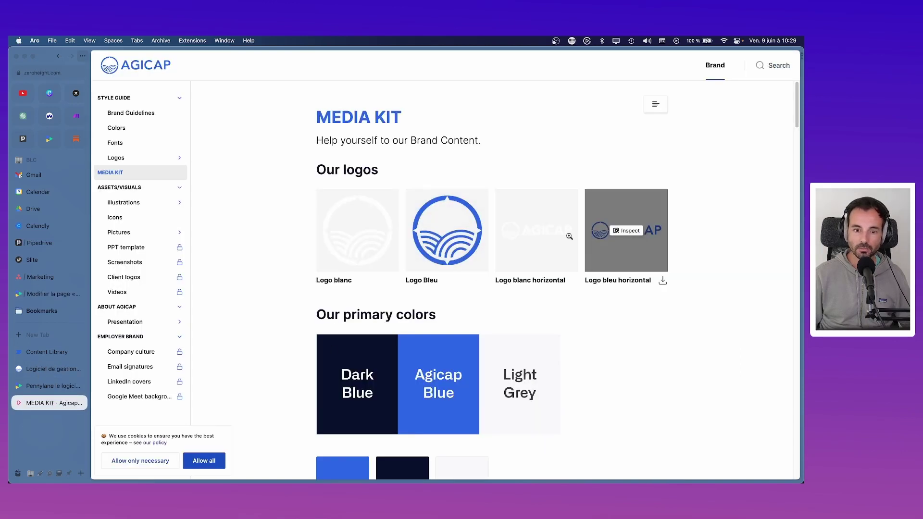
{"action": "left_click", "coordinate": [662, 280]}
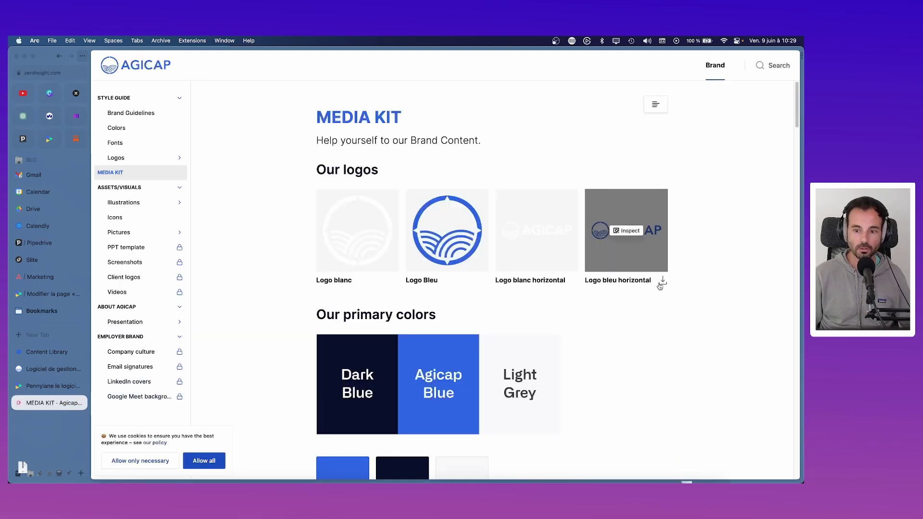
{"action": "left_click", "coordinate": [662, 281]}
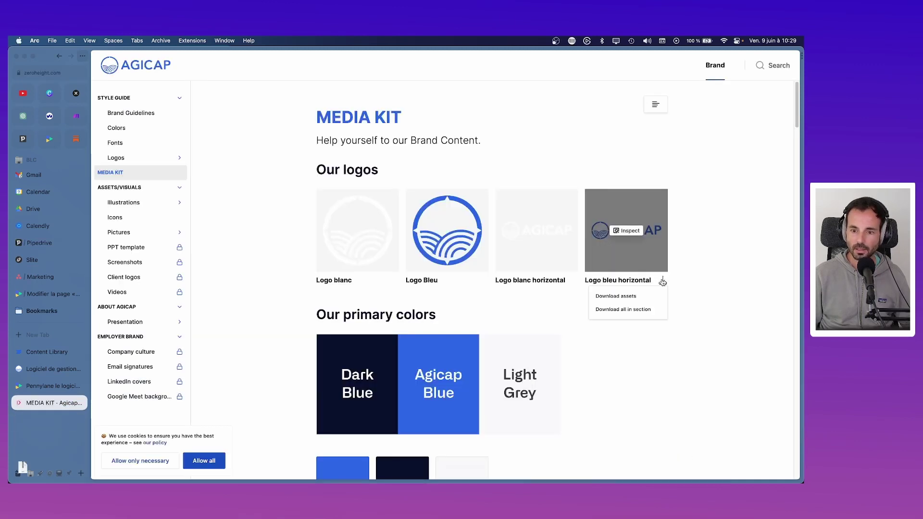
- Open the media library from the settings of the Pennylane logo image in the page editor
{"action": "left_click", "coordinate": [34, 295]}
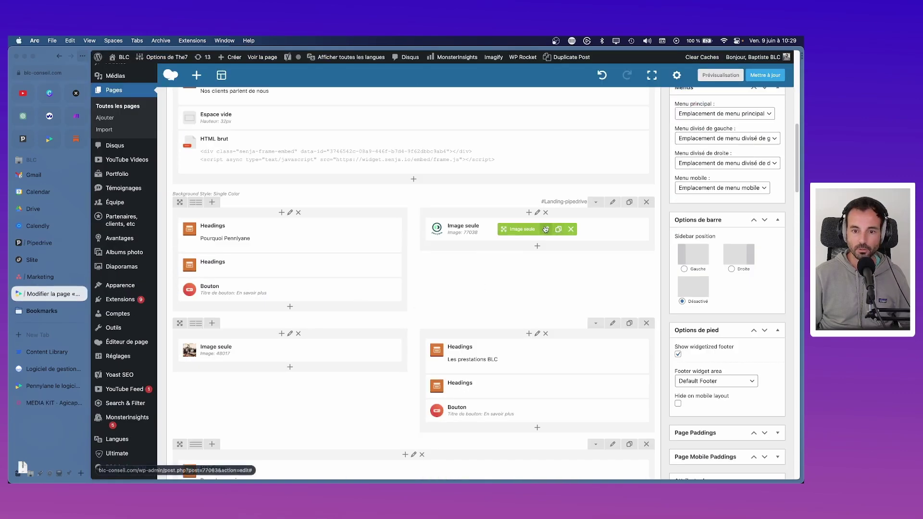
{"action": "left_click", "coordinate": [545, 229]}
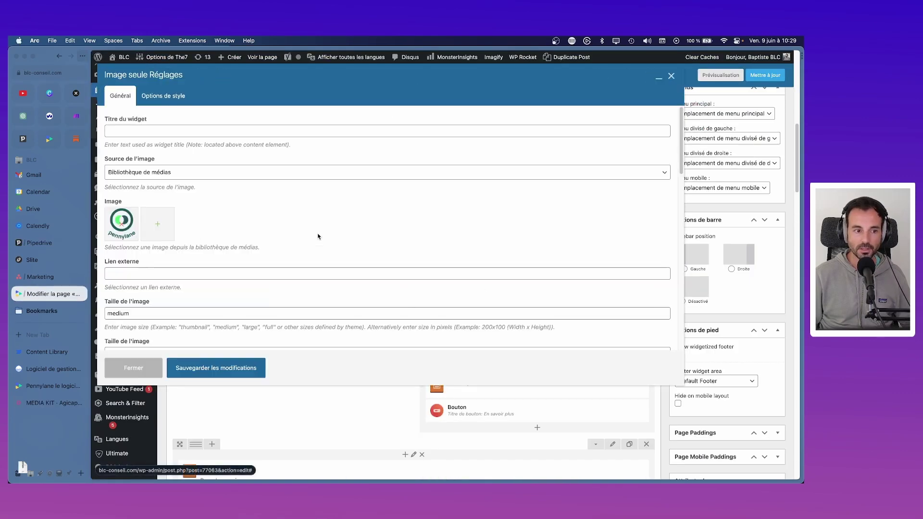
{"action": "left_click", "coordinate": [121, 228]}
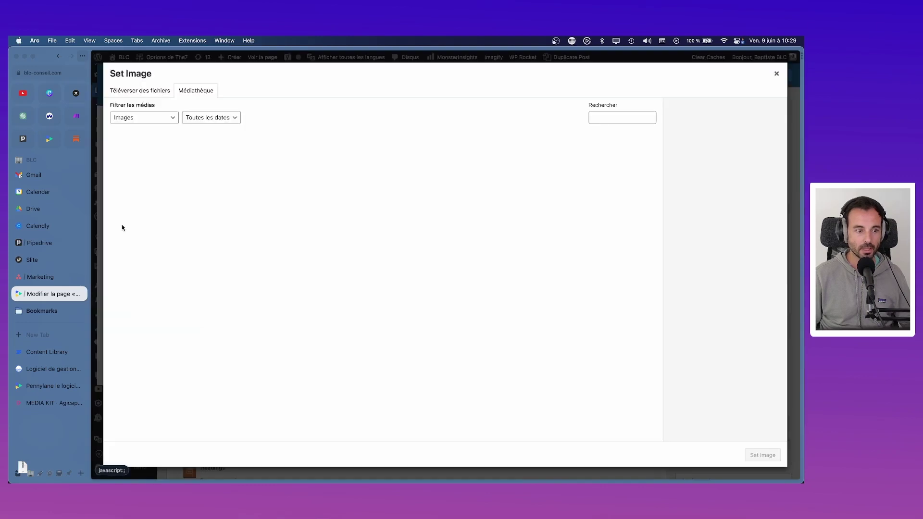
- Switch to Finder and extract the downloaded ZH Logos zip archive in the Téléchargements folder
{"action": "left_click", "coordinate": [99, 465]}
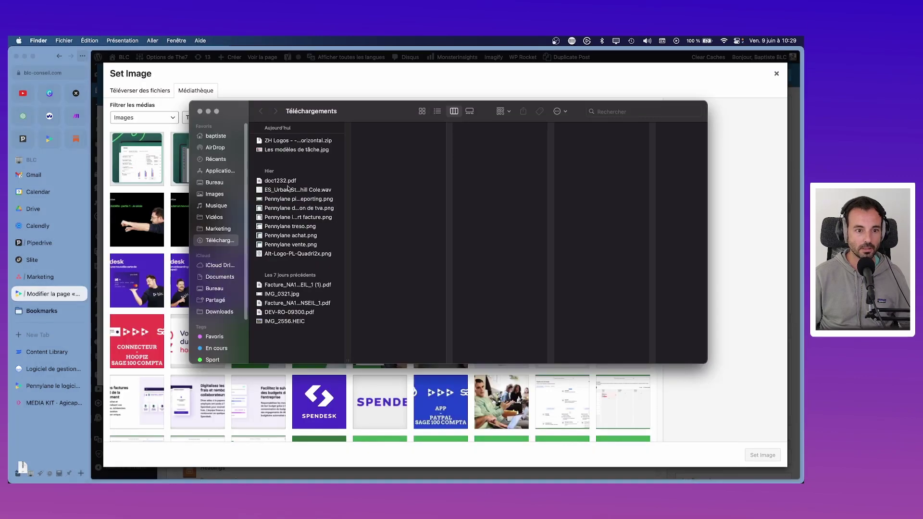
{"action": "left_click", "coordinate": [285, 141]}
{"action": "double_click", "coordinate": [285, 141]}
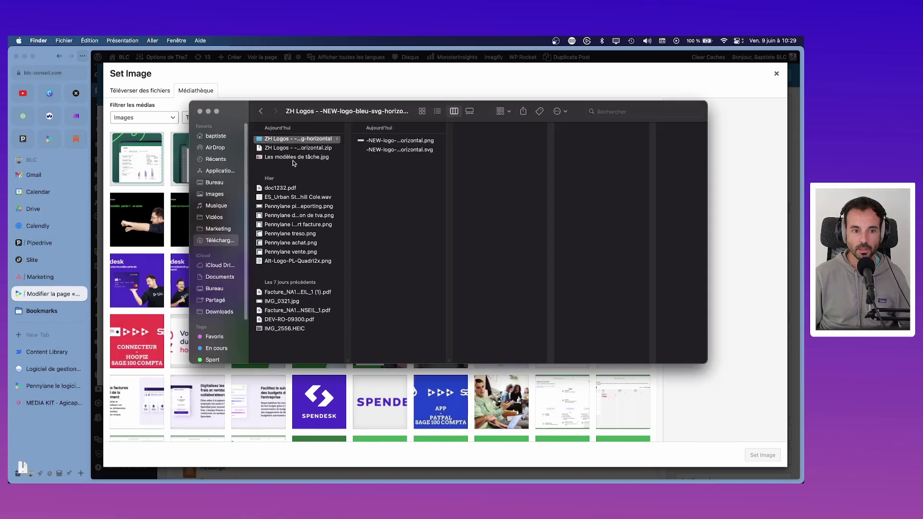
- Compare the PNG and SVG versions of the logo and upload -NEW-logo-bleu-svg-horizontal.png to the media library
{"action": "left_click", "coordinate": [425, 141]}
{"action": "key", "text": "Down"}
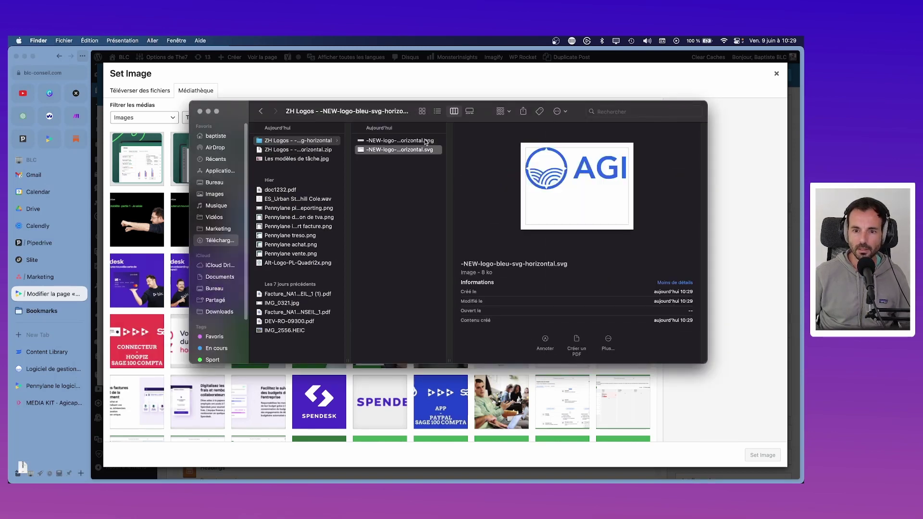
{"action": "key", "text": "Up"}
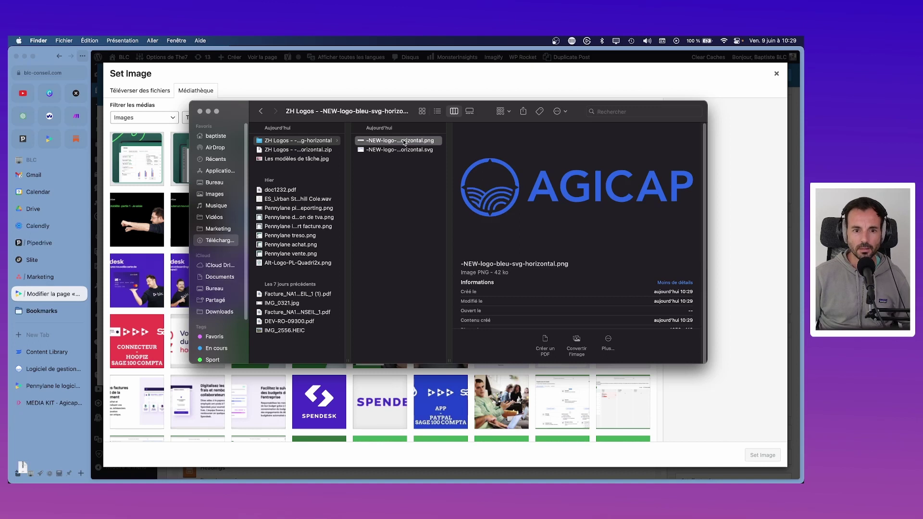
{"action": "left_click", "coordinate": [404, 150]}
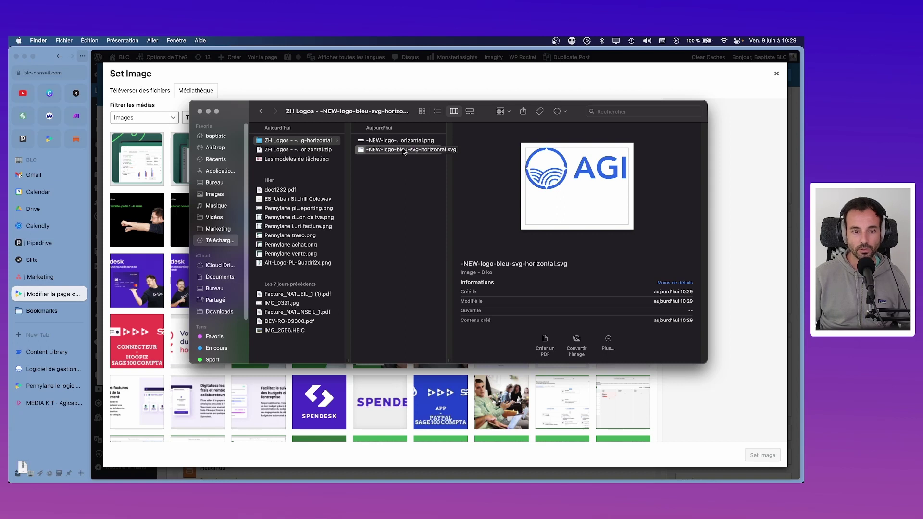
{"action": "left_click", "coordinate": [403, 140]}
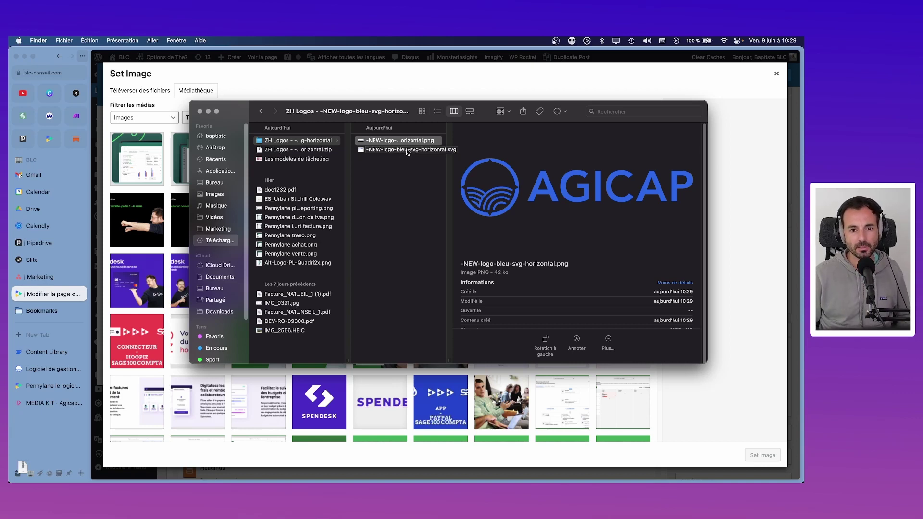
{"action": "left_click_drag", "start_coordinate": [404, 143], "coordinate": [192, 217]}
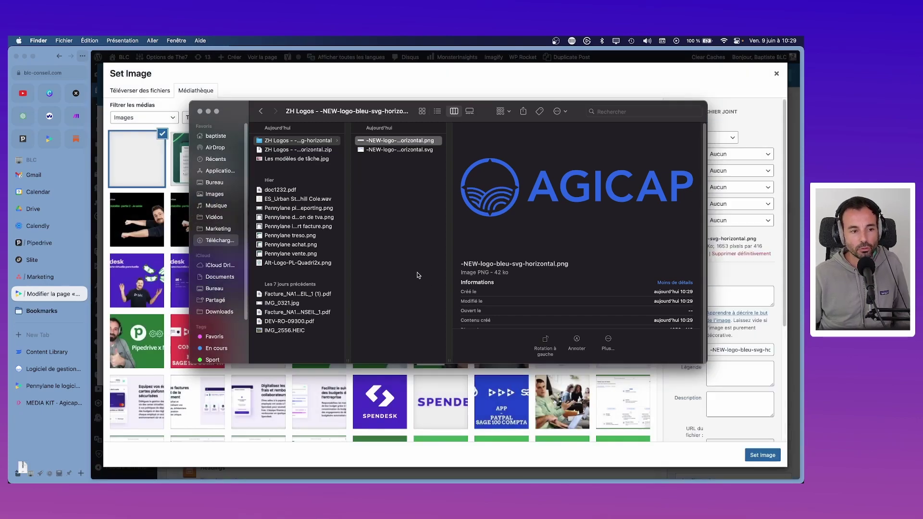
{"action": "left_click", "coordinate": [770, 143]}
- Enter "Partenaire Agicap" as the title, description and alternative text of the uploaded horizontal Agicap logo
{"action": "scroll", "coordinate": [736, 350], "scroll_direction": "down", "scroll_amount": 8}
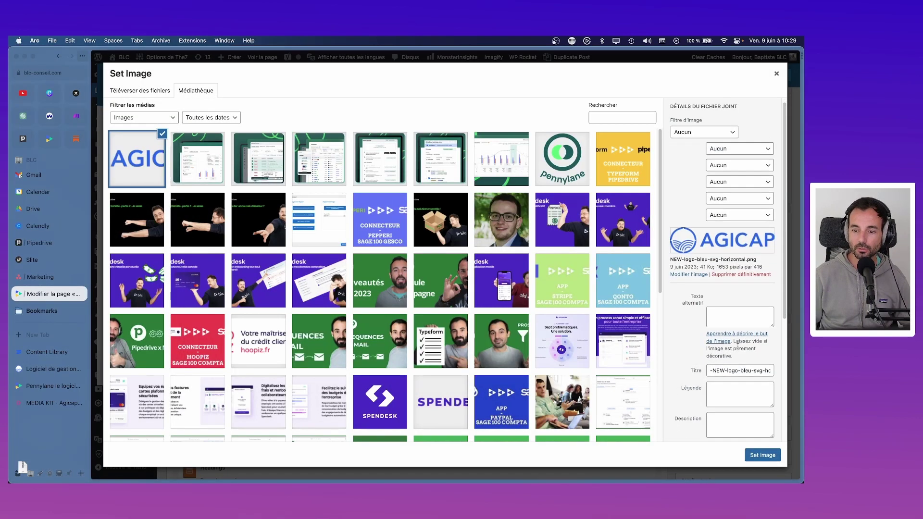
{"action": "scroll", "coordinate": [735, 416], "scroll_direction": "up", "scroll_amount": 5}
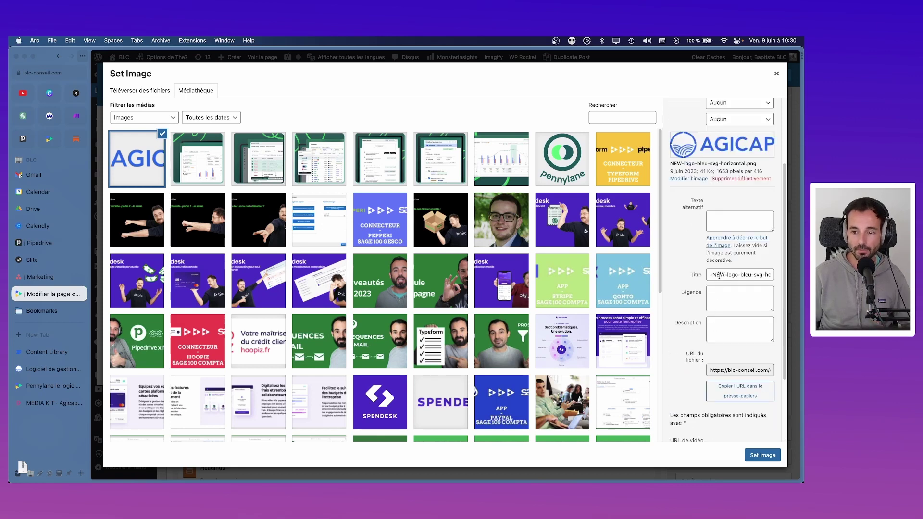
{"action": "triple_click", "coordinate": [718, 275]}
{"action": "type", "text": "Part"}
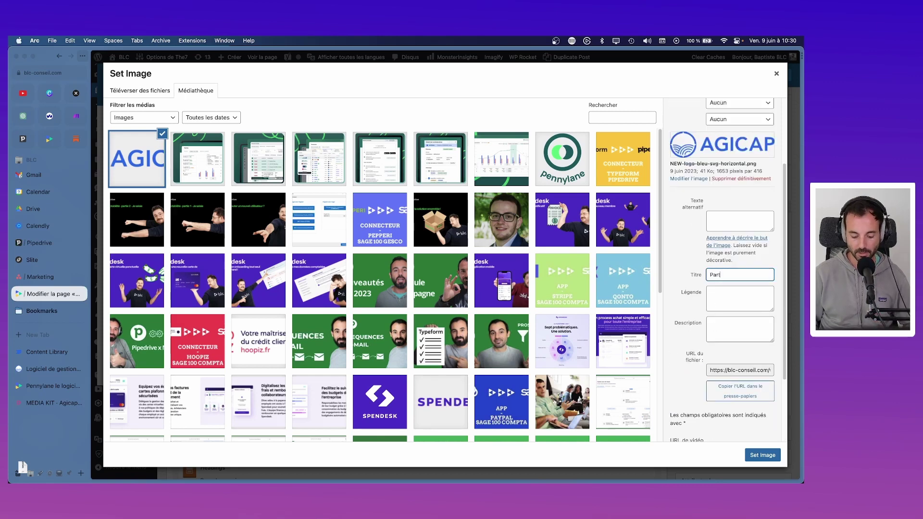
{"action": "type", "text": "enaire Agicap"}
{"action": "key", "text": "super+a"}
{"action": "key", "text": "super+c"}
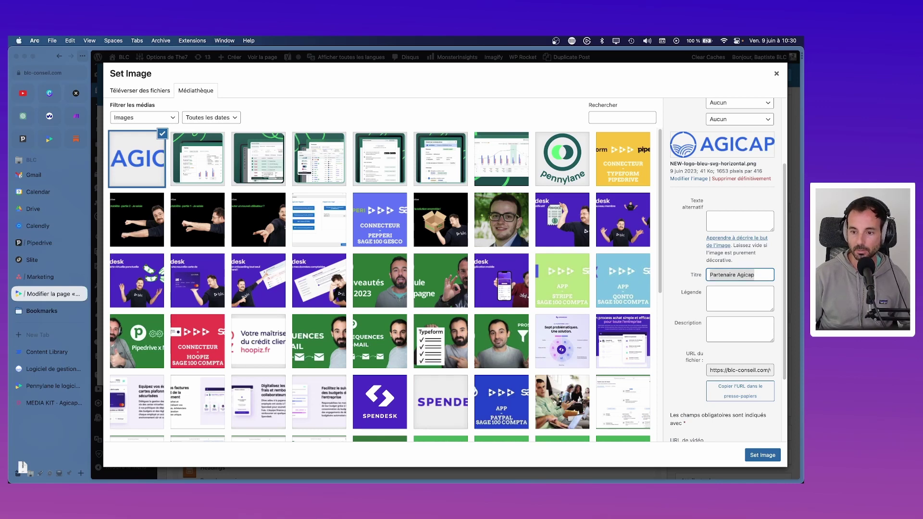
{"action": "left_click", "coordinate": [726, 331]}
{"action": "left_click", "coordinate": [732, 223]}
{"action": "key", "text": "super+v"}
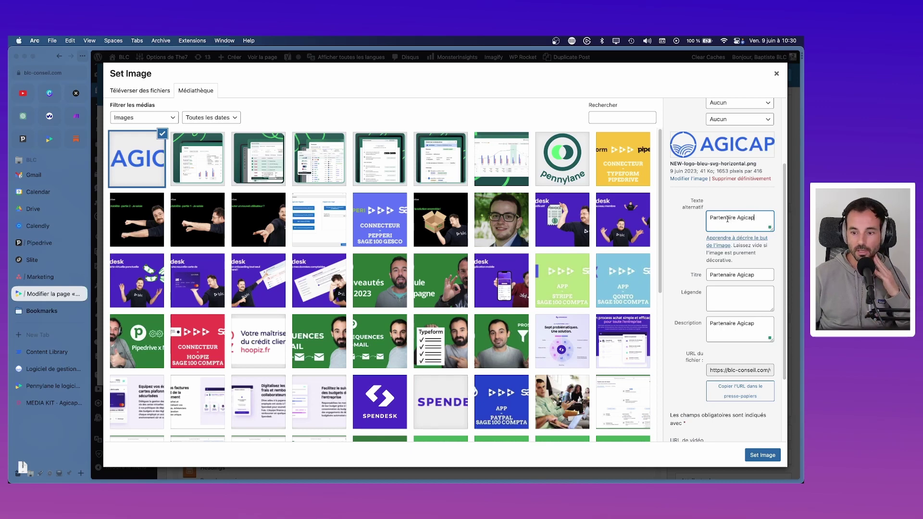
- Save the horizontal Agicap logo as the image beside the "Pourquoi Pennlyane" text and preview that section of the page
{"action": "left_click", "coordinate": [763, 454]}
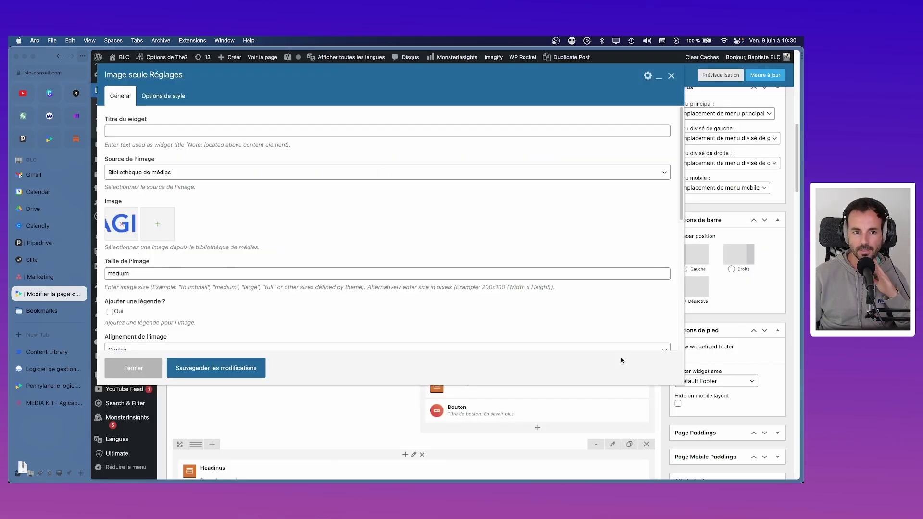
{"action": "left_click", "coordinate": [217, 371]}
{"action": "left_click", "coordinate": [723, 76]}
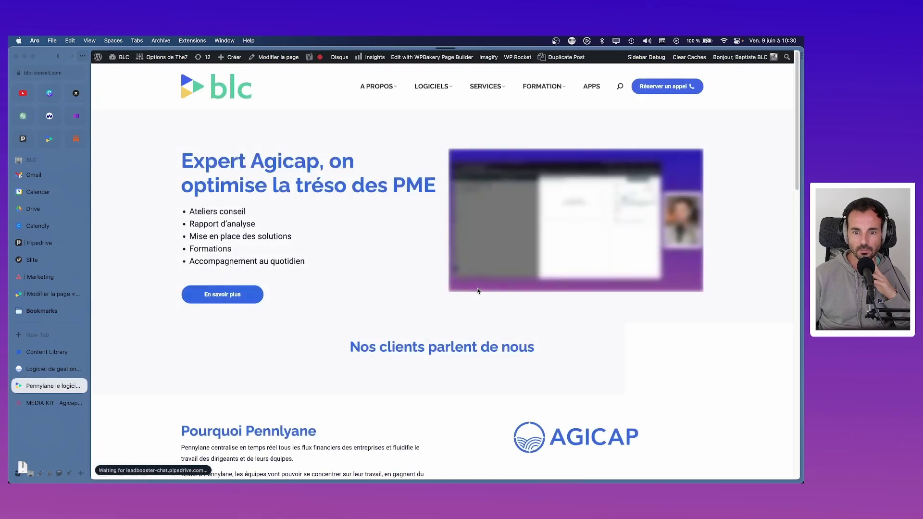
{"action": "scroll", "coordinate": [529, 298], "scroll_direction": "down", "scroll_amount": 4}
{"action": "scroll", "coordinate": [644, 308], "scroll_direction": "down", "scroll_amount": 5}
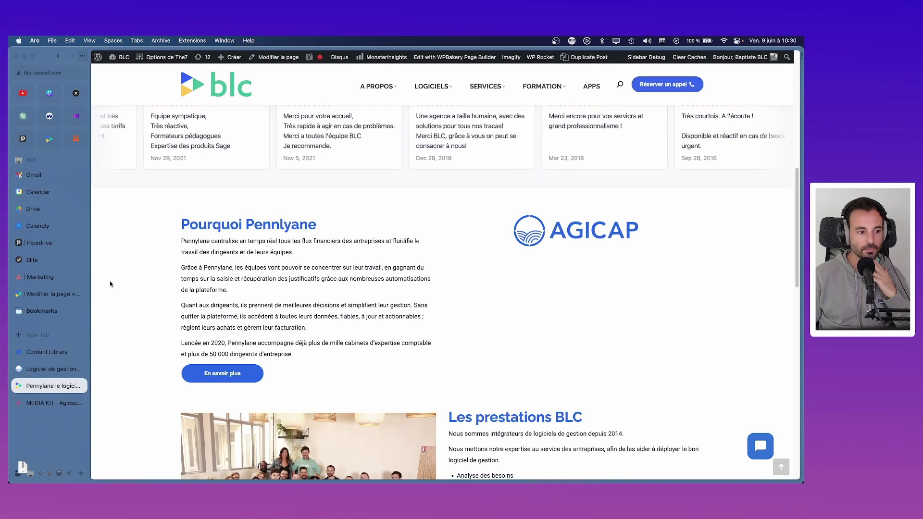
- Set the image size of the Agicap logo beside "Pourquoi Pennlyane" to full, save it and preview the page
{"action": "left_click", "coordinate": [65, 294]}
{"action": "scroll", "coordinate": [540, 284], "scroll_direction": "down", "scroll_amount": 2}
{"action": "scroll", "coordinate": [542, 286], "scroll_direction": "up", "scroll_amount": 4}
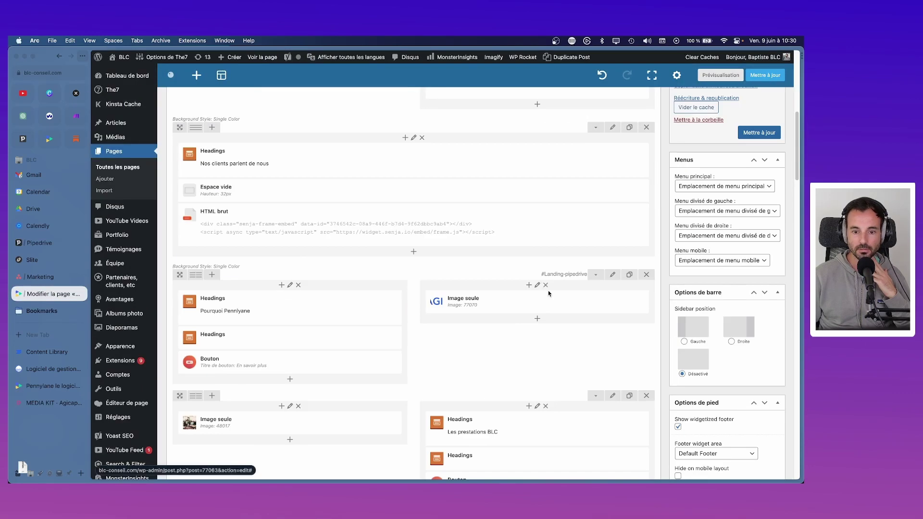
{"action": "left_click", "coordinate": [547, 302]}
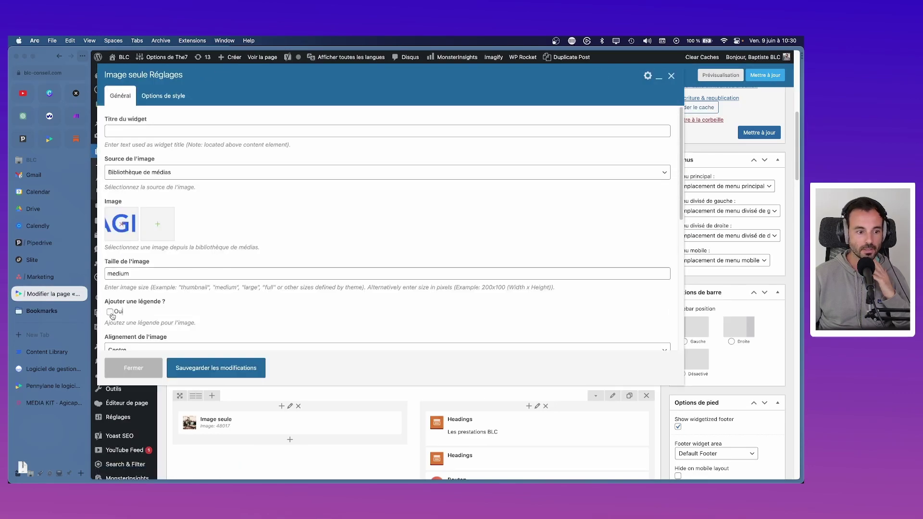
{"action": "left_click", "coordinate": [109, 275]}
{"action": "left_click_drag", "start_coordinate": [134, 273], "coordinate": [106, 276]}
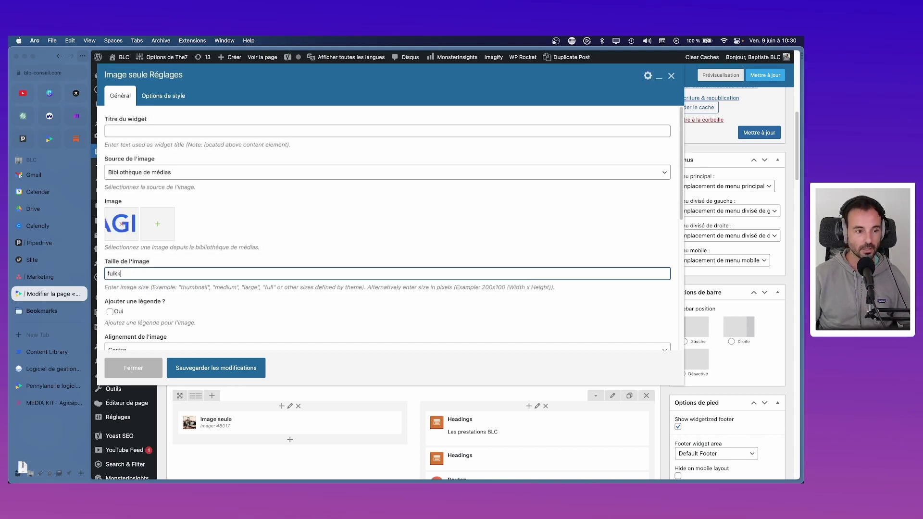
{"action": "left_click", "coordinate": [210, 369]}
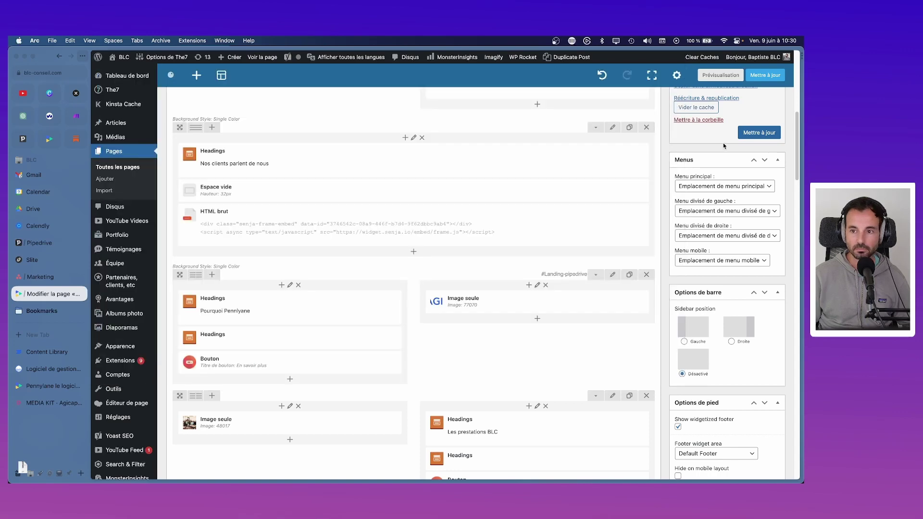
{"action": "left_click", "coordinate": [717, 77]}
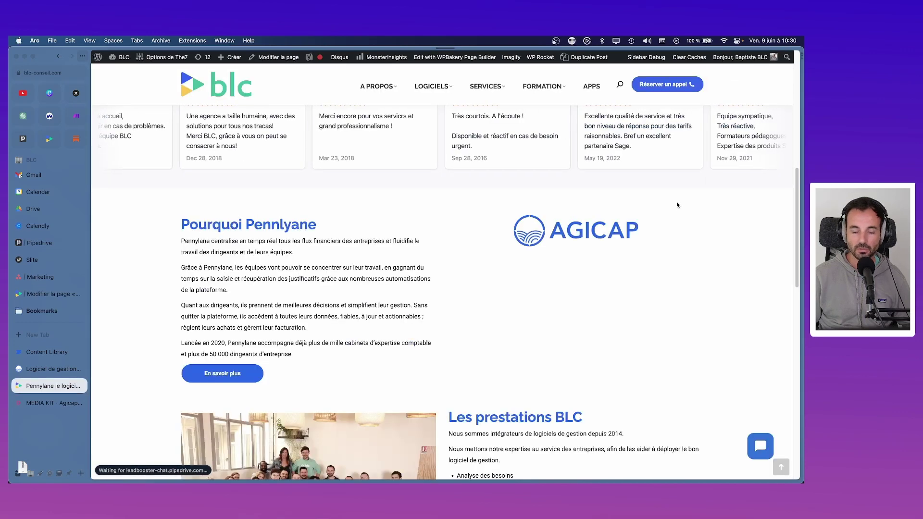
{"action": "scroll", "coordinate": [663, 240], "scroll_direction": "down", "scroll_amount": 5}
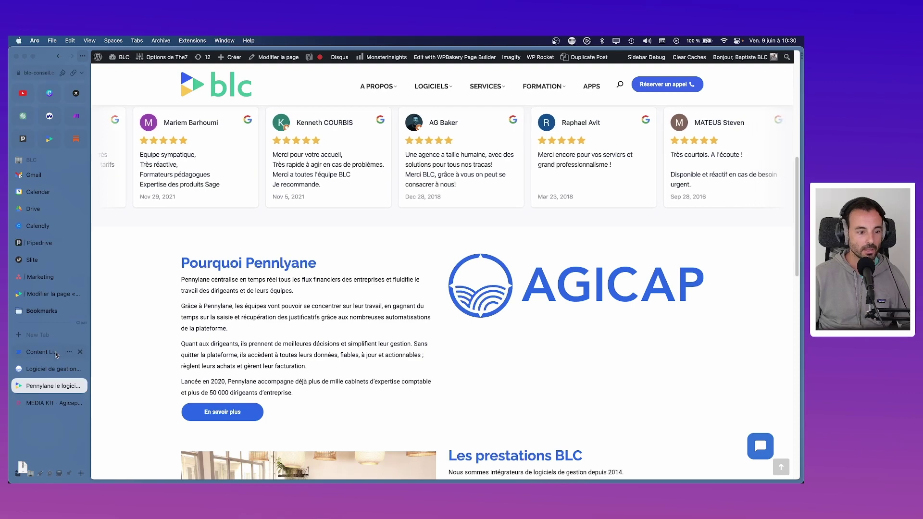
- Download the Logo Bleu assets from the Agicap media kit, extract the archive in Finder and select -NEW-logo-bleu-svg.png
{"action": "left_click", "coordinate": [53, 402]}
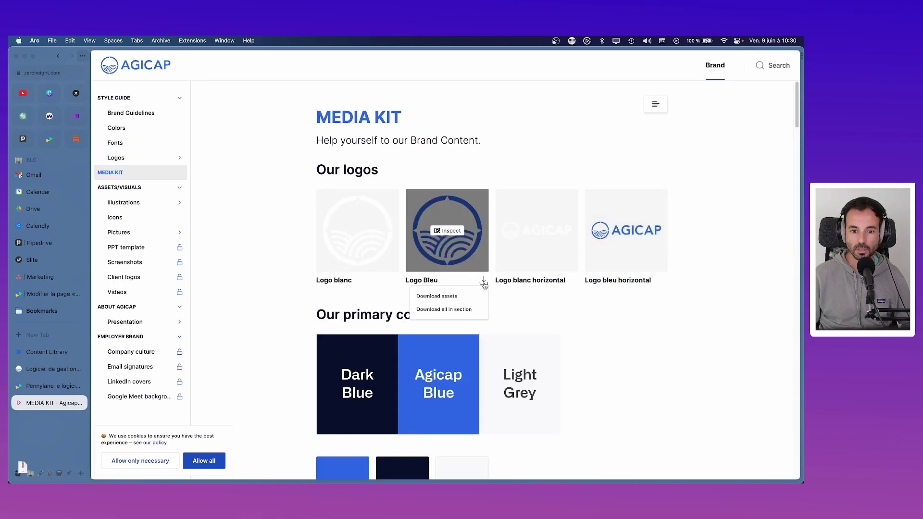
{"action": "left_click", "coordinate": [459, 295]}
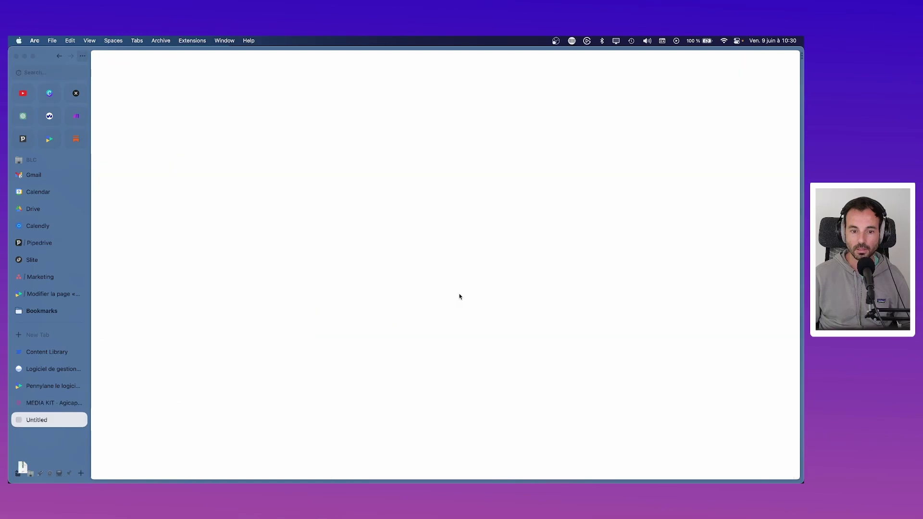
{"action": "left_click", "coordinate": [102, 477]}
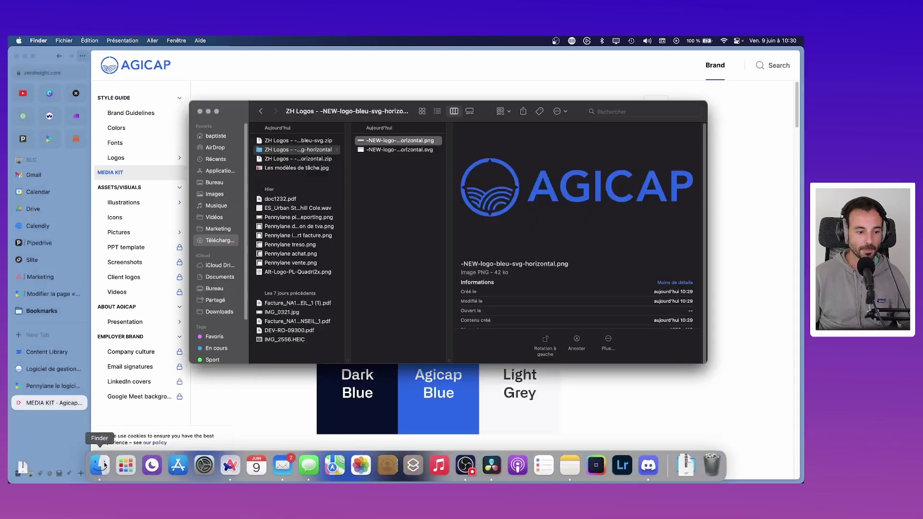
{"action": "left_click", "coordinate": [294, 141]}
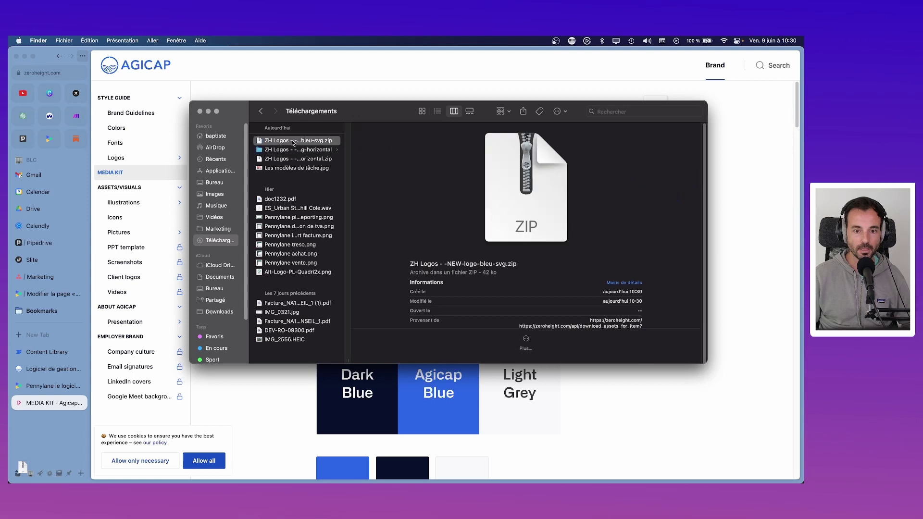
{"action": "double_click", "coordinate": [293, 141]}
{"action": "left_click", "coordinate": [404, 141]}
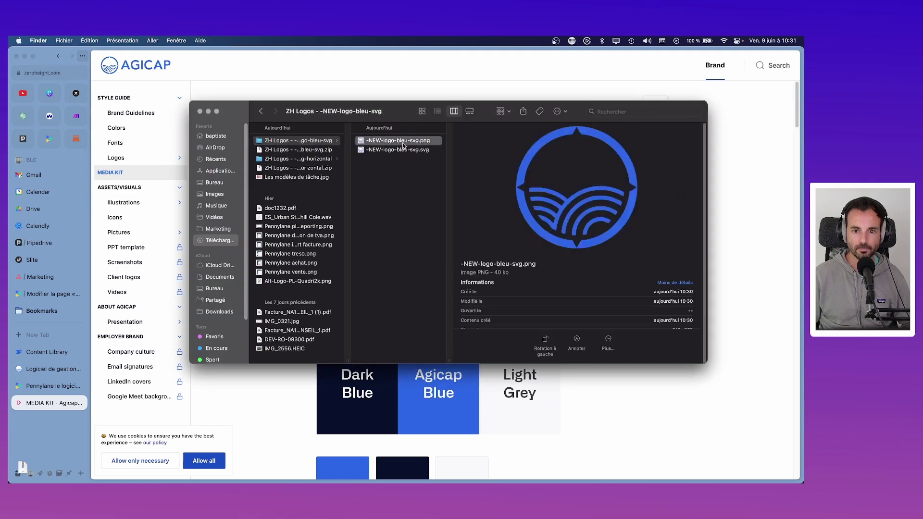
{"action": "left_click", "coordinate": [401, 151]}
{"action": "left_click", "coordinate": [409, 141]}
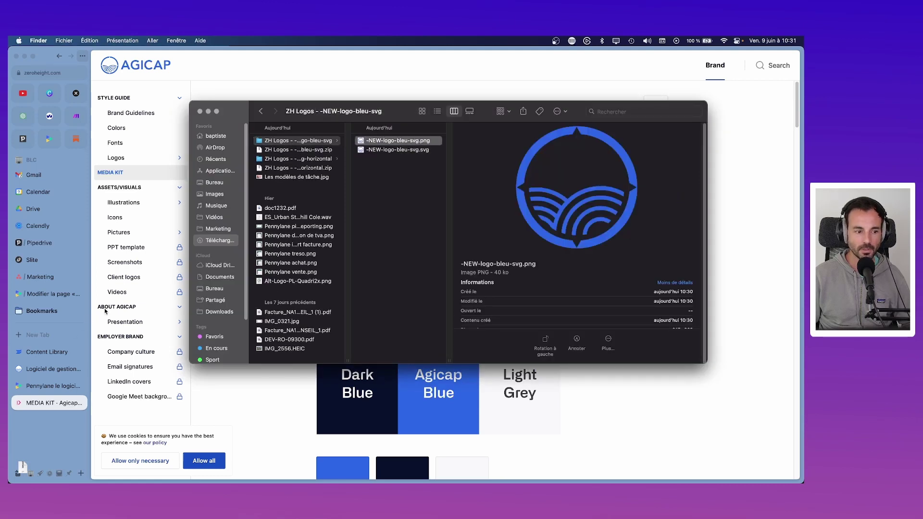
- Return to the page editor and open the media library from the settings of the Agicap logo image
{"action": "left_click", "coordinate": [34, 272]}
{"action": "left_click", "coordinate": [50, 294]}
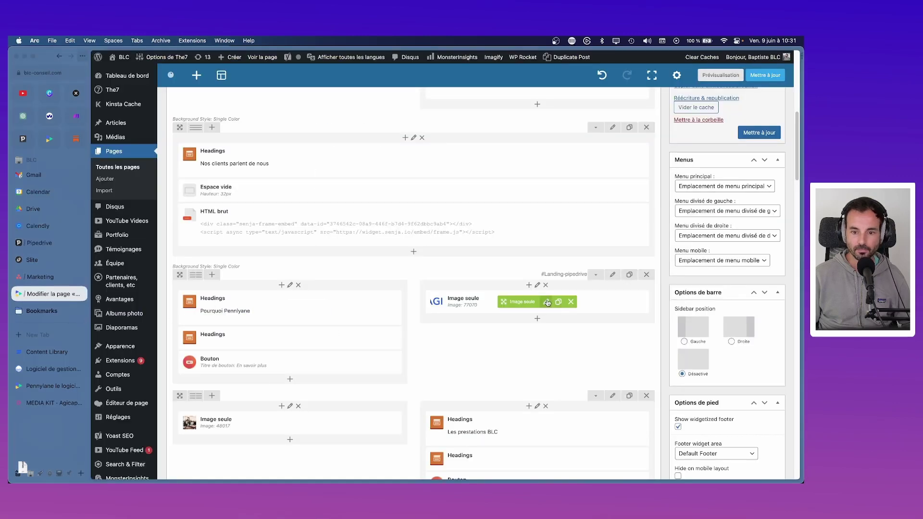
{"action": "left_click", "coordinate": [547, 301]}
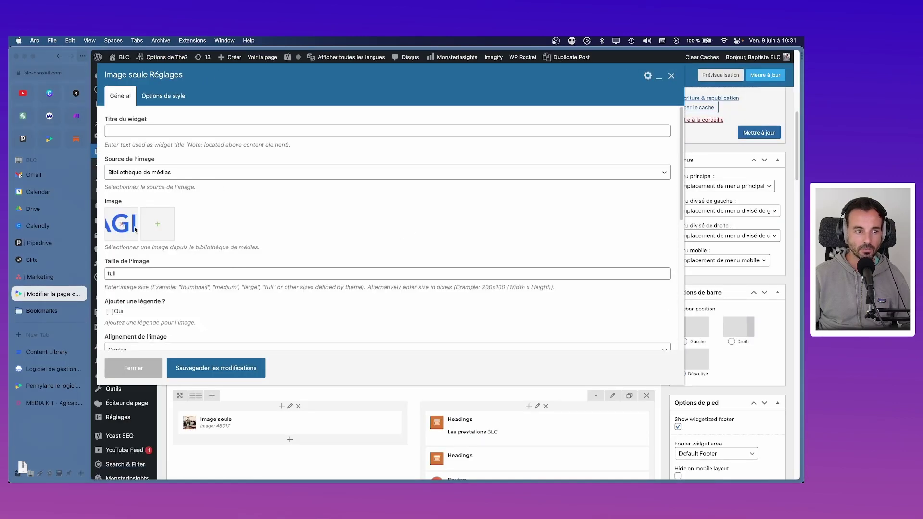
{"action": "left_click", "coordinate": [125, 226]}
{"action": "mouse_move", "coordinate": [185, 462]}
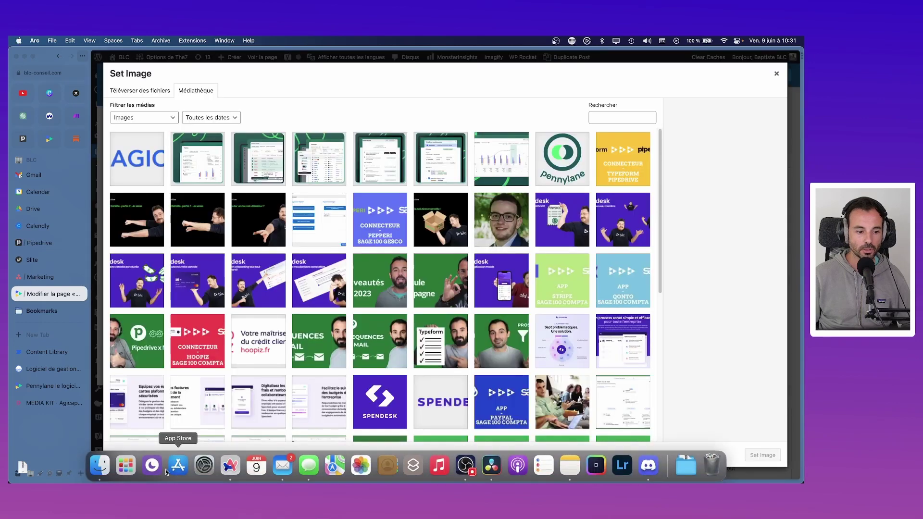
- Rename the blue logo PNG in Finder as "Partenaire Agicap.png" and upload it to the media library
{"action": "left_click", "coordinate": [100, 463]}
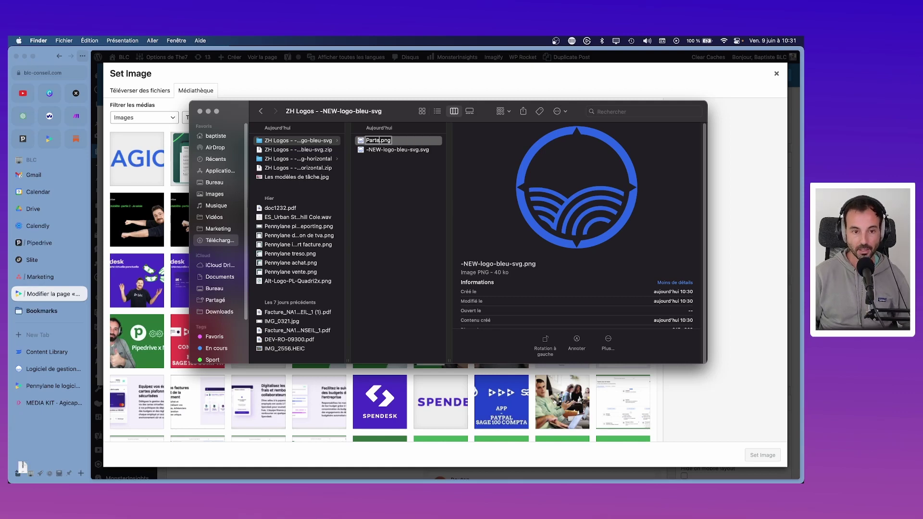
{"action": "type", "text": "ap"}
{"action": "key", "text": "Return"}
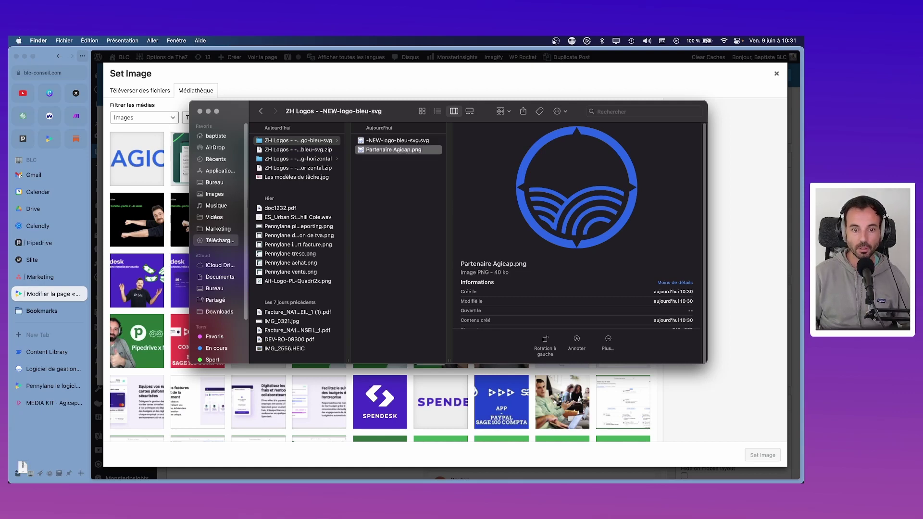
{"action": "left_click_drag", "start_coordinate": [398, 153], "coordinate": [162, 134]}
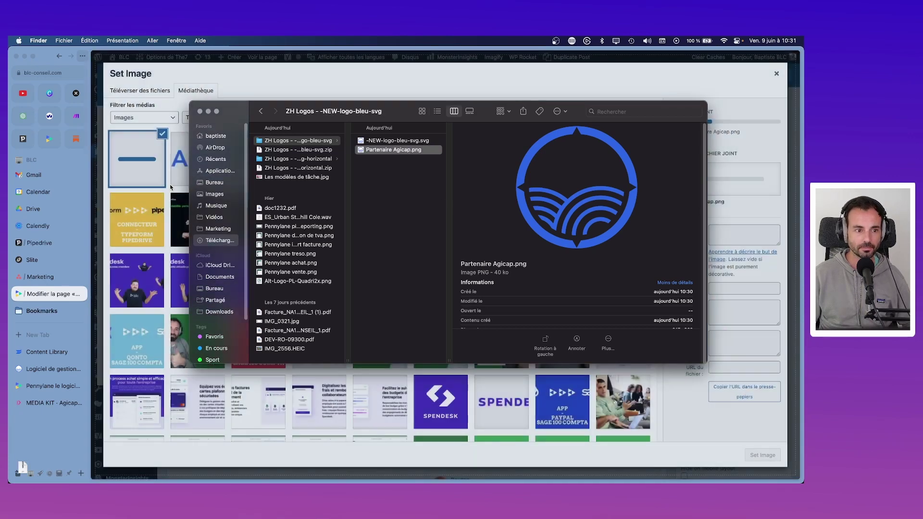
{"action": "left_click", "coordinate": [238, 89]}
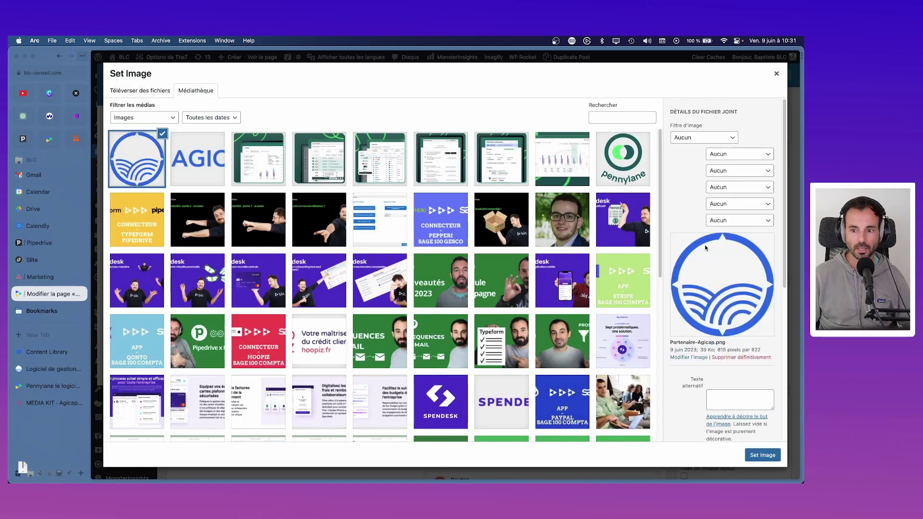
- Fill in the alternative text and description of Partenaire-Agicap.png and set it as the section's image
{"action": "scroll", "coordinate": [697, 412], "scroll_direction": "down", "scroll_amount": 5}
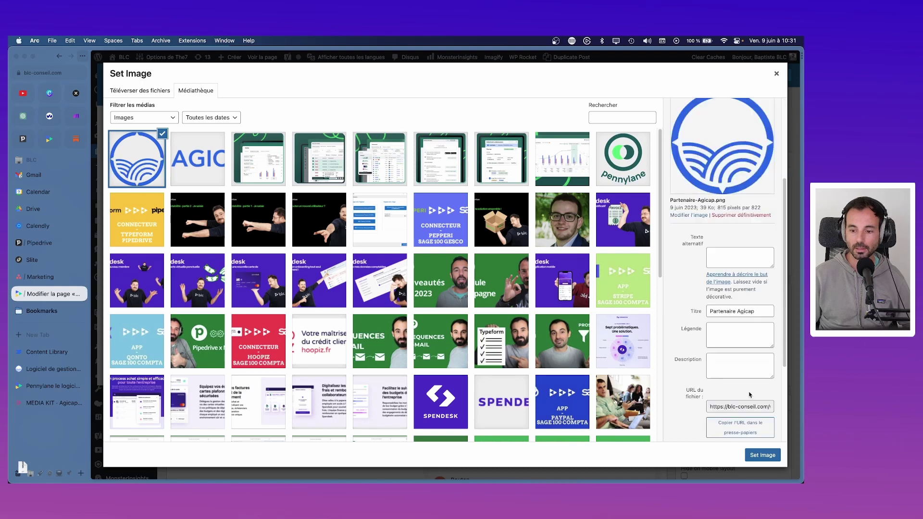
{"action": "left_click", "coordinate": [731, 220]}
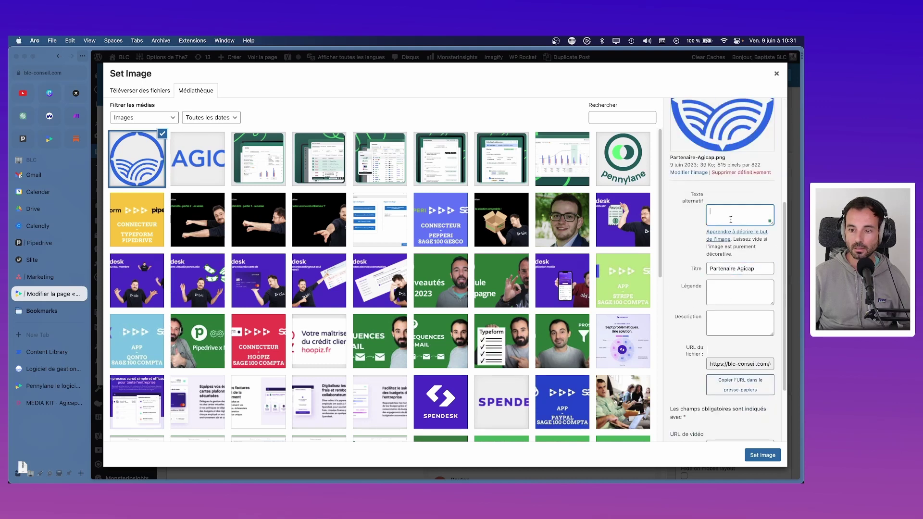
{"action": "left_click", "coordinate": [731, 317]}
{"action": "left_click", "coordinate": [762, 455]}
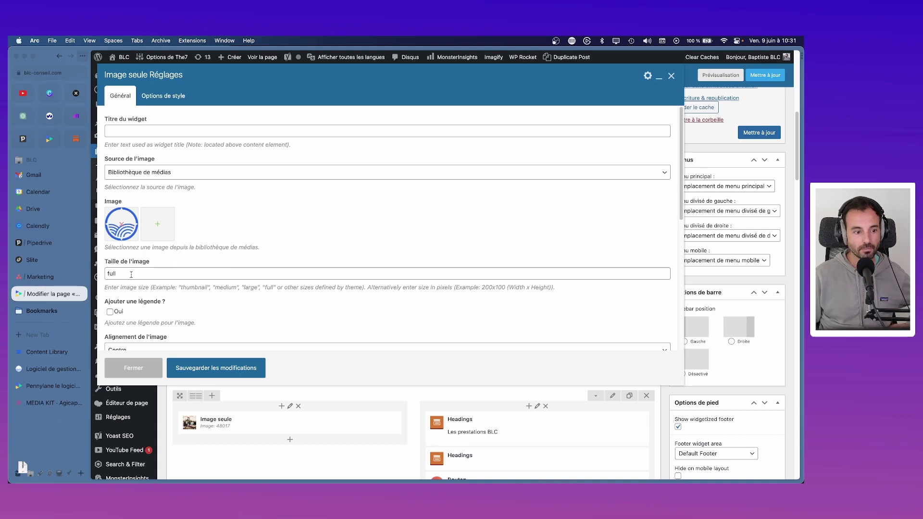
- Set the round Agicap logo's image size to Medium, save the settings and preview the refreshed page
{"action": "double_click", "coordinate": [131, 275]}
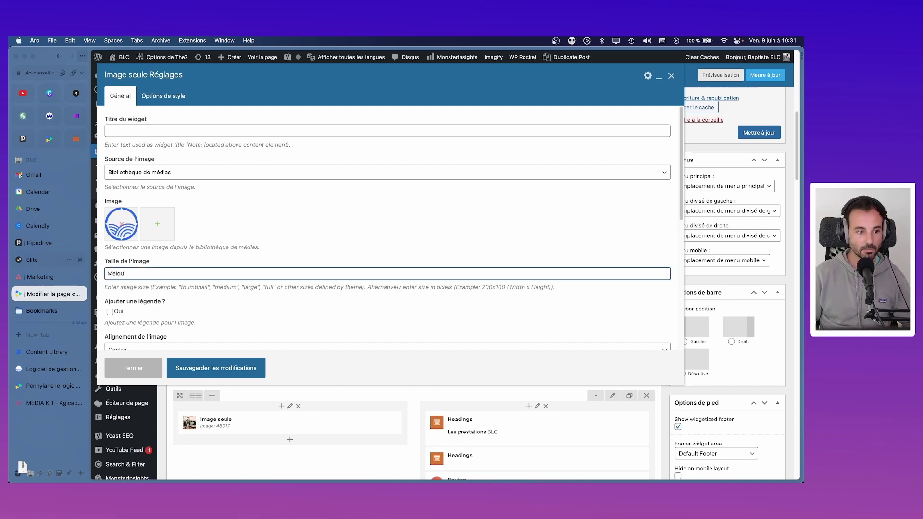
{"action": "type", "text": "Medium"}
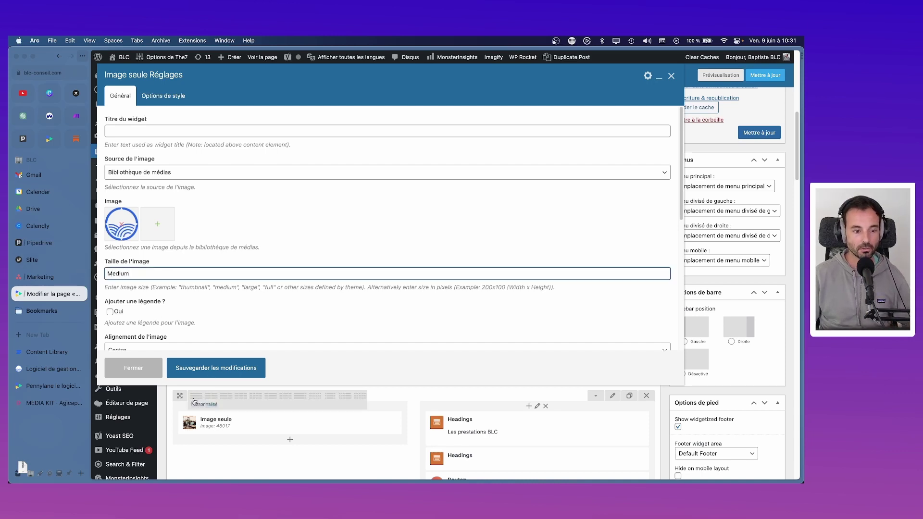
{"action": "left_click", "coordinate": [215, 368]}
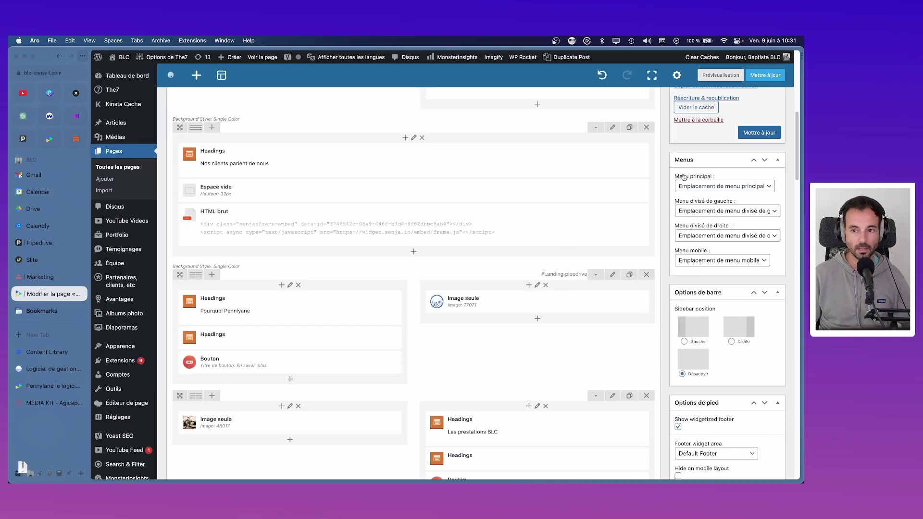
{"action": "left_click", "coordinate": [731, 78]}
{"action": "key", "text": "super+r"}
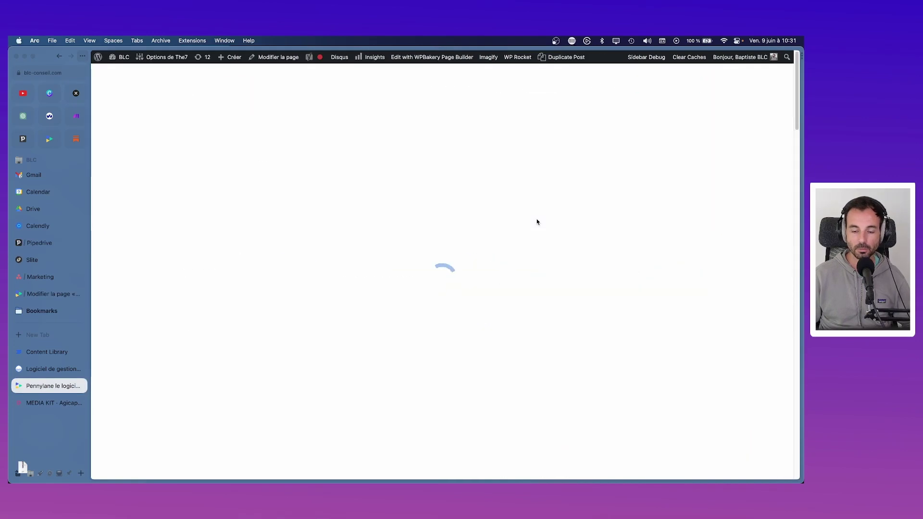
{"action": "scroll", "coordinate": [613, 262], "scroll_direction": "down", "scroll_amount": 18}
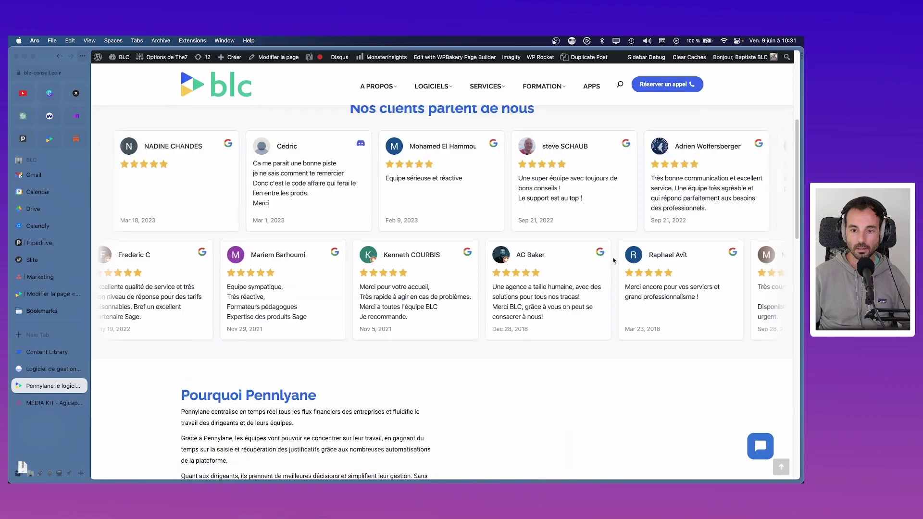
- Reopen the round logo's image settings, check its image size, save the settings and preview the page down to the logo
{"action": "scroll", "coordinate": [602, 278], "scroll_direction": "up", "scroll_amount": 10}
{"action": "scroll", "coordinate": [602, 278], "scroll_direction": "up", "scroll_amount": 5}
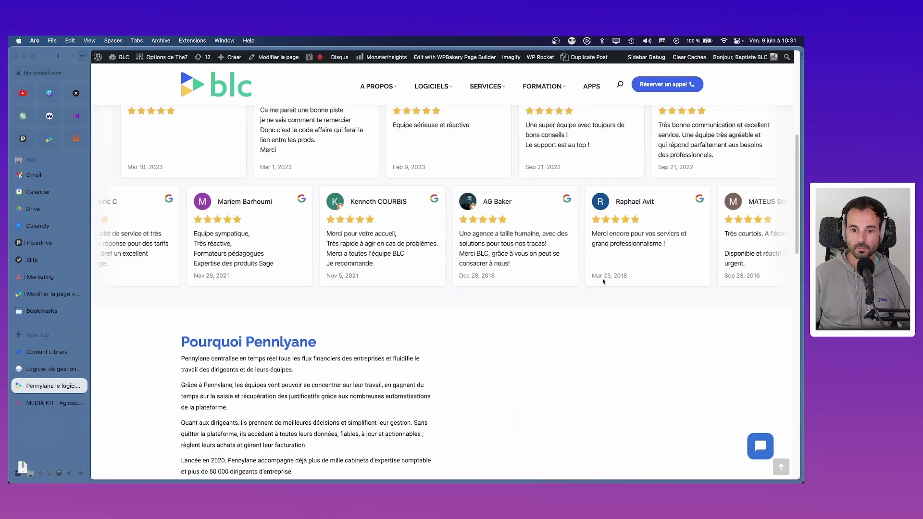
{"action": "scroll", "coordinate": [601, 278], "scroll_direction": "down", "scroll_amount": 3}
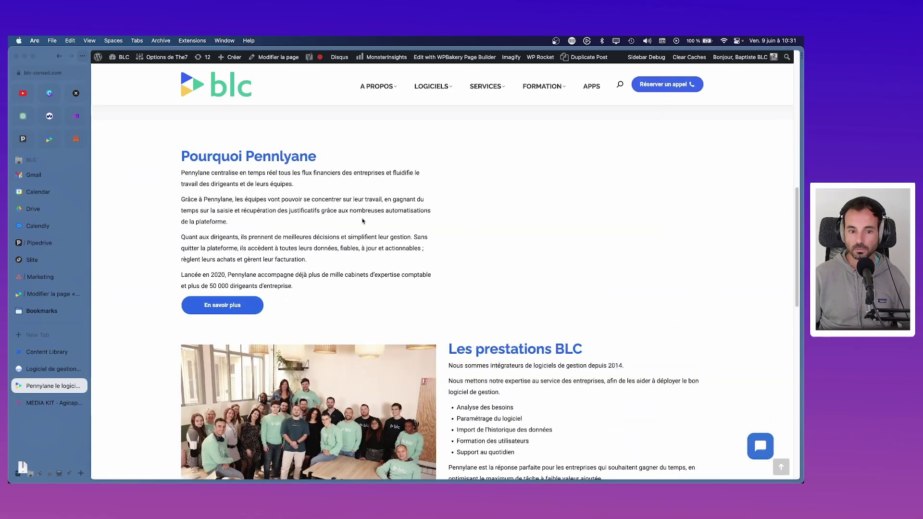
{"action": "mouse_move", "coordinate": [119, 477]}
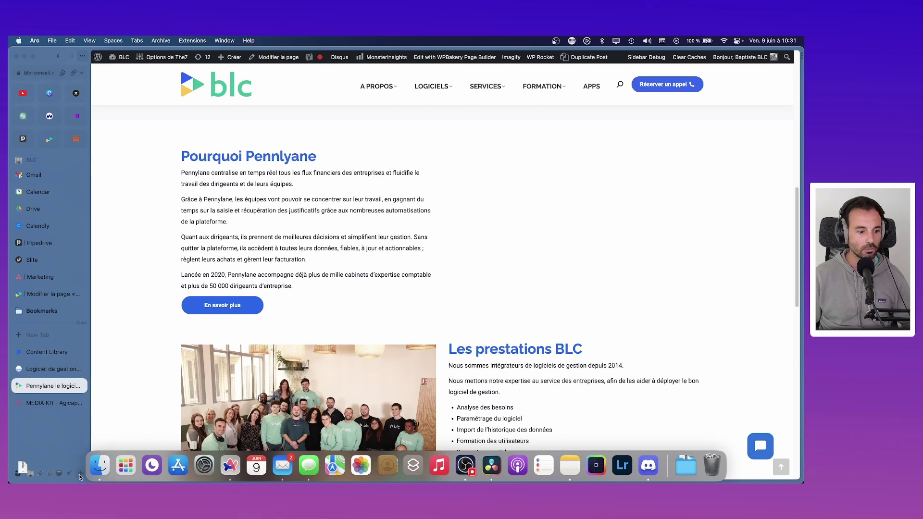
{"action": "left_click", "coordinate": [47, 297]}
{"action": "left_click", "coordinate": [548, 301]}
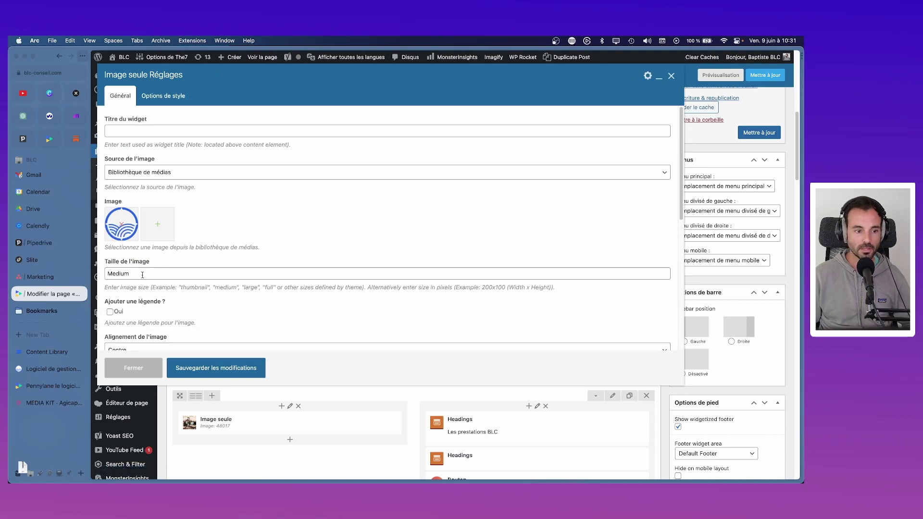
{"action": "left_click", "coordinate": [111, 272]}
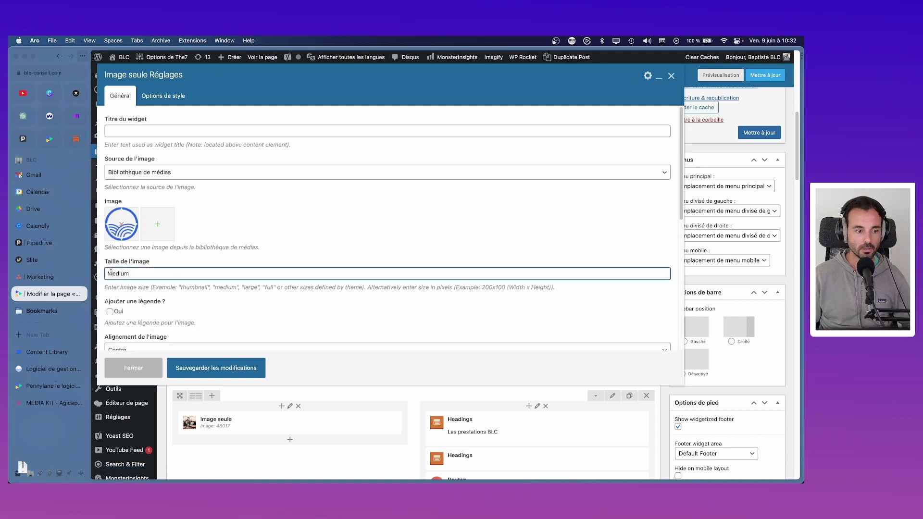
{"action": "left_click", "coordinate": [241, 366]}
{"action": "left_click", "coordinate": [726, 80]}
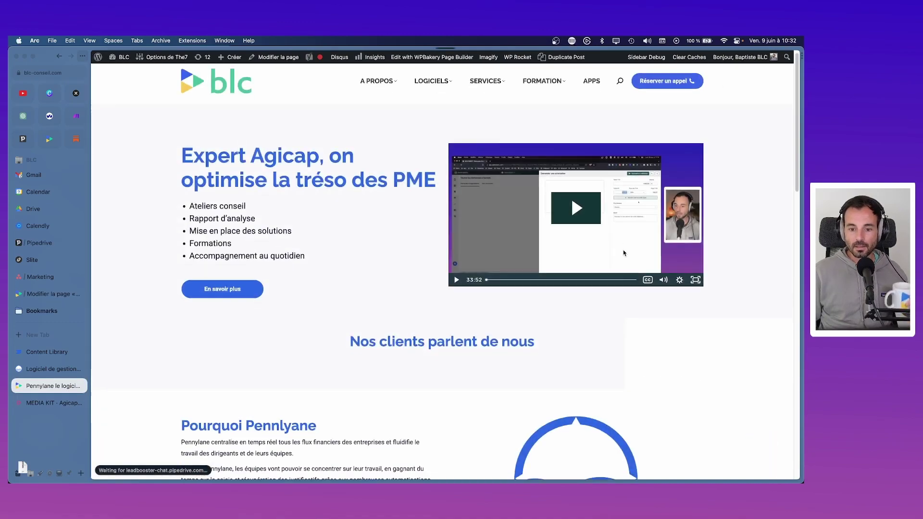
{"action": "scroll", "coordinate": [605, 304], "scroll_direction": "down", "scroll_amount": 10}
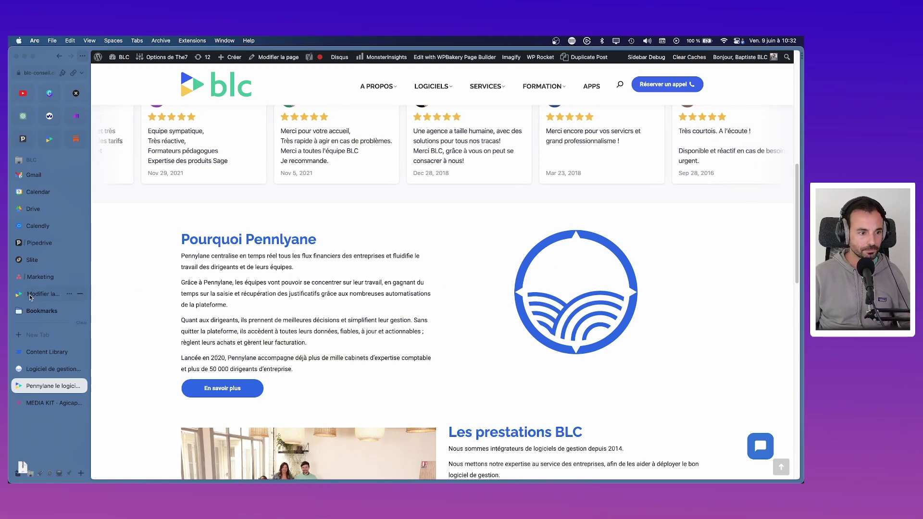
- Review the stretch, column position and content position options of the Pourquoi Pennlyane row and save its settings
{"action": "key", "text": "ctrl+Tab"}
{"action": "left_click", "coordinate": [613, 266]}
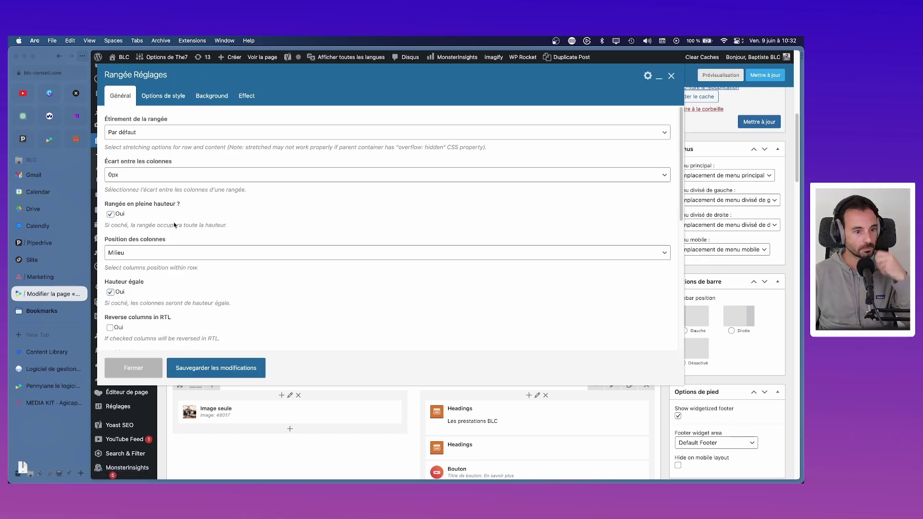
{"action": "left_click", "coordinate": [154, 258]}
{"action": "left_click", "coordinate": [151, 253]}
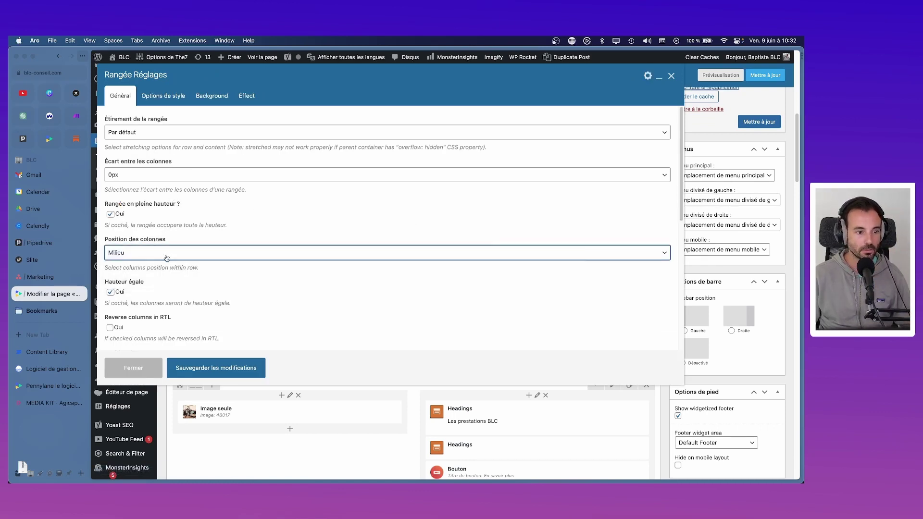
{"action": "left_click", "coordinate": [137, 133]}
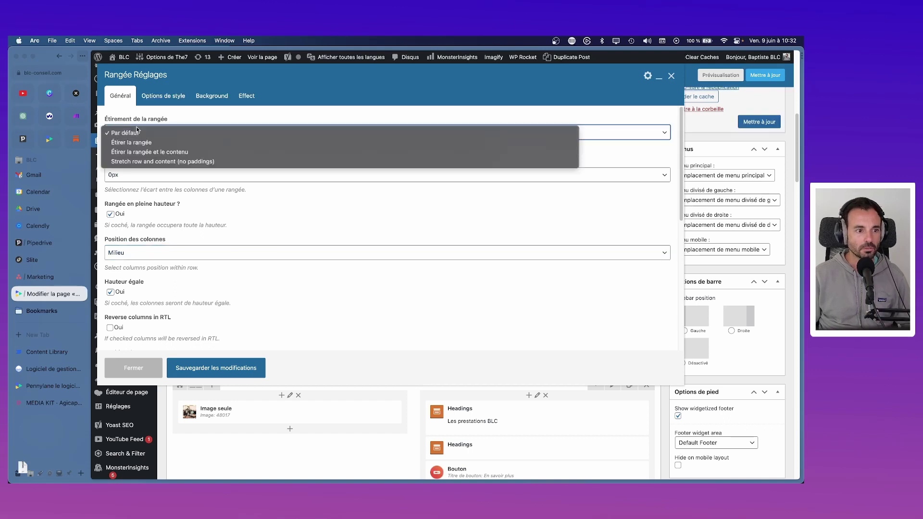
{"action": "left_click", "coordinate": [158, 119]}
{"action": "scroll", "coordinate": [159, 155], "scroll_direction": "down", "scroll_amount": 4}
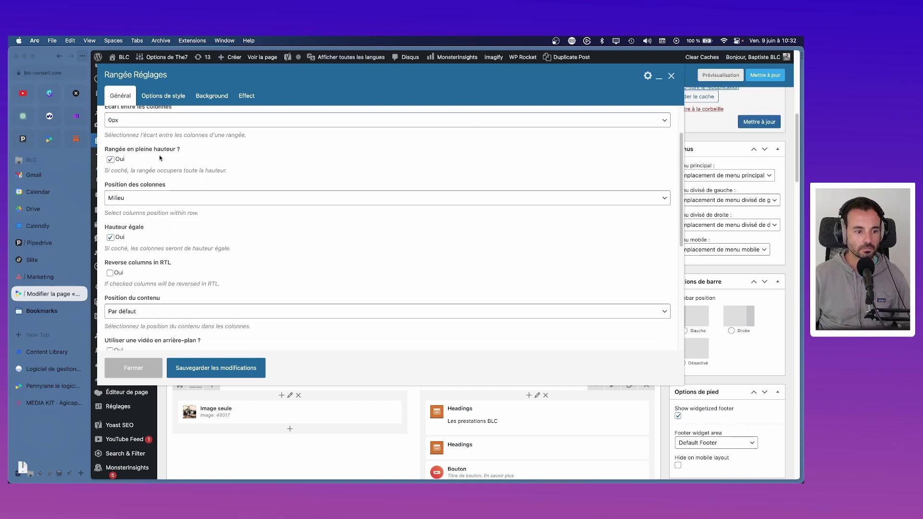
{"action": "left_click", "coordinate": [160, 287]}
{"action": "left_click", "coordinate": [157, 299]}
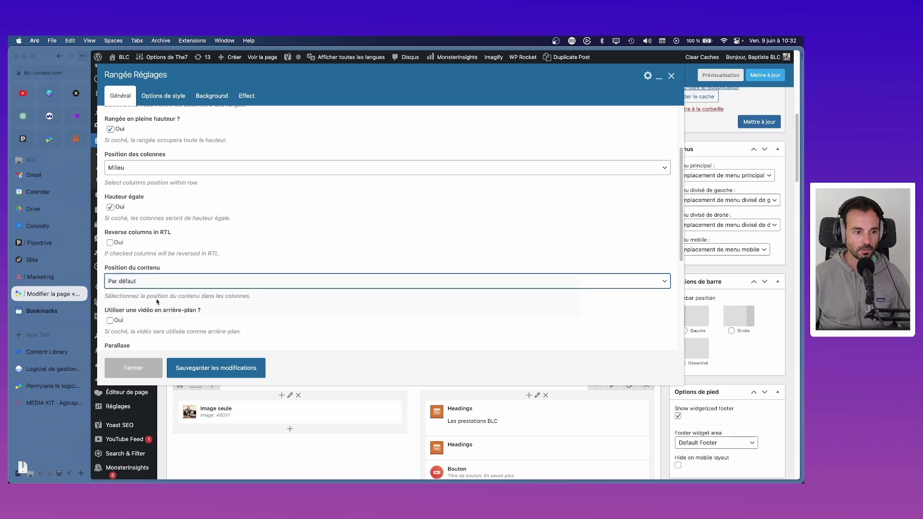
{"action": "left_click", "coordinate": [225, 372]}
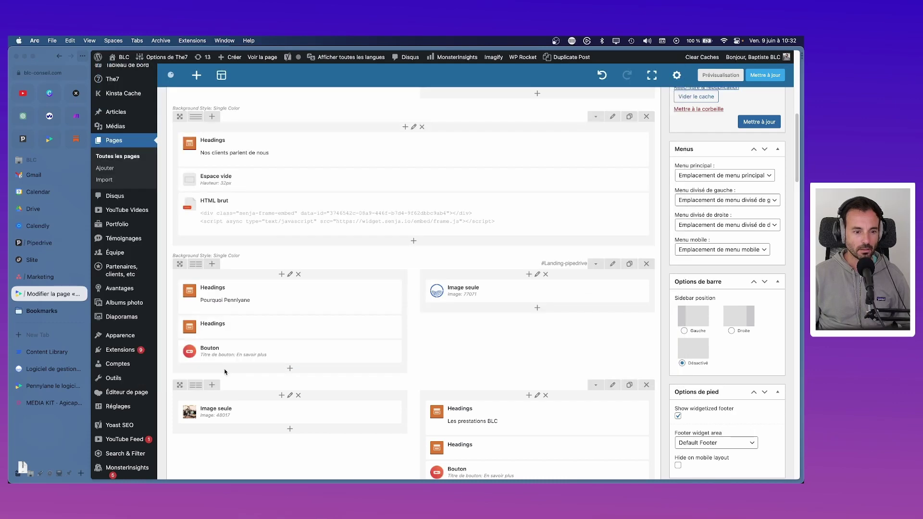
- Refresh the page preview and check the logo's placement beside the Pourquoi Pennlyane text
{"action": "left_click", "coordinate": [763, 75]}
{"action": "key", "text": "ctrl+Tab"}
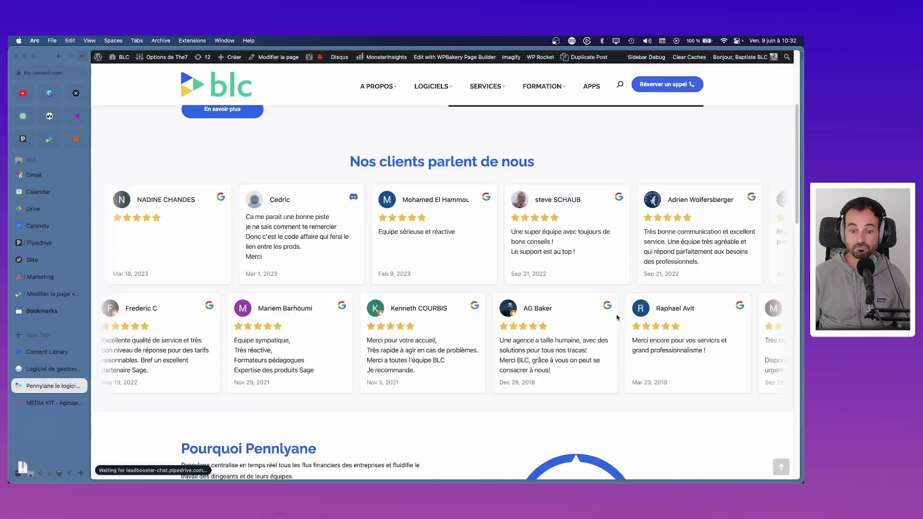
{"action": "scroll", "coordinate": [569, 383], "scroll_direction": "down", "scroll_amount": 5}
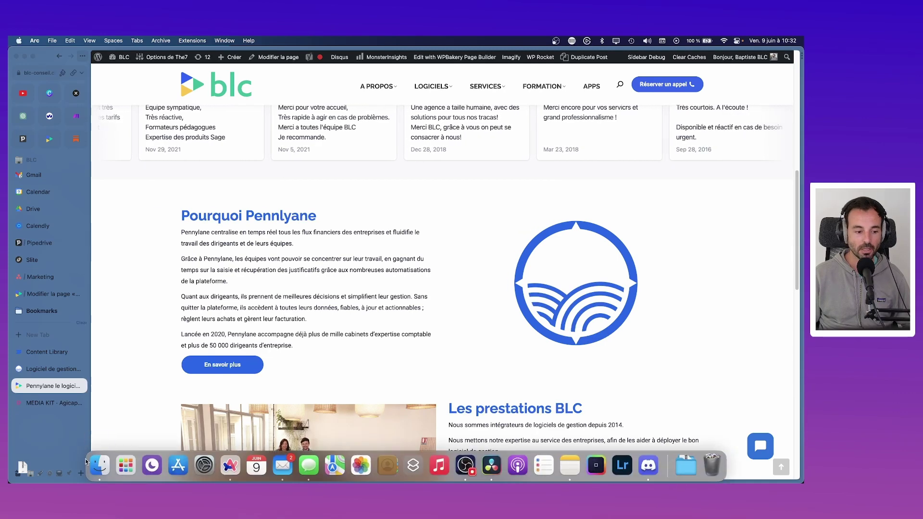
- Inspect Partenaire Agicap.png in a Finder quick preview, then return to the page preview in the browser
{"action": "left_click", "coordinate": [98, 465]}
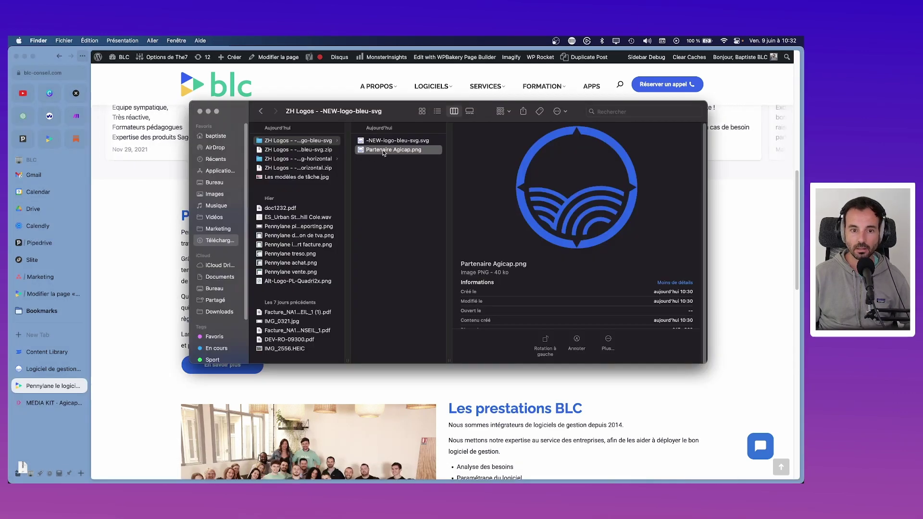
{"action": "key", "text": "space"}
{"action": "key", "text": "space"}
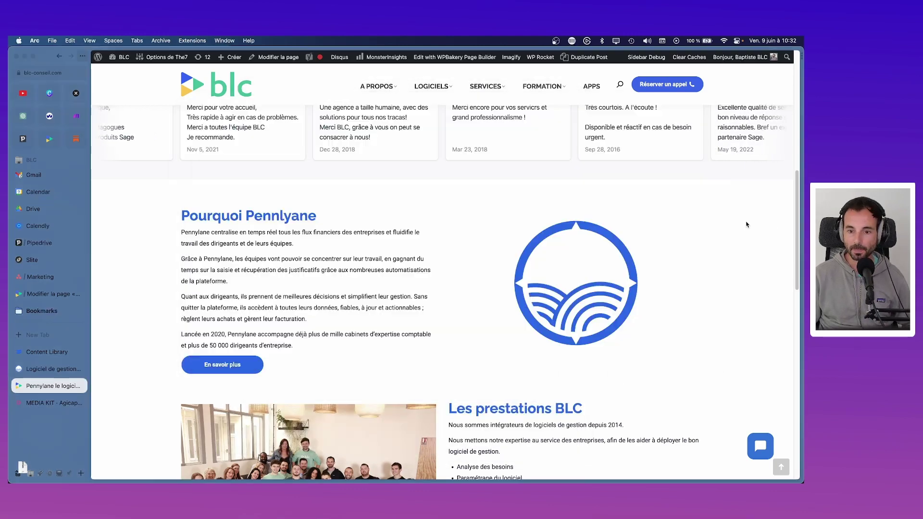
{"action": "left_click", "coordinate": [169, 362]}
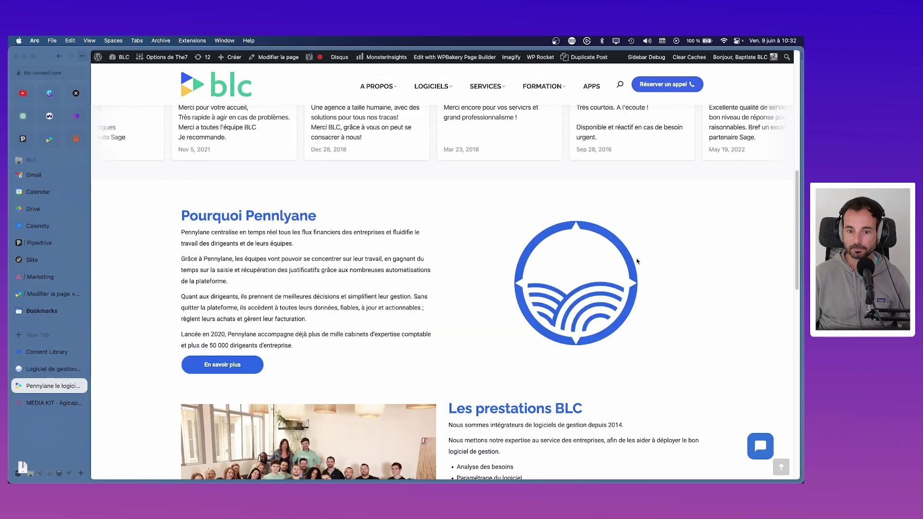
- In the page editor, review the general, style and responsive settings of the logo's column and save them
{"action": "left_click", "coordinate": [49, 292]}
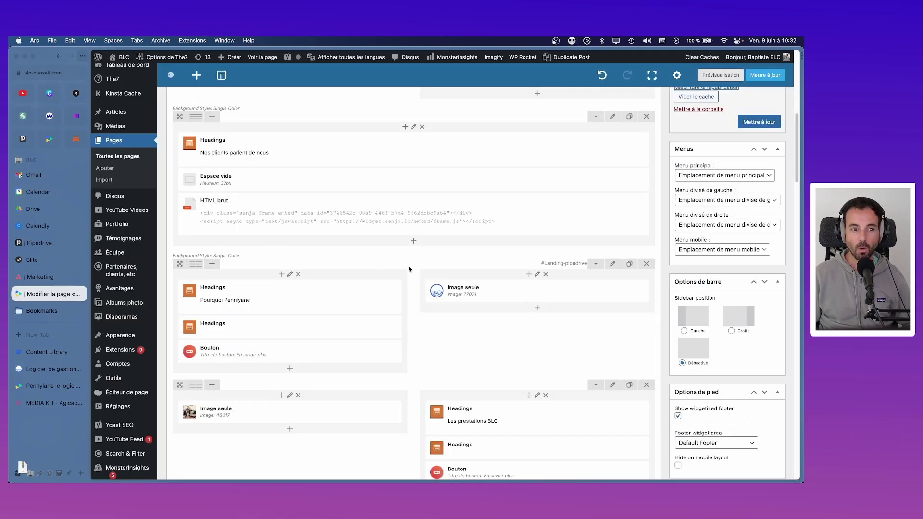
{"action": "mouse_move", "coordinate": [561, 284]}
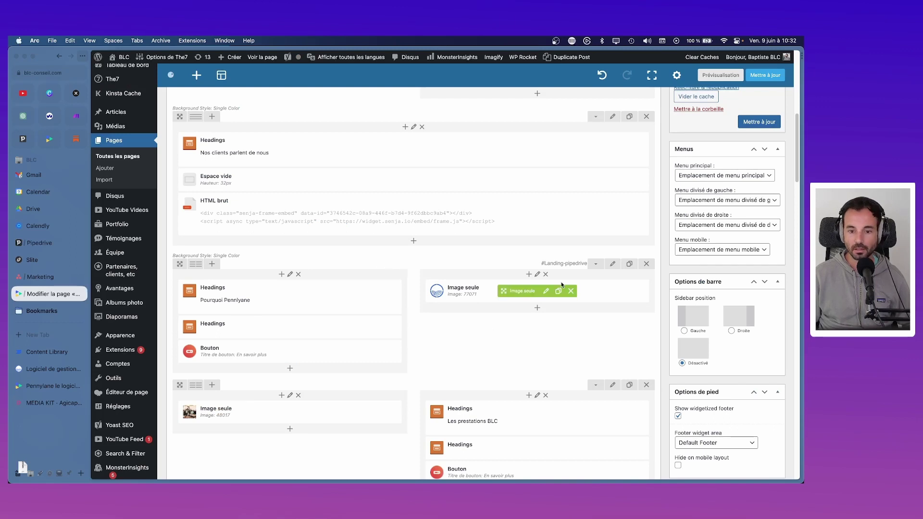
{"action": "left_click", "coordinate": [536, 274]}
{"action": "left_click", "coordinate": [158, 100]}
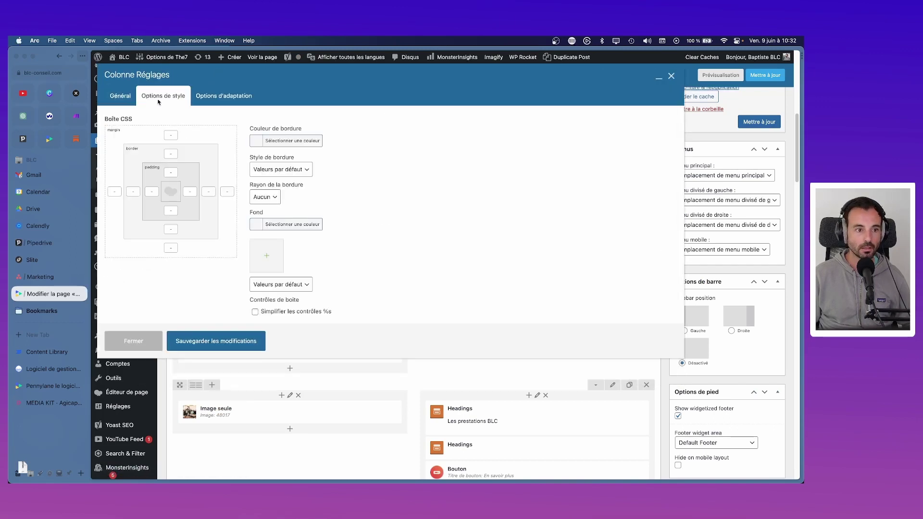
{"action": "left_click", "coordinate": [223, 96]}
{"action": "left_click", "coordinate": [163, 96]}
{"action": "left_click", "coordinate": [120, 96]}
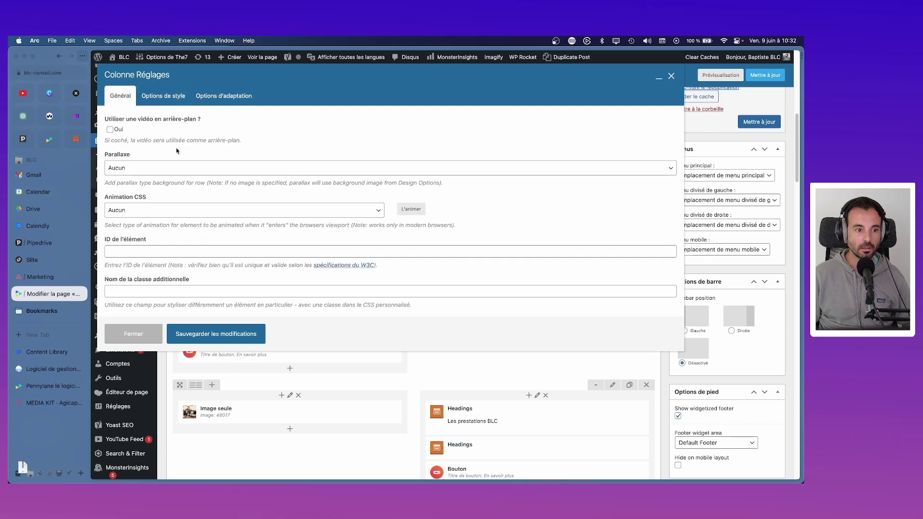
{"action": "scroll", "coordinate": [176, 148], "scroll_direction": "up", "scroll_amount": 3}
{"action": "left_click", "coordinate": [198, 337]}
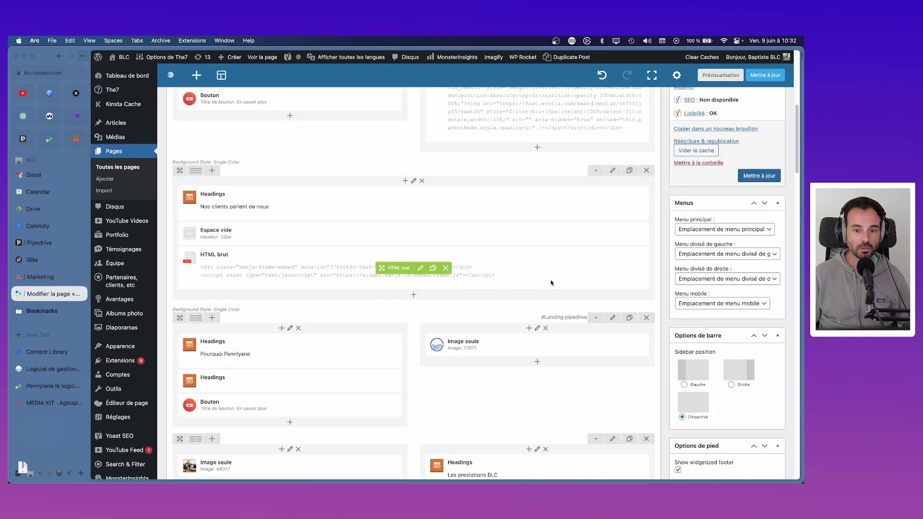
- Go through all general settings of the row containing the logo again and save them
{"action": "left_click", "coordinate": [612, 319]}
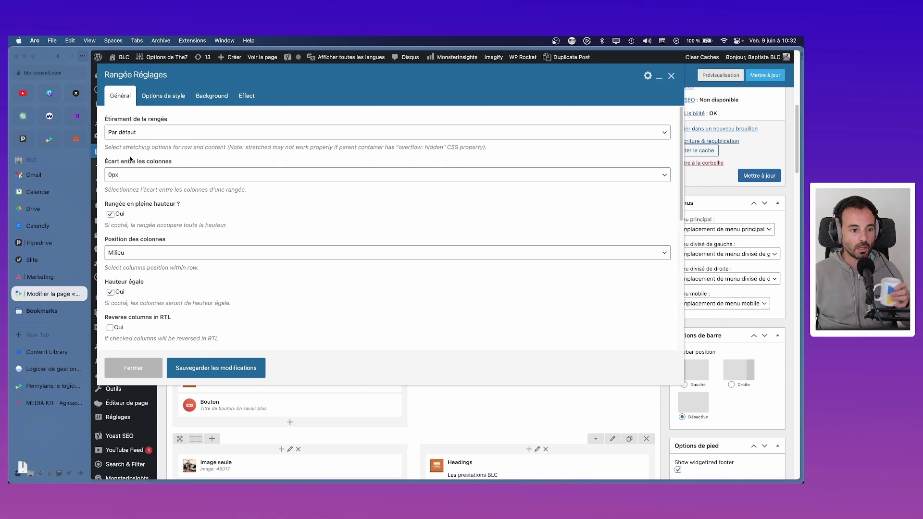
{"action": "scroll", "coordinate": [162, 219], "scroll_direction": "down", "scroll_amount": 10}
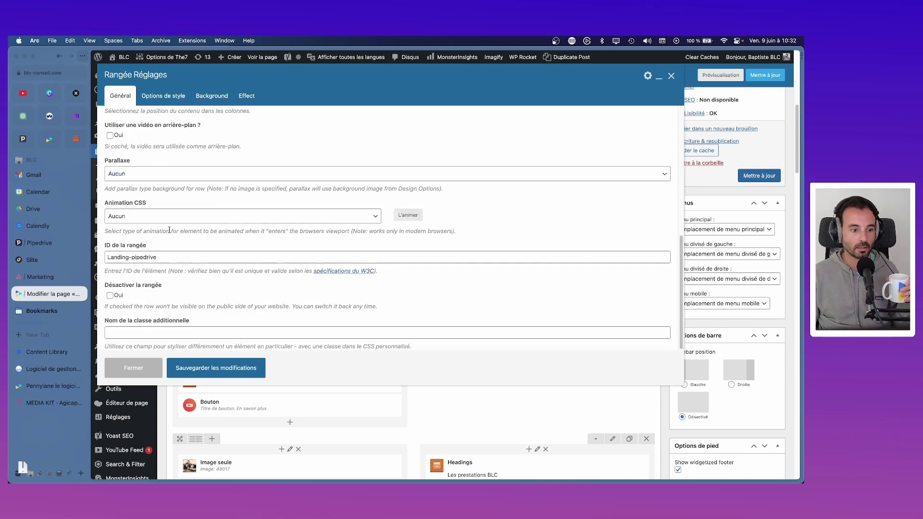
{"action": "scroll", "coordinate": [201, 294], "scroll_direction": "up", "scroll_amount": 8}
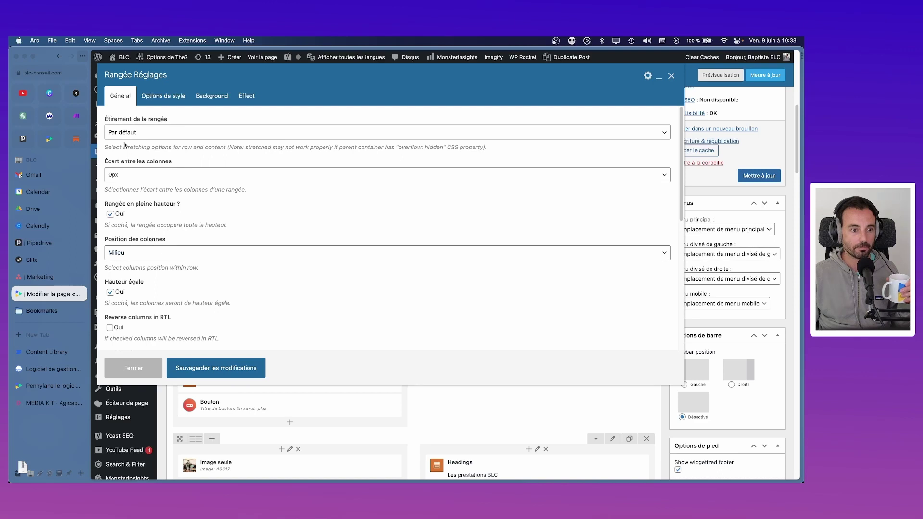
{"action": "left_click", "coordinate": [231, 367]}
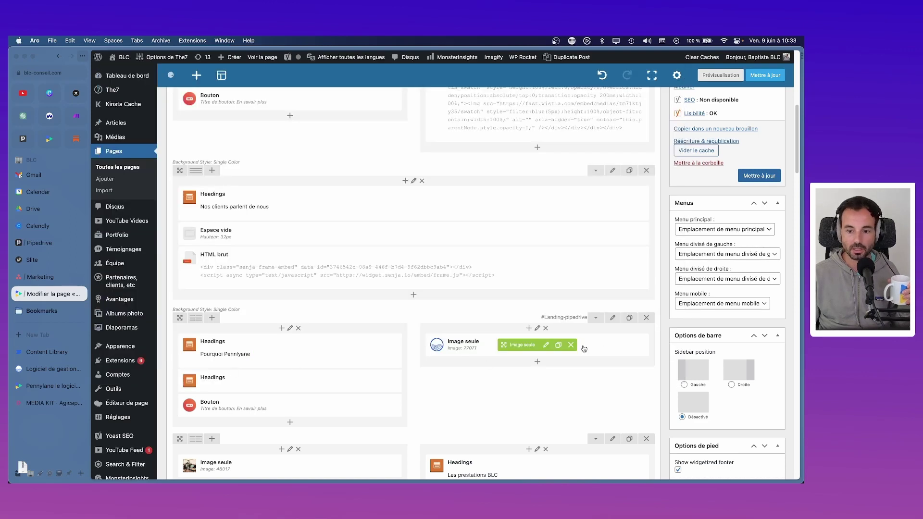
- Preview the page again and review the Pourquoi Pennlyane text and the Les prestations BLC section
{"action": "scroll", "coordinate": [612, 316], "scroll_direction": "down", "scroll_amount": 3}
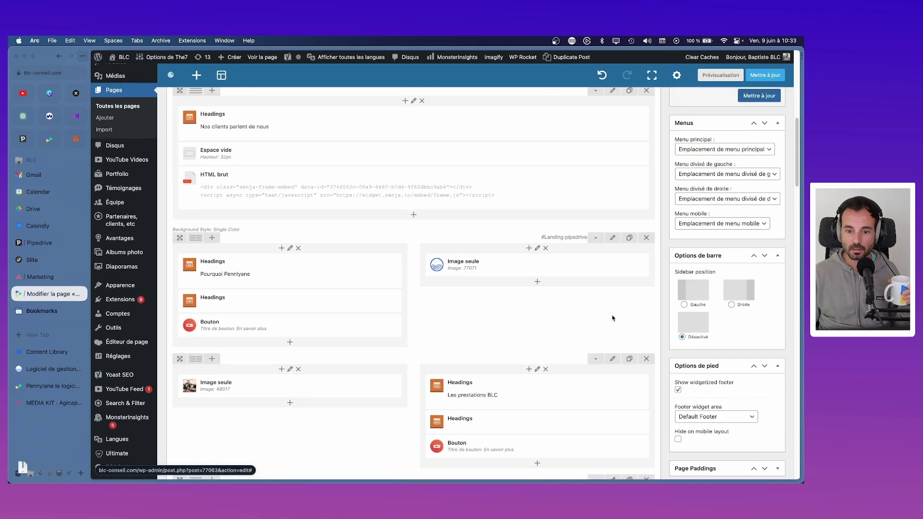
{"action": "mouse_move", "coordinate": [460, 267]}
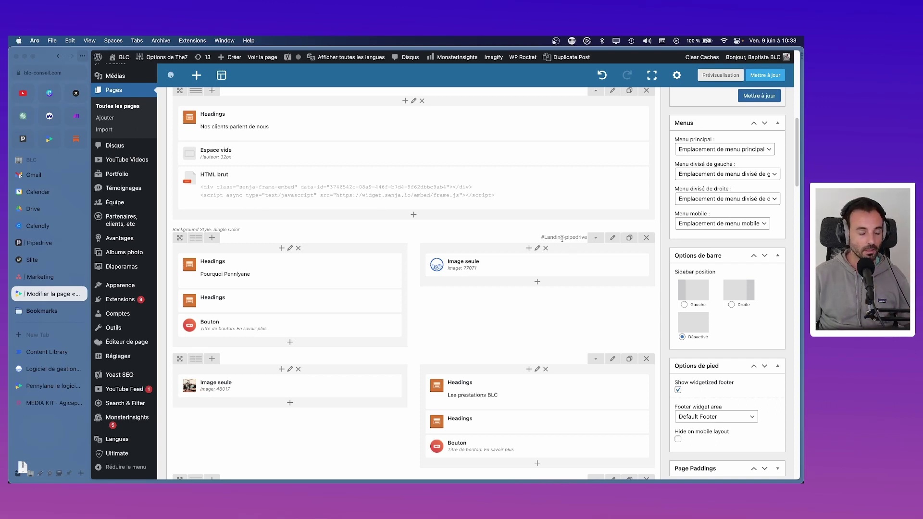
{"action": "scroll", "coordinate": [514, 252], "scroll_direction": "up", "scroll_amount": 10}
{"action": "scroll", "coordinate": [514, 252], "scroll_direction": "down", "scroll_amount": 4}
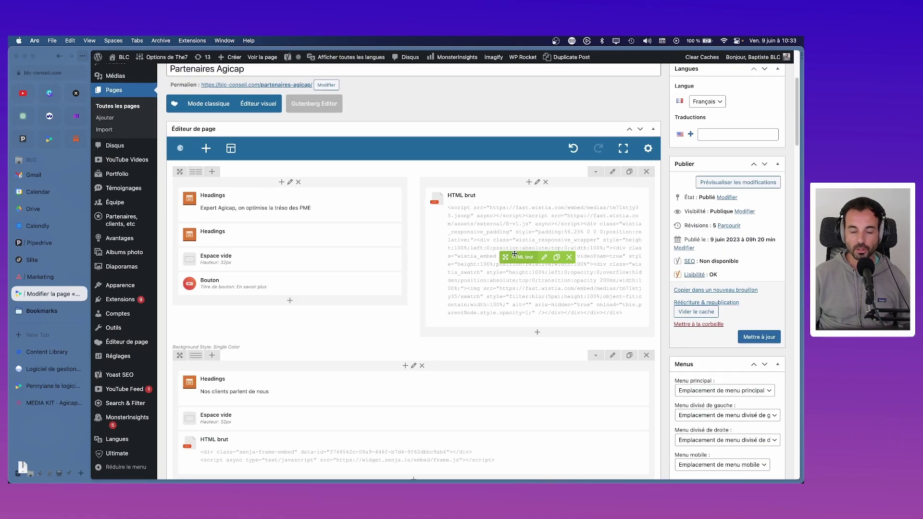
{"action": "scroll", "coordinate": [514, 255], "scroll_direction": "down", "scroll_amount": 2}
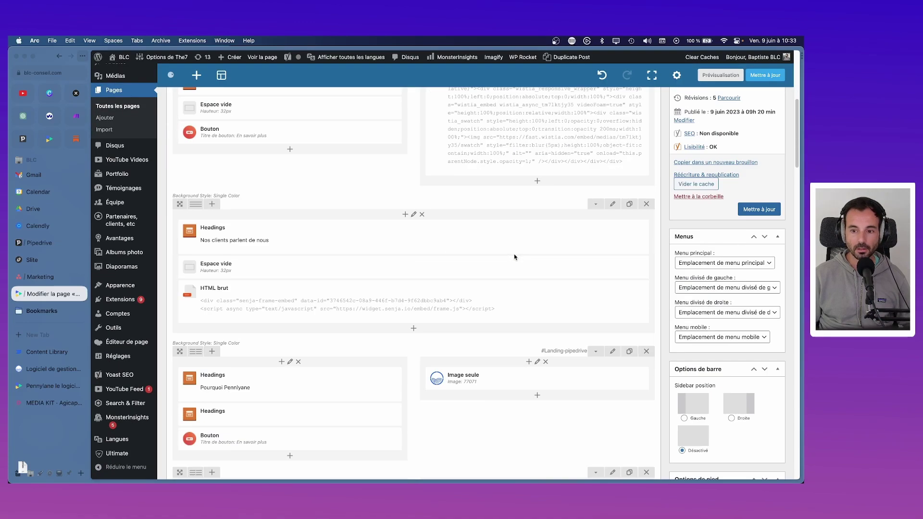
{"action": "left_click", "coordinate": [717, 76]}
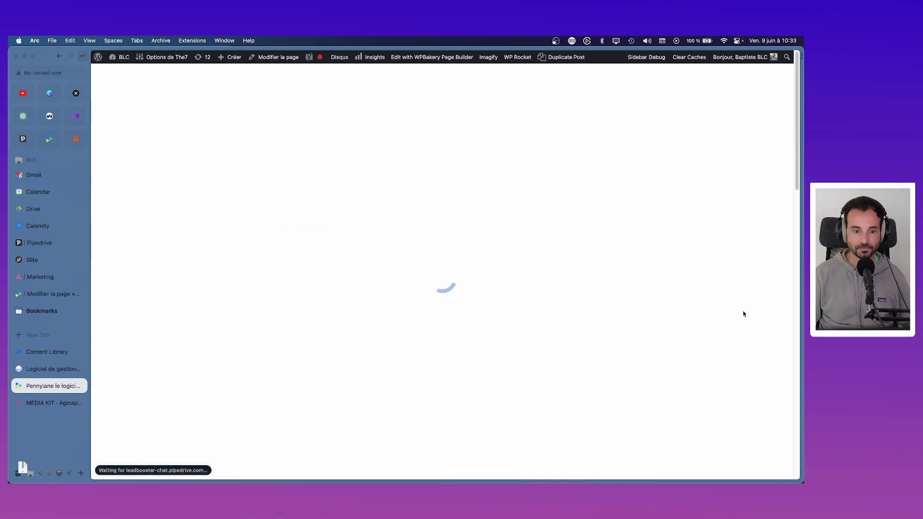
{"action": "scroll", "coordinate": [325, 341], "scroll_direction": "down", "scroll_amount": 10}
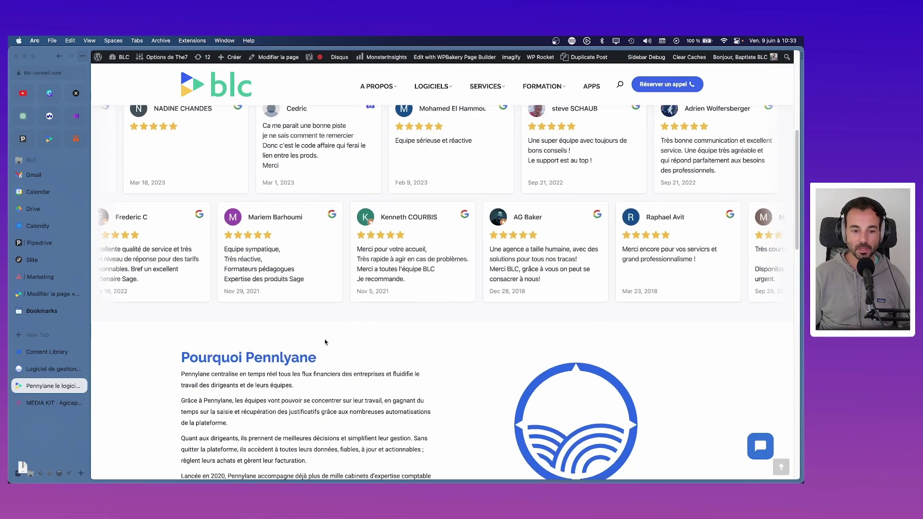
{"action": "scroll", "coordinate": [324, 342], "scroll_direction": "down", "scroll_amount": 2}
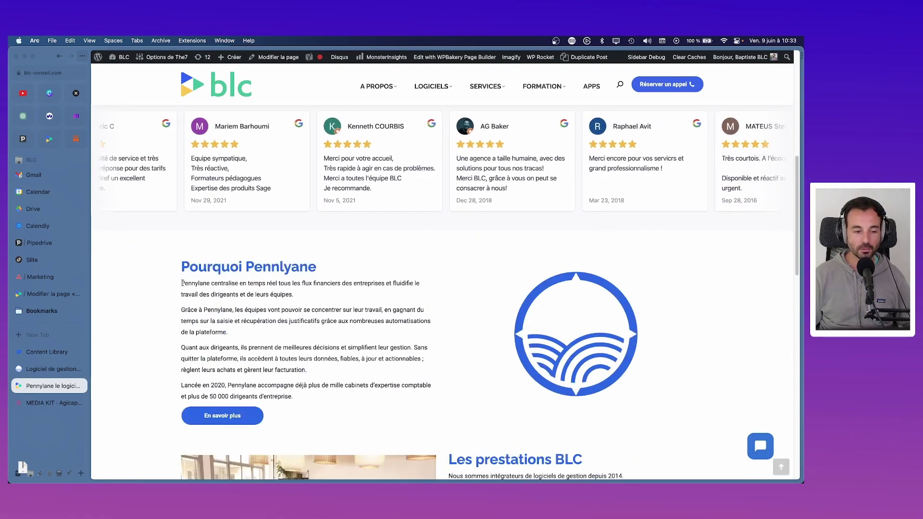
{"action": "left_click_drag", "start_coordinate": [182, 283], "coordinate": [337, 374]}
{"action": "scroll", "coordinate": [336, 374], "scroll_direction": "down", "scroll_amount": 5}
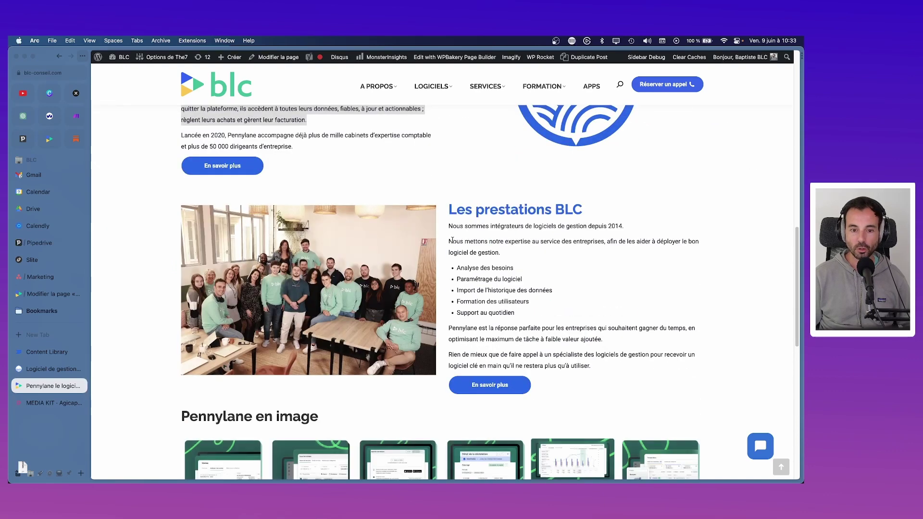
- Review the Les prestations BLC and Pennylane en image sections of the page preview
{"action": "left_click_drag", "start_coordinate": [450, 226], "coordinate": [452, 207]}
{"action": "scroll", "coordinate": [449, 267], "scroll_direction": "down", "scroll_amount": 3}
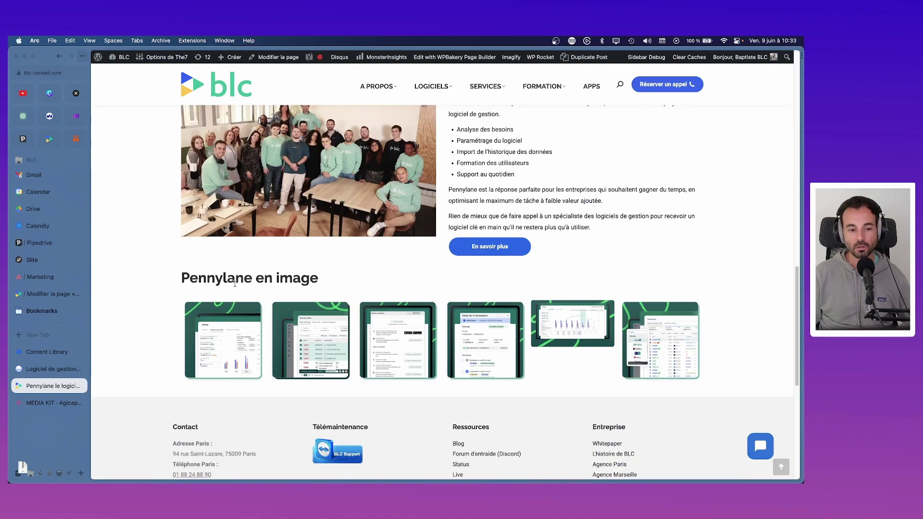
{"action": "scroll", "coordinate": [216, 258], "scroll_direction": "up", "scroll_amount": 5}
{"action": "scroll", "coordinate": [215, 261], "scroll_direction": "down", "scroll_amount": 5}
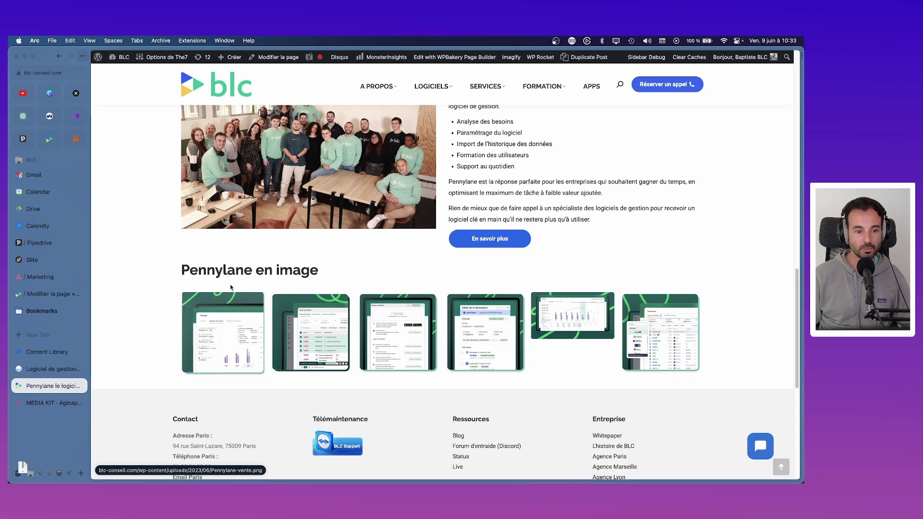
{"action": "left_click_drag", "start_coordinate": [182, 270], "coordinate": [310, 274]}
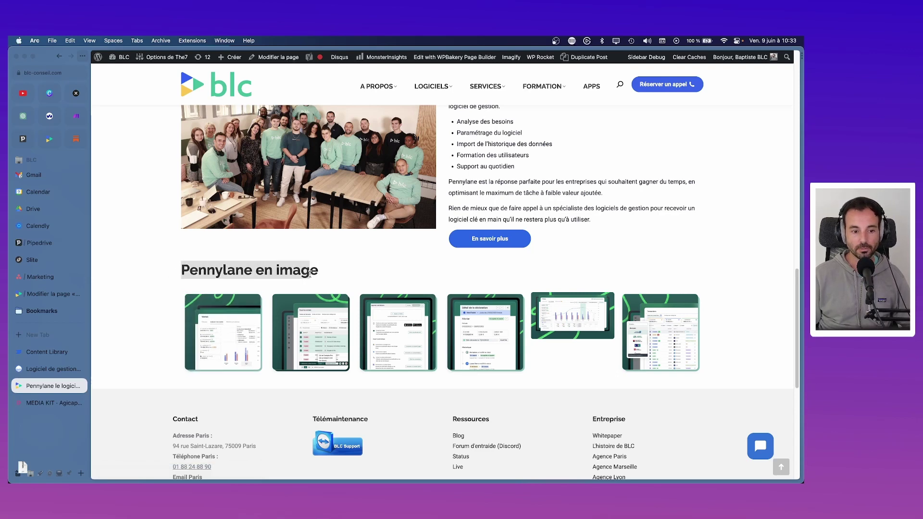
- Switch to the Agicap media kit and look through its primary colours and the All-in-one illustrations for each language
{"action": "left_click", "coordinate": [48, 402]}
{"action": "scroll", "coordinate": [395, 294], "scroll_direction": "down", "scroll_amount": 3}
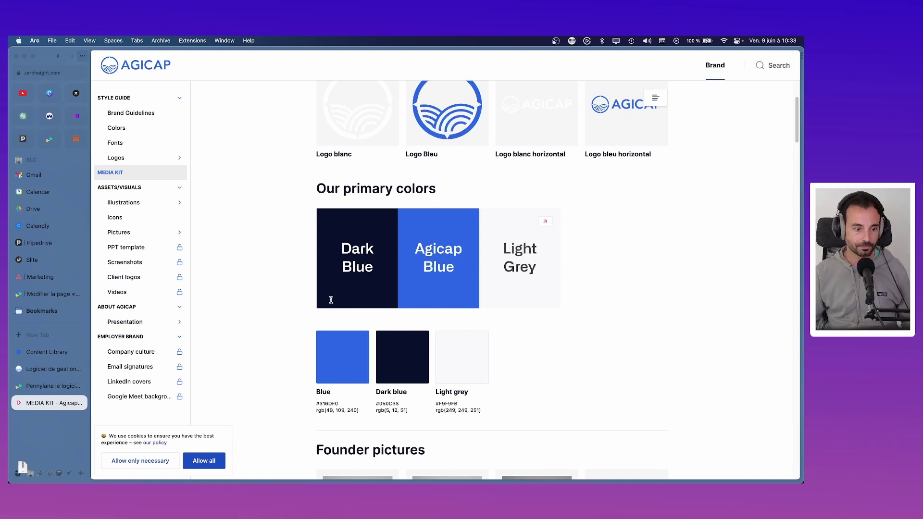
{"action": "scroll", "coordinate": [243, 324], "scroll_direction": "up", "scroll_amount": 3}
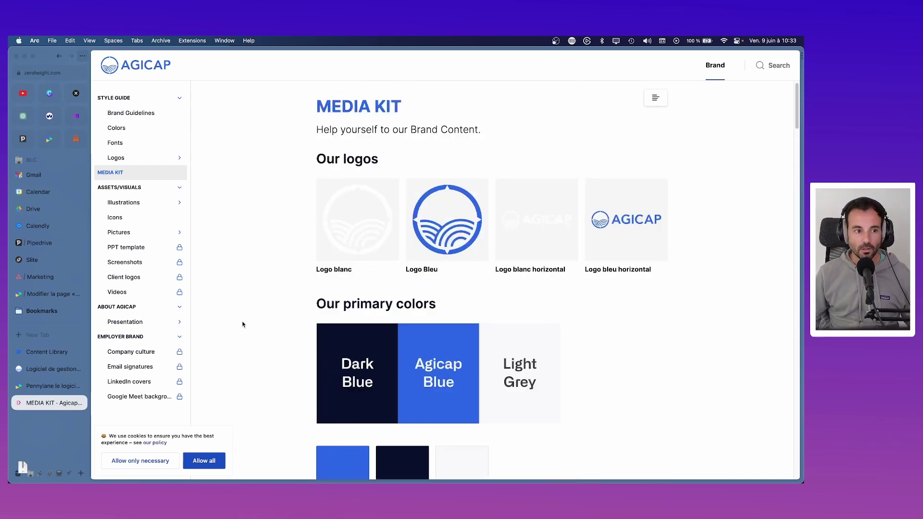
{"action": "left_click", "coordinate": [149, 204]}
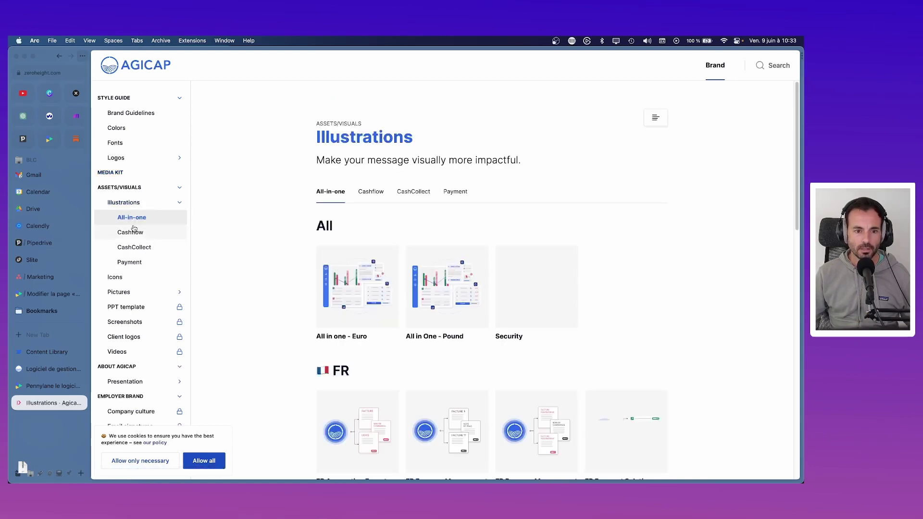
{"action": "scroll", "coordinate": [400, 294], "scroll_direction": "down", "scroll_amount": 6}
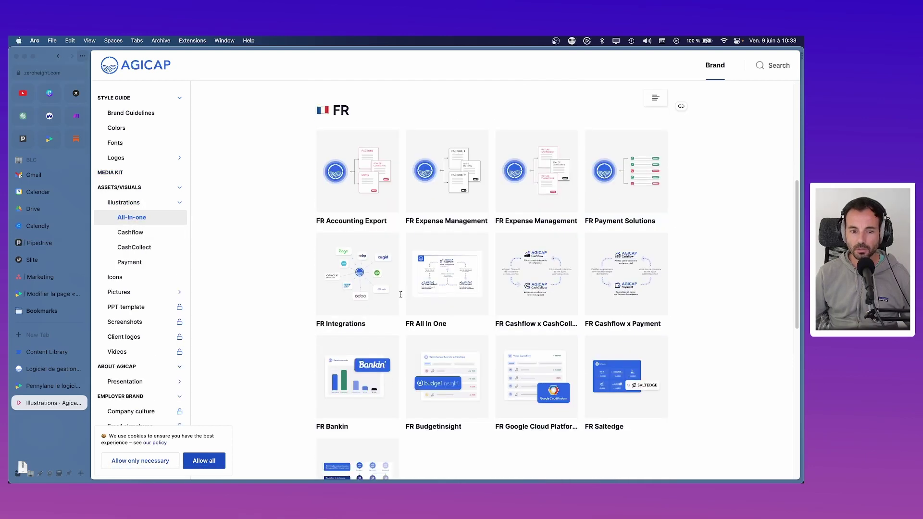
{"action": "scroll", "coordinate": [400, 294], "scroll_direction": "down", "scroll_amount": 2}
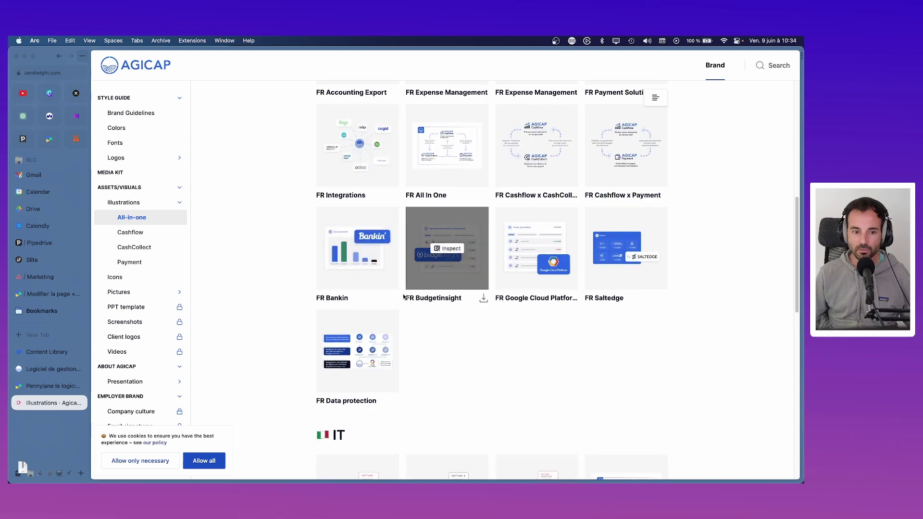
{"action": "scroll", "coordinate": [510, 258], "scroll_direction": "down", "scroll_amount": 4}
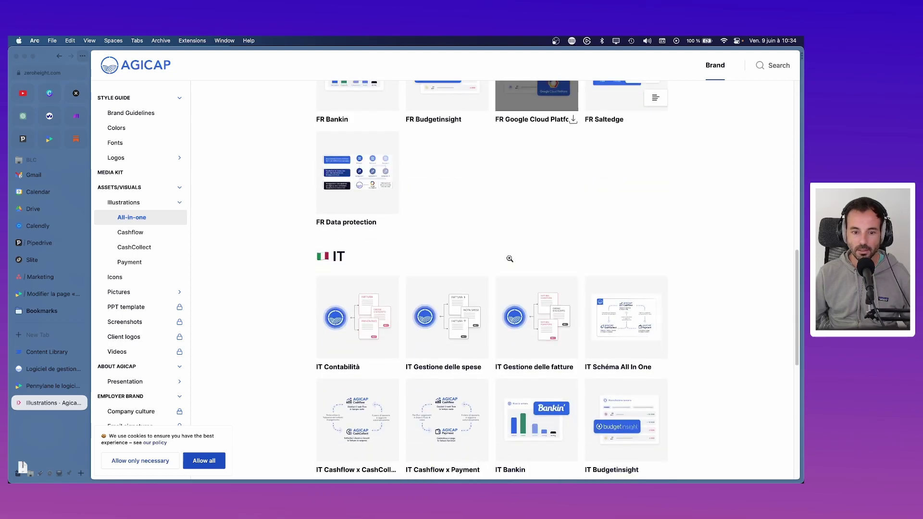
{"action": "scroll", "coordinate": [343, 253], "scroll_direction": "down", "scroll_amount": 10}
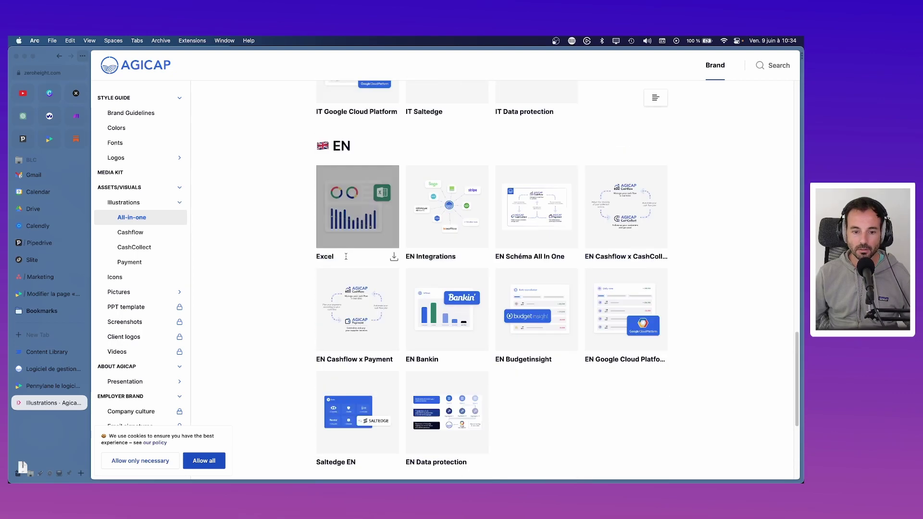
{"action": "scroll", "coordinate": [345, 256], "scroll_direction": "down", "scroll_amount": 15}
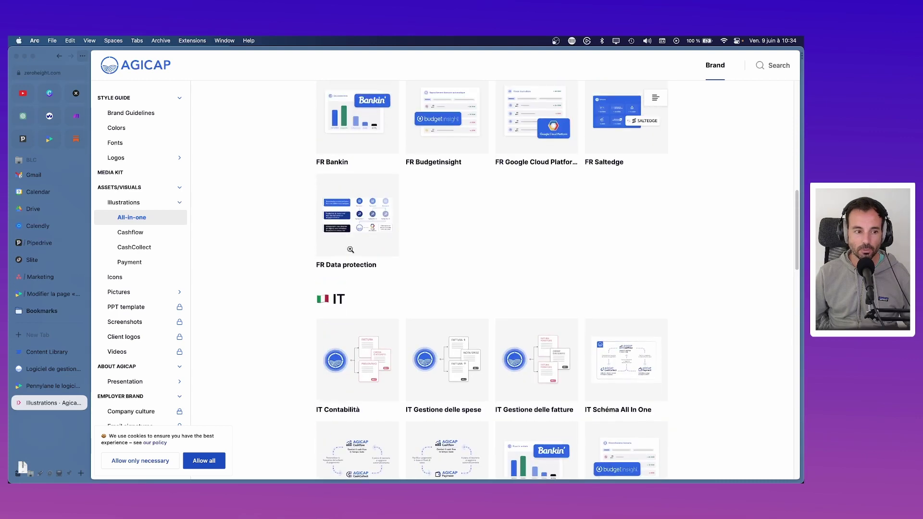
{"action": "scroll", "coordinate": [348, 244], "scroll_direction": "up", "scroll_amount": 2}
{"action": "scroll", "coordinate": [348, 244], "scroll_direction": "up", "scroll_amount": 9}
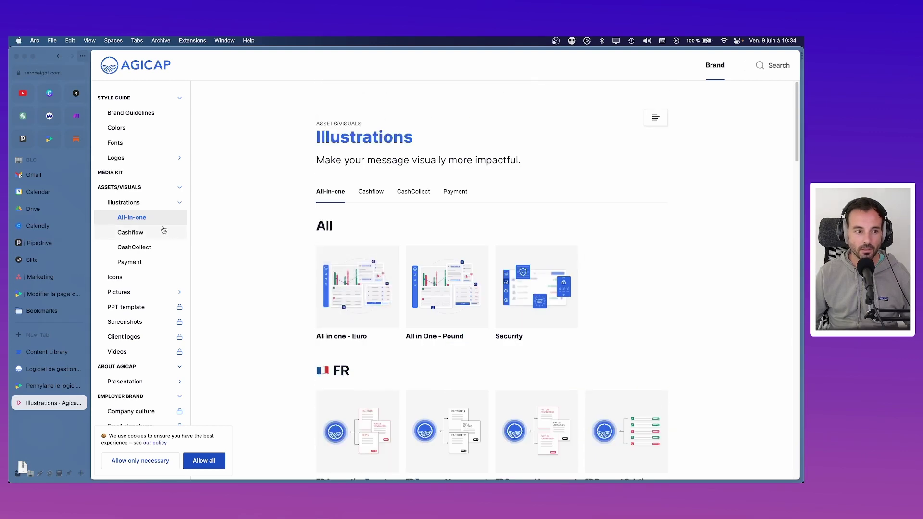
- Inspect the All in one - Euro and All in One - Pound illustrations at full size
{"action": "left_click", "coordinate": [362, 287]}
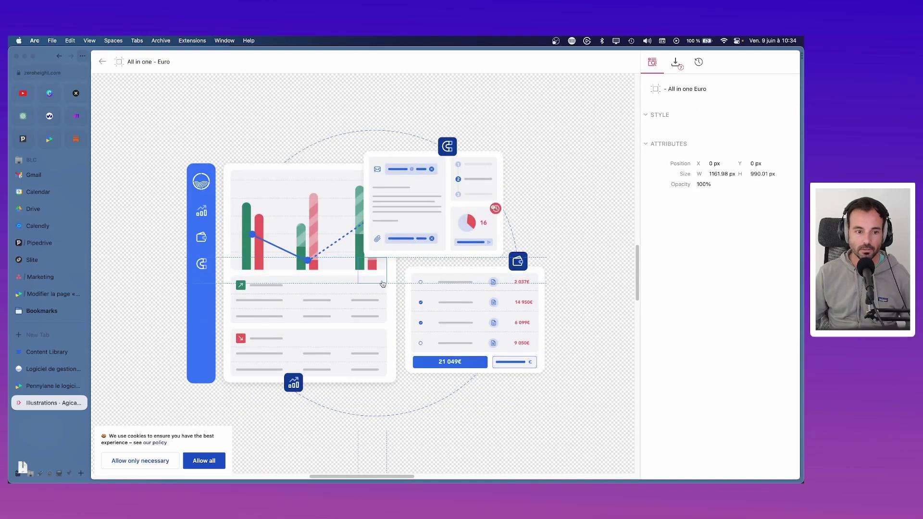
{"action": "key", "text": "Escape"}
{"action": "left_click", "coordinate": [468, 286]}
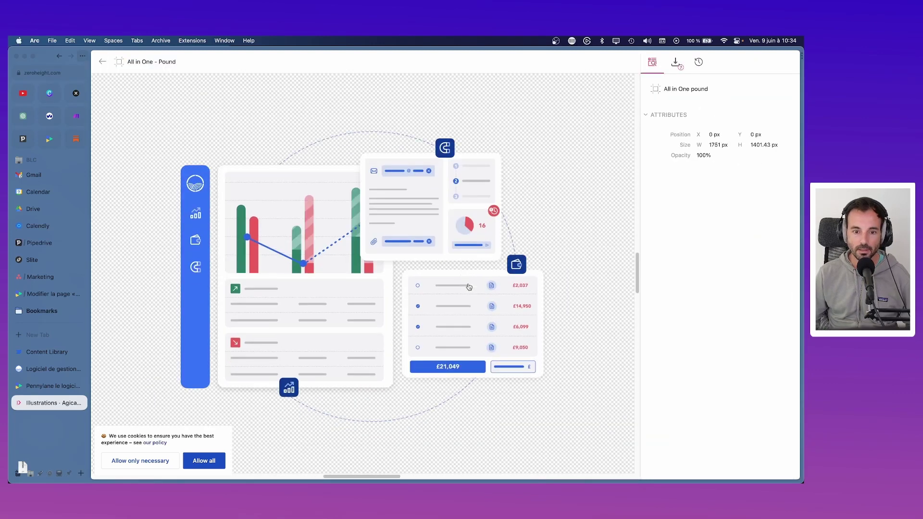
{"action": "key", "text": "Escape"}
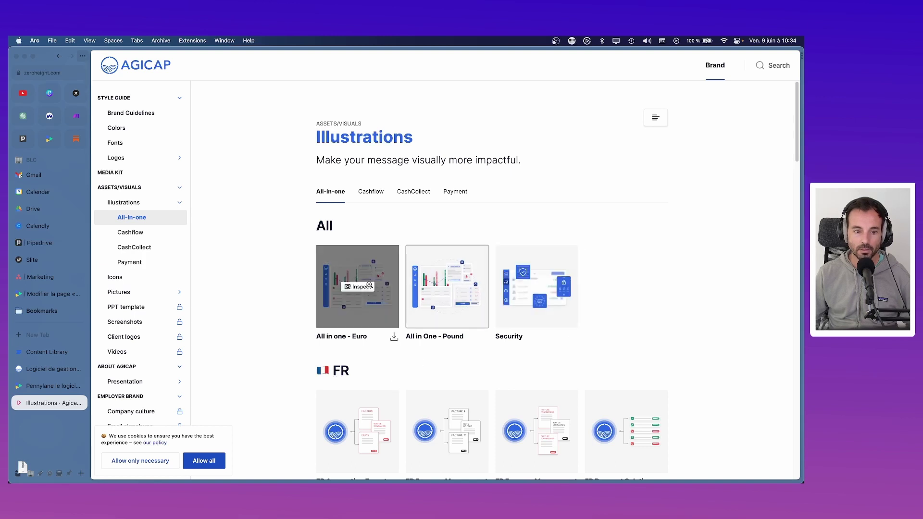
- Look through the Cashflow illustrations and reopen the Brand section of the Agicap Brand Platform
{"action": "left_click", "coordinate": [131, 233]}
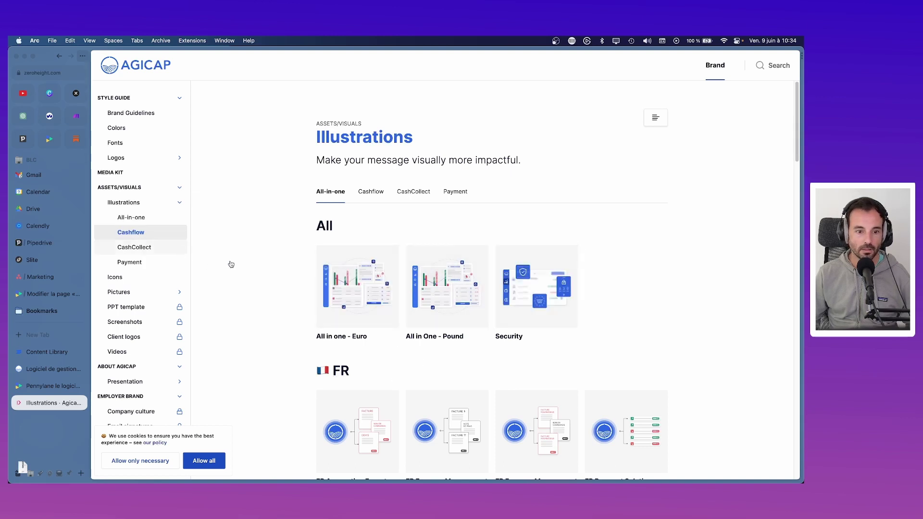
{"action": "scroll", "coordinate": [258, 262], "scroll_direction": "down", "scroll_amount": 6}
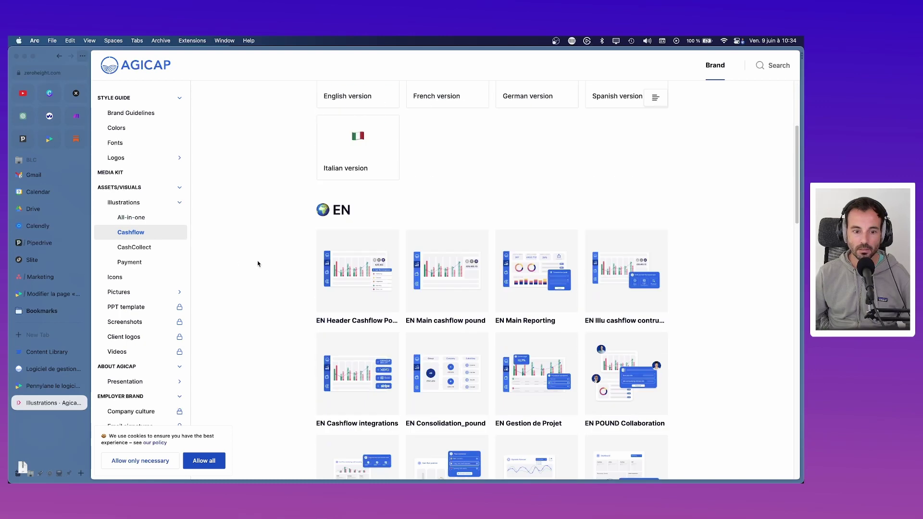
{"action": "scroll", "coordinate": [258, 263], "scroll_direction": "down", "scroll_amount": 2}
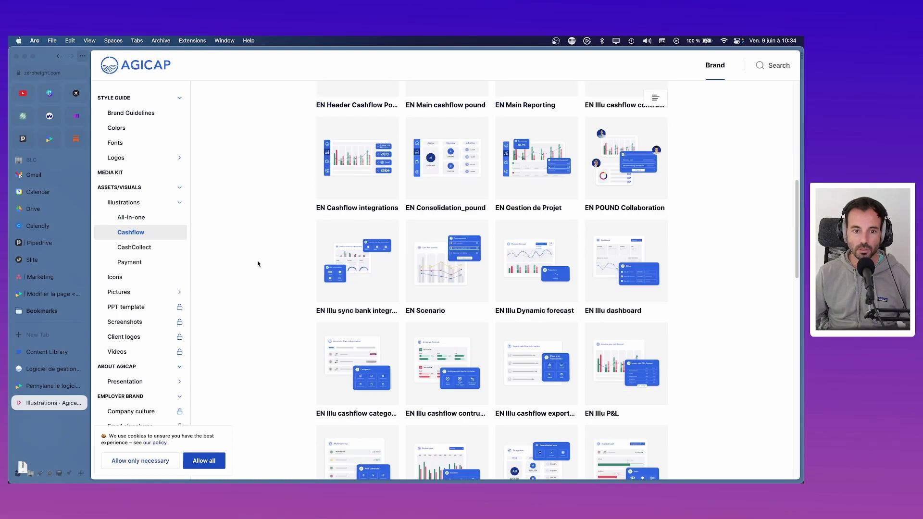
{"action": "scroll", "coordinate": [257, 263], "scroll_direction": "up", "scroll_amount": 7}
{"action": "left_click", "coordinate": [441, 220]}
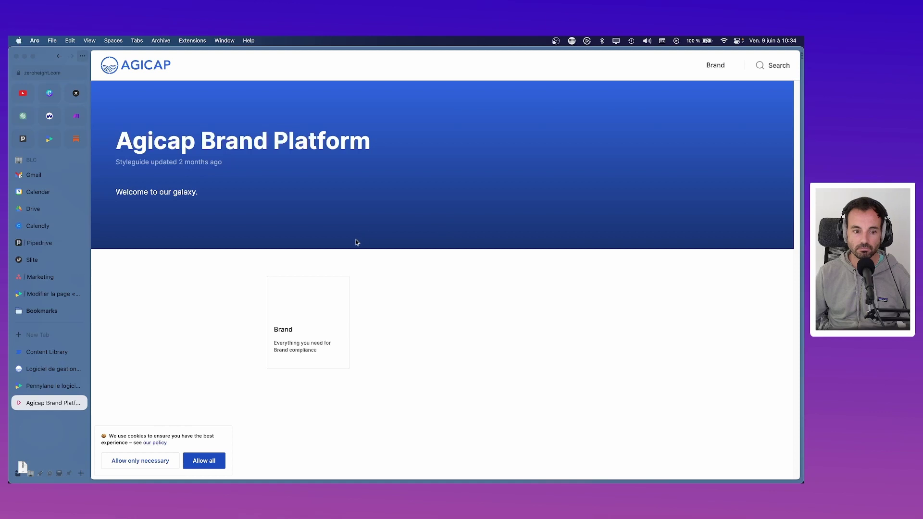
{"action": "left_click", "coordinate": [282, 346]}
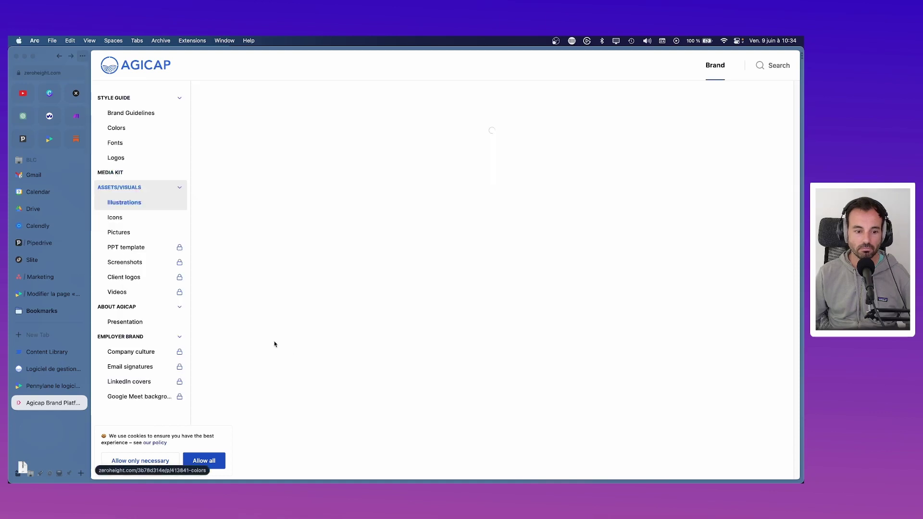
- Compare the Pennylane en image gallery in the page preview with the product visuals on the Agicap website
{"action": "left_click", "coordinate": [48, 373]}
{"action": "left_click", "coordinate": [46, 385]}
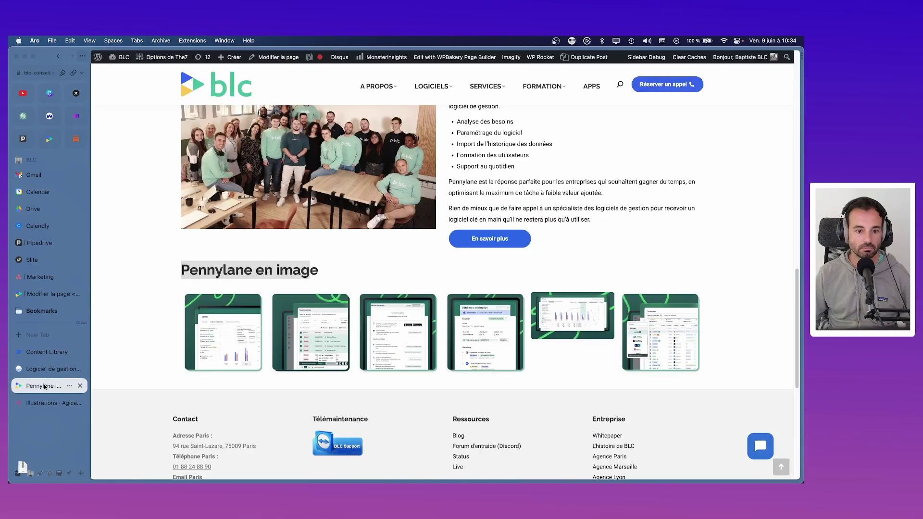
{"action": "left_click", "coordinate": [43, 374]}
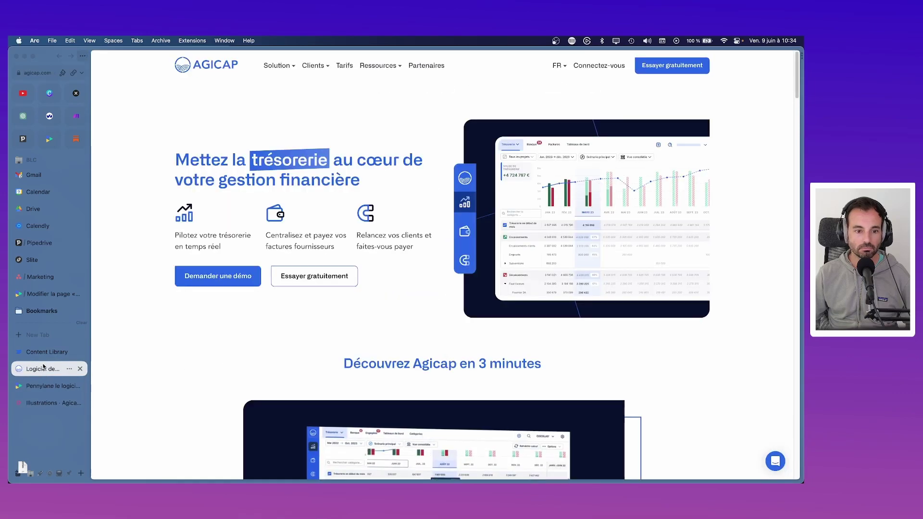
{"action": "scroll", "coordinate": [496, 328], "scroll_direction": "down", "scroll_amount": 5}
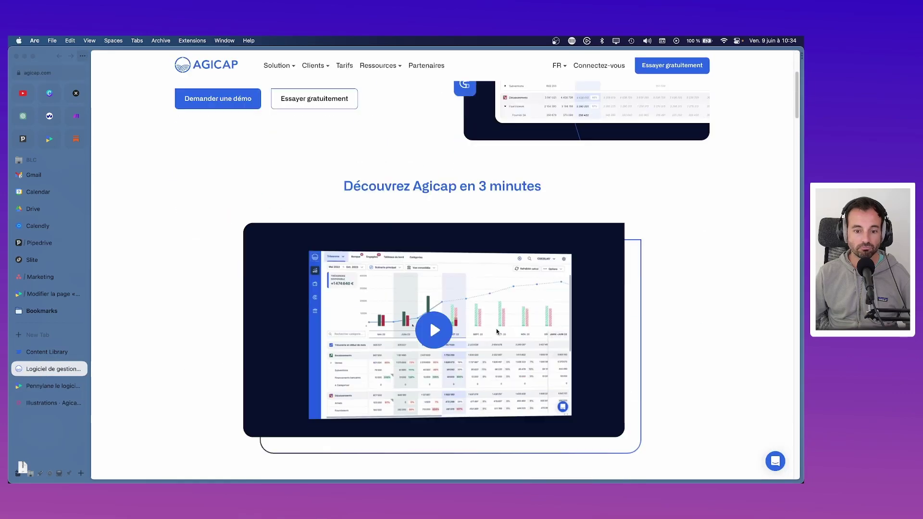
{"action": "scroll", "coordinate": [496, 332], "scroll_direction": "up", "scroll_amount": 5}
{"action": "left_click", "coordinate": [43, 352]}
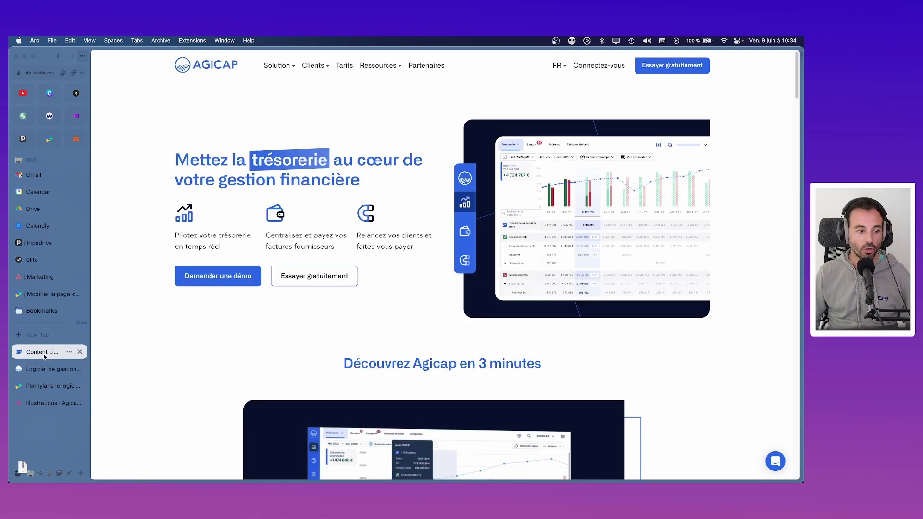
{"action": "left_click", "coordinate": [28, 385]}
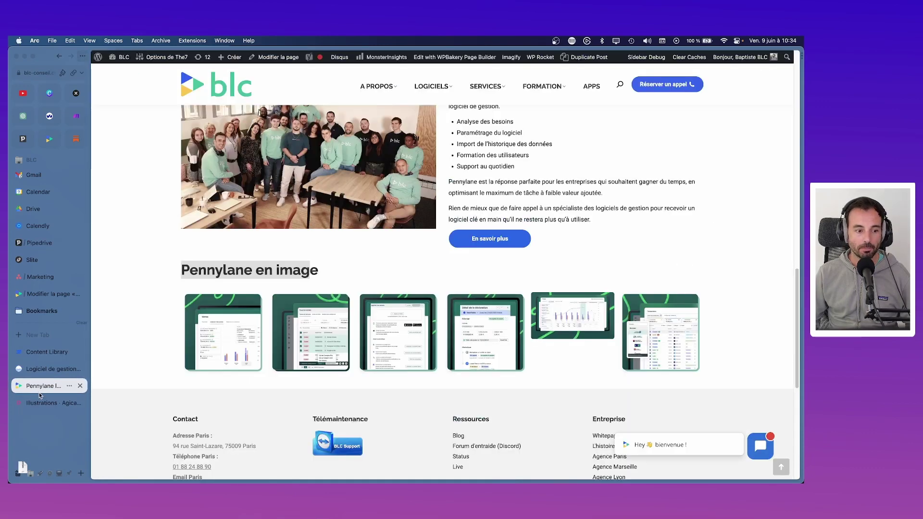
- Return to the Agicap brand site and look through the French All-in-one illustrations
{"action": "left_click", "coordinate": [29, 402]}
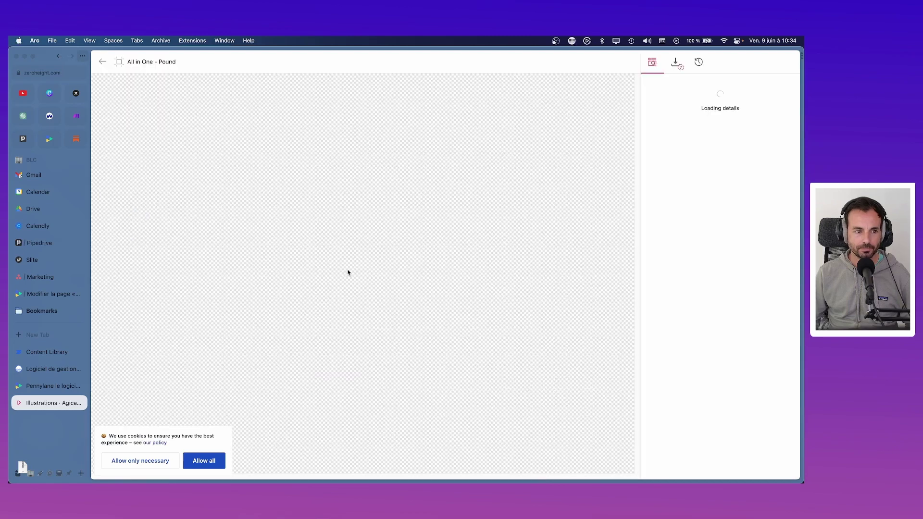
{"action": "key", "text": "Escape"}
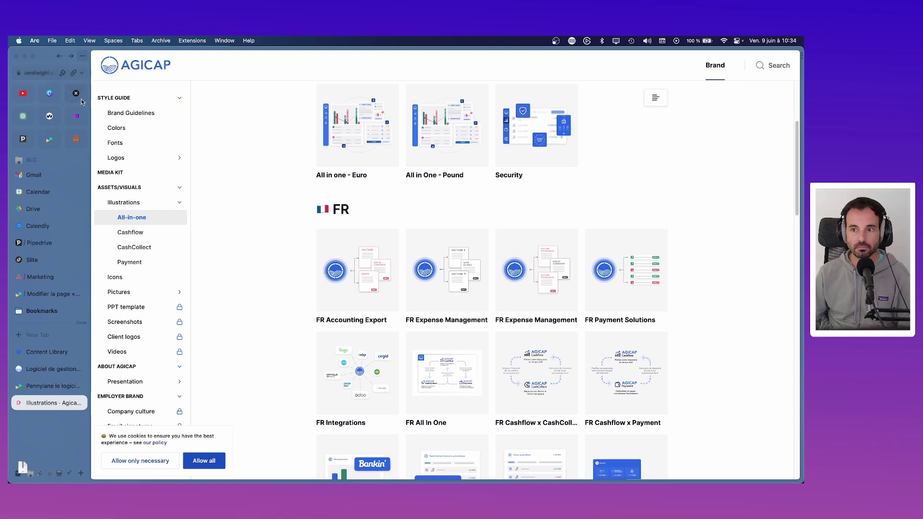
{"action": "scroll", "coordinate": [374, 306], "scroll_direction": "down", "scroll_amount": 7}
{"action": "scroll", "coordinate": [374, 306], "scroll_direction": "up", "scroll_amount": 6}
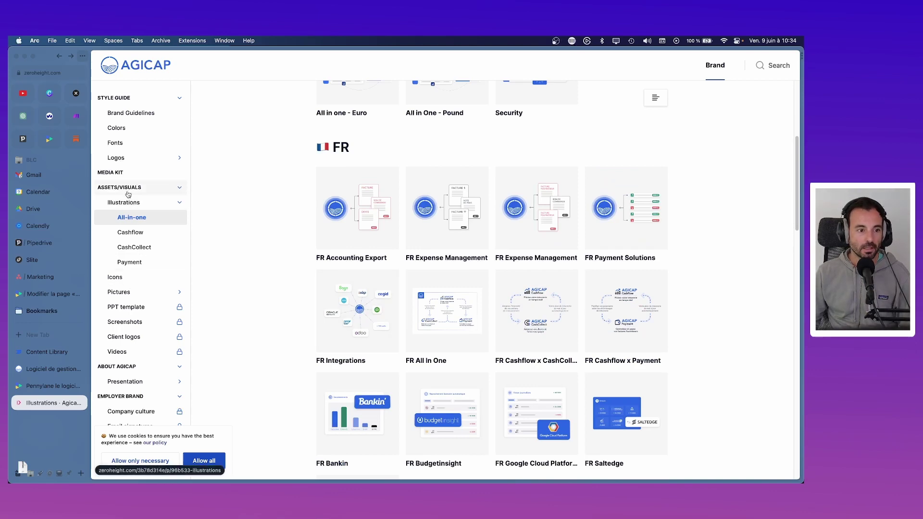
- Open the Media Kit page and download the assets of the All in one product illustration
{"action": "left_click", "coordinate": [131, 171]}
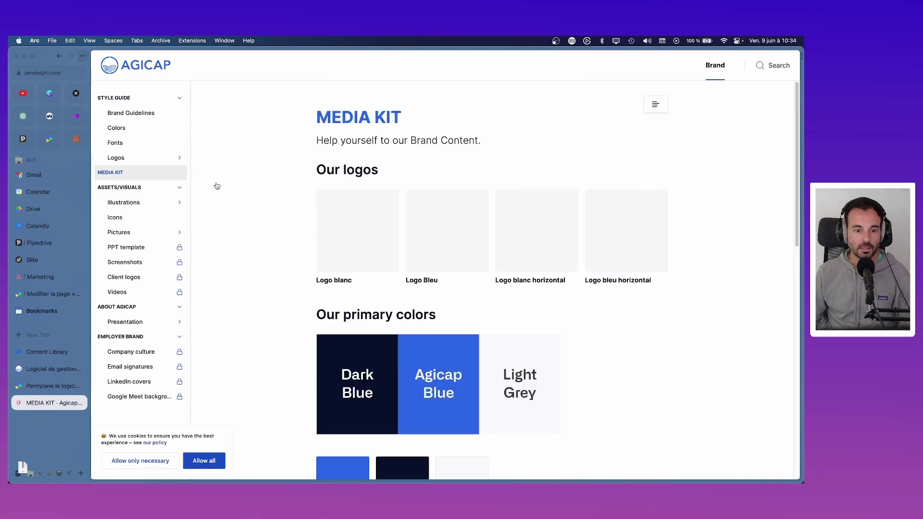
{"action": "scroll", "coordinate": [404, 263], "scroll_direction": "down", "scroll_amount": 5}
{"action": "scroll", "coordinate": [404, 264], "scroll_direction": "down", "scroll_amount": 5}
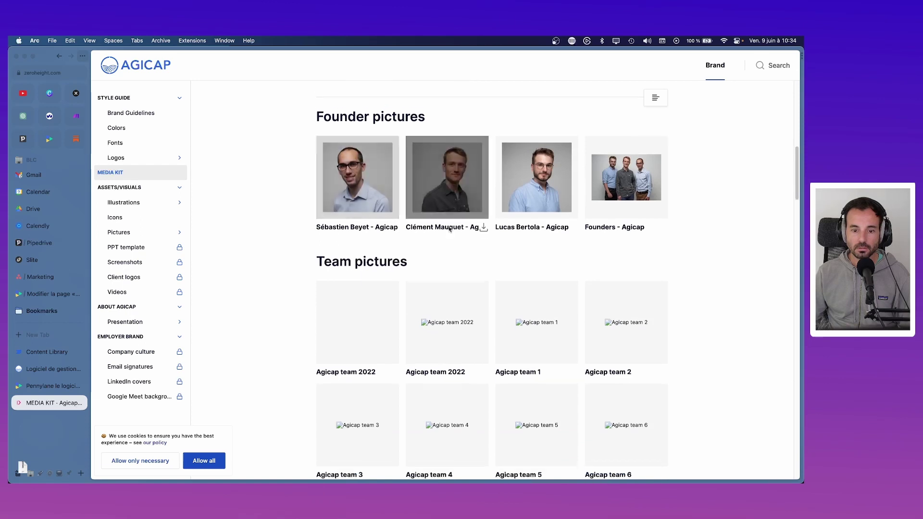
{"action": "mouse_move", "coordinate": [542, 226]}
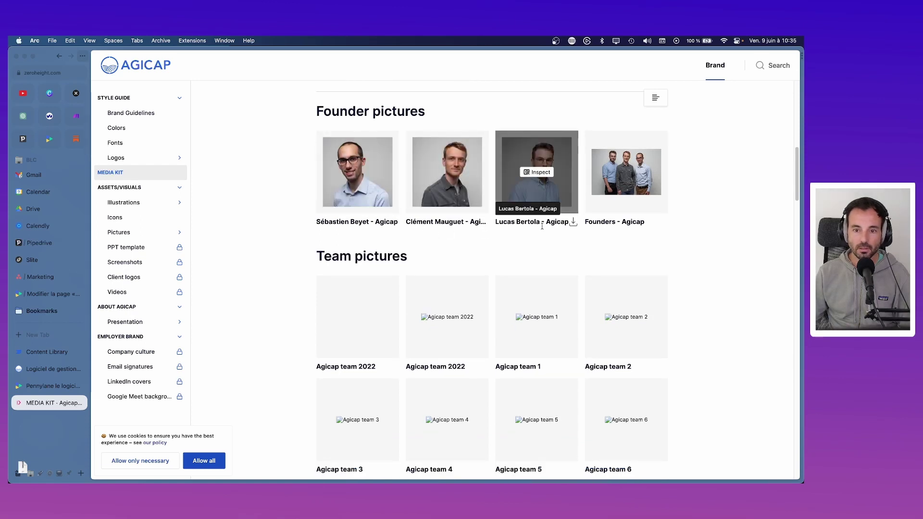
{"action": "scroll", "coordinate": [542, 226], "scroll_direction": "down", "scroll_amount": 3}
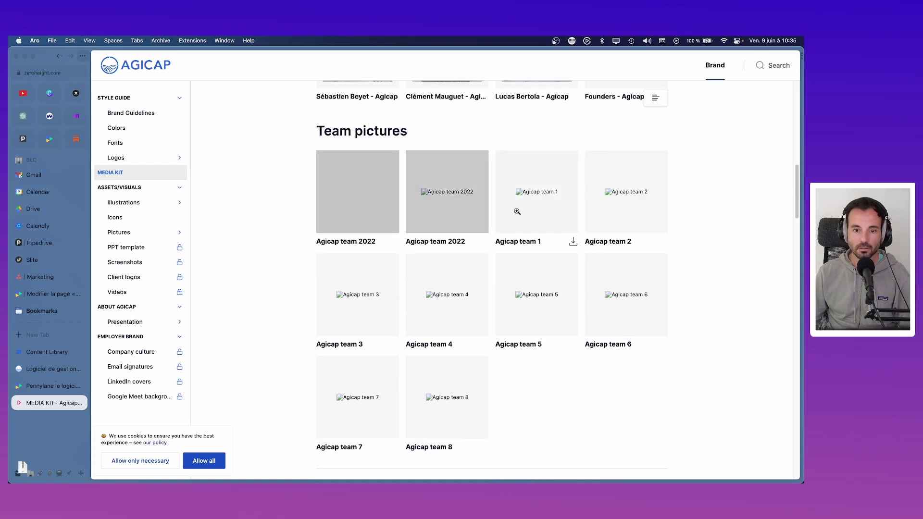
{"action": "scroll", "coordinate": [374, 212], "scroll_direction": "down", "scroll_amount": 2}
{"action": "scroll", "coordinate": [374, 212], "scroll_direction": "down", "scroll_amount": 6}
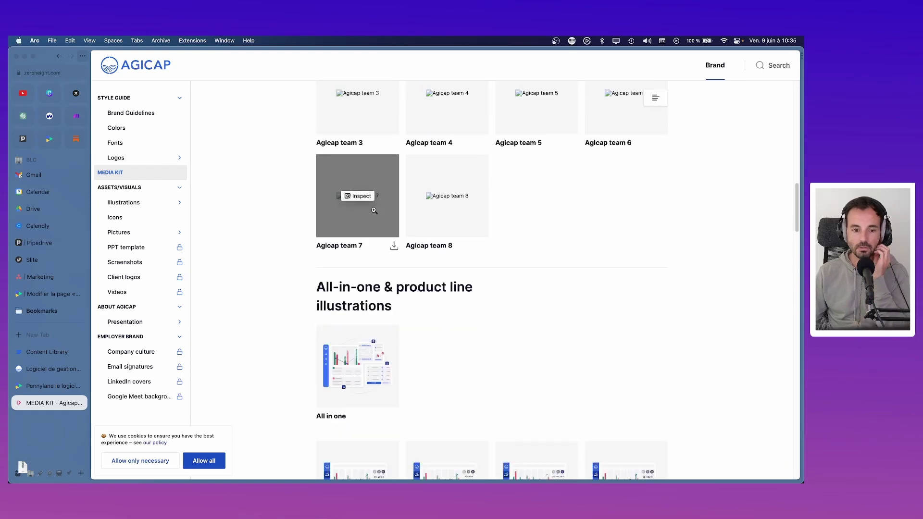
{"action": "scroll", "coordinate": [373, 215], "scroll_direction": "down", "scroll_amount": 1}
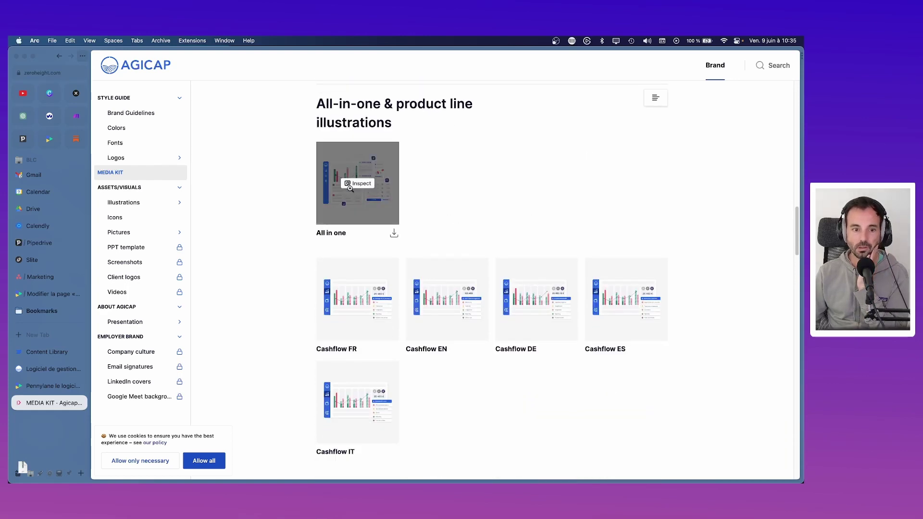
{"action": "left_click", "coordinate": [394, 232]}
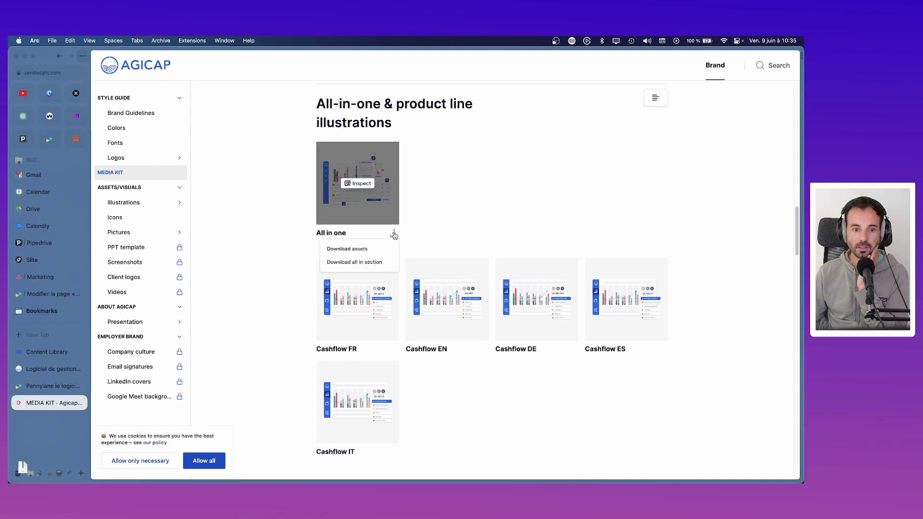
{"action": "left_click", "coordinate": [363, 249]}
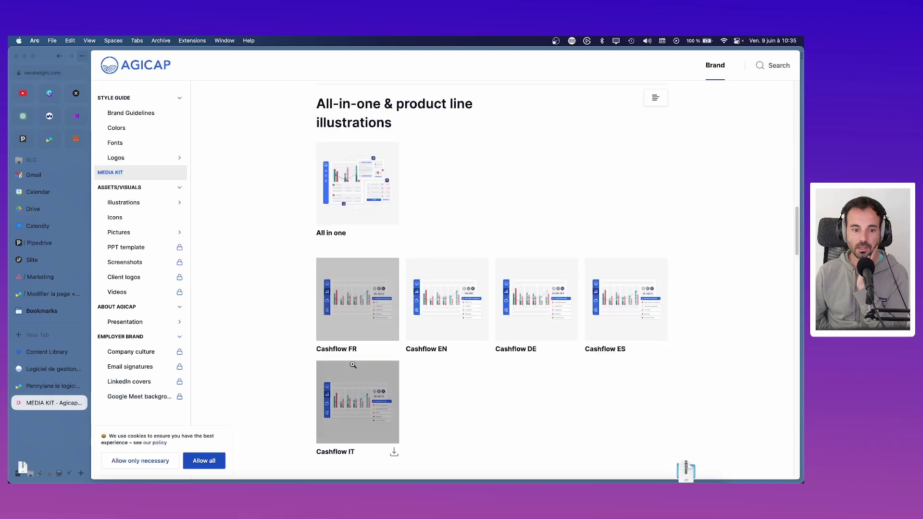
- Download the assets of the Cashflow FR, Cash Collect FR and Payment FR illustrations from the Media Kit
{"action": "left_click", "coordinate": [393, 349]}
{"action": "left_click", "coordinate": [351, 366]}
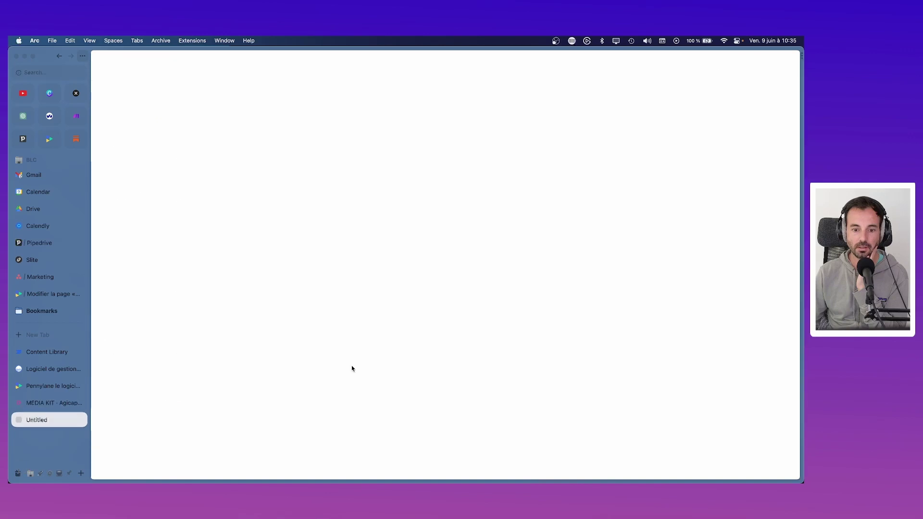
{"action": "scroll", "coordinate": [470, 297], "scroll_direction": "down", "scroll_amount": 5}
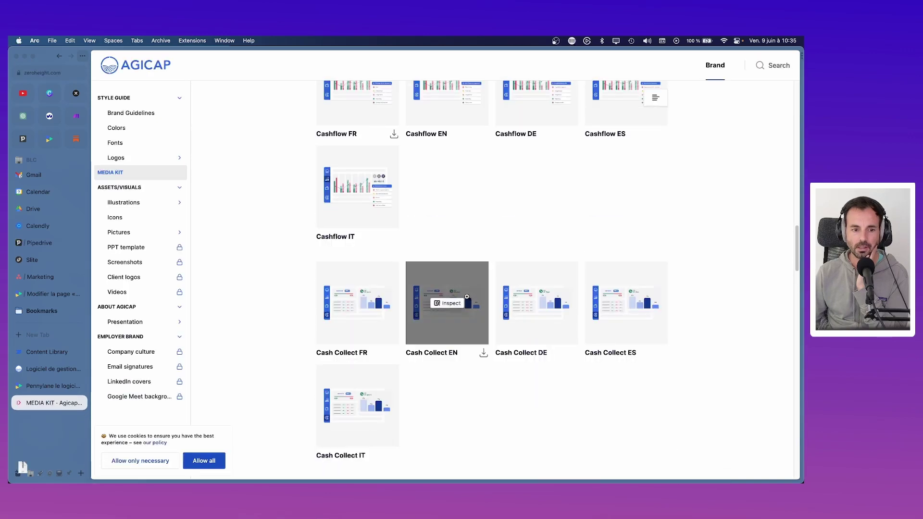
{"action": "left_click", "coordinate": [393, 353]}
{"action": "left_click", "coordinate": [365, 367]}
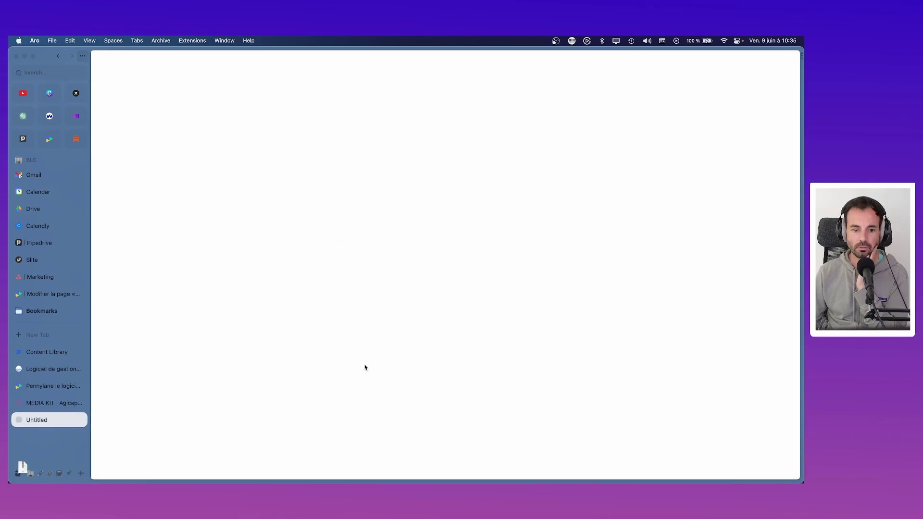
{"action": "scroll", "coordinate": [385, 355], "scroll_direction": "down", "scroll_amount": 5}
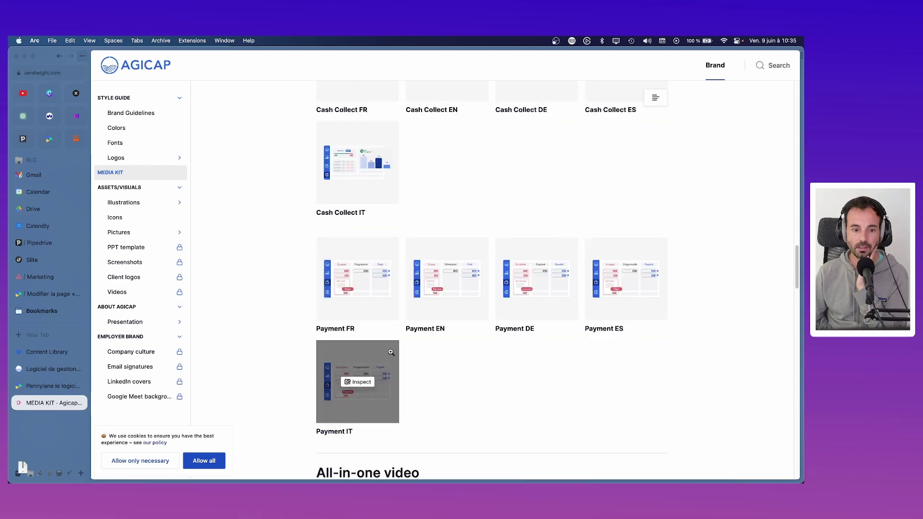
{"action": "left_click", "coordinate": [394, 330]}
{"action": "left_click", "coordinate": [365, 347]}
- Look through the All-in-one videos and customer testimonials in the Media Kit
{"action": "scroll", "coordinate": [394, 331], "scroll_direction": "down", "scroll_amount": 3}
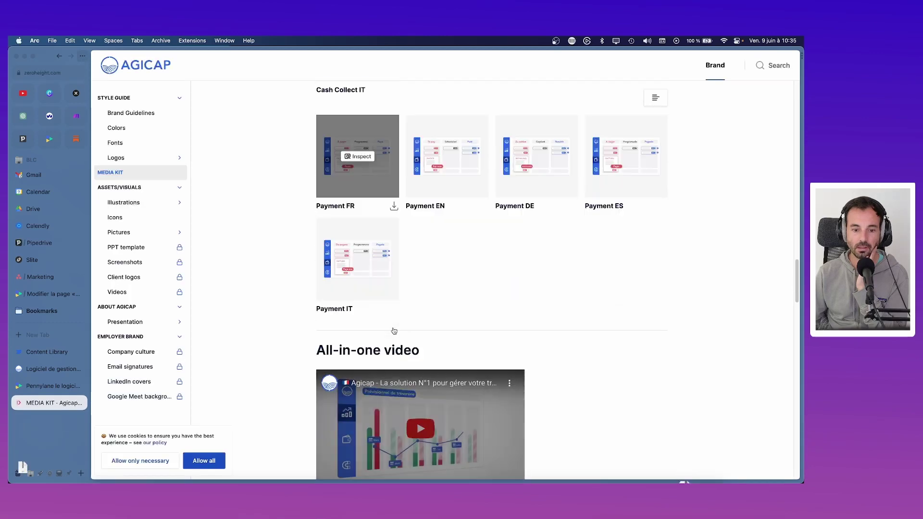
{"action": "scroll", "coordinate": [393, 331], "scroll_direction": "down", "scroll_amount": 15}
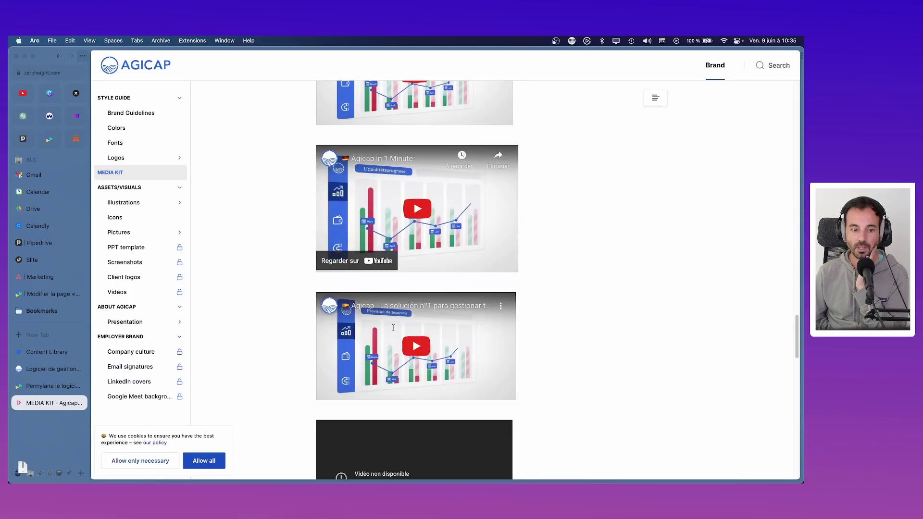
{"action": "scroll", "coordinate": [393, 327], "scroll_direction": "up", "scroll_amount": 4}
{"action": "scroll", "coordinate": [393, 327], "scroll_direction": "down", "scroll_amount": 6}
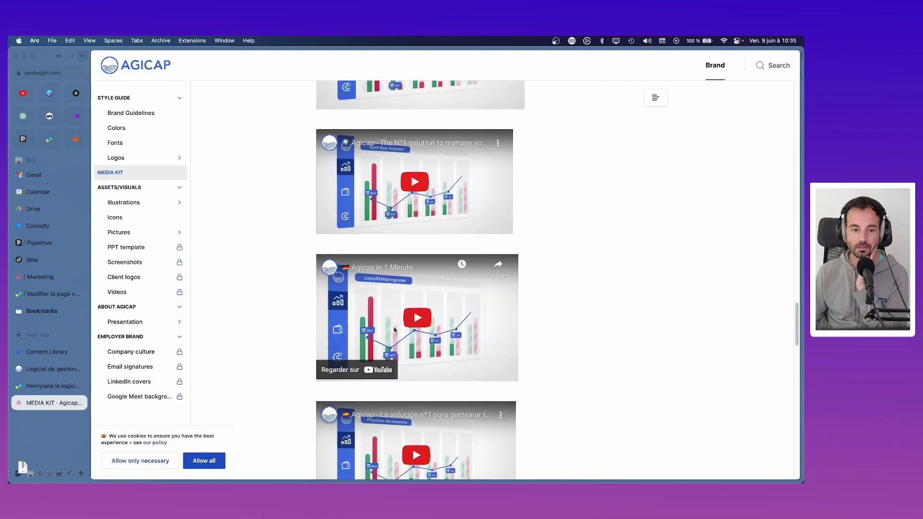
{"action": "scroll", "coordinate": [393, 329], "scroll_direction": "down", "scroll_amount": 9}
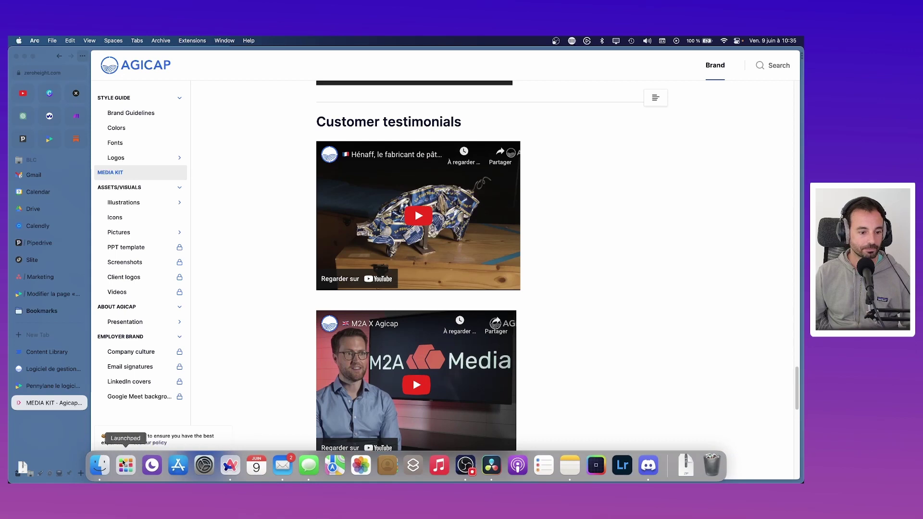
- Switch to Finder and extract the downloaded All in one Euro, Payment-header-FR2, Cashco-DSO_FR2 and Main_cashflow_FR archives in the downloads folder
{"action": "left_click", "coordinate": [113, 468]}
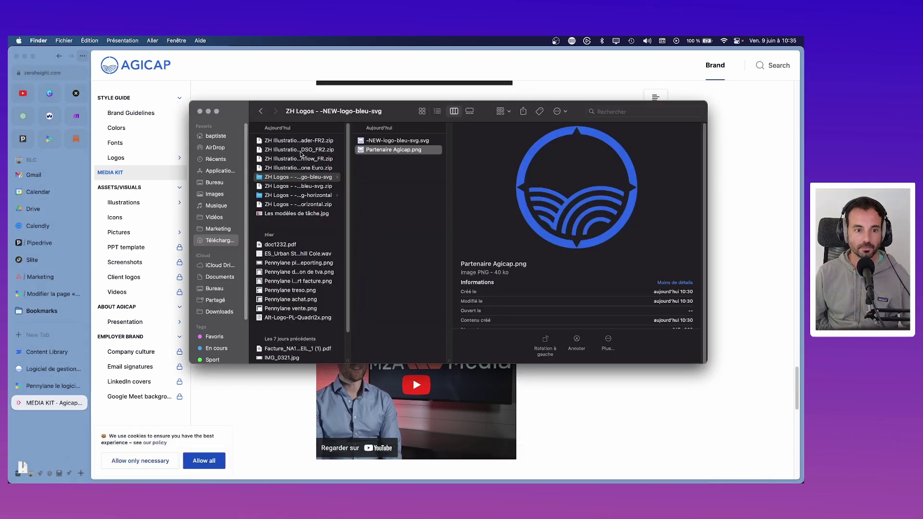
{"action": "left_click", "coordinate": [291, 168]}
{"action": "double_click", "coordinate": [292, 168]}
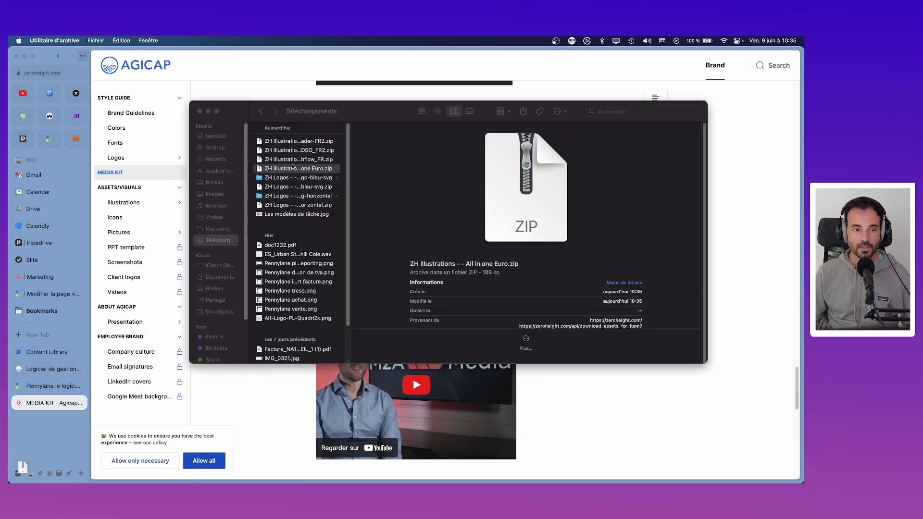
{"action": "double_click", "coordinate": [293, 152]}
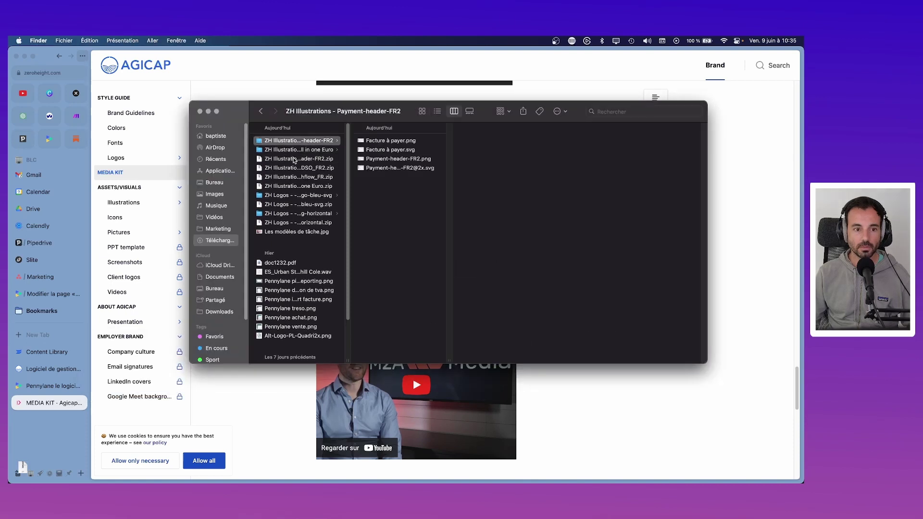
{"action": "double_click", "coordinate": [292, 170]}
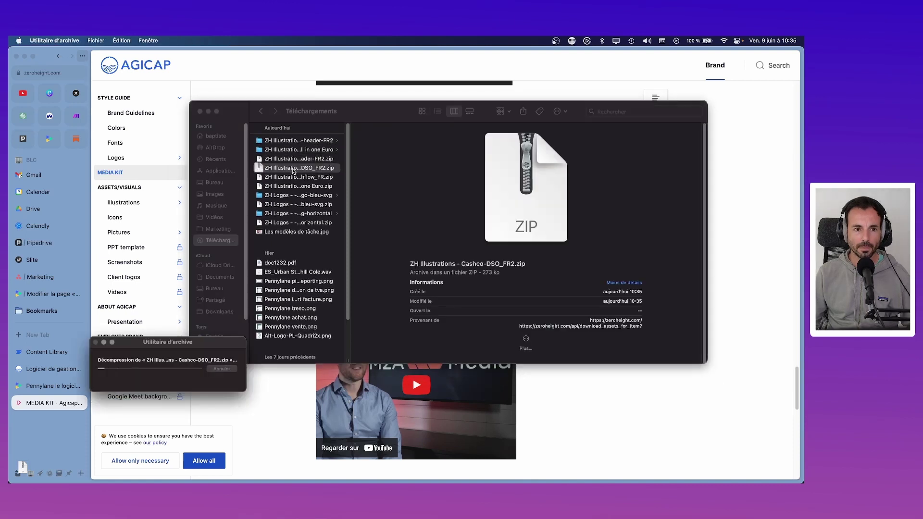
{"action": "double_click", "coordinate": [293, 186]}
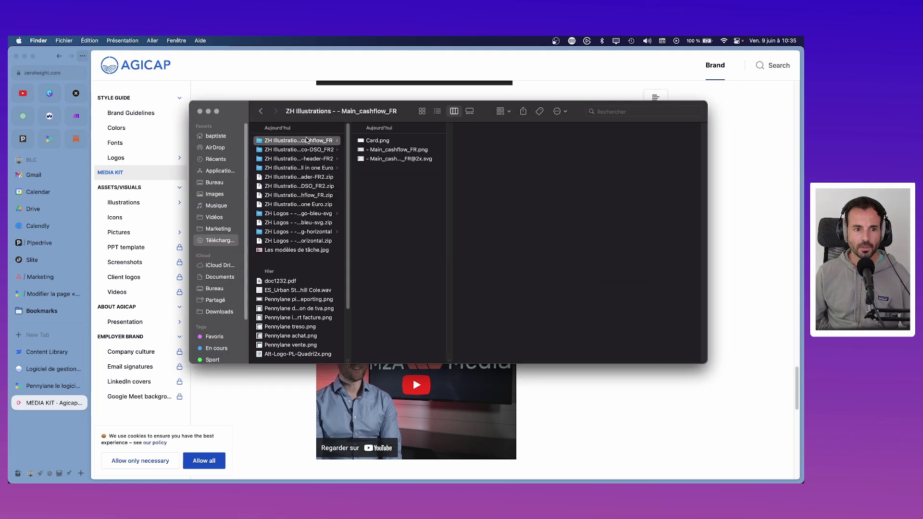
- Preview the images in the extracted Main_cashflow_FR and Cashco-DSO_FR2 folders
{"action": "key", "text": "Right"}
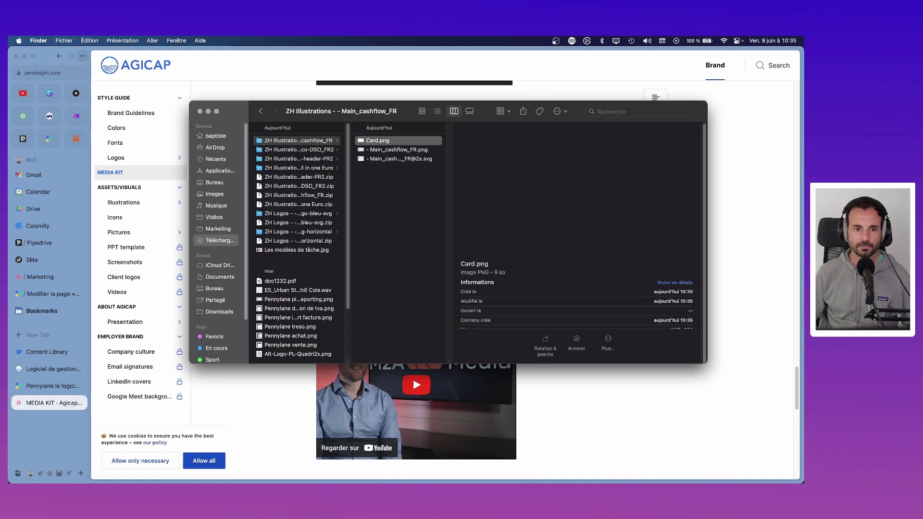
{"action": "key", "text": "Down"}
{"action": "key", "text": "Down"}
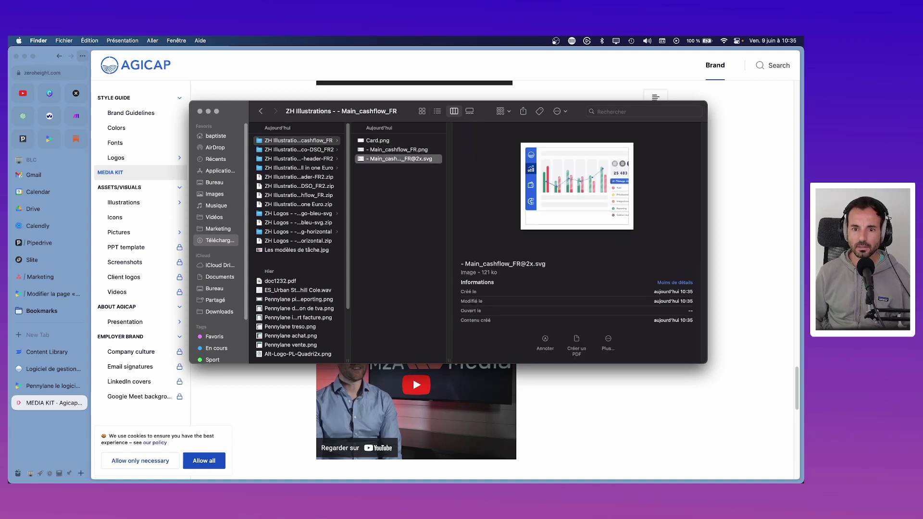
{"action": "key", "text": "Up"}
{"action": "key", "text": "Left"}
{"action": "key", "text": "Down"}
{"action": "key", "text": "Right"}
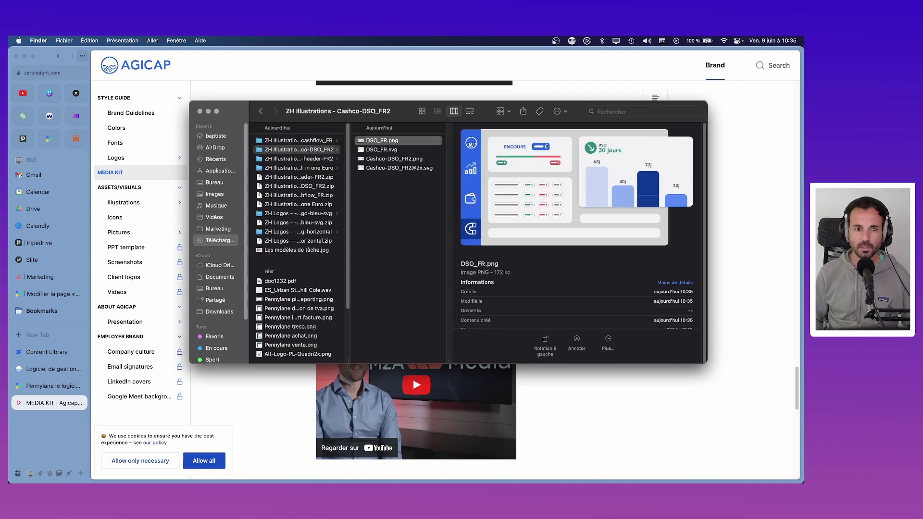
{"action": "key", "text": "Down"}
{"action": "key", "text": "Up"}
- Preview the images in the extracted Payment-header-FR2 and All in one Euro folders
{"action": "key", "text": "Left"}
{"action": "key", "text": "Down"}
{"action": "key", "text": "Right"}
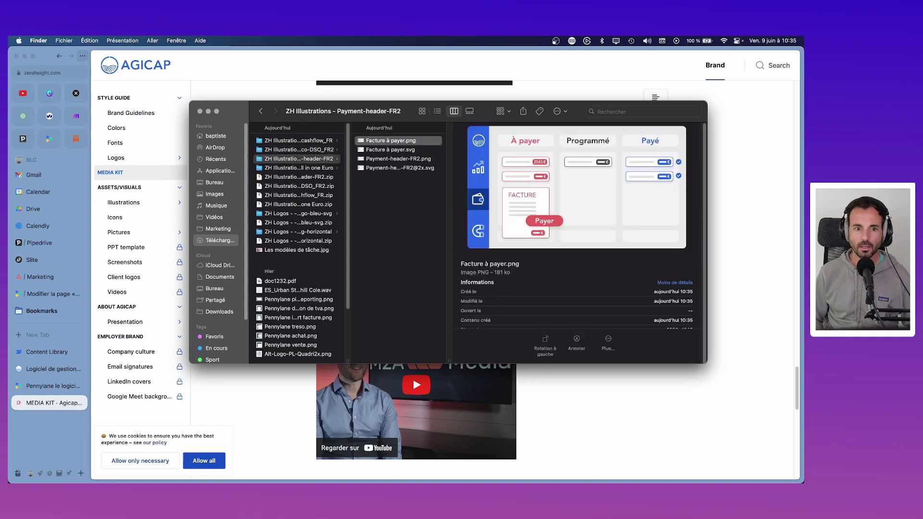
{"action": "key", "text": "Left"}
{"action": "key", "text": "Down"}
{"action": "key", "text": "Right"}
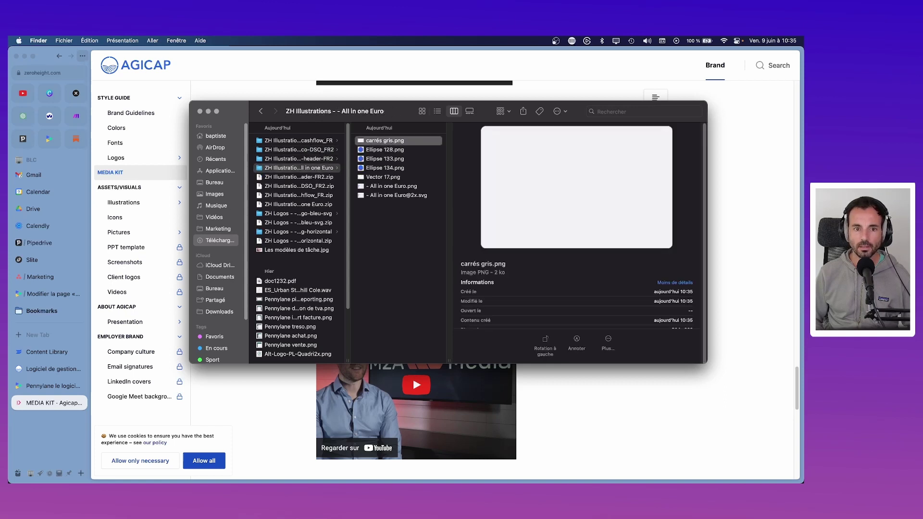
{"action": "key", "text": "Down"}
{"action": "key", "text": "Down"}
{"action": "key", "text": "Down"}
{"action": "key", "text": "Down"}
{"action": "key", "text": "Down"}
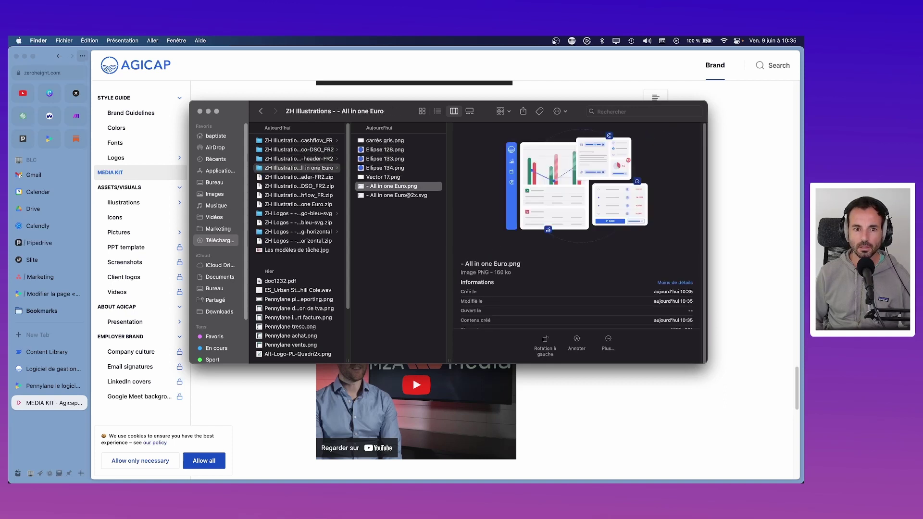
- Return to the browser and review the Pennylane en image gallery in the page preview
{"action": "left_click", "coordinate": [41, 295]}
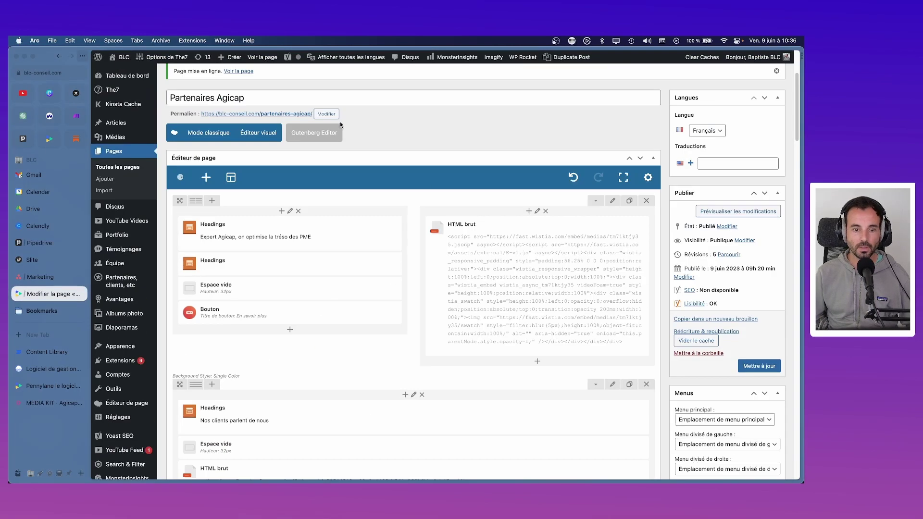
{"action": "left_click", "coordinate": [51, 386]}
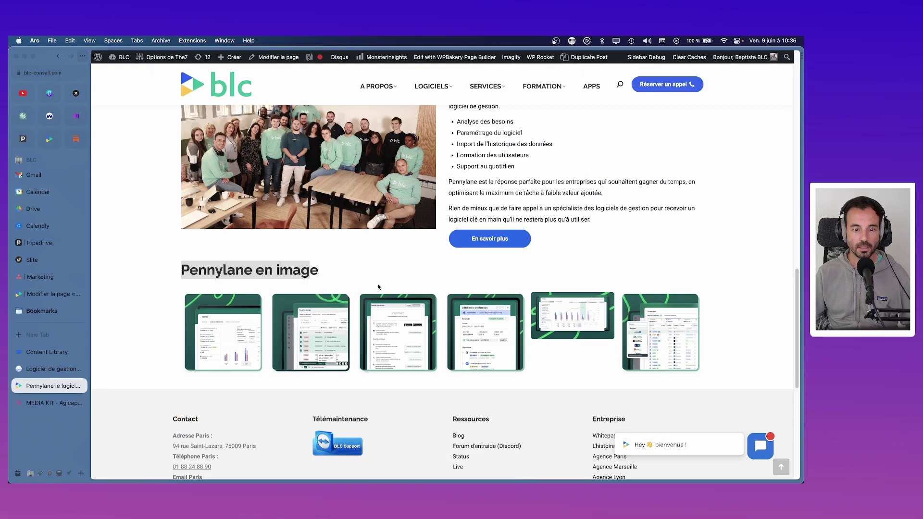
{"action": "scroll", "coordinate": [377, 288], "scroll_direction": "up", "scroll_amount": 3}
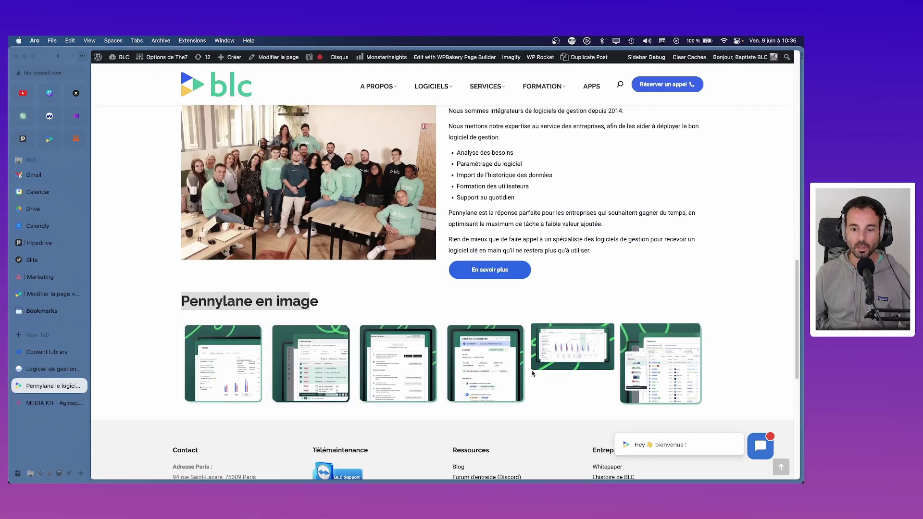
- Open the photo albums in the WordPress admin and start a new album titled Agicap
{"action": "left_click", "coordinate": [38, 295]}
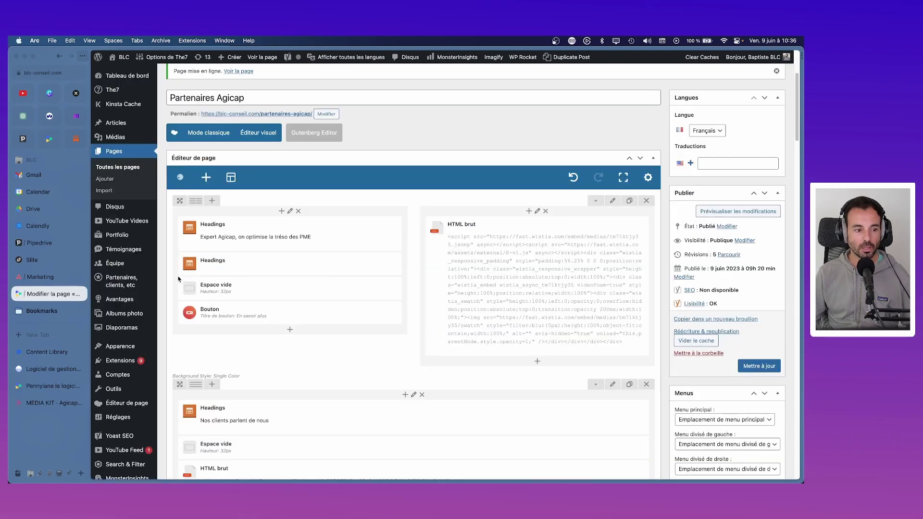
{"action": "scroll", "coordinate": [115, 269], "scroll_direction": "down", "scroll_amount": 2}
{"action": "mouse_move", "coordinate": [114, 269]}
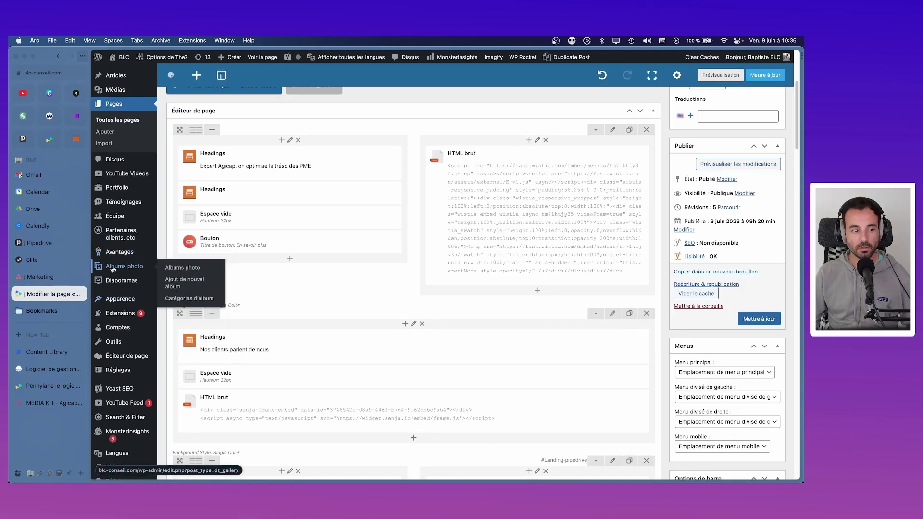
{"action": "left_click", "coordinate": [114, 268]}
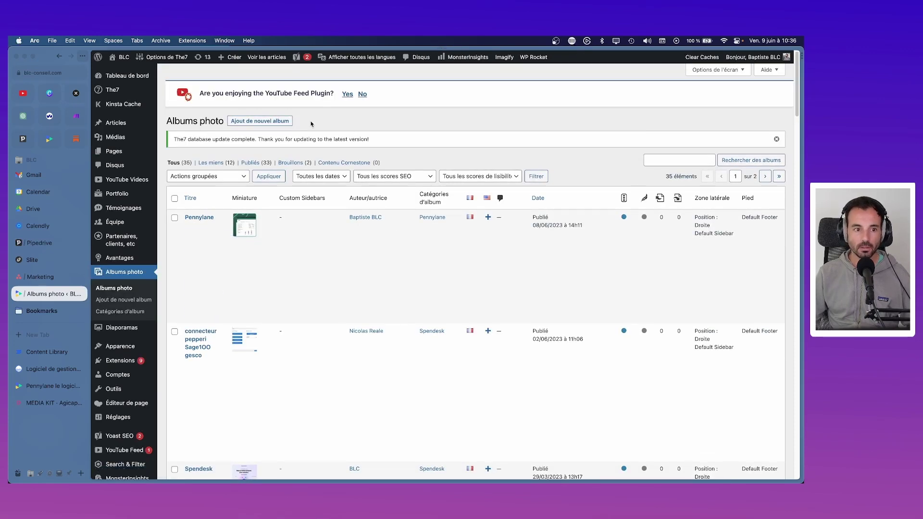
{"action": "left_click", "coordinate": [280, 124]}
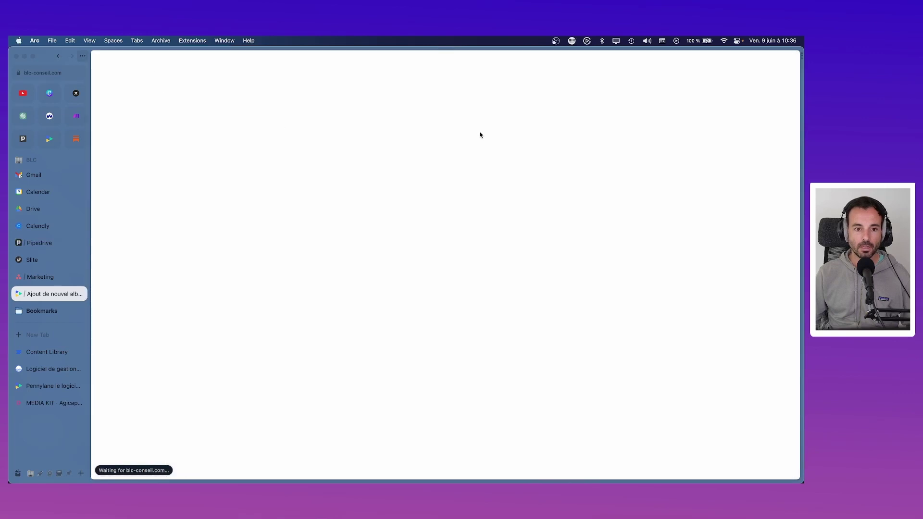
{"action": "left_click", "coordinate": [241, 111]}
{"action": "type", "text": "Agicap"}
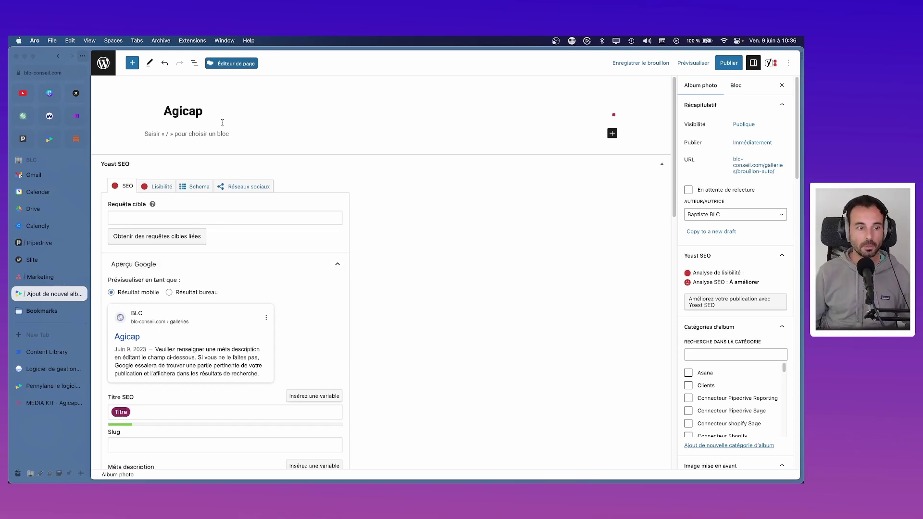
- Create a new album category named Agicap for the album and filter the category list on "agicap" to check its assignment
{"action": "scroll", "coordinate": [727, 372], "scroll_direction": "down", "scroll_amount": 5}
{"action": "scroll", "coordinate": [642, 412], "scroll_direction": "down", "scroll_amount": 5}
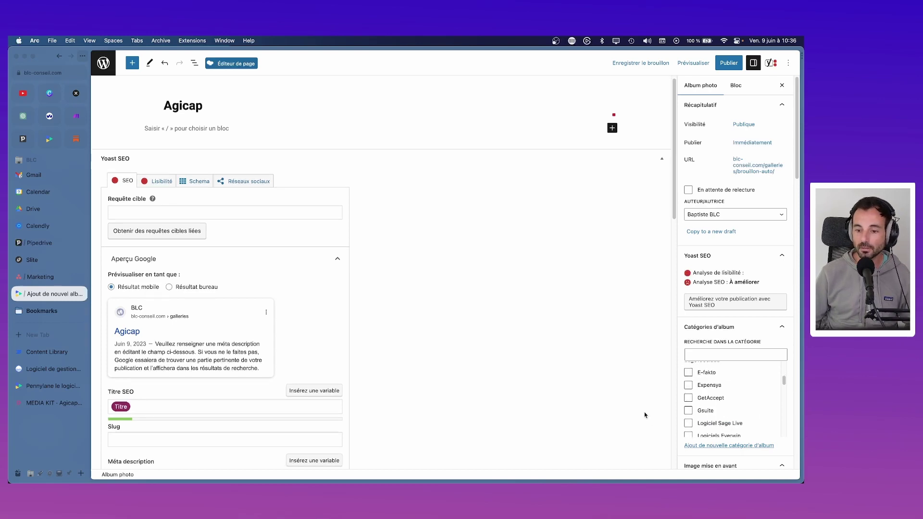
{"action": "scroll", "coordinate": [788, 454], "scroll_direction": "down", "scroll_amount": 4}
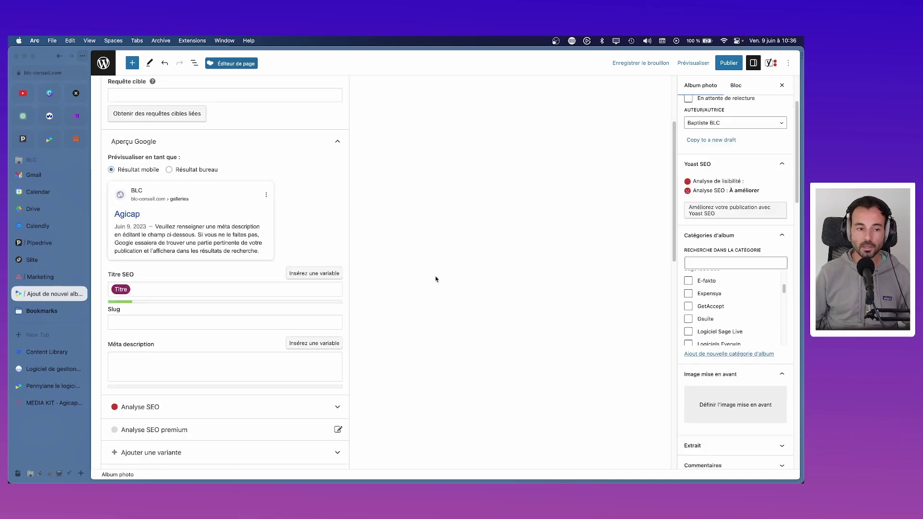
{"action": "scroll", "coordinate": [434, 276], "scroll_direction": "up", "scroll_amount": 5}
{"action": "left_click", "coordinate": [717, 354]}
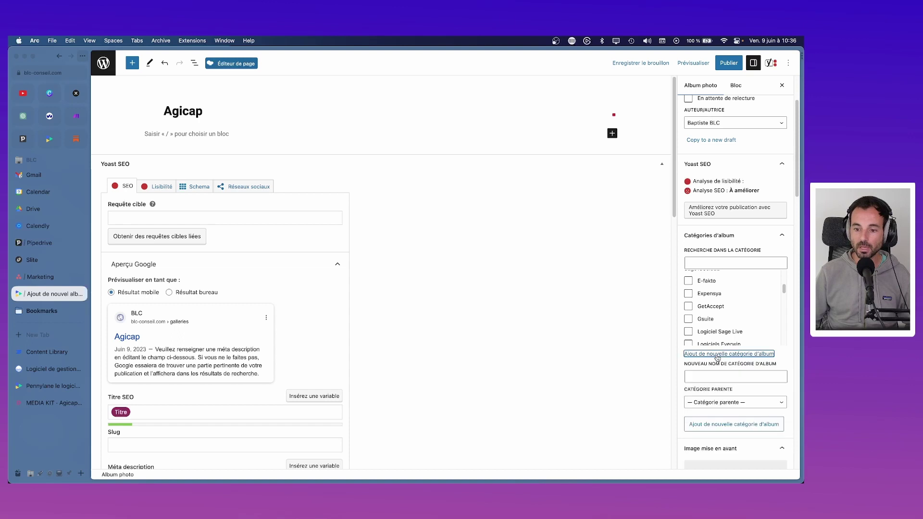
{"action": "left_click", "coordinate": [722, 377]}
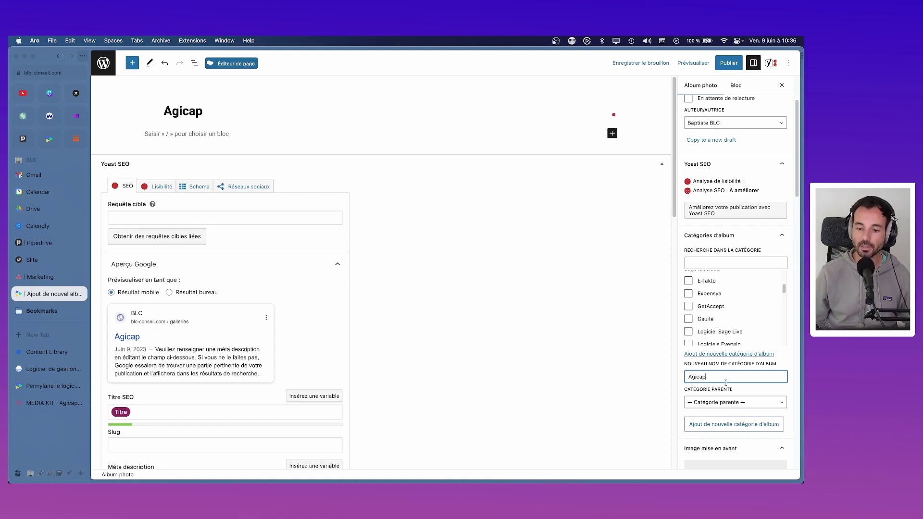
{"action": "scroll", "coordinate": [735, 401], "scroll_direction": "down", "scroll_amount": 1}
{"action": "left_click", "coordinate": [735, 408]}
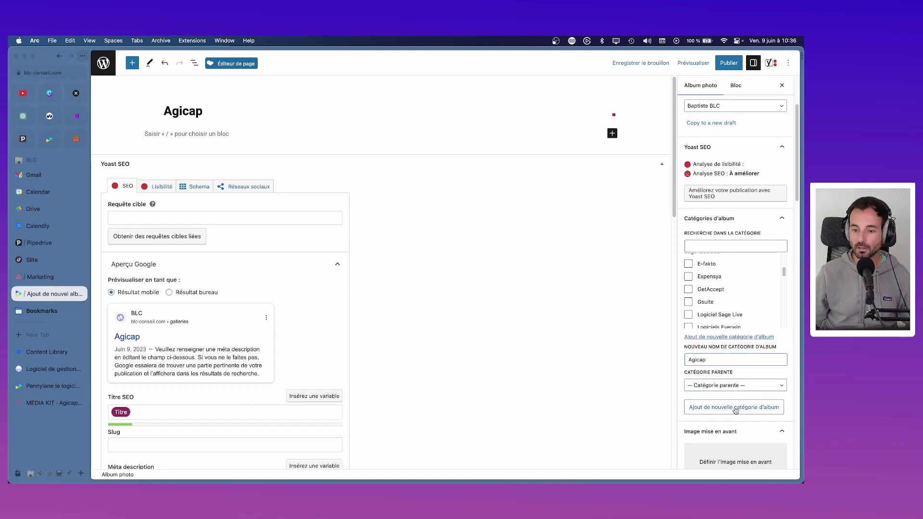
{"action": "left_click", "coordinate": [725, 246]}
{"action": "type", "text": "agicap"}
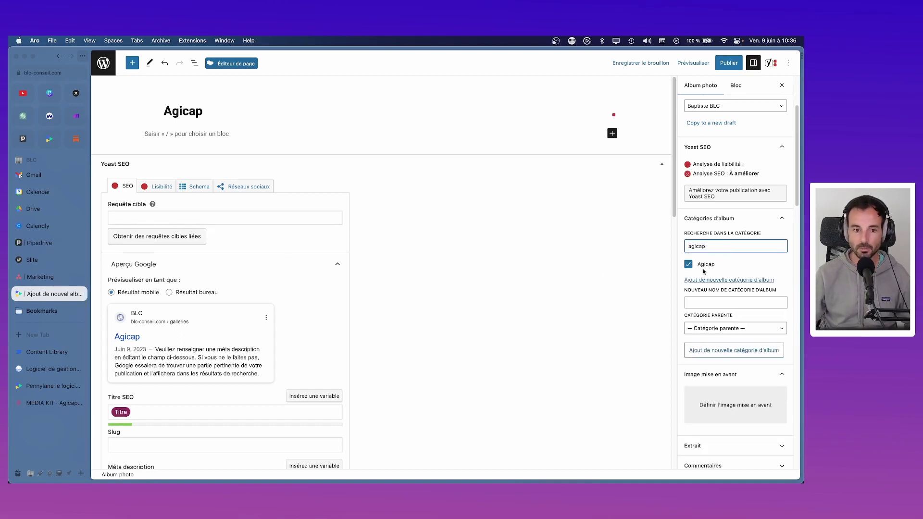
- Open the album's image selection and upload "- All in one Euro.png" from the All in one Euro folder in Finder
{"action": "scroll", "coordinate": [313, 309], "scroll_direction": "down", "scroll_amount": 10}
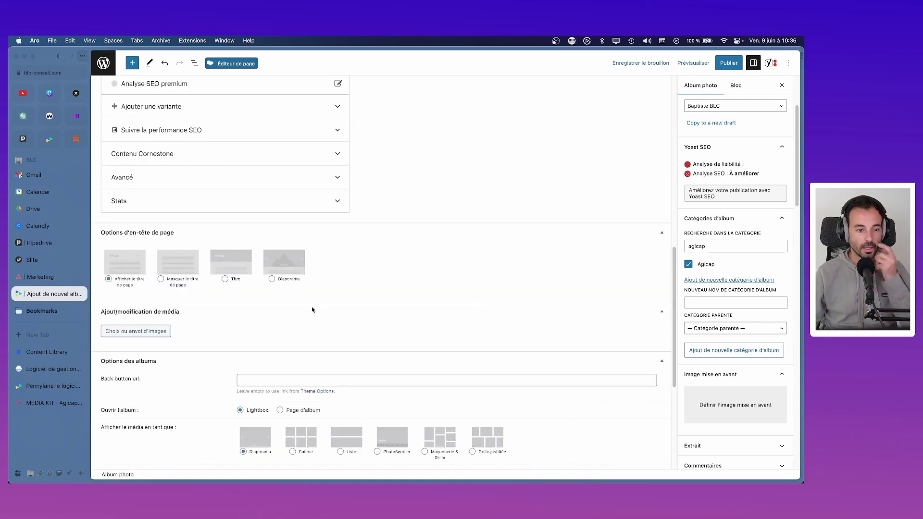
{"action": "scroll", "coordinate": [315, 315], "scroll_direction": "down", "scroll_amount": 4}
{"action": "left_click", "coordinate": [144, 247]}
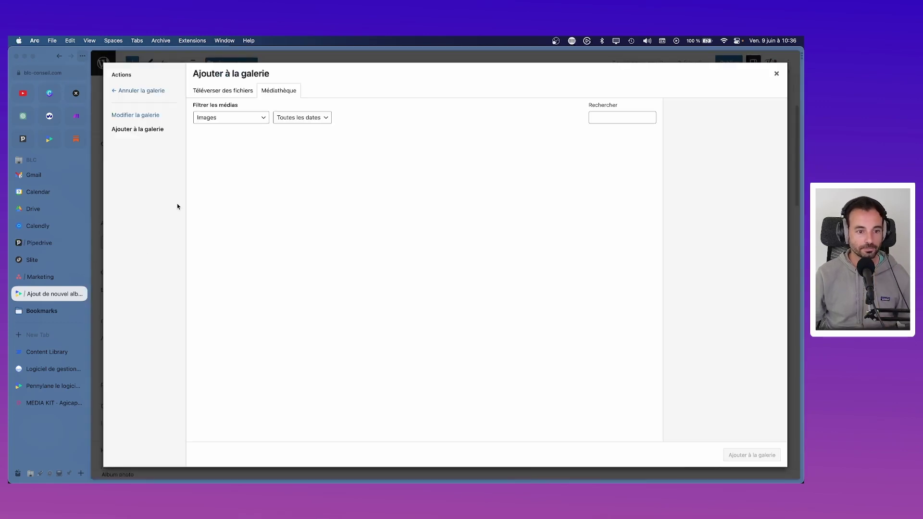
{"action": "mouse_move", "coordinate": [257, 476]}
{"action": "left_click", "coordinate": [99, 465]}
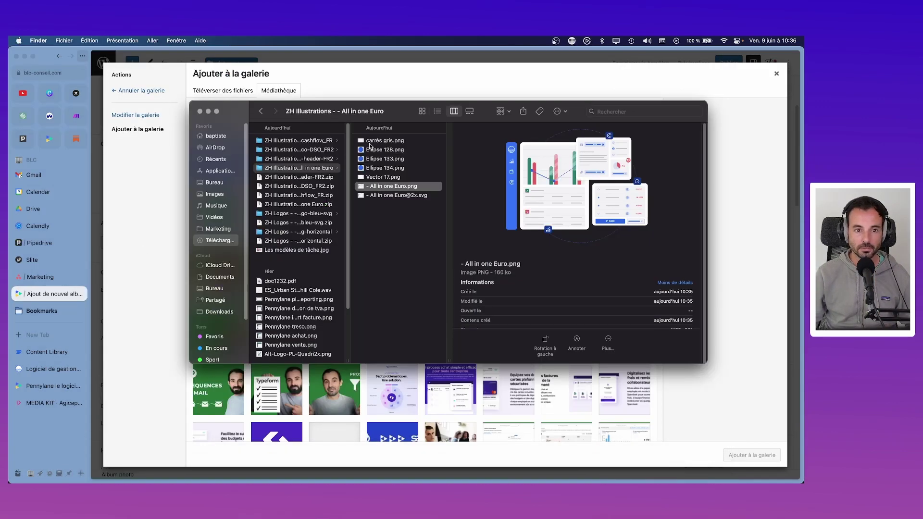
{"action": "left_click_drag", "start_coordinate": [387, 188], "coordinate": [241, 187]}
- Upload Facture à payer.png from the Payment-header-FR2 folder to the media library
{"action": "left_click", "coordinate": [301, 161]}
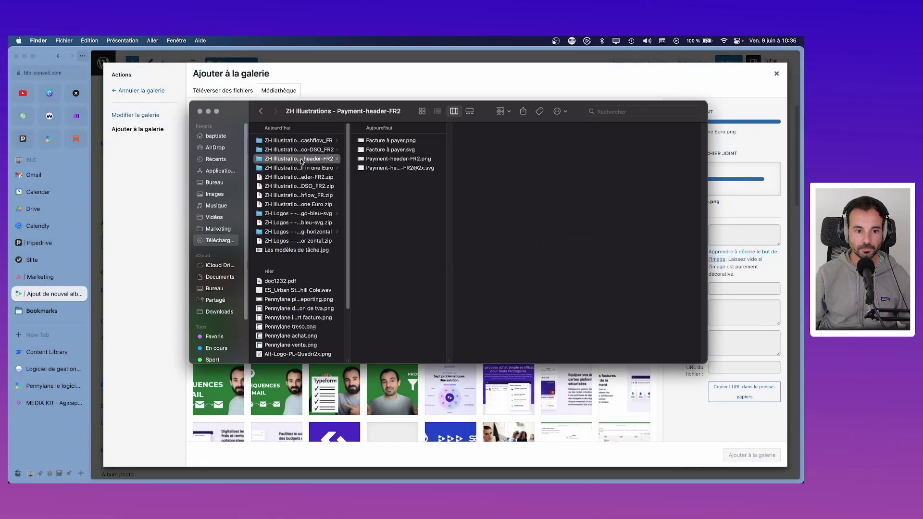
{"action": "left_click", "coordinate": [390, 141]}
{"action": "left_click_drag", "start_coordinate": [390, 140], "coordinate": [317, 190]}
{"action": "key", "text": "super+Tab"}
- Upload DSO_FR.png from the Cashco-DSO_FR2 folder to the media library
{"action": "left_click", "coordinate": [298, 149]}
{"action": "left_click", "coordinate": [384, 141]}
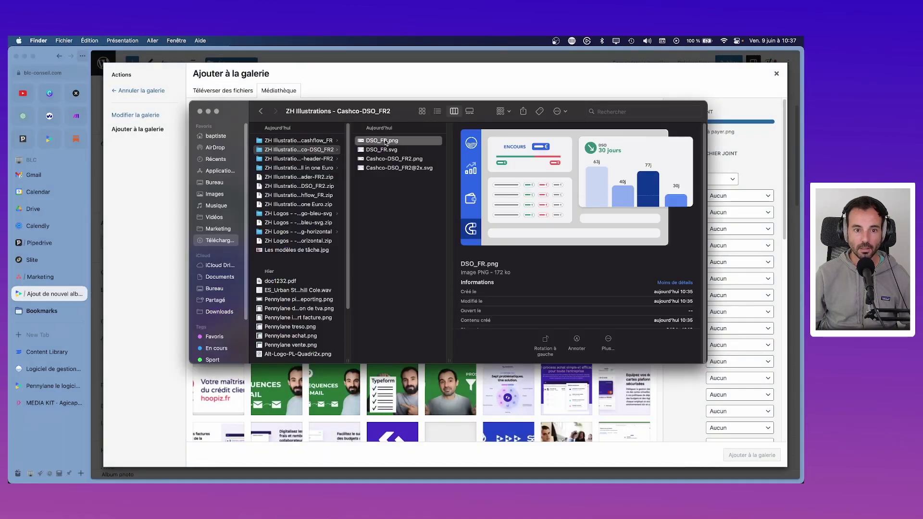
{"action": "left_click_drag", "start_coordinate": [377, 142], "coordinate": [387, 204]}
{"action": "key", "text": "super+Tab"}
{"action": "key", "text": "super+Tab"}
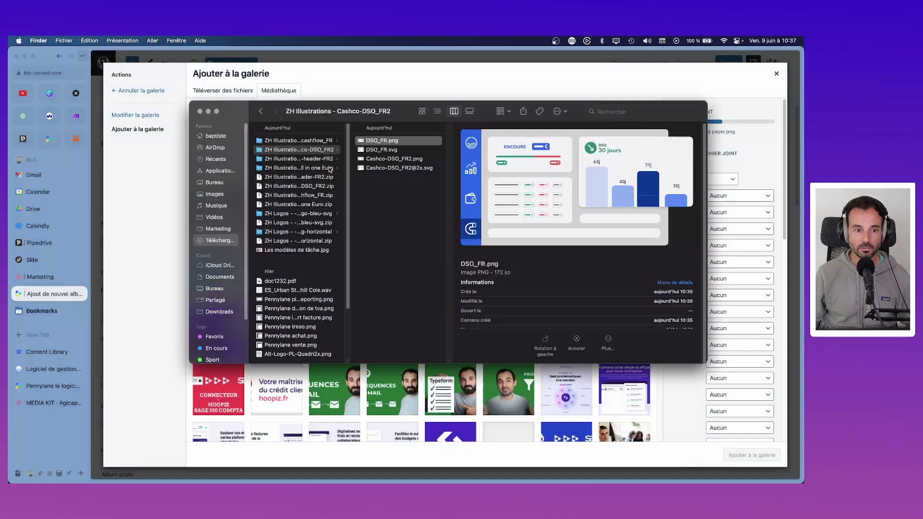
- Upload "- Main_cashflow_FR.png" from the Main_cashflow_FR folder to the media library
{"action": "left_click", "coordinate": [306, 139]}
{"action": "left_click", "coordinate": [312, 141]}
{"action": "left_click", "coordinate": [382, 140]}
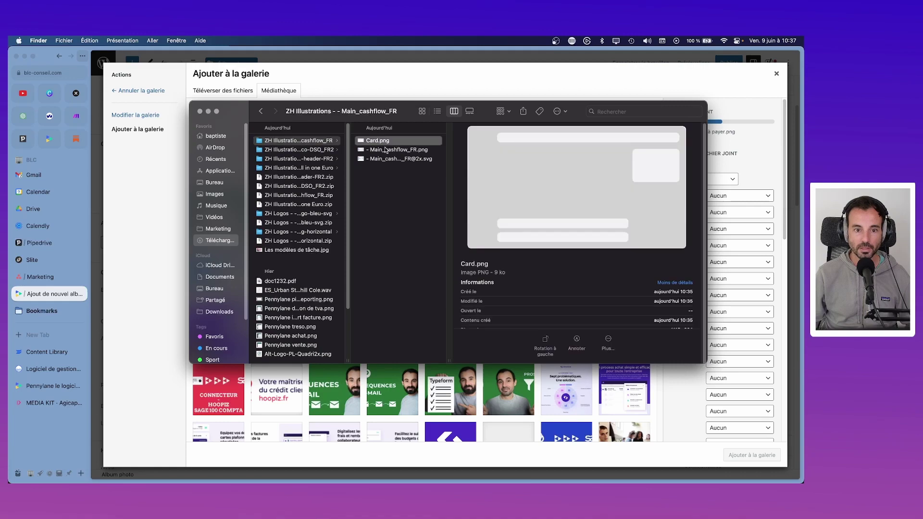
{"action": "left_click", "coordinate": [386, 152]}
{"action": "key", "text": "super+Tab"}
{"action": "left_click_drag", "start_coordinate": [386, 152], "coordinate": [282, 207]}
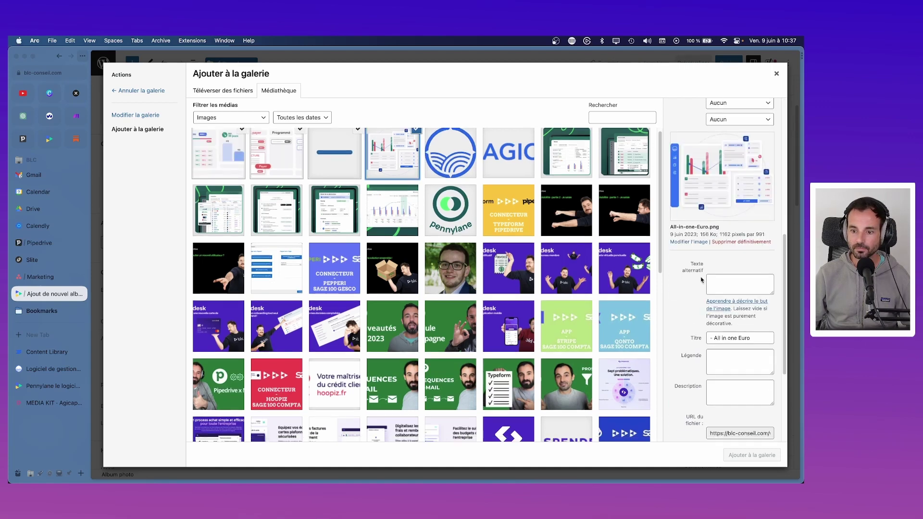
- Set the title of the All-in-one-Euro.png image to "Agicap complet"
{"action": "triple_click", "coordinate": [755, 340]}
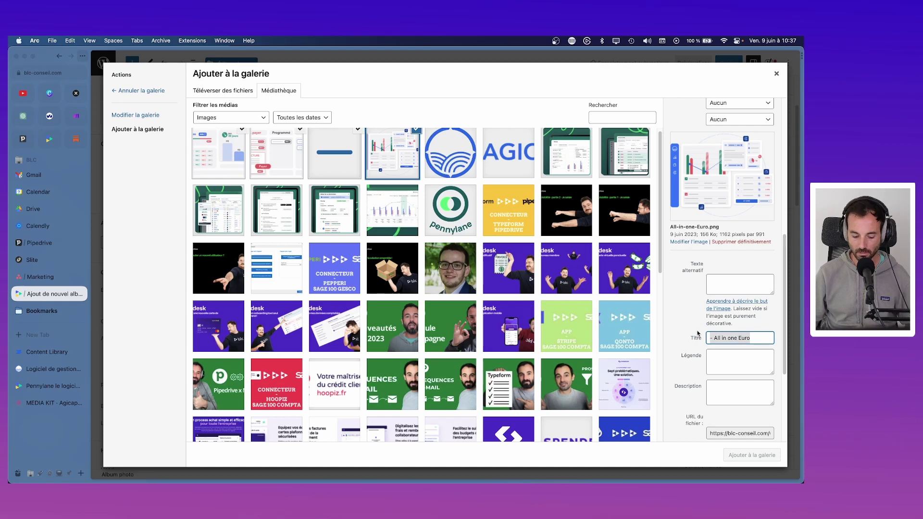
{"action": "type", "text": "Agicap com"}
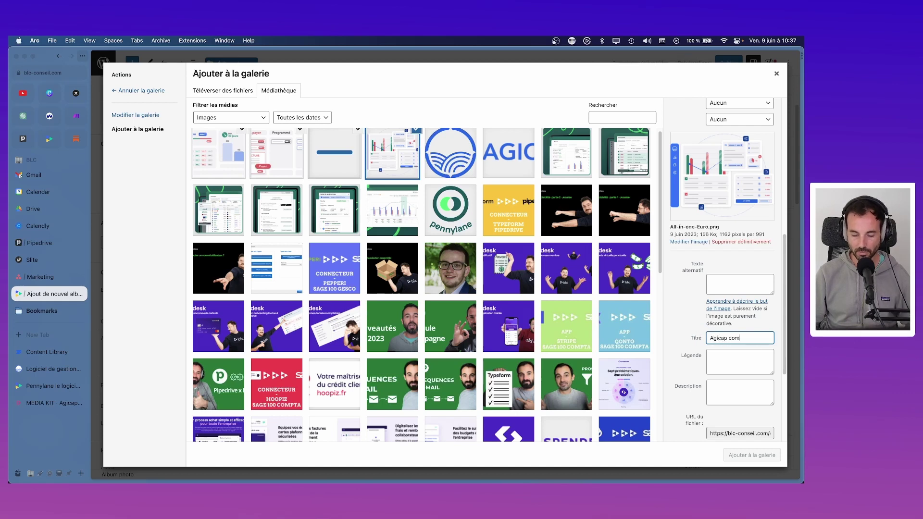
{"action": "type", "text": "plet"}
{"action": "left_click", "coordinate": [388, 178]}
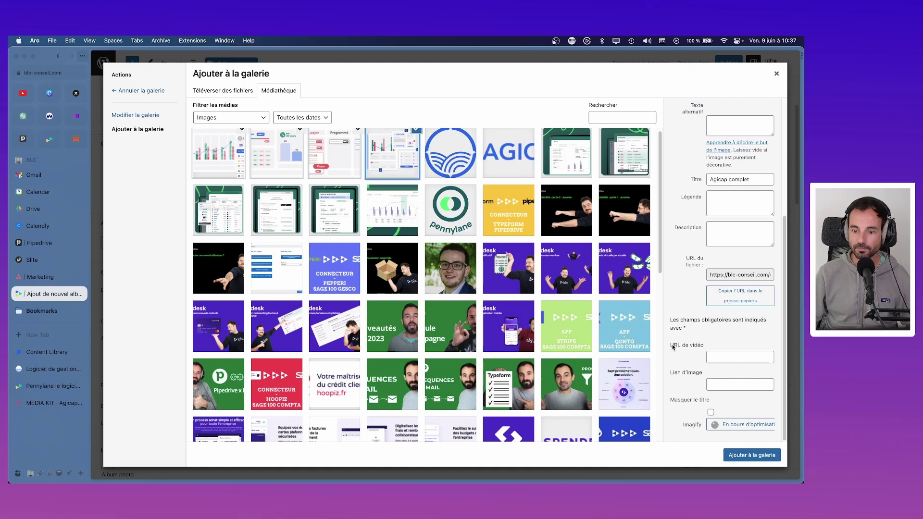
- Look through the uploaded images' details and copy the title "Agicap complet" into the All-in-one-Euro.png image's alternative text and description
{"action": "scroll", "coordinate": [433, 194], "scroll_direction": "up", "scroll_amount": 1}
{"action": "left_click", "coordinate": [229, 165]}
{"action": "left_click", "coordinate": [285, 165]}
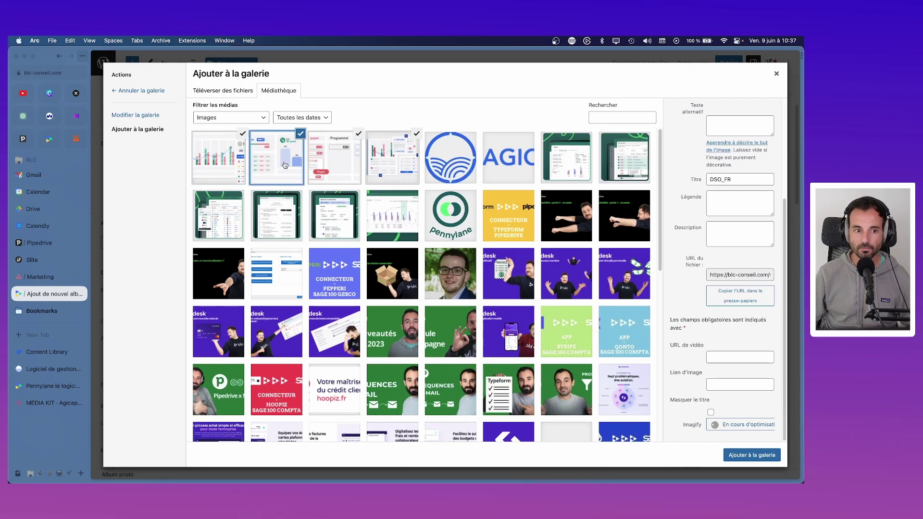
{"action": "left_click", "coordinate": [336, 165]}
{"action": "left_click", "coordinate": [392, 166]}
{"action": "scroll", "coordinate": [767, 344], "scroll_direction": "up", "scroll_amount": 4}
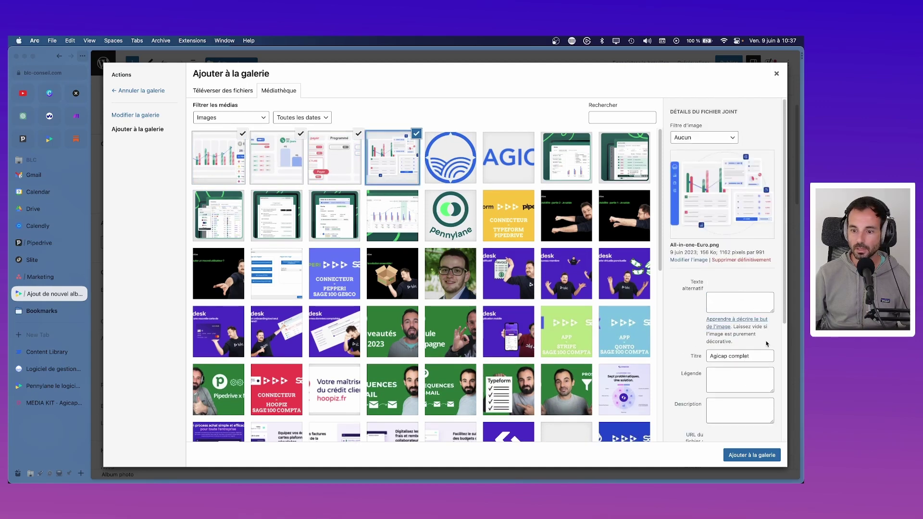
{"action": "left_click_drag", "start_coordinate": [752, 356], "coordinate": [696, 356]}
{"action": "key", "text": "super+c"}
{"action": "key", "text": "shift+Tab"}
{"action": "key", "text": "super+v"}
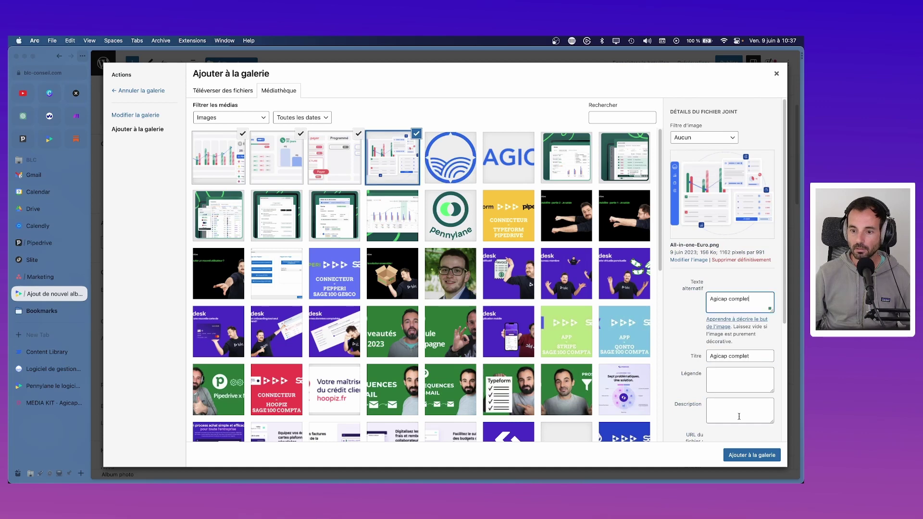
{"action": "left_click", "coordinate": [738, 416]}
{"action": "key", "text": "super+v"}
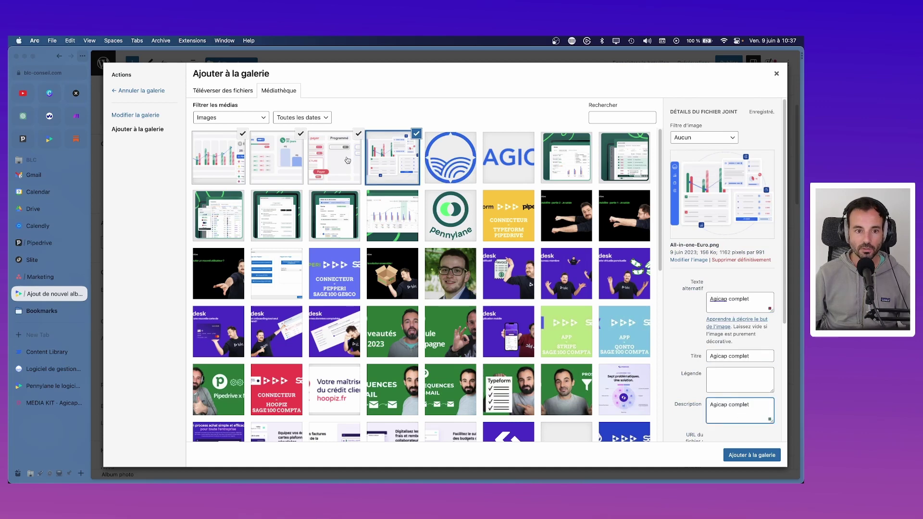
- Title the invoice payment image "Agicap - Facture à payer" and reuse that text as its description and alternative text
{"action": "left_click", "coordinate": [347, 160]}
{"action": "scroll", "coordinate": [740, 312], "scroll_direction": "down", "scroll_amount": 5}
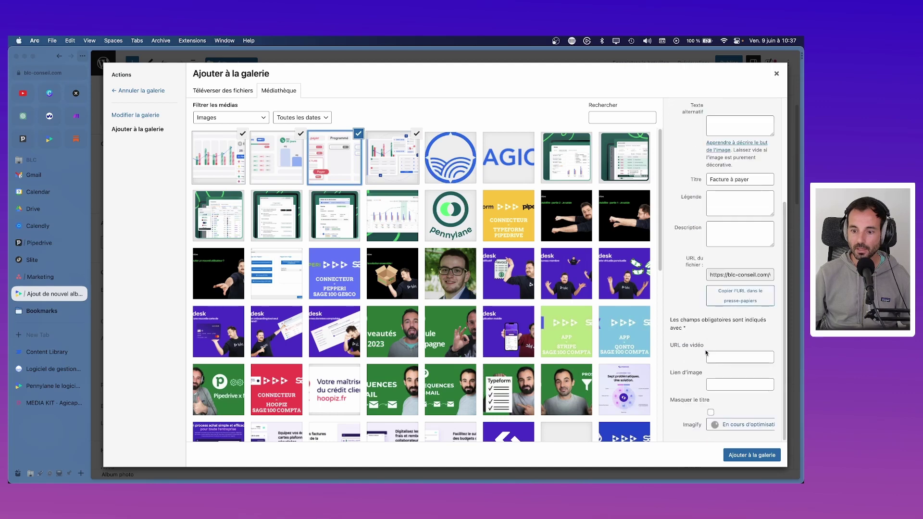
{"action": "left_click", "coordinate": [711, 178]}
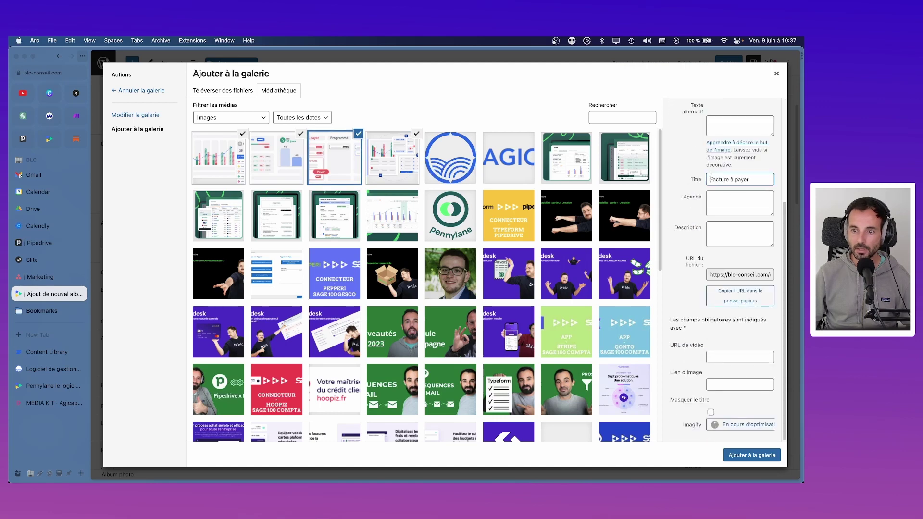
{"action": "type", "text": "Agicap -"}
{"action": "key", "text": "super+a"}
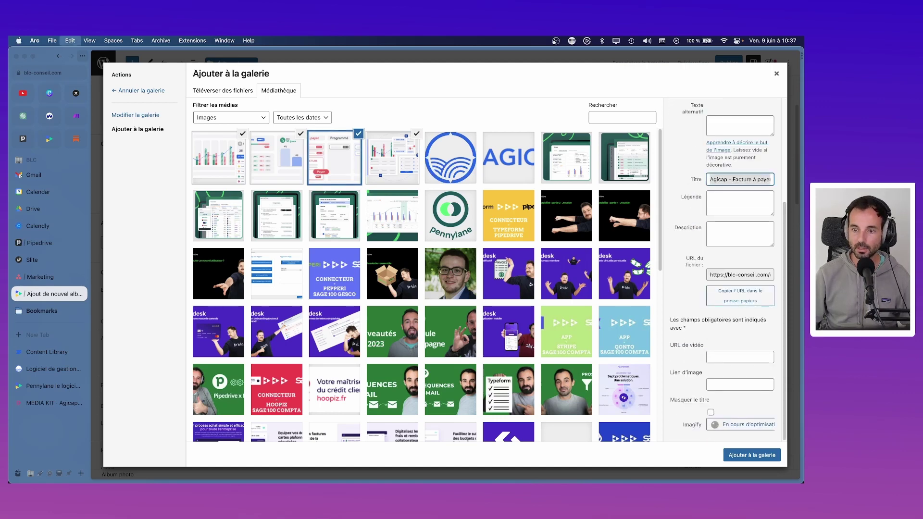
{"action": "key", "text": "super+c"}
{"action": "left_click", "coordinate": [739, 233]}
{"action": "key", "text": "super+v"}
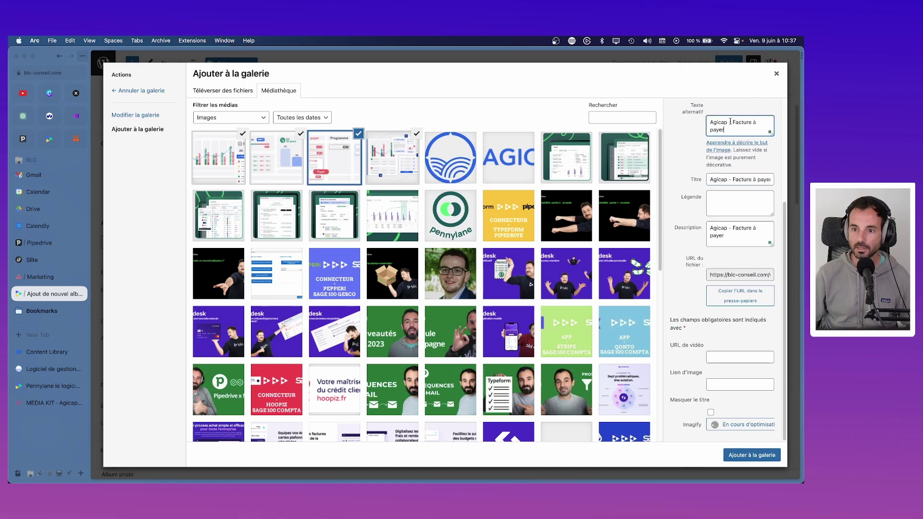
- Title the DSO_FR image "Agicap - DSO" and reuse that text as its description and alternative text
{"action": "left_click", "coordinate": [284, 155]}
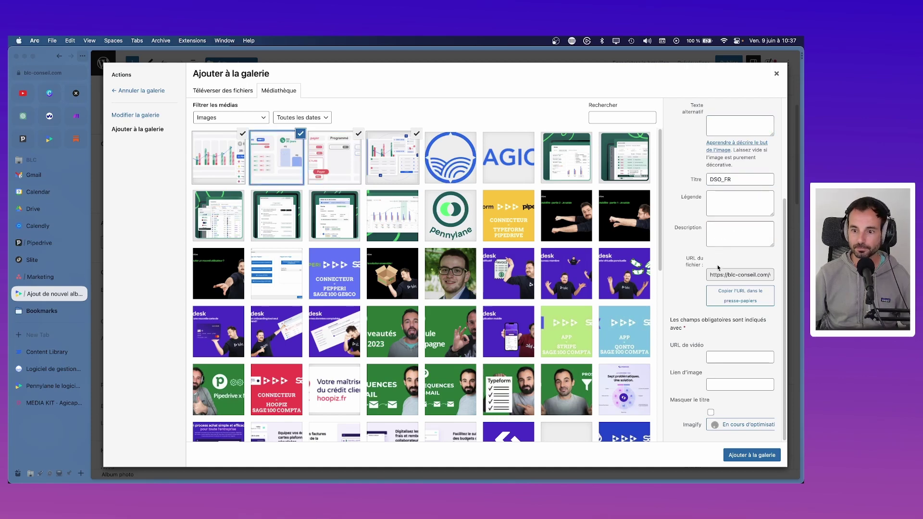
{"action": "left_click", "coordinate": [735, 180]}
{"action": "key", "text": "super+a"}
{"action": "type", "text": "A"}
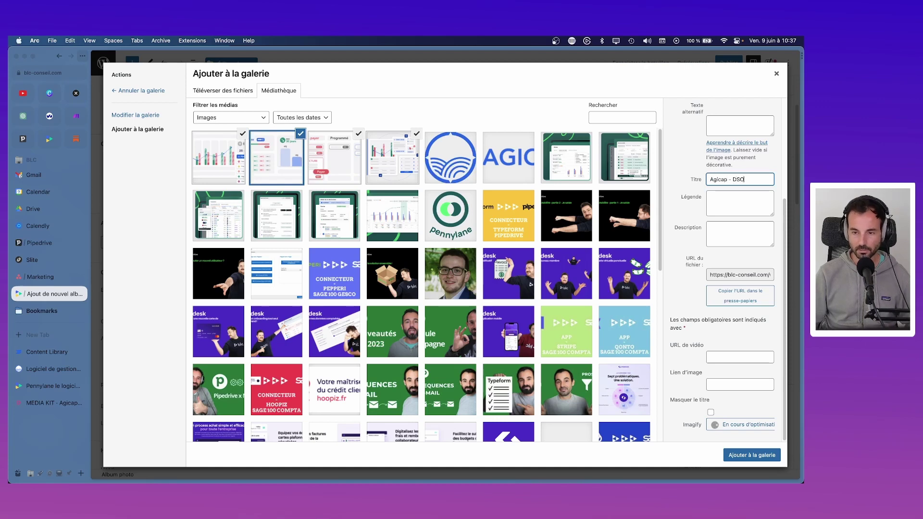
{"action": "key", "text": "super+a"}
{"action": "left_click", "coordinate": [752, 237]}
{"action": "key", "text": "super+v"}
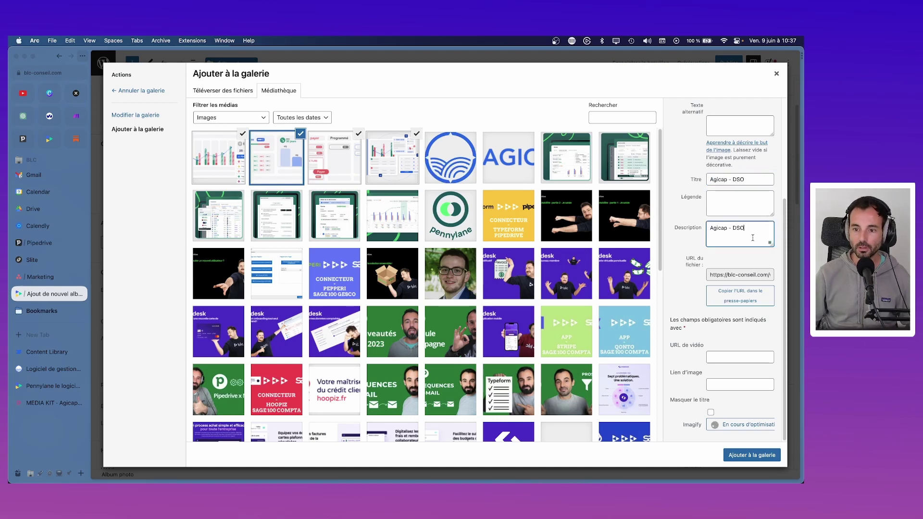
{"action": "left_click", "coordinate": [725, 131]}
{"action": "key", "text": "super+v"}
- Title the Main_cashflow_FR.png image "Agicap - Cashflow" and reuse that text as its description and alternative text
{"action": "left_click", "coordinate": [237, 163]}
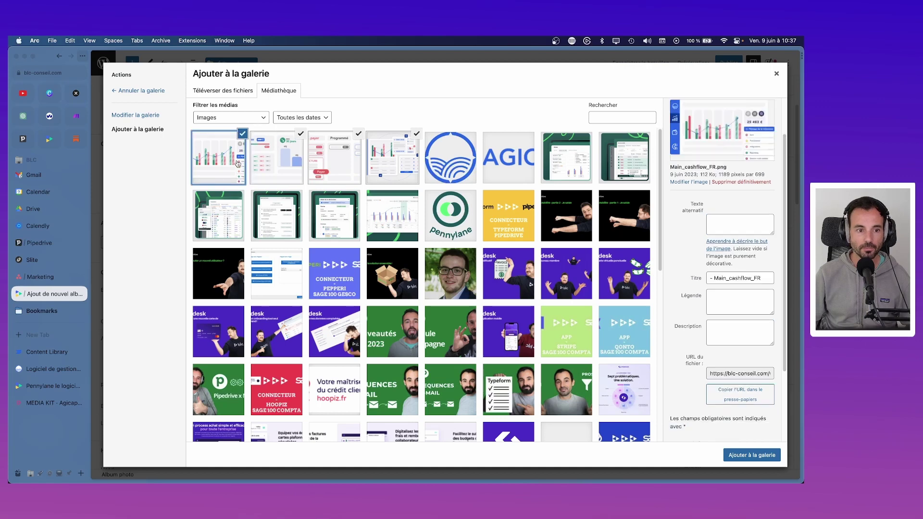
{"action": "left_click", "coordinate": [749, 279]}
{"action": "key", "text": "super+a"}
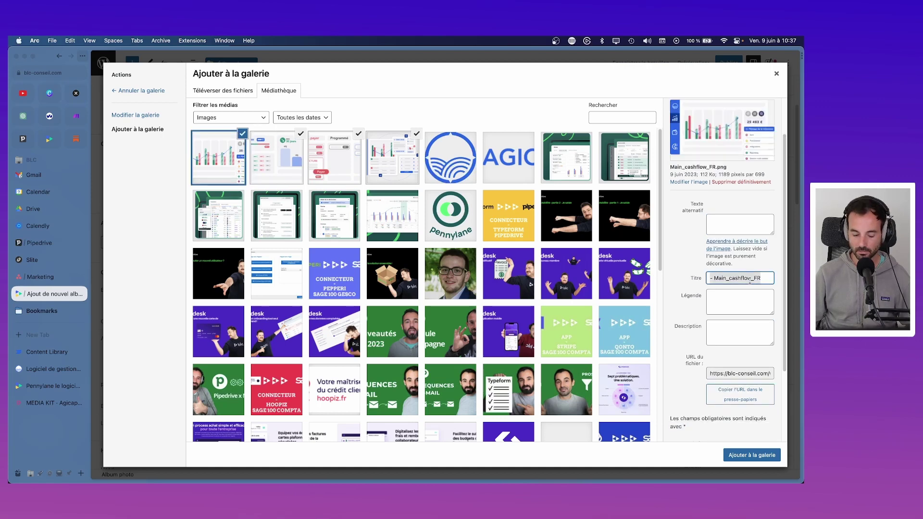
{"action": "type", "text": "Agicap - Cashfl"}
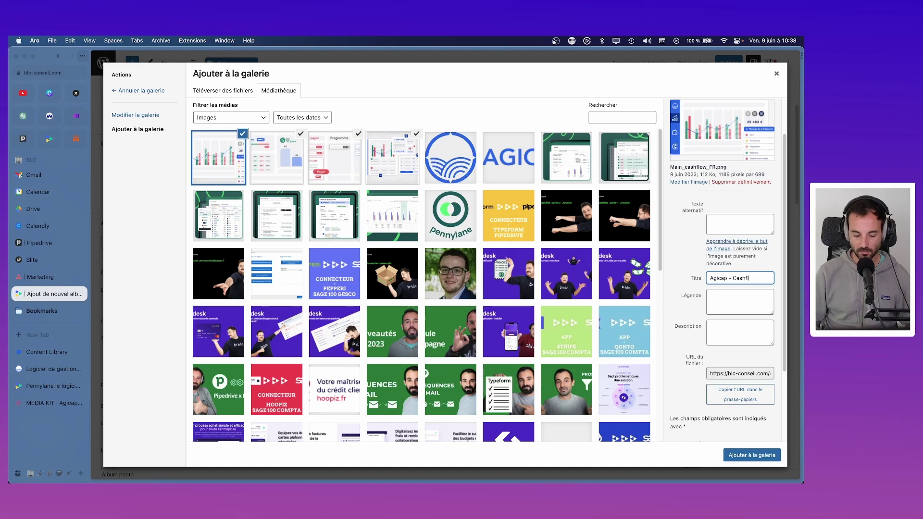
{"action": "type", "text": "owx"}
{"action": "key", "text": "BackSpace"}
{"action": "key", "text": "super+a"}
{"action": "key", "text": "super+c"}
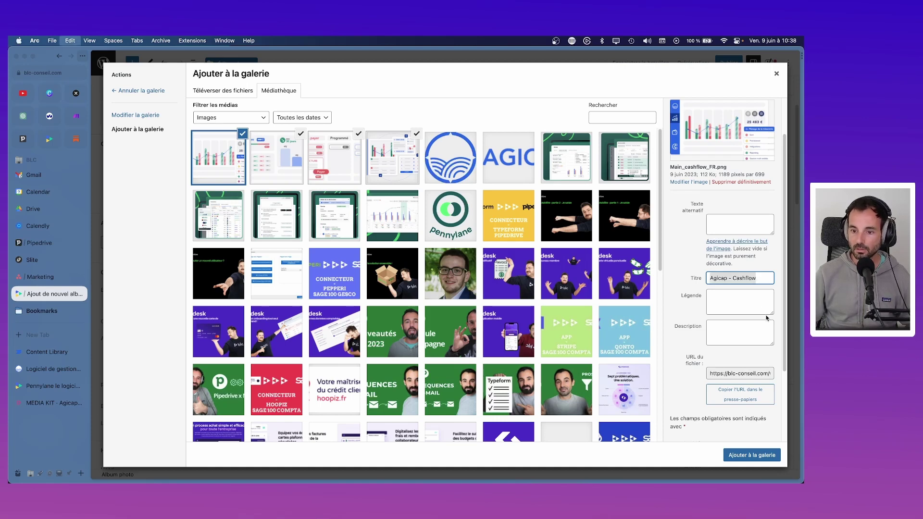
{"action": "left_click", "coordinate": [740, 332]}
{"action": "key", "text": "super+v"}
{"action": "left_click", "coordinate": [723, 227]}
{"action": "key", "text": "super+v"}
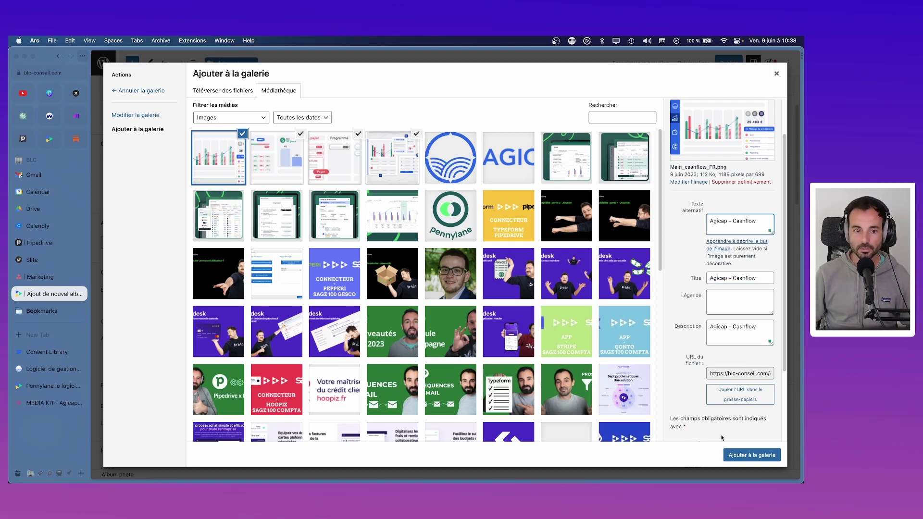
- Add the four selected illustrations to the gallery and insert it into the Agicap album
{"action": "left_click", "coordinate": [750, 455]}
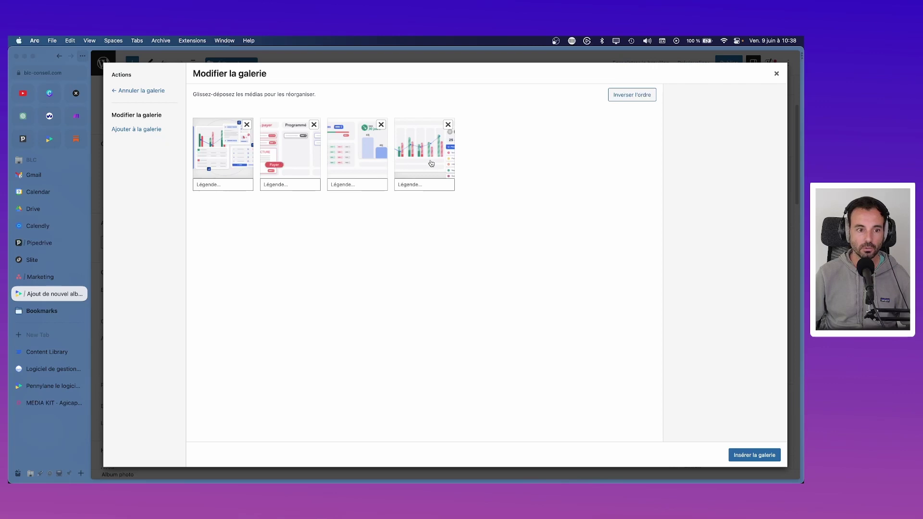
{"action": "left_click", "coordinate": [754, 455]}
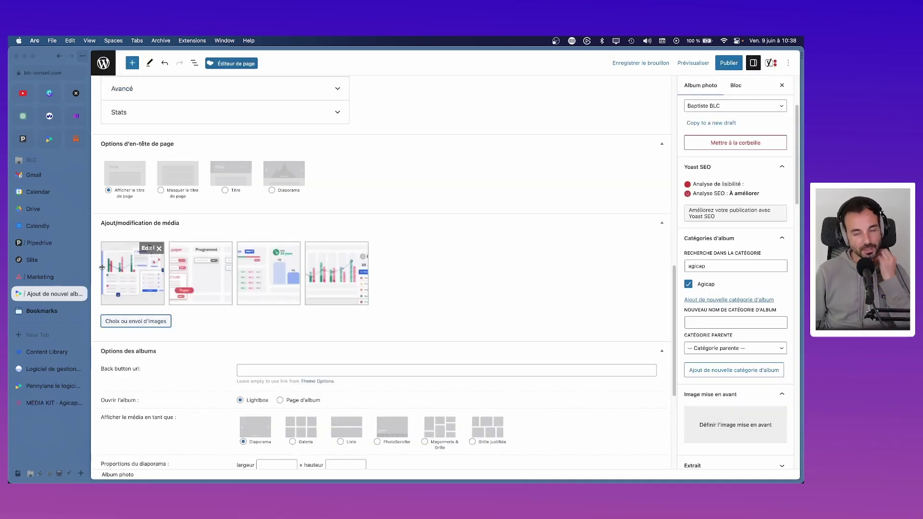
- Publish the Agicap photo album
{"action": "scroll", "coordinate": [200, 311], "scroll_direction": "down", "scroll_amount": 3}
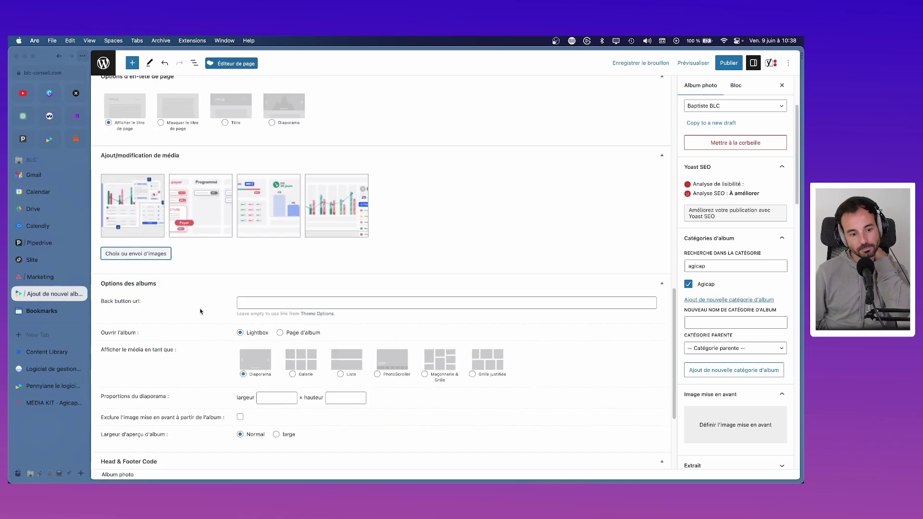
{"action": "left_click", "coordinate": [728, 63]}
{"action": "left_click", "coordinate": [723, 63]}
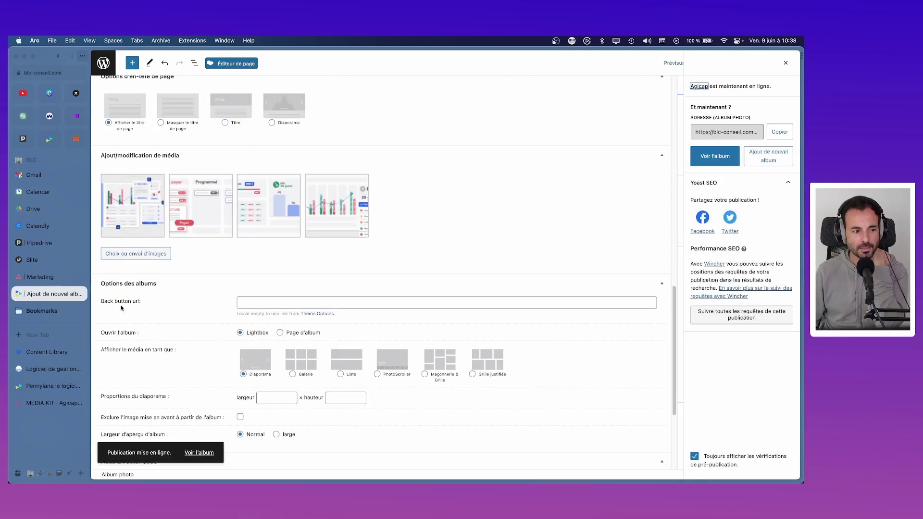
- Leave the album, search the site's pages for "agicap" and open the Partenaires Agicap page for editing
{"action": "left_click", "coordinate": [109, 68]}
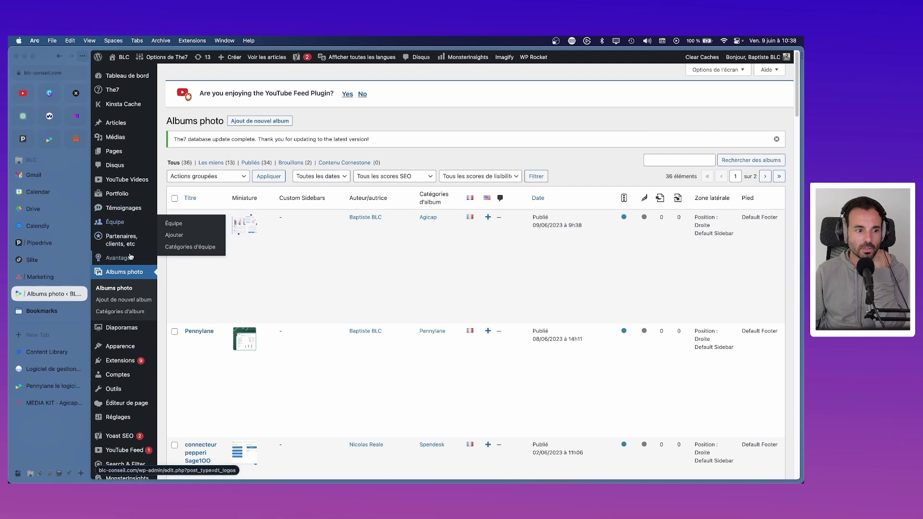
{"action": "left_click", "coordinate": [134, 154]}
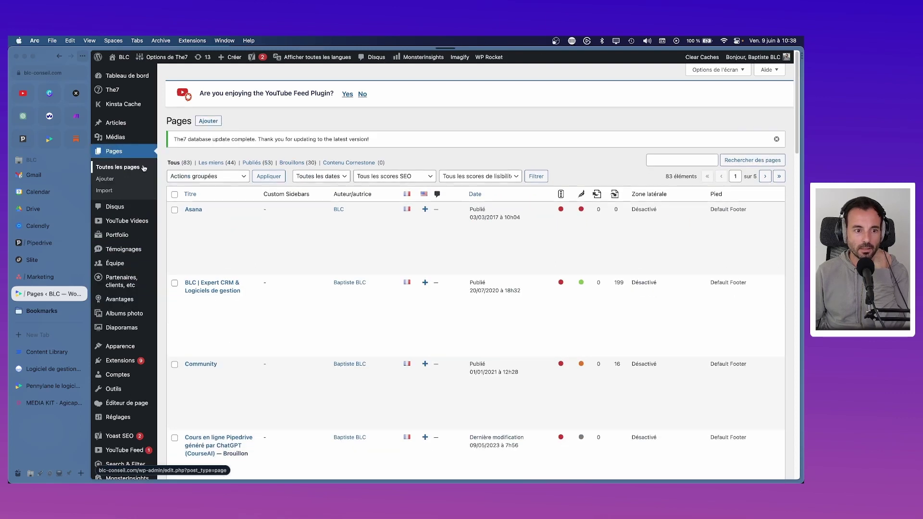
{"action": "left_click", "coordinate": [674, 160]}
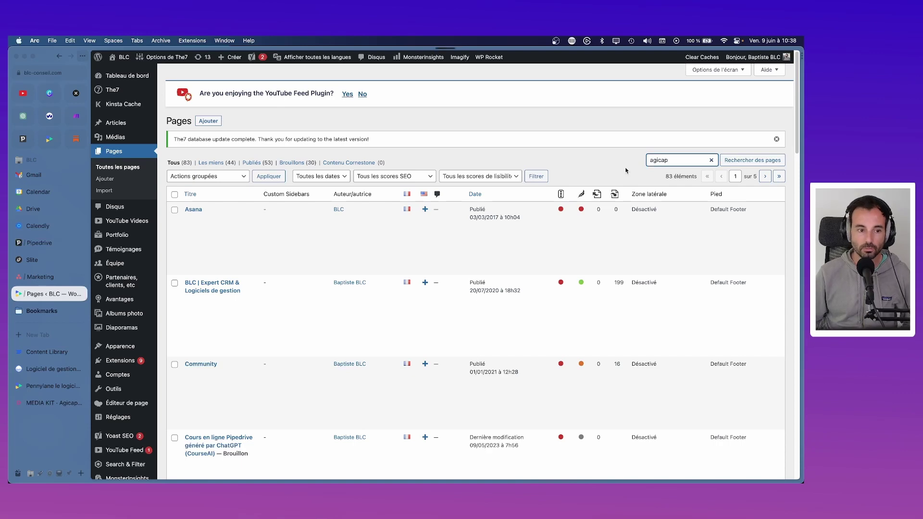
{"action": "type", "text": "agicap"}
{"action": "key", "text": "Return"}
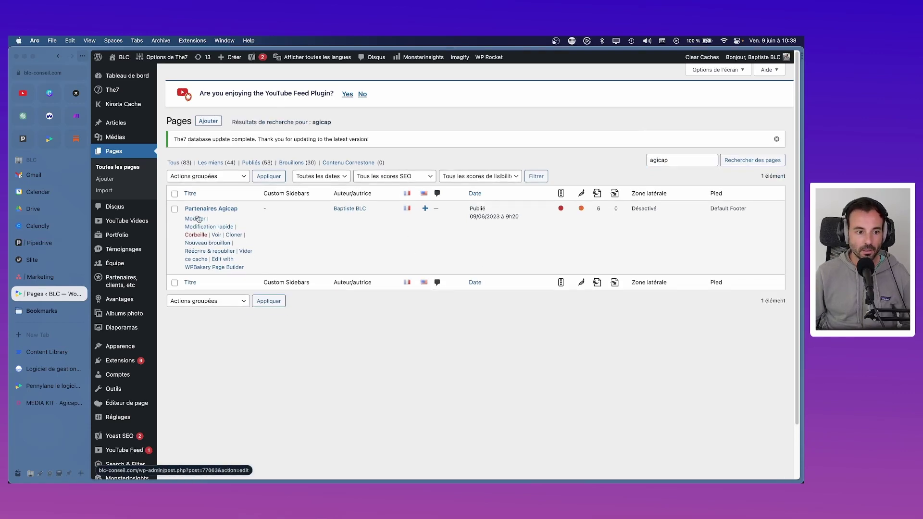
{"action": "left_click", "coordinate": [196, 218]}
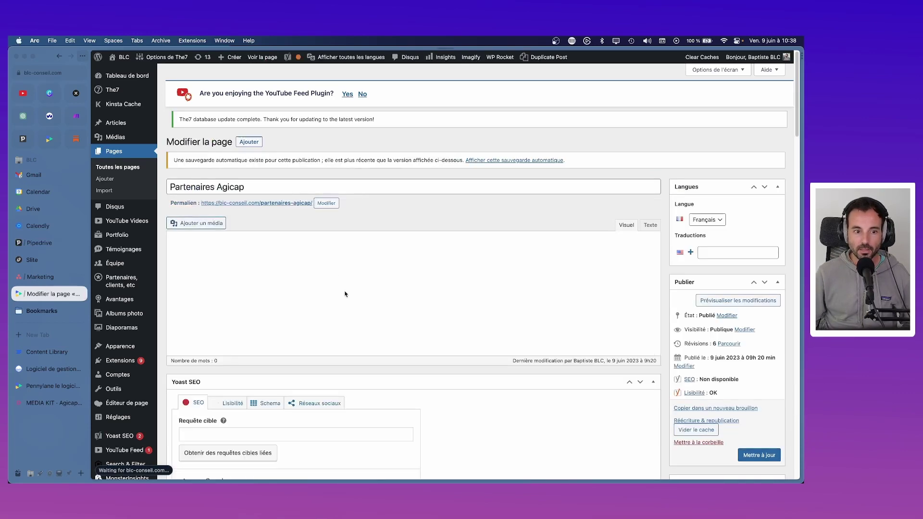
- Replace the Pennylane album category with Agicap in the page's Photos Masonry and Grid element and save its settings
{"action": "scroll", "coordinate": [342, 291], "scroll_direction": "down", "scroll_amount": 5}
{"action": "scroll", "coordinate": [342, 291], "scroll_direction": "down", "scroll_amount": 10}
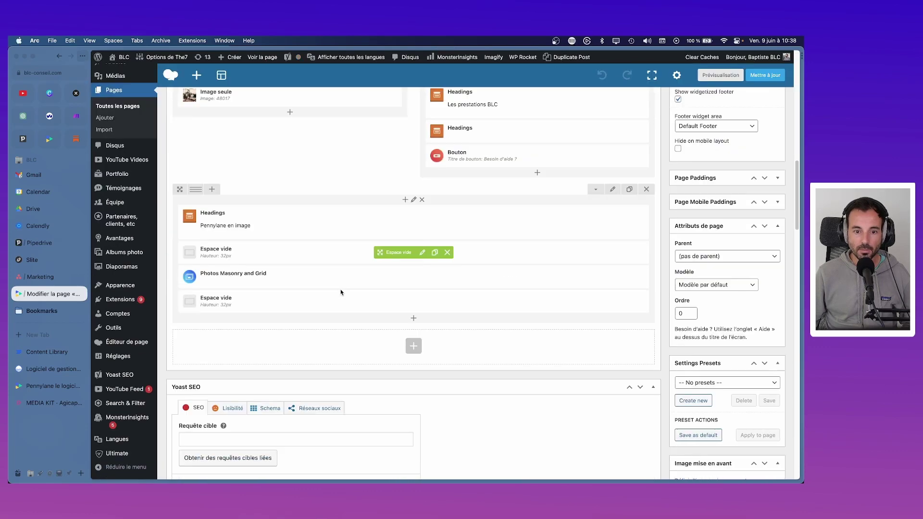
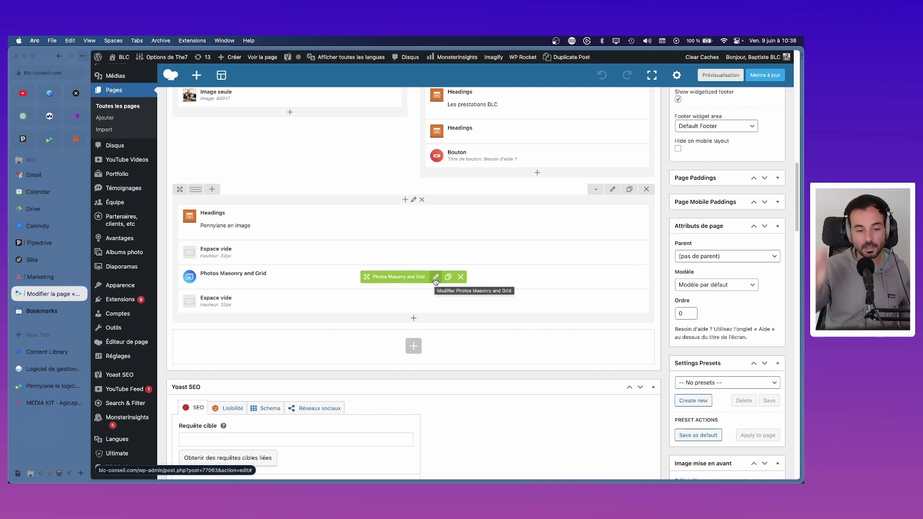
{"action": "left_click", "coordinate": [435, 278]}
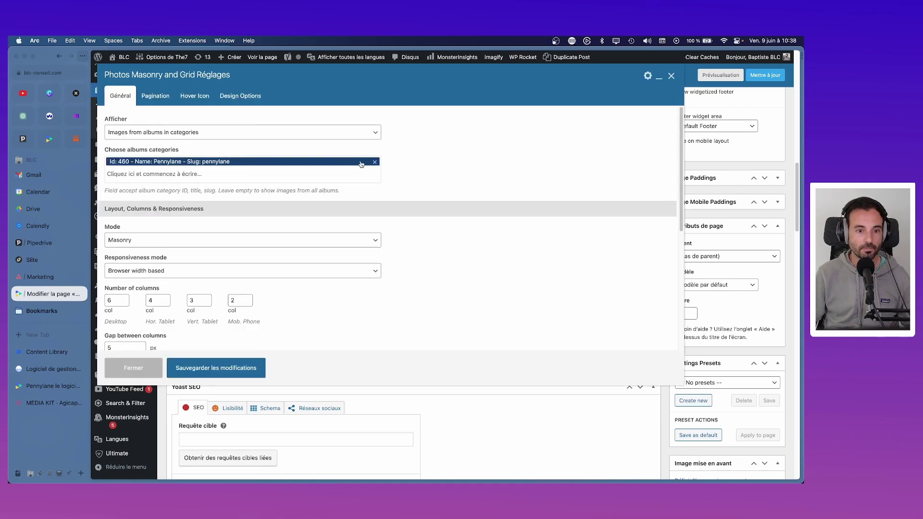
{"action": "left_click", "coordinate": [374, 163]}
{"action": "type", "text": "agicap"}
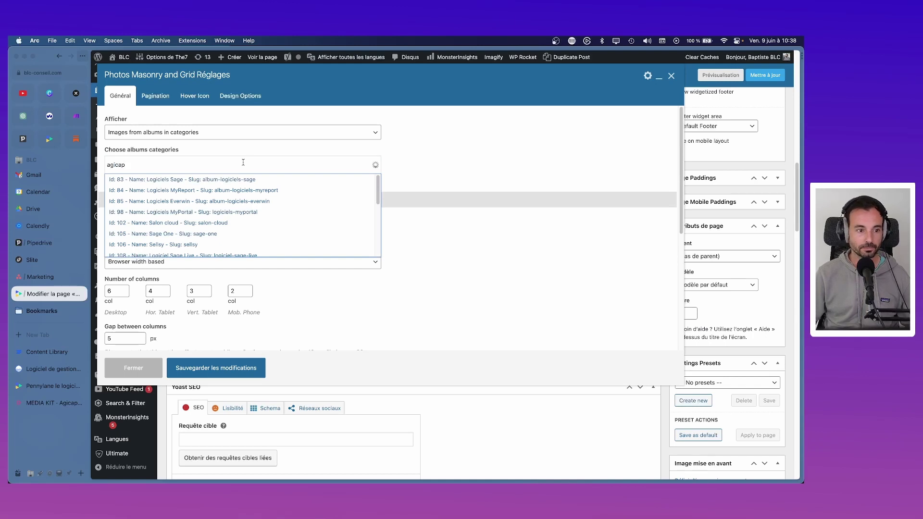
{"action": "left_click", "coordinate": [156, 179]}
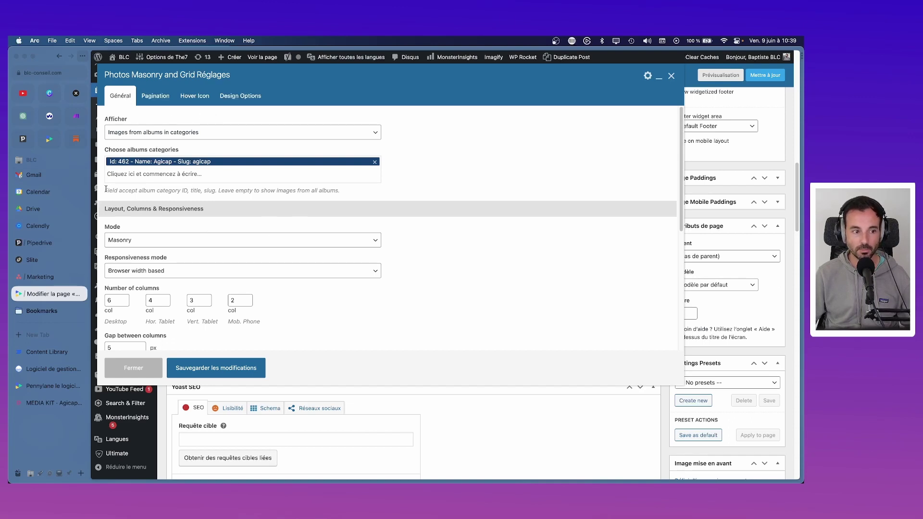
{"action": "left_click_drag", "start_coordinate": [105, 188], "coordinate": [141, 200]}
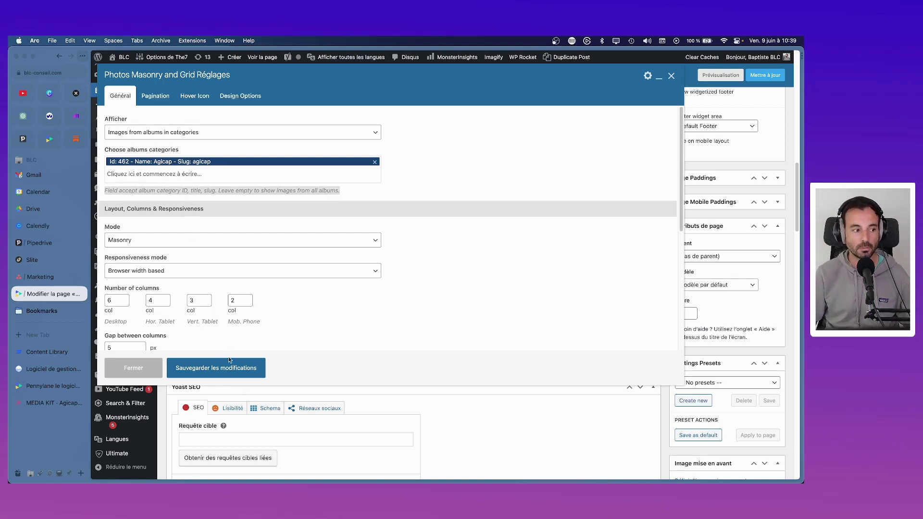
{"action": "left_click", "coordinate": [234, 373]}
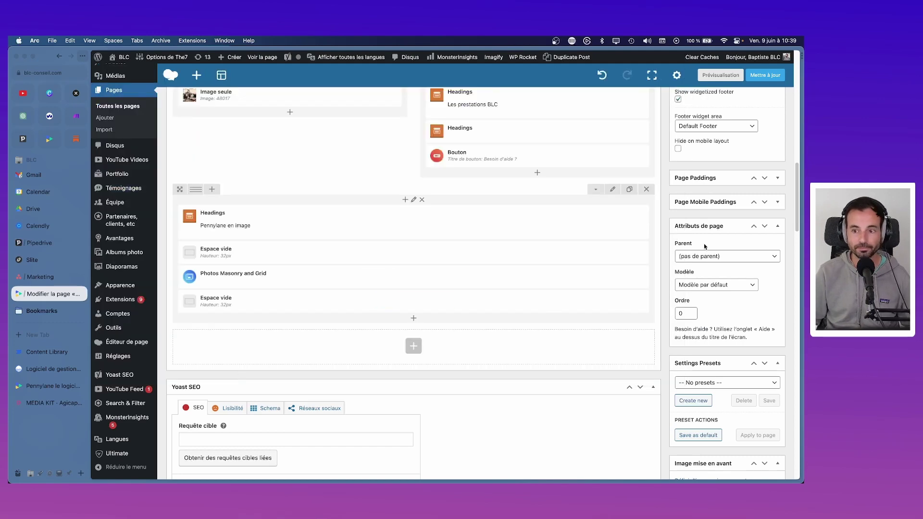
- Preview the page and check the illustrations in the image gallery near its end
{"action": "left_click", "coordinate": [720, 75]}
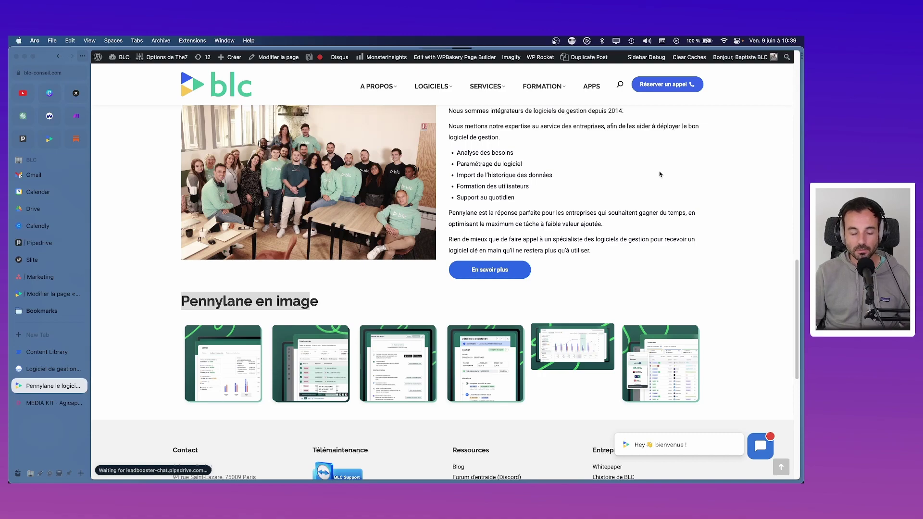
{"action": "key", "text": "super+r"}
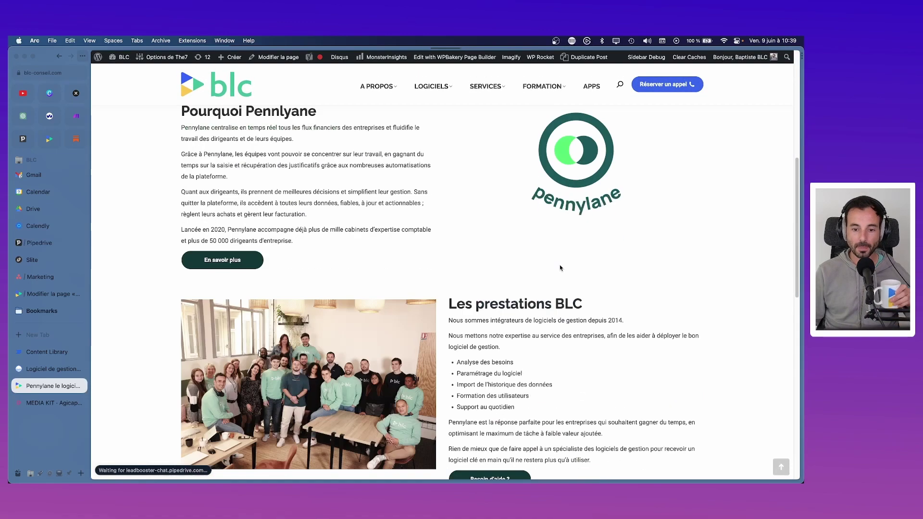
{"action": "scroll", "coordinate": [560, 267], "scroll_direction": "down", "scroll_amount": 5}
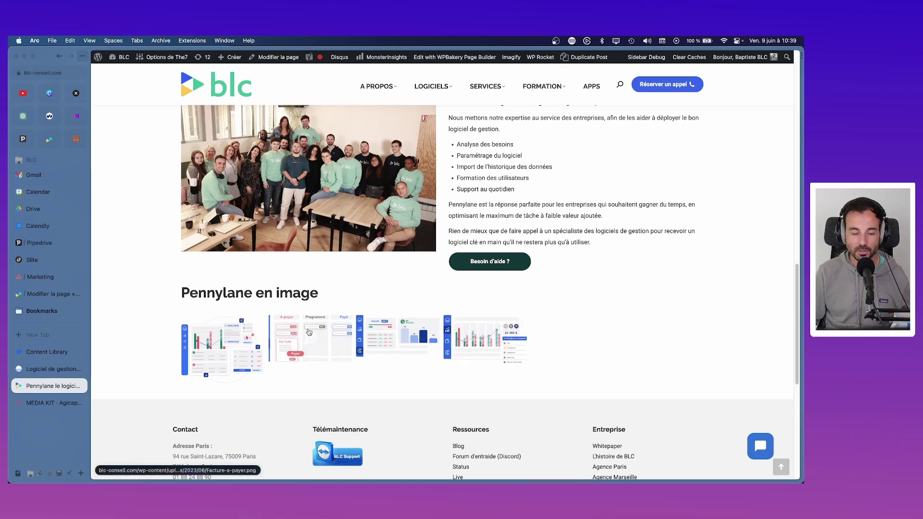
- Set the Photos Masonry and Grid element to 4 columns on desktop, review its other options and save the settings
{"action": "left_click", "coordinate": [44, 296]}
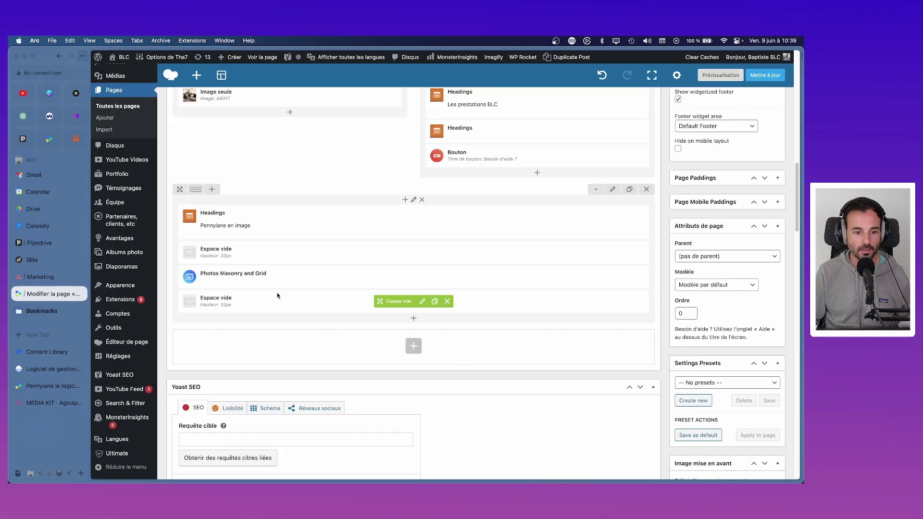
{"action": "left_click", "coordinate": [422, 276]}
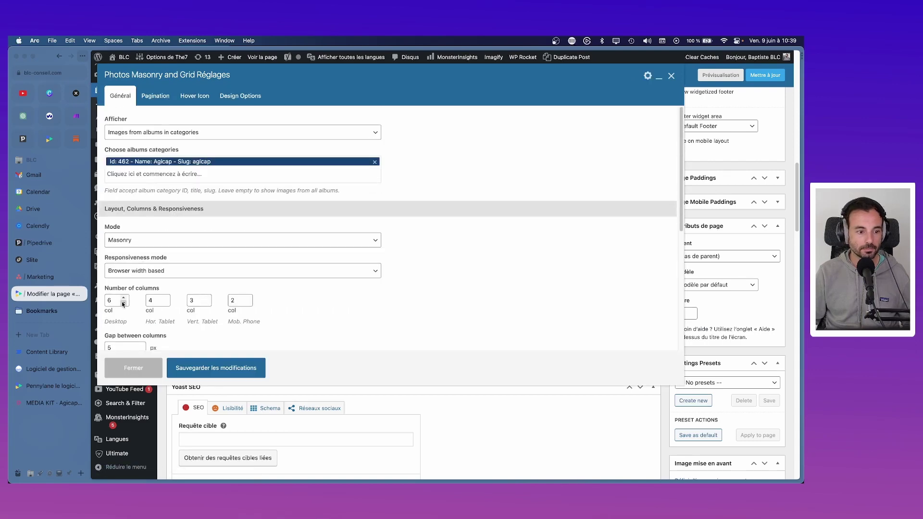
{"action": "left_click", "coordinate": [123, 302]}
{"action": "left_click", "coordinate": [123, 302]}
{"action": "scroll", "coordinate": [154, 259], "scroll_direction": "down", "scroll_amount": 5}
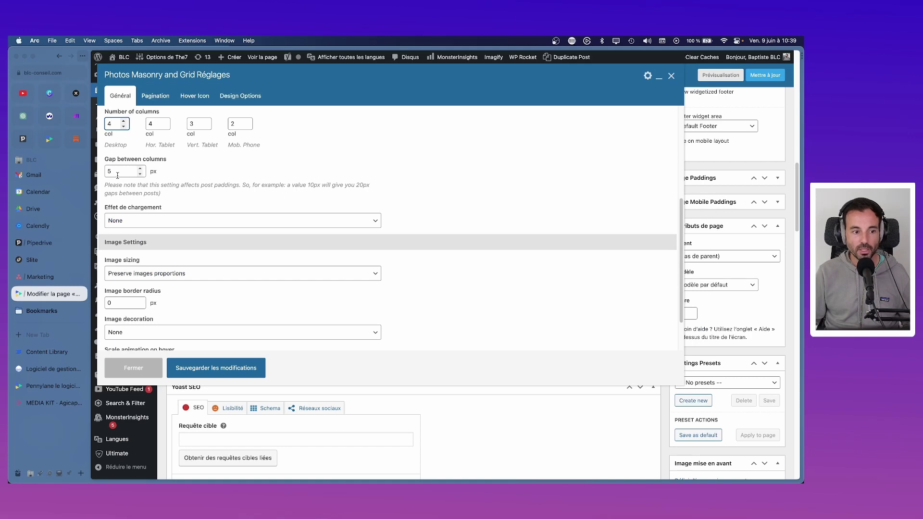
{"action": "scroll", "coordinate": [154, 229], "scroll_direction": "down", "scroll_amount": 2}
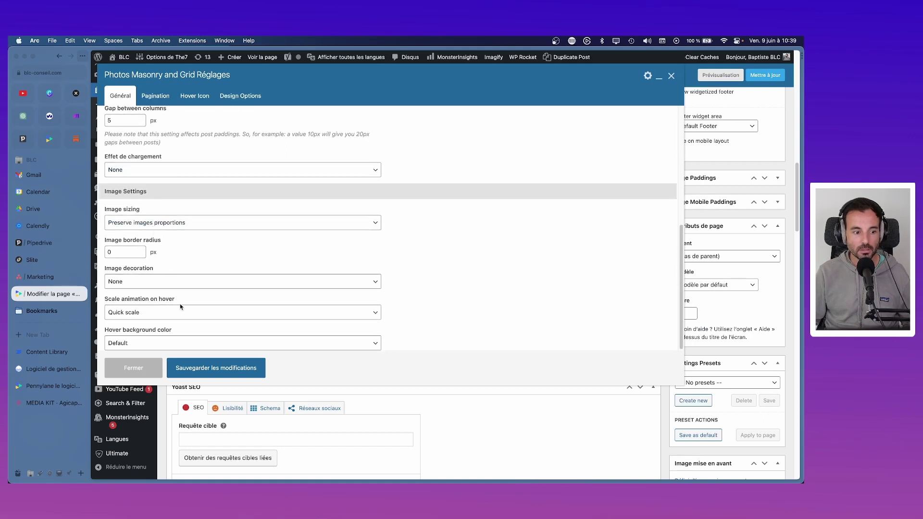
{"action": "scroll", "coordinate": [181, 307], "scroll_direction": "up", "scroll_amount": 7}
{"action": "left_click", "coordinate": [155, 96]}
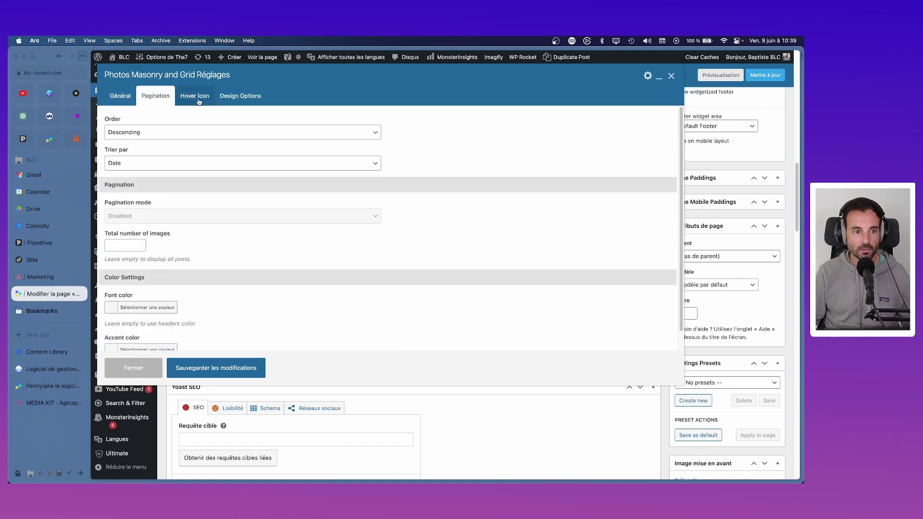
{"action": "left_click", "coordinate": [198, 100]}
{"action": "left_click", "coordinate": [236, 100]}
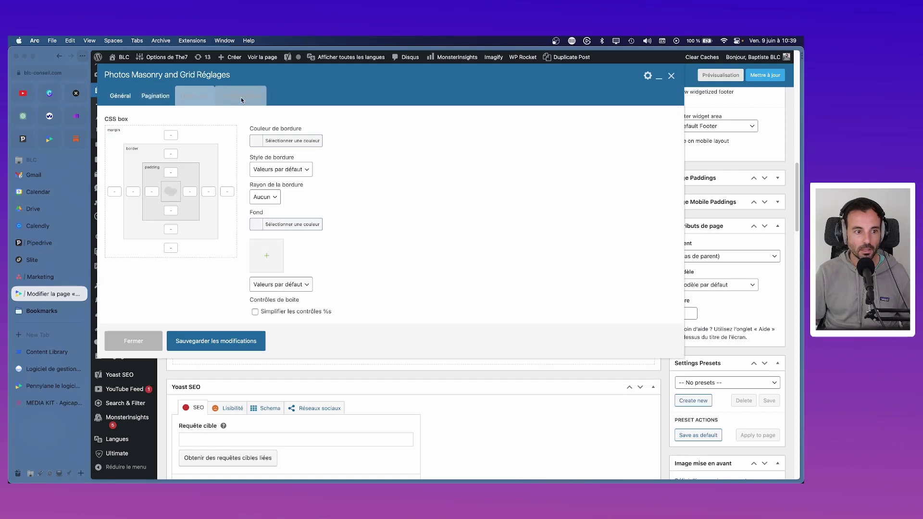
{"action": "left_click", "coordinate": [227, 347]}
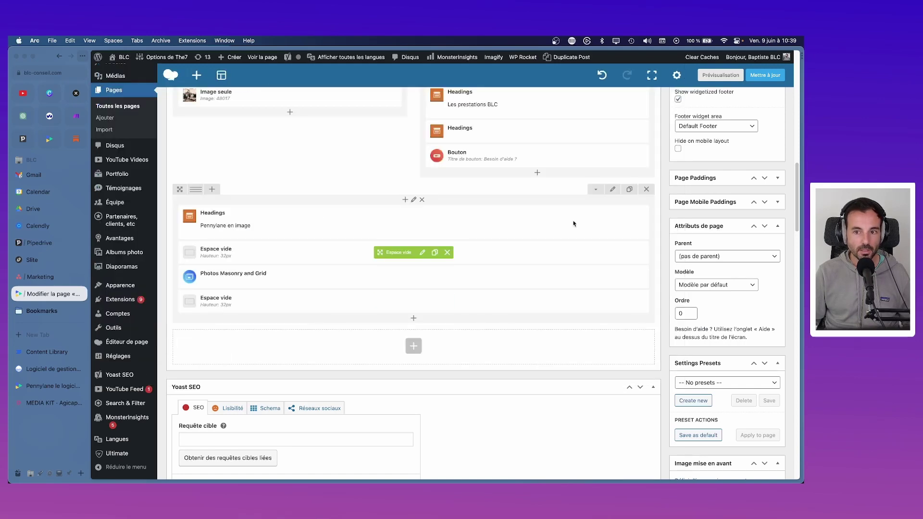
- Reload the page preview, check the gallery's layout and enlarge its first illustration before closing it
{"action": "key", "text": "ctrl+Tab"}
{"action": "key", "text": "super+r"}
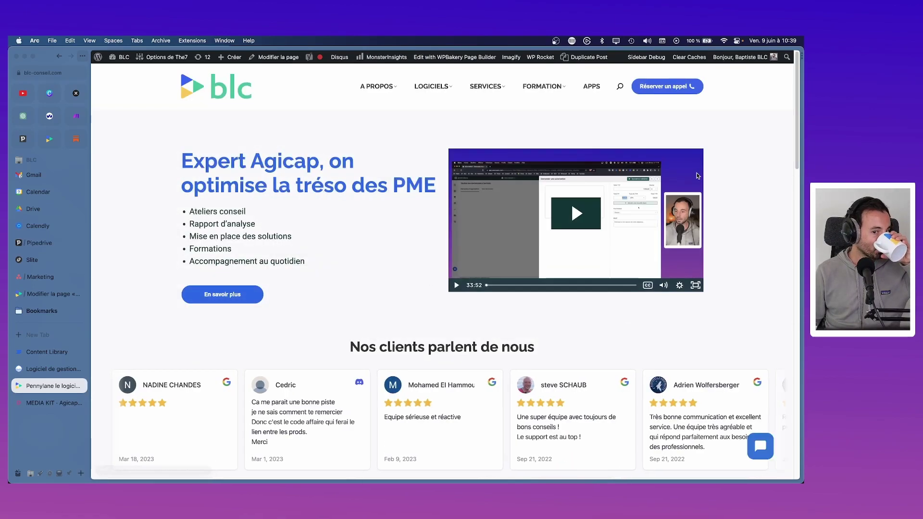
{"action": "scroll", "coordinate": [587, 275], "scroll_direction": "down", "scroll_amount": 10}
{"action": "scroll", "coordinate": [491, 294], "scroll_direction": "down", "scroll_amount": 6}
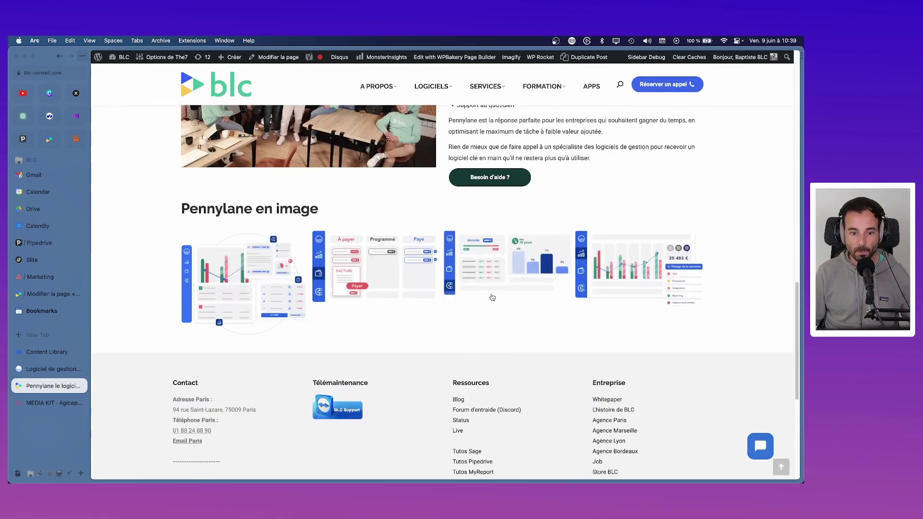
{"action": "left_click", "coordinate": [245, 278]}
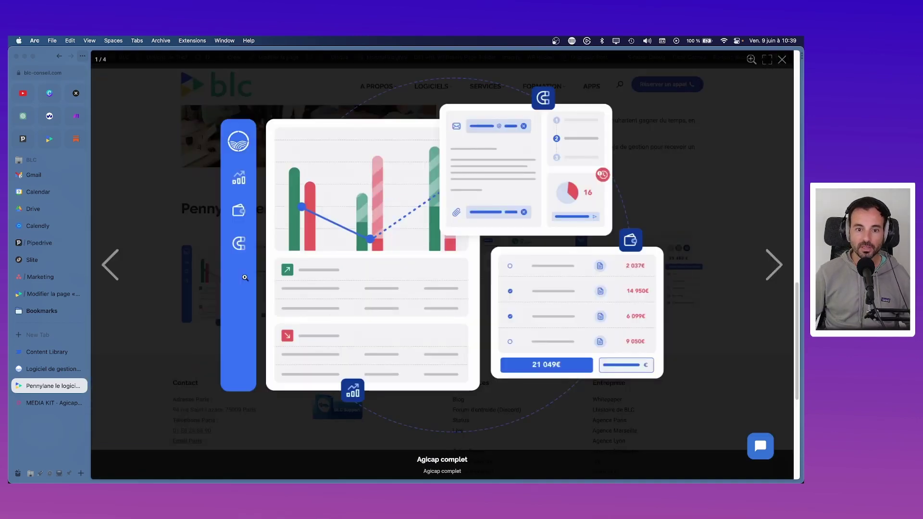
{"action": "left_click", "coordinate": [223, 227]}
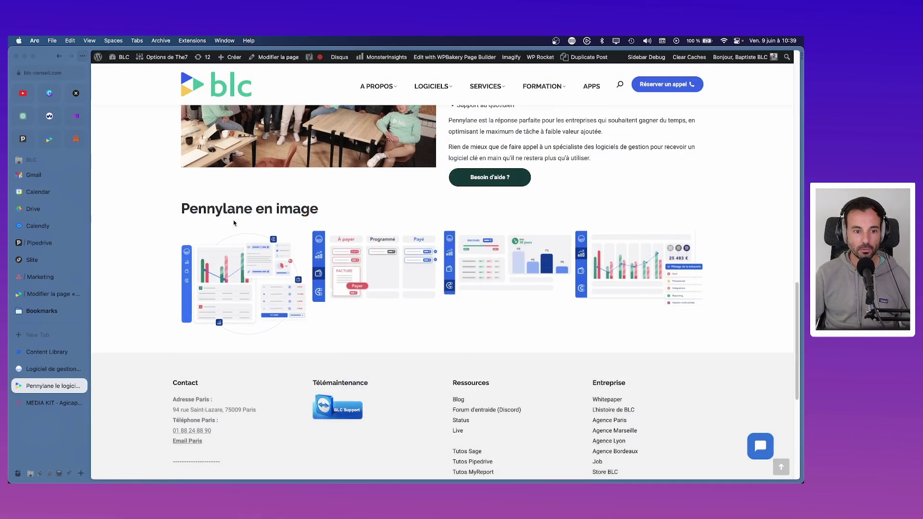
- Change the heading above the photo gallery to "Agicap en image", save it and preview the page
{"action": "left_click", "coordinate": [50, 294]}
{"action": "scroll", "coordinate": [298, 274], "scroll_direction": "down", "scroll_amount": 5}
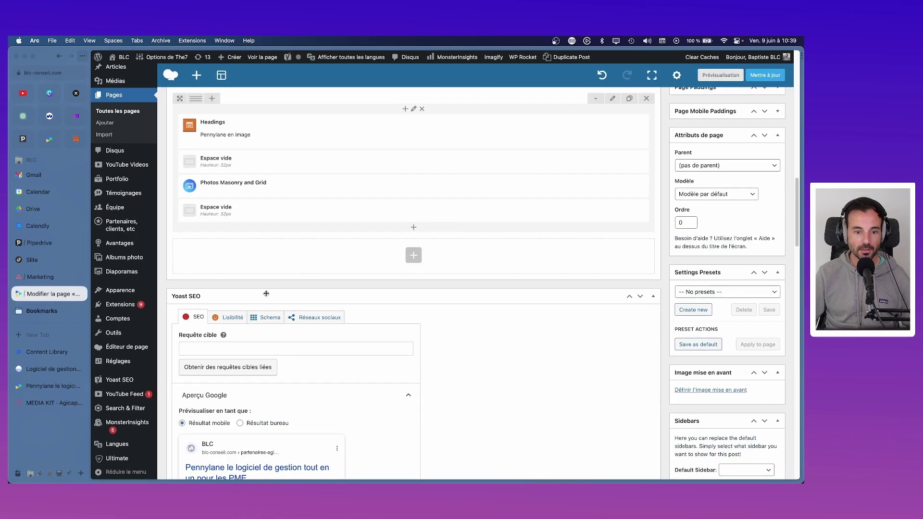
{"action": "scroll", "coordinate": [318, 264], "scroll_direction": "up", "scroll_amount": 4}
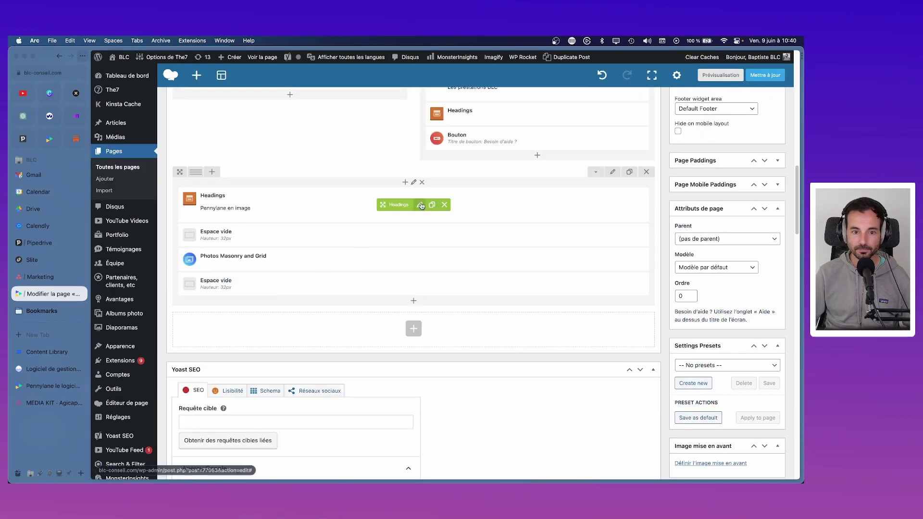
{"action": "left_click", "coordinate": [419, 205]}
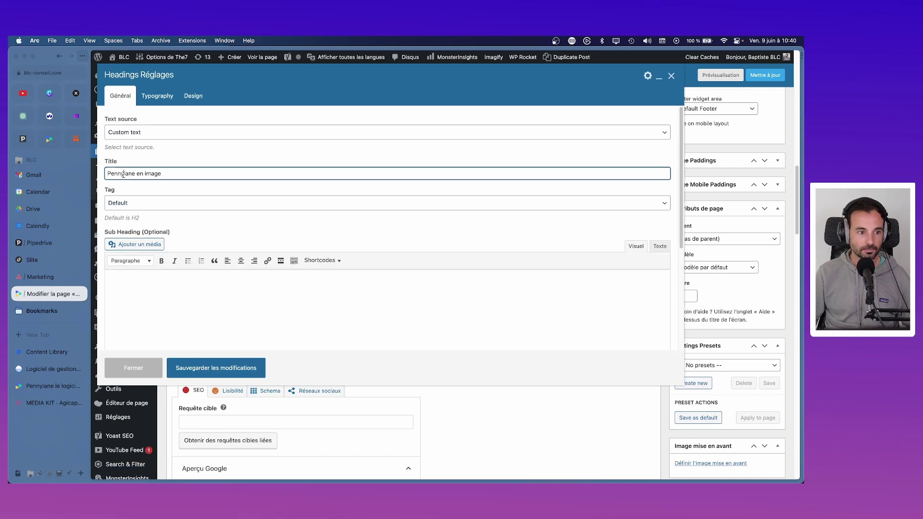
{"action": "double_click", "coordinate": [120, 173]}
{"action": "type", "text": "Agicap"}
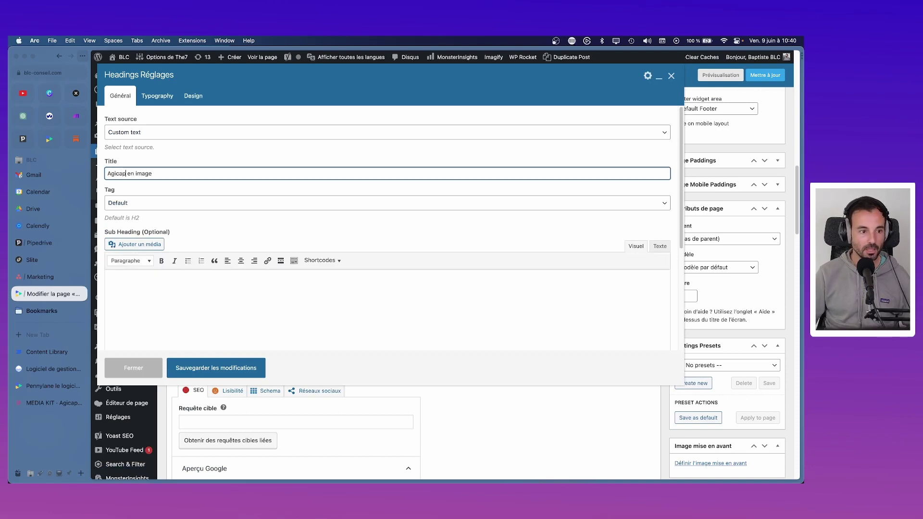
{"action": "left_click", "coordinate": [220, 368]}
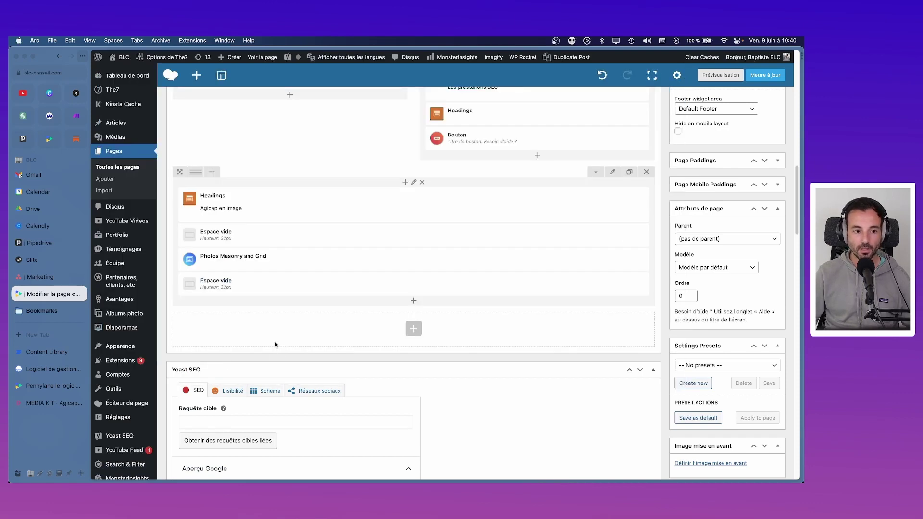
{"action": "left_click", "coordinate": [720, 75]}
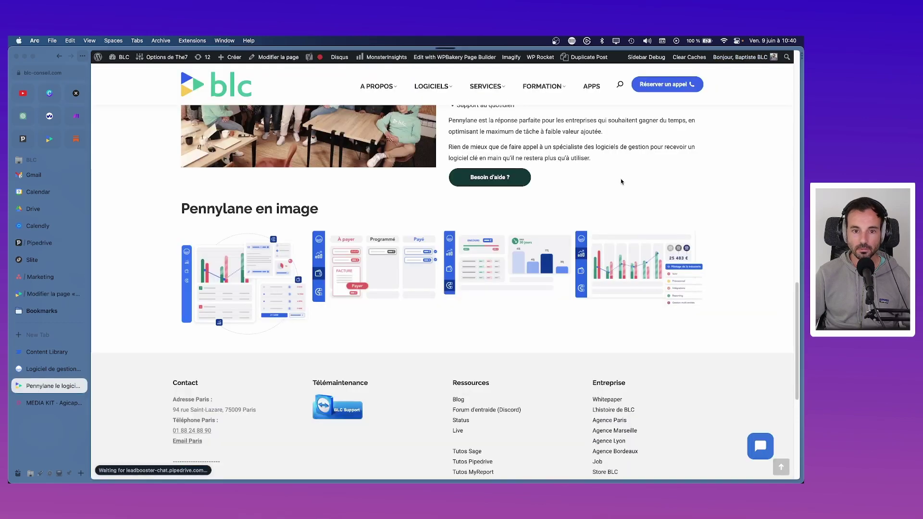
{"action": "scroll", "coordinate": [288, 225], "scroll_direction": "down", "scroll_amount": 3}
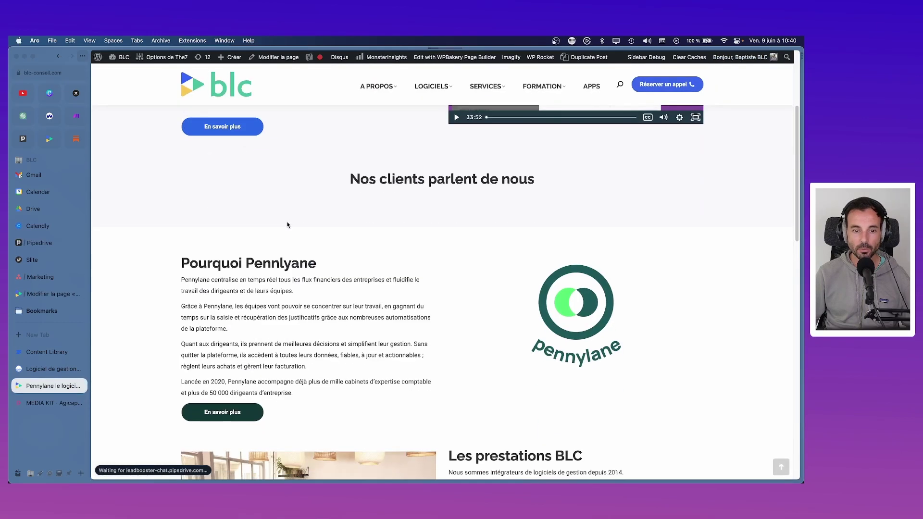
- Review the whole page preview, from the hero section through the client reviews and service sections to the image gallery
{"action": "scroll", "coordinate": [436, 317], "scroll_direction": "up", "scroll_amount": 6}
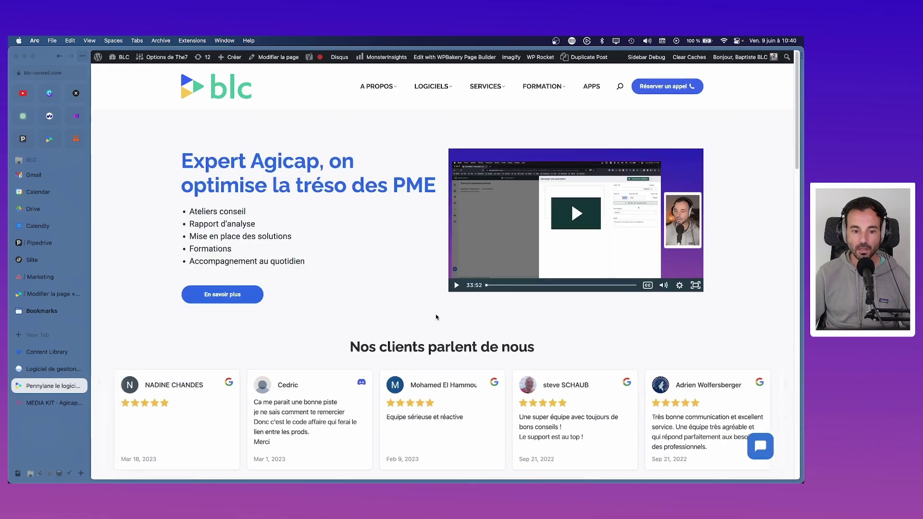
{"action": "scroll", "coordinate": [436, 317], "scroll_direction": "down", "scroll_amount": 10}
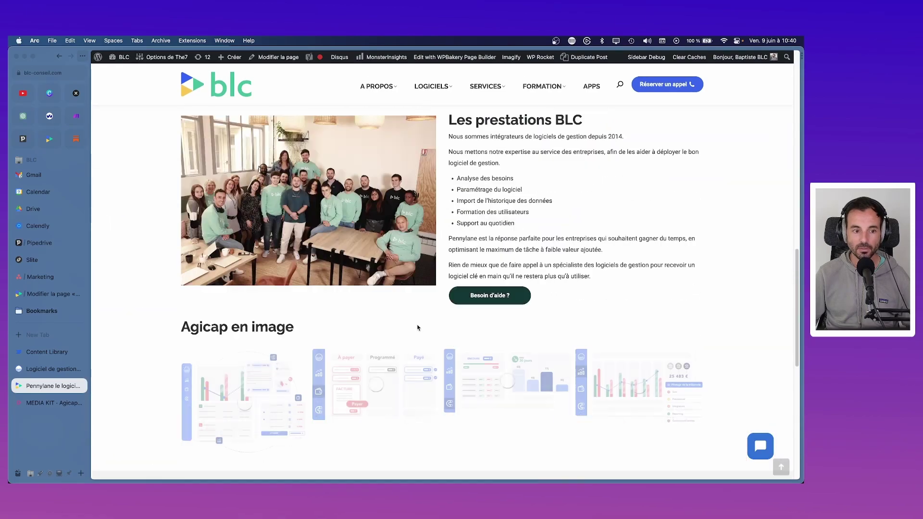
{"action": "scroll", "coordinate": [417, 327], "scroll_direction": "down", "scroll_amount": 1}
{"action": "scroll", "coordinate": [417, 326], "scroll_direction": "up", "scroll_amount": 20}
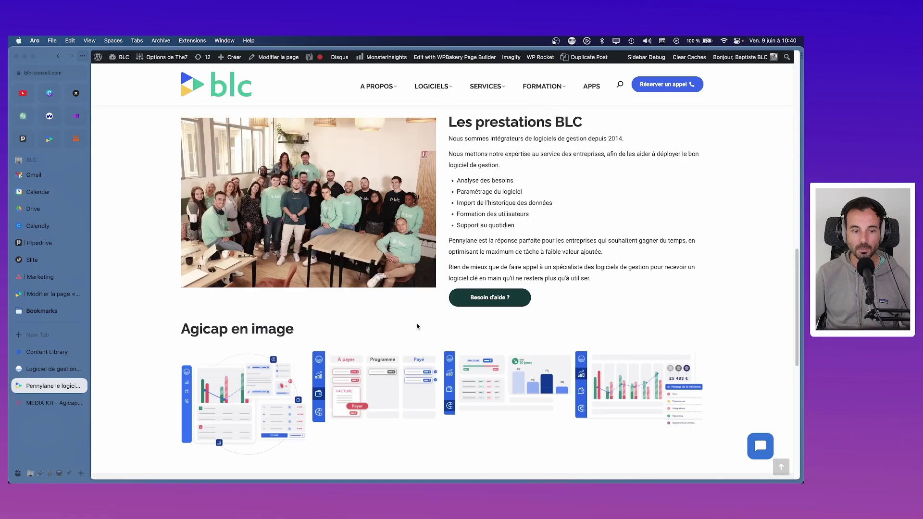
{"action": "scroll", "coordinate": [417, 326], "scroll_direction": "up", "scroll_amount": 2}
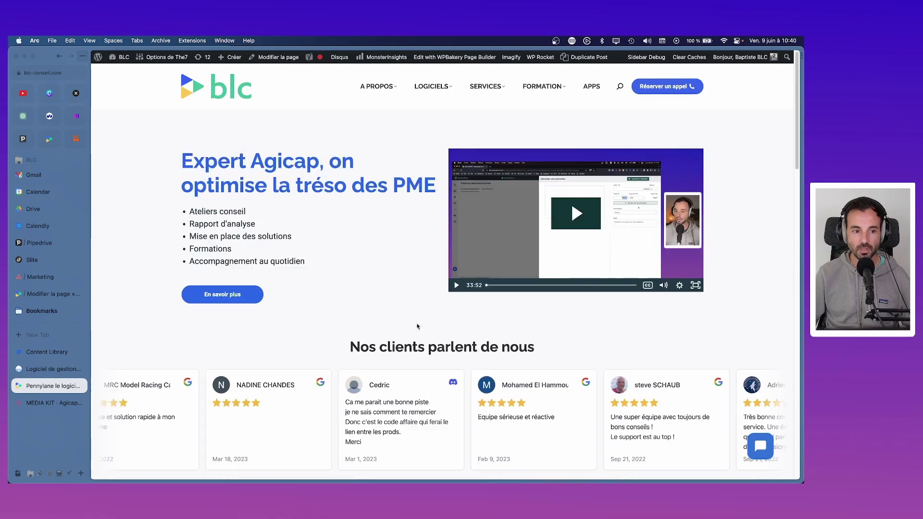
{"action": "scroll", "coordinate": [416, 324], "scroll_direction": "down", "scroll_amount": 10}
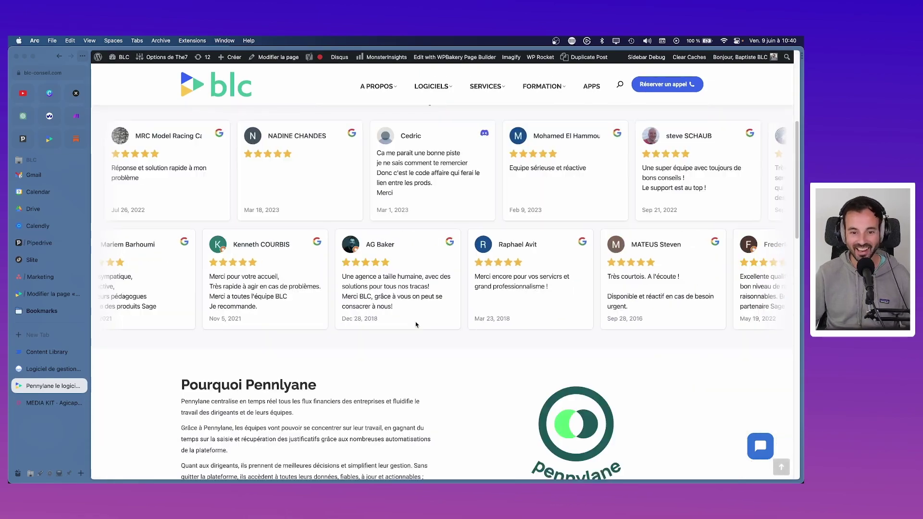
{"action": "scroll", "coordinate": [441, 323], "scroll_direction": "up", "scroll_amount": 2}
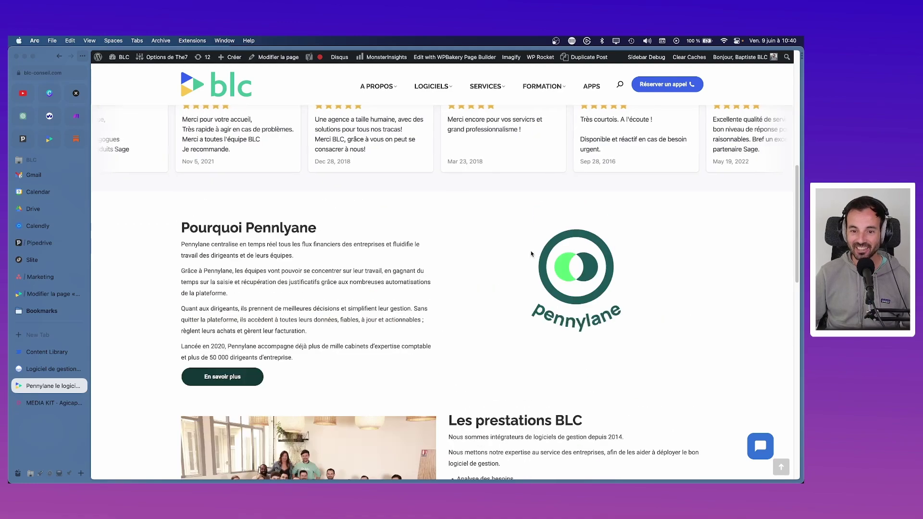
{"action": "scroll", "coordinate": [577, 354], "scroll_direction": "down", "scroll_amount": 8}
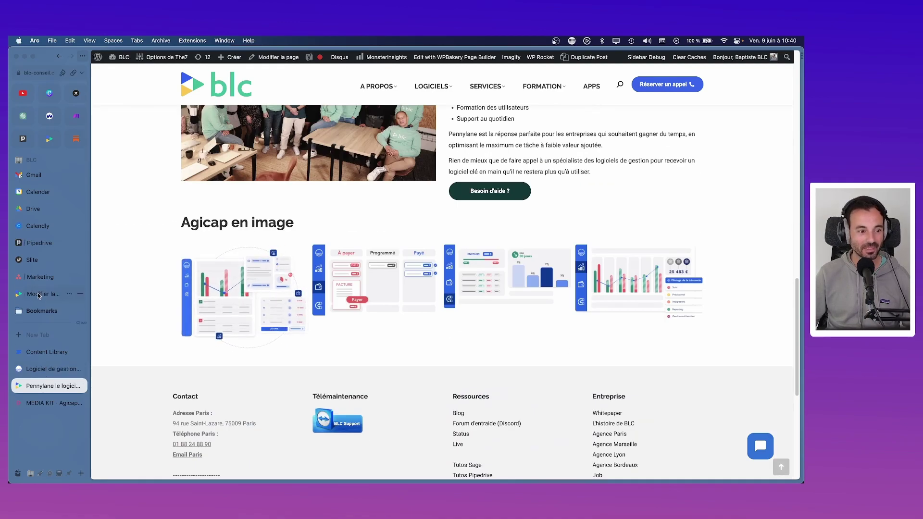
- Update the page in the editor and copy the font colour of the hero heading "Expert Agicap, on optimise la tréso des PME"
{"action": "left_click", "coordinate": [39, 294]}
{"action": "left_click", "coordinate": [778, 76]}
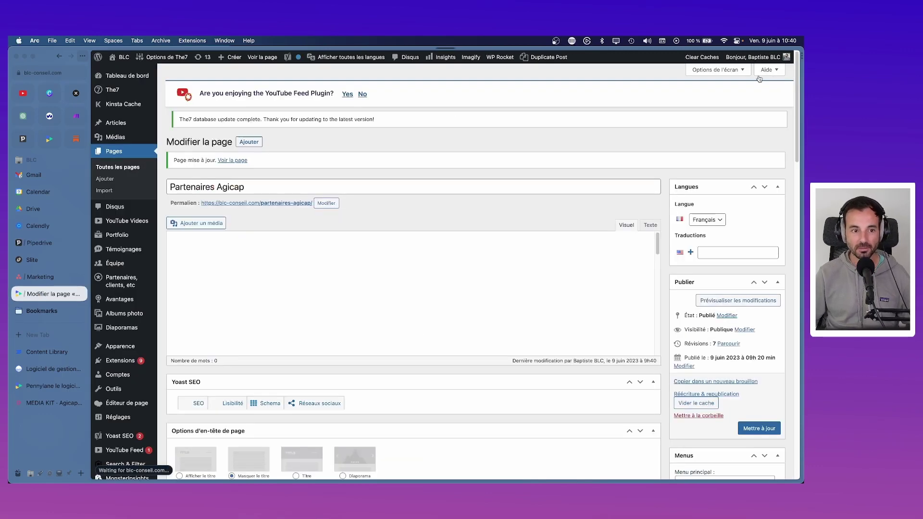
{"action": "scroll", "coordinate": [300, 249], "scroll_direction": "down", "scroll_amount": 3}
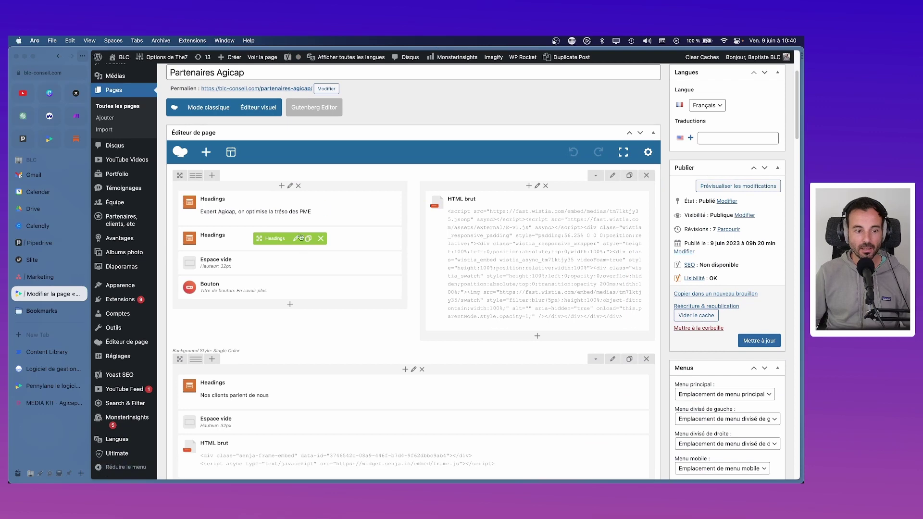
{"action": "left_click", "coordinate": [297, 210]}
{"action": "left_click", "coordinate": [157, 96]}
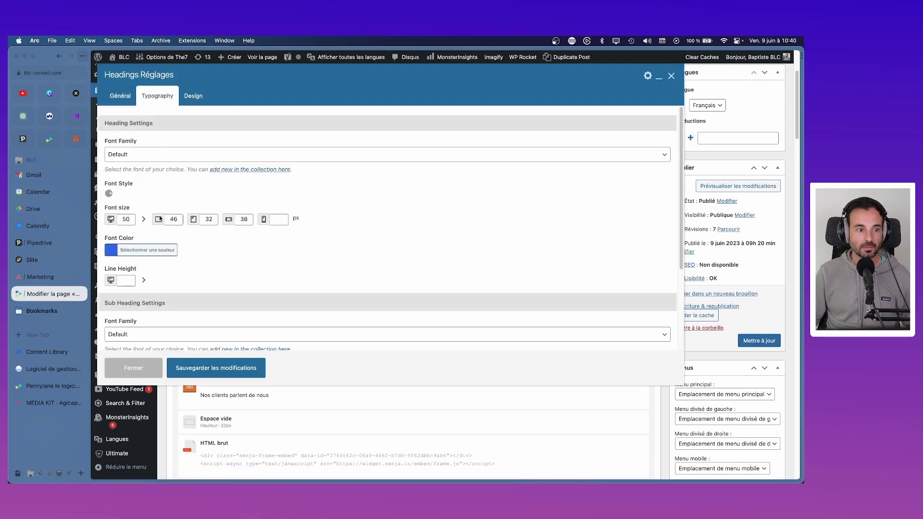
{"action": "left_click", "coordinate": [158, 249]}
{"action": "left_click", "coordinate": [223, 366]}
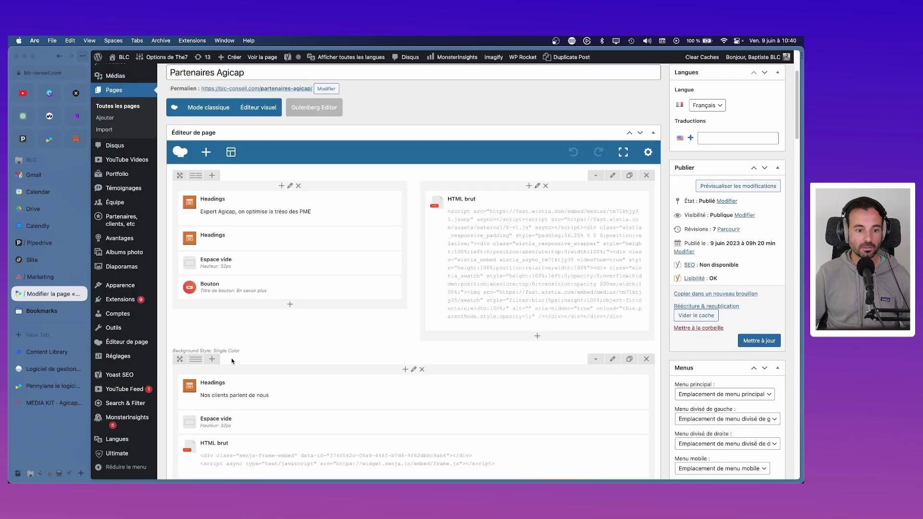
- Set the font colour of the "Nos clients parlent de nous" heading to #316df0 and save its settings
{"action": "left_click", "coordinate": [425, 269]}
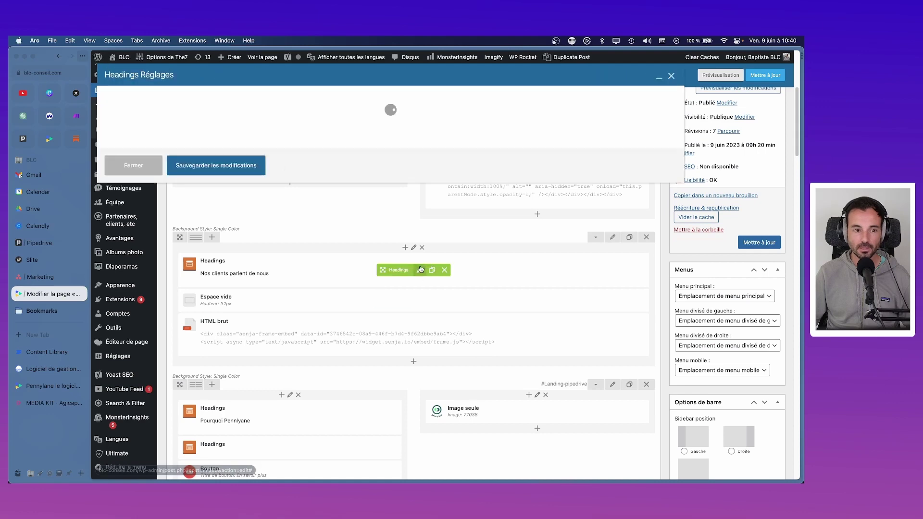
{"action": "left_click", "coordinate": [154, 96]}
{"action": "scroll", "coordinate": [170, 270], "scroll_direction": "down", "scroll_amount": 5}
{"action": "scroll", "coordinate": [171, 270], "scroll_direction": "down", "scroll_amount": 1}
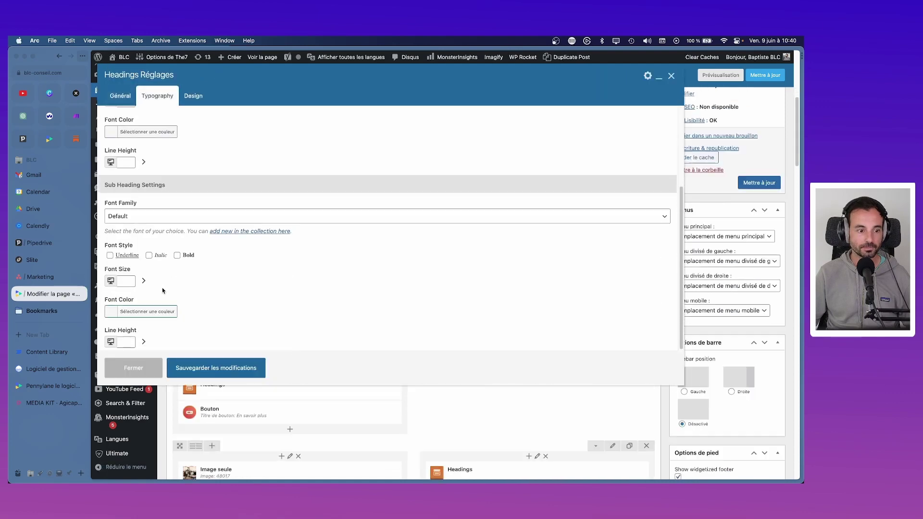
{"action": "scroll", "coordinate": [163, 245], "scroll_direction": "up", "scroll_amount": 5}
{"action": "left_click", "coordinate": [162, 255]}
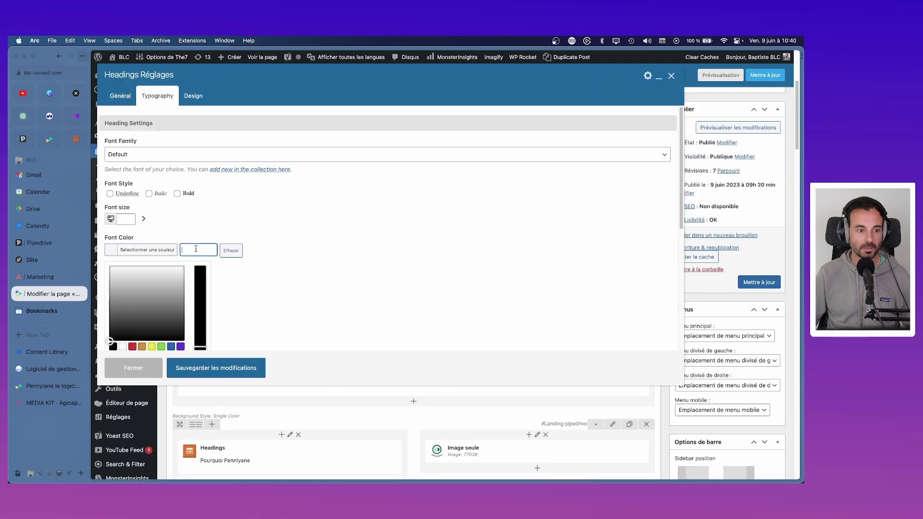
{"action": "type", "text": "#316df0"}
{"action": "left_click", "coordinate": [216, 367]}
{"action": "scroll", "coordinate": [300, 275], "scroll_direction": "down", "scroll_amount": 3}
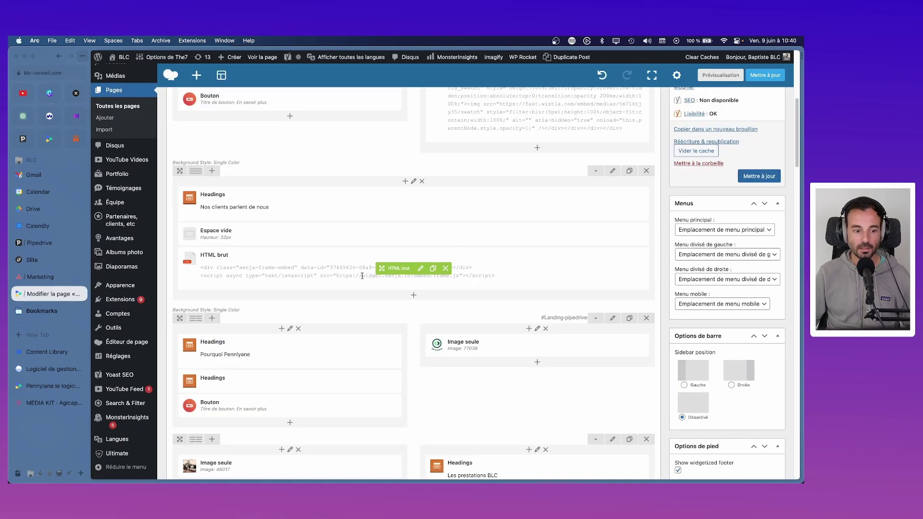
- Set the font colour of the "Pourquoi Pennlyane" heading to #316df0 and save its settings
{"action": "left_click", "coordinate": [296, 350]}
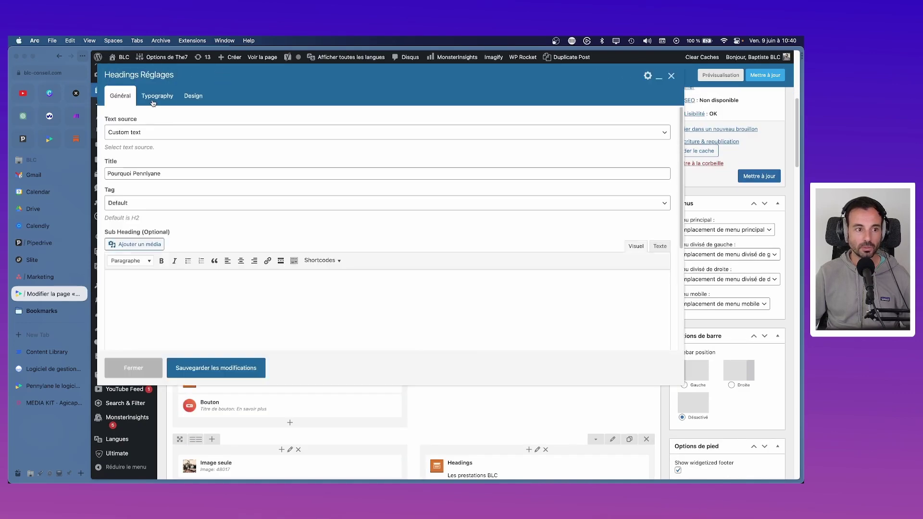
{"action": "left_click", "coordinate": [157, 95]}
{"action": "scroll", "coordinate": [145, 247], "scroll_direction": "down", "scroll_amount": 2}
{"action": "scroll", "coordinate": [161, 234], "scroll_direction": "up", "scroll_amount": 2}
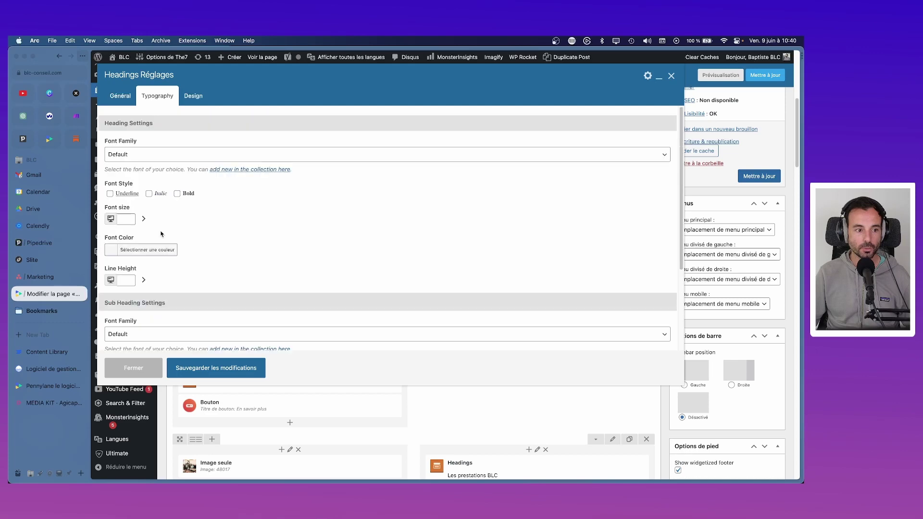
{"action": "left_click", "coordinate": [153, 253]}
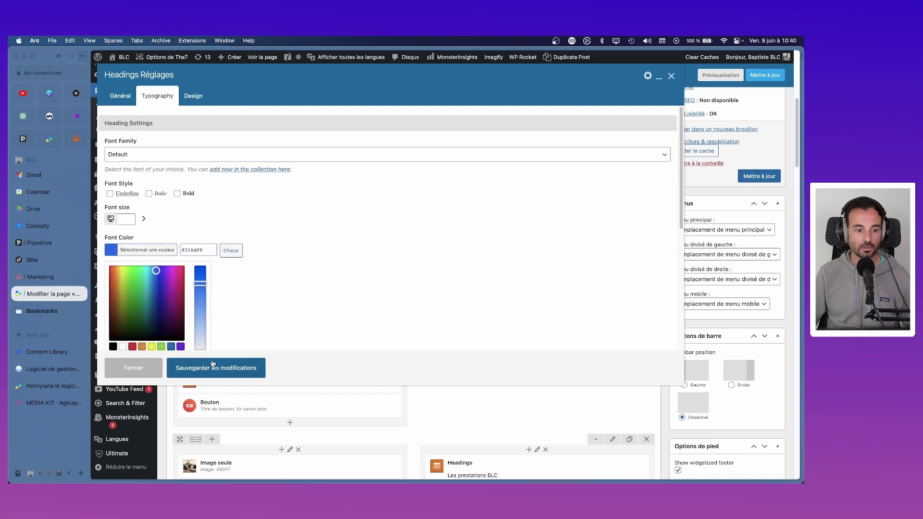
{"action": "left_click", "coordinate": [215, 367]}
- Set the font colour of the "Les prestations BLC" heading to #316df0 and save its settings
{"action": "left_click", "coordinate": [542, 371]}
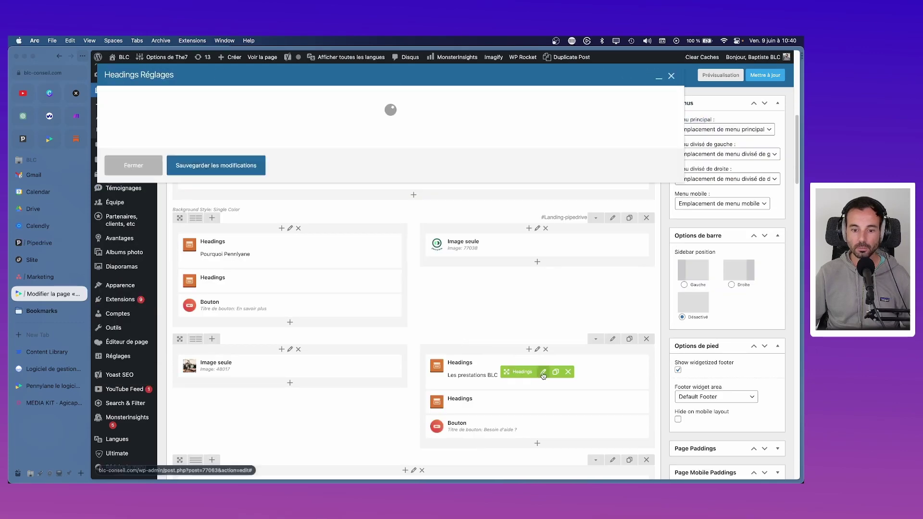
{"action": "left_click", "coordinate": [164, 104]}
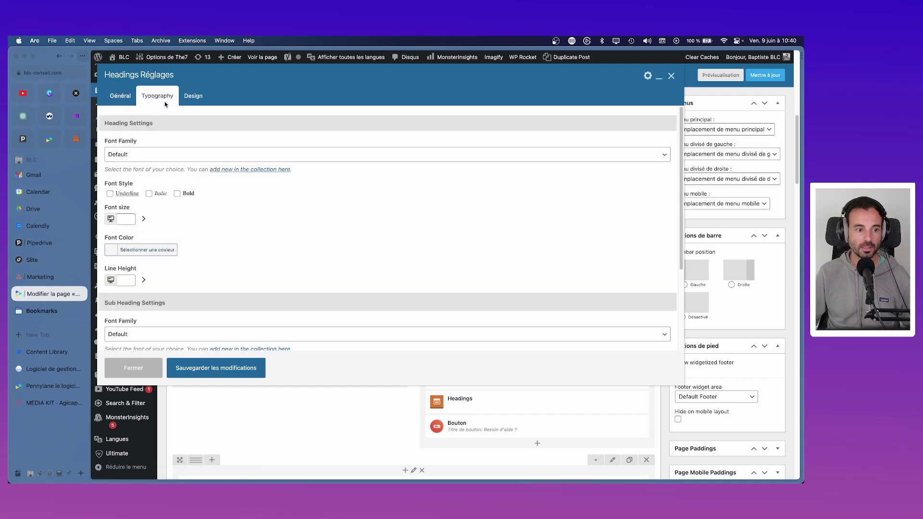
{"action": "scroll", "coordinate": [142, 245], "scroll_direction": "down", "scroll_amount": 1}
{"action": "left_click", "coordinate": [163, 240]}
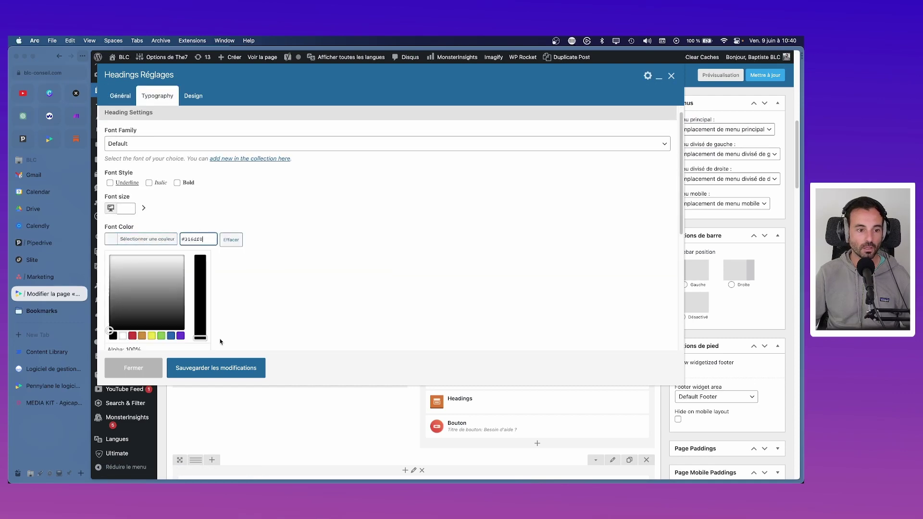
{"action": "left_click", "coordinate": [216, 368]}
- Set the font colour of the "Agicap en image" heading to #316df0 and save its settings
{"action": "scroll", "coordinate": [428, 305], "scroll_direction": "down", "scroll_amount": 5}
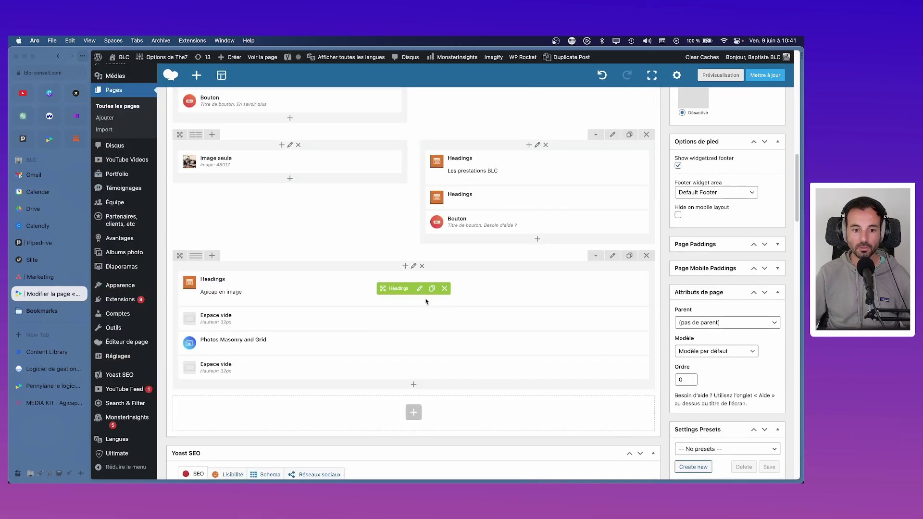
{"action": "left_click", "coordinate": [419, 288]}
{"action": "left_click", "coordinate": [157, 96]}
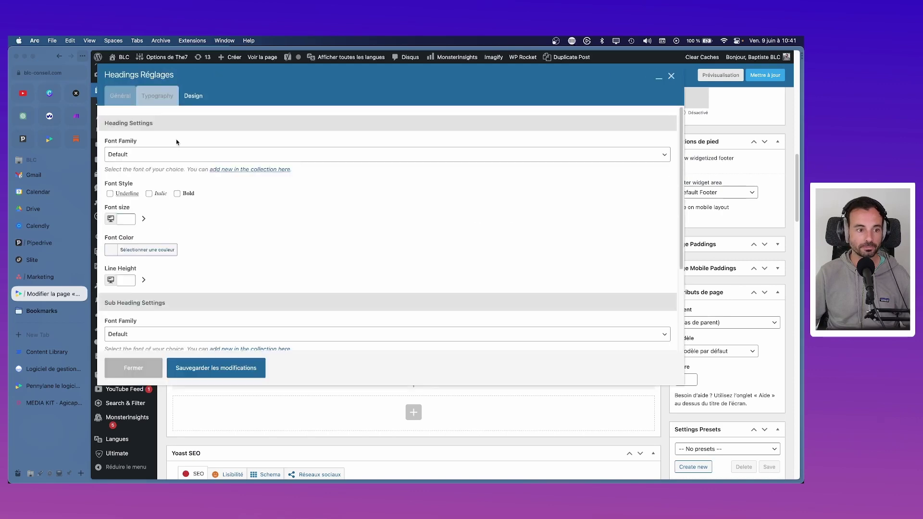
{"action": "left_click", "coordinate": [167, 250]}
{"action": "type", "text": "#316df0"}
{"action": "left_click", "coordinate": [240, 370]}
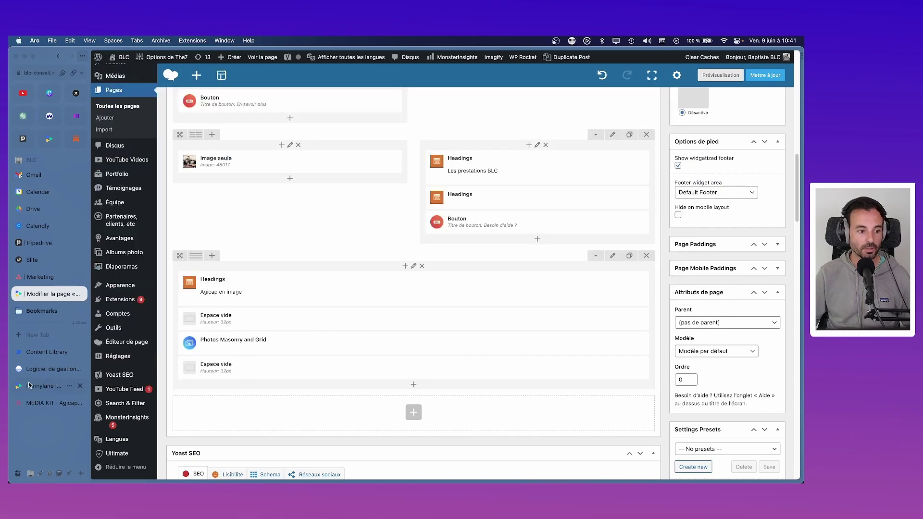
- Check the primary colours and their codes in Agicap's media kit, and return to the page preview
{"action": "left_click", "coordinate": [43, 401]}
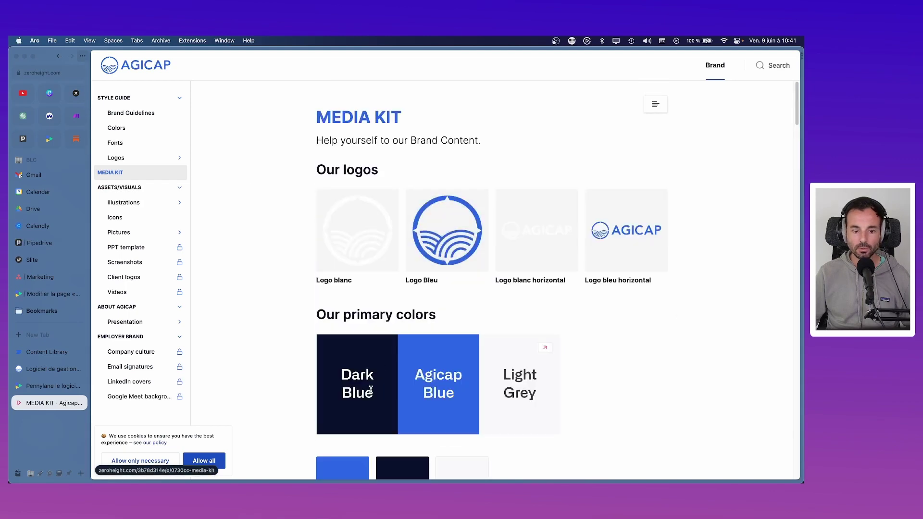
{"action": "scroll", "coordinate": [341, 407], "scroll_direction": "down", "scroll_amount": 3}
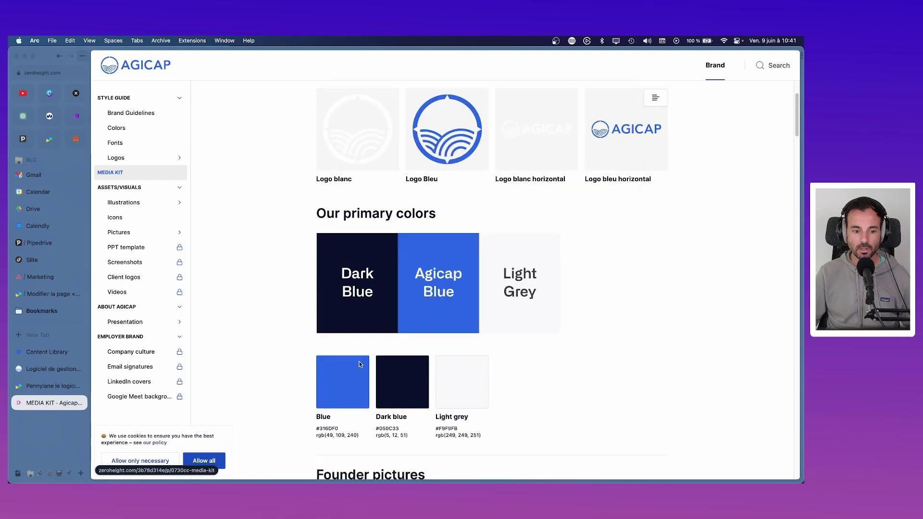
{"action": "left_click", "coordinate": [385, 429]}
{"action": "left_click", "coordinate": [46, 386]}
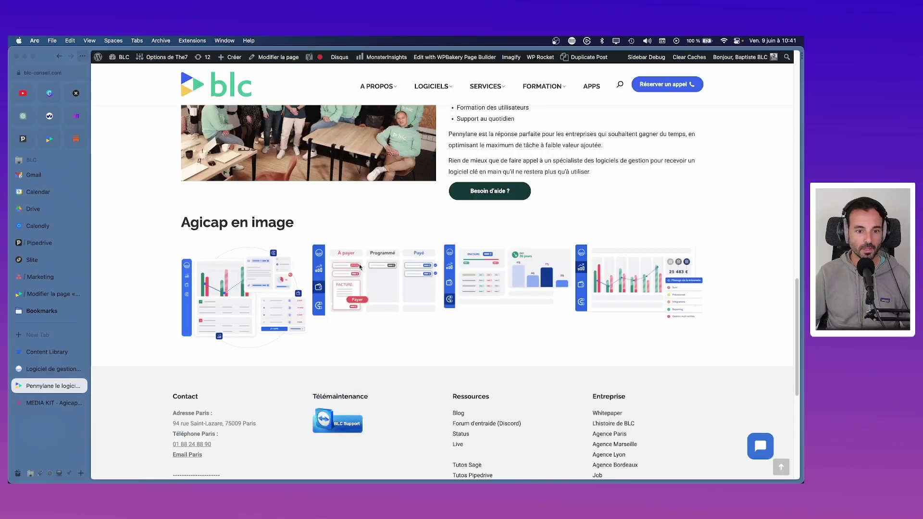
- Update the page from the editor and look over its content blocks, page options and revision history
{"action": "left_click", "coordinate": [31, 295]}
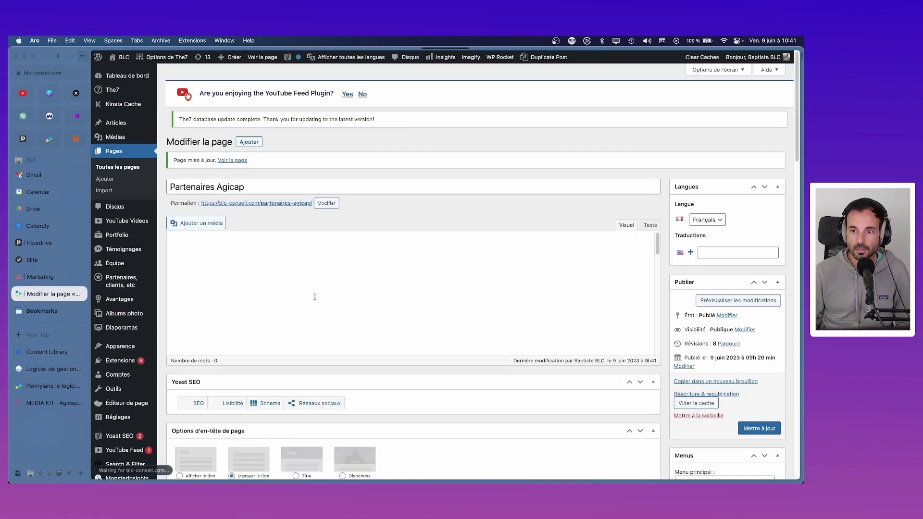
{"action": "scroll", "coordinate": [318, 334], "scroll_direction": "down", "scroll_amount": 10}
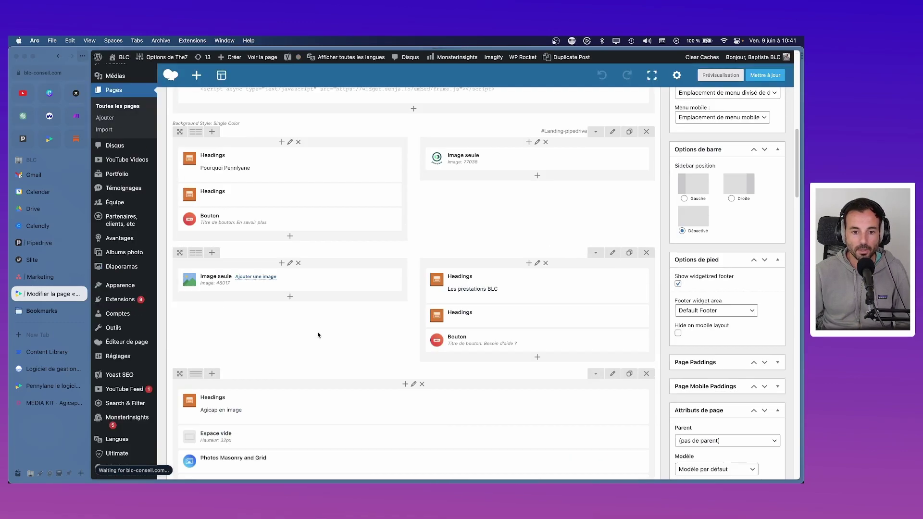
{"action": "scroll", "coordinate": [316, 335], "scroll_direction": "down", "scroll_amount": 15}
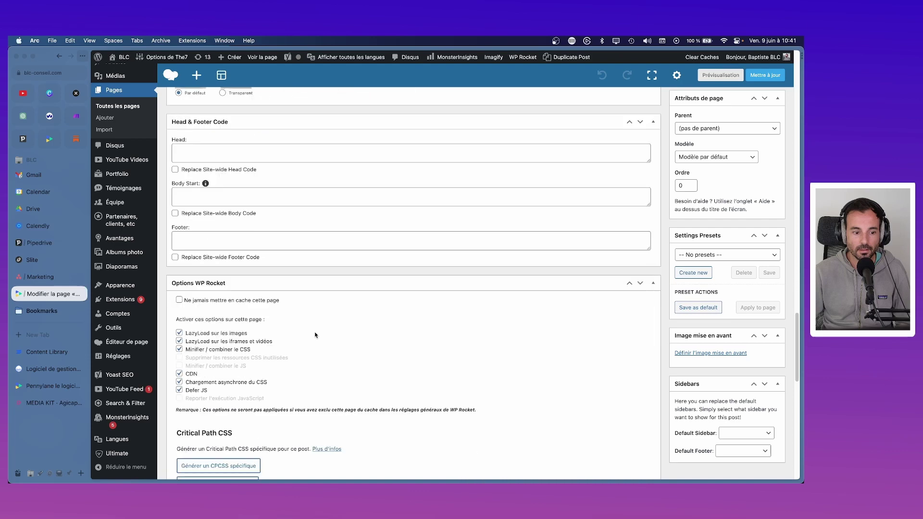
{"action": "scroll", "coordinate": [315, 334], "scroll_direction": "down", "scroll_amount": 10}
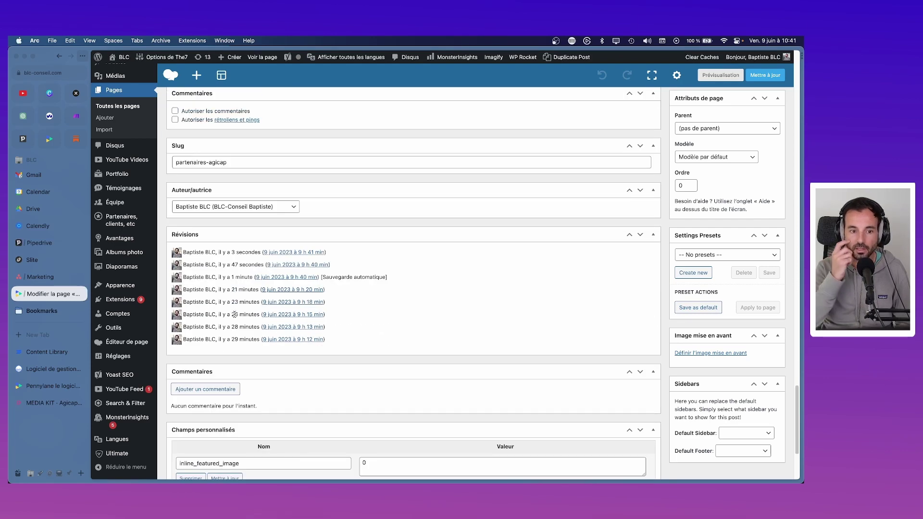
{"action": "scroll", "coordinate": [250, 313], "scroll_direction": "up", "scroll_amount": 20}
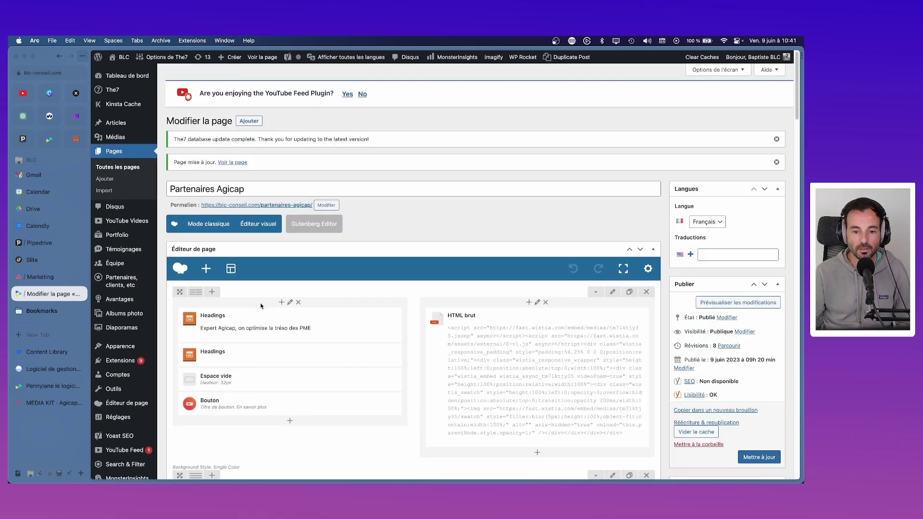
{"action": "scroll", "coordinate": [284, 308], "scroll_direction": "down", "scroll_amount": 1}
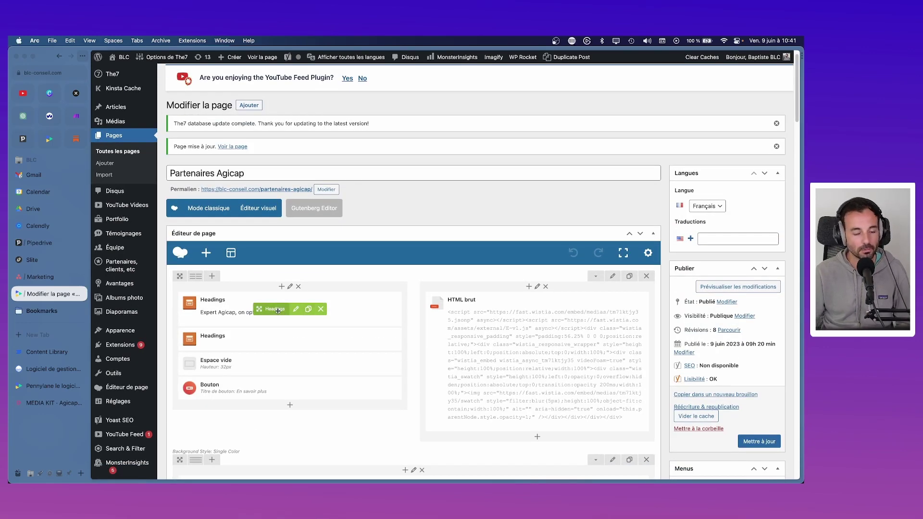
{"action": "scroll", "coordinate": [278, 311], "scroll_direction": "down", "scroll_amount": 2}
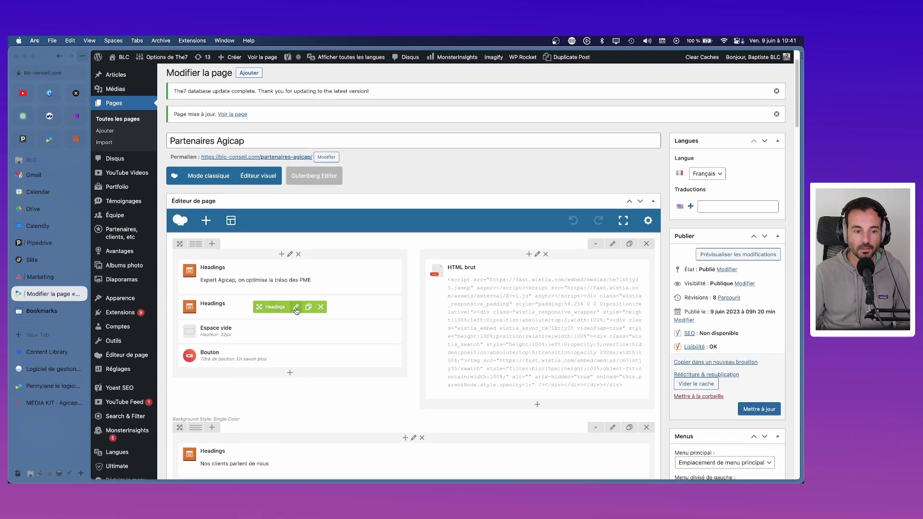
- Set the heading and sub heading font colors of the list heading under "Expert Agicap" to #050c33 and save
{"action": "left_click", "coordinate": [296, 311]}
{"action": "left_click", "coordinate": [157, 95]}
{"action": "scroll", "coordinate": [174, 301], "scroll_direction": "down", "scroll_amount": 5}
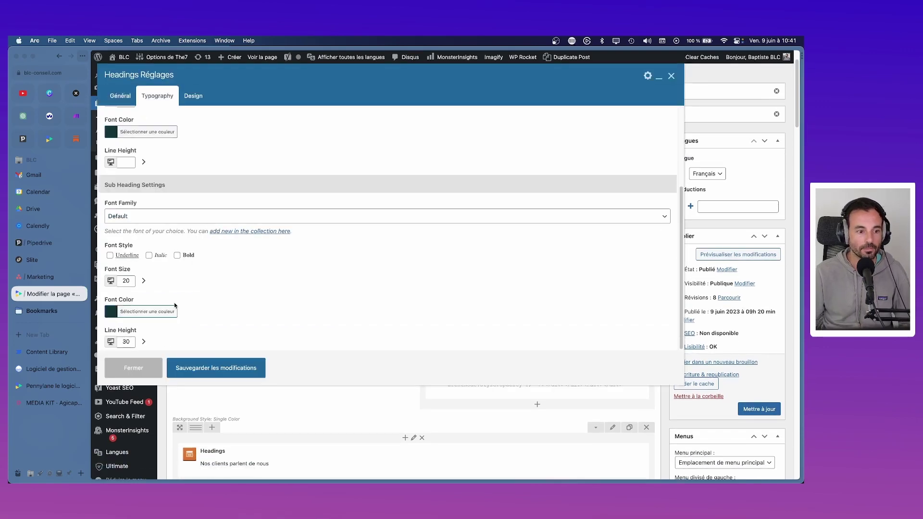
{"action": "left_click", "coordinate": [174, 307]}
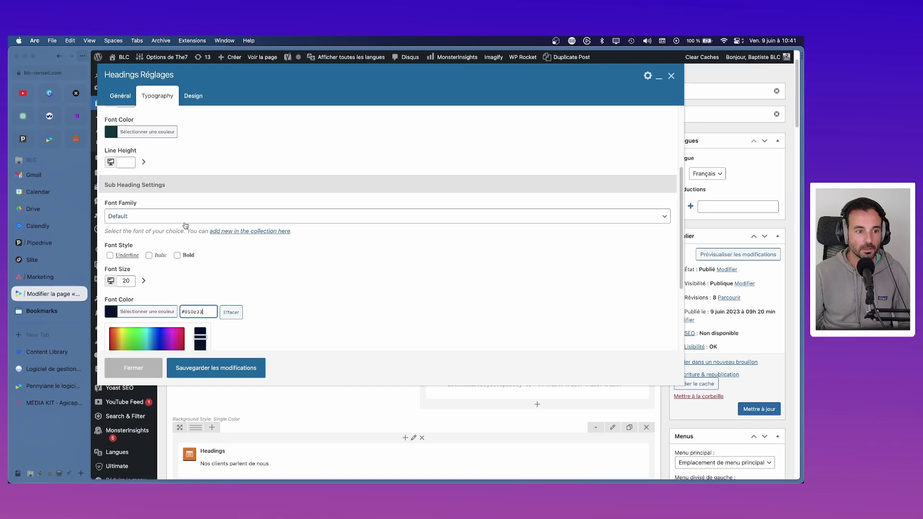
{"action": "scroll", "coordinate": [185, 226], "scroll_direction": "up", "scroll_amount": 2}
{"action": "left_click", "coordinate": [174, 181]}
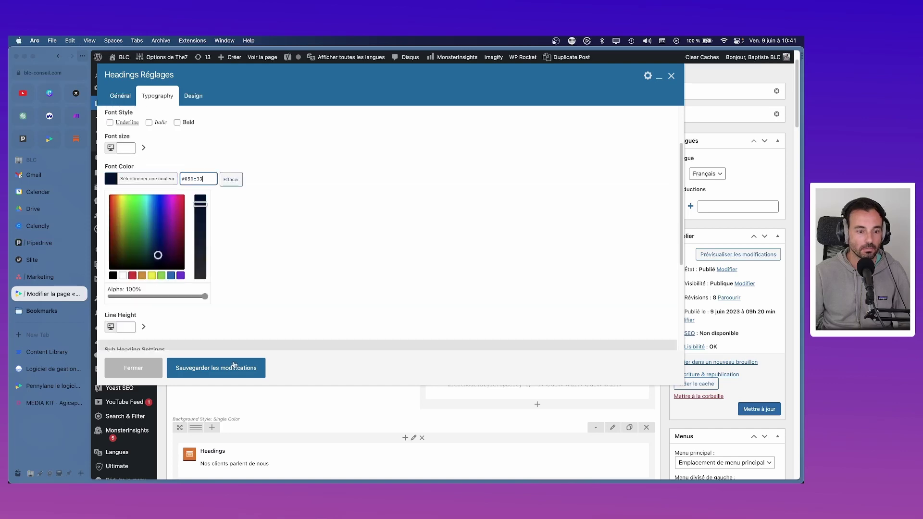
{"action": "left_click", "coordinate": [232, 366]}
- Set the sub heading font color of the untitled heading below "Pourquoi Pennlyane" and save its settings
{"action": "scroll", "coordinate": [552, 305], "scroll_direction": "down", "scroll_amount": 10}
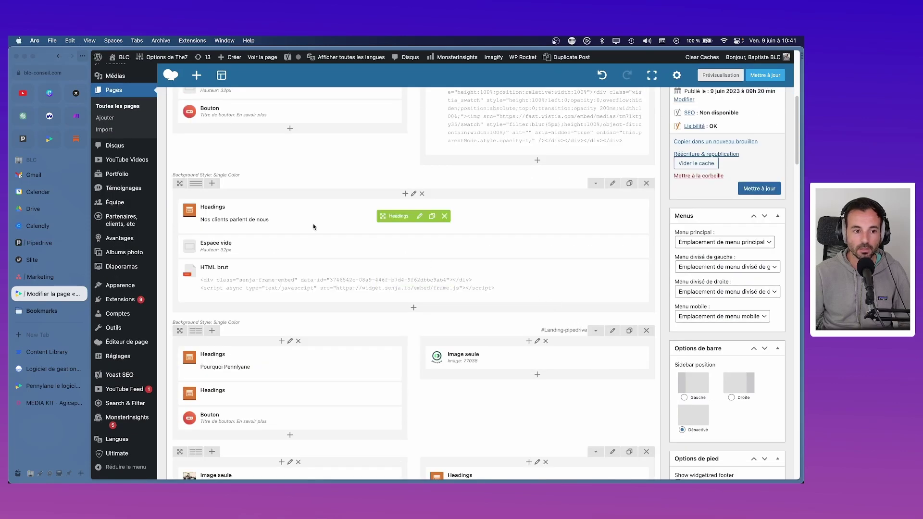
{"action": "scroll", "coordinate": [312, 223], "scroll_direction": "down", "scroll_amount": 5}
{"action": "left_click", "coordinate": [296, 263]}
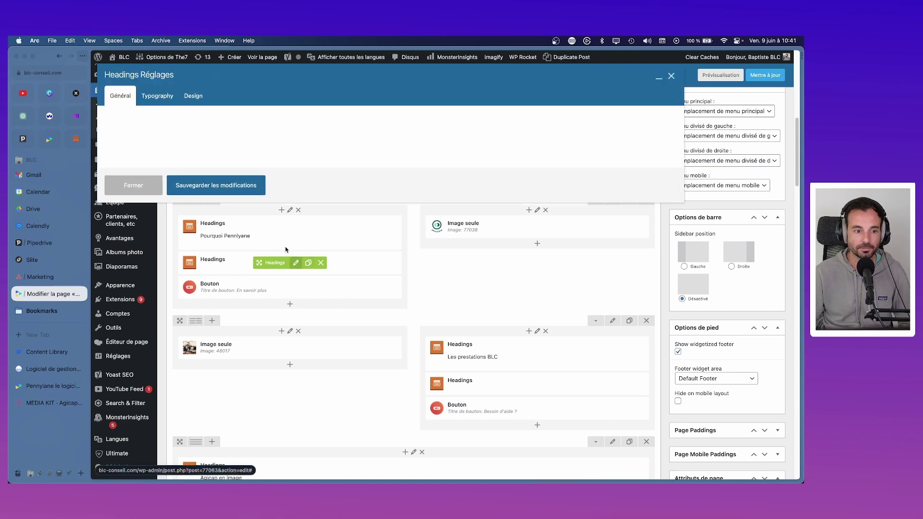
{"action": "scroll", "coordinate": [178, 276], "scroll_direction": "down", "scroll_amount": 3}
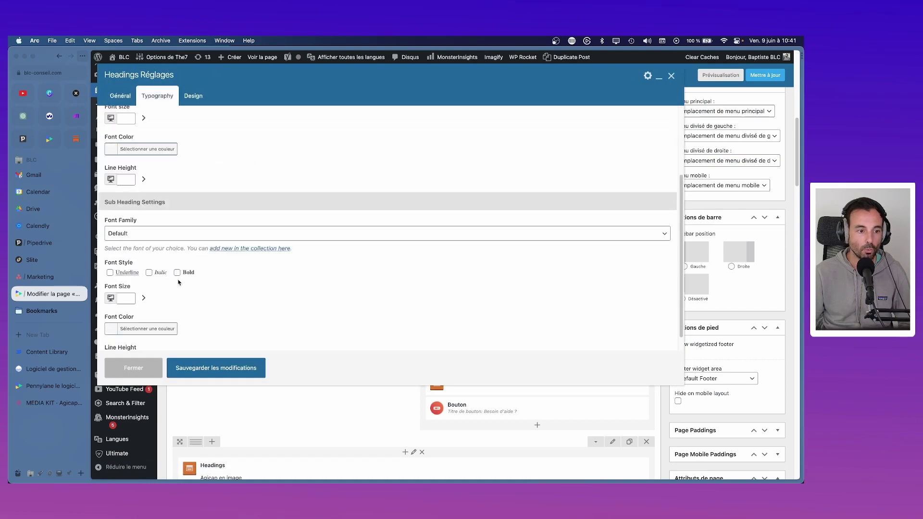
{"action": "left_click", "coordinate": [165, 329]}
{"action": "scroll", "coordinate": [200, 231], "scroll_direction": "down", "scroll_amount": 4}
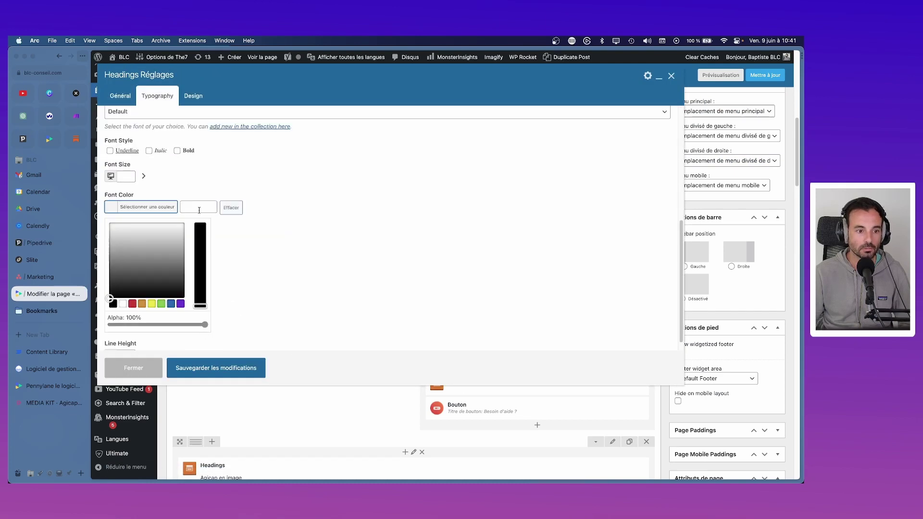
{"action": "left_click", "coordinate": [228, 366]}
- Set the heading font color of the untitled heading below "Les prestations BLC" and save its settings
{"action": "scroll", "coordinate": [480, 288], "scroll_direction": "down", "scroll_amount": 2}
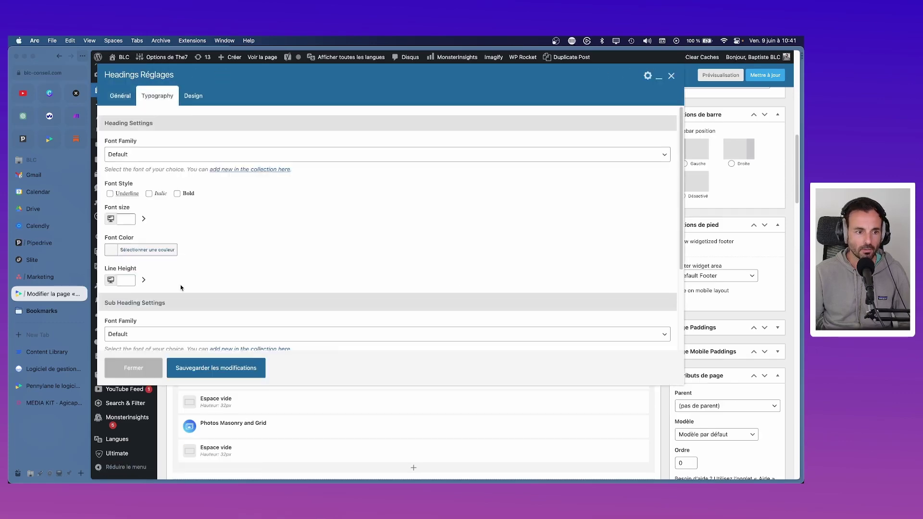
{"action": "left_click", "coordinate": [152, 247]}
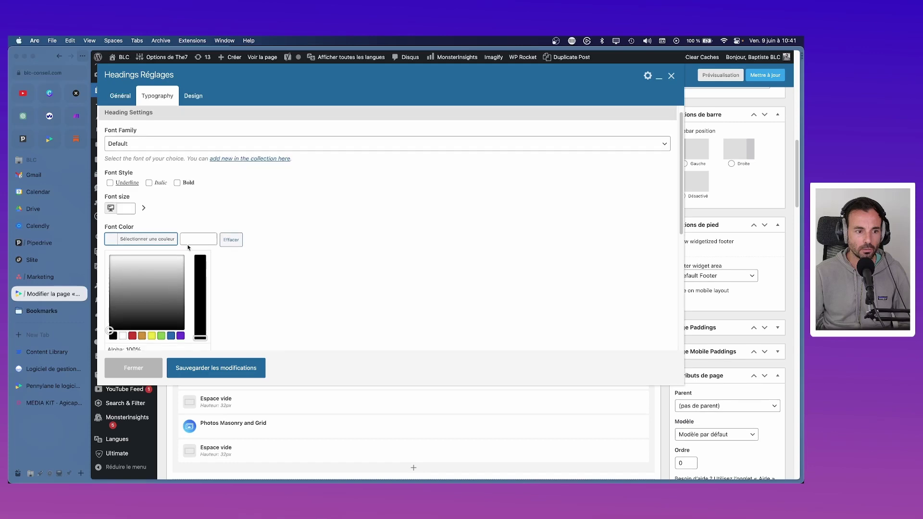
{"action": "left_click", "coordinate": [235, 375]}
{"action": "scroll", "coordinate": [313, 338], "scroll_direction": "down", "scroll_amount": 1}
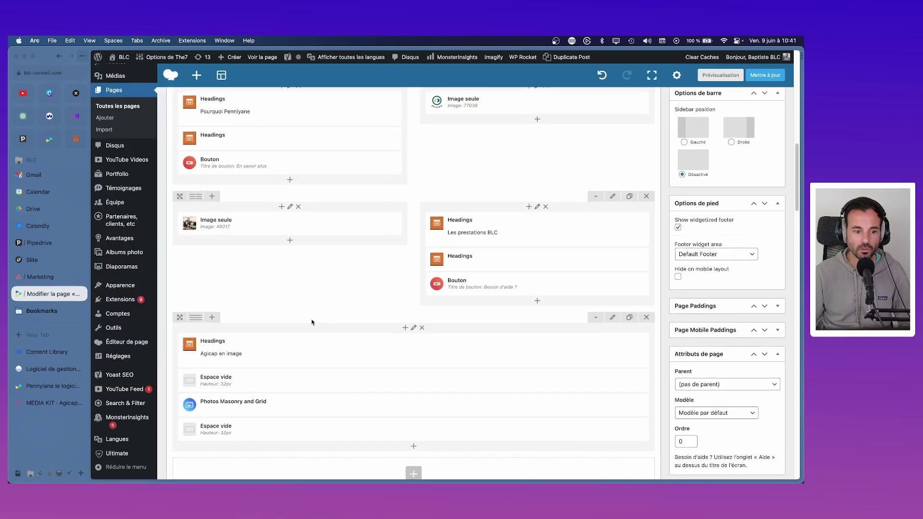
- Replace the Pennylane logo in the "Pourquoi Pennlyane" row with the round blue Agicap logo and update the page
{"action": "scroll", "coordinate": [466, 281], "scroll_direction": "up", "scroll_amount": 4}
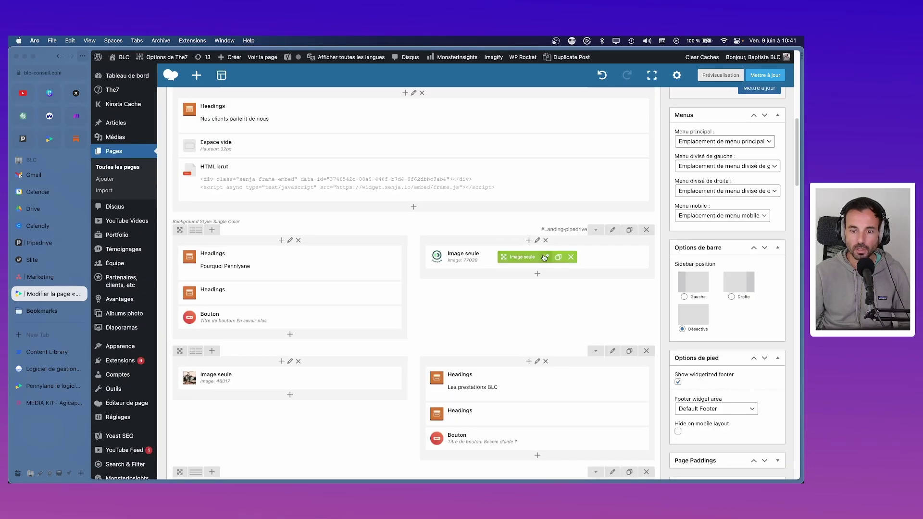
{"action": "left_click", "coordinate": [545, 257]}
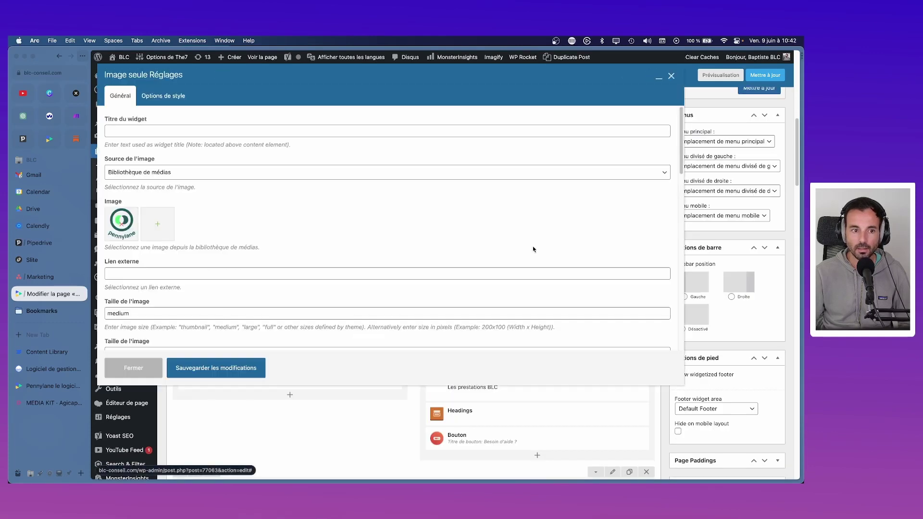
{"action": "left_click", "coordinate": [124, 224]}
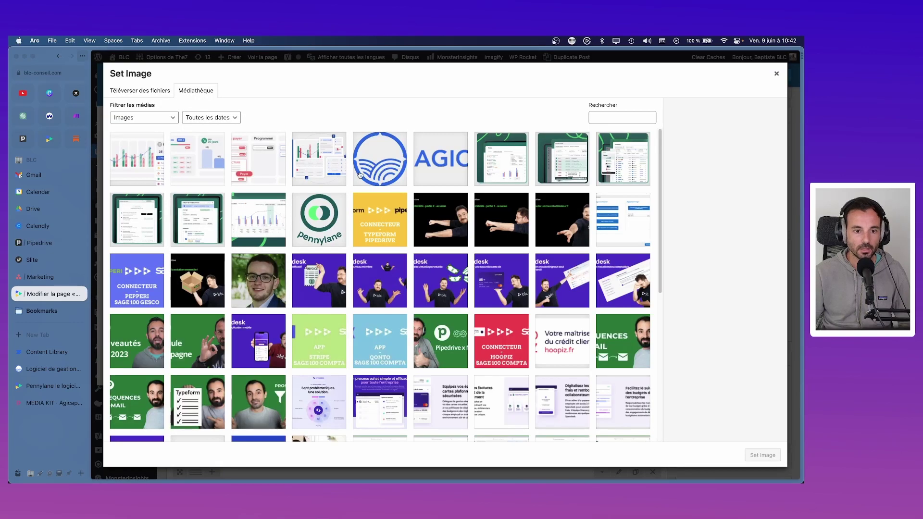
{"action": "left_click", "coordinate": [360, 174]}
{"action": "left_click", "coordinate": [761, 454]}
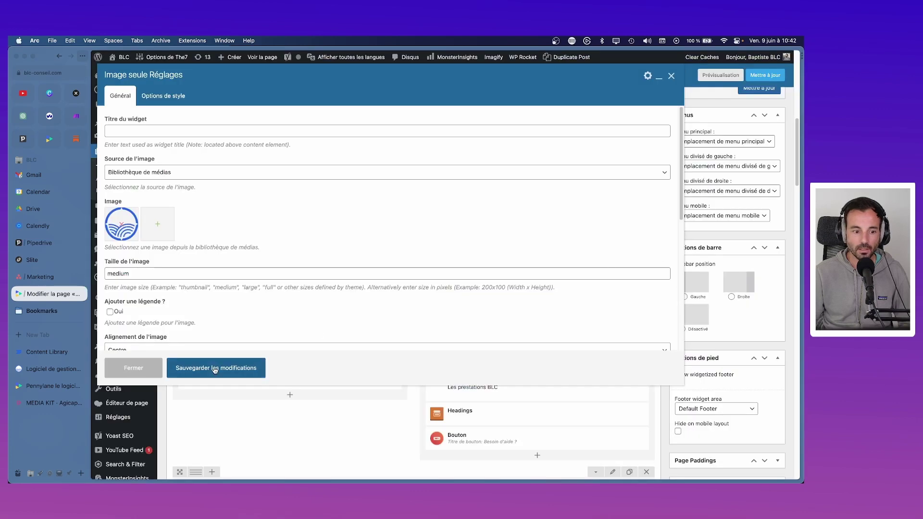
{"action": "left_click", "coordinate": [216, 368]}
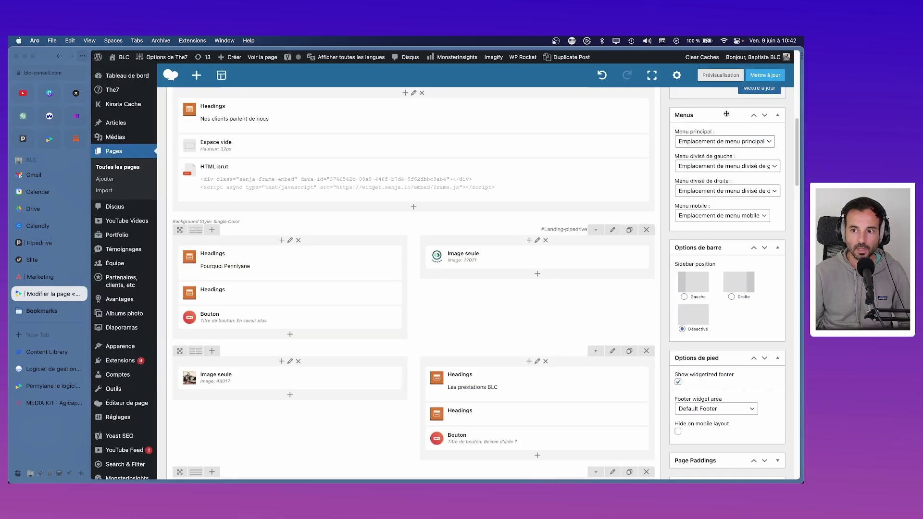
{"action": "left_click", "coordinate": [763, 76]}
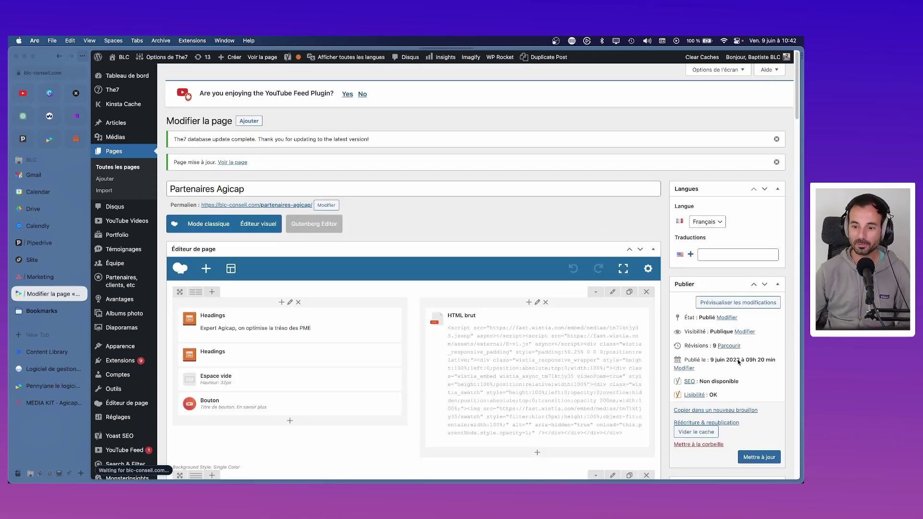
- Reload the published page and examine its colors, logo and sections from the header down to the Agicap images
{"action": "key", "text": "ctrl+Tab"}
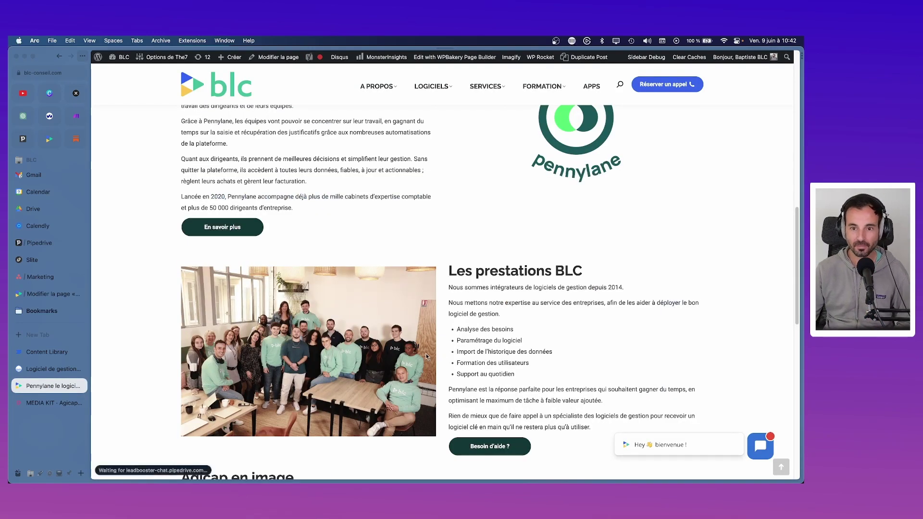
{"action": "key", "text": "super+r"}
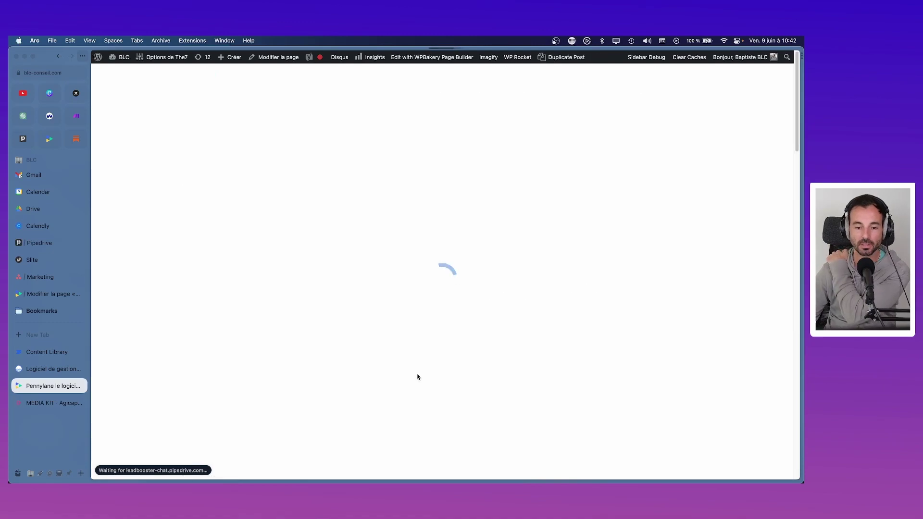
{"action": "scroll", "coordinate": [365, 272], "scroll_direction": "down", "scroll_amount": 10}
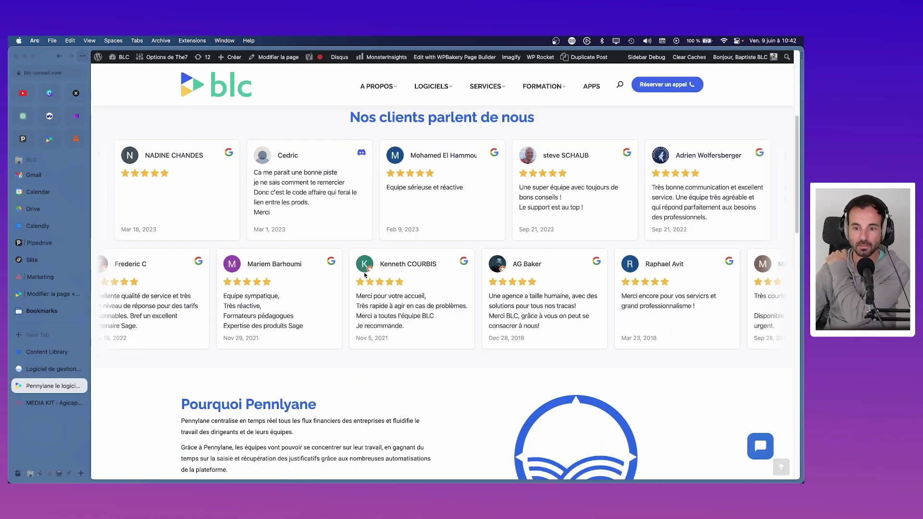
{"action": "scroll", "coordinate": [366, 275], "scroll_direction": "down", "scroll_amount": 8}
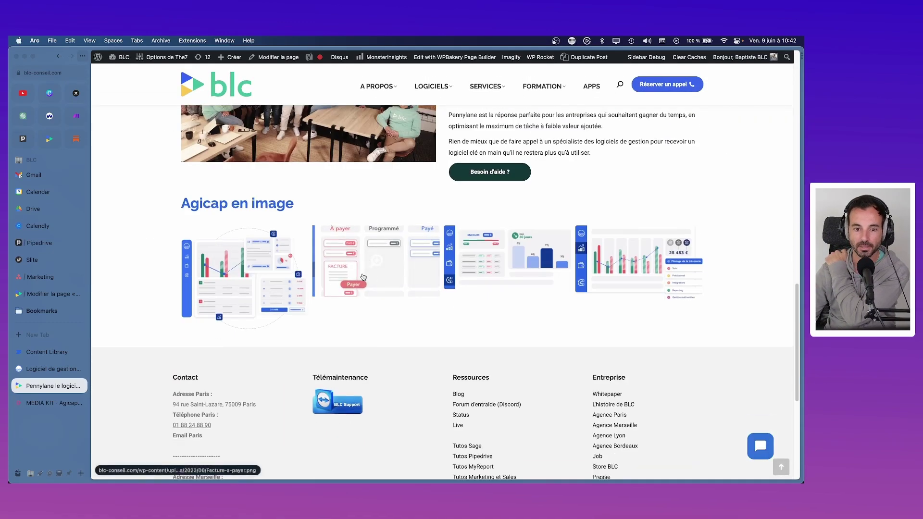
{"action": "scroll", "coordinate": [362, 276], "scroll_direction": "up", "scroll_amount": 6}
{"action": "scroll", "coordinate": [363, 277], "scroll_direction": "up", "scroll_amount": 10}
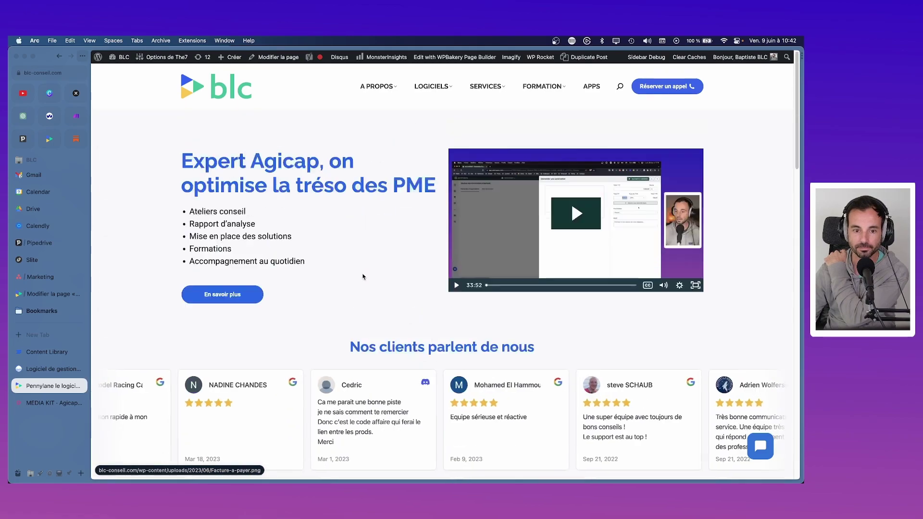
{"action": "scroll", "coordinate": [363, 277], "scroll_direction": "down", "scroll_amount": 5}
{"action": "scroll", "coordinate": [363, 277], "scroll_direction": "down", "scroll_amount": 3}
{"action": "scroll", "coordinate": [362, 277], "scroll_direction": "up", "scroll_amount": 8}
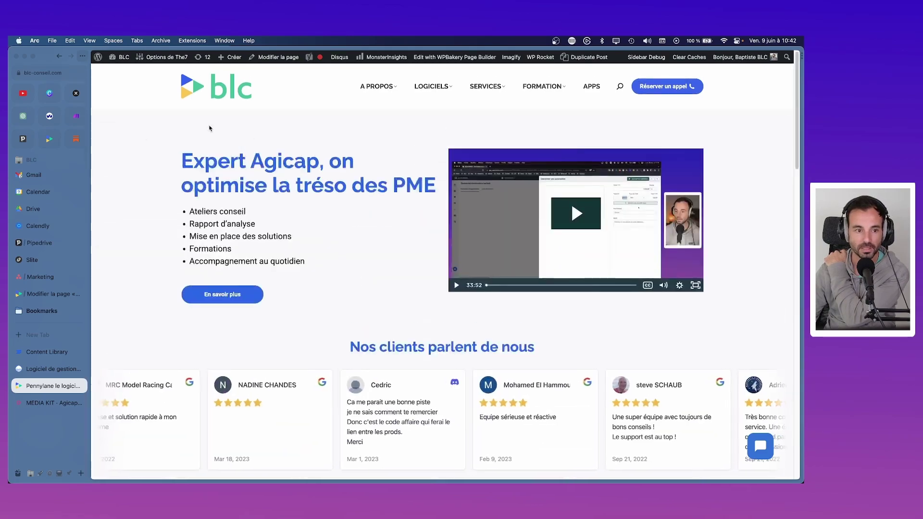
{"action": "scroll", "coordinate": [177, 211], "scroll_direction": "down", "scroll_amount": 5}
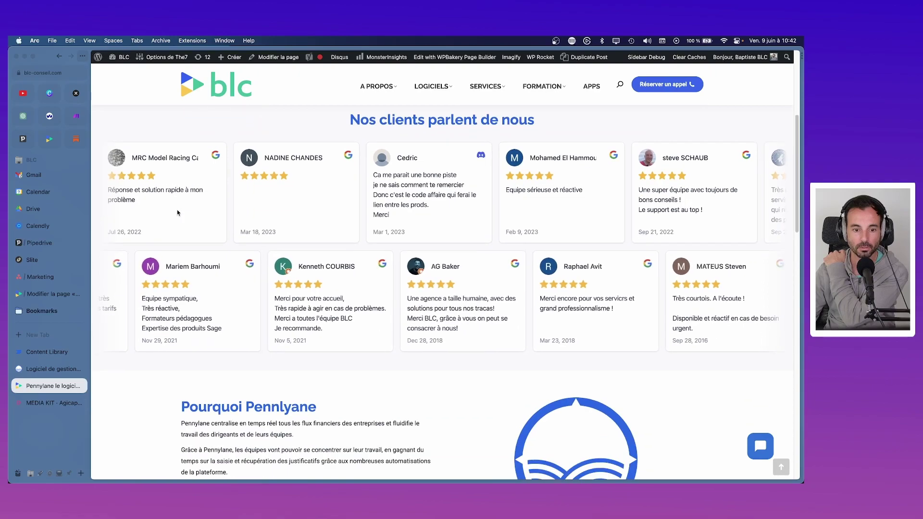
{"action": "scroll", "coordinate": [177, 209], "scroll_direction": "down", "scroll_amount": 8}
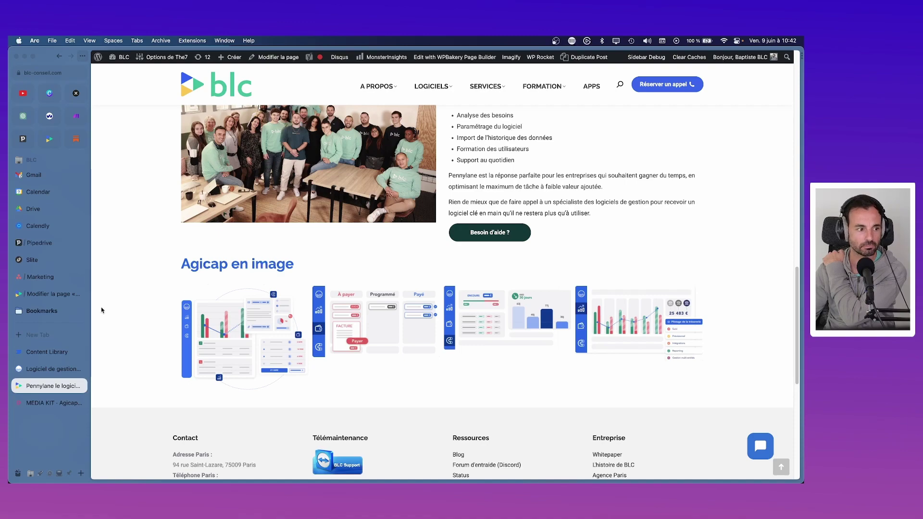
- Open the background settings of the "Agicap en image" row and copy the Light grey code #F9F9FB from the Agicap media kit
{"action": "left_click", "coordinate": [58, 290]}
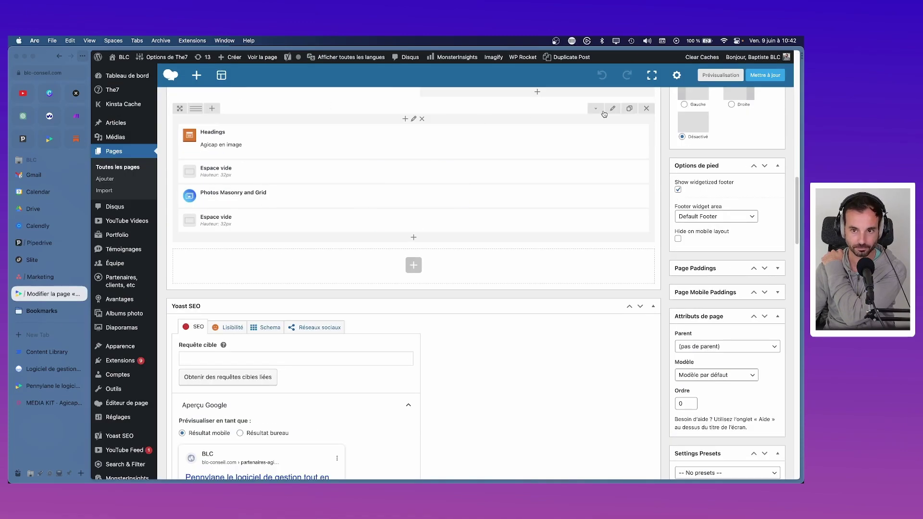
{"action": "left_click", "coordinate": [612, 109]}
{"action": "left_click", "coordinate": [211, 96]}
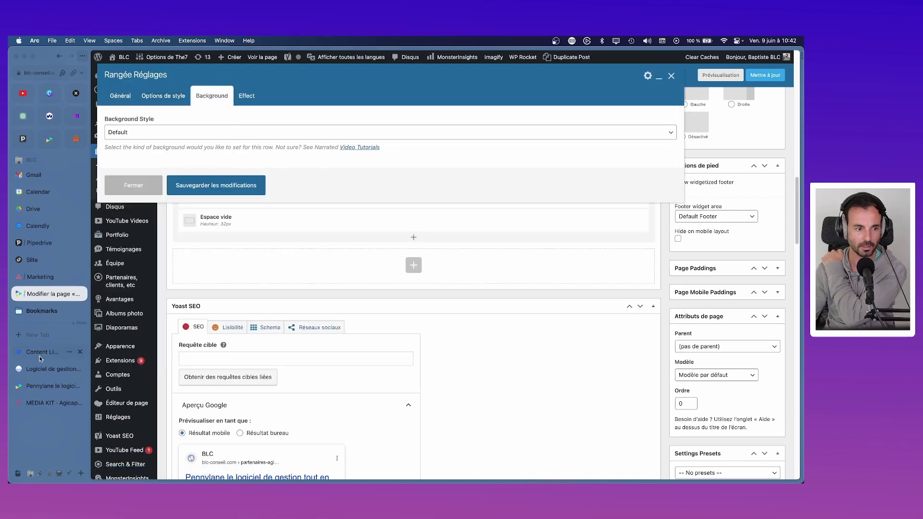
{"action": "left_click", "coordinate": [33, 402]}
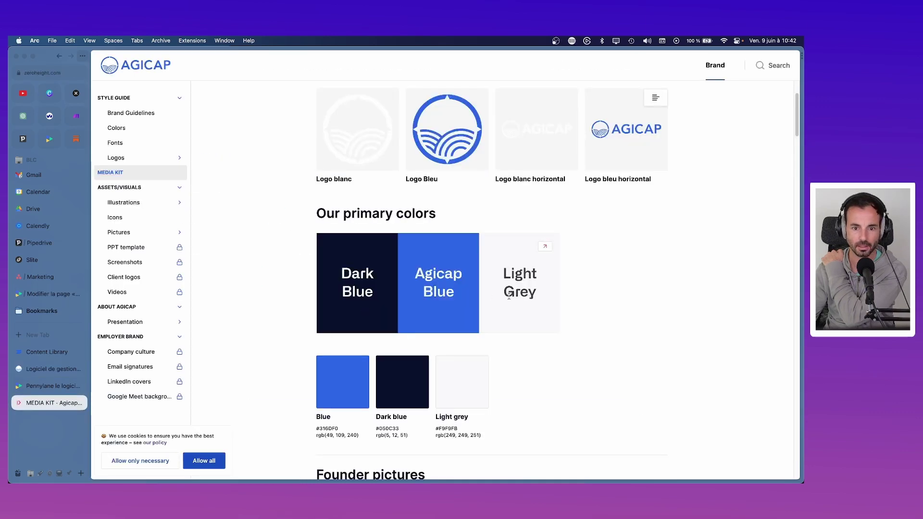
{"action": "left_click", "coordinate": [450, 428]}
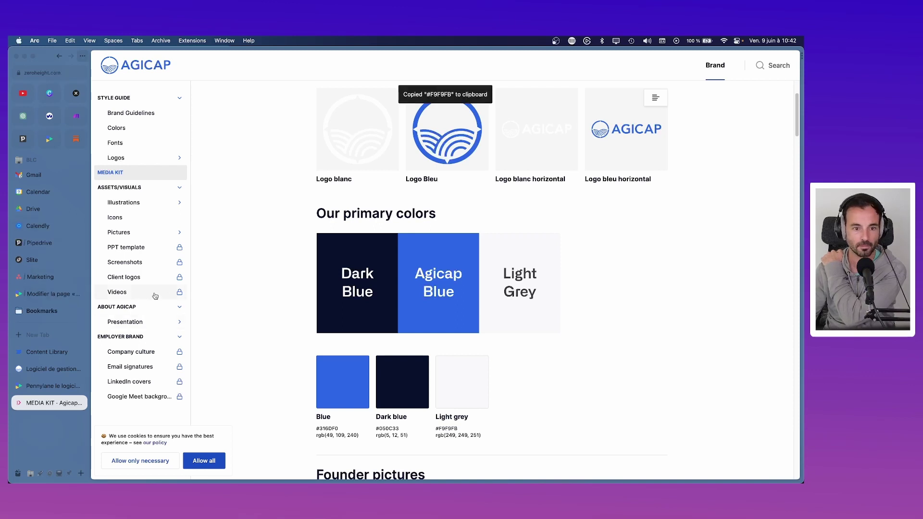
- Give the "Agicap en image" row a Single Color background using the copied #F9F9FB and save the row settings
{"action": "key", "text": "ctrl+Tab"}
{"action": "left_click", "coordinate": [146, 137]}
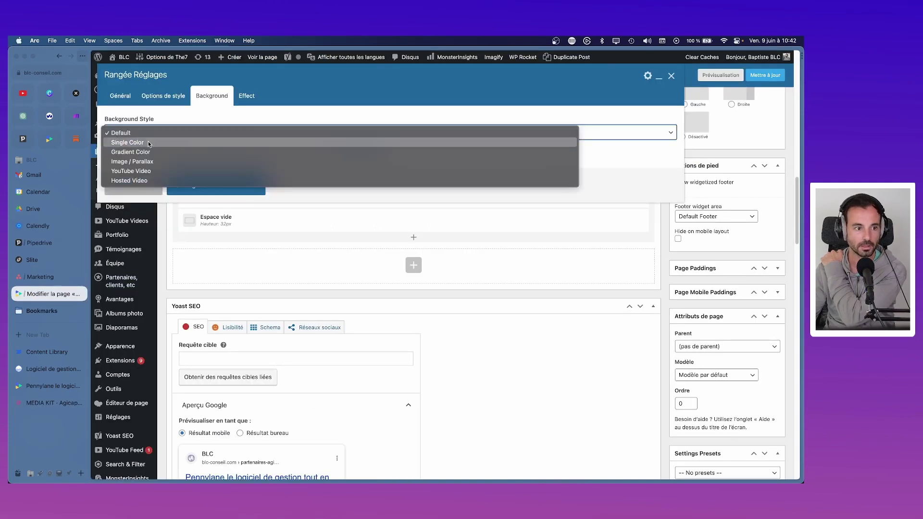
{"action": "left_click", "coordinate": [144, 142]}
{"action": "left_click", "coordinate": [165, 174]}
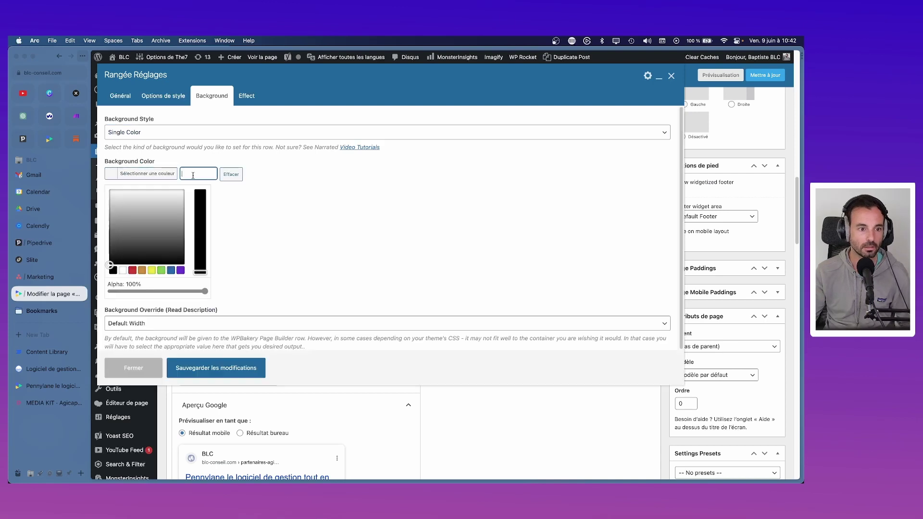
{"action": "left_click", "coordinate": [248, 212]}
{"action": "left_click", "coordinate": [206, 259]}
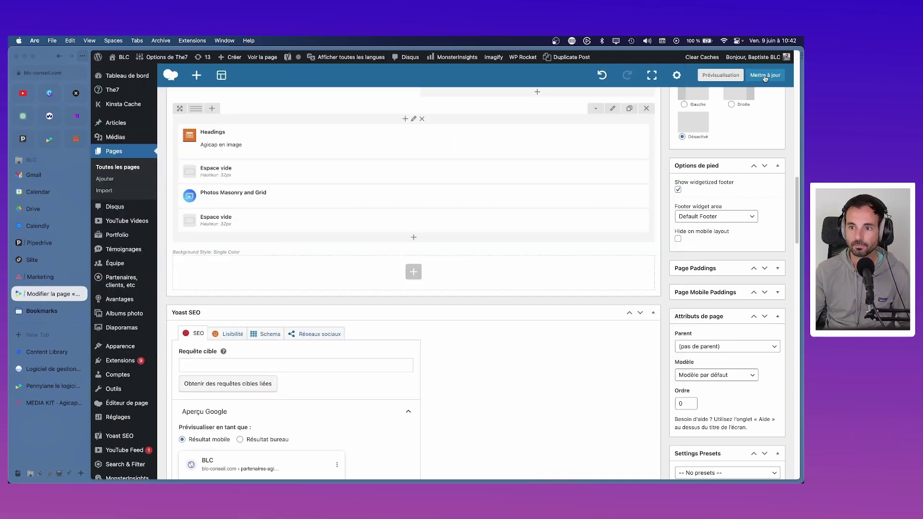
- Set the same row's background override to Full Width, save the row settings, and view the published page
{"action": "left_click", "coordinate": [613, 109]}
{"action": "left_click", "coordinate": [206, 97]}
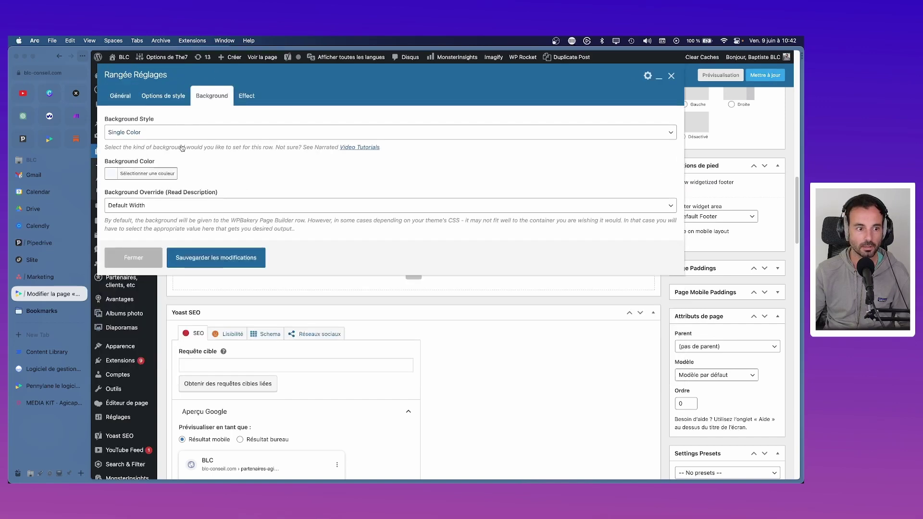
{"action": "left_click", "coordinate": [155, 206]}
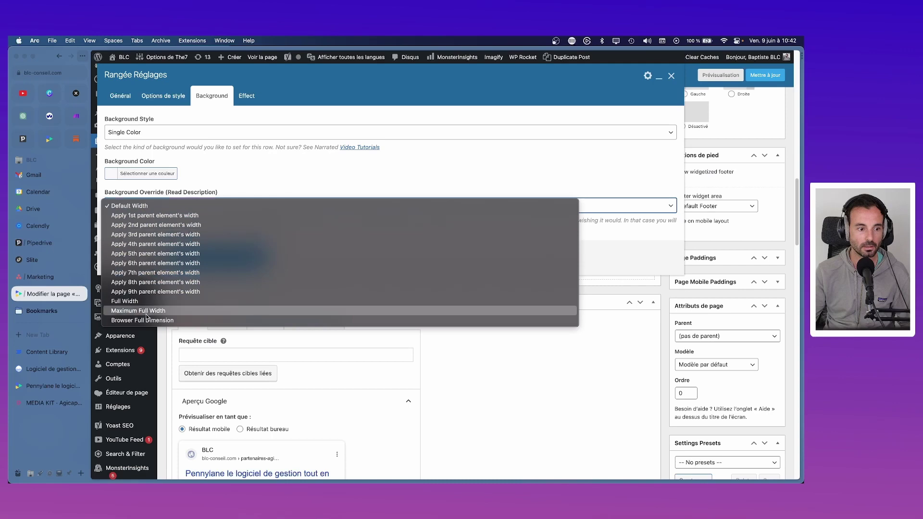
{"action": "left_click", "coordinate": [146, 301]}
{"action": "left_click", "coordinate": [248, 257]}
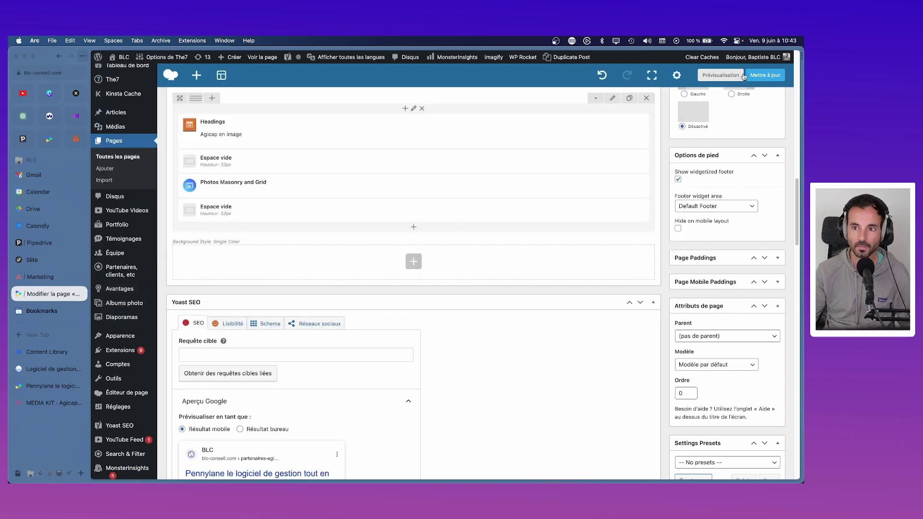
{"action": "left_click", "coordinate": [719, 79]}
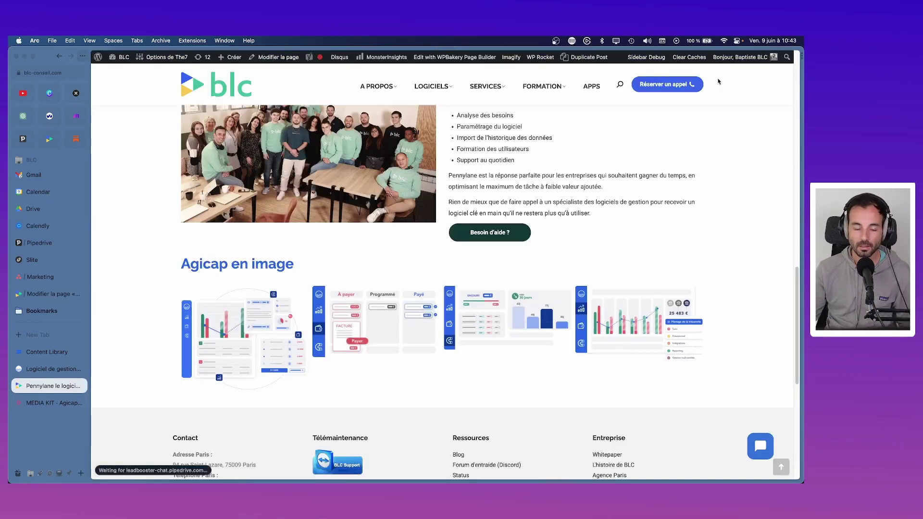
- Review the published page's "Agicap en image" row background against the footer, and the colors of the section buttons
{"action": "scroll", "coordinate": [372, 156], "scroll_direction": "down", "scroll_amount": 5}
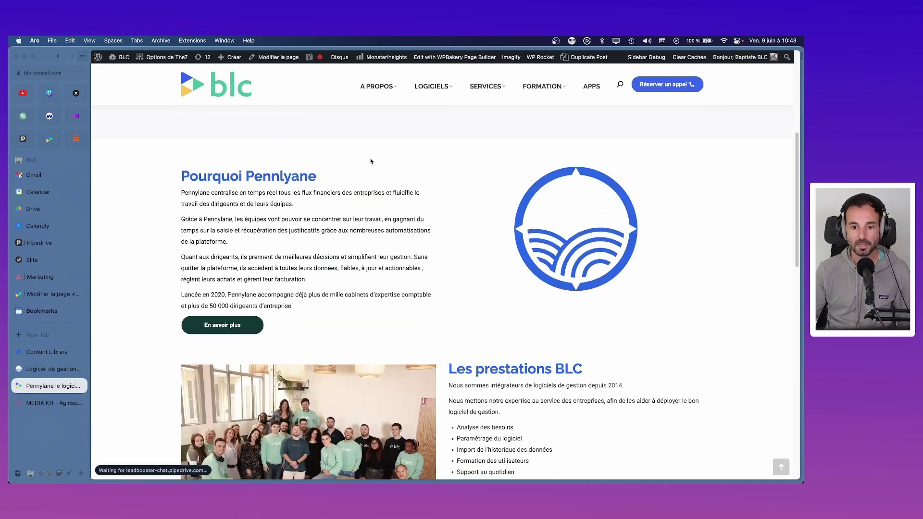
{"action": "scroll", "coordinate": [370, 161], "scroll_direction": "down", "scroll_amount": 10}
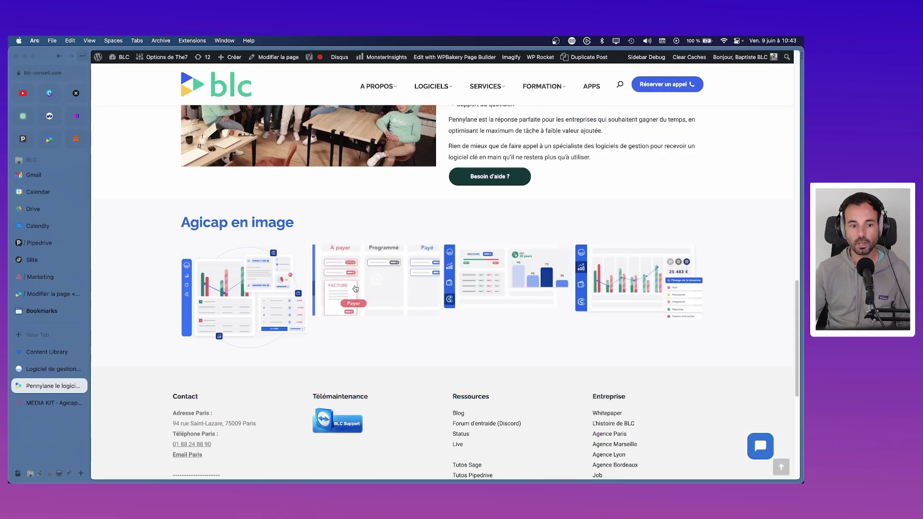
{"action": "scroll", "coordinate": [355, 288], "scroll_direction": "down", "scroll_amount": 3}
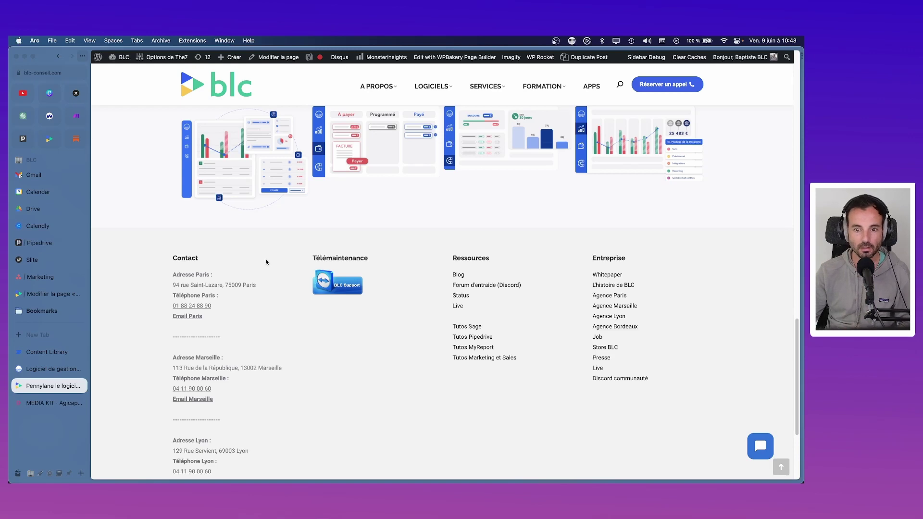
{"action": "scroll", "coordinate": [266, 259], "scroll_direction": "up", "scroll_amount": 4}
{"action": "scroll", "coordinate": [265, 259], "scroll_direction": "down", "scroll_amount": 4}
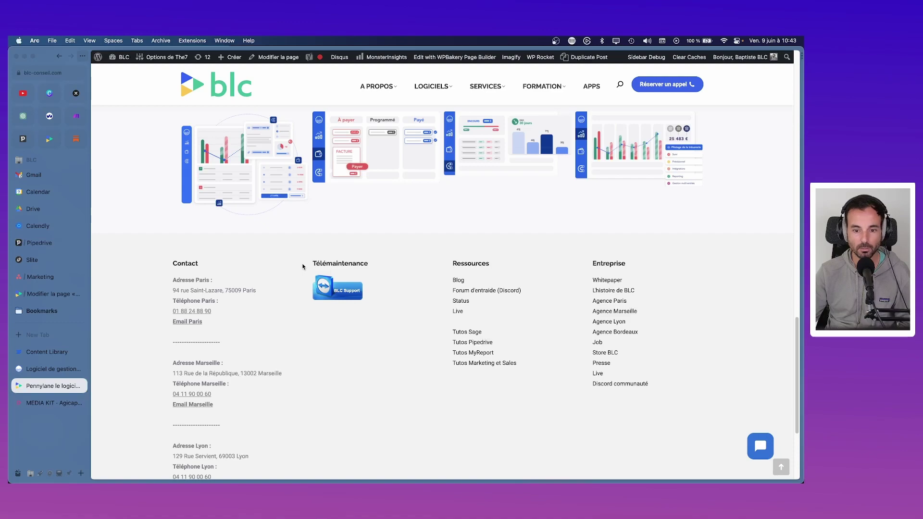
{"action": "scroll", "coordinate": [304, 264], "scroll_direction": "down", "scroll_amount": 4}
{"action": "scroll", "coordinate": [255, 367], "scroll_direction": "up", "scroll_amount": 20}
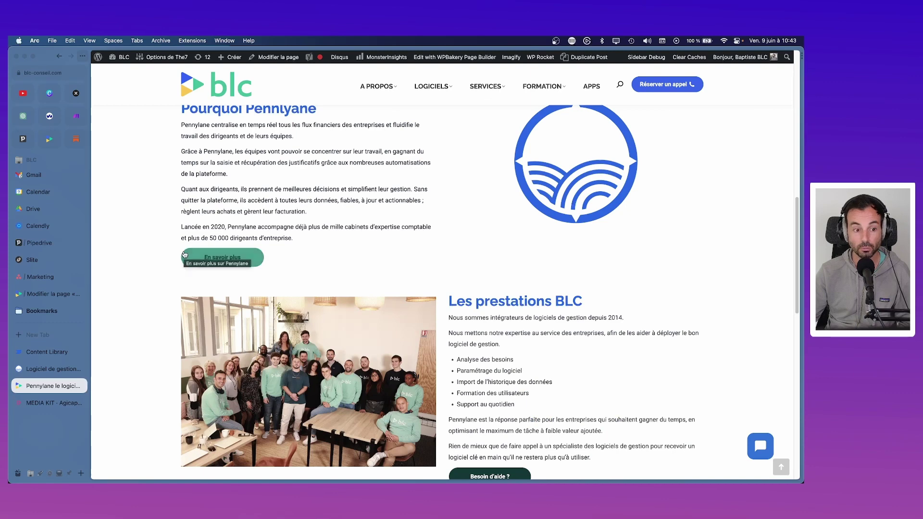
- Update the Agicap page and replace the "Pourquoi Pennlyane" section's button with a duplicate of the first section's "En savoir plus" button
{"action": "left_click", "coordinate": [44, 295]}
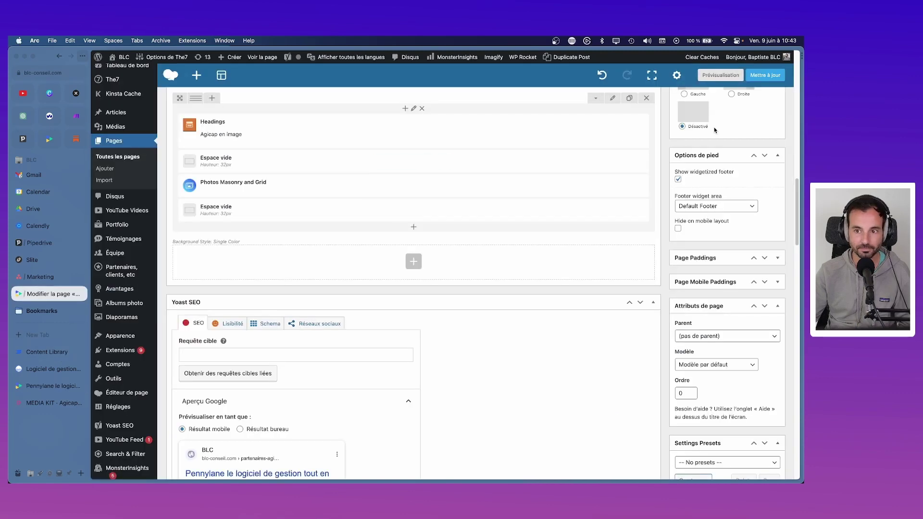
{"action": "left_click", "coordinate": [763, 77]}
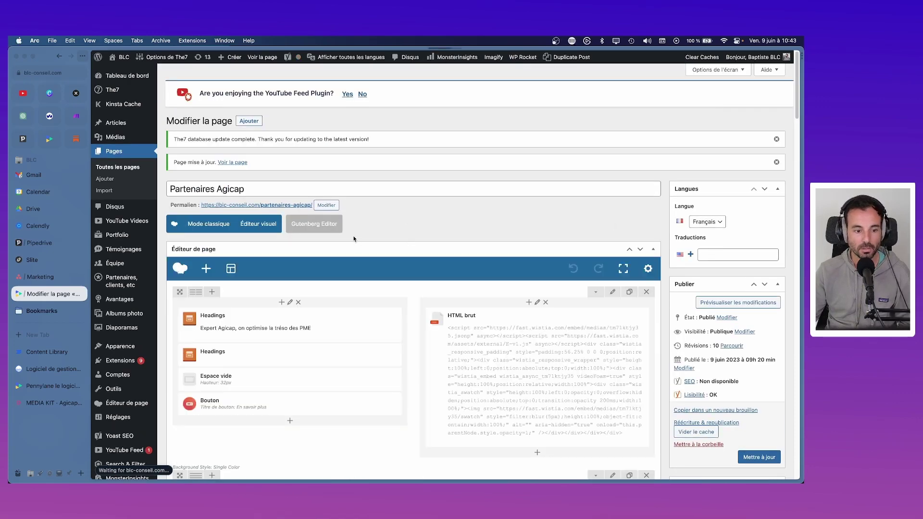
{"action": "scroll", "coordinate": [354, 238], "scroll_direction": "down", "scroll_amount": 5}
{"action": "left_click", "coordinate": [304, 187]}
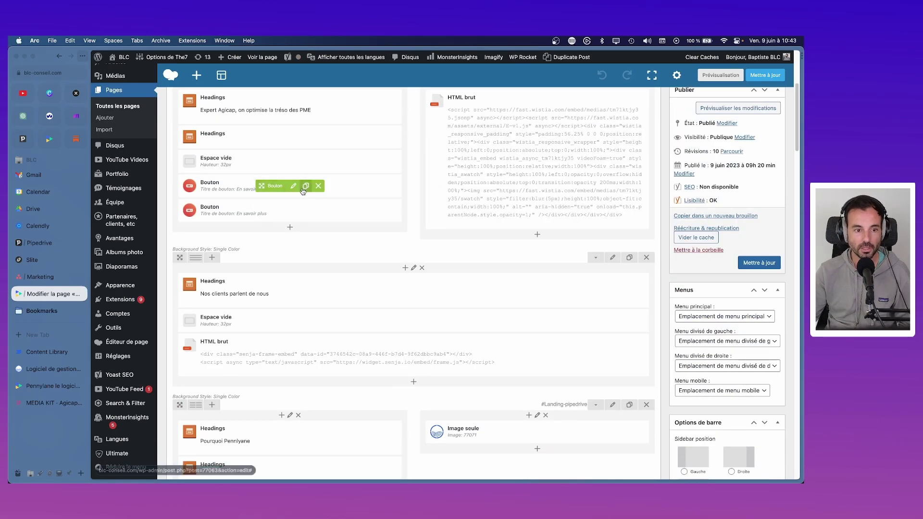
{"action": "scroll", "coordinate": [289, 168], "scroll_direction": "down", "scroll_amount": 3}
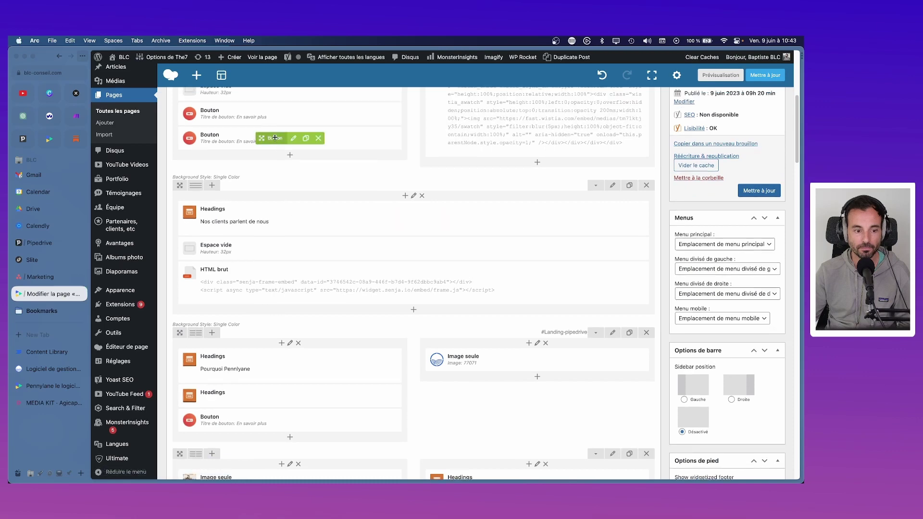
{"action": "left_click_drag", "start_coordinate": [275, 138], "coordinate": [258, 413]}
{"action": "left_click_drag", "start_coordinate": [262, 429], "coordinate": [264, 421]}
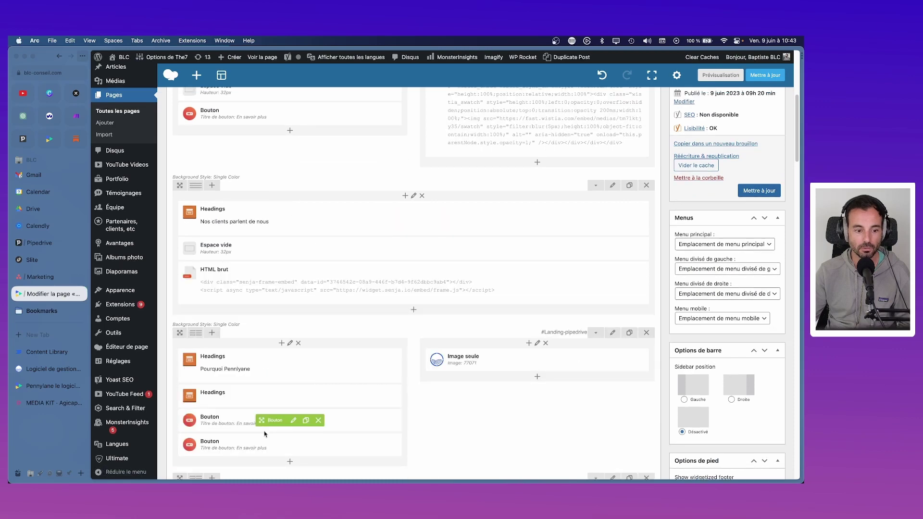
{"action": "scroll", "coordinate": [280, 400], "scroll_direction": "down", "scroll_amount": 3}
{"action": "scroll", "coordinate": [317, 355], "scroll_direction": "down", "scroll_amount": 2}
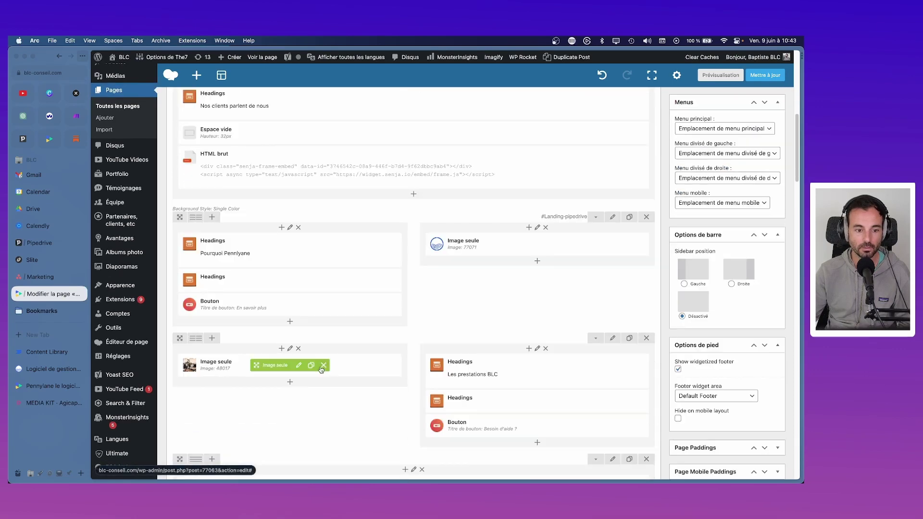
- Replace the "Besoin d'aide ?" button under "Les prestations BLC" with a copy of the new "En savoir plus" button and update the page
{"action": "scroll", "coordinate": [311, 322], "scroll_direction": "down", "scroll_amount": 2}
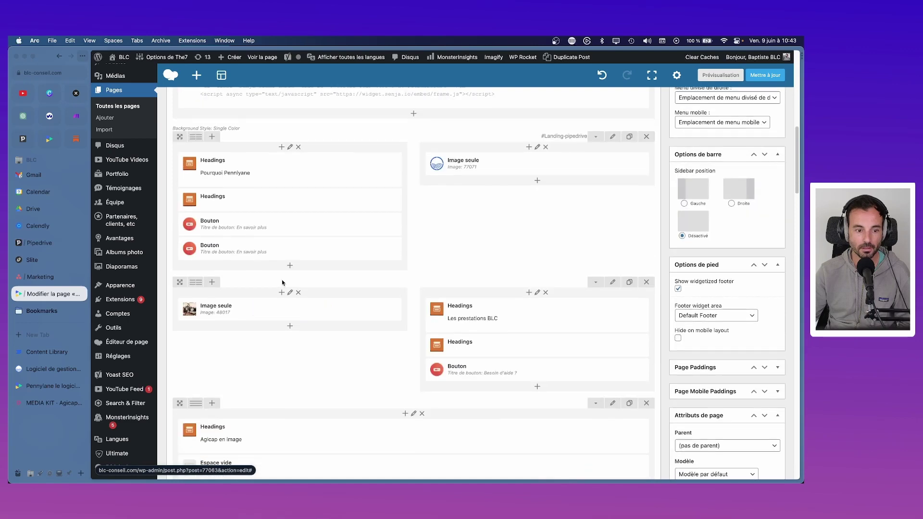
{"action": "left_click_drag", "start_coordinate": [256, 248], "coordinate": [451, 342]}
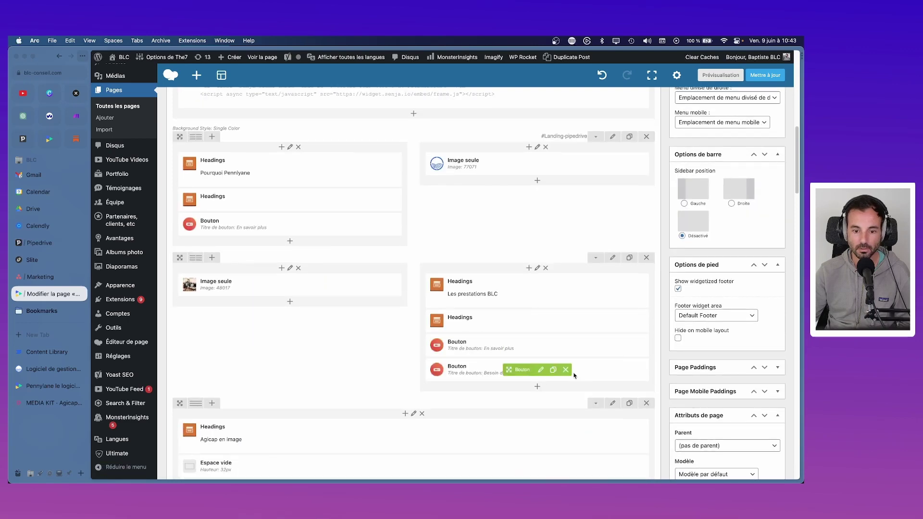
{"action": "left_click", "coordinate": [572, 374]}
{"action": "scroll", "coordinate": [432, 336], "scroll_direction": "down", "scroll_amount": 3}
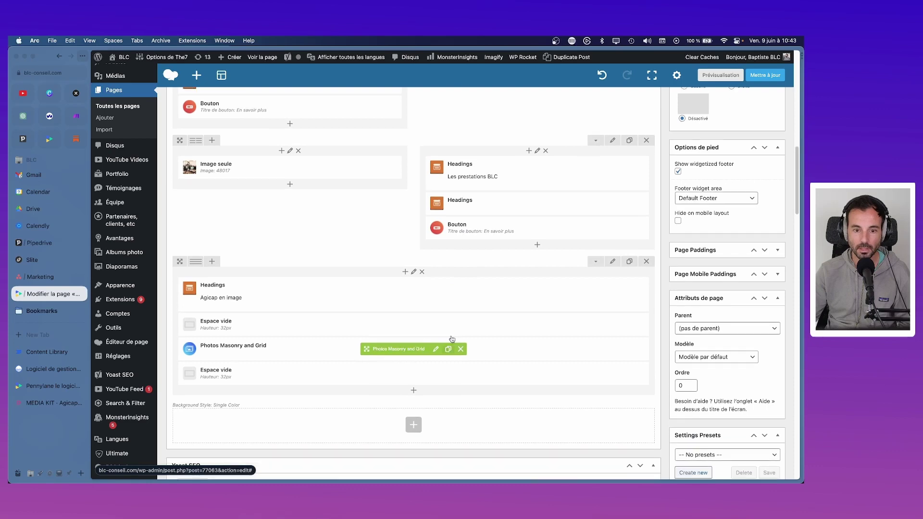
{"action": "left_click", "coordinate": [763, 75]}
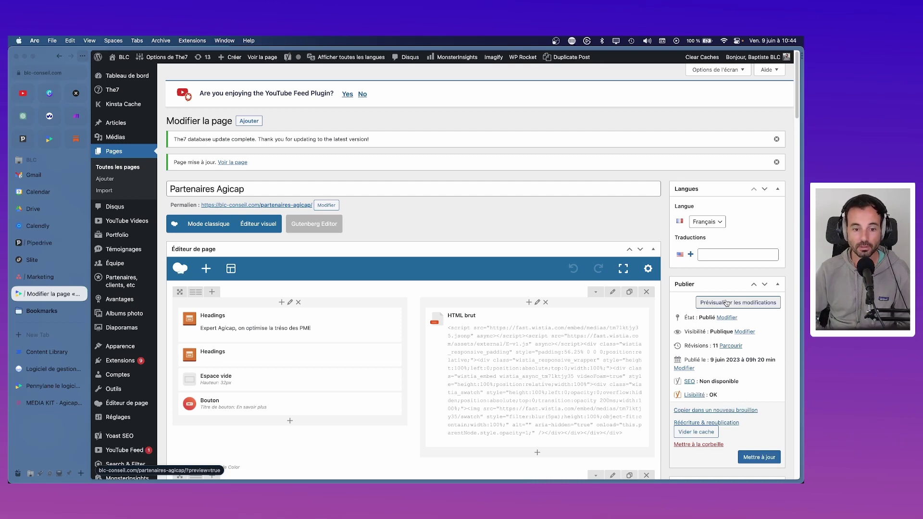
- Preview the page changes and examine the button colors, customer reviews and remaining sections from top to bottom
{"action": "left_click", "coordinate": [726, 301]}
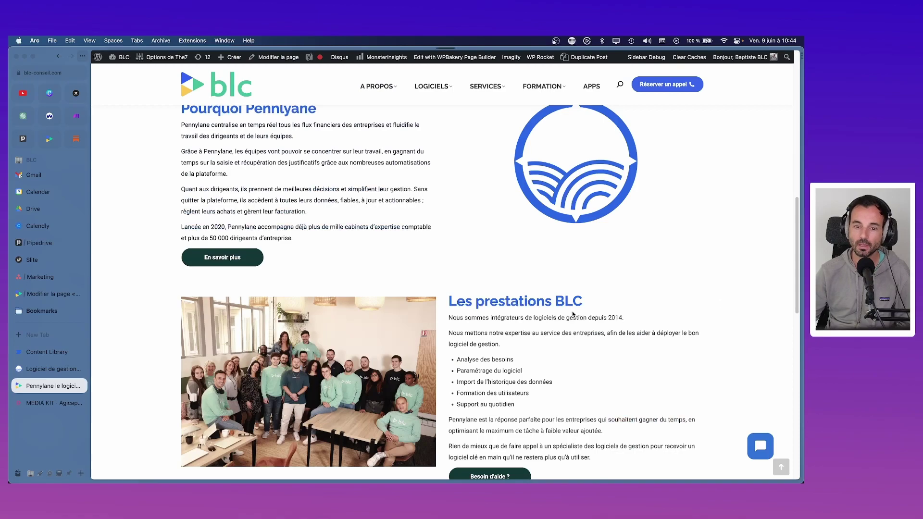
{"action": "scroll", "coordinate": [567, 307], "scroll_direction": "down", "scroll_amount": 5}
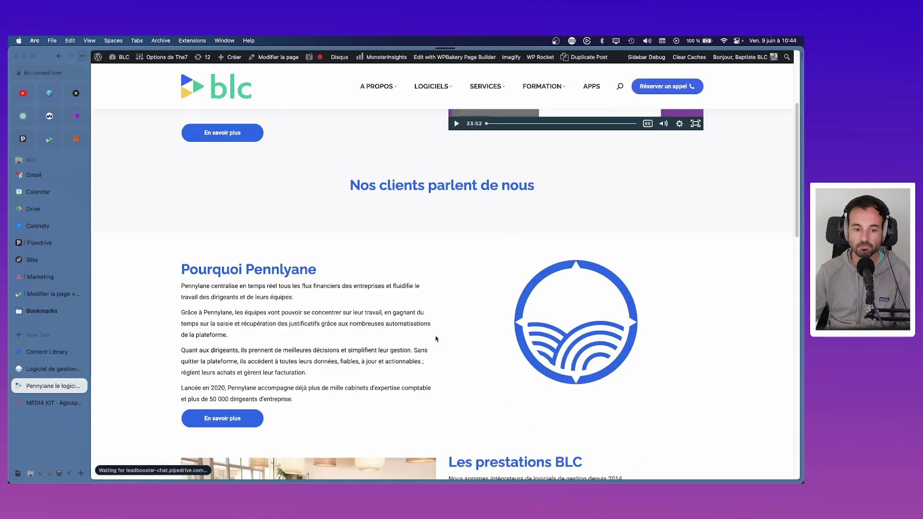
{"action": "scroll", "coordinate": [435, 337], "scroll_direction": "down", "scroll_amount": 15}
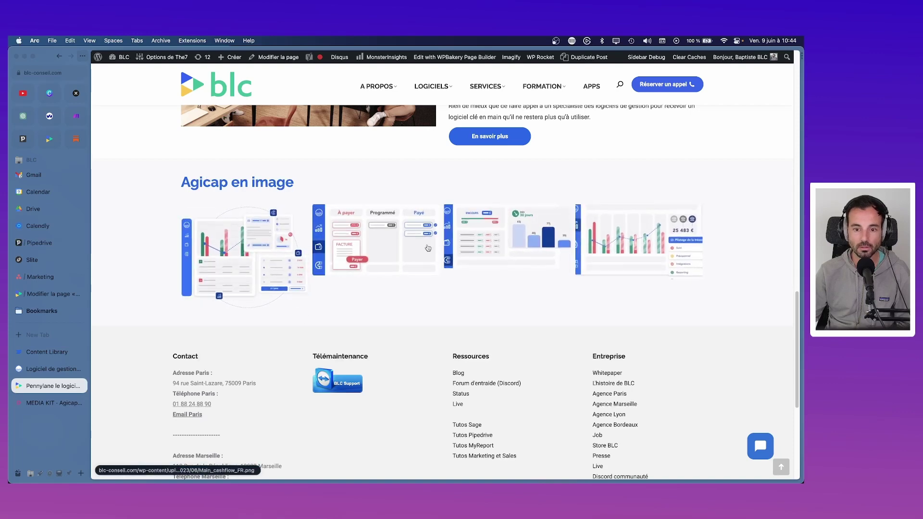
{"action": "scroll", "coordinate": [488, 244], "scroll_direction": "up", "scroll_amount": 10}
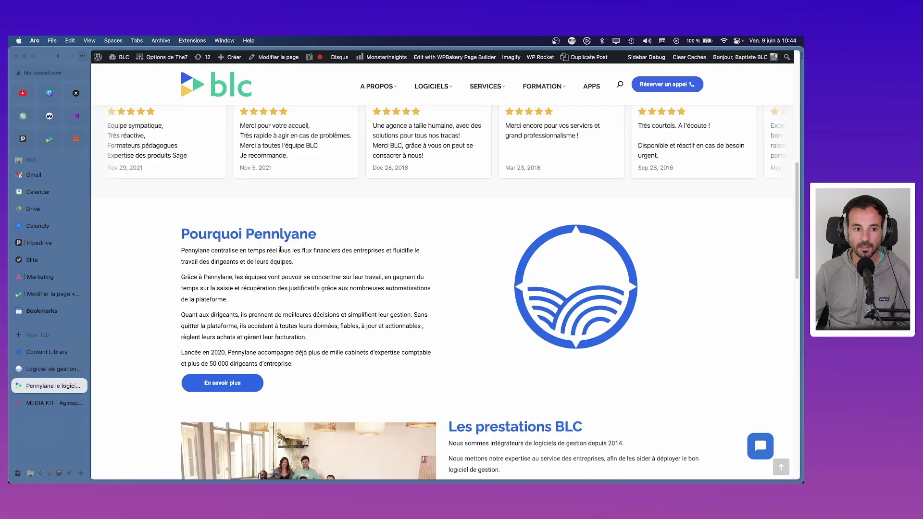
{"action": "scroll", "coordinate": [281, 249], "scroll_direction": "up", "scroll_amount": 5}
{"action": "scroll", "coordinate": [280, 249], "scroll_direction": "down", "scroll_amount": 9}
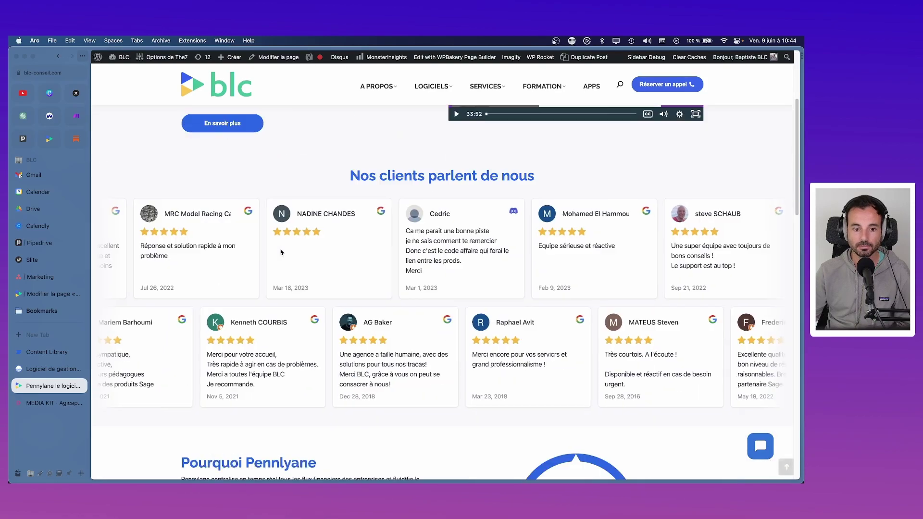
{"action": "scroll", "coordinate": [280, 249], "scroll_direction": "down", "scroll_amount": 2}
{"action": "scroll", "coordinate": [279, 247], "scroll_direction": "up", "scroll_amount": 7}
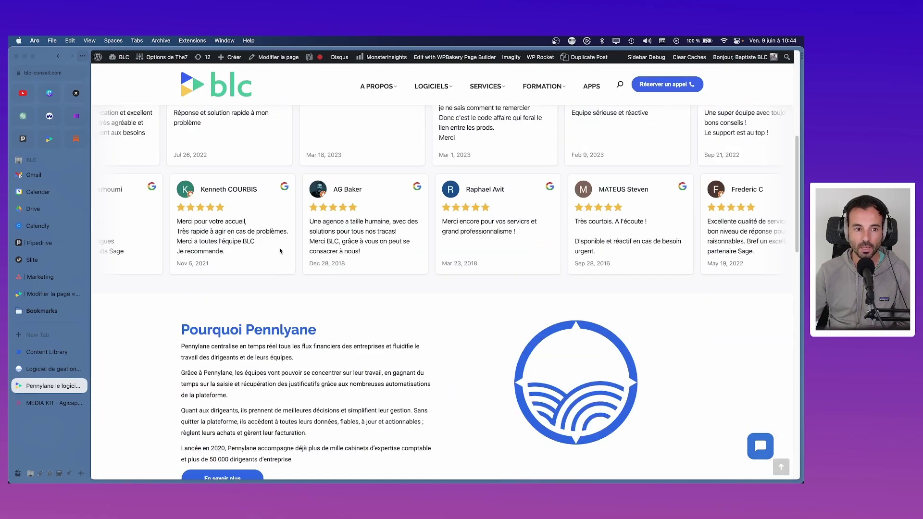
{"action": "scroll", "coordinate": [278, 246], "scroll_direction": "up", "scroll_amount": 5}
{"action": "scroll", "coordinate": [241, 231], "scroll_direction": "down", "scroll_amount": 10}
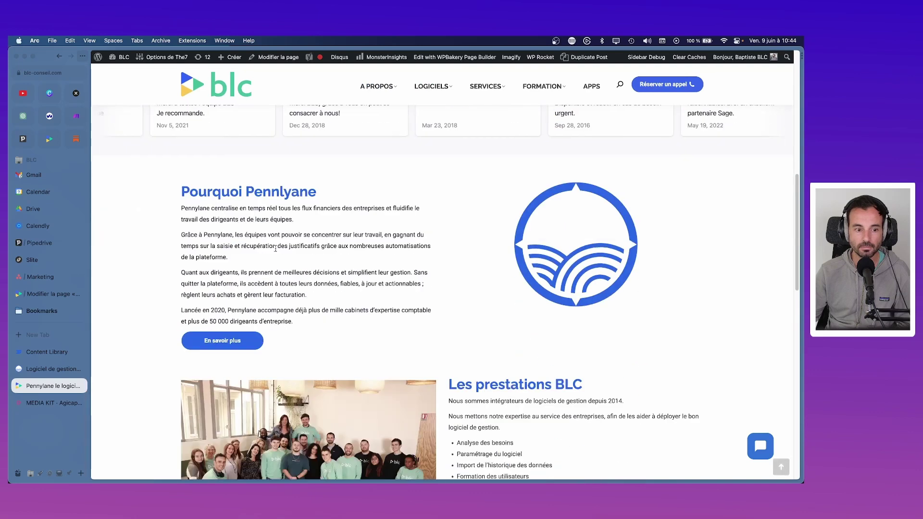
- Highlight the body texts under "Pourquoi Pennlyane" and "Les prestations BLC" on the preview to review their remaining Pennylane wording
{"action": "left_click_drag", "start_coordinate": [181, 208], "coordinate": [410, 352]}
{"action": "scroll", "coordinate": [411, 352], "scroll_direction": "down", "scroll_amount": 4}
{"action": "left_click_drag", "start_coordinate": [449, 192], "coordinate": [627, 319]}
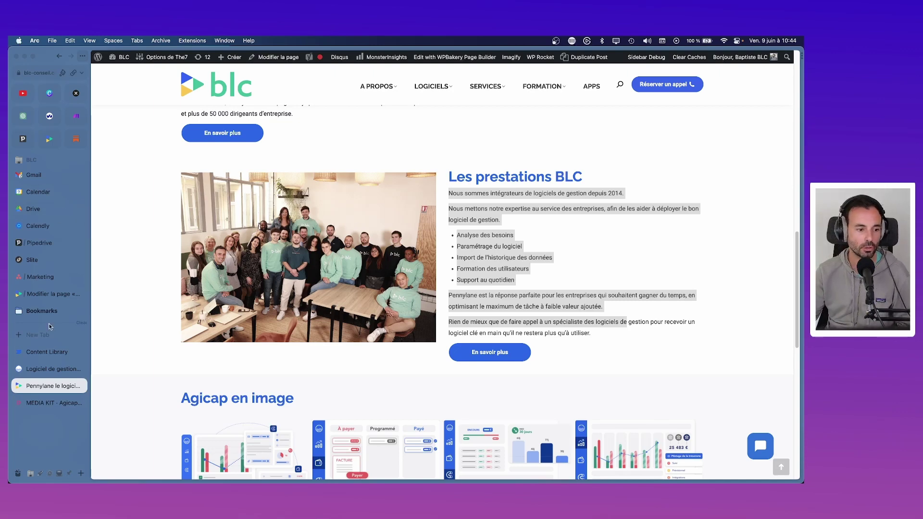
{"action": "scroll", "coordinate": [243, 372], "scroll_direction": "down", "scroll_amount": 5}
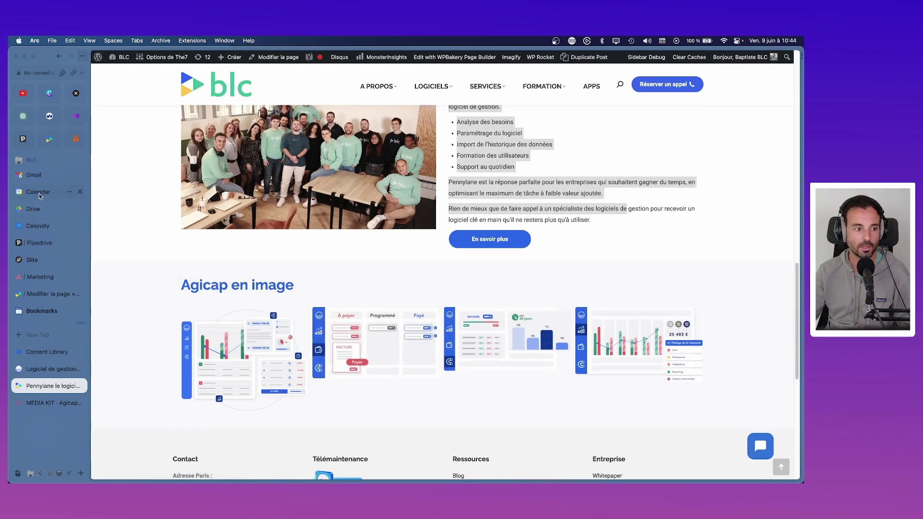
- Return to the page editor and replace "Pennylane" with "Agicap" in the Yoast SEO title
{"action": "left_click", "coordinate": [48, 294]}
{"action": "scroll", "coordinate": [332, 284], "scroll_direction": "down", "scroll_amount": 15}
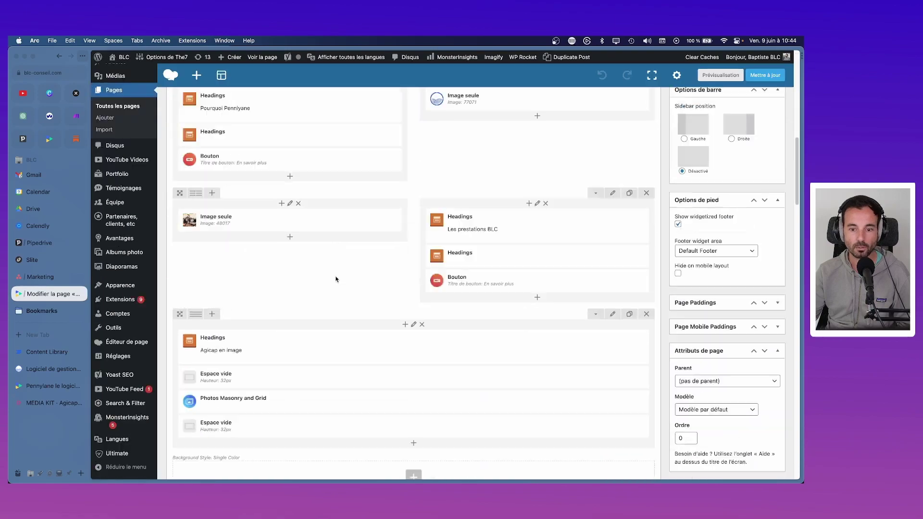
{"action": "scroll", "coordinate": [329, 290], "scroll_direction": "down", "scroll_amount": 20}
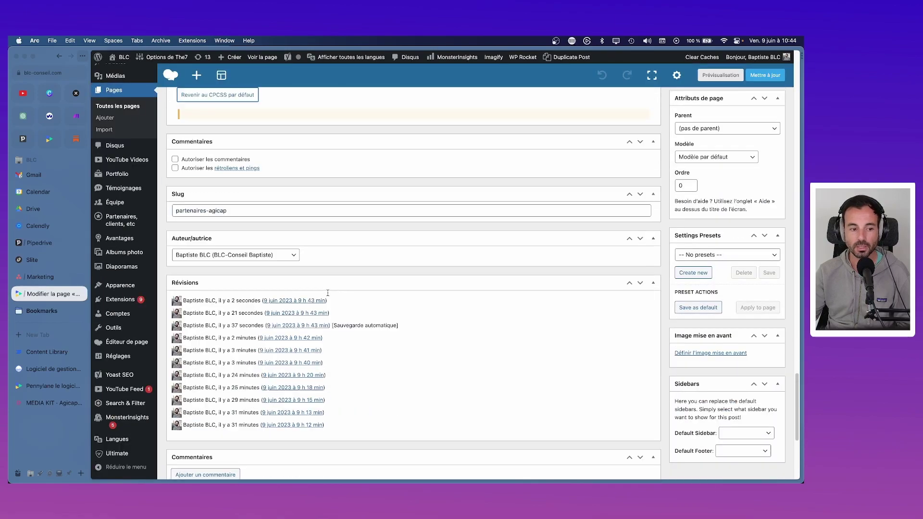
{"action": "scroll", "coordinate": [325, 295], "scroll_direction": "up", "scroll_amount": 15}
{"action": "scroll", "coordinate": [322, 302], "scroll_direction": "down", "scroll_amount": 10}
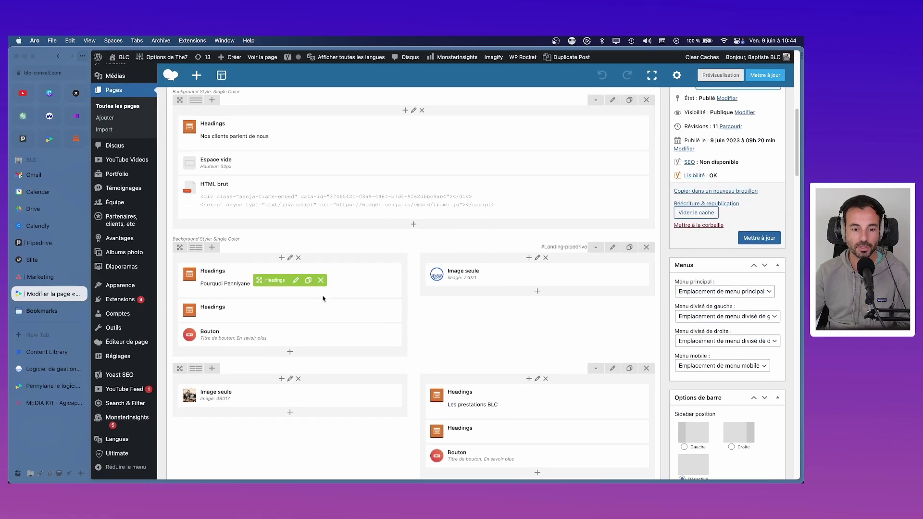
{"action": "scroll", "coordinate": [324, 299], "scroll_direction": "down", "scroll_amount": 2}
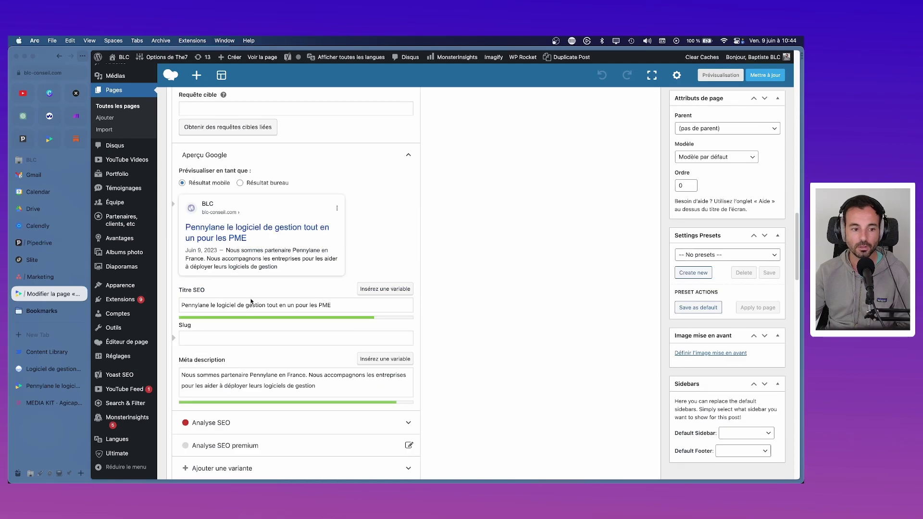
{"action": "double_click", "coordinate": [188, 304]}
{"action": "type", "text": "<"}
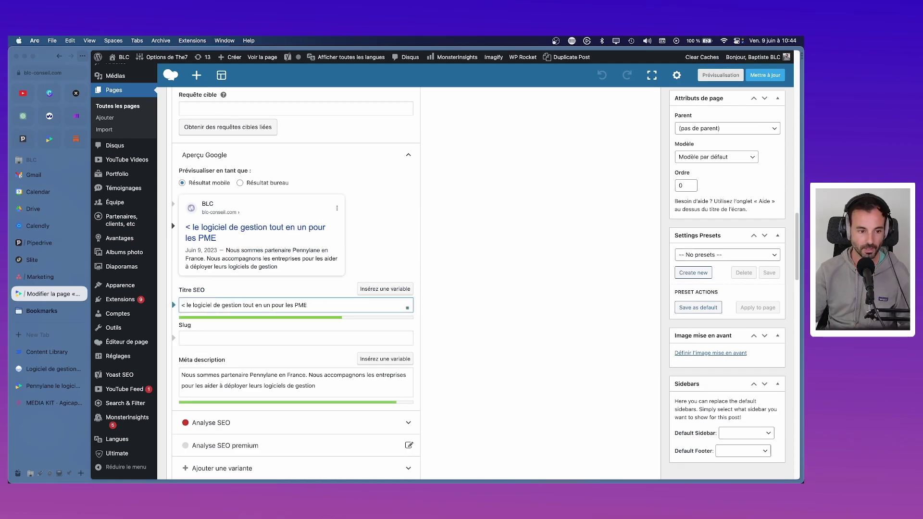
{"action": "key", "text": "BackSpace"}
{"action": "type", "text": "Agicap"}
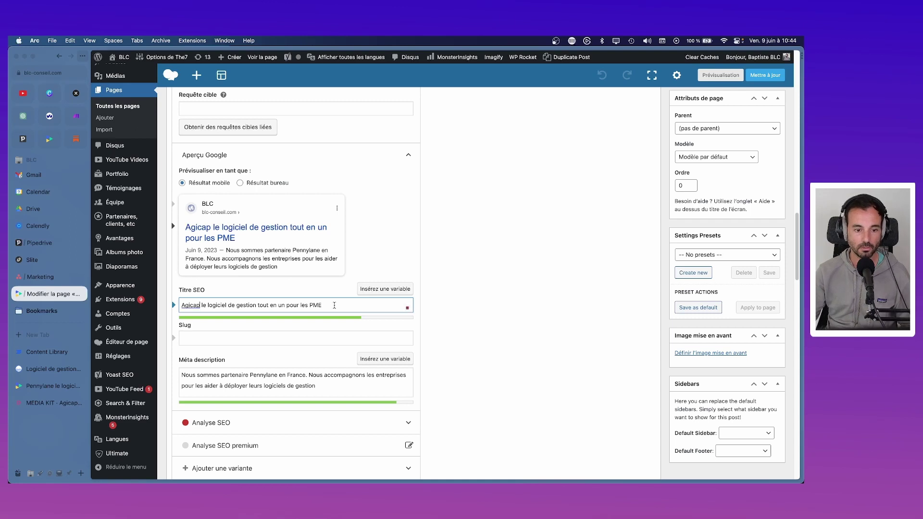
- Rewrite the rest of the SEO title so it reads "Agicap le logiciel de suivi de trésorerie préféré des PME"
{"action": "left_click_drag", "start_coordinate": [334, 305], "coordinate": [239, 305]}
{"action": "type", "text": "sui"}
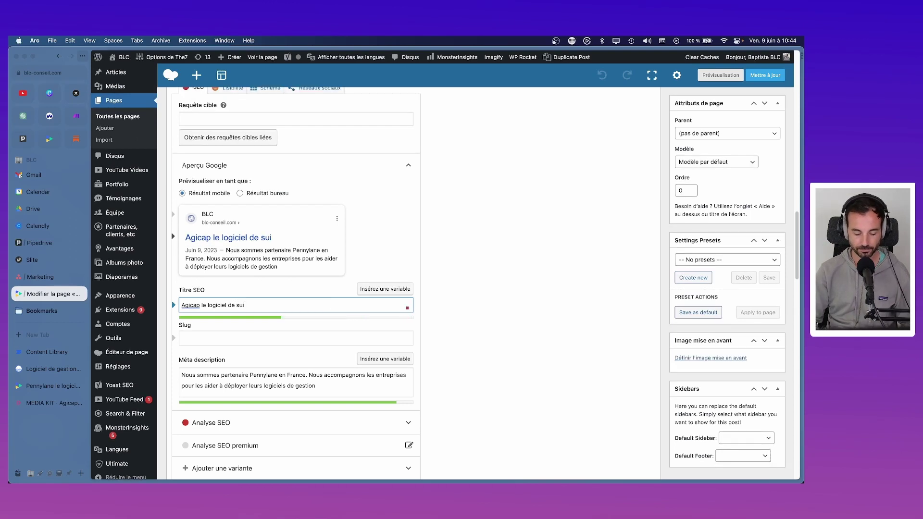
{"action": "type", "text": "vi de t"}
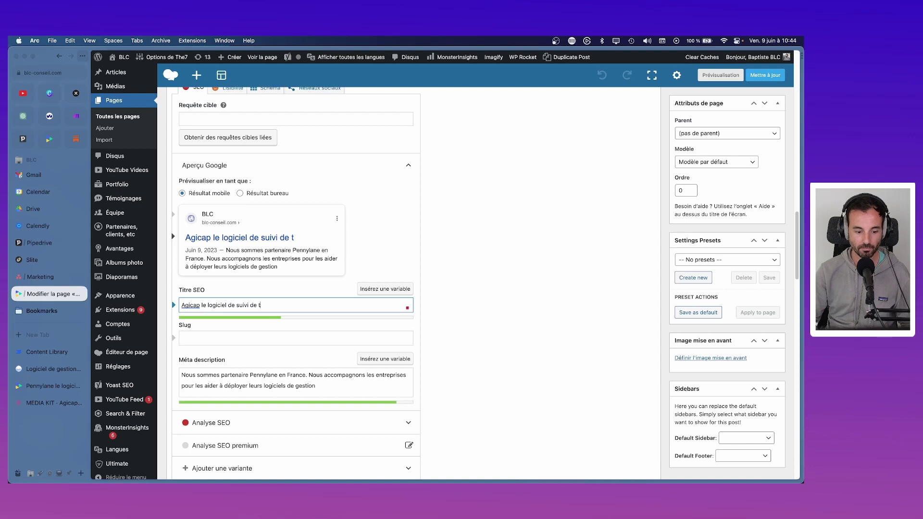
{"action": "type", "text": "résorerie"}
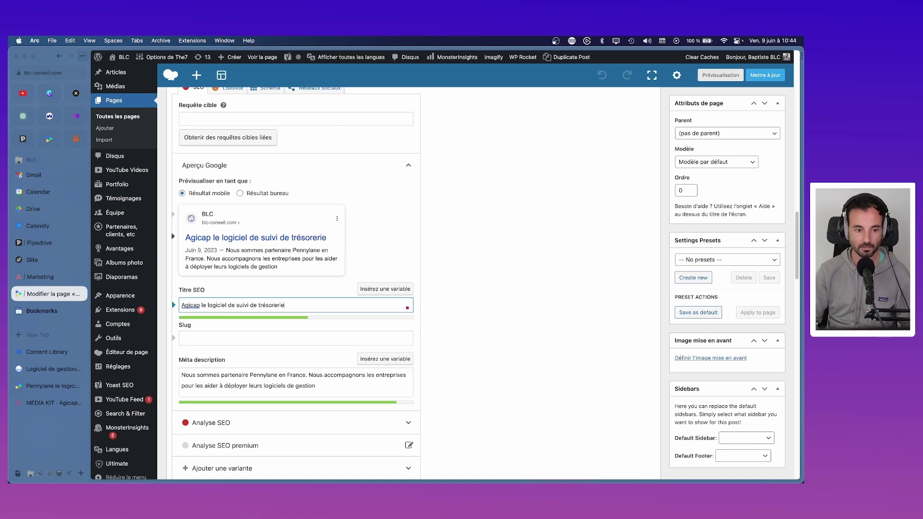
{"action": "type", "text": " de"}
{"action": "key", "text": "BackSpace"}
{"action": "key", "text": "BackSpace"}
{"action": "type", "text": "pré"}
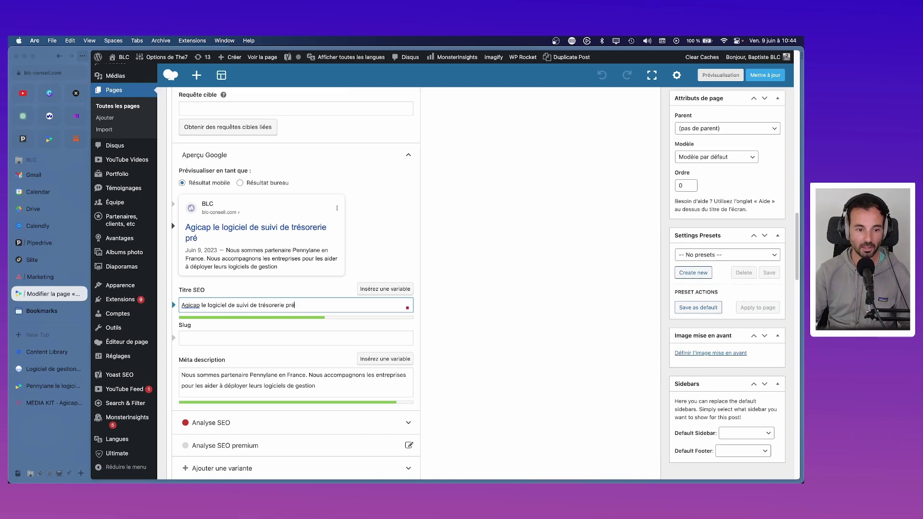
{"action": "type", "text": "féré des P"}
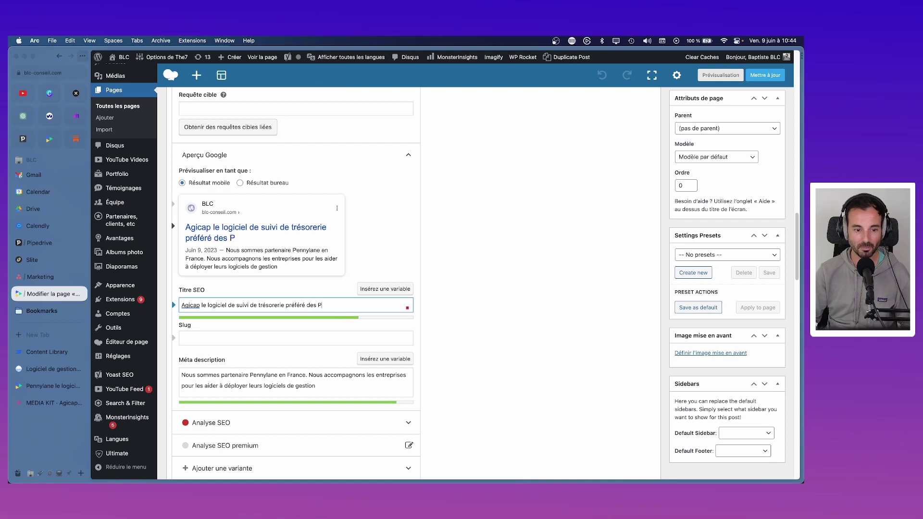
{"action": "type", "text": "ME"}
- Replace "Pennylane" with "Agicap" in the meta description and update the page
{"action": "scroll", "coordinate": [275, 329], "scroll_direction": "down", "scroll_amount": 2}
{"action": "double_click", "coordinate": [252, 337]}
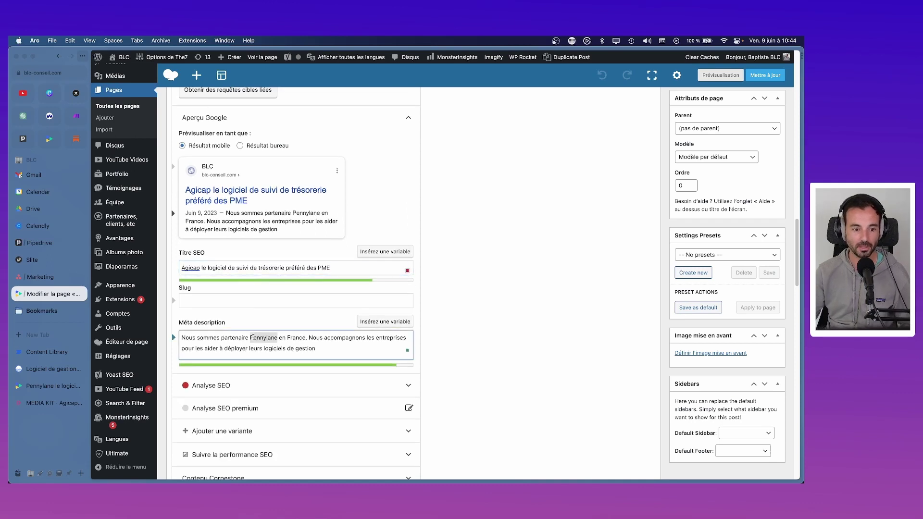
{"action": "type", "text": "Agicap"}
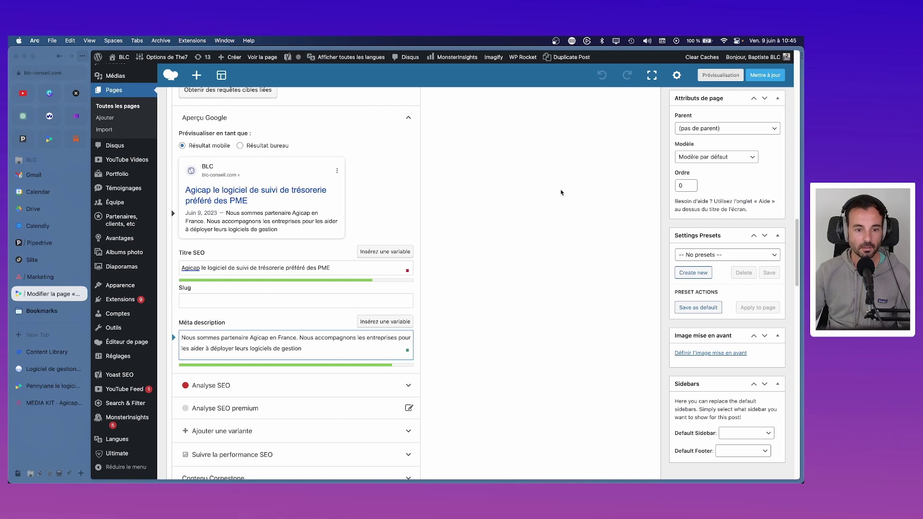
{"action": "left_click", "coordinate": [765, 75]}
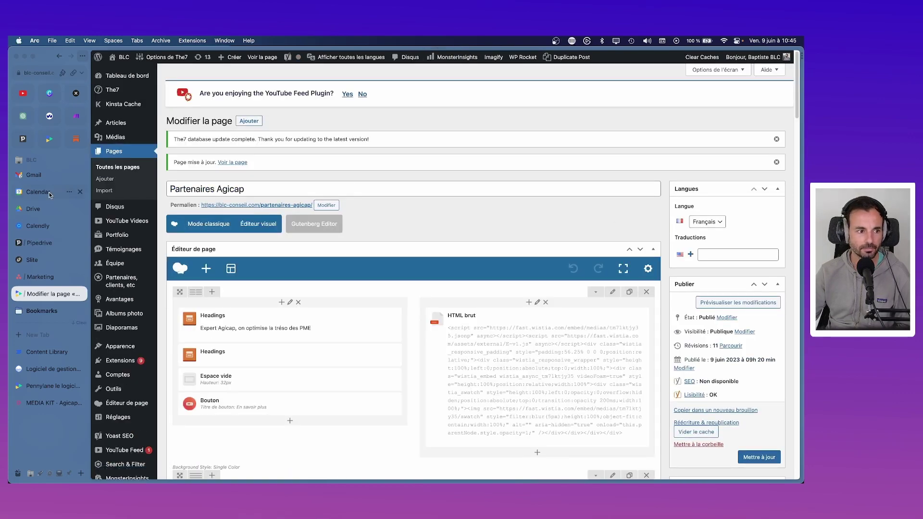
- Switch to YouTube Studio, change to the "BLC Logiciels de gestion" channel and open its video content list
{"action": "left_click", "coordinate": [39, 210]}
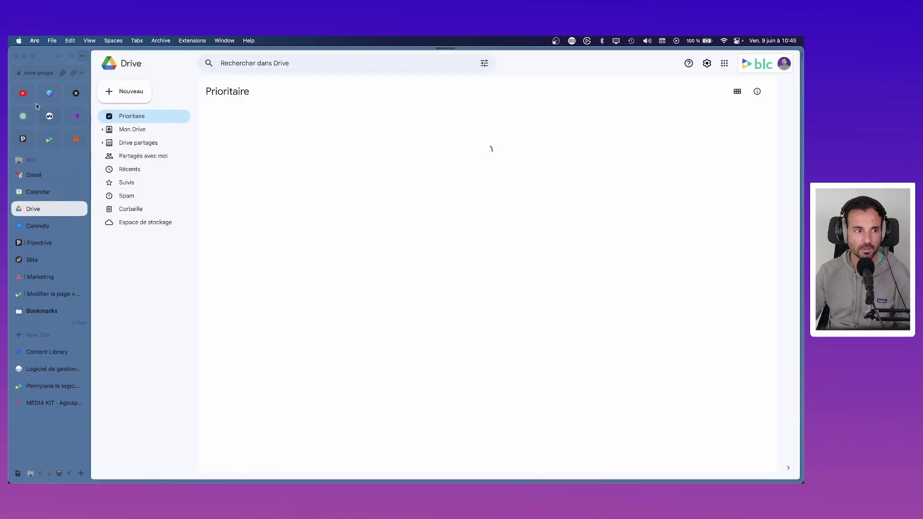
{"action": "left_click", "coordinate": [23, 93]}
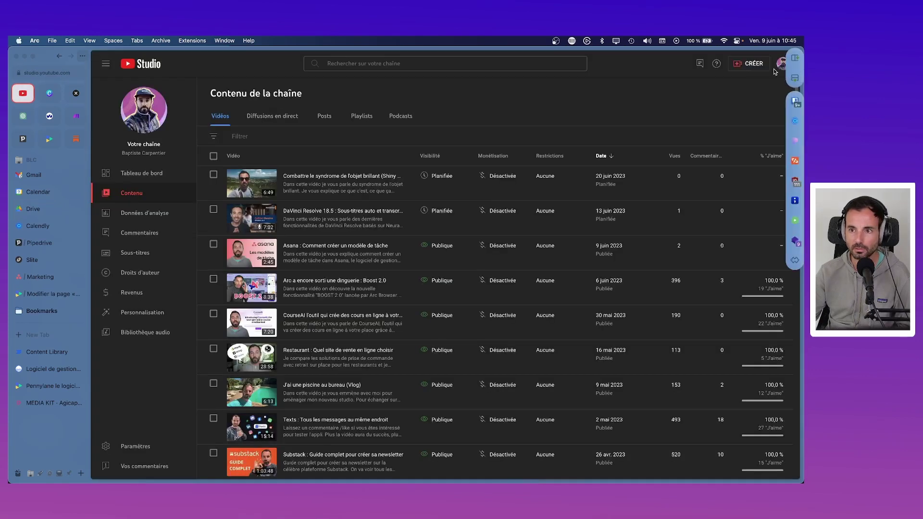
{"action": "left_click", "coordinate": [781, 64]}
{"action": "left_click", "coordinate": [722, 147]}
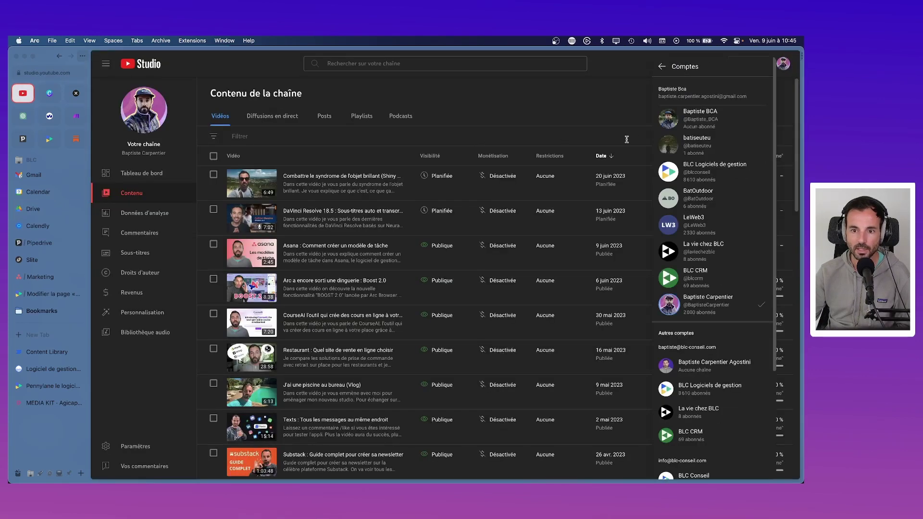
{"action": "left_click", "coordinate": [698, 177]}
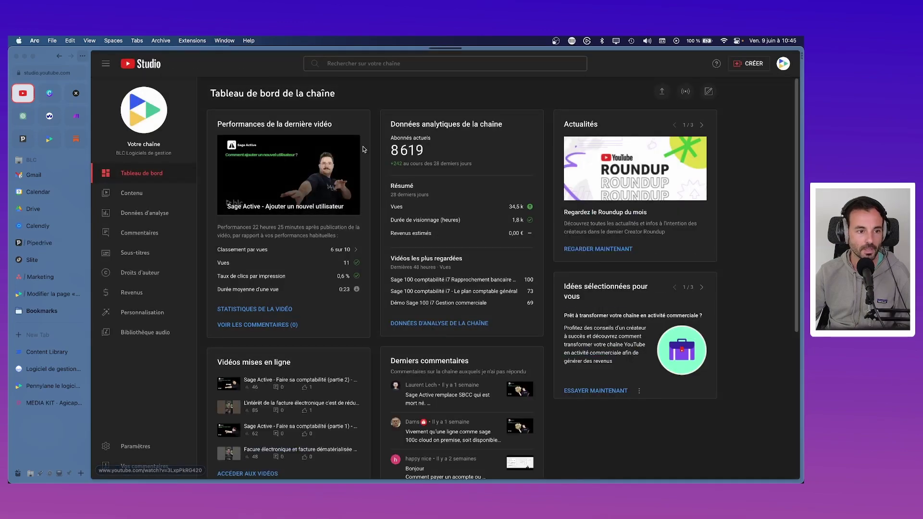
{"action": "left_click", "coordinate": [137, 193]}
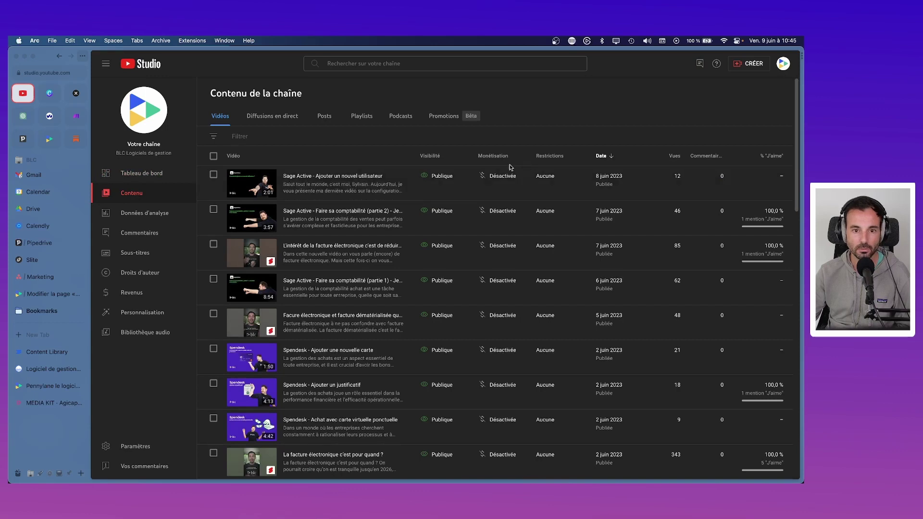
{"action": "left_click", "coordinate": [385, 68]}
{"action": "type", "text": "agica"}
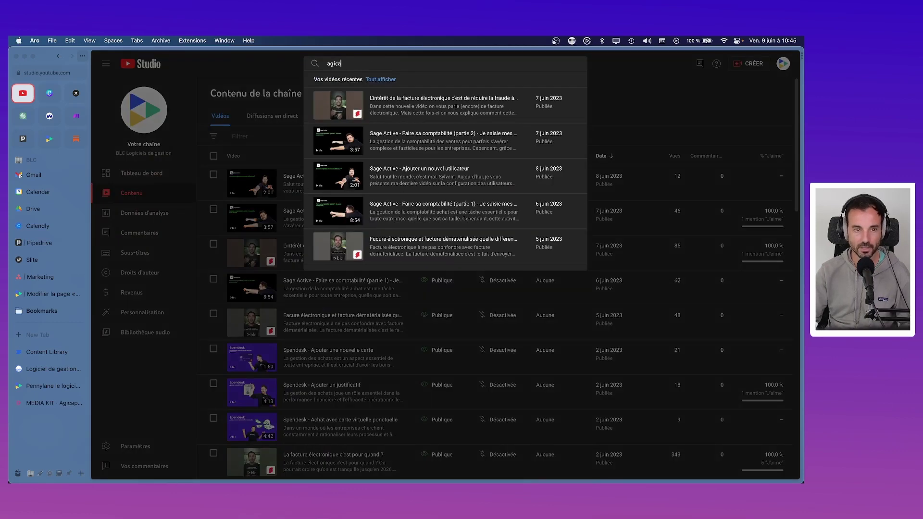
{"action": "key", "text": "Down"}
{"action": "key", "text": "Return"}
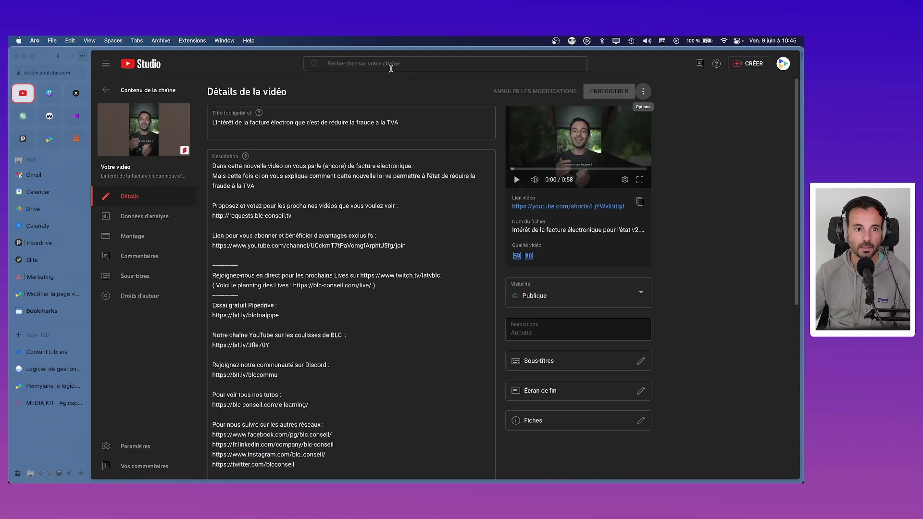
- Search the channel's videos for "agicap", and return to the preview of the Agicap landing page
{"action": "left_click", "coordinate": [390, 68]}
{"action": "type", "text": "agicap"}
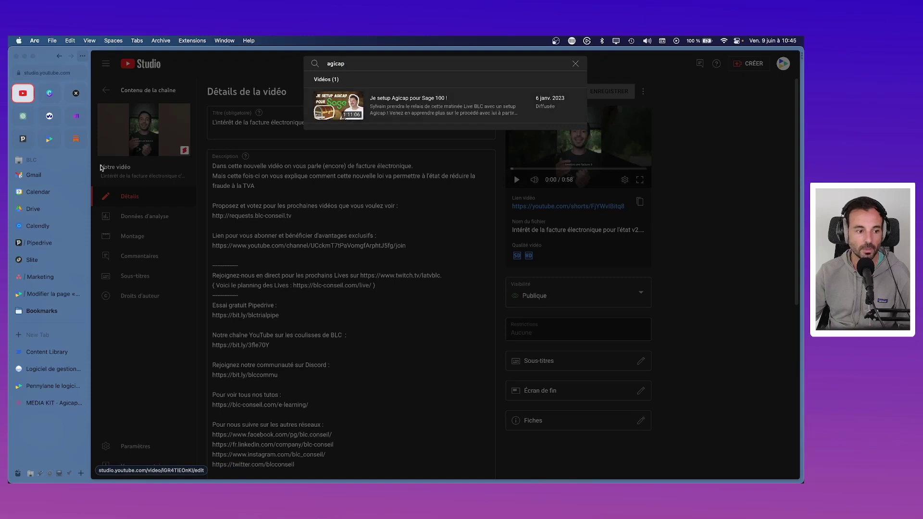
{"action": "left_click", "coordinate": [52, 386]}
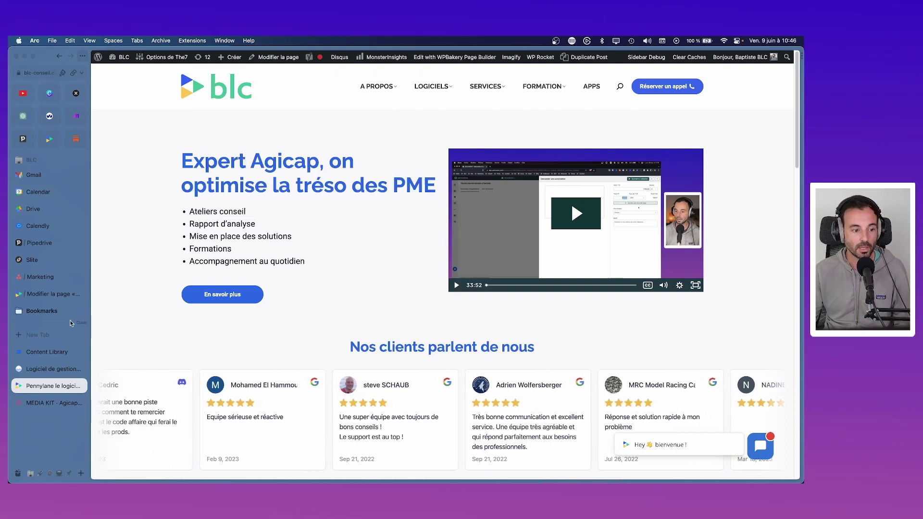
- Switch to the Wistia content library and start adding content from YouTube
{"action": "left_click", "coordinate": [48, 352]}
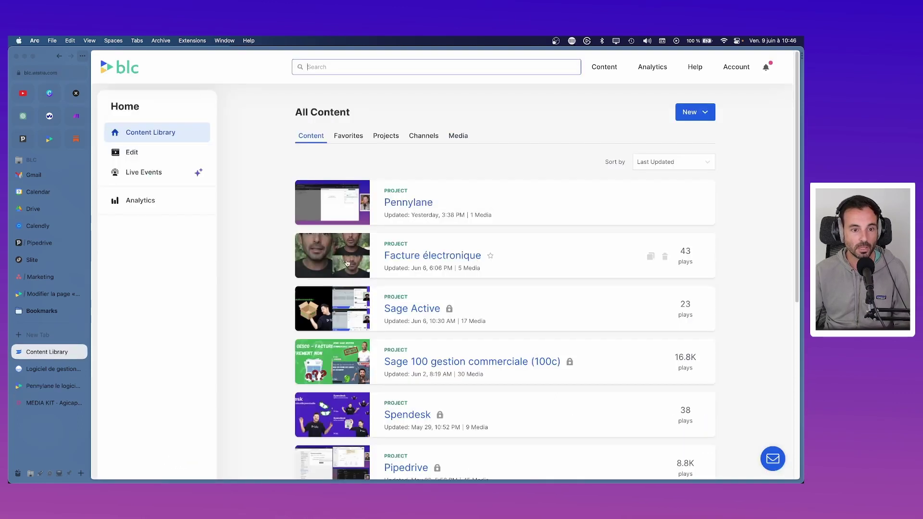
{"action": "left_click", "coordinate": [702, 114]}
{"action": "left_click", "coordinate": [635, 184]}
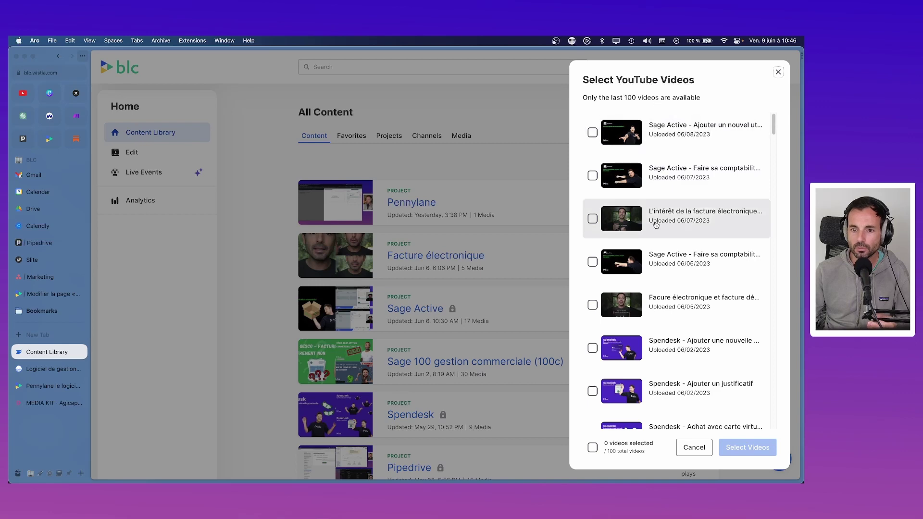
- Find the YouTube video "Je setup Agicap pour Sage 100 !" in the list and select it for import
{"action": "scroll", "coordinate": [650, 226], "scroll_direction": "down", "scroll_amount": 4}
{"action": "scroll", "coordinate": [650, 234], "scroll_direction": "down", "scroll_amount": 6}
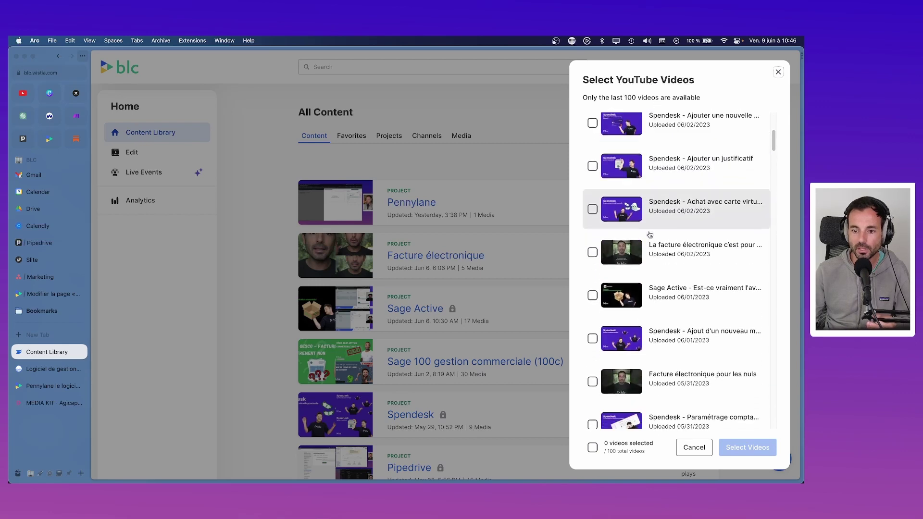
{"action": "scroll", "coordinate": [650, 235], "scroll_direction": "down", "scroll_amount": 9}
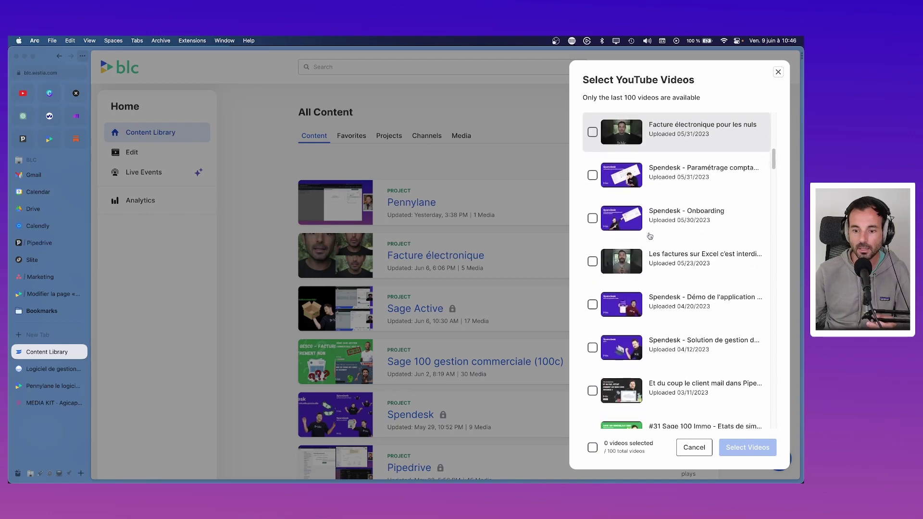
{"action": "scroll", "coordinate": [650, 236], "scroll_direction": "down", "scroll_amount": 10}
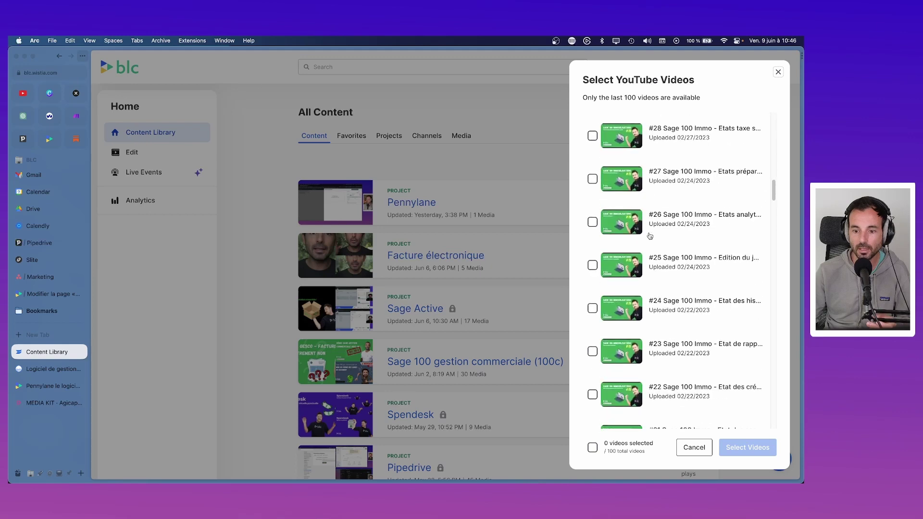
{"action": "scroll", "coordinate": [650, 236], "scroll_direction": "down", "scroll_amount": 2}
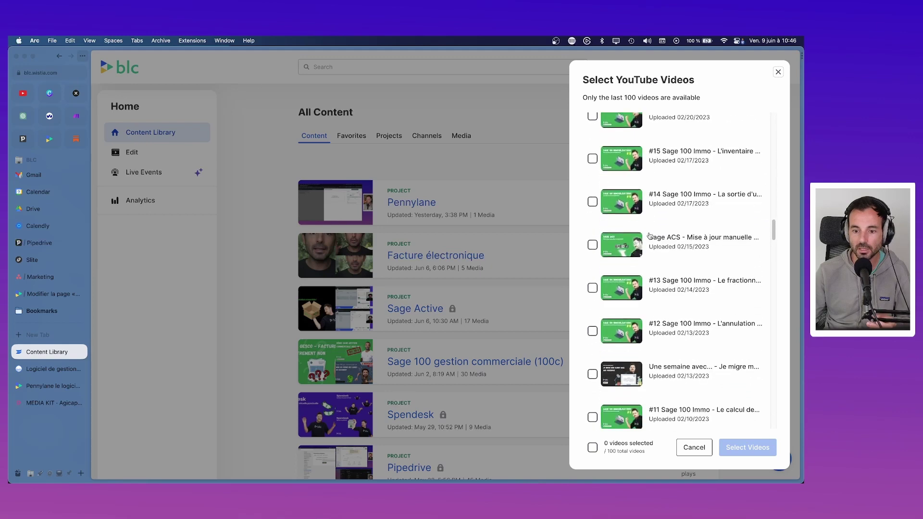
{"action": "scroll", "coordinate": [649, 235], "scroll_direction": "down", "scroll_amount": 10}
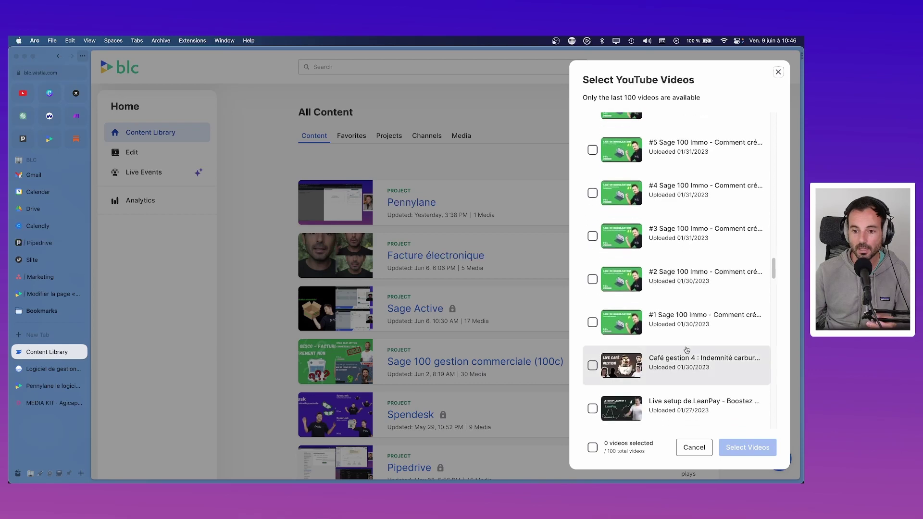
{"action": "scroll", "coordinate": [682, 356], "scroll_direction": "down", "scroll_amount": 1}
{"action": "scroll", "coordinate": [734, 384], "scroll_direction": "down", "scroll_amount": 5}
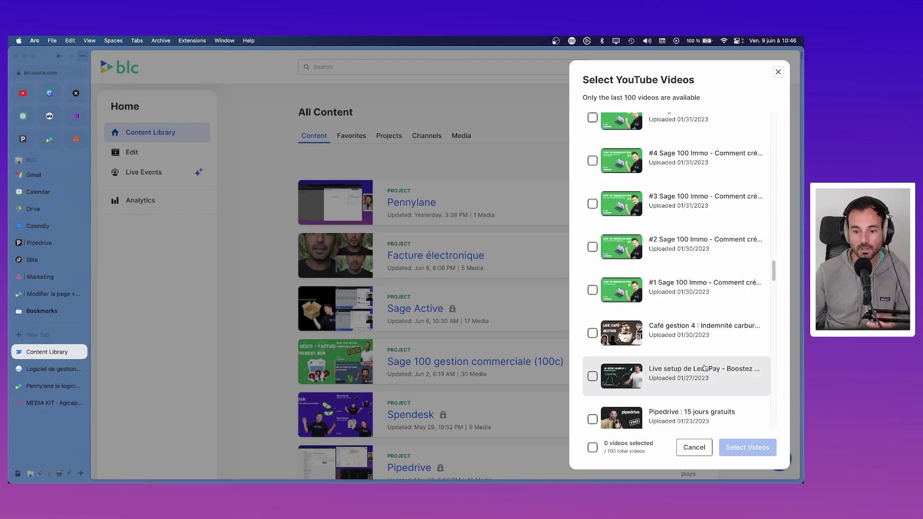
{"action": "scroll", "coordinate": [703, 367], "scroll_direction": "down", "scroll_amount": 6}
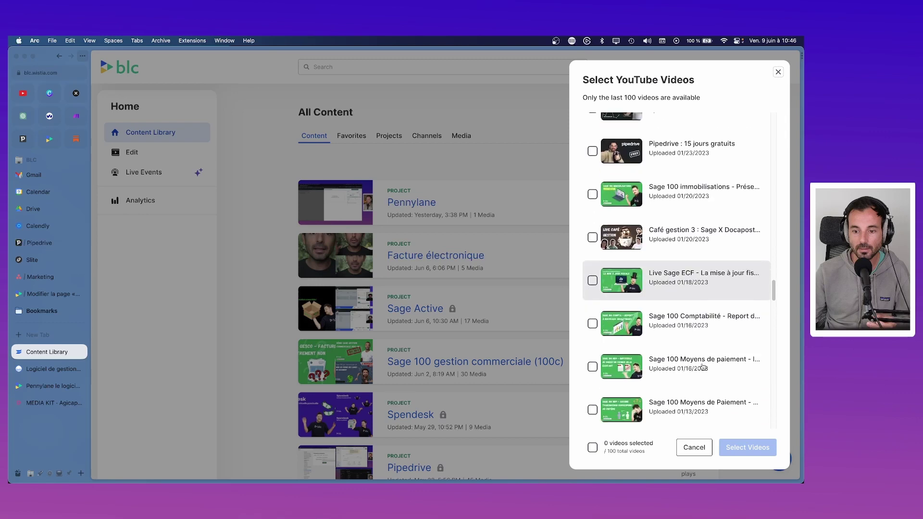
{"action": "scroll", "coordinate": [702, 366], "scroll_direction": "down", "scroll_amount": 11}
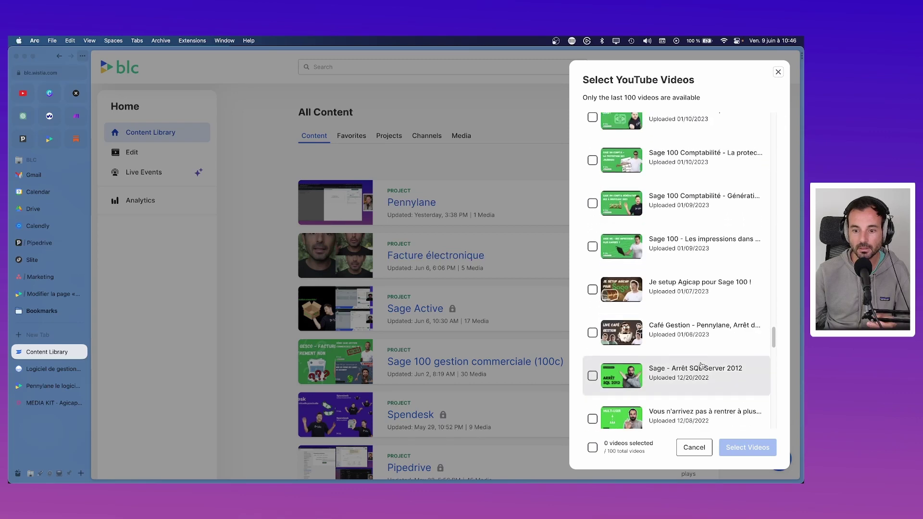
{"action": "left_click", "coordinate": [593, 288]}
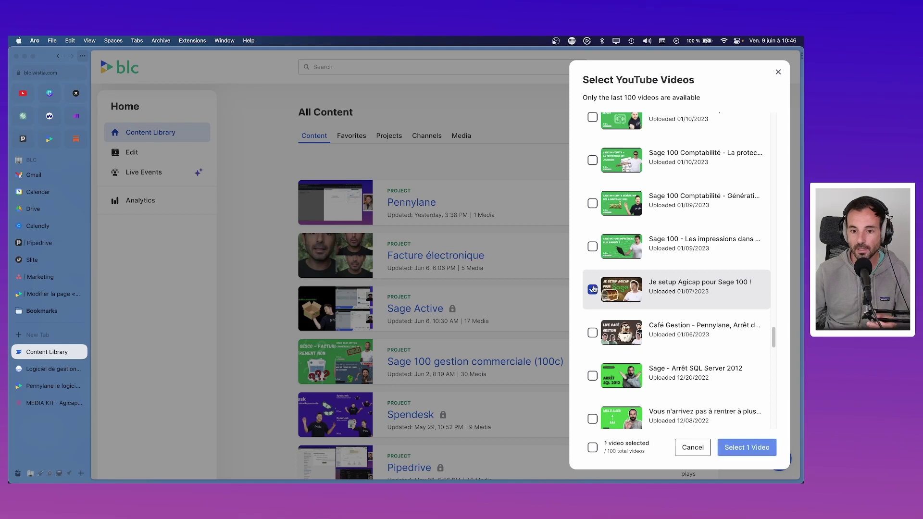
{"action": "left_click", "coordinate": [747, 447]}
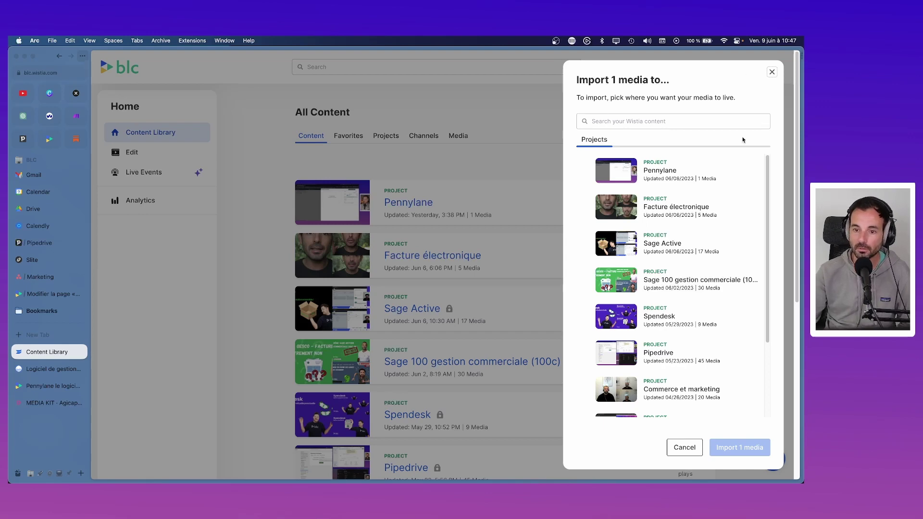
- Choose the Pennylane project as the destination and import the selected video into it
{"action": "scroll", "coordinate": [663, 209], "scroll_direction": "down", "scroll_amount": 10}
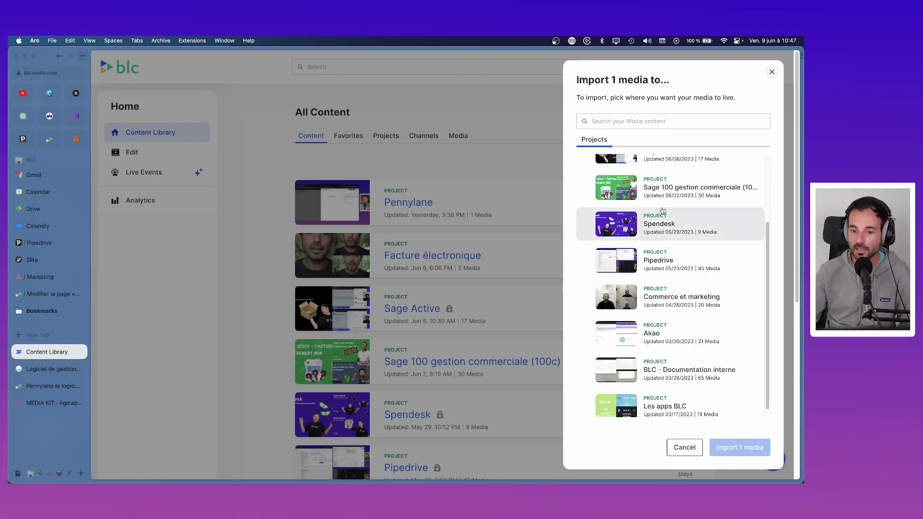
{"action": "scroll", "coordinate": [663, 212], "scroll_direction": "up", "scroll_amount": 10}
{"action": "left_click", "coordinate": [664, 173]}
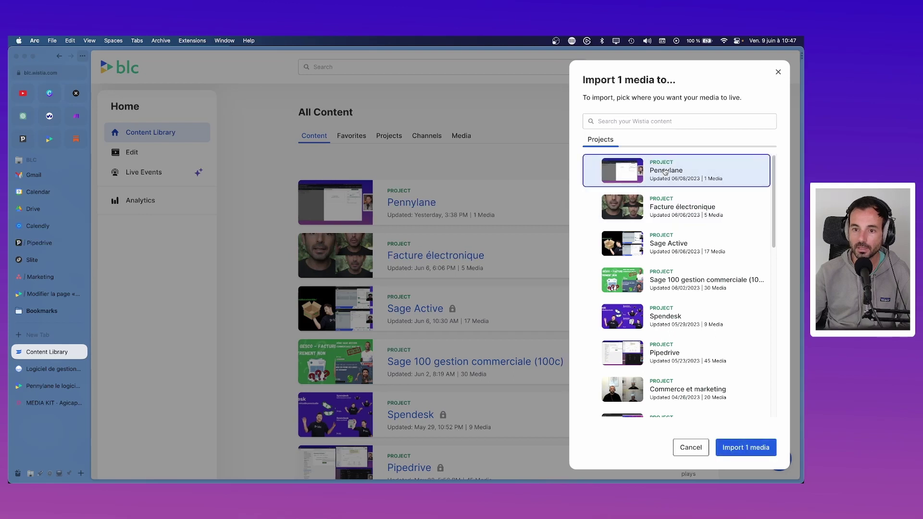
{"action": "left_click", "coordinate": [749, 448]}
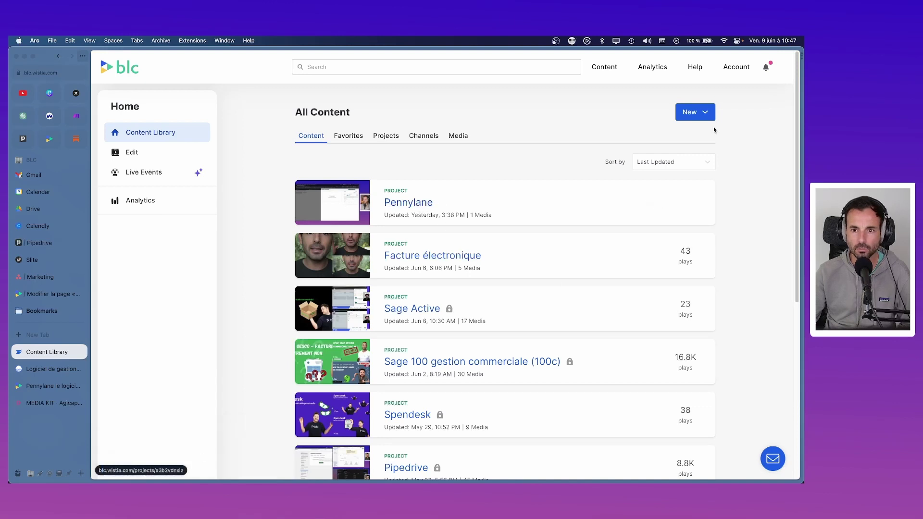
- Create a new Wistia project and name it "Agicap"
{"action": "left_click", "coordinate": [697, 112]}
{"action": "left_click", "coordinate": [626, 204]}
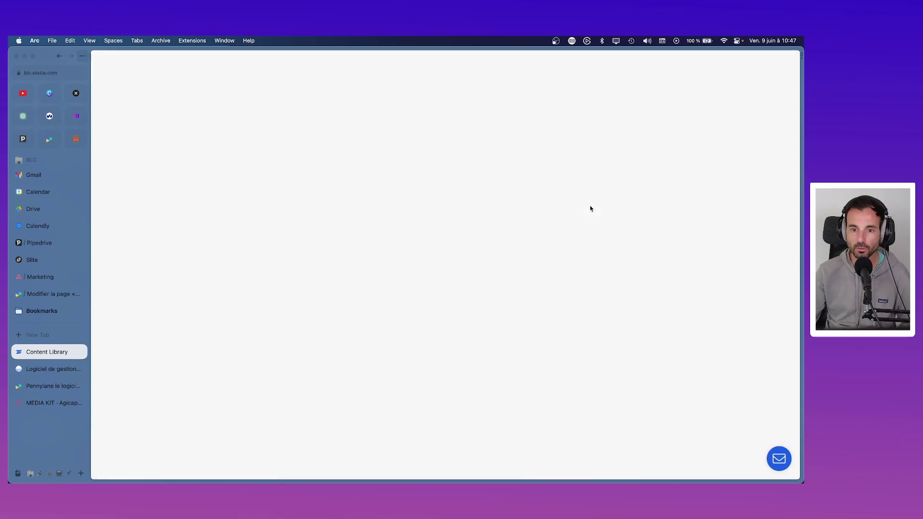
{"action": "left_click", "coordinate": [320, 106]}
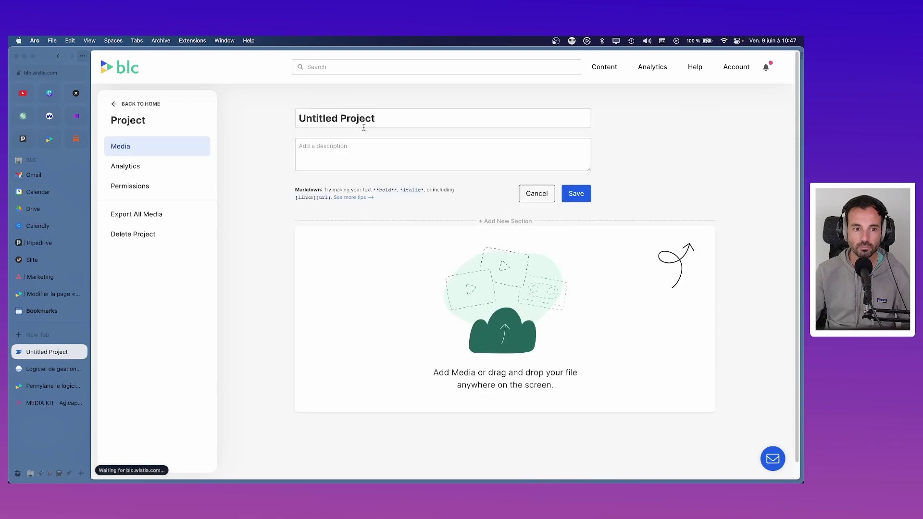
{"action": "triple_click", "coordinate": [369, 118]}
{"action": "type", "text": "Agicape"}
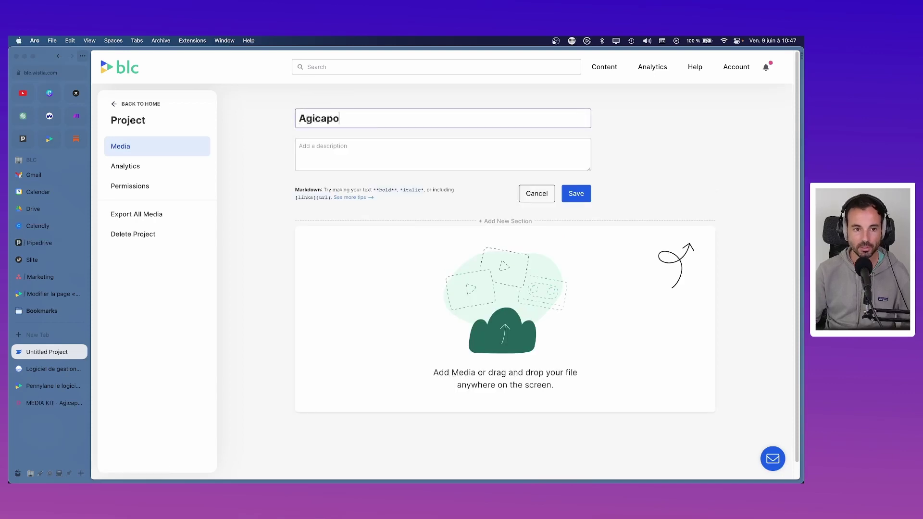
{"action": "key", "text": "BackSpace"}
{"action": "left_click", "coordinate": [576, 193]}
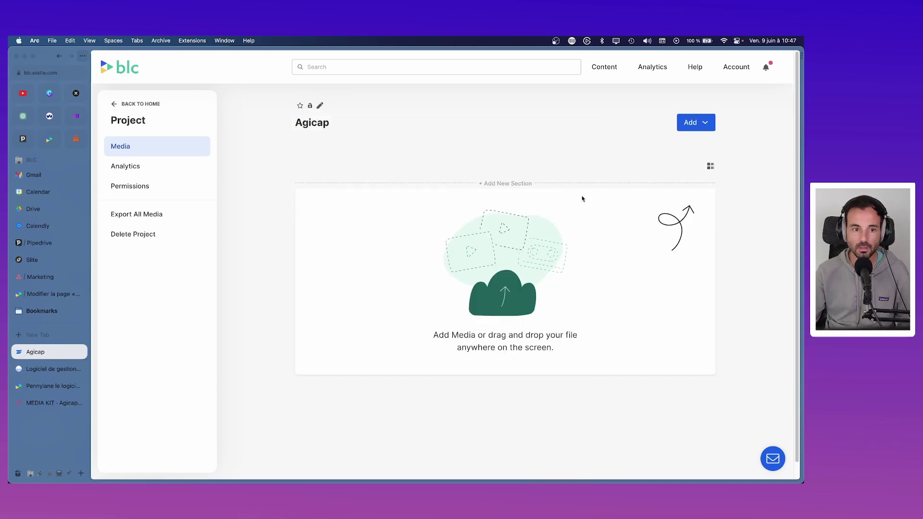
- Open the video "Je setup Agicap pour Sage 100 !" in the Pennylane project and clear its description
{"action": "left_click", "coordinate": [114, 105]}
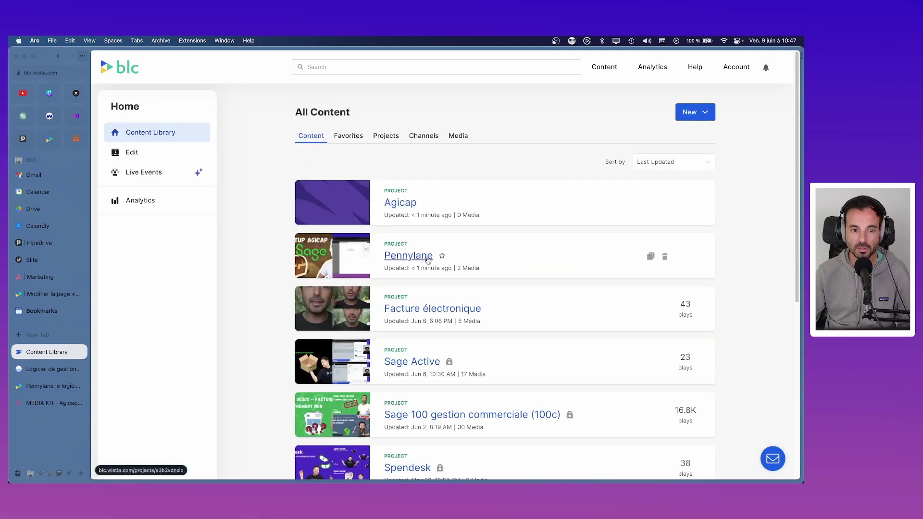
{"action": "left_click", "coordinate": [428, 259]}
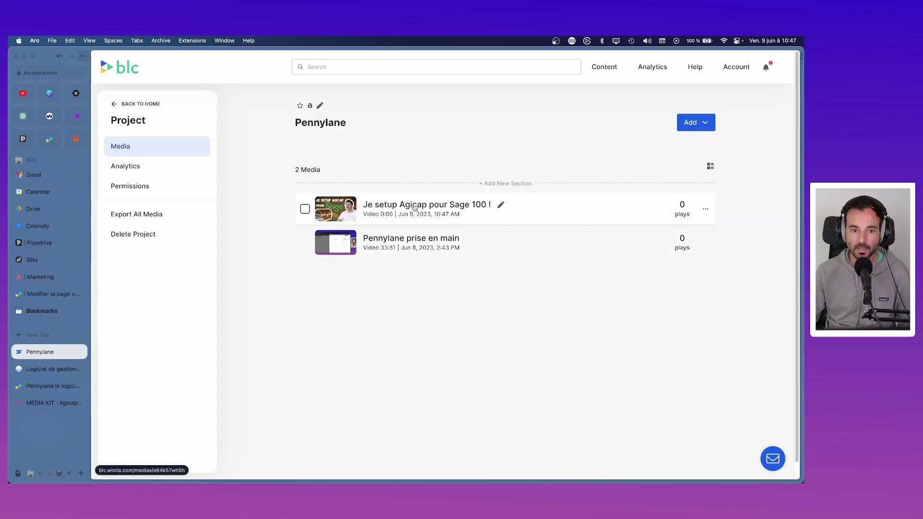
{"action": "left_click", "coordinate": [415, 209]}
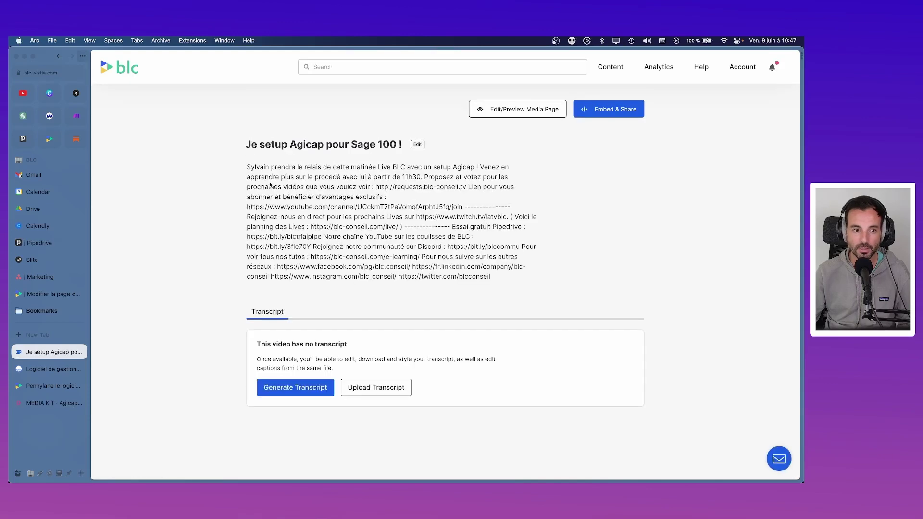
{"action": "left_click", "coordinate": [417, 145]}
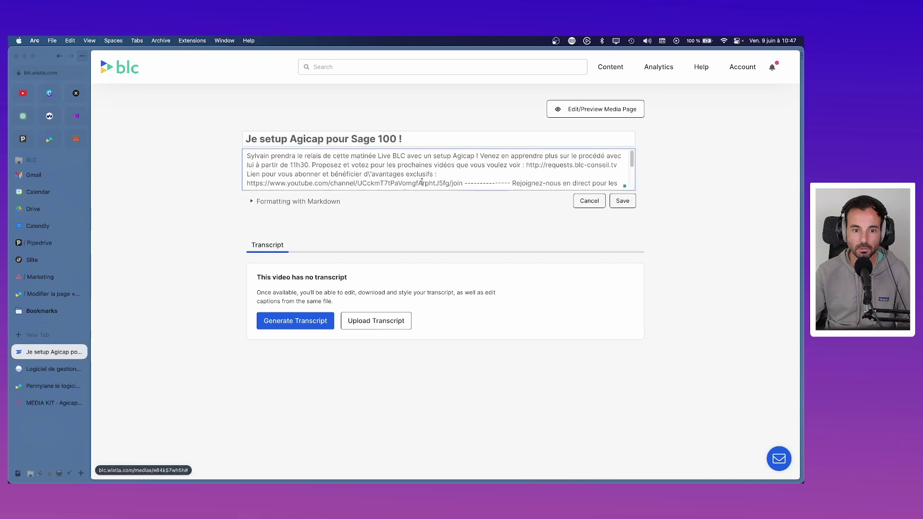
{"action": "key", "text": "super+a"}
{"action": "key", "text": "BackSpace"}
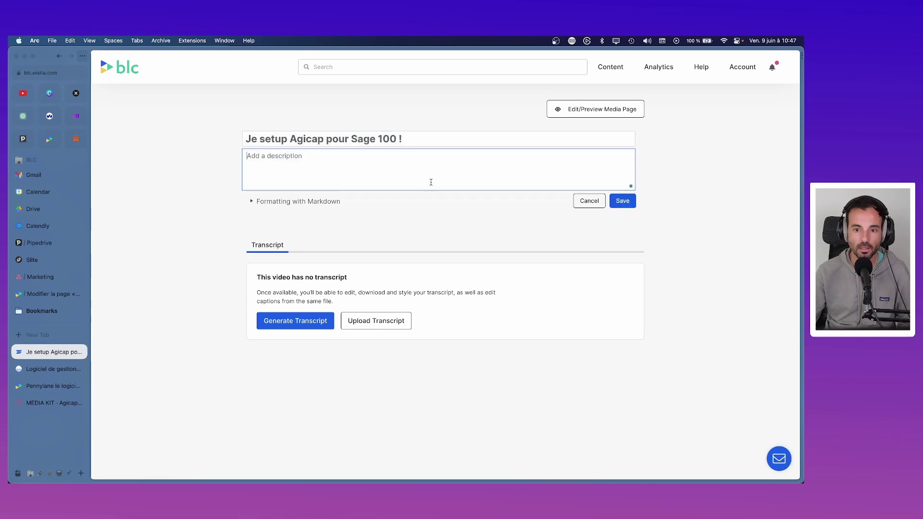
{"action": "left_click", "coordinate": [622, 201]}
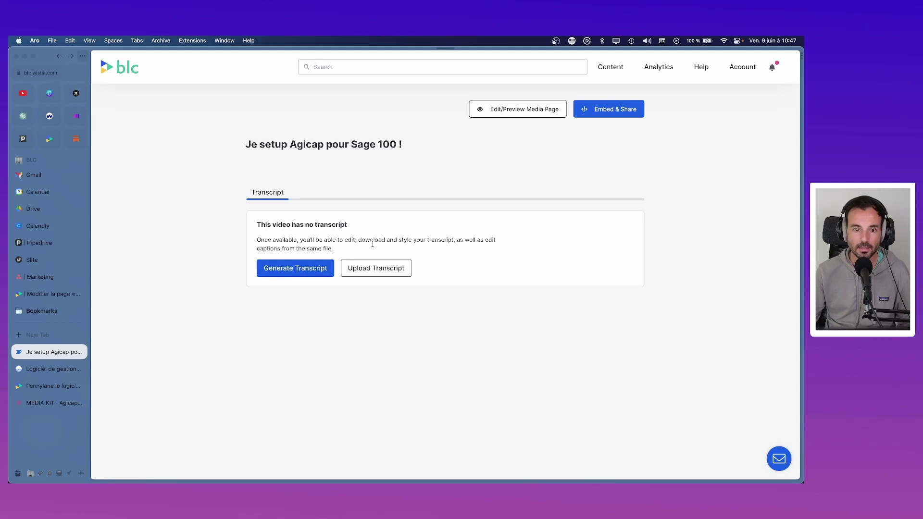
- Reopen the imported video from the Pennylane project to check its page, and return to the project's media list
{"action": "key", "text": "super+bracketleft"}
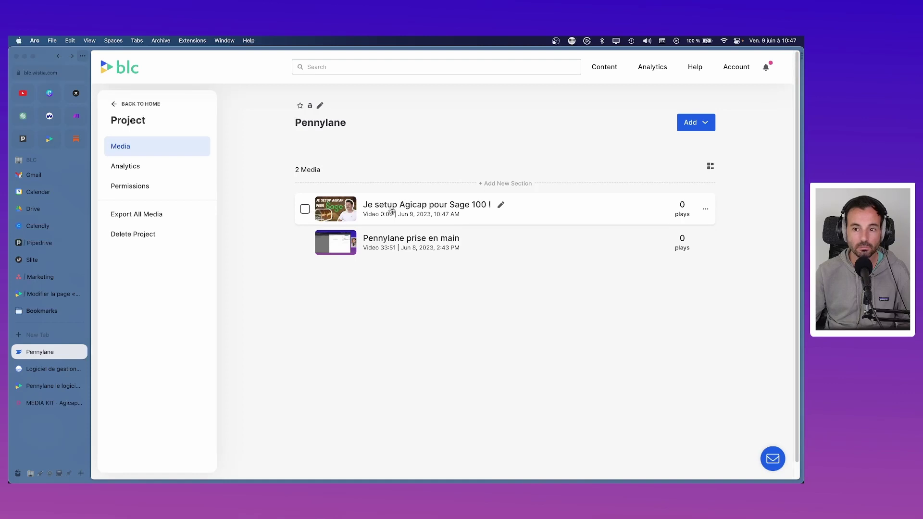
{"action": "left_click", "coordinate": [393, 210]}
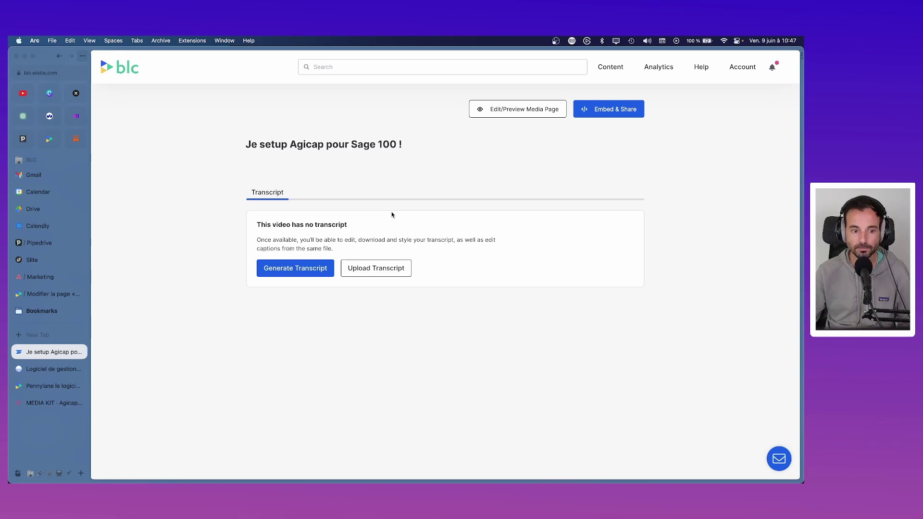
{"action": "key", "text": "super+bracketleft"}
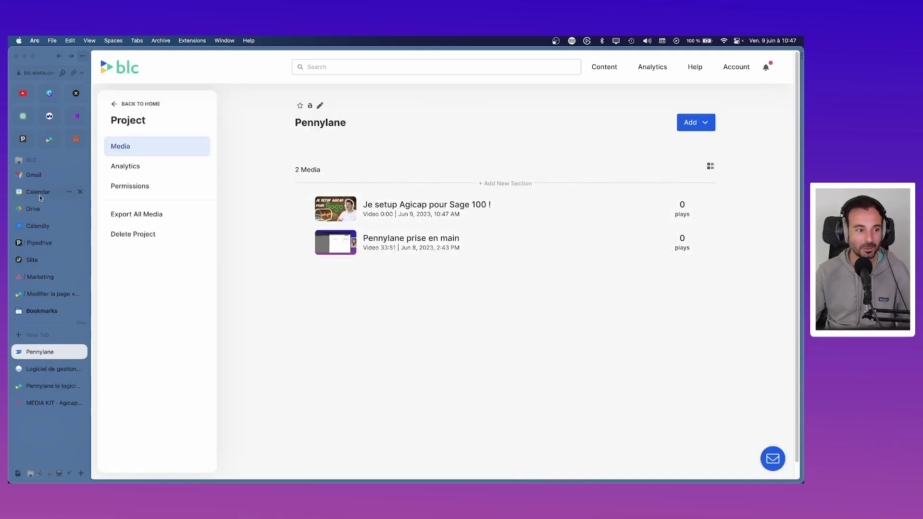
- Switch to YouTube Studio, find the Agicap video through the channel search and open it on its YouTube watch page
{"action": "left_click", "coordinate": [22, 94]}
{"action": "left_click", "coordinate": [439, 172]}
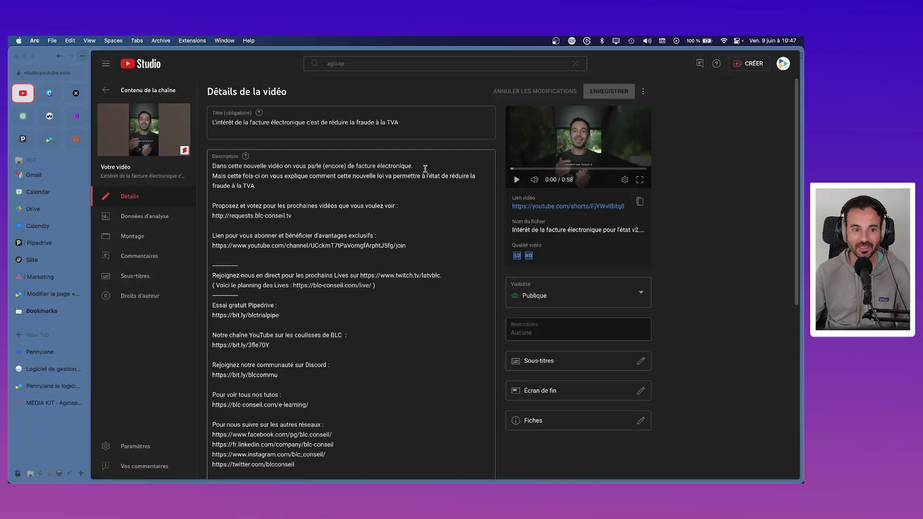
{"action": "left_click", "coordinate": [391, 63]}
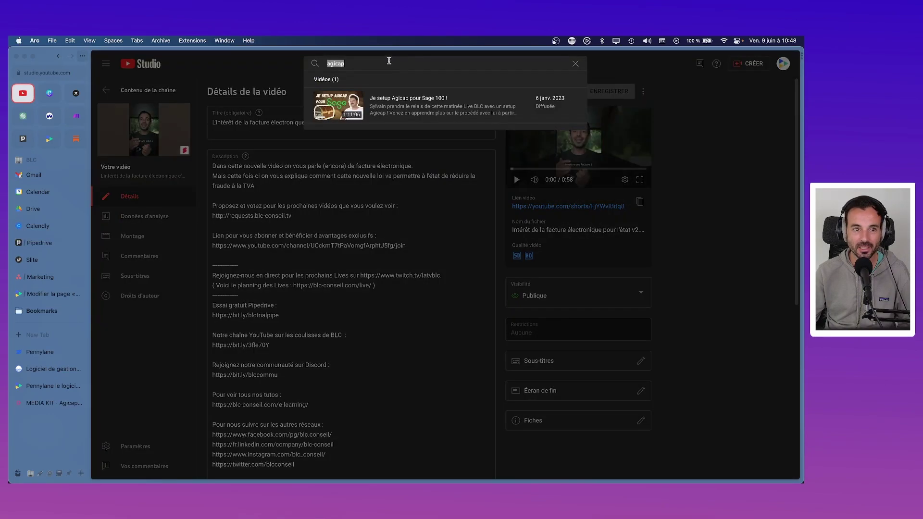
{"action": "left_click", "coordinate": [397, 100]}
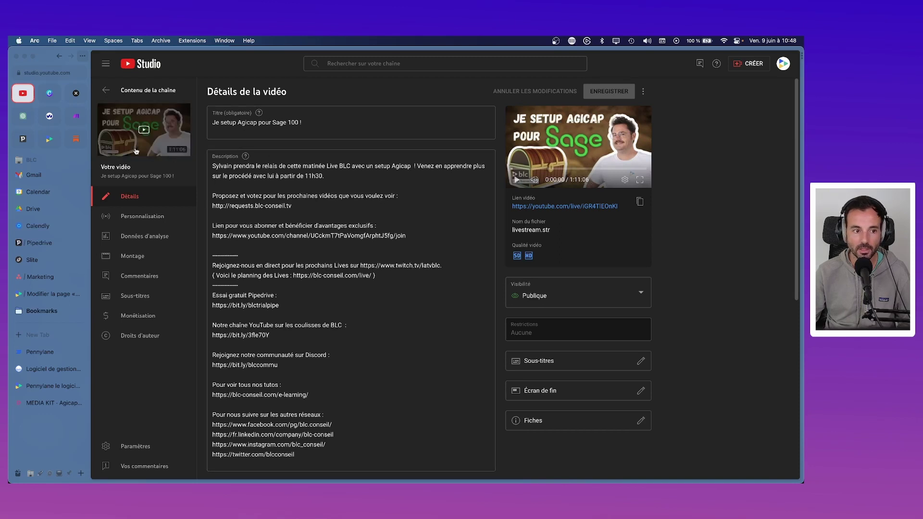
{"action": "left_click", "coordinate": [624, 179]}
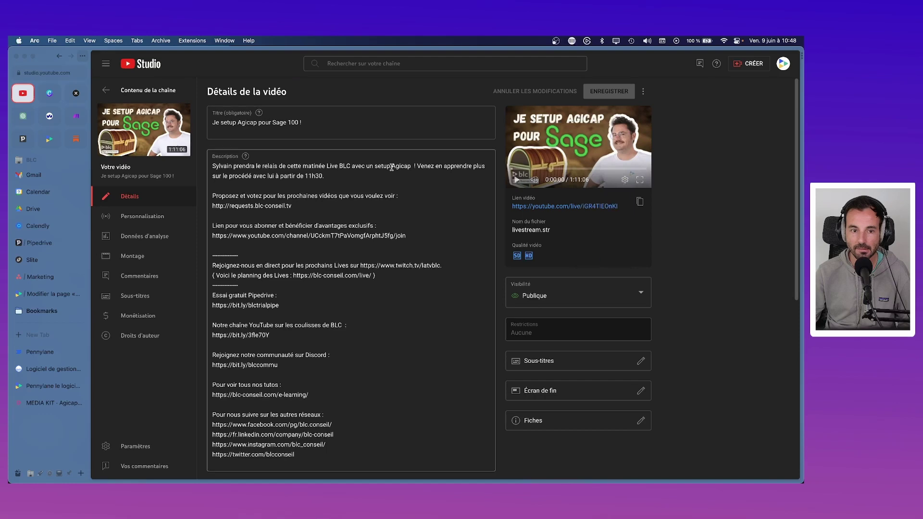
{"action": "left_click", "coordinate": [144, 135]}
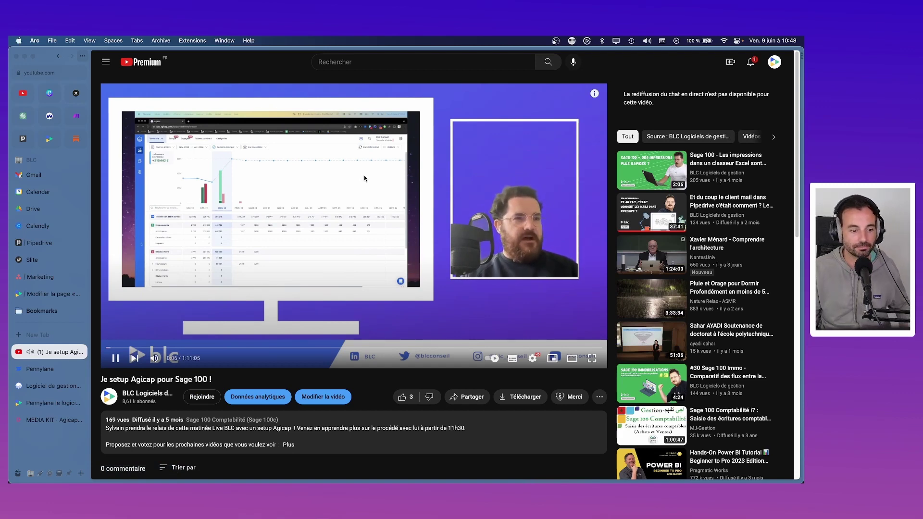
- Pause the video, download it with YouTube's own download option, and check the downloads list and the video's further options
{"action": "key", "text": "space"}
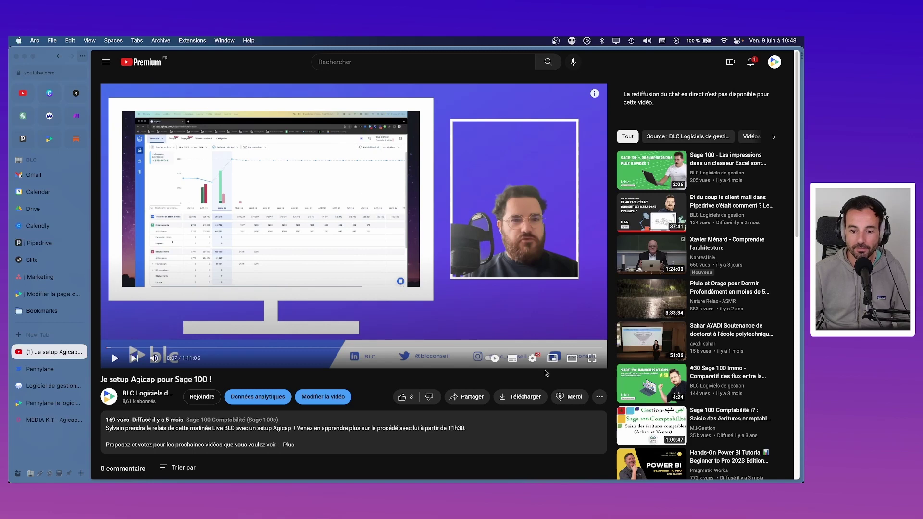
{"action": "left_click", "coordinate": [529, 397]}
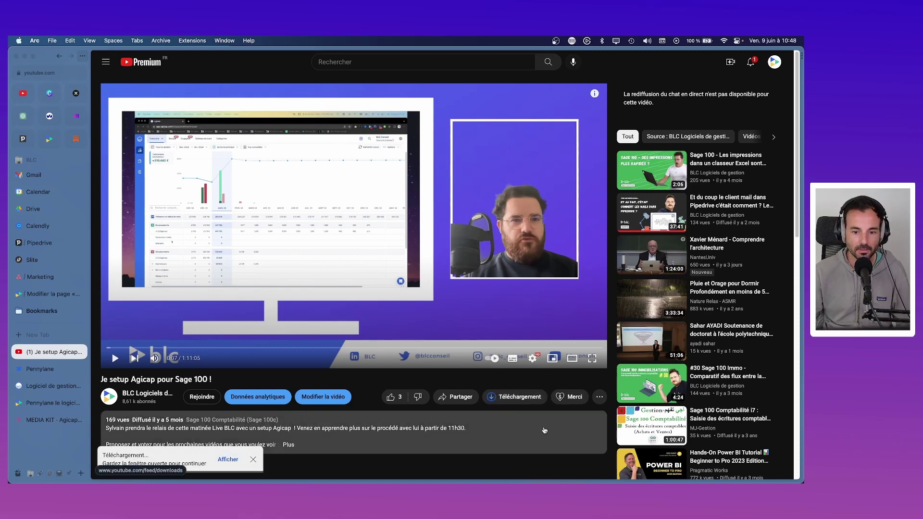
{"action": "left_click", "coordinate": [236, 459]}
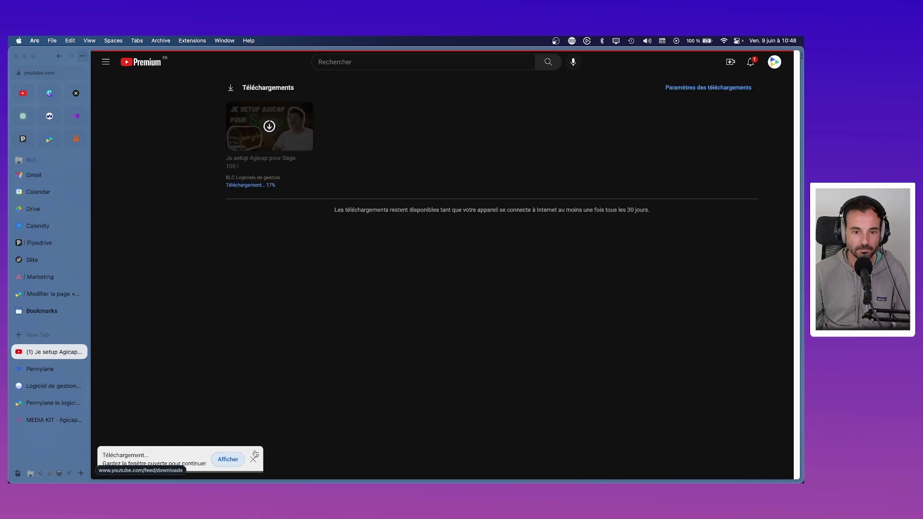
{"action": "left_click", "coordinate": [348, 193]}
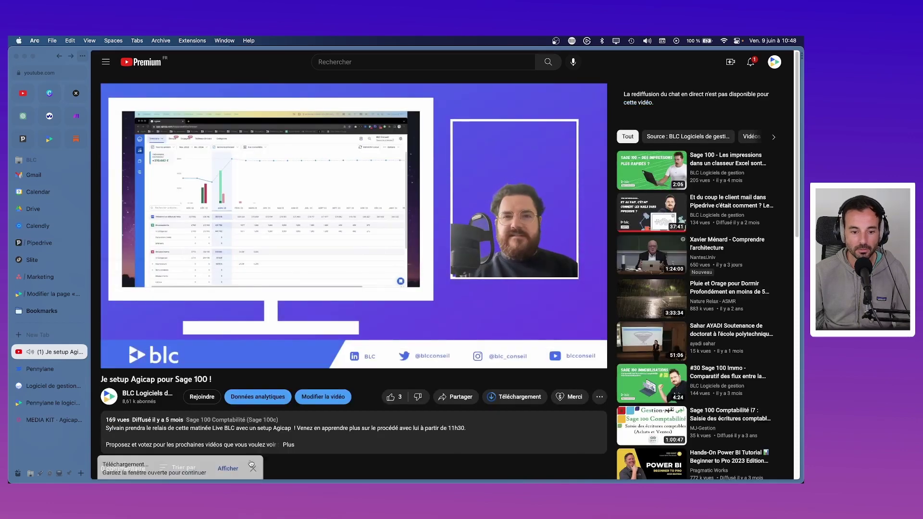
{"action": "left_click", "coordinate": [600, 398]}
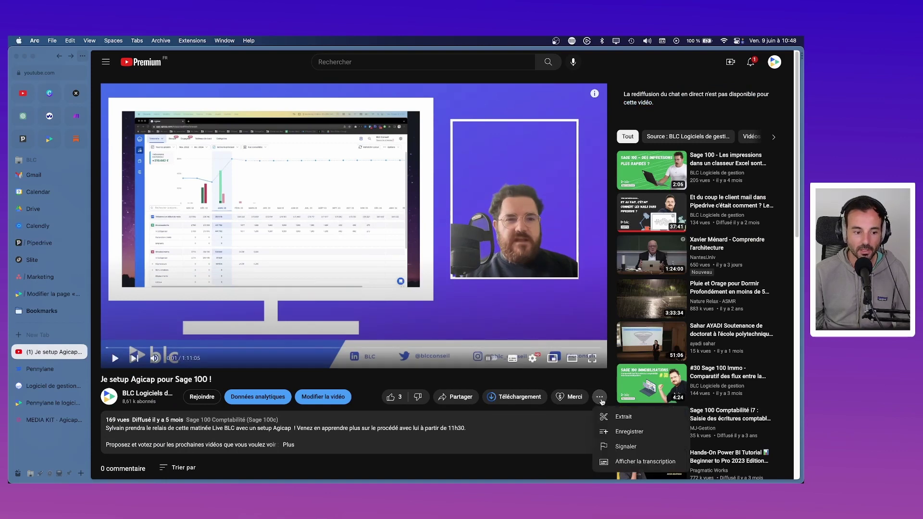
{"action": "key", "text": "Escape"}
- Search the Mac for a video download program and switch to 4K Video Downloader
{"action": "key", "text": "super+space"}
{"action": "type", "text": "y"}
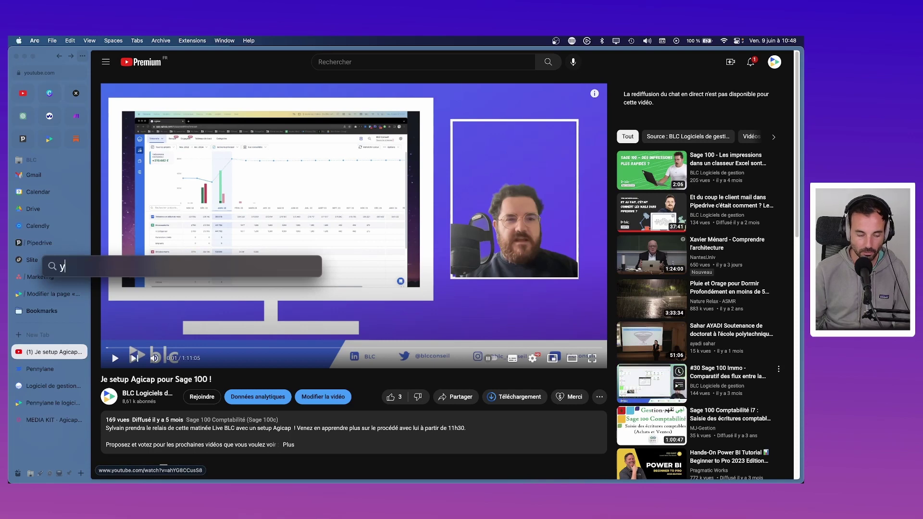
{"action": "type", "text": "outube"}
{"action": "key", "text": "BackSpace"}
{"action": "key", "text": "BackSpace"}
{"action": "key", "text": "BackSpace"}
{"action": "key", "text": "BackSpace"}
{"action": "key", "text": "BackSpace"}
{"action": "key", "text": "BackSpace"}
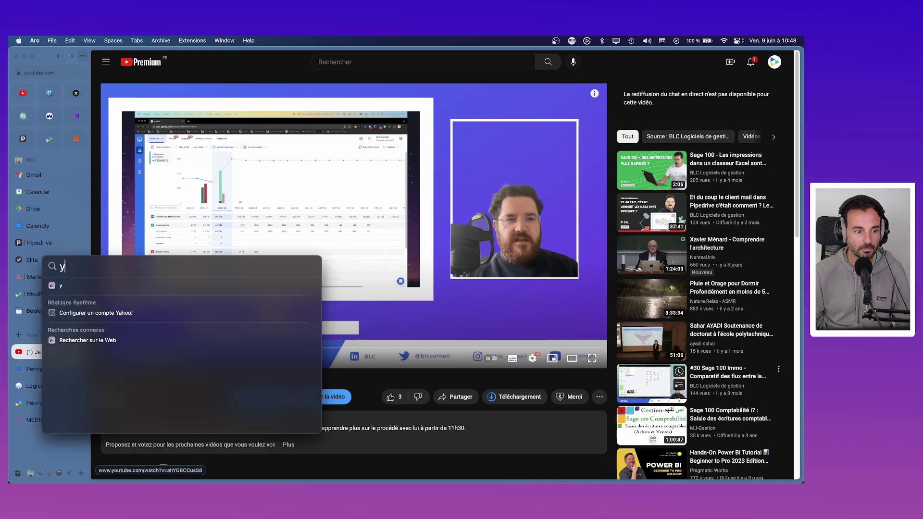
{"action": "key", "text": "BackSpace"}
{"action": "type", "text": "vid"}
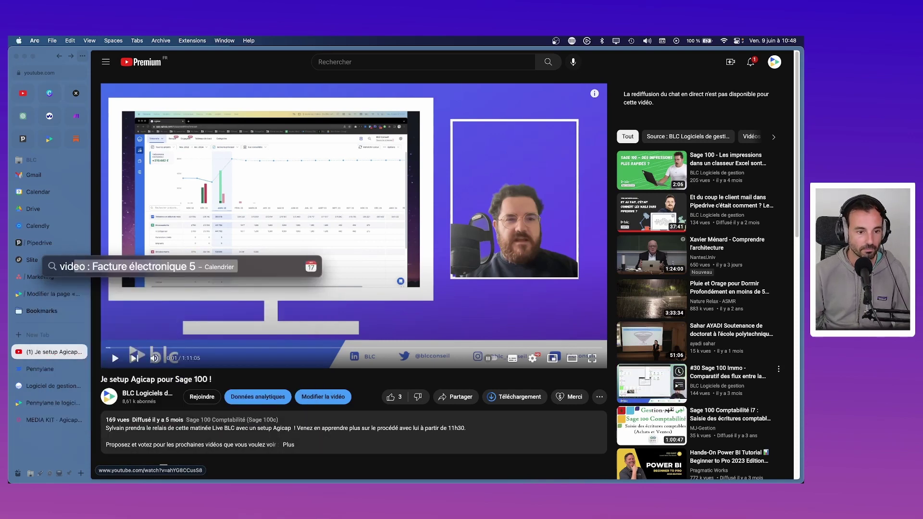
{"action": "type", "text": "e"}
{"action": "key", "text": "Escape"}
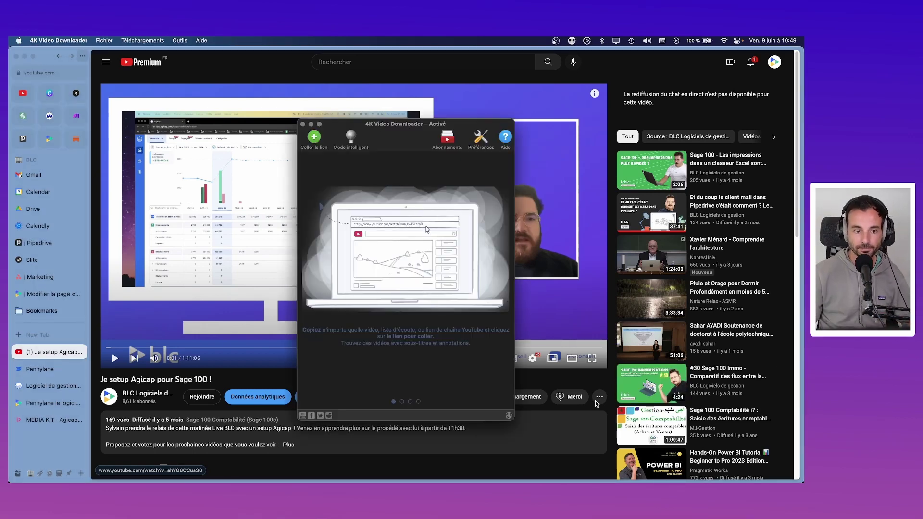
- Copy the URL of the YouTube video and paste the link into 4K Video Downloader
{"action": "left_click", "coordinate": [72, 79]}
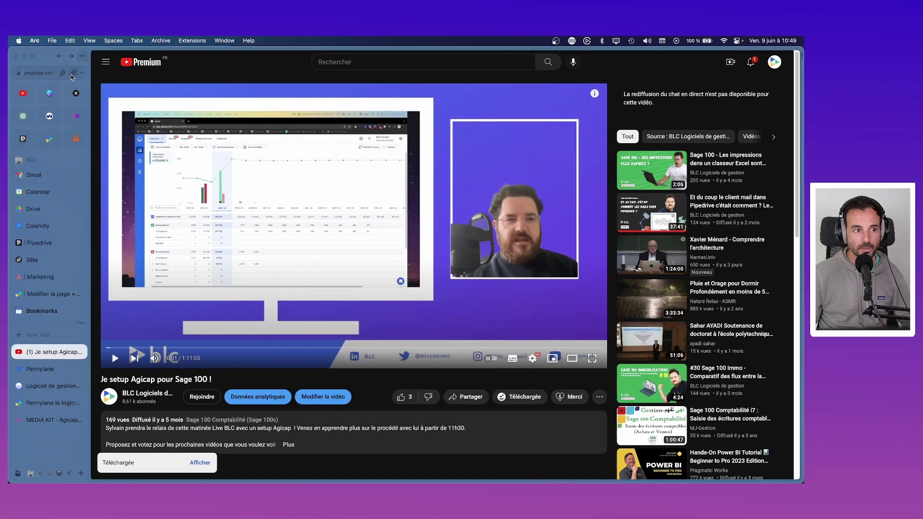
{"action": "left_click", "coordinate": [73, 74]}
{"action": "key", "text": "super+Tab"}
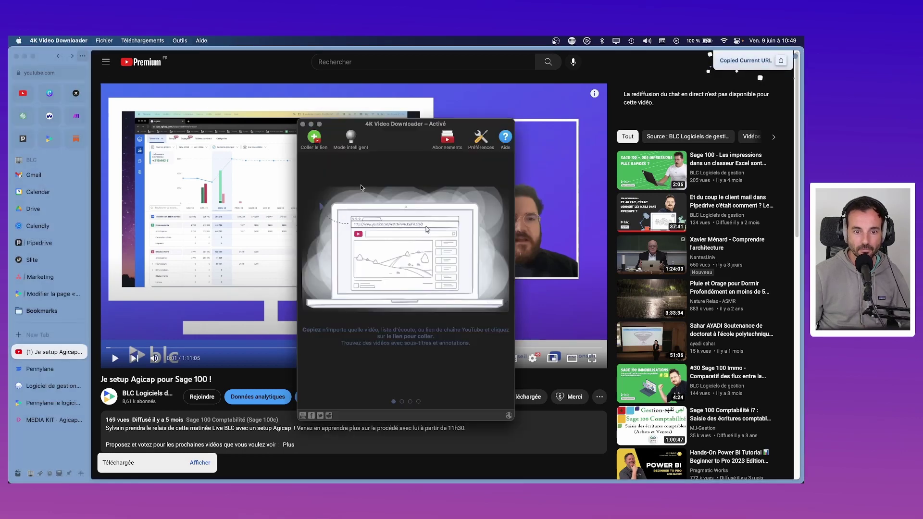
{"action": "left_click", "coordinate": [315, 138]}
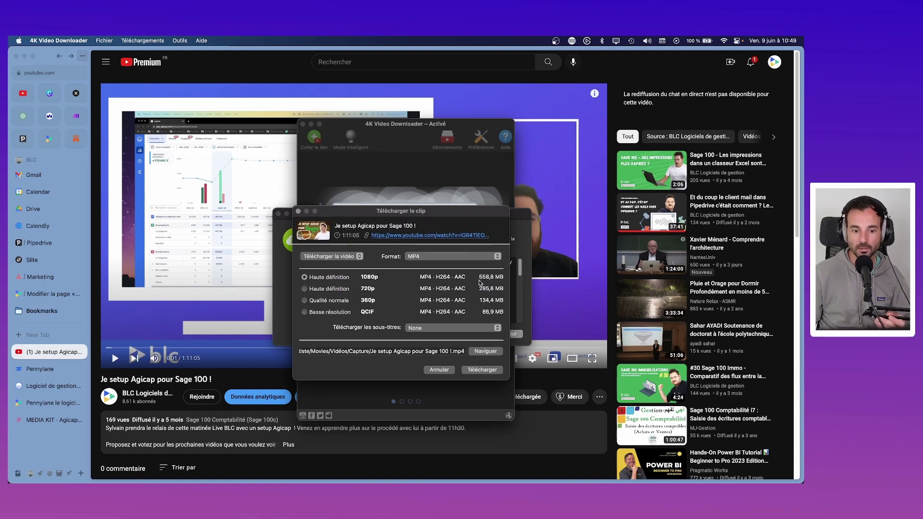
- Choose the Capture folder inside Vidéos as destination, start downloading the 1080p MP4 clip, and return to the Arc browser
{"action": "left_click", "coordinate": [480, 352]}
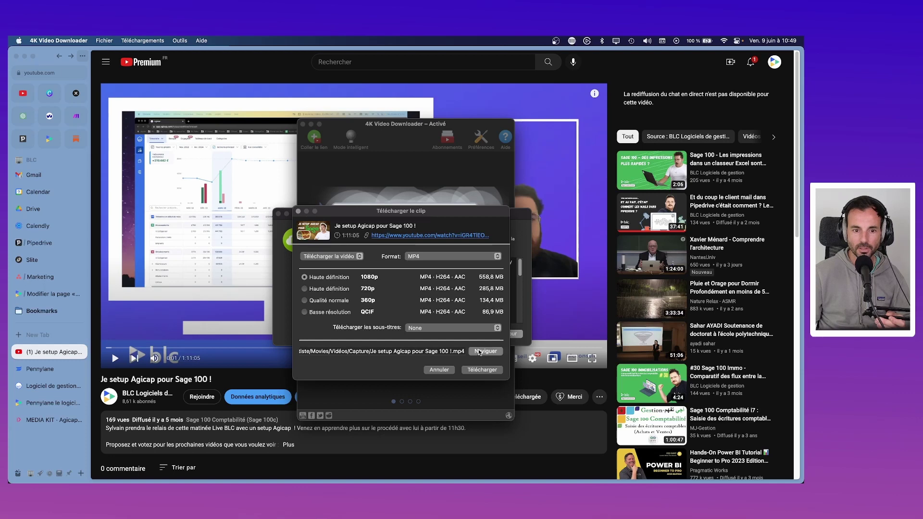
{"action": "left_click", "coordinate": [366, 321]}
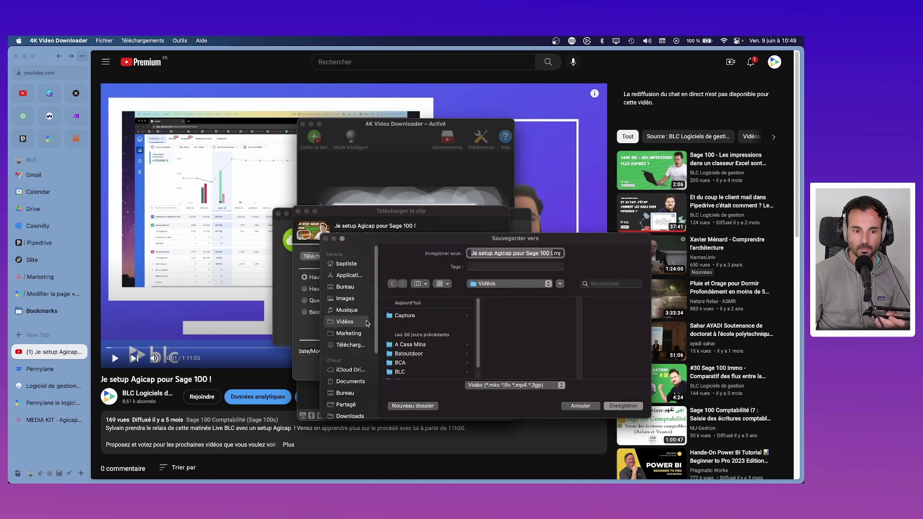
{"action": "left_click", "coordinate": [411, 315]}
{"action": "left_click", "coordinate": [623, 406]}
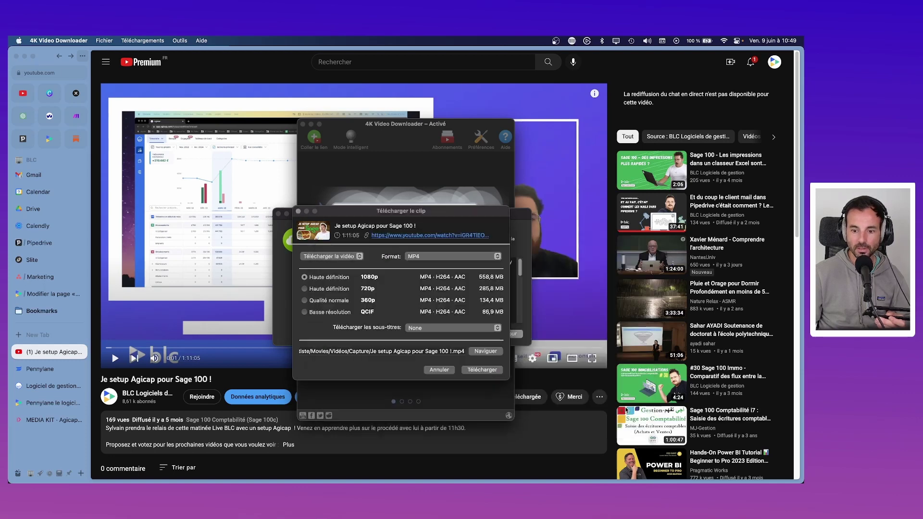
{"action": "left_click", "coordinate": [499, 371]}
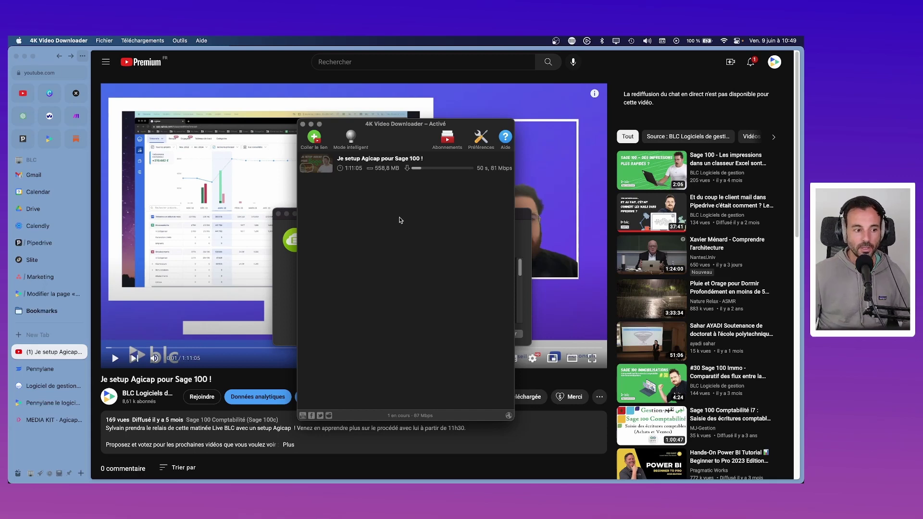
{"action": "left_click", "coordinate": [28, 308]}
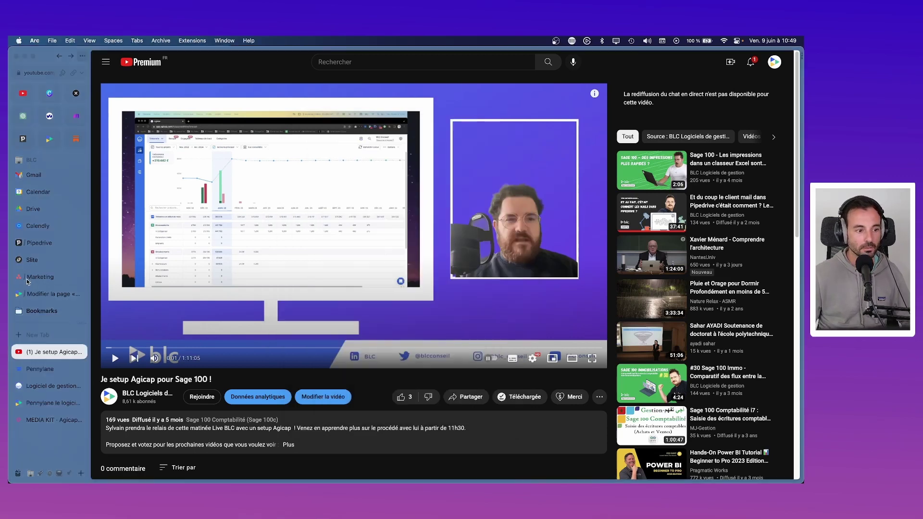
- Return to the Partenaires Agicap page editor and open the settings of the untitled heading below "Pourquoi Pennylane"
{"action": "left_click", "coordinate": [39, 292]}
{"action": "scroll", "coordinate": [263, 303], "scroll_direction": "down", "scroll_amount": 10}
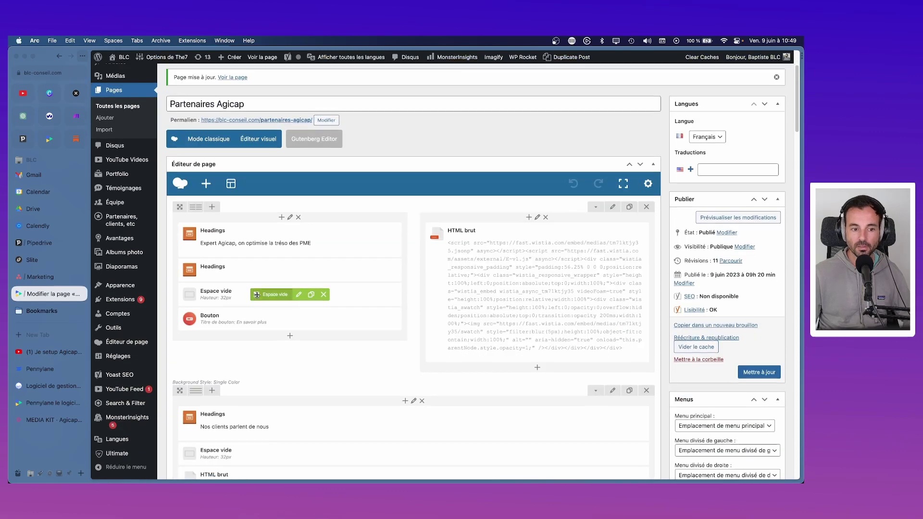
{"action": "left_click", "coordinate": [766, 108]}
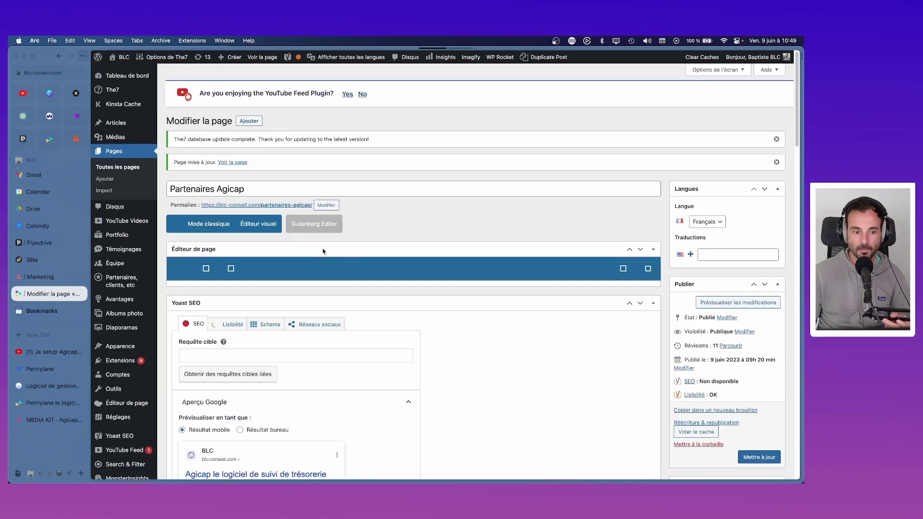
{"action": "scroll", "coordinate": [258, 273], "scroll_direction": "down", "scroll_amount": 10}
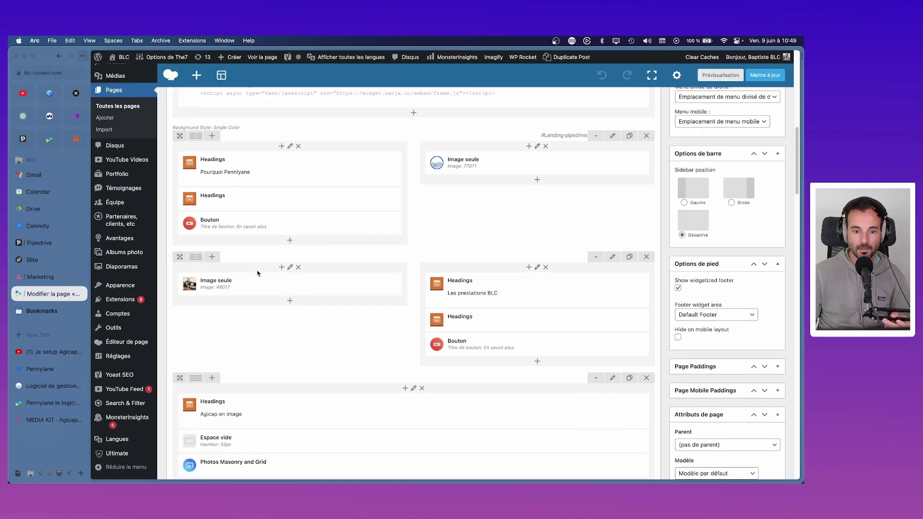
{"action": "scroll", "coordinate": [257, 274], "scroll_direction": "down", "scroll_amount": 2}
{"action": "scroll", "coordinate": [293, 288], "scroll_direction": "up", "scroll_amount": 5}
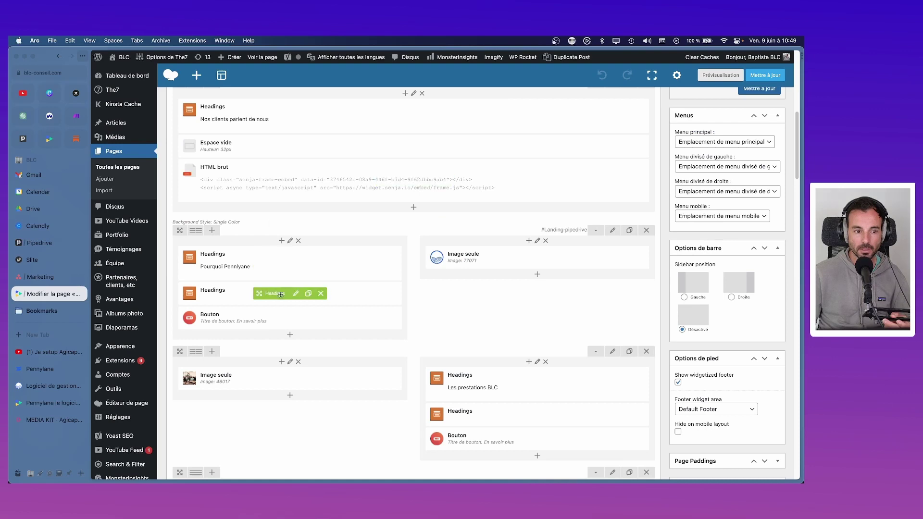
{"action": "left_click", "coordinate": [297, 293]}
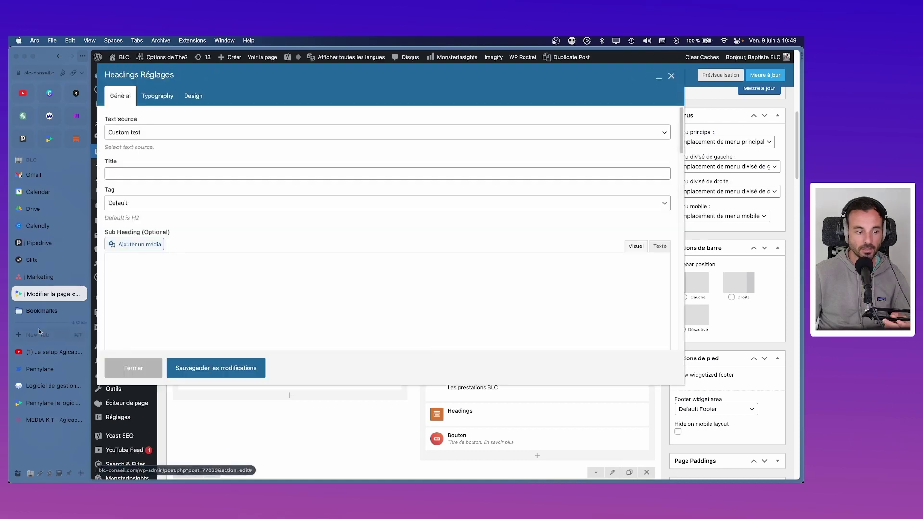
- Read the Pillars page of the Presentation section on the Agicap brand site for the product, company, mission and vision texts
{"action": "left_click", "coordinate": [53, 419]}
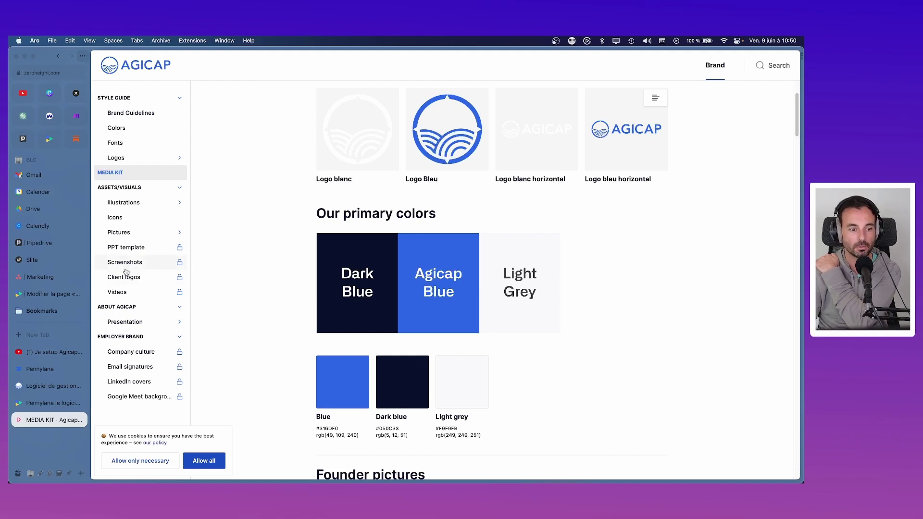
{"action": "left_click", "coordinate": [134, 321]}
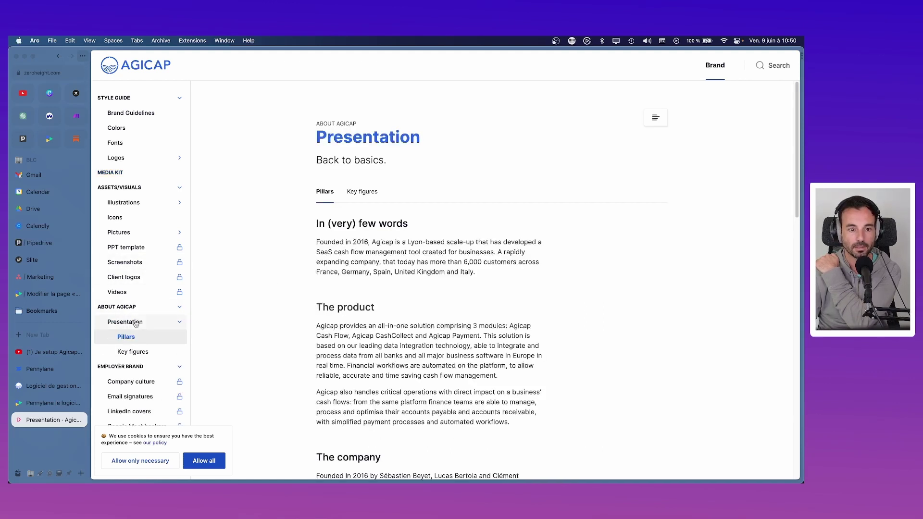
{"action": "scroll", "coordinate": [422, 319], "scroll_direction": "down", "scroll_amount": 5}
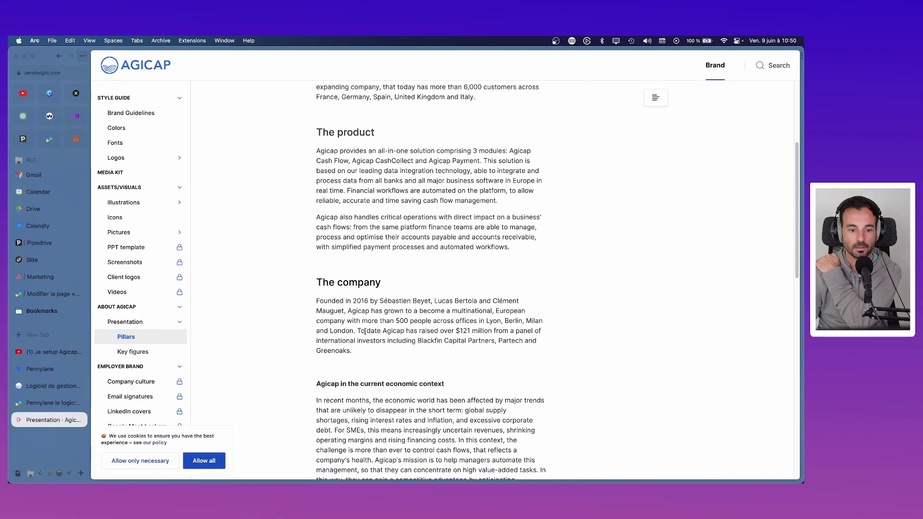
{"action": "scroll", "coordinate": [351, 330], "scroll_direction": "down", "scroll_amount": 12}
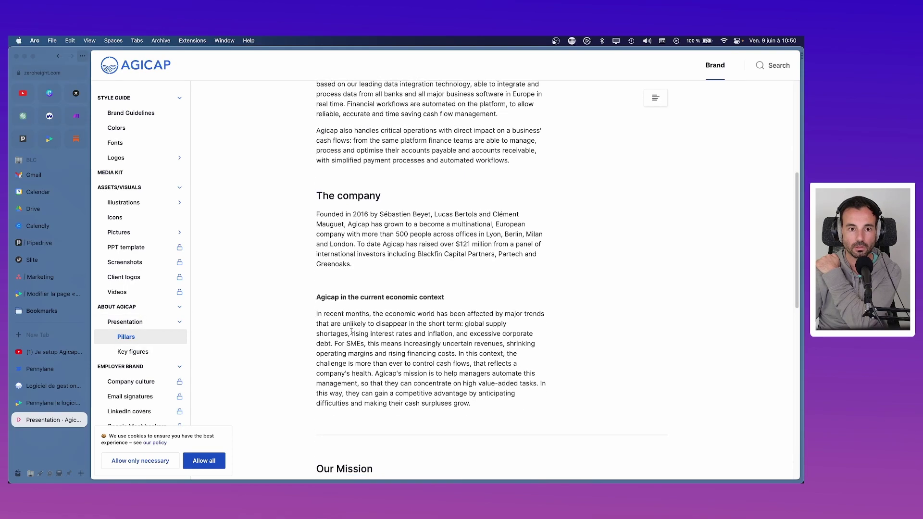
{"action": "scroll", "coordinate": [365, 329], "scroll_direction": "down", "scroll_amount": 4}
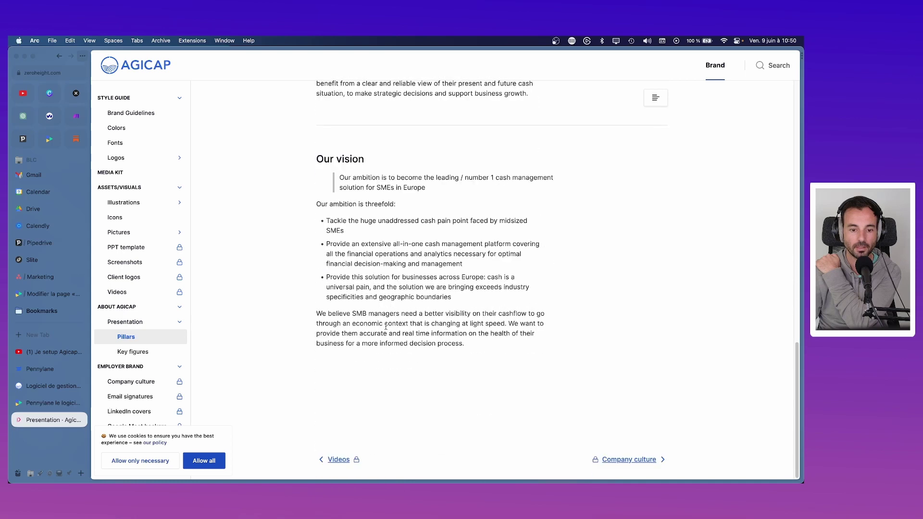
{"action": "scroll", "coordinate": [385, 326], "scroll_direction": "up", "scroll_amount": 20}
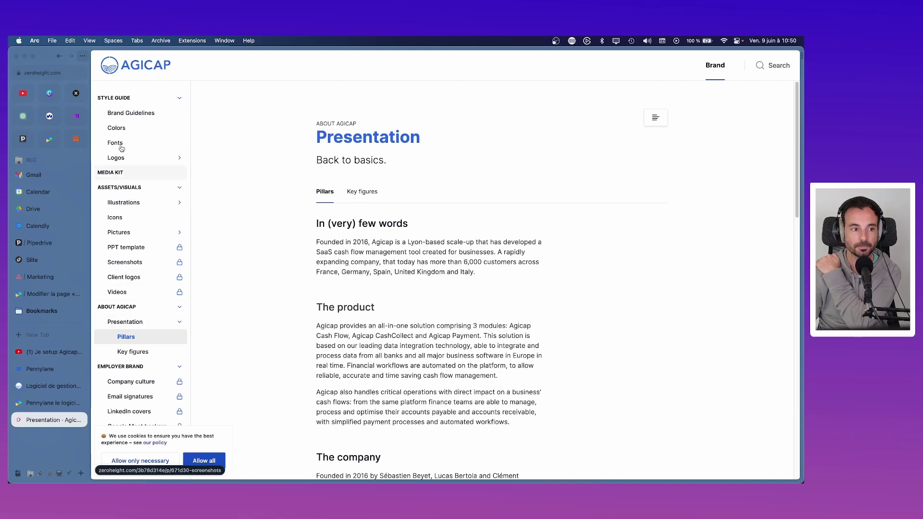
- Reopen the media kit from the Agicap Brand Platform home page and look through its pictures and product illustrations
{"action": "left_click", "coordinate": [149, 70]}
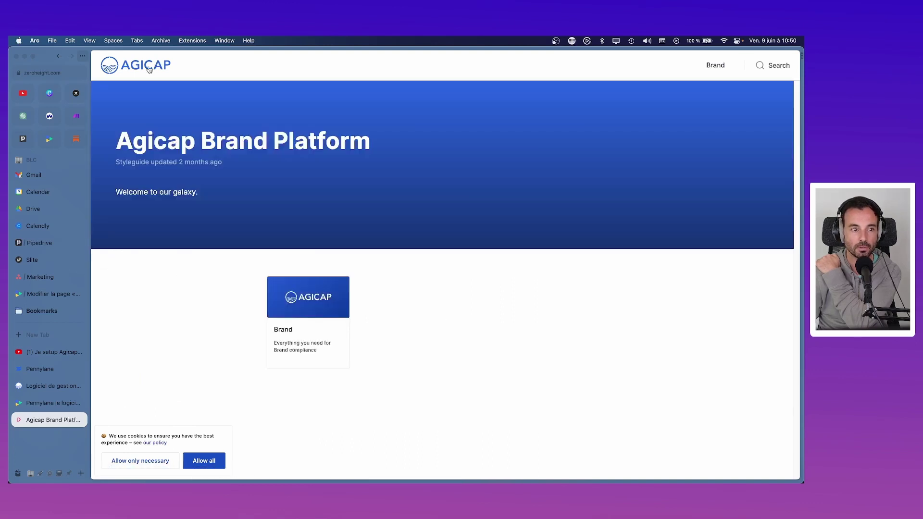
{"action": "left_click", "coordinate": [320, 330]}
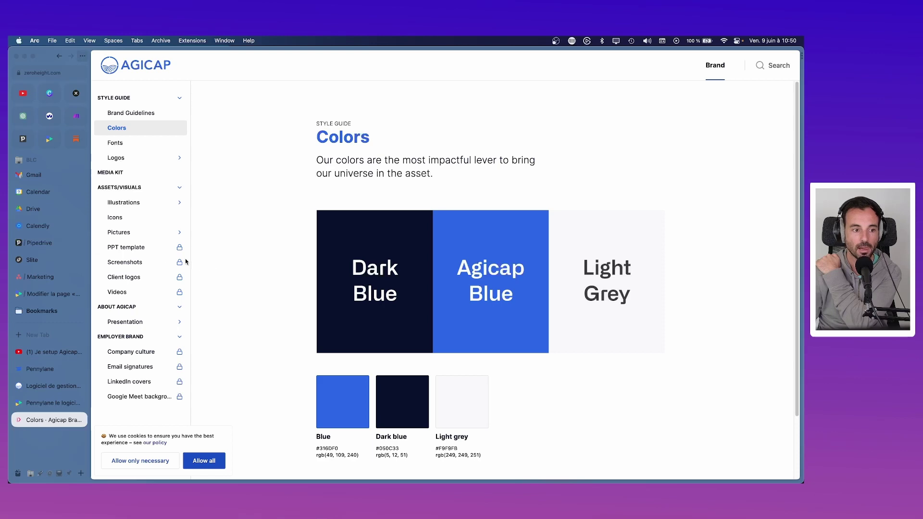
{"action": "left_click", "coordinate": [140, 176]}
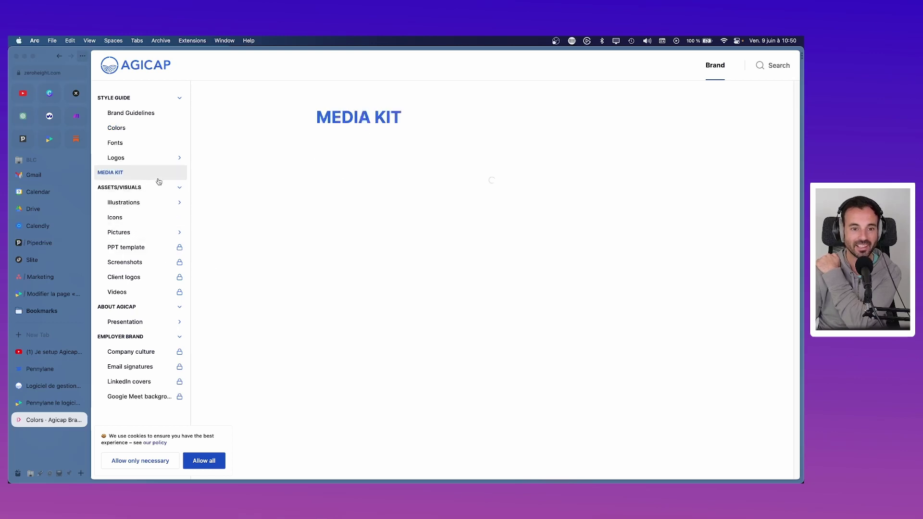
{"action": "scroll", "coordinate": [357, 250], "scroll_direction": "down", "scroll_amount": 20}
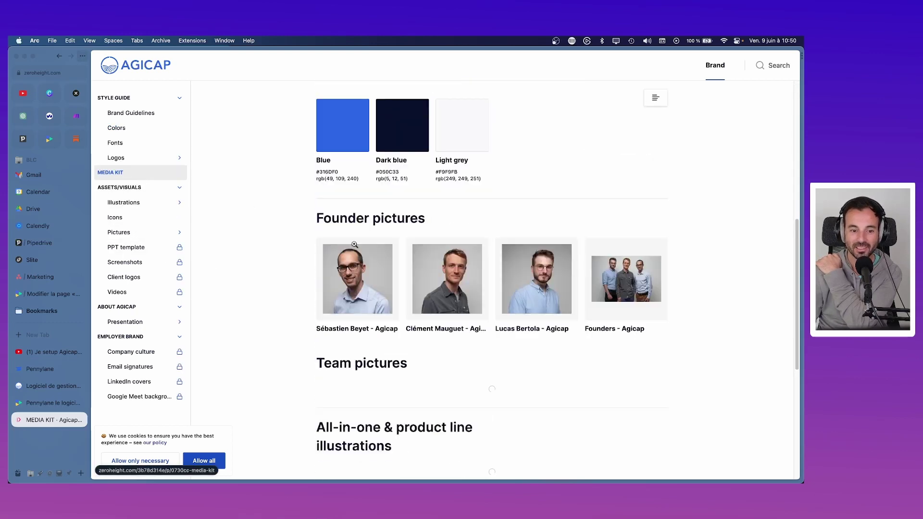
{"action": "scroll", "coordinate": [354, 244], "scroll_direction": "down", "scroll_amount": 6}
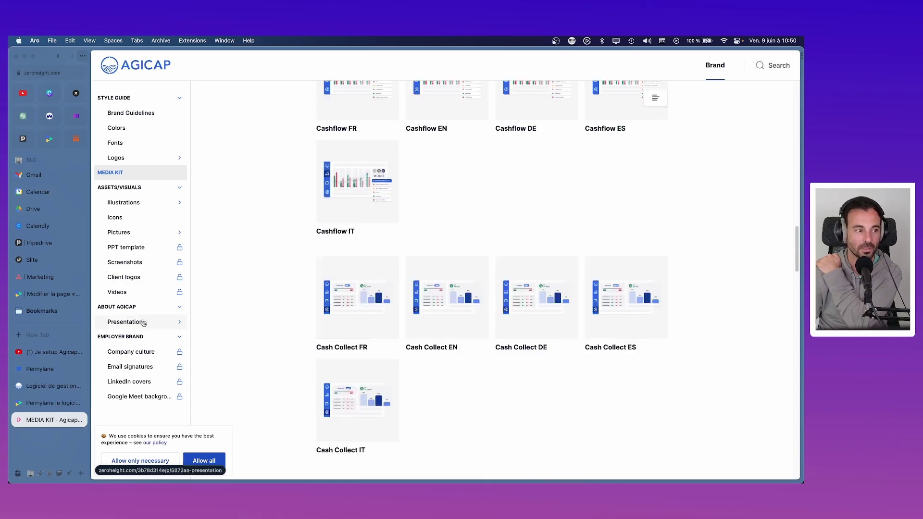
{"action": "scroll", "coordinate": [243, 299], "scroll_direction": "down", "scroll_amount": 3}
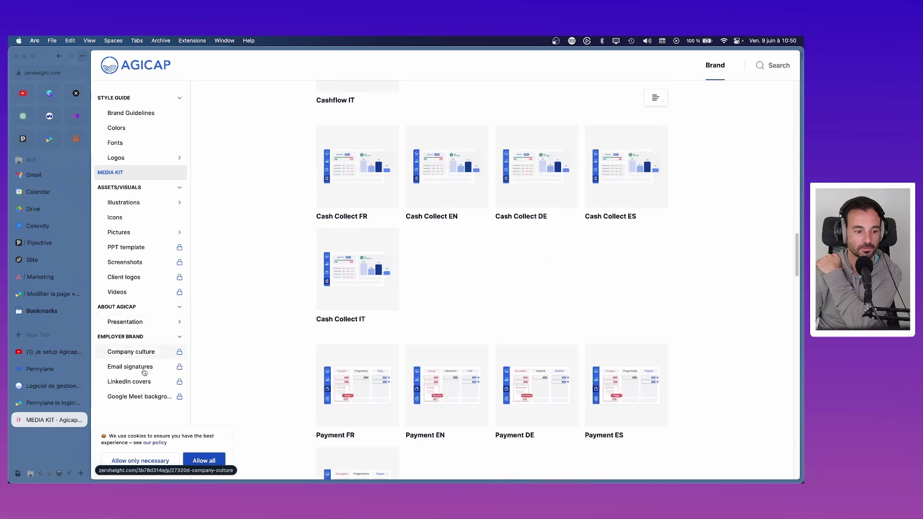
- Accept all cookies on the brand site, and open the media kit from the press page of the Agicap website
{"action": "left_click", "coordinate": [217, 459]}
{"action": "left_click", "coordinate": [56, 387]}
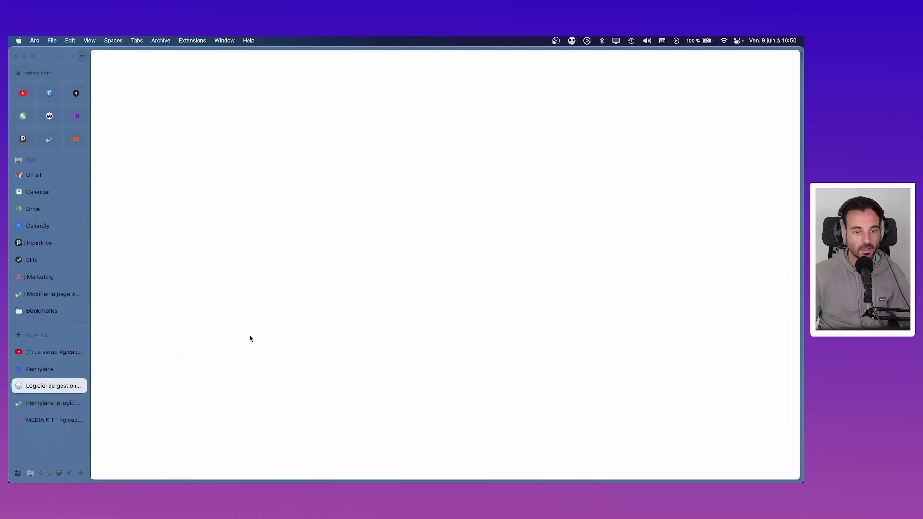
{"action": "scroll", "coordinate": [447, 213], "scroll_direction": "down", "scroll_amount": 20}
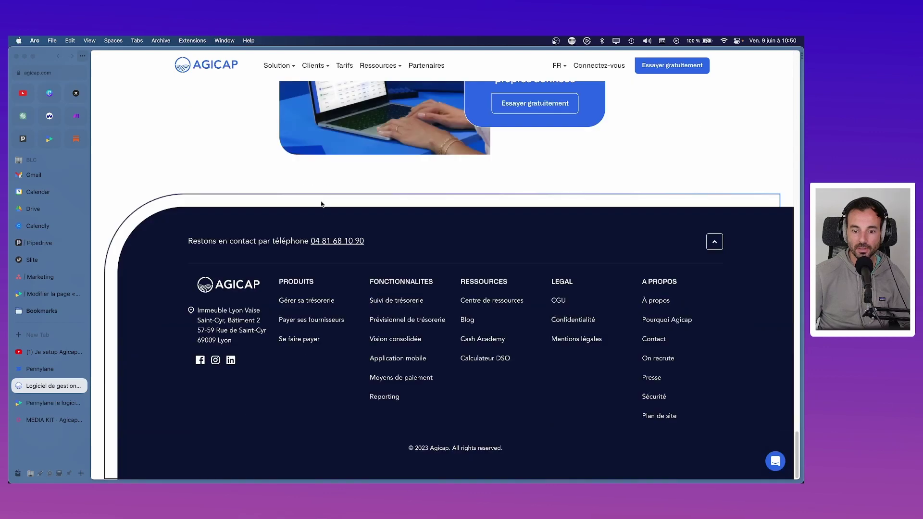
{"action": "left_click", "coordinate": [652, 383]}
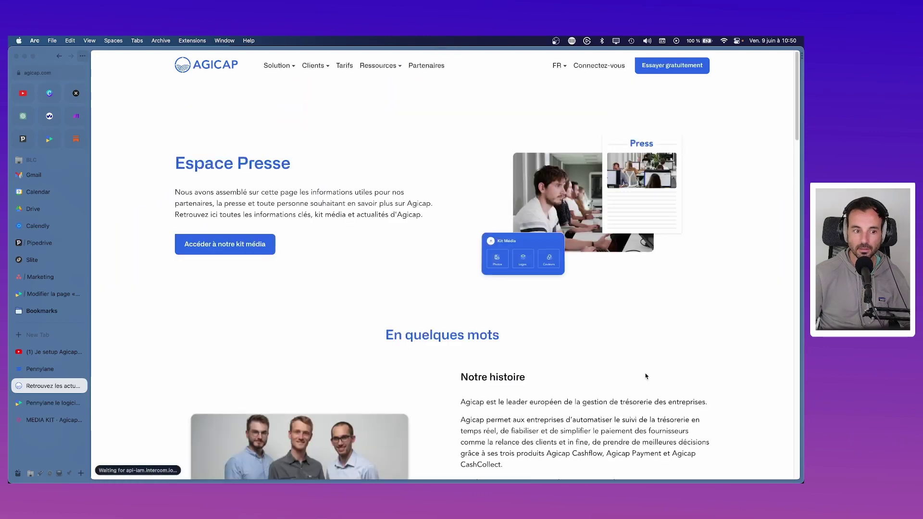
{"action": "scroll", "coordinate": [236, 252], "scroll_direction": "down", "scroll_amount": 15}
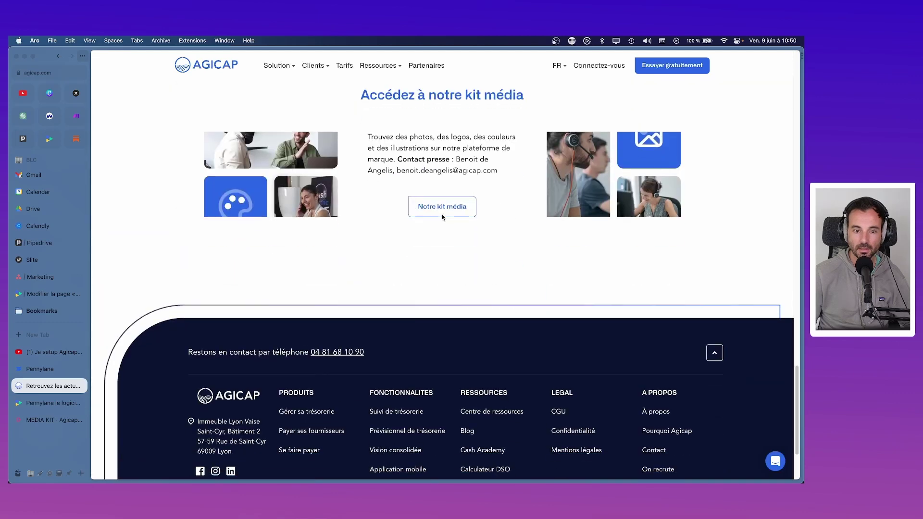
{"action": "left_click", "coordinate": [442, 208]}
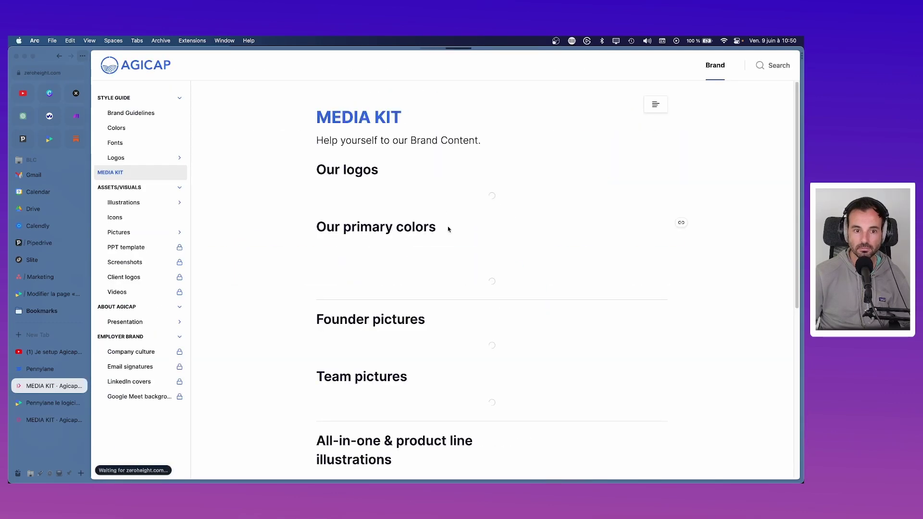
- Check the media kit's page outline and its styleguide search, leaving the search empty
{"action": "left_click", "coordinate": [653, 108]}
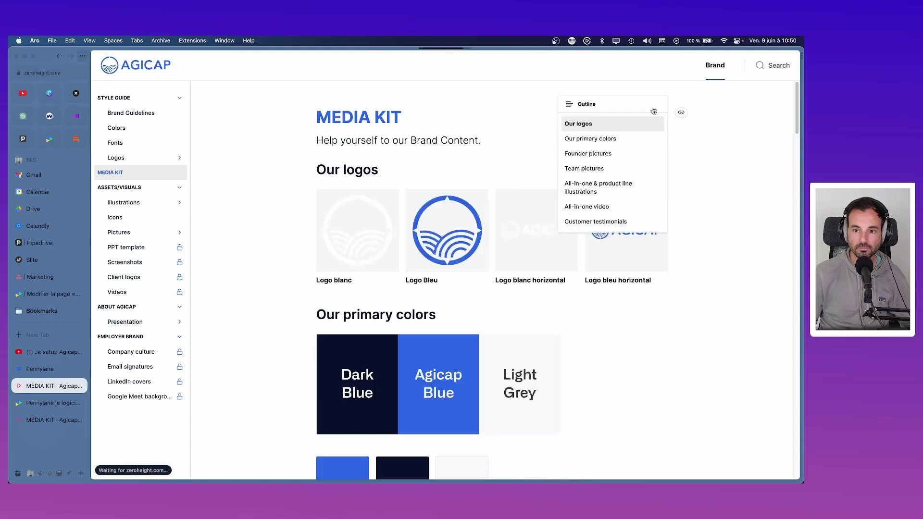
{"action": "left_click", "coordinate": [769, 66]}
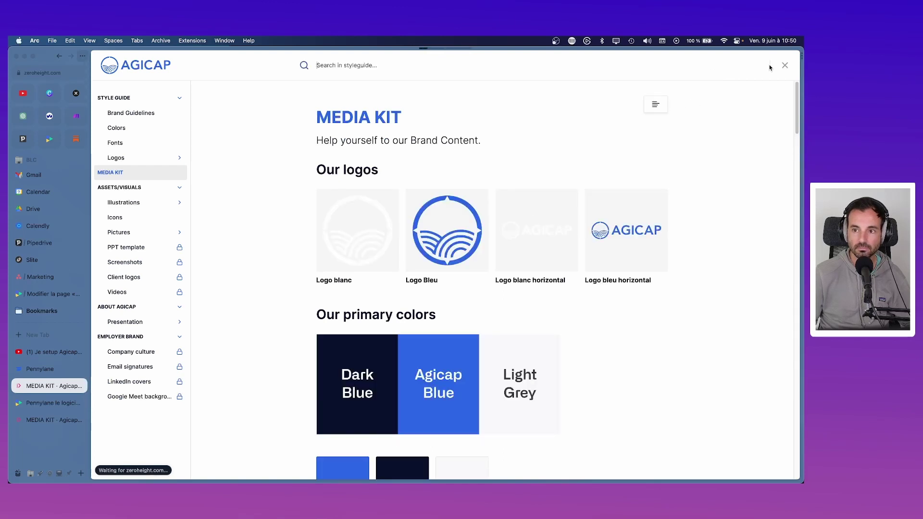
{"action": "left_click", "coordinate": [784, 65]}
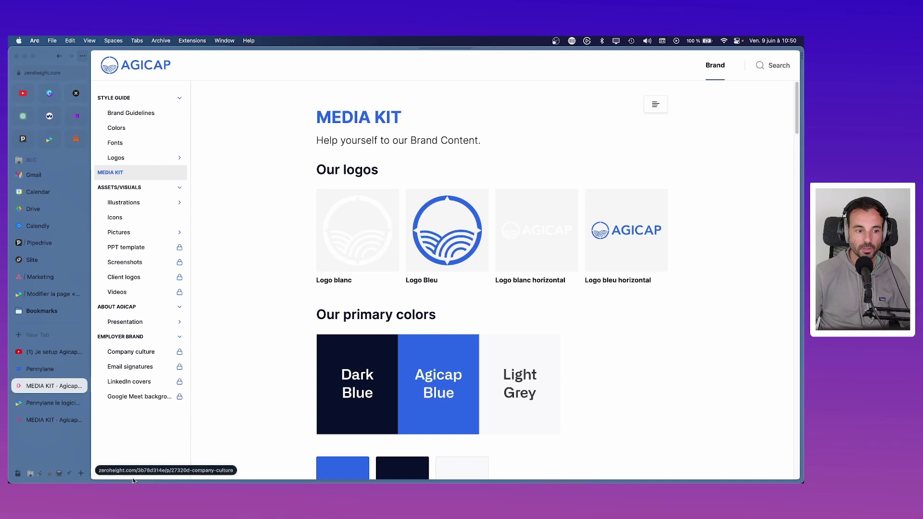
- Switch to 4K Video Downloader and Finder, and check the Capture folder in Vidéos for the downloaded Agicap video
{"action": "mouse_move", "coordinate": [276, 478]}
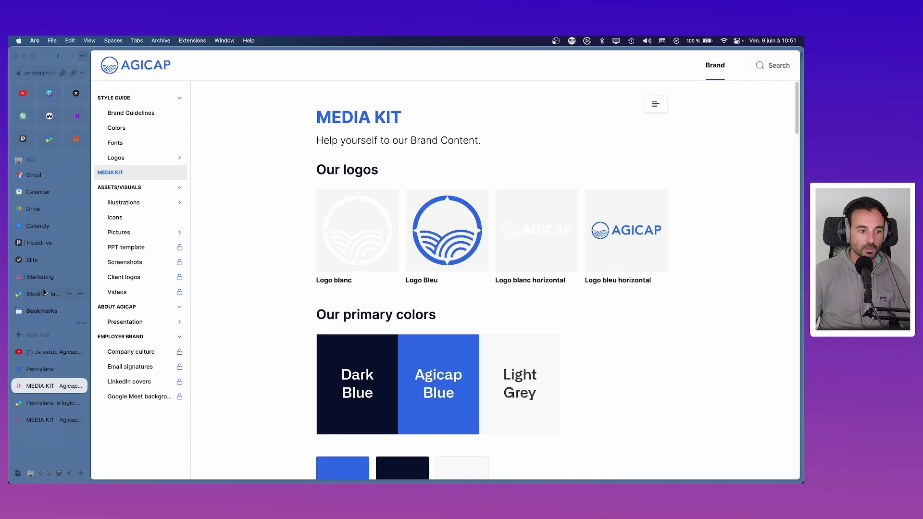
{"action": "key", "text": "super+Tab"}
{"action": "key", "text": "super+Tab"}
{"action": "key", "text": "super+Tab"}
{"action": "key", "text": "super+Tab"}
{"action": "key", "text": "super+Tab"}
{"action": "key", "text": "super+Tab"}
{"action": "key", "text": "super+Tab"}
{"action": "key", "text": "super+Tab"}
{"action": "key", "text": "super+Tab"}
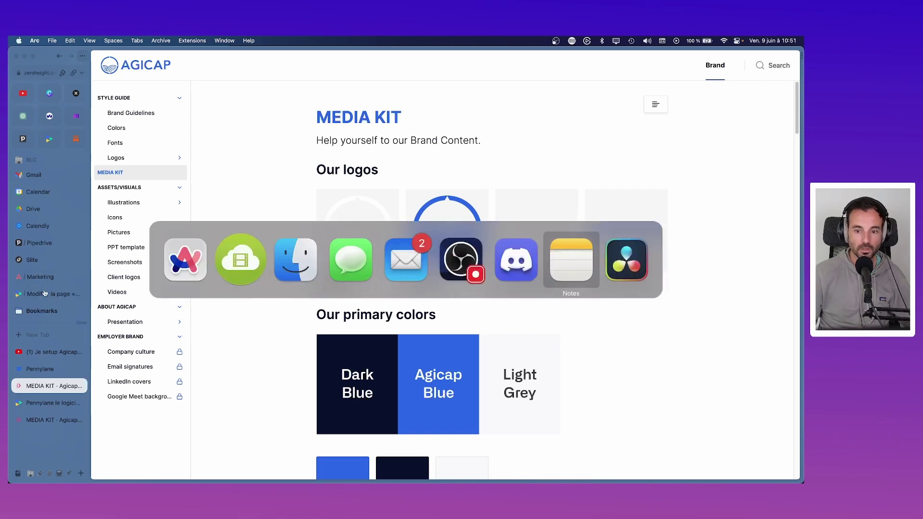
{"action": "key", "text": "super+Tab"}
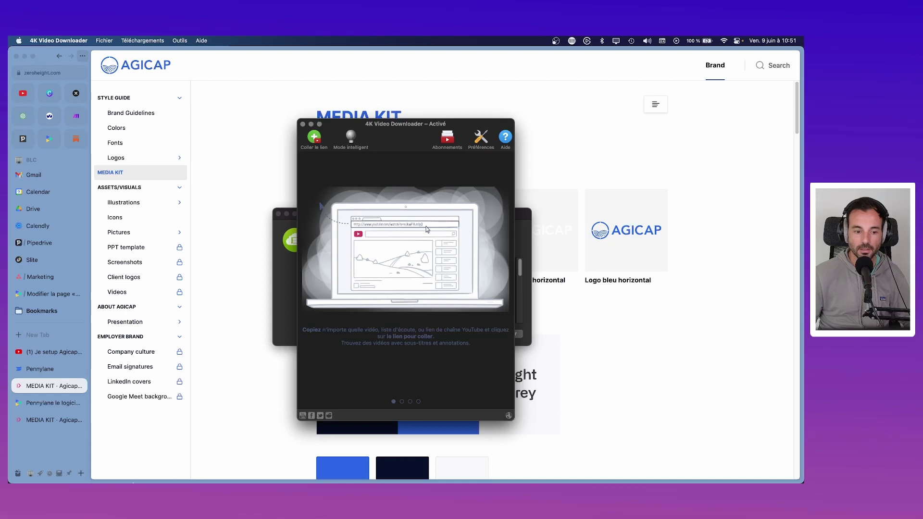
{"action": "left_click", "coordinate": [82, 464]}
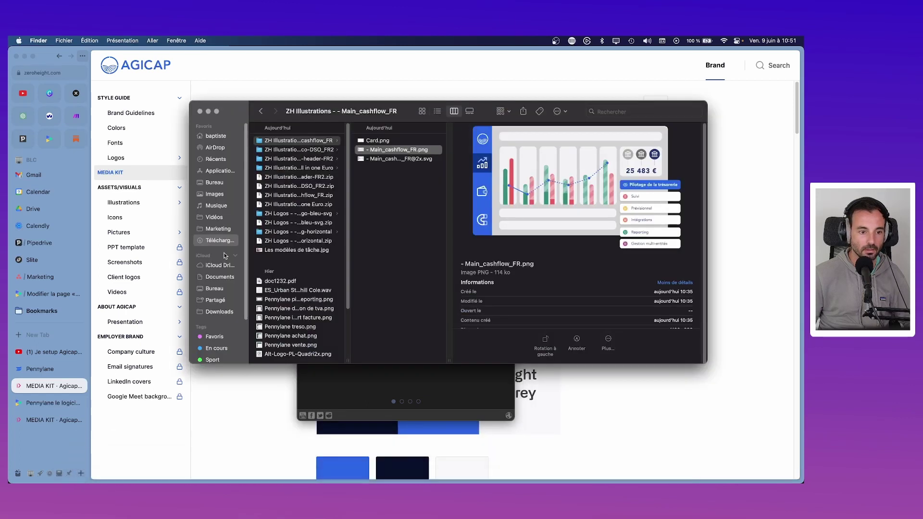
{"action": "left_click", "coordinate": [217, 219]}
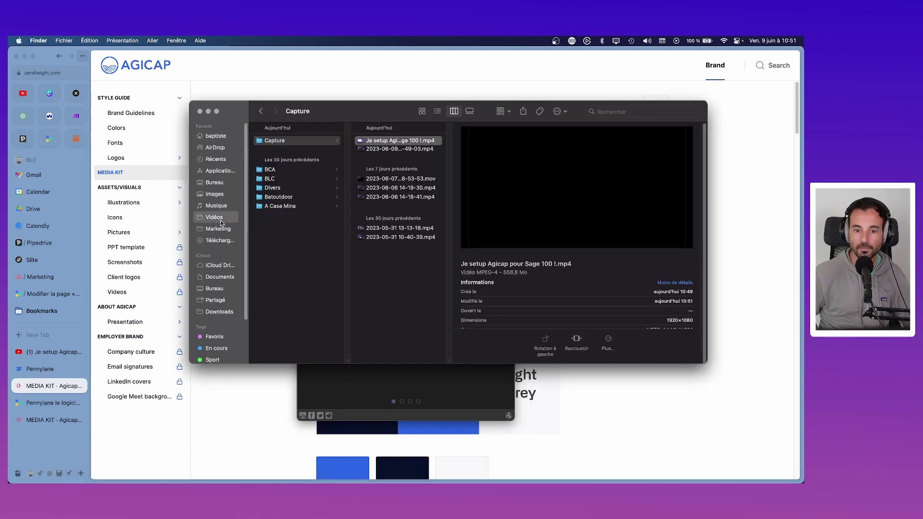
- Switch to Wistia and delete the media "Je setup Agicap pour Sage 100 !" from the Pennylane project
{"action": "left_click", "coordinate": [51, 380]}
{"action": "left_click", "coordinate": [40, 368]}
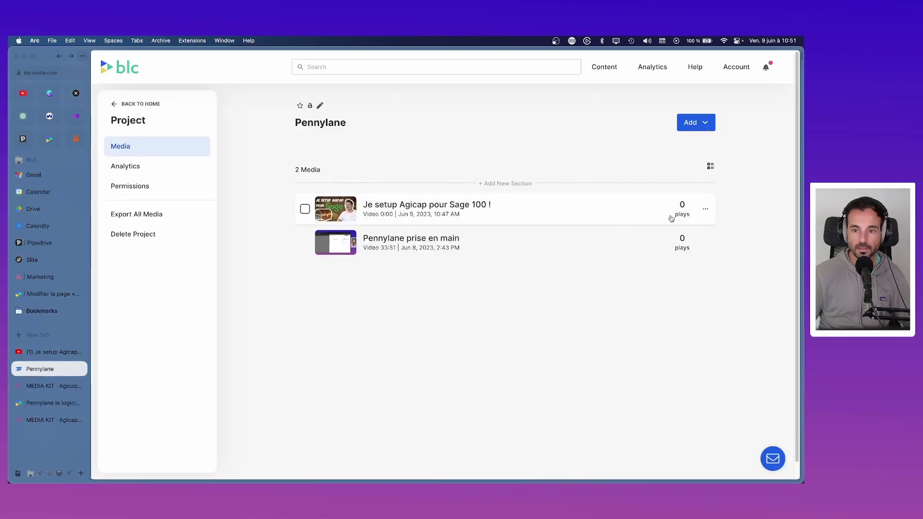
{"action": "left_click", "coordinate": [705, 209]}
{"action": "left_click", "coordinate": [667, 305]}
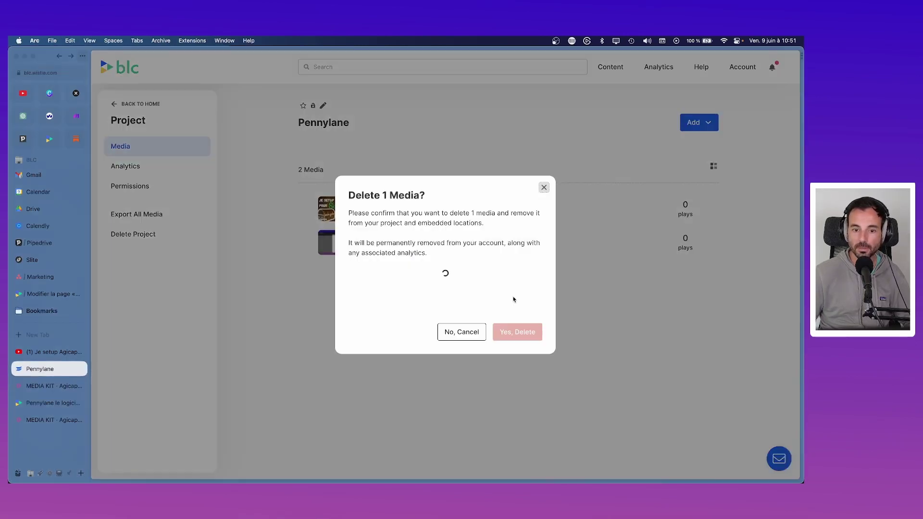
{"action": "left_click", "coordinate": [483, 310]}
{"action": "left_click", "coordinate": [519, 332]}
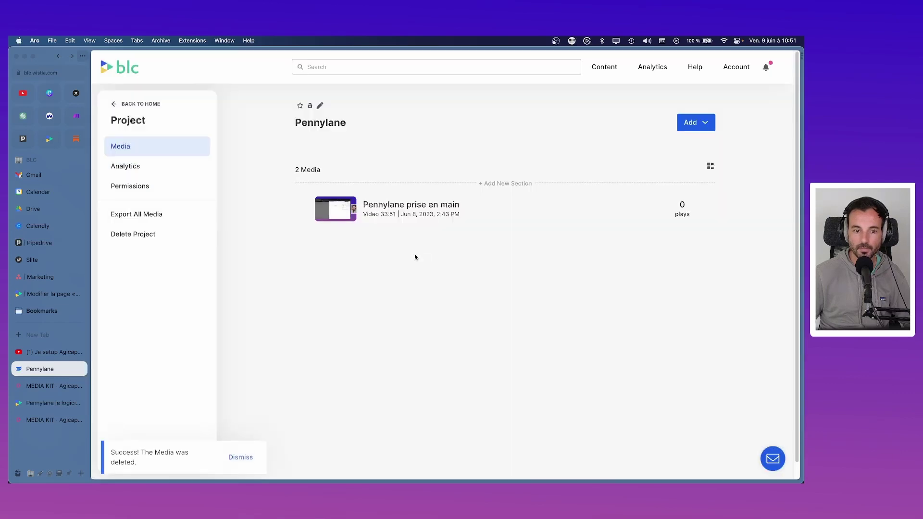
- Upload "Je setup Agicap pour Sage 100 !.mp4" from Finder's Capture folder to the Agicap project in Wistia
{"action": "left_click", "coordinate": [120, 104]}
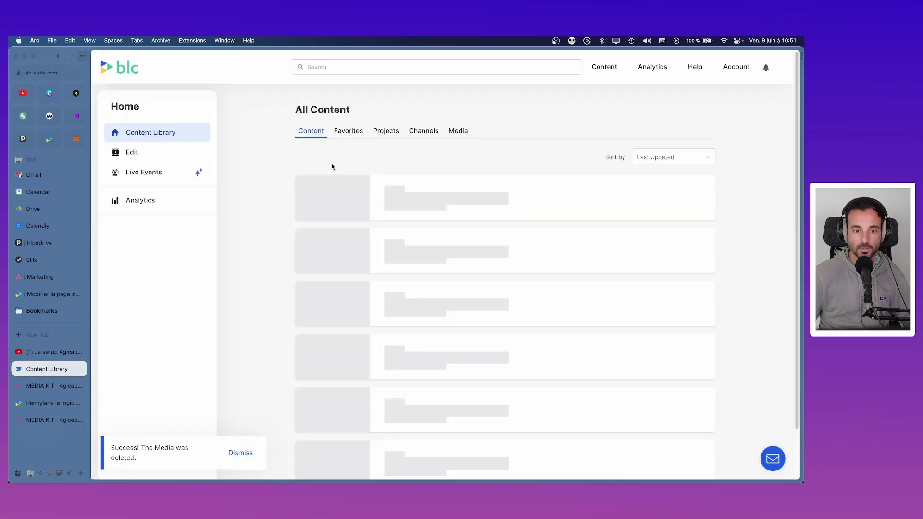
{"action": "left_click", "coordinate": [402, 257]}
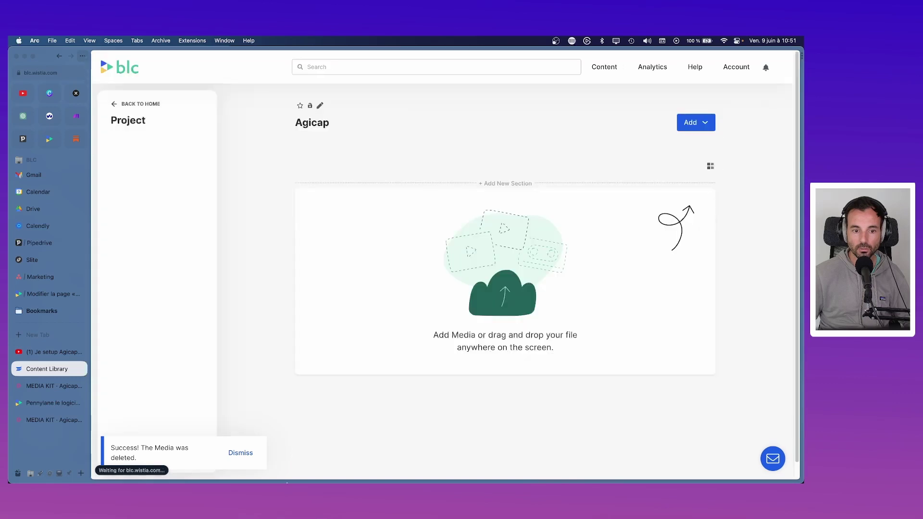
{"action": "left_click", "coordinate": [87, 465]}
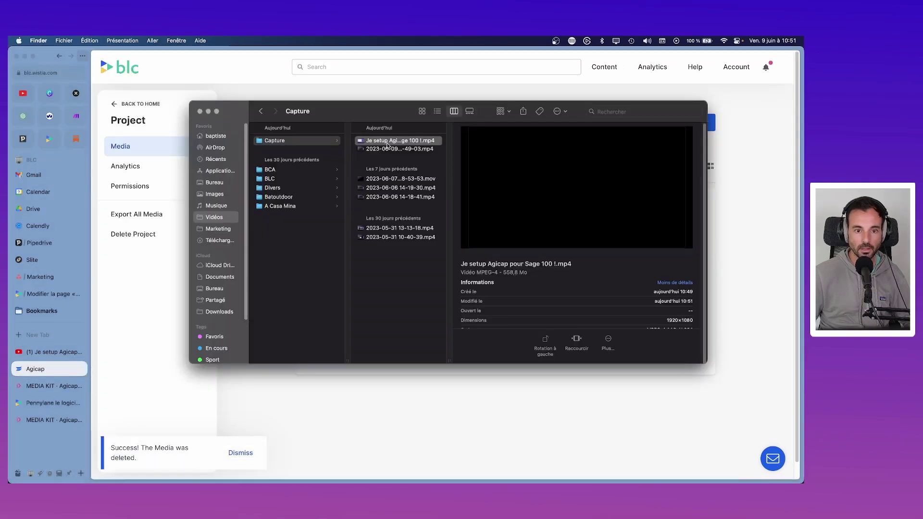
{"action": "left_click_drag", "start_coordinate": [387, 145], "coordinate": [464, 247]}
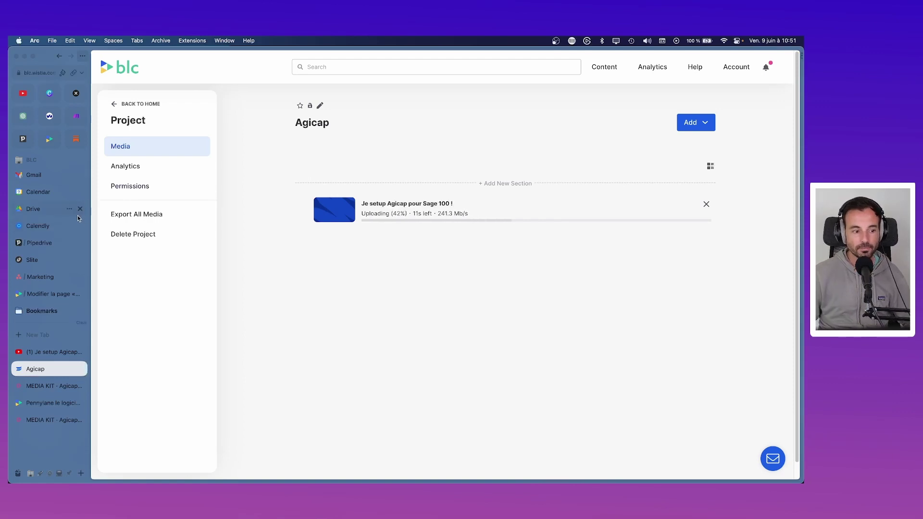
{"action": "left_click", "coordinate": [53, 403]}
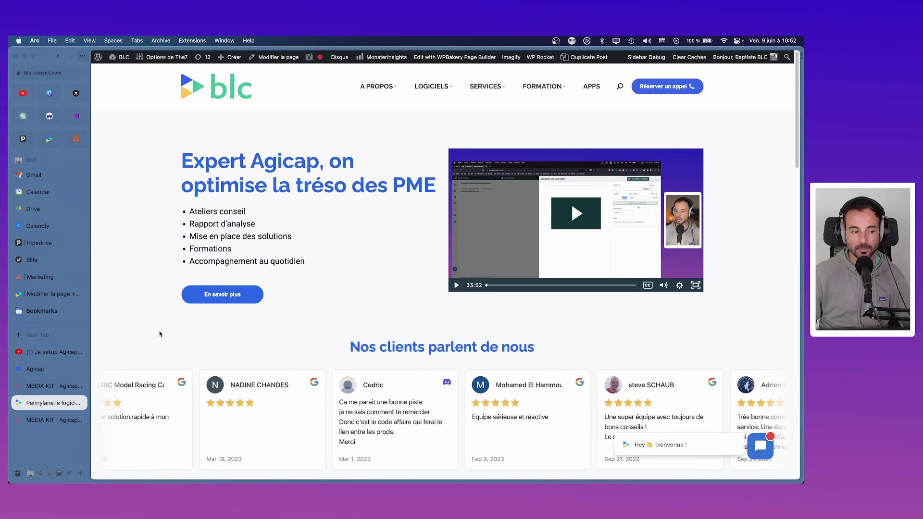
{"action": "left_click", "coordinate": [48, 369]}
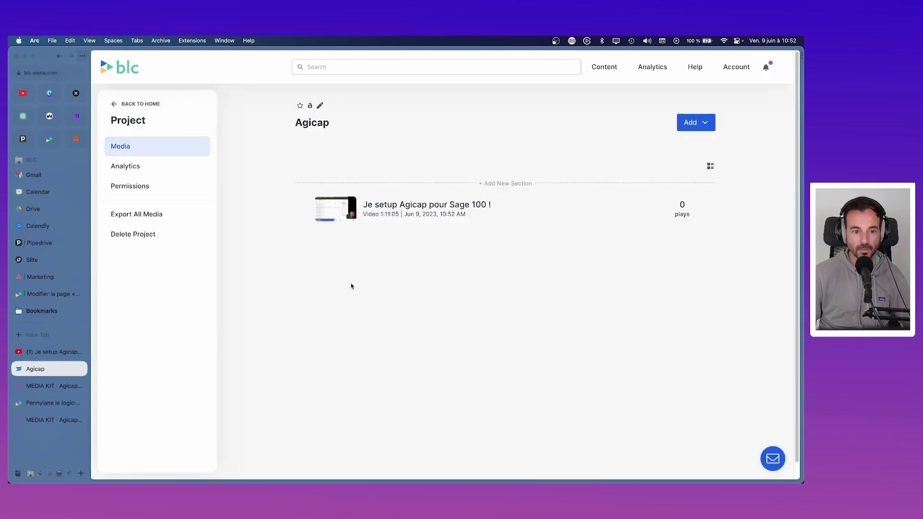
- Order an automated French transcript for the uploaded Agicap video, with automatic enabling of captions turned off
{"action": "left_click", "coordinate": [419, 207]}
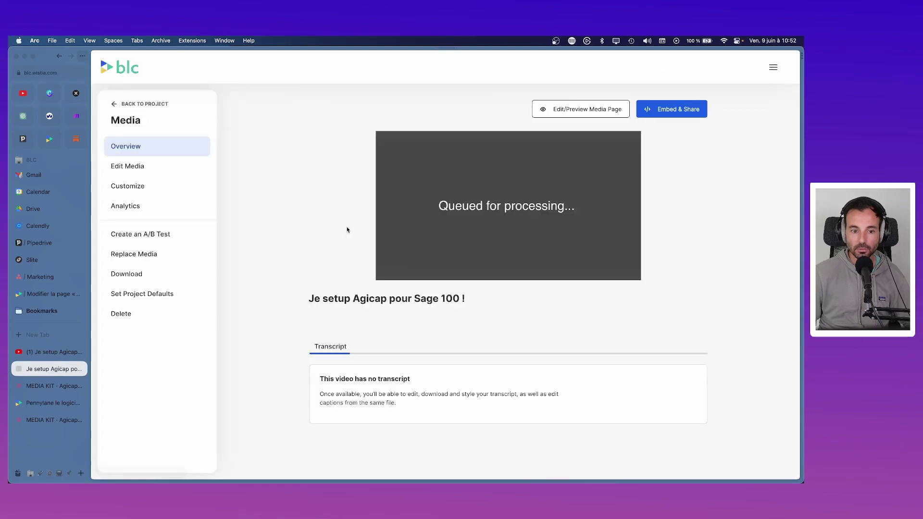
{"action": "left_click", "coordinate": [346, 414]}
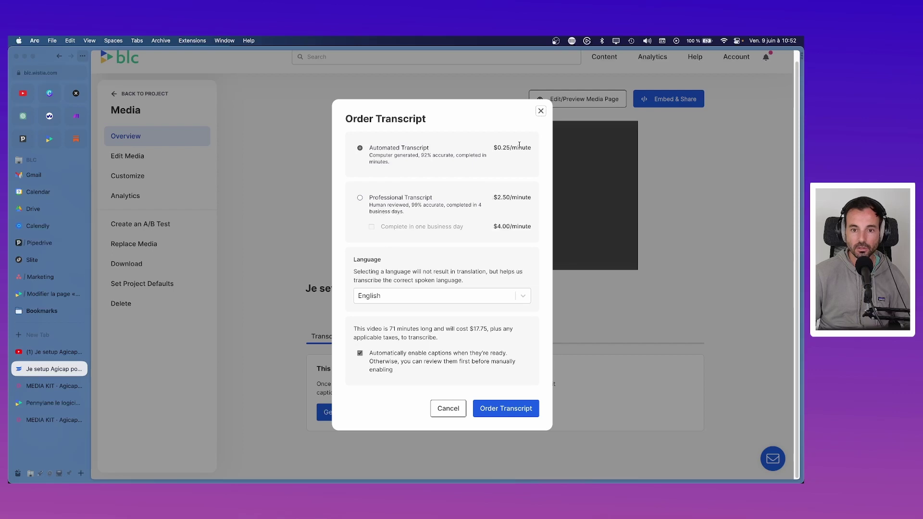
{"action": "left_click", "coordinate": [523, 296]}
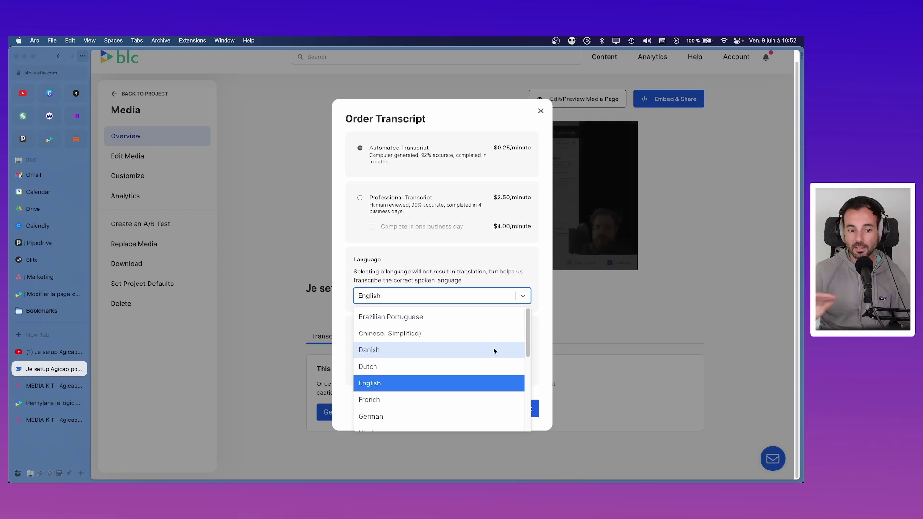
{"action": "left_click", "coordinate": [399, 400]}
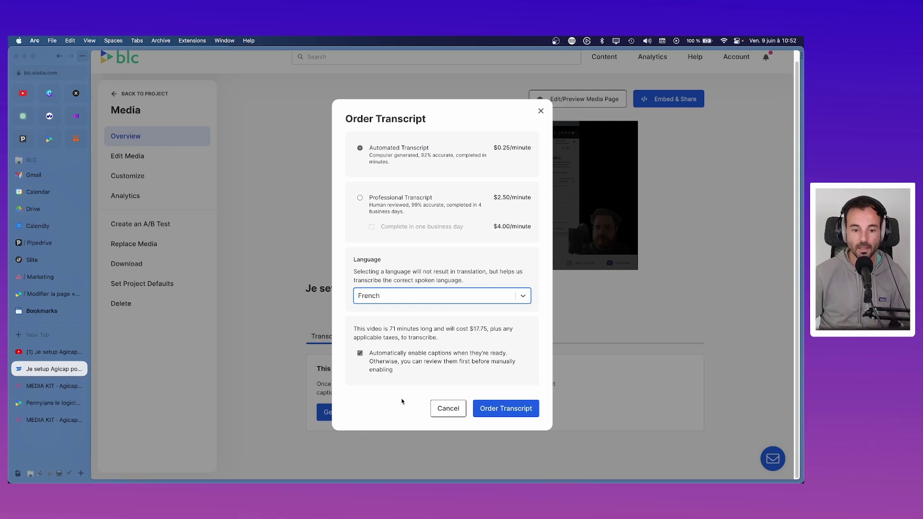
{"action": "left_click", "coordinate": [359, 354]}
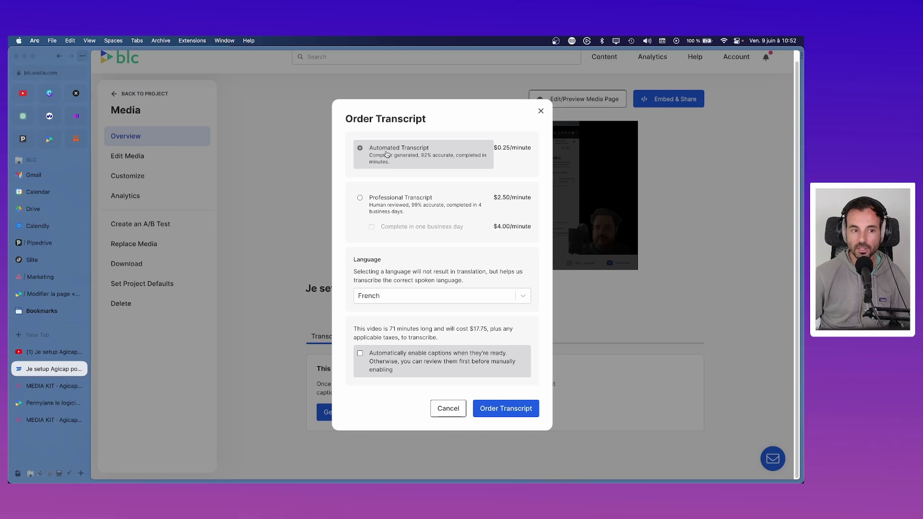
{"action": "left_click", "coordinate": [497, 412]}
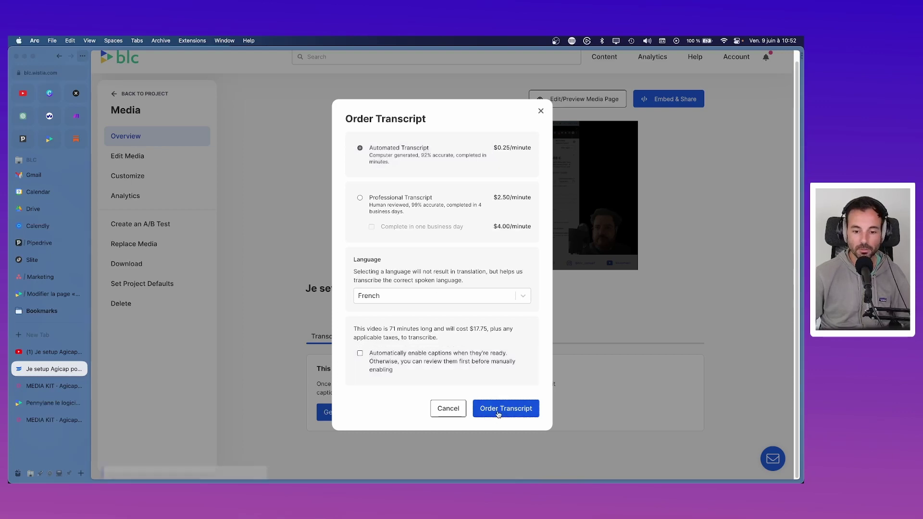
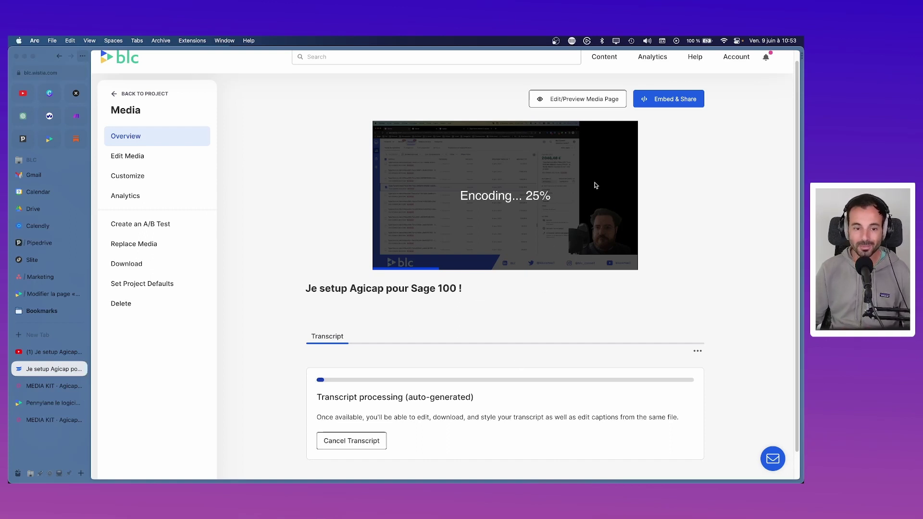
- Copy the video's inline embed code and replace the raw HTML element's code with it on the Partenaires Agicap page in WordPress
{"action": "left_click", "coordinate": [668, 99]}
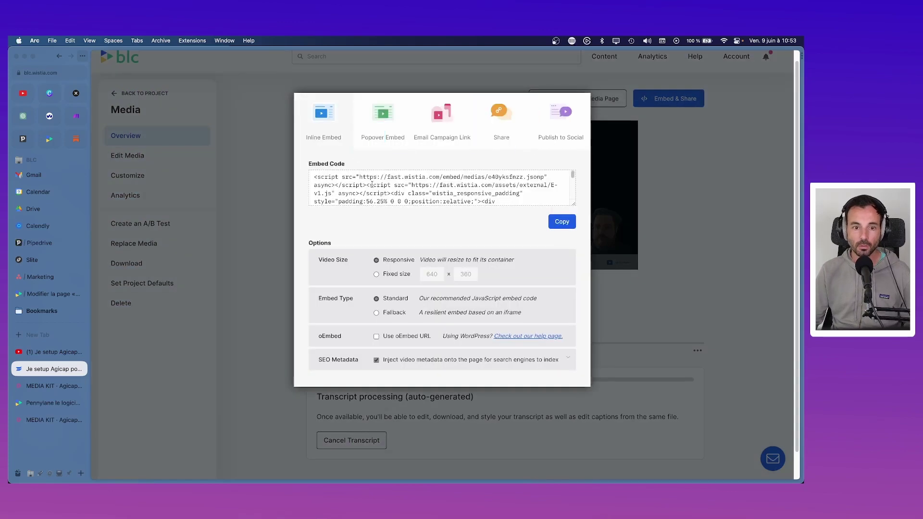
{"action": "left_click", "coordinate": [562, 222]}
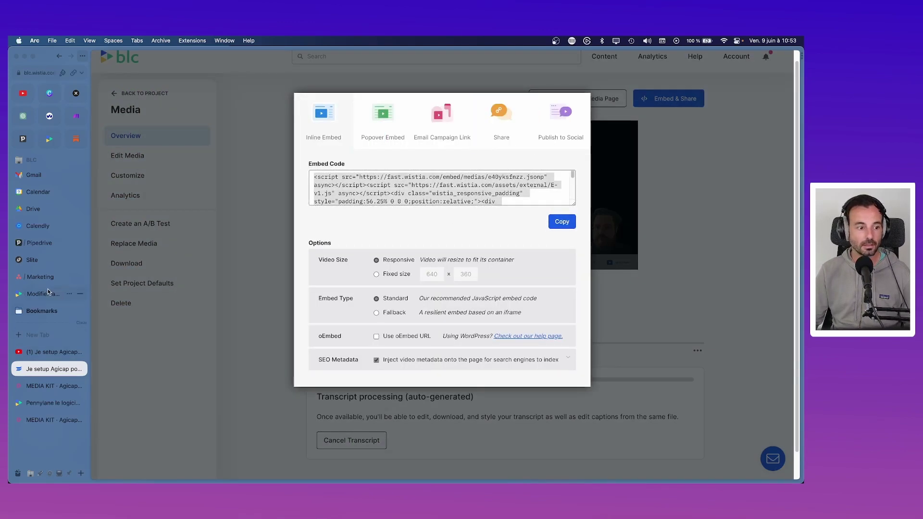
{"action": "left_click", "coordinate": [47, 293]}
{"action": "left_click", "coordinate": [216, 368]}
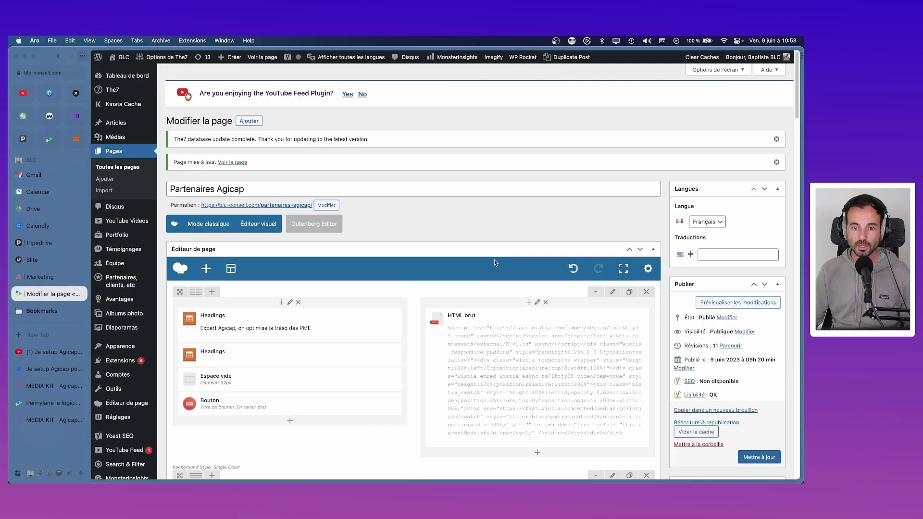
{"action": "left_click", "coordinate": [545, 379]}
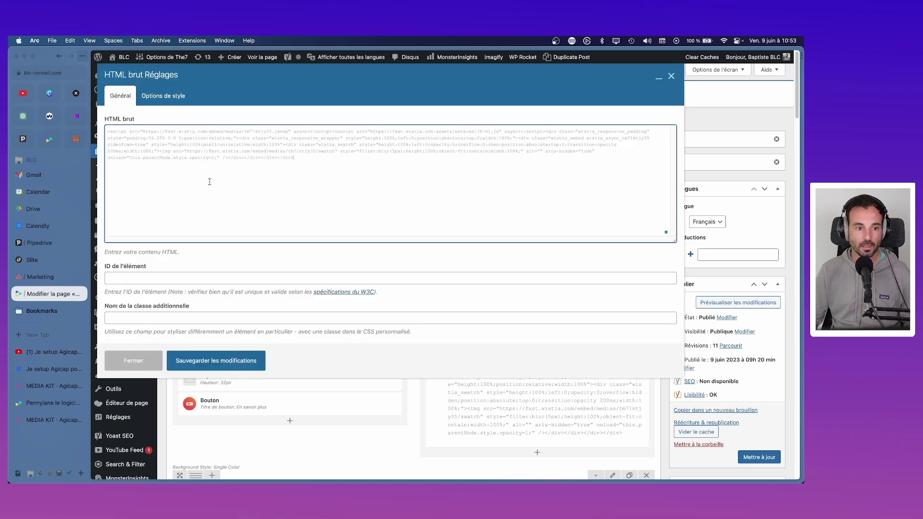
{"action": "key", "text": "super+a"}
{"action": "key", "text": "super+v"}
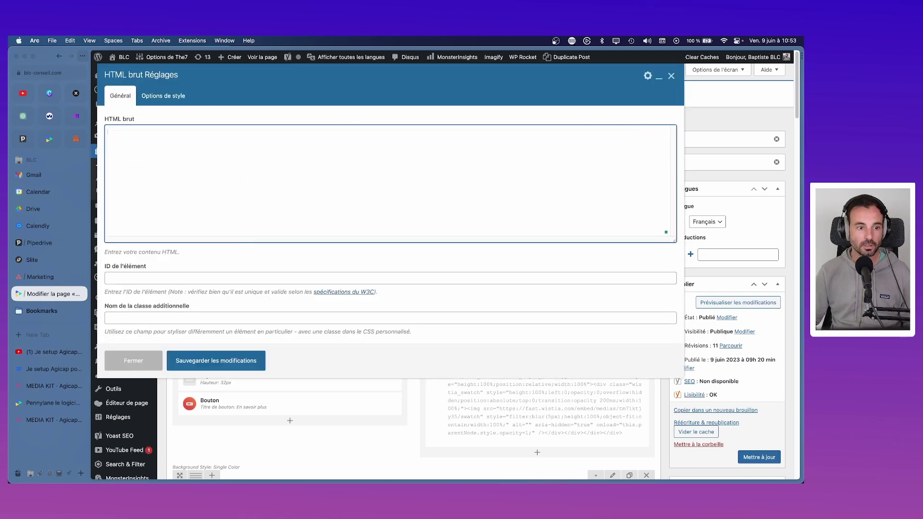
{"action": "left_click", "coordinate": [229, 364]}
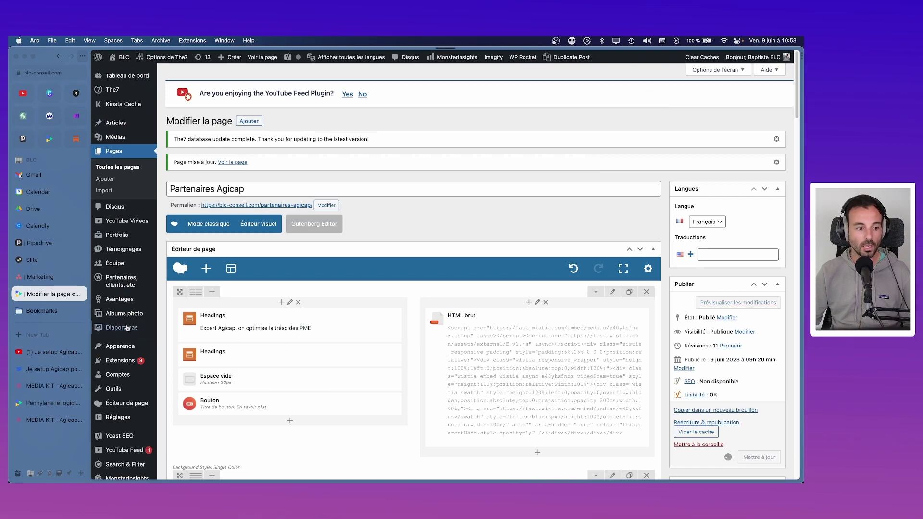
- Open the video's customization options in Wistia, and copy the Blue hex code #316DF0 from the Agicap media kit
{"action": "left_click", "coordinate": [39, 369]}
{"action": "left_click", "coordinate": [611, 240]}
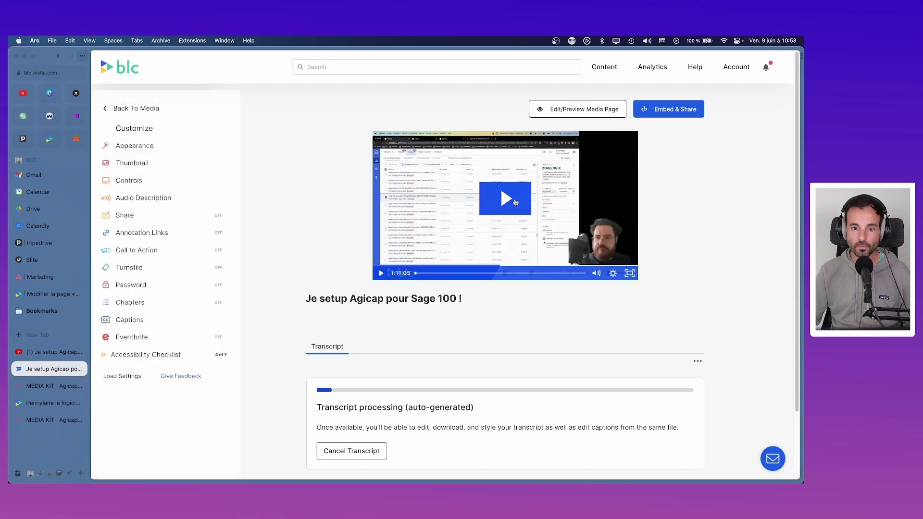
{"action": "left_click", "coordinate": [65, 379]}
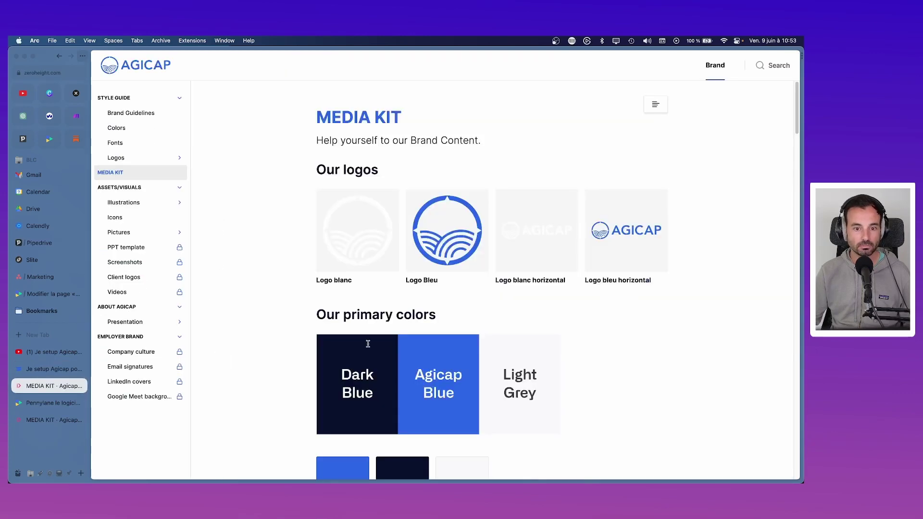
{"action": "scroll", "coordinate": [431, 271], "scroll_direction": "down", "scroll_amount": 3}
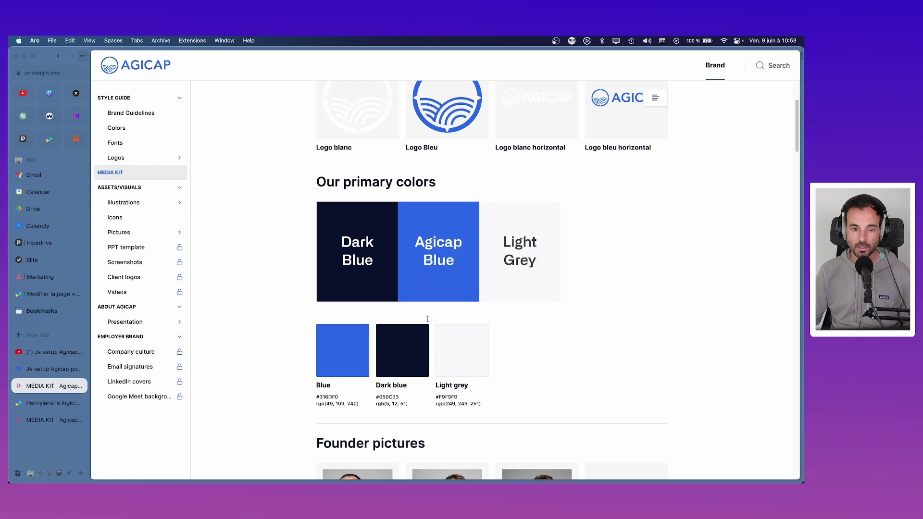
{"action": "left_click", "coordinate": [331, 398]}
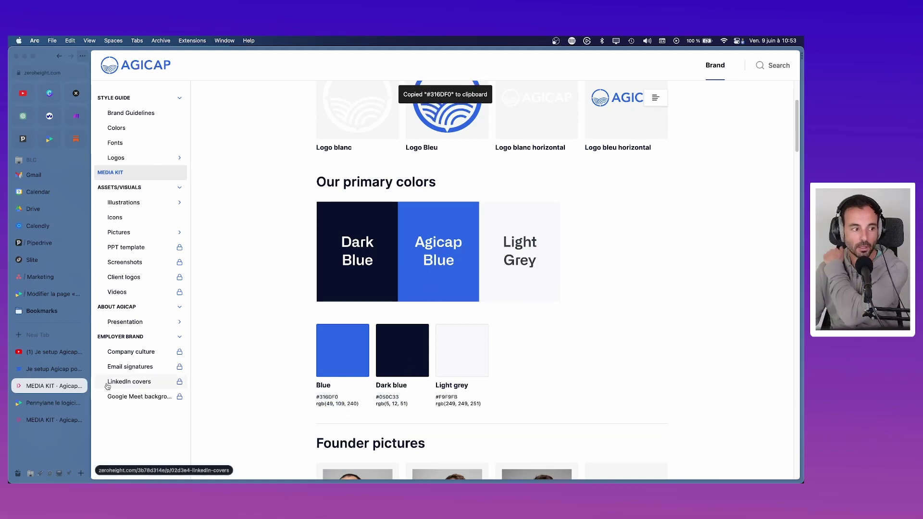
- Return to Wistia and paste the copied Agicap blue #316DF0 as the video's player color
{"action": "left_click", "coordinate": [50, 368]}
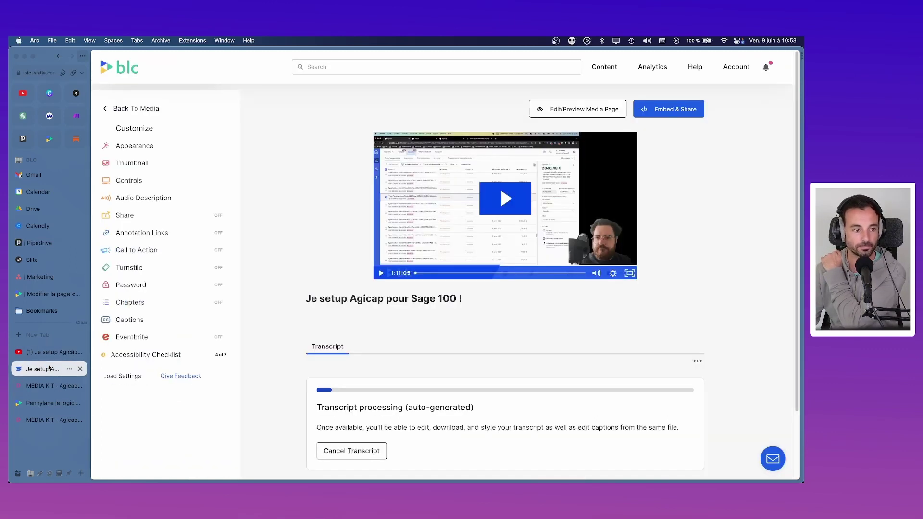
{"action": "left_click", "coordinate": [137, 150]}
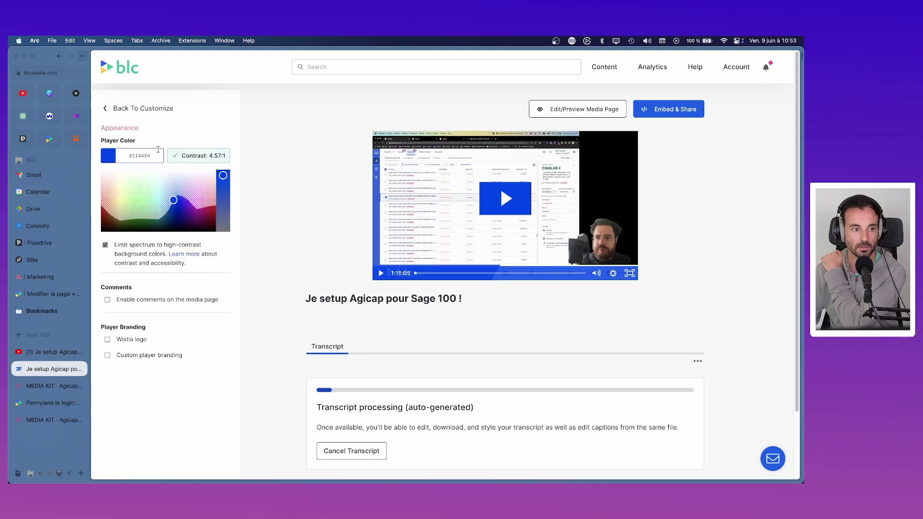
{"action": "double_click", "coordinate": [147, 156]}
{"action": "type", "text": "104ed5"}
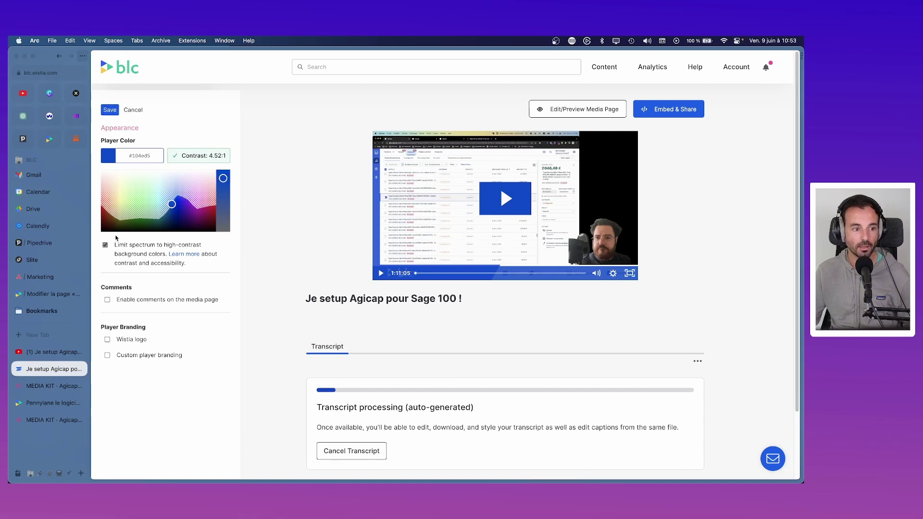
- Compare the player color with and without the high-contrast limit, keep the limit enabled with #104ed5, and save the appearance
{"action": "left_click", "coordinate": [105, 246]}
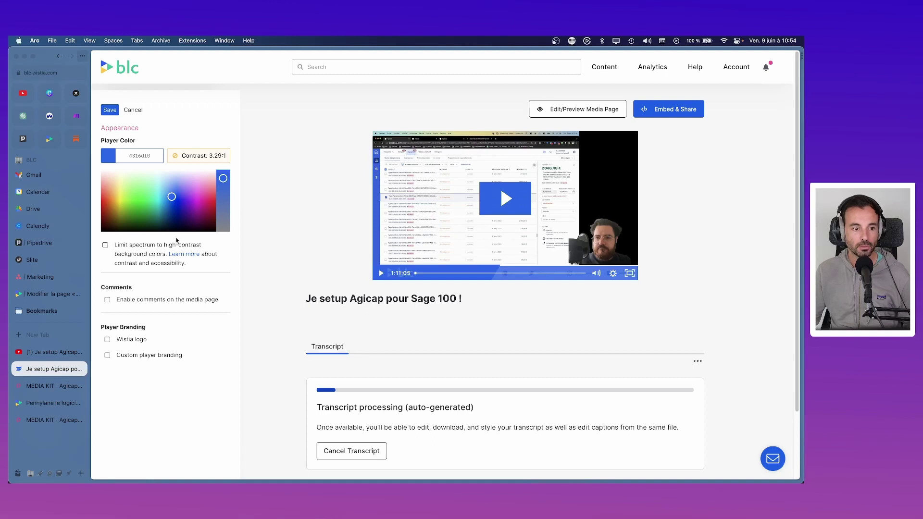
{"action": "left_click", "coordinate": [105, 245]}
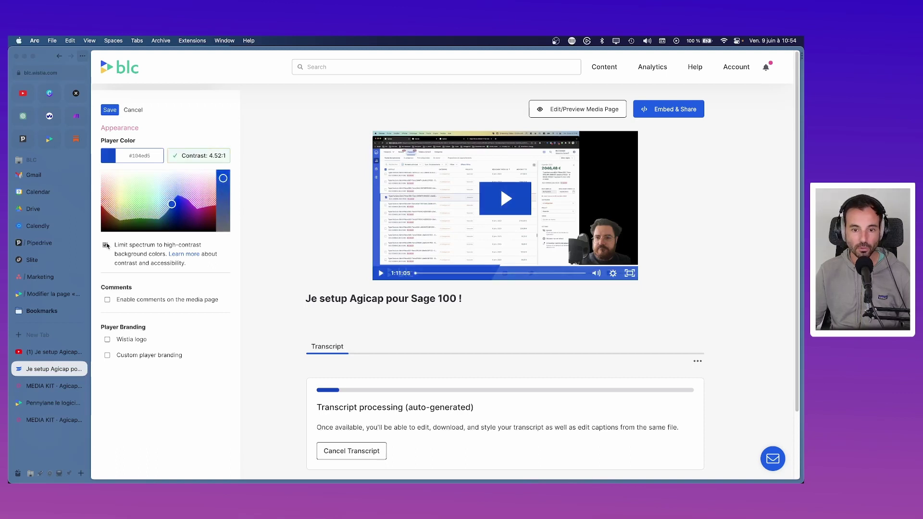
{"action": "left_click", "coordinate": [105, 245]}
{"action": "left_click", "coordinate": [105, 245]}
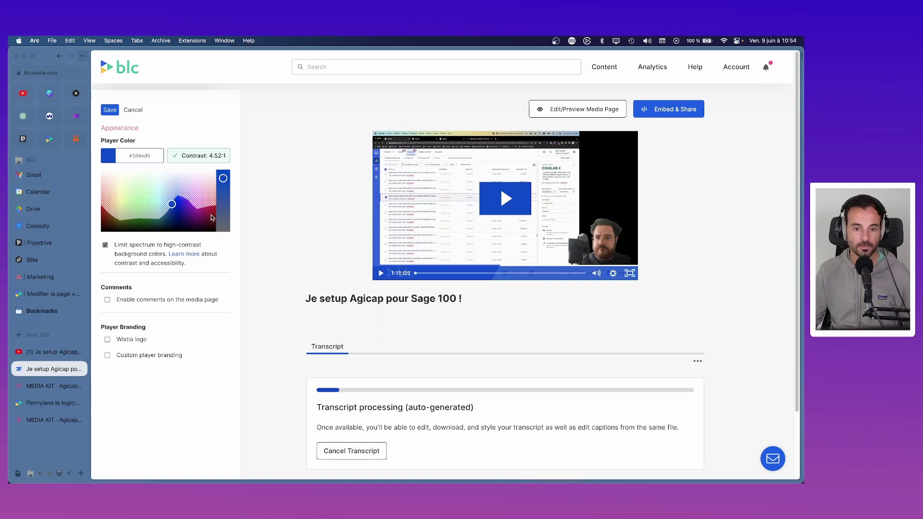
{"action": "left_click", "coordinate": [110, 110]}
{"action": "mouse_move", "coordinate": [208, 196]}
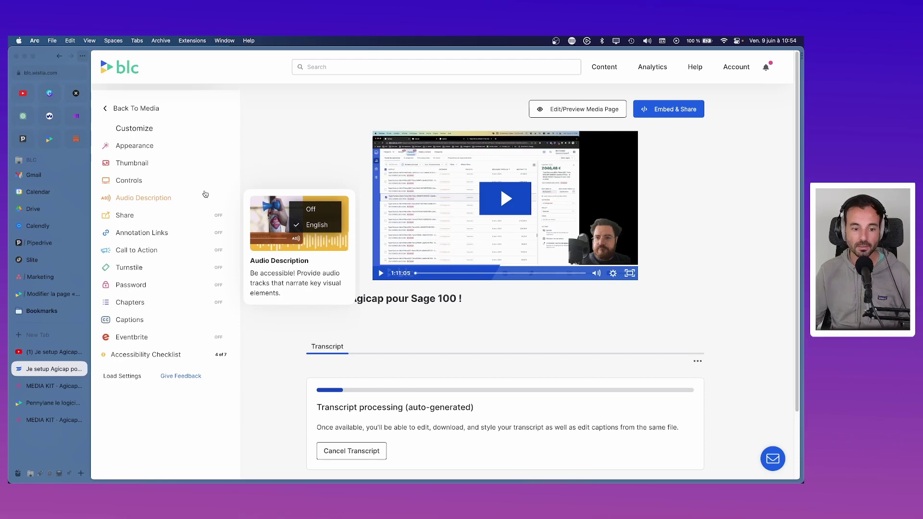
{"action": "scroll", "coordinate": [453, 281], "scroll_direction": "down", "scroll_amount": 3}
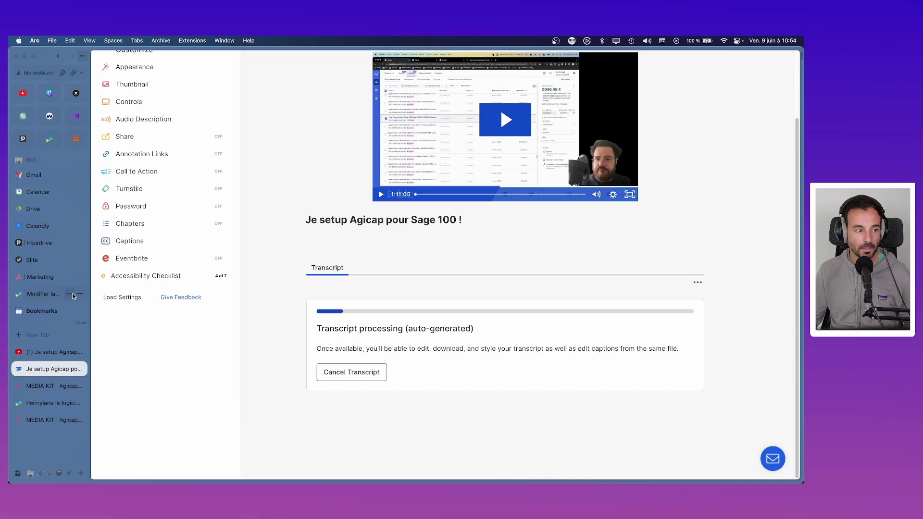
- Update the Partenaires Agicap page in WordPress, try to change its permalink slug to partenaire-agicap, and update the page again
{"action": "left_click", "coordinate": [53, 294]}
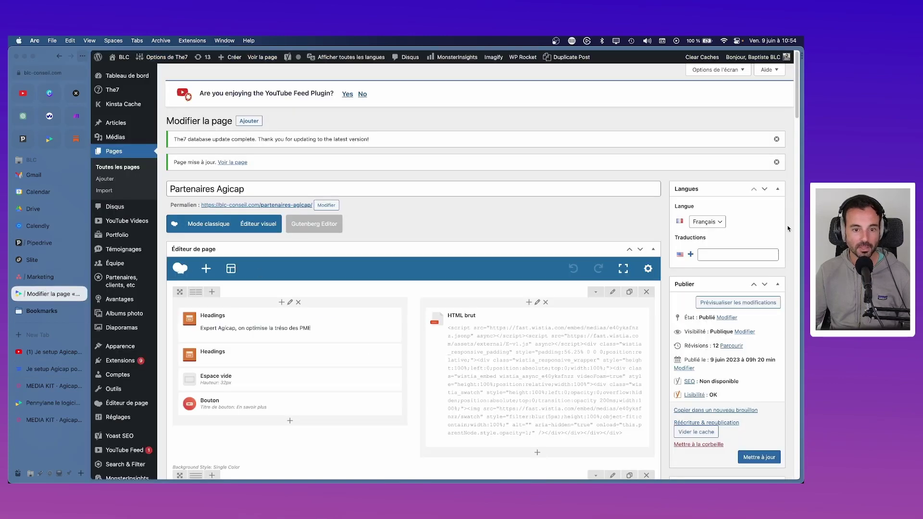
{"action": "left_click", "coordinate": [759, 457]}
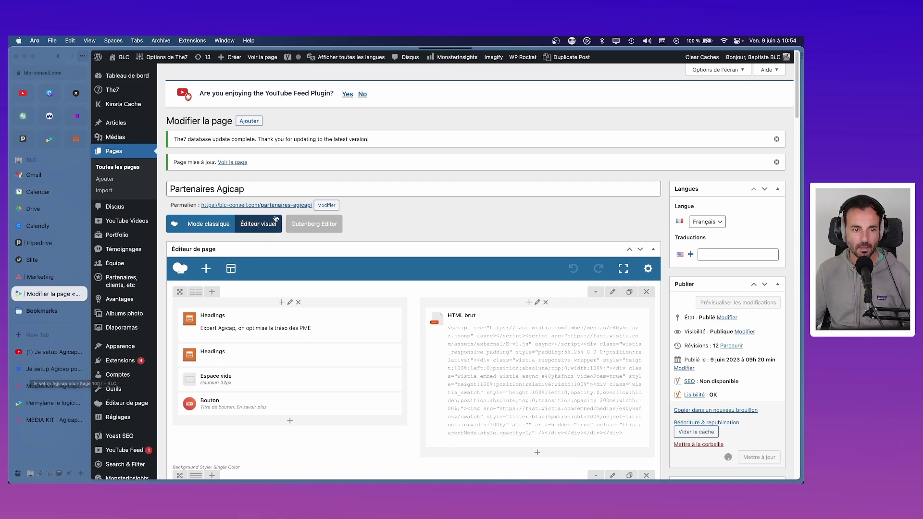
{"action": "left_click", "coordinate": [325, 205]}
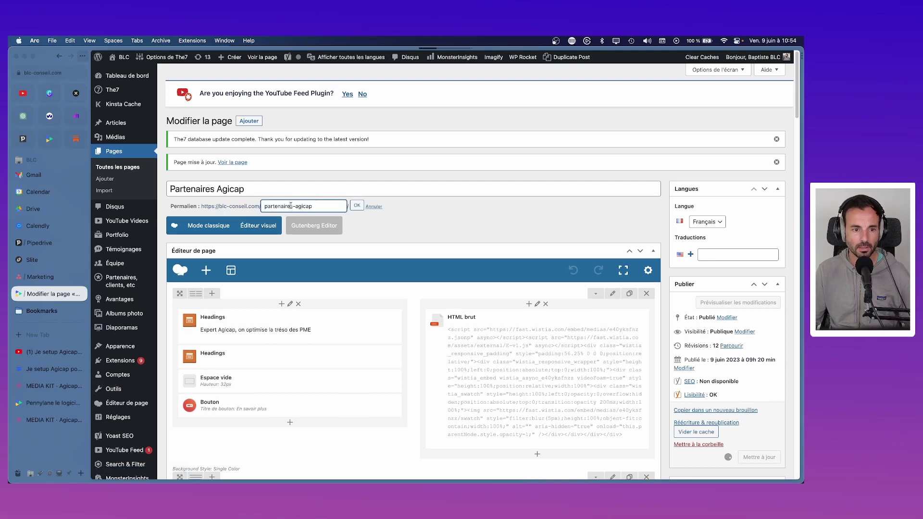
{"action": "left_click", "coordinate": [291, 206]}
{"action": "key", "text": "BackSpace"}
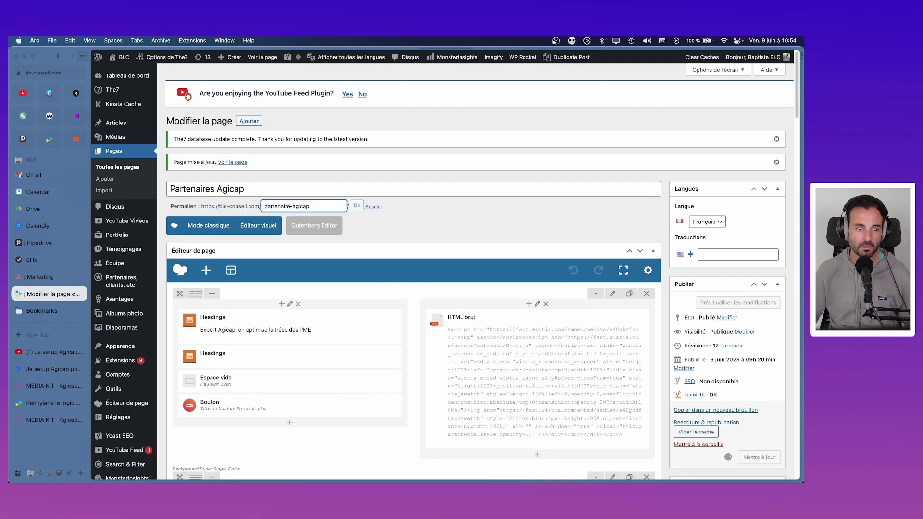
{"action": "left_click", "coordinate": [357, 205]}
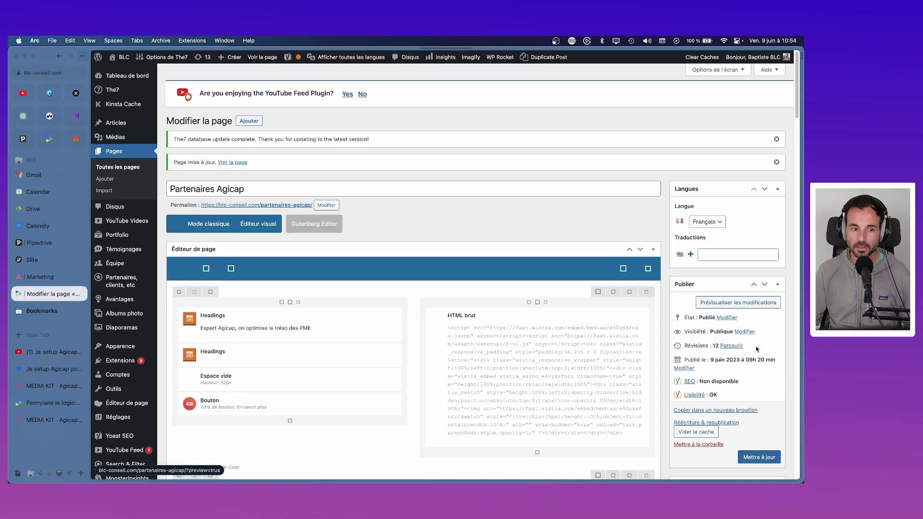
{"action": "left_click", "coordinate": [752, 457]}
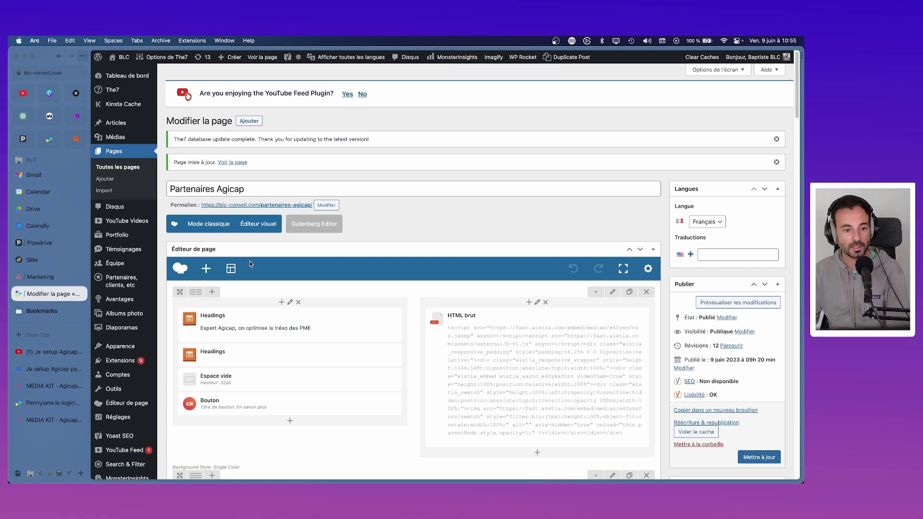
- Review the page's Yoast SEO, header, WP Rocket and slug settings below the page editor
{"action": "scroll", "coordinate": [278, 350], "scroll_direction": "down", "scroll_amount": 20}
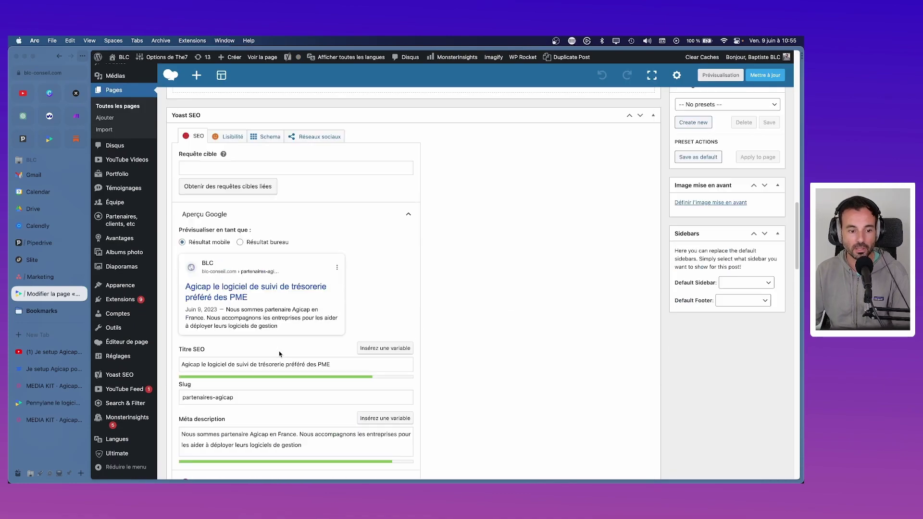
{"action": "scroll", "coordinate": [280, 355], "scroll_direction": "down", "scroll_amount": 5}
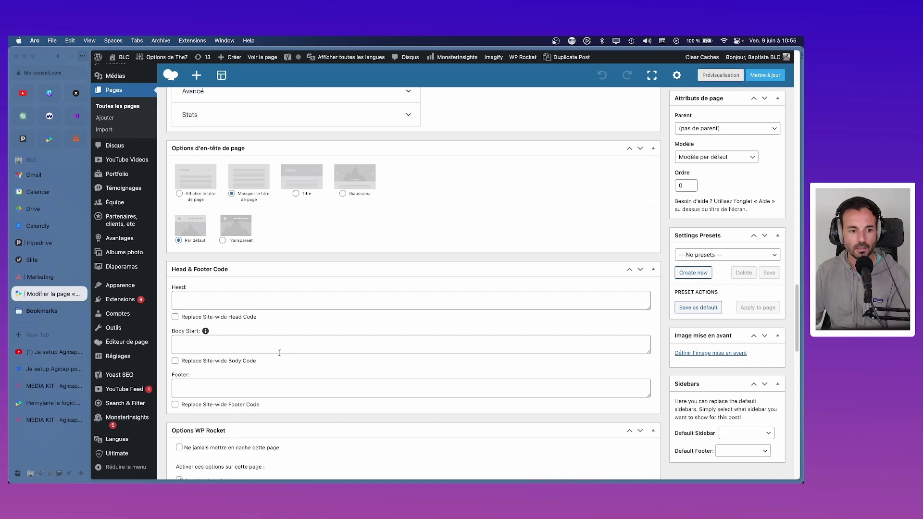
{"action": "scroll", "coordinate": [279, 355], "scroll_direction": "down", "scroll_amount": 1}
{"action": "scroll", "coordinate": [278, 353], "scroll_direction": "down", "scroll_amount": 2}
{"action": "scroll", "coordinate": [273, 351], "scroll_direction": "down", "scroll_amount": 7}
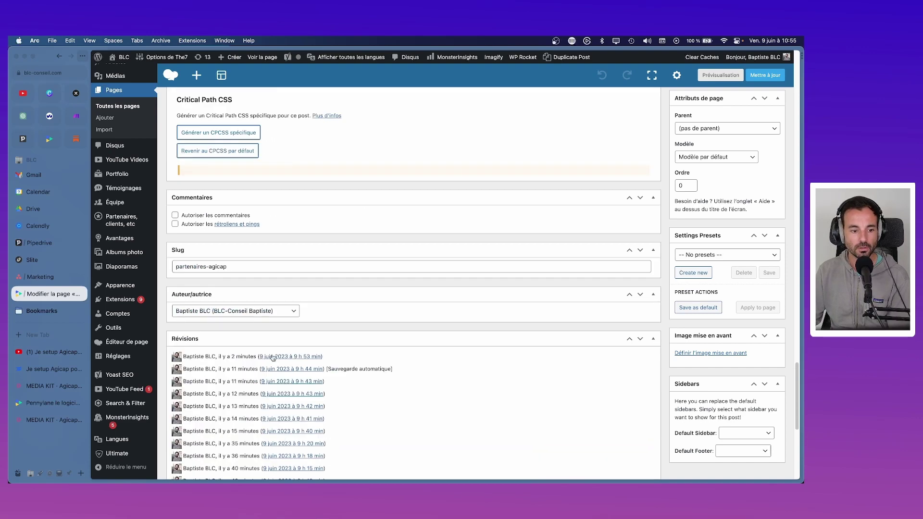
{"action": "scroll", "coordinate": [266, 360], "scroll_direction": "up", "scroll_amount": 5}
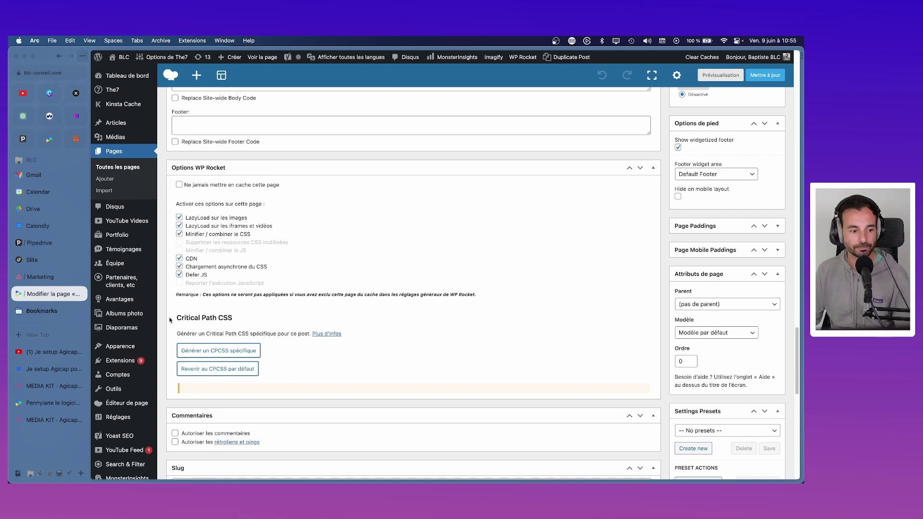
{"action": "left_click", "coordinate": [56, 399]}
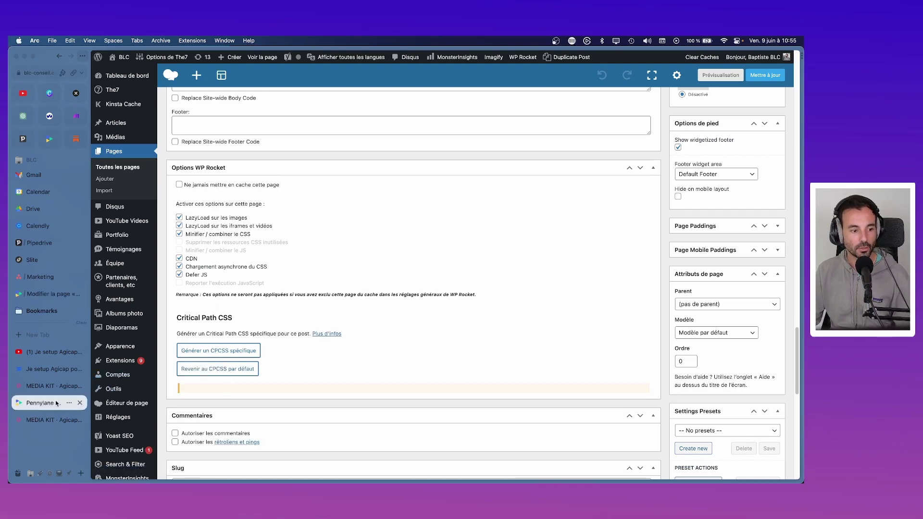
{"action": "left_click", "coordinate": [43, 295]}
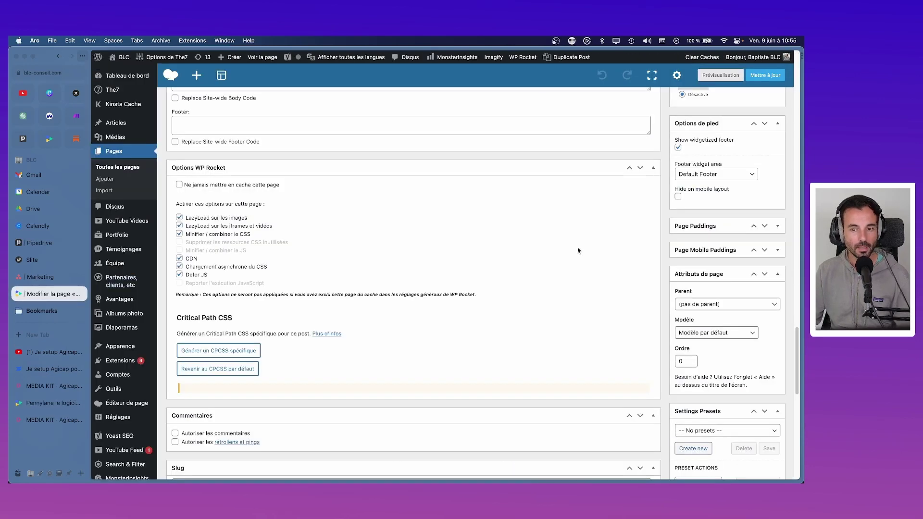
- Reload the live Agicap page and check its video, texts and images for leftover Pennylane content
{"action": "key", "text": "ctrl+Tab"}
{"action": "key", "text": "cmd+r"}
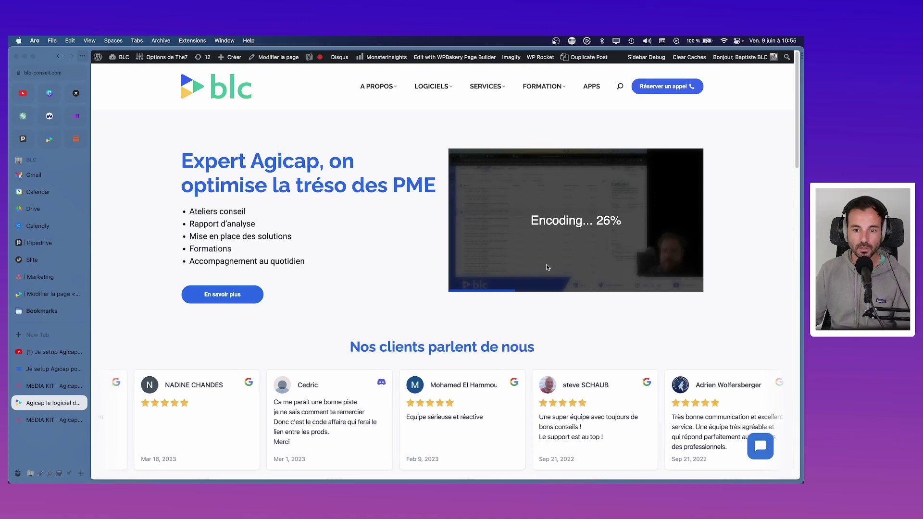
{"action": "scroll", "coordinate": [519, 262], "scroll_direction": "down", "scroll_amount": 5}
{"action": "scroll", "coordinate": [519, 266], "scroll_direction": "down", "scroll_amount": 5}
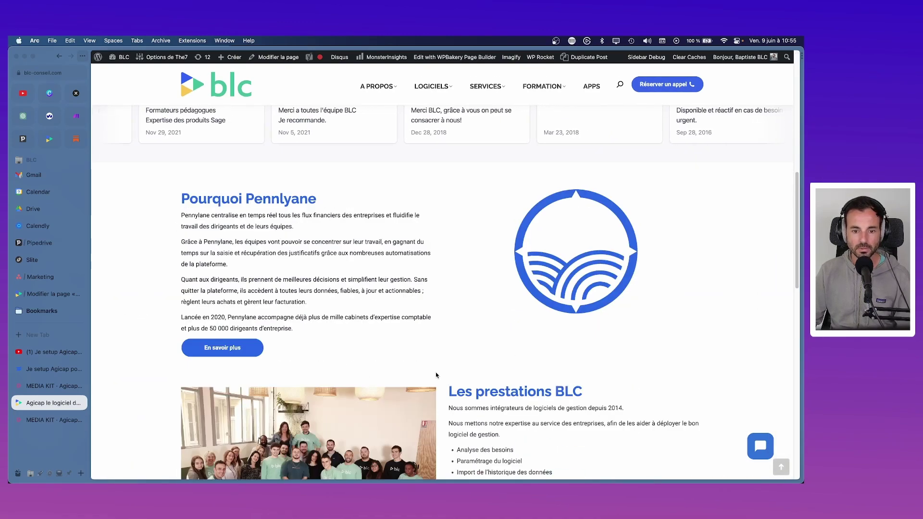
{"action": "scroll", "coordinate": [436, 372], "scroll_direction": "down", "scroll_amount": 3}
{"action": "scroll", "coordinate": [508, 356], "scroll_direction": "down", "scroll_amount": 4}
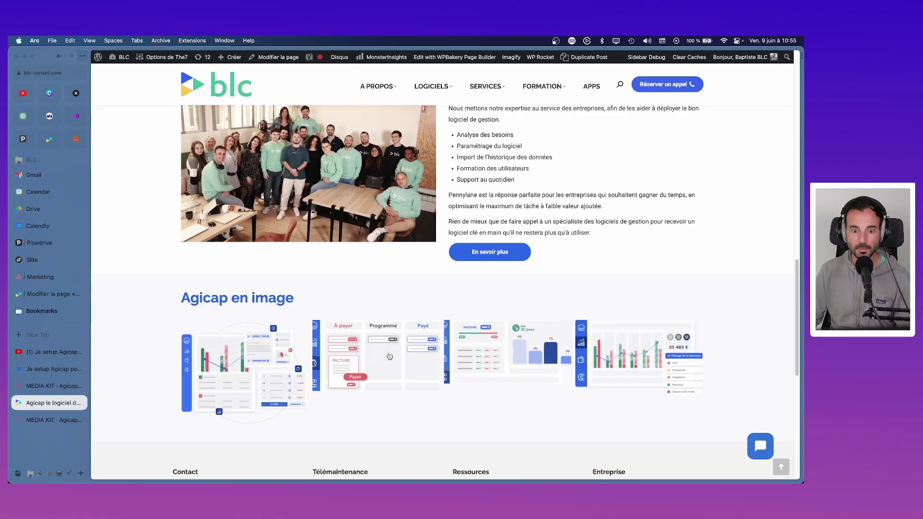
- In the page editor, open the text block under "Pourquoi Pennlyane" and replace Pennylane with Agicap in its first sentence
{"action": "left_click", "coordinate": [37, 294]}
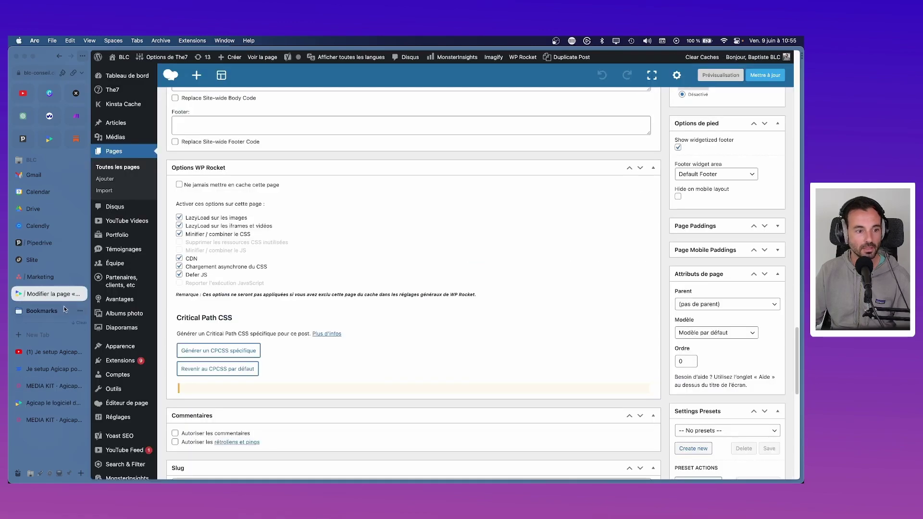
{"action": "scroll", "coordinate": [367, 300], "scroll_direction": "up", "scroll_amount": 10}
{"action": "scroll", "coordinate": [366, 300], "scroll_direction": "up", "scroll_amount": 15}
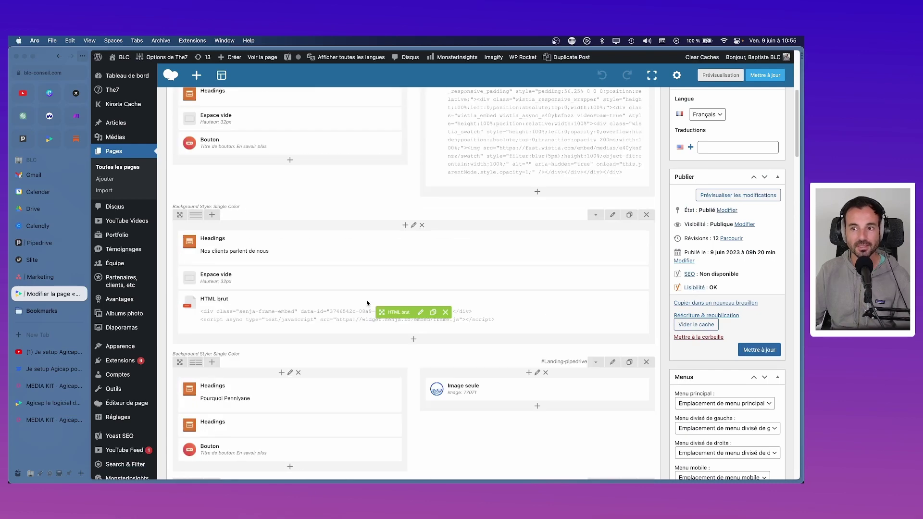
{"action": "scroll", "coordinate": [366, 303], "scroll_direction": "up", "scroll_amount": 3}
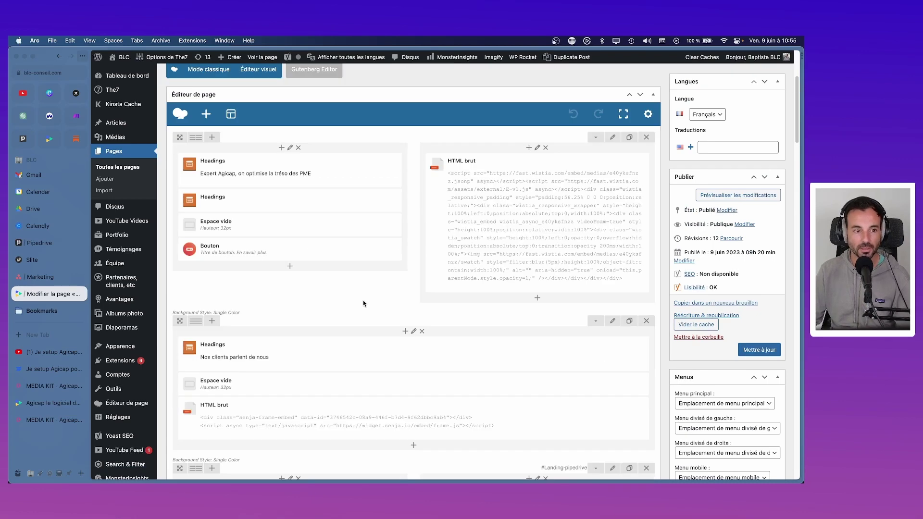
{"action": "scroll", "coordinate": [276, 212], "scroll_direction": "down", "scroll_amount": 10}
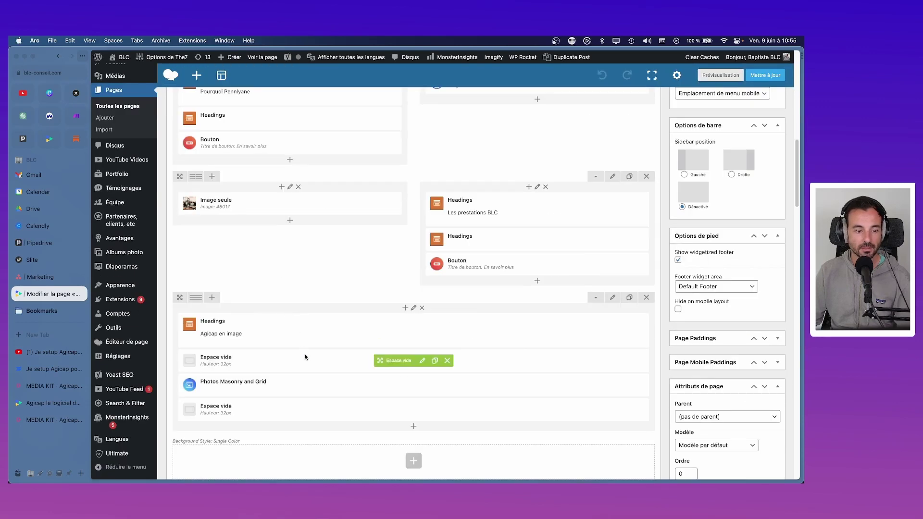
{"action": "scroll", "coordinate": [275, 223], "scroll_direction": "up", "scroll_amount": 1}
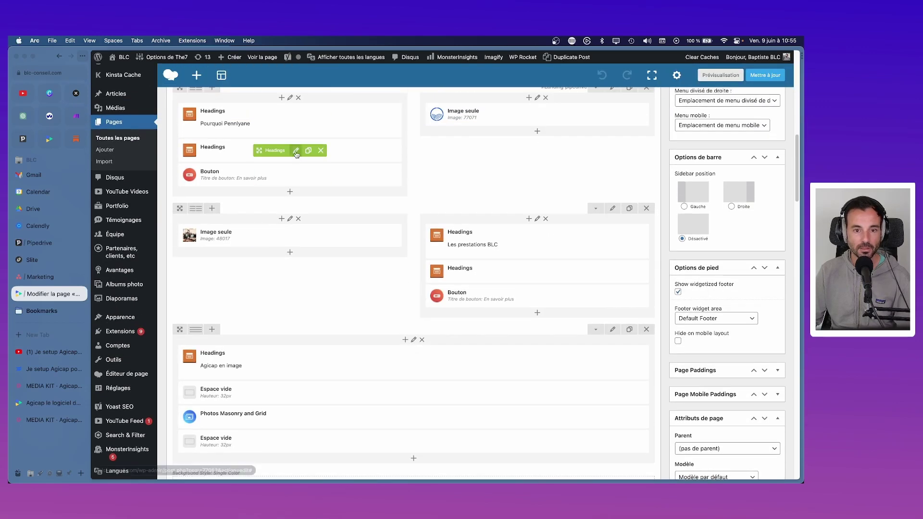
{"action": "left_click", "coordinate": [296, 151]}
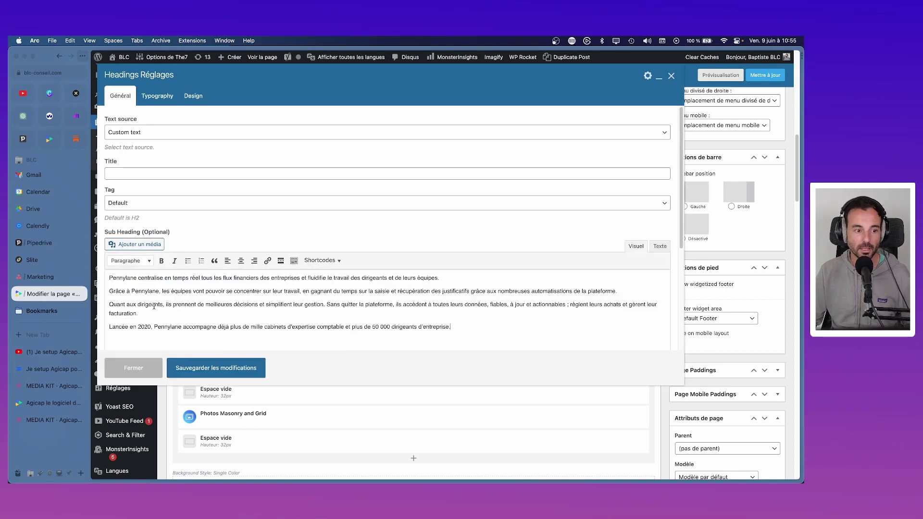
{"action": "double_click", "coordinate": [122, 278]}
{"action": "type", "text": "Agic"}
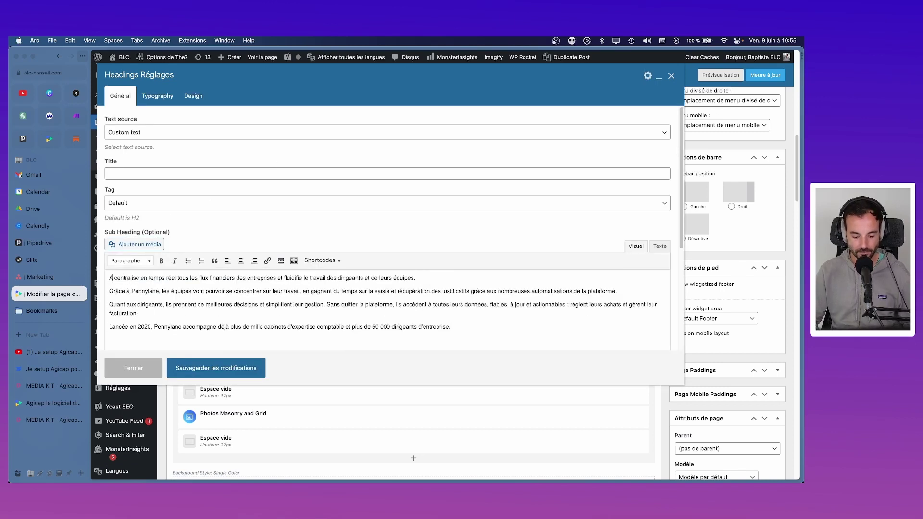
{"action": "type", "text": "ap"}
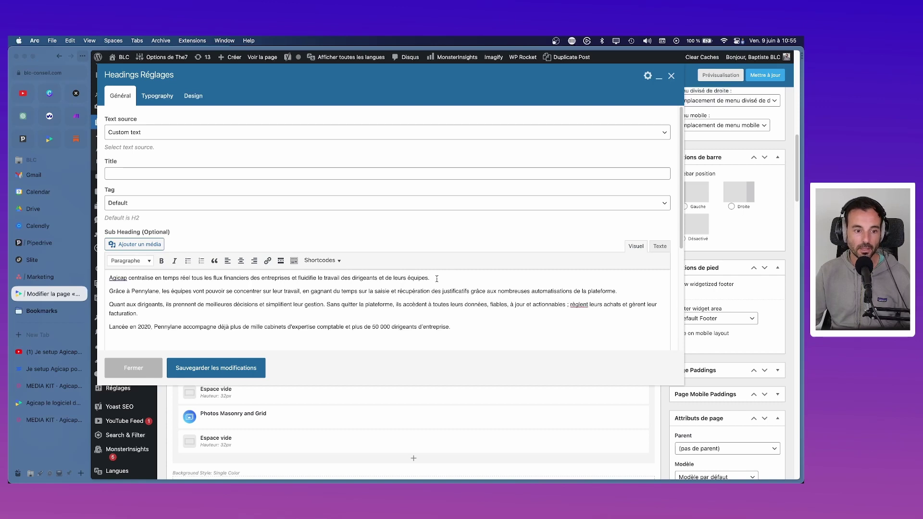
- Replace the end of the first sentence after "entreprises" with "en se connectant à votre outil de comptabilité"
{"action": "left_click_drag", "start_coordinate": [441, 278], "coordinate": [296, 276]}
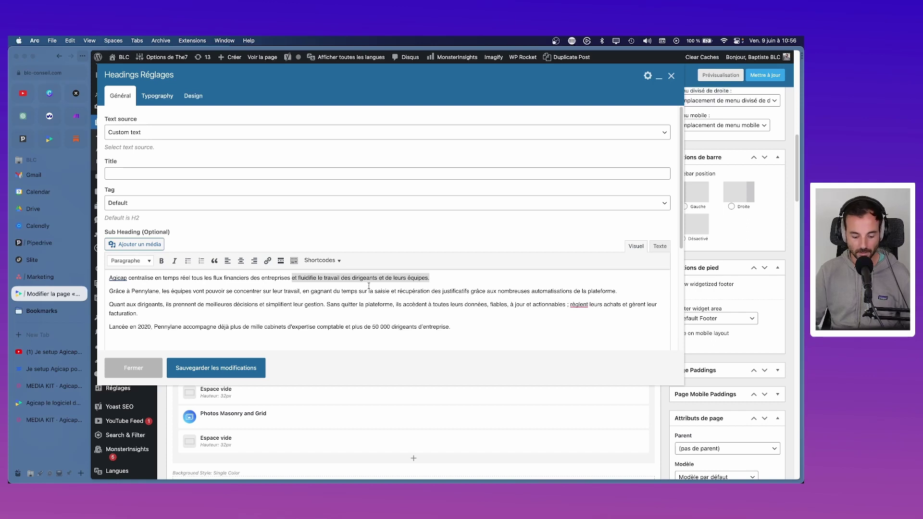
{"action": "type", "text": "en"}
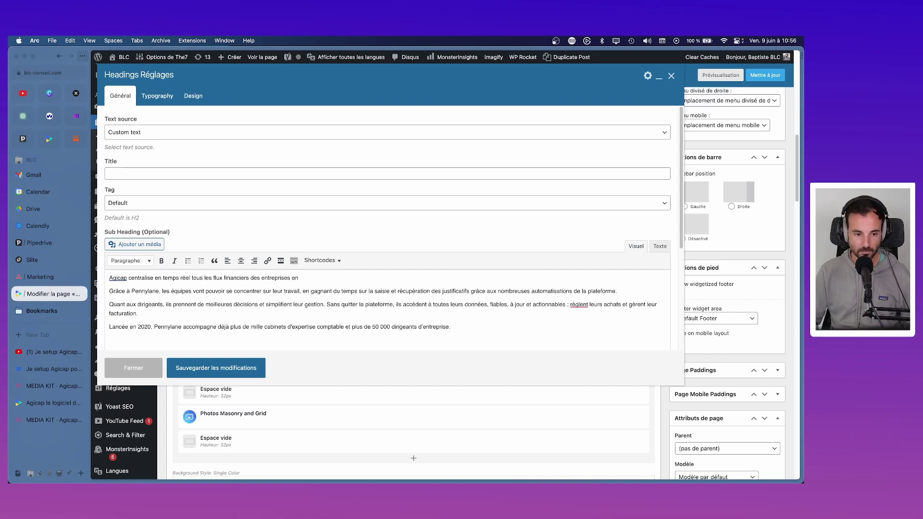
{"action": "type", "text": " se connectant"}
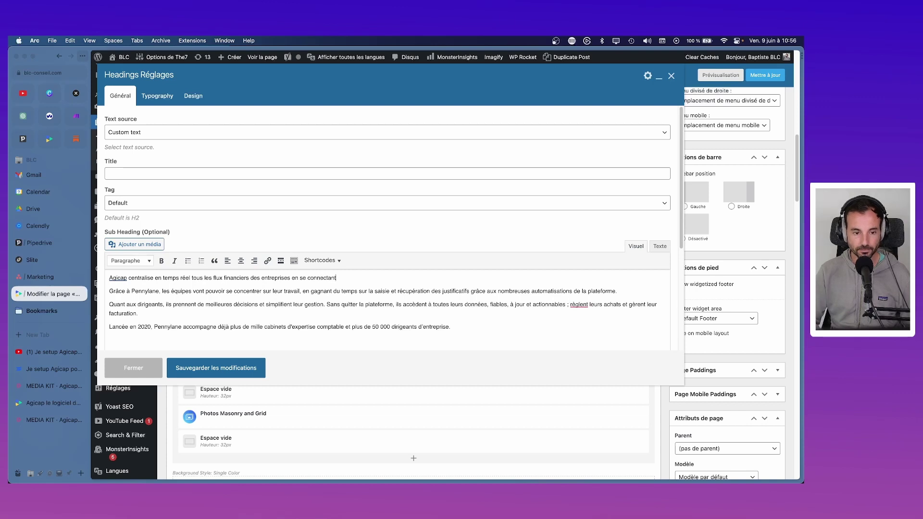
{"action": "key", "text": "BackSpace"}
{"action": "key", "text": "BackSpace"}
{"action": "key", "text": "BackSpace"}
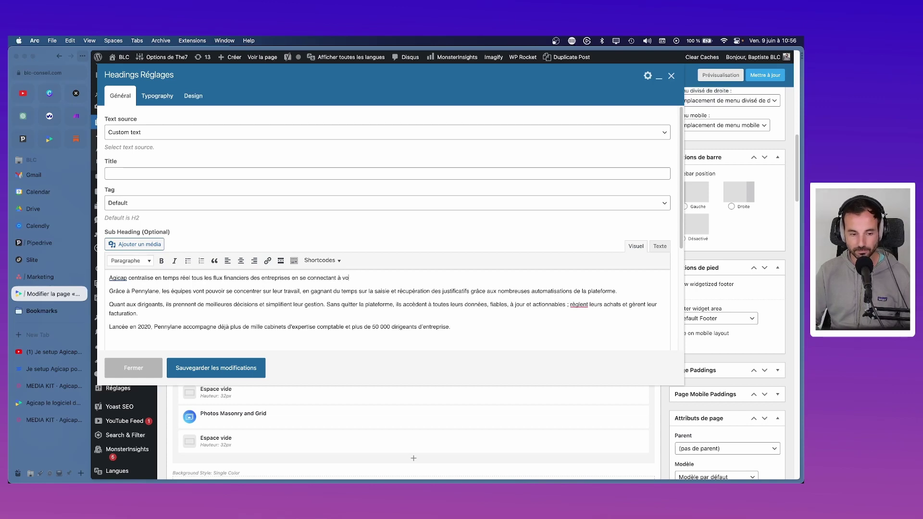
{"action": "type", "text": "à votre outil de compta"}
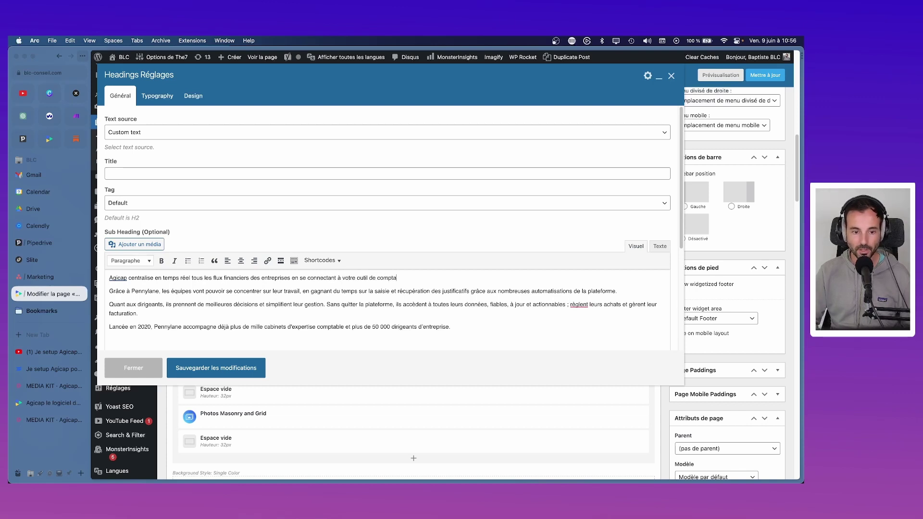
{"action": "type", "text": "bilité"}
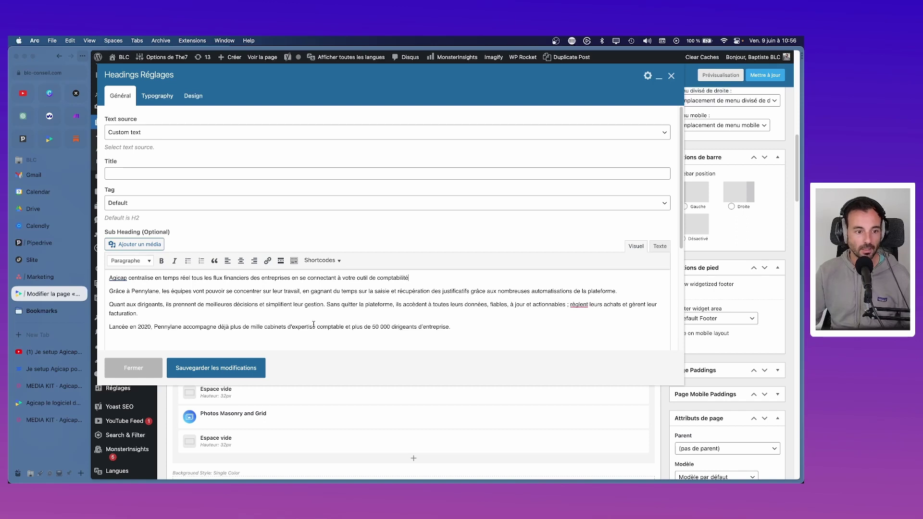
- Replace the remaining Pennylane paragraphs with "Grâce à Agicap, vous serez en mesure de suivre toute votre trésorerie à un seul et même endroit :"
{"action": "left_click_drag", "start_coordinate": [469, 327], "coordinate": [104, 294]}
{"action": "type", "text": "Grâce à "}
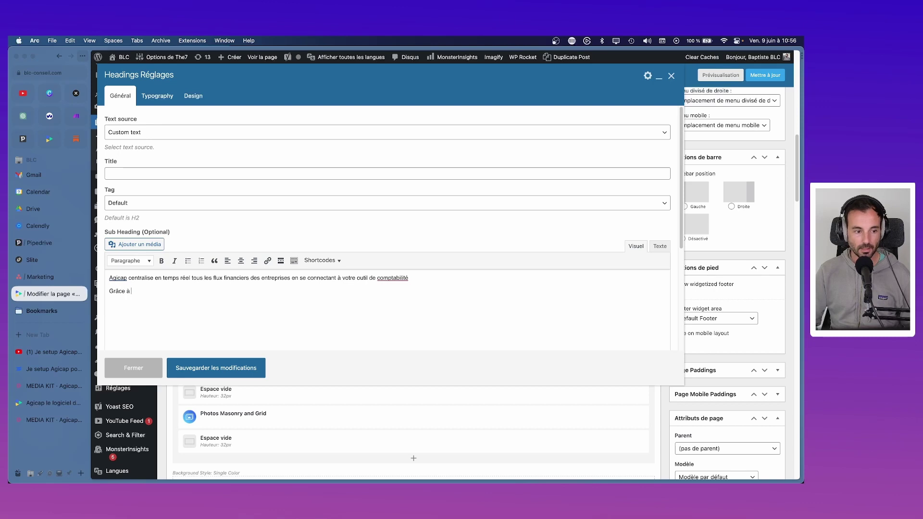
{"action": "type", "text": "Agicap"}
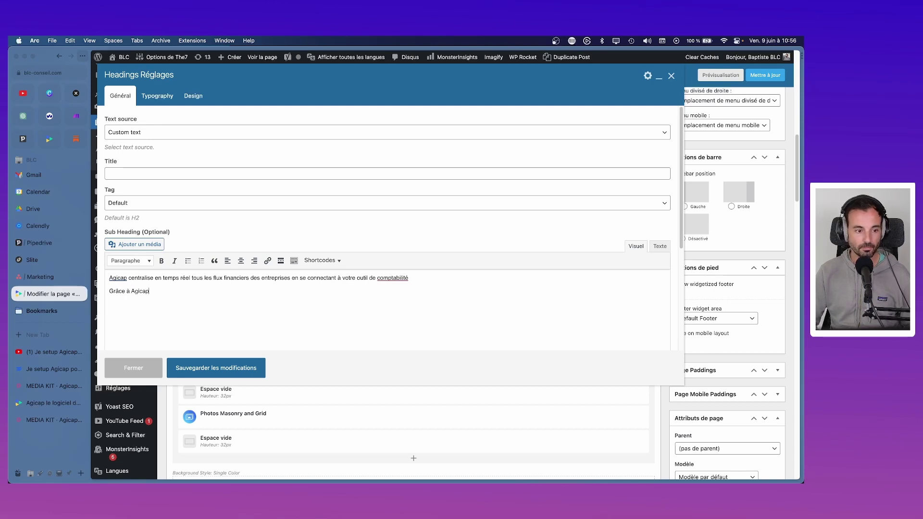
{"action": "type", "text": ", vous serez en mesure de suivre"}
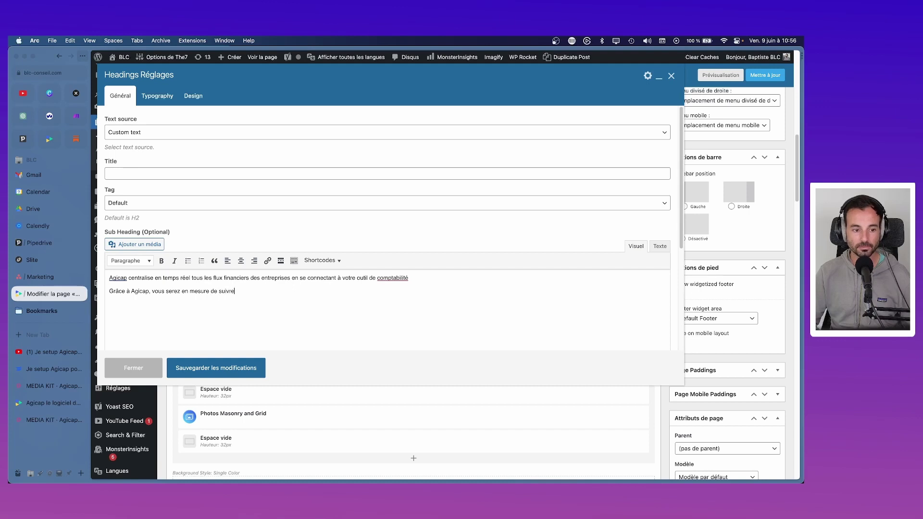
{"action": "type", "text": " toute votre "}
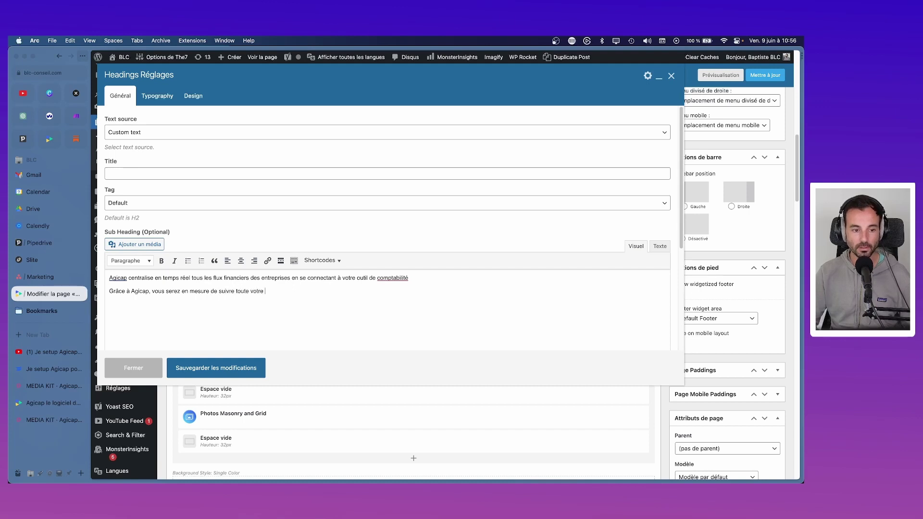
{"action": "type", "text": "trésorerie"}
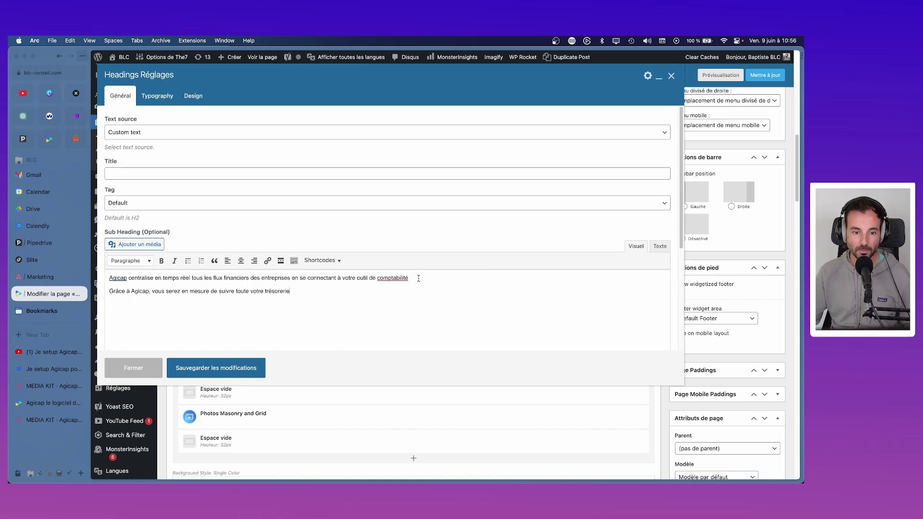
{"action": "type", "text": "."}
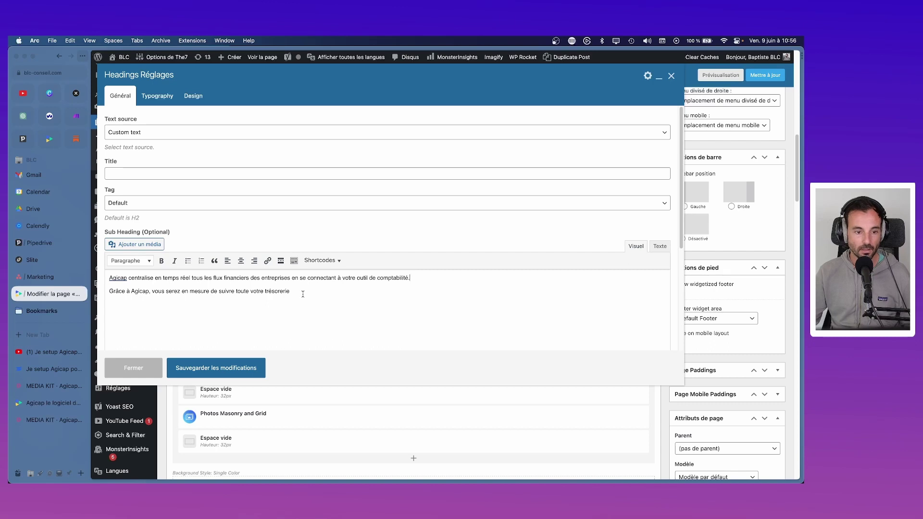
{"action": "type", "text": " :) "}
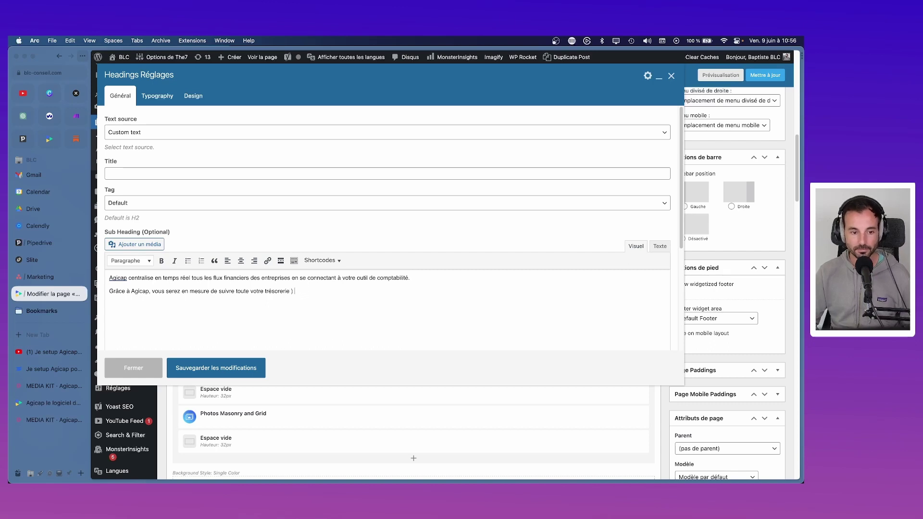
{"action": "type", "text": "un seul et même endroit :"}
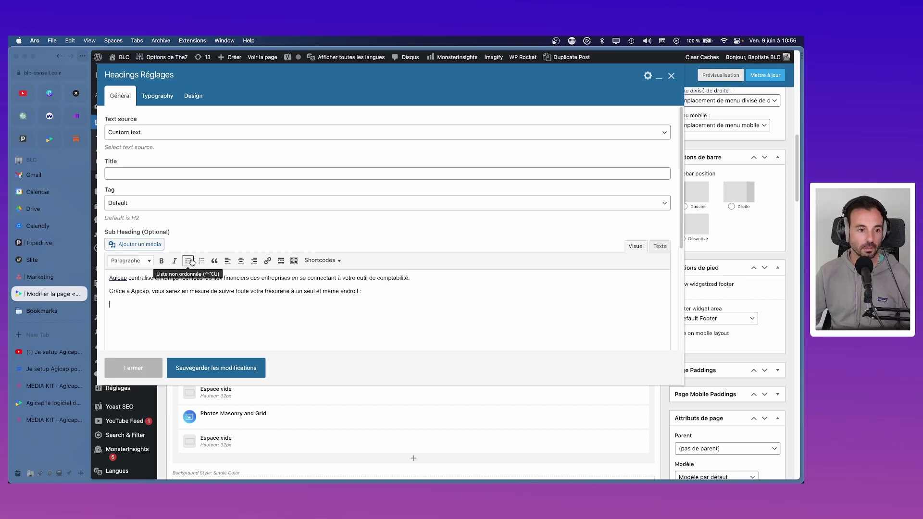
- Add a bulleted list below it: Prévision de trésorerie, Flux financiers, Paiement des fournisseurs, DSO and Reporting cash
{"action": "left_click", "coordinate": [188, 261]}
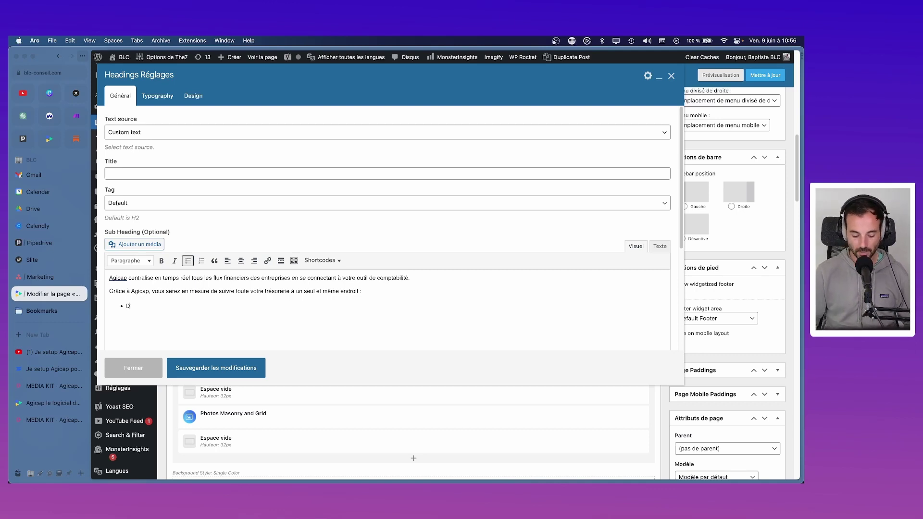
{"action": "type", "text": "Sui"}
{"action": "key", "text": "BackSpace"}
{"action": "key", "text": "BackSpace"}
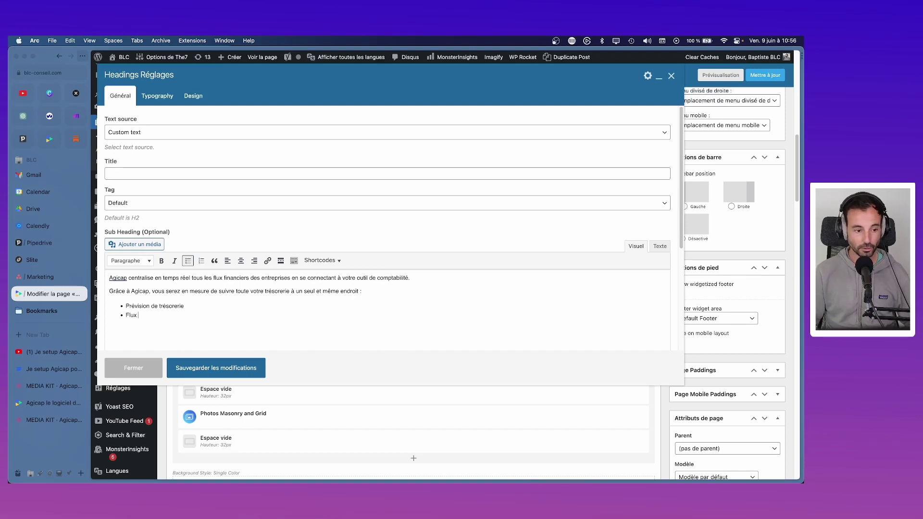
{"action": "type", "text": "financiers"}
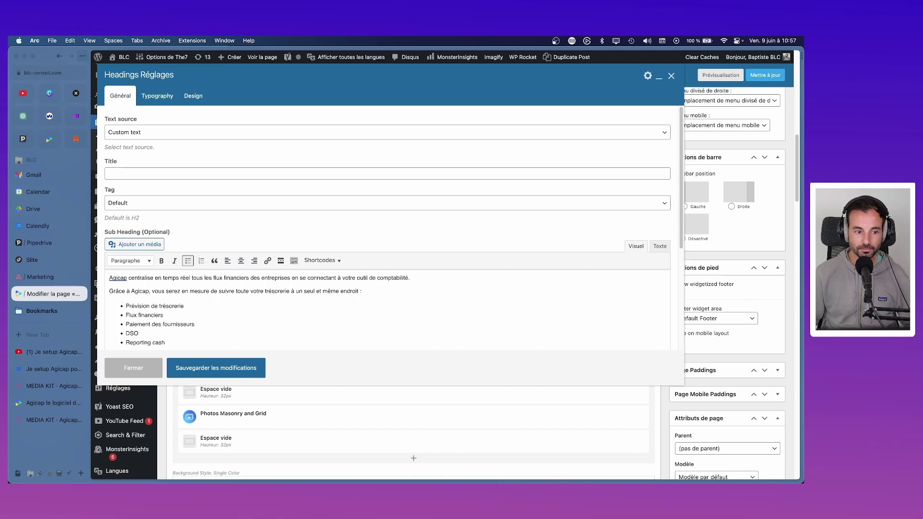
- Save the text block's changes and update the Partenaires Agicap page
{"action": "left_click", "coordinate": [251, 367]}
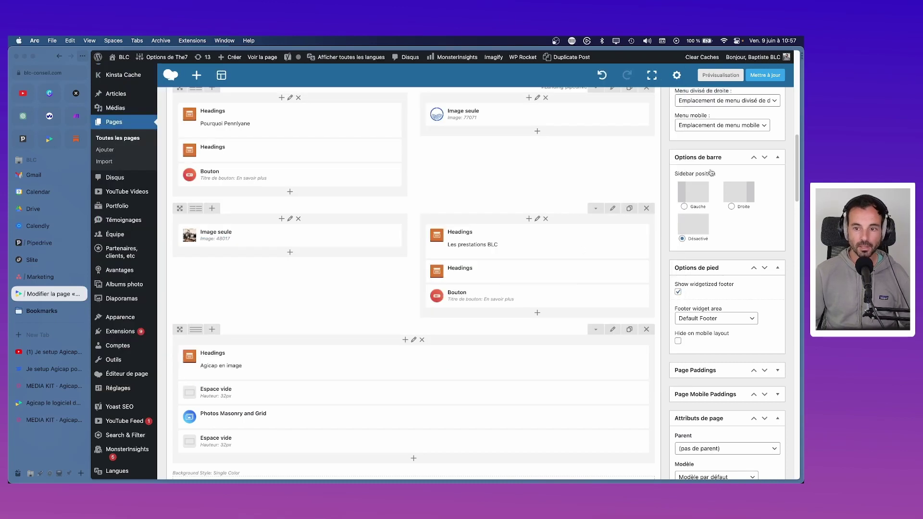
{"action": "left_click", "coordinate": [770, 78]}
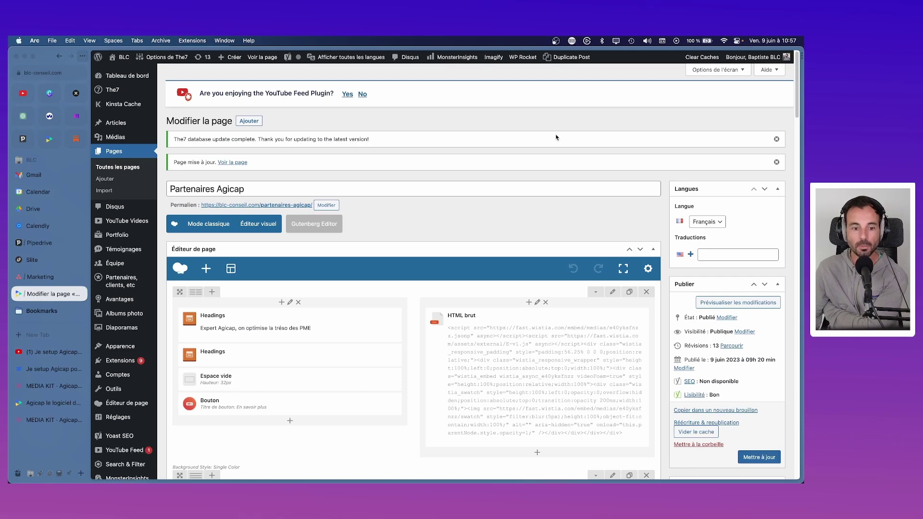
{"action": "scroll", "coordinate": [427, 220], "scroll_direction": "down", "scroll_amount": 2}
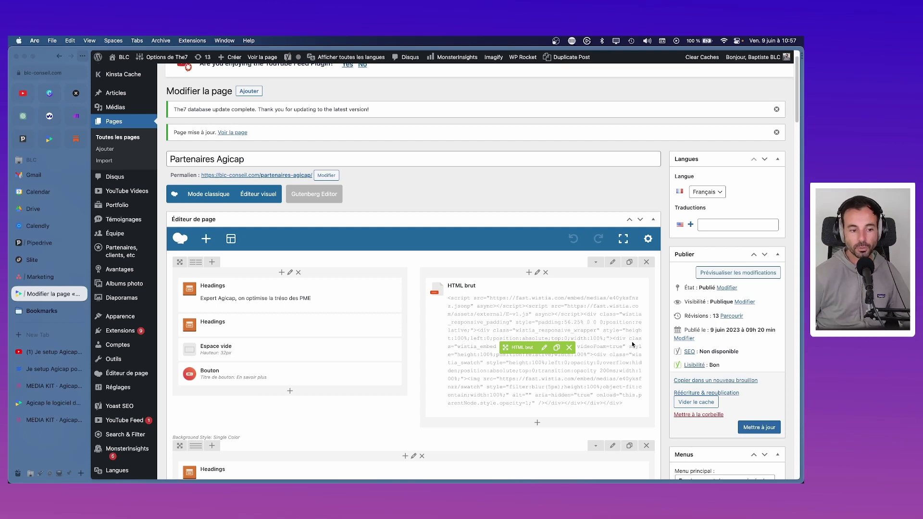
{"action": "left_click", "coordinate": [752, 431]}
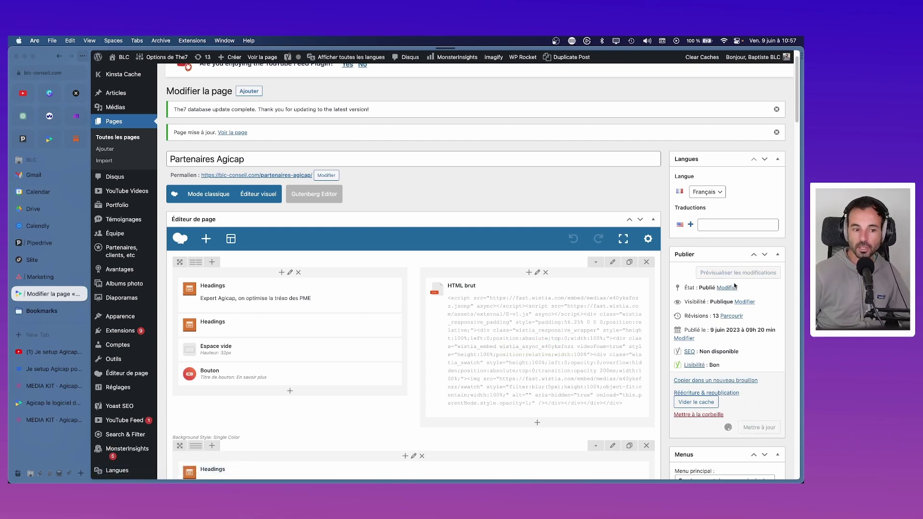
- Review the live Agicap page from the video down to the footer, including the rewritten text and bullet list
{"action": "key", "text": "ctrl+Tab"}
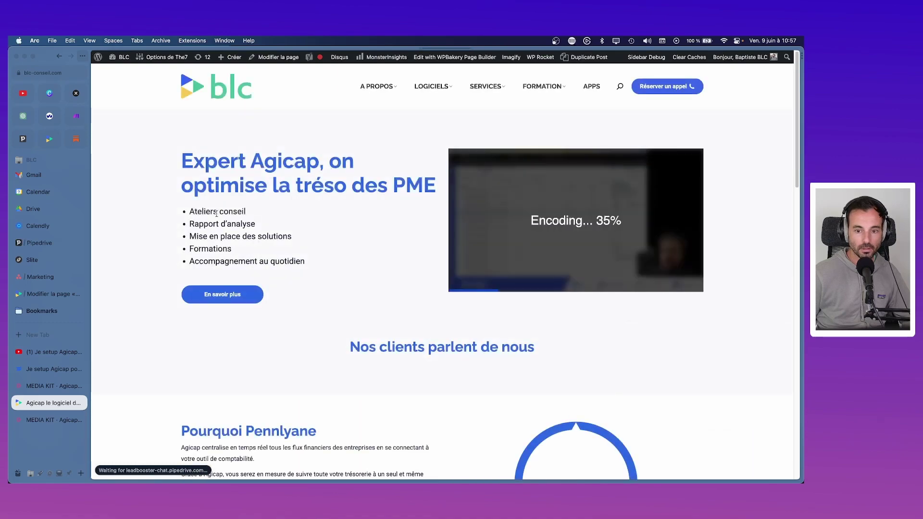
{"action": "scroll", "coordinate": [471, 236], "scroll_direction": "down", "scroll_amount": 10}
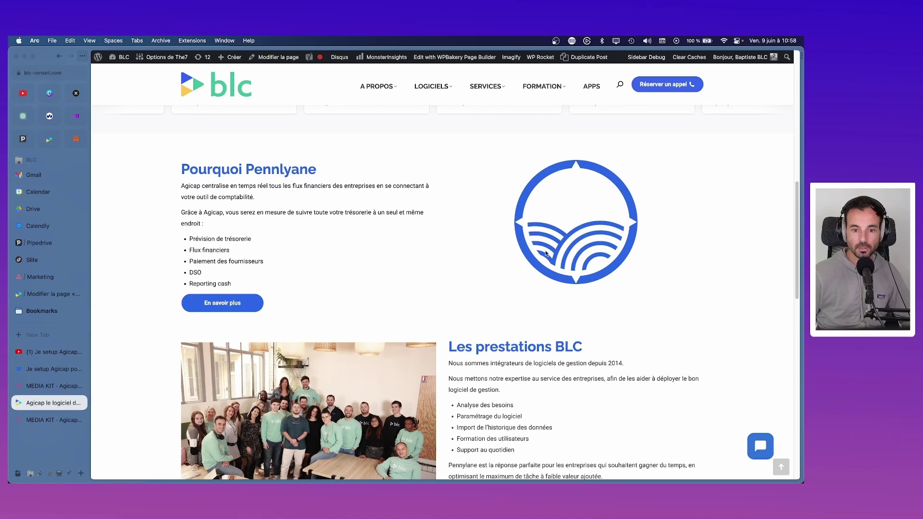
{"action": "scroll", "coordinate": [546, 254], "scroll_direction": "down", "scroll_amount": 8}
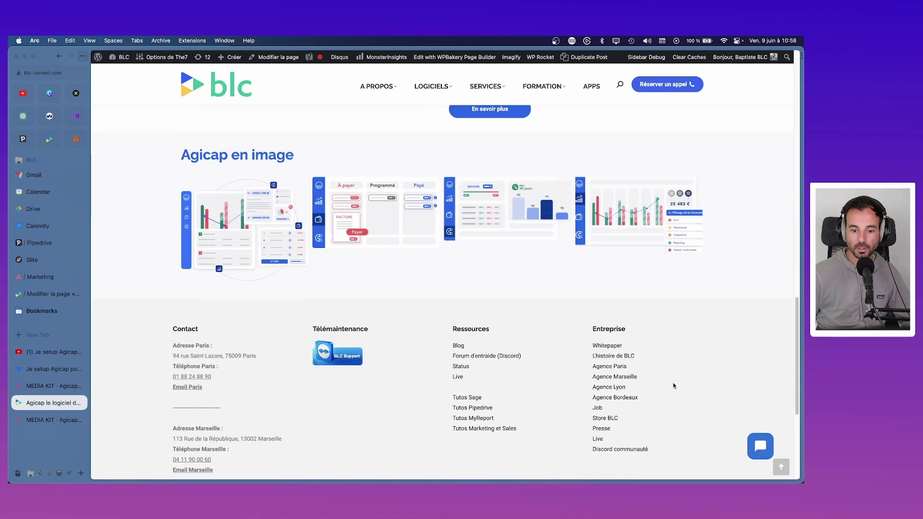
{"action": "scroll", "coordinate": [288, 346], "scroll_direction": "up", "scroll_amount": 20}
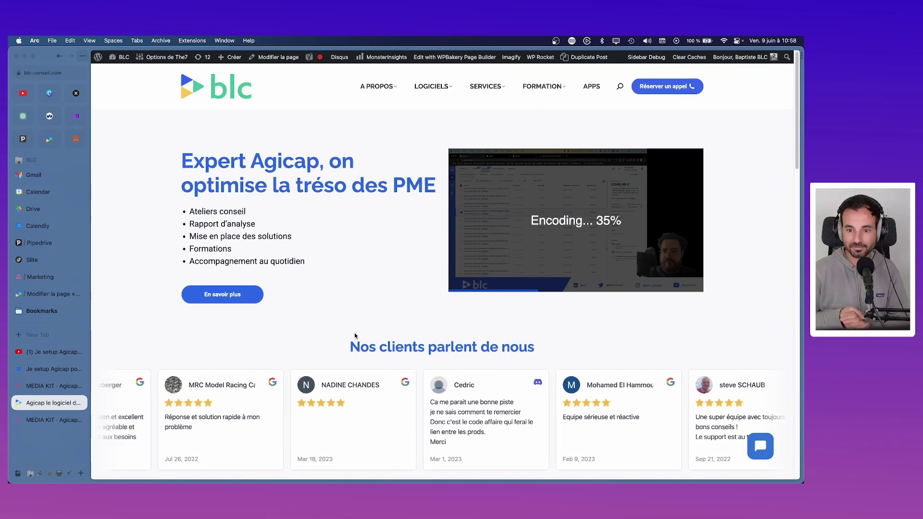
- In the page editor, change the permalink slug to partenaire-agicap and update the page
{"action": "left_click", "coordinate": [43, 294]}
{"action": "scroll", "coordinate": [749, 289], "scroll_direction": "down", "scroll_amount": 1}
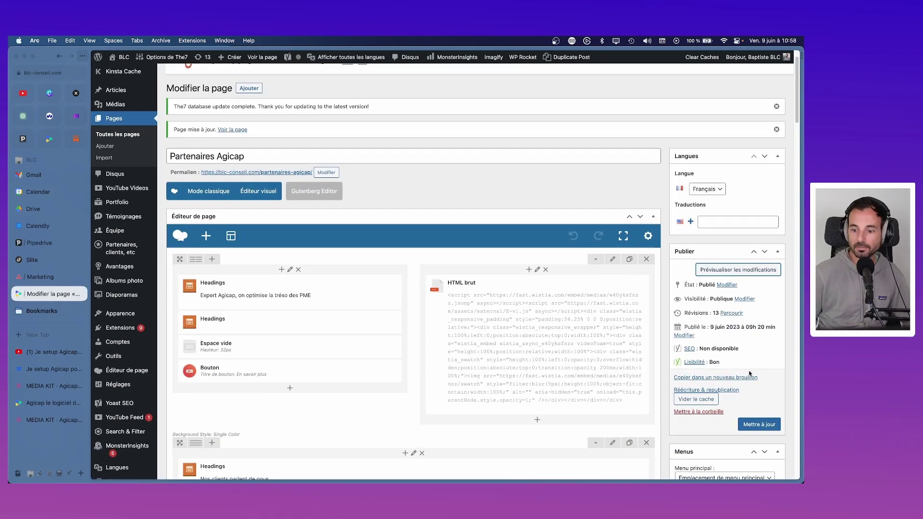
{"action": "left_click", "coordinate": [764, 426]}
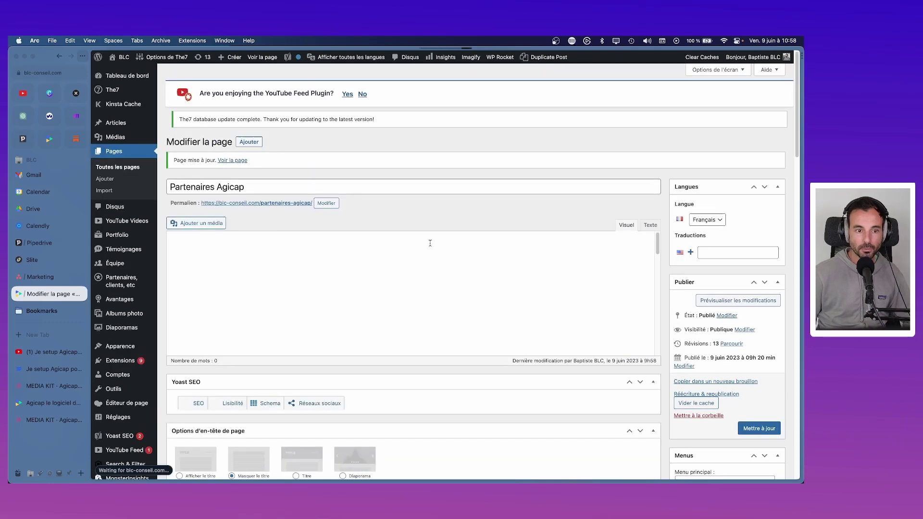
{"action": "left_click", "coordinate": [326, 205]}
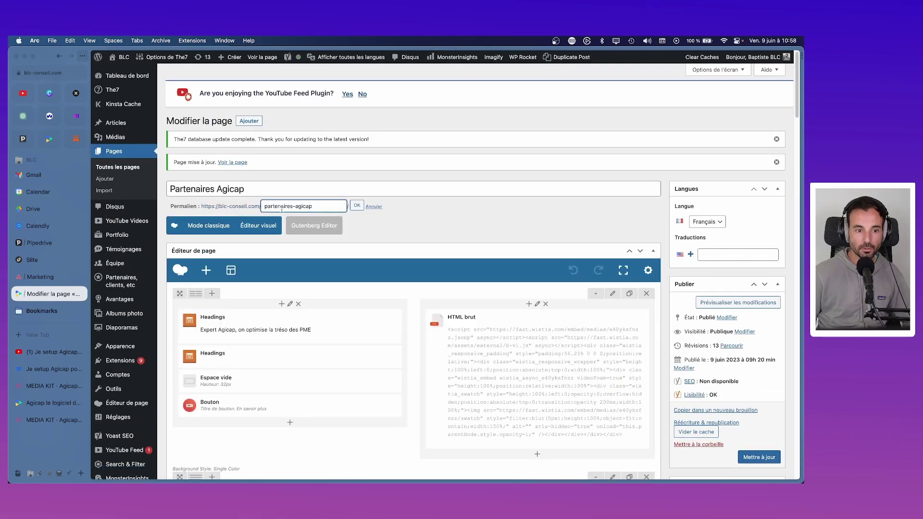
{"action": "key", "text": "BackSpace"}
{"action": "left_click", "coordinate": [356, 205]}
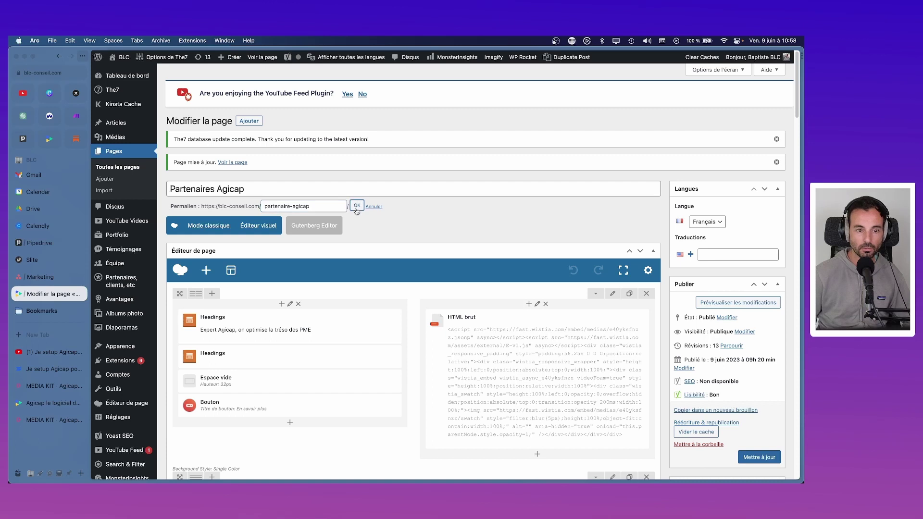
{"action": "left_click", "coordinate": [761, 461]}
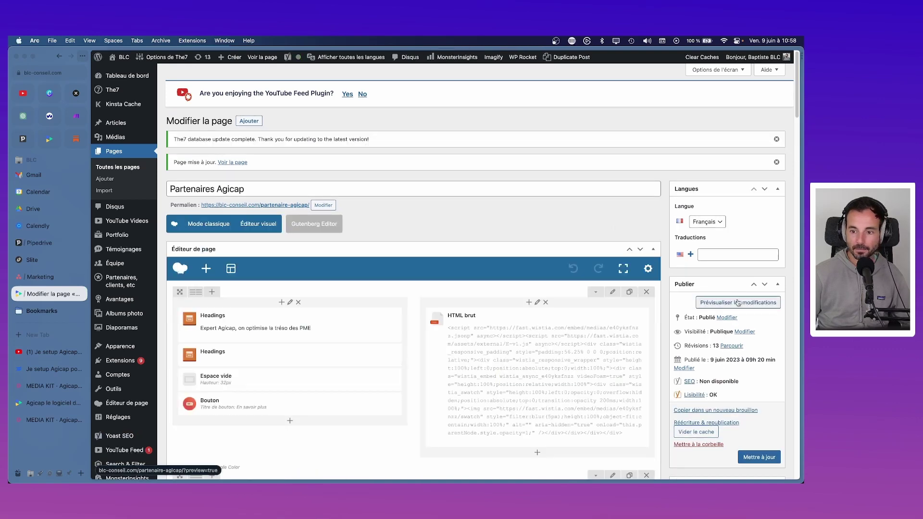
- Reload the live Agicap page and check its texts and images once more
{"action": "key", "text": "ctrl+Tab"}
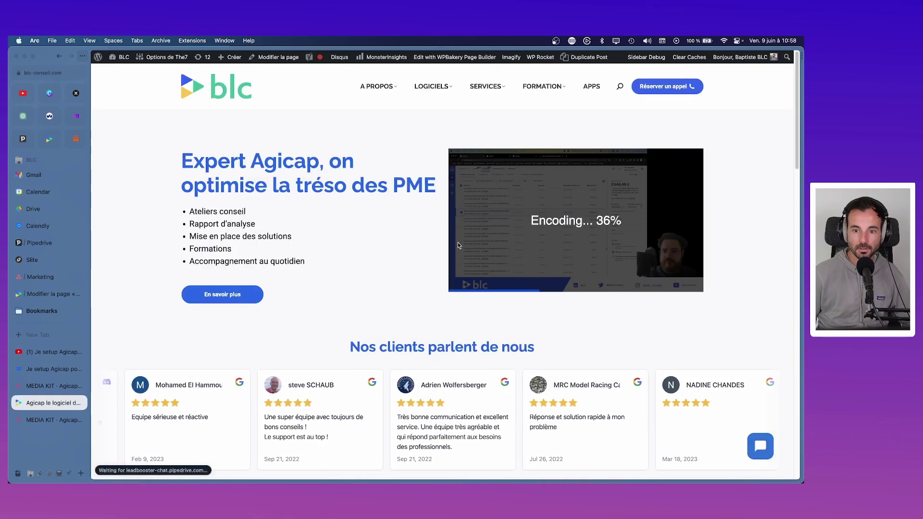
{"action": "key", "text": "super+r"}
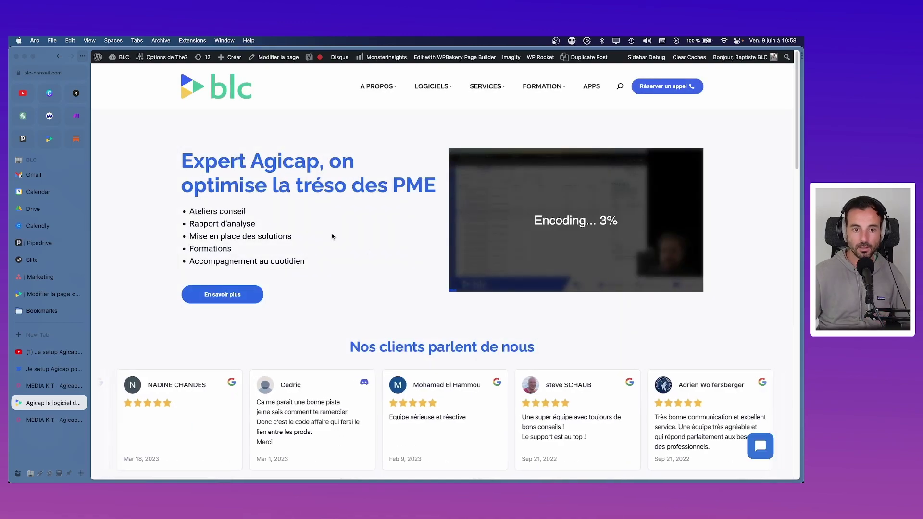
{"action": "scroll", "coordinate": [330, 234], "scroll_direction": "down", "scroll_amount": 10}
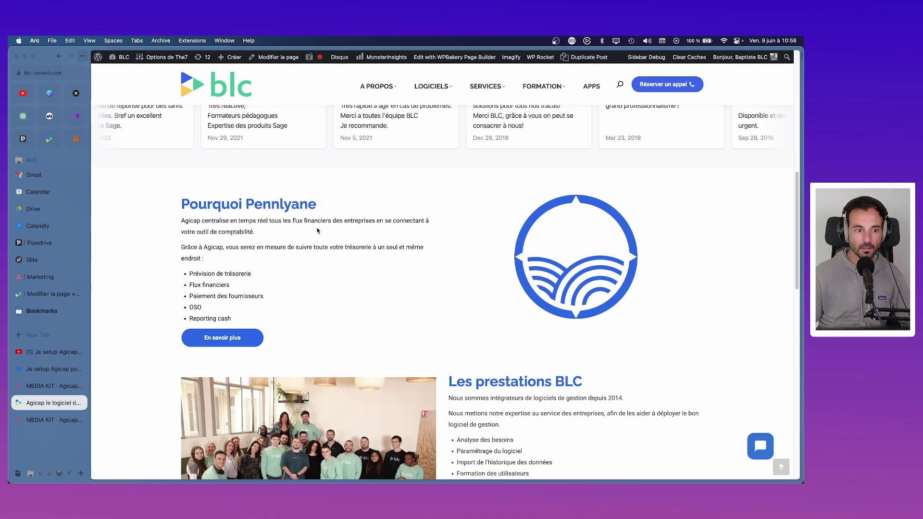
{"action": "scroll", "coordinate": [472, 249], "scroll_direction": "down", "scroll_amount": 9}
{"action": "key", "text": "super+Up"}
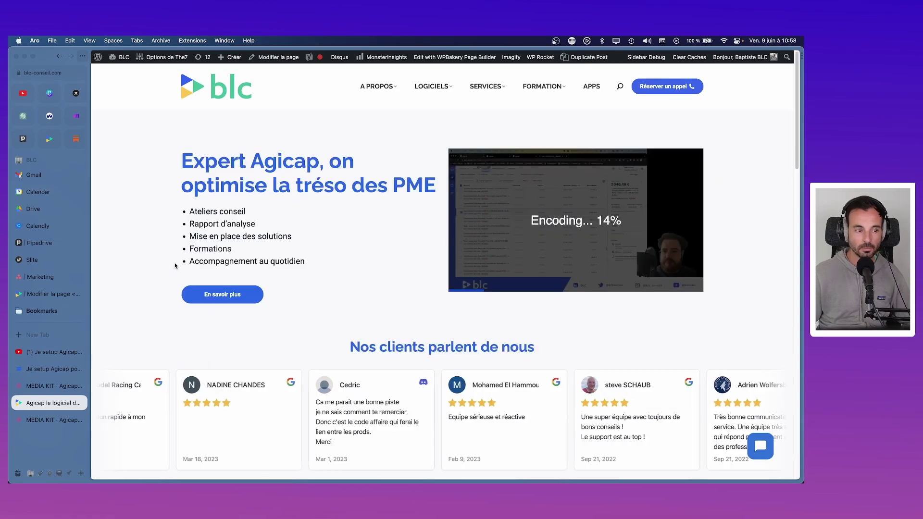
- Open the site's menu editor in the WordPress admin and check the Logiciels navigation on the live page
{"action": "left_click", "coordinate": [41, 294]}
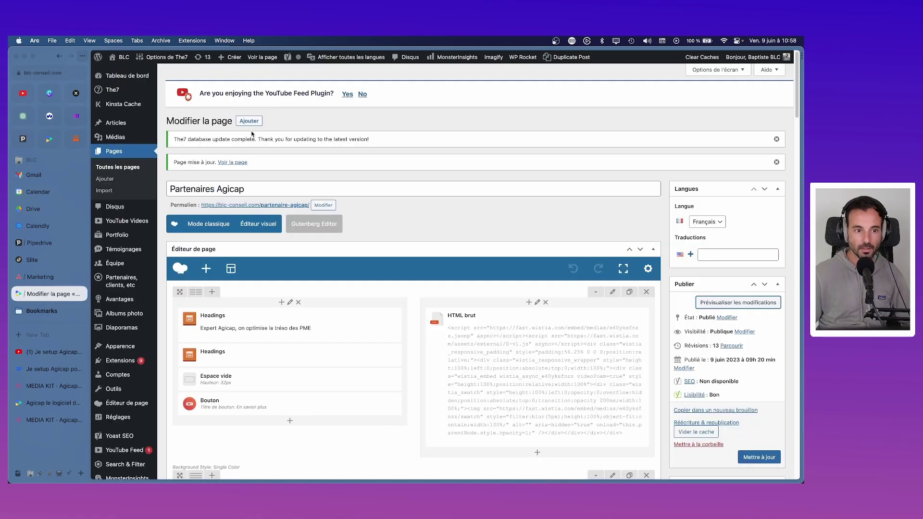
{"action": "key", "text": "super+r"}
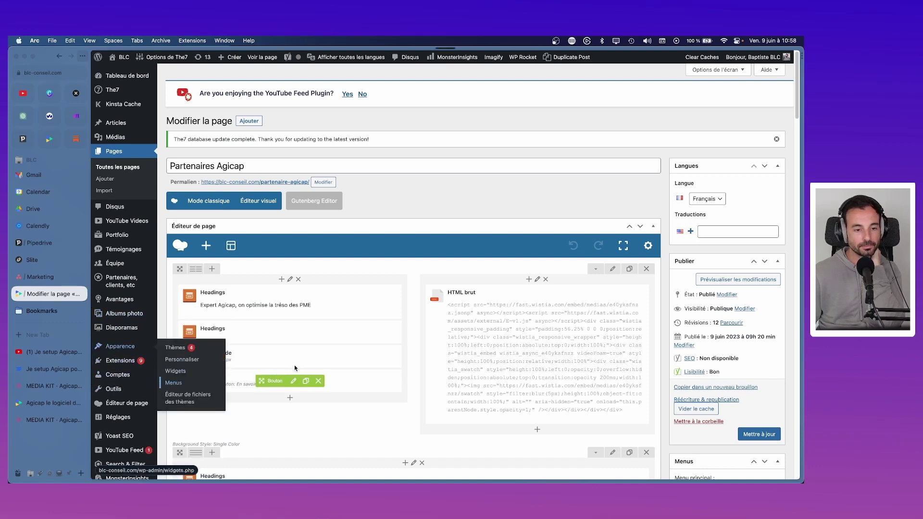
{"action": "left_click", "coordinate": [173, 382]}
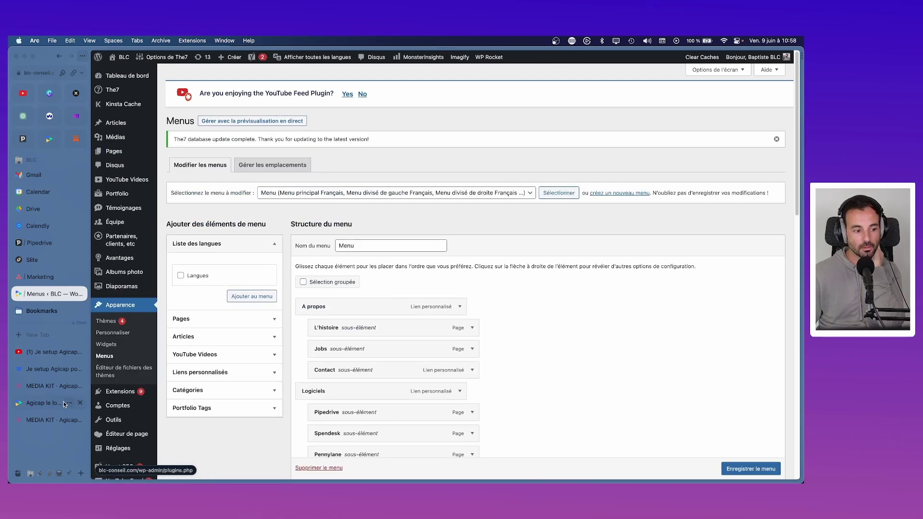
{"action": "left_click", "coordinate": [65, 404]}
{"action": "mouse_move", "coordinate": [433, 87]}
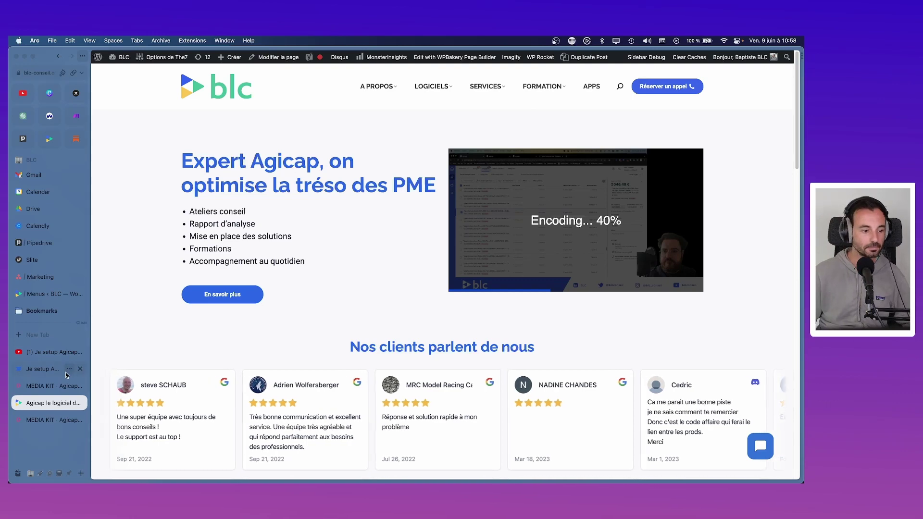
{"action": "left_click", "coordinate": [49, 294]}
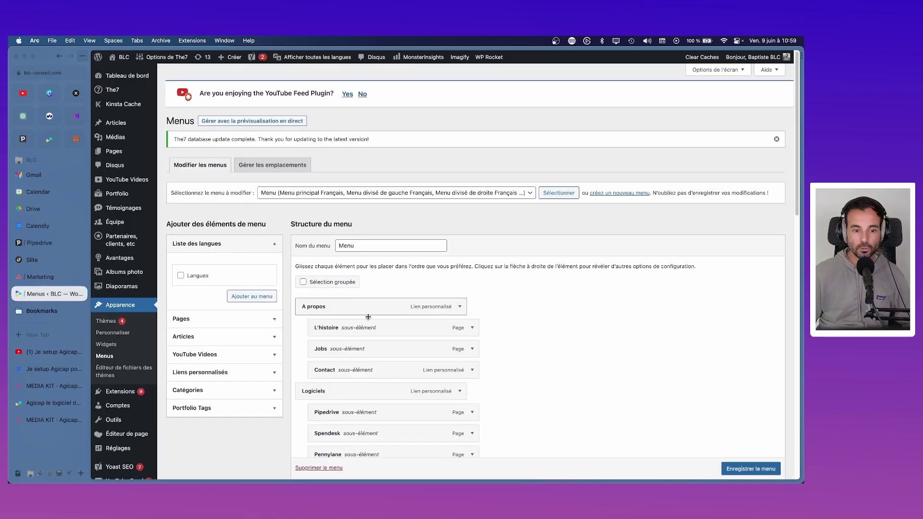
- Add the Partenaires Agicap page as a new item to the main menu
{"action": "scroll", "coordinate": [368, 316], "scroll_direction": "down", "scroll_amount": 3}
{"action": "scroll", "coordinate": [370, 321], "scroll_direction": "up", "scroll_amount": 3}
{"action": "left_click", "coordinate": [208, 319]}
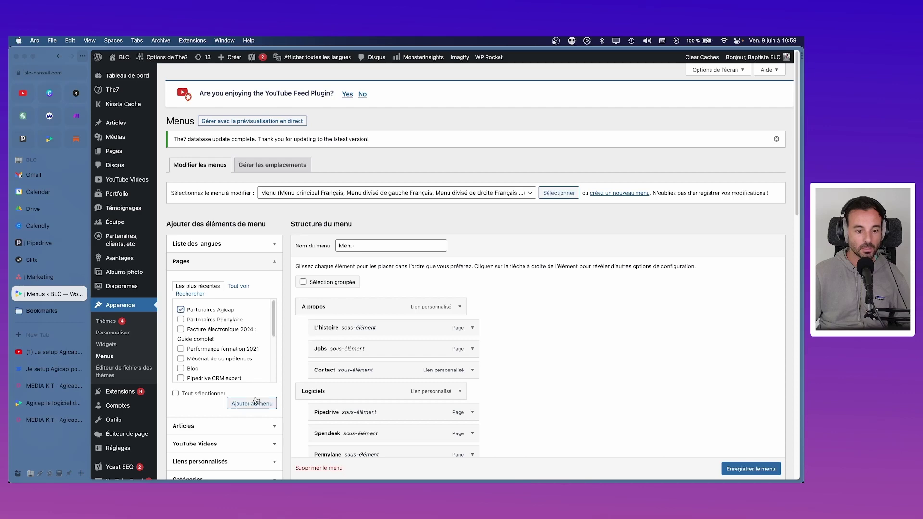
{"action": "left_click", "coordinate": [252, 403]}
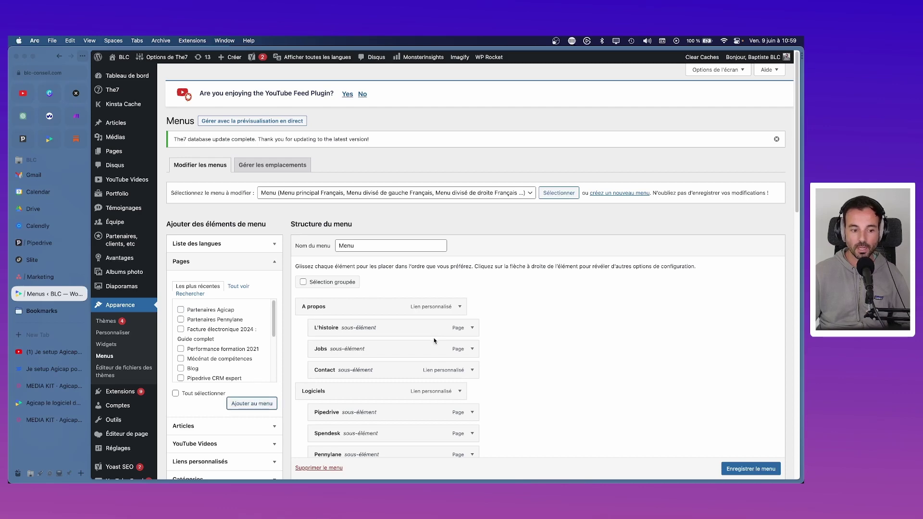
- Move the Partenaires Agicap menu item under Logiciels as a sub-item directly after Sage 100
{"action": "scroll", "coordinate": [434, 341], "scroll_direction": "down", "scroll_amount": 10}
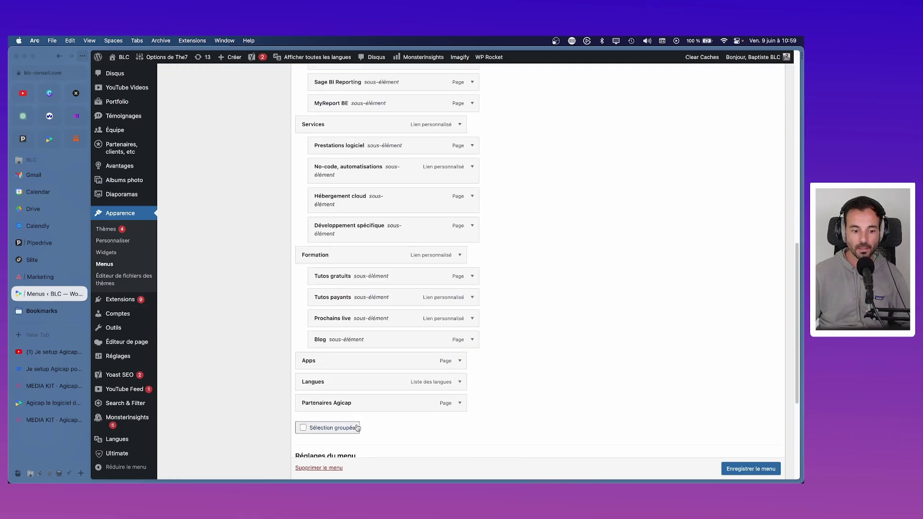
{"action": "left_click_drag", "start_coordinate": [369, 406], "coordinate": [350, 339]}
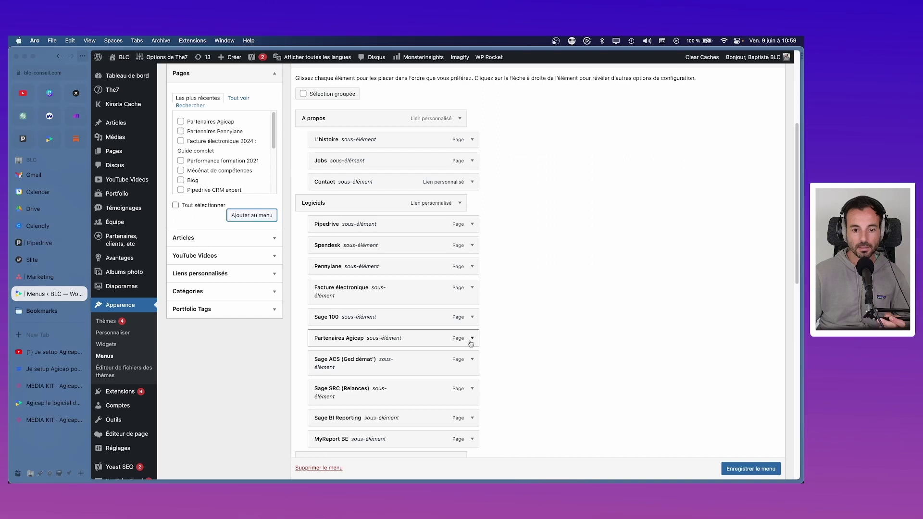
- Shorten the Partenaires Agicap item's navigation title to Agicap and save the menu
{"action": "left_click", "coordinate": [471, 338]}
{"action": "left_click", "coordinate": [349, 367]}
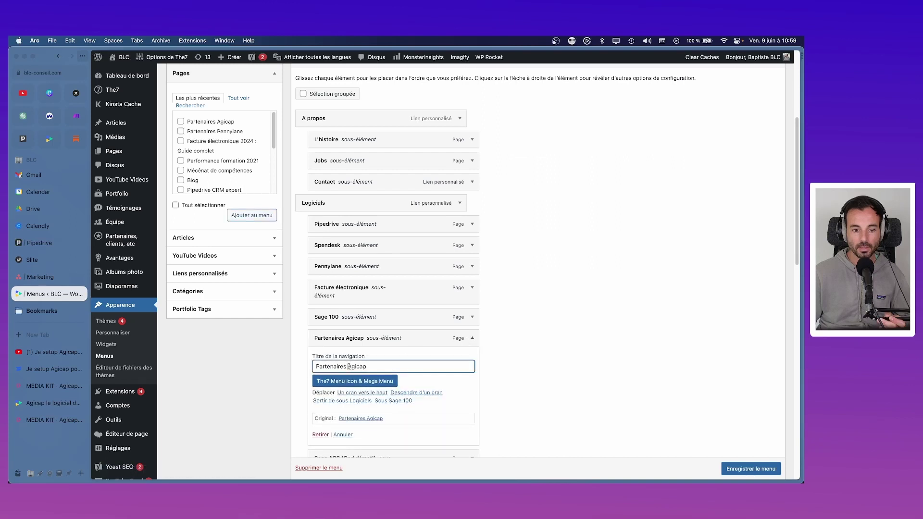
{"action": "left_click_drag", "start_coordinate": [349, 367], "coordinate": [289, 361]}
{"action": "key", "text": "BackSpace"}
{"action": "left_click", "coordinate": [564, 349]}
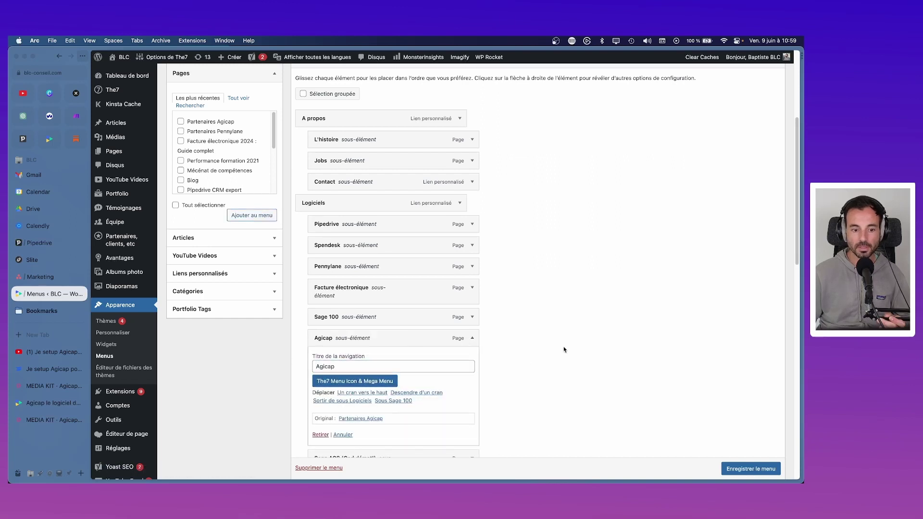
{"action": "scroll", "coordinate": [730, 465], "scroll_direction": "down", "scroll_amount": 1}
{"action": "left_click", "coordinate": [741, 470]}
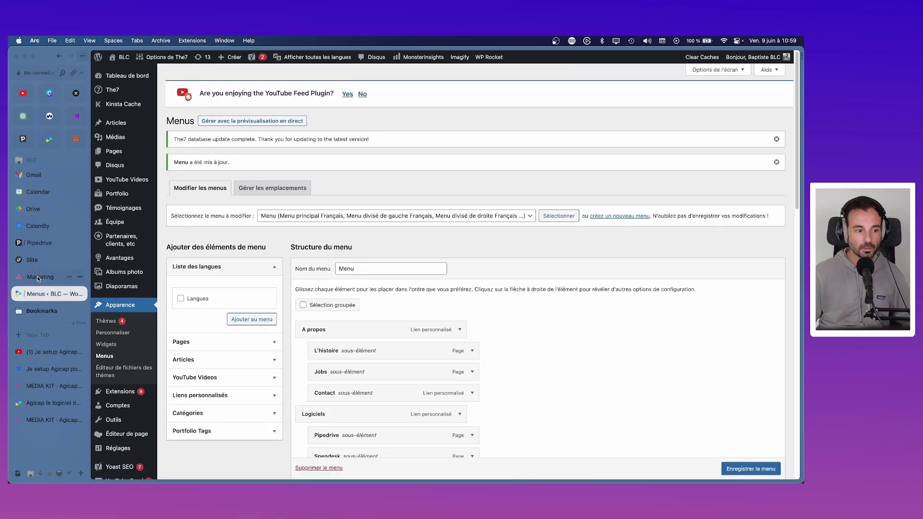
- Return to the live site and look over the Agicap page, including the Les prestations BLC section and the header
{"action": "left_click", "coordinate": [49, 140]}
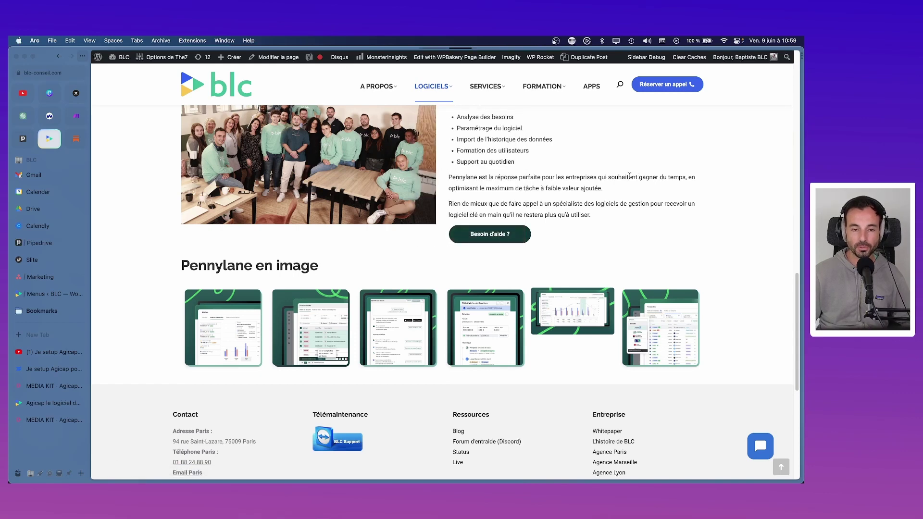
{"action": "scroll", "coordinate": [432, 250], "scroll_direction": "down", "scroll_amount": 10}
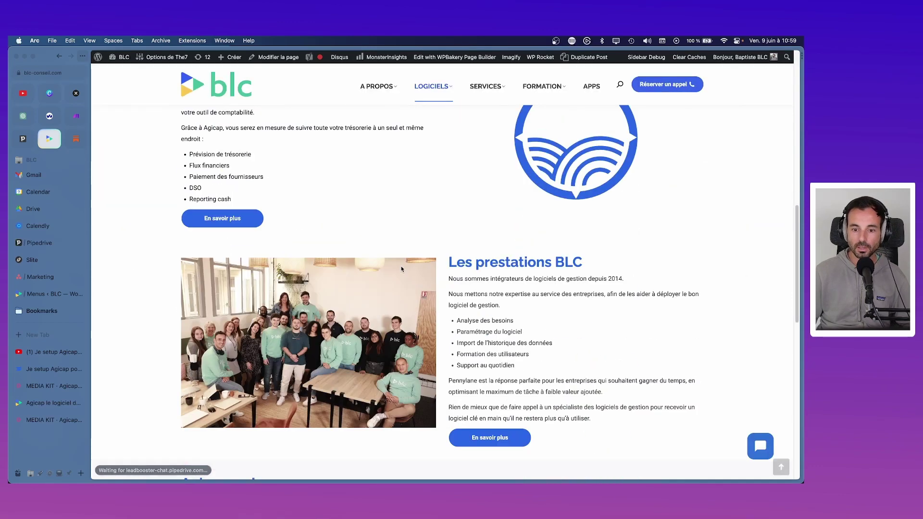
{"action": "scroll", "coordinate": [401, 266], "scroll_direction": "down", "scroll_amount": 15}
{"action": "scroll", "coordinate": [401, 267], "scroll_direction": "up", "scroll_amount": 20}
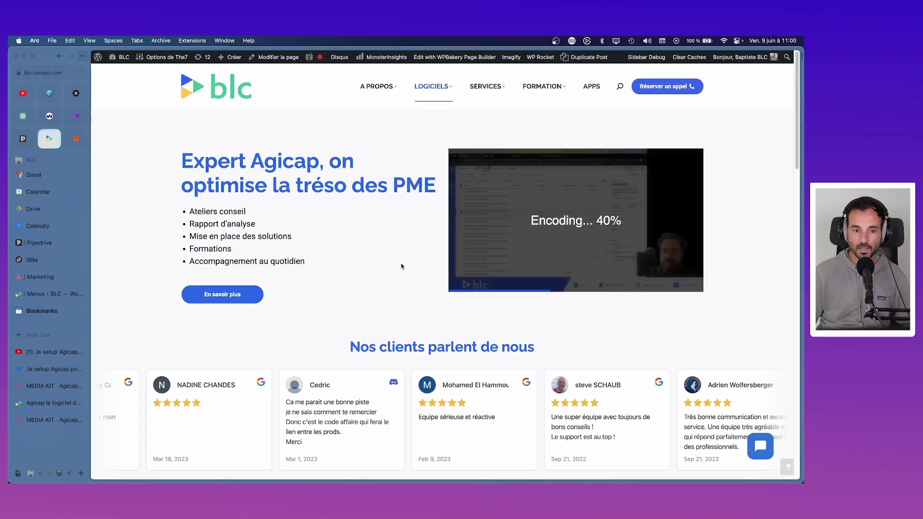